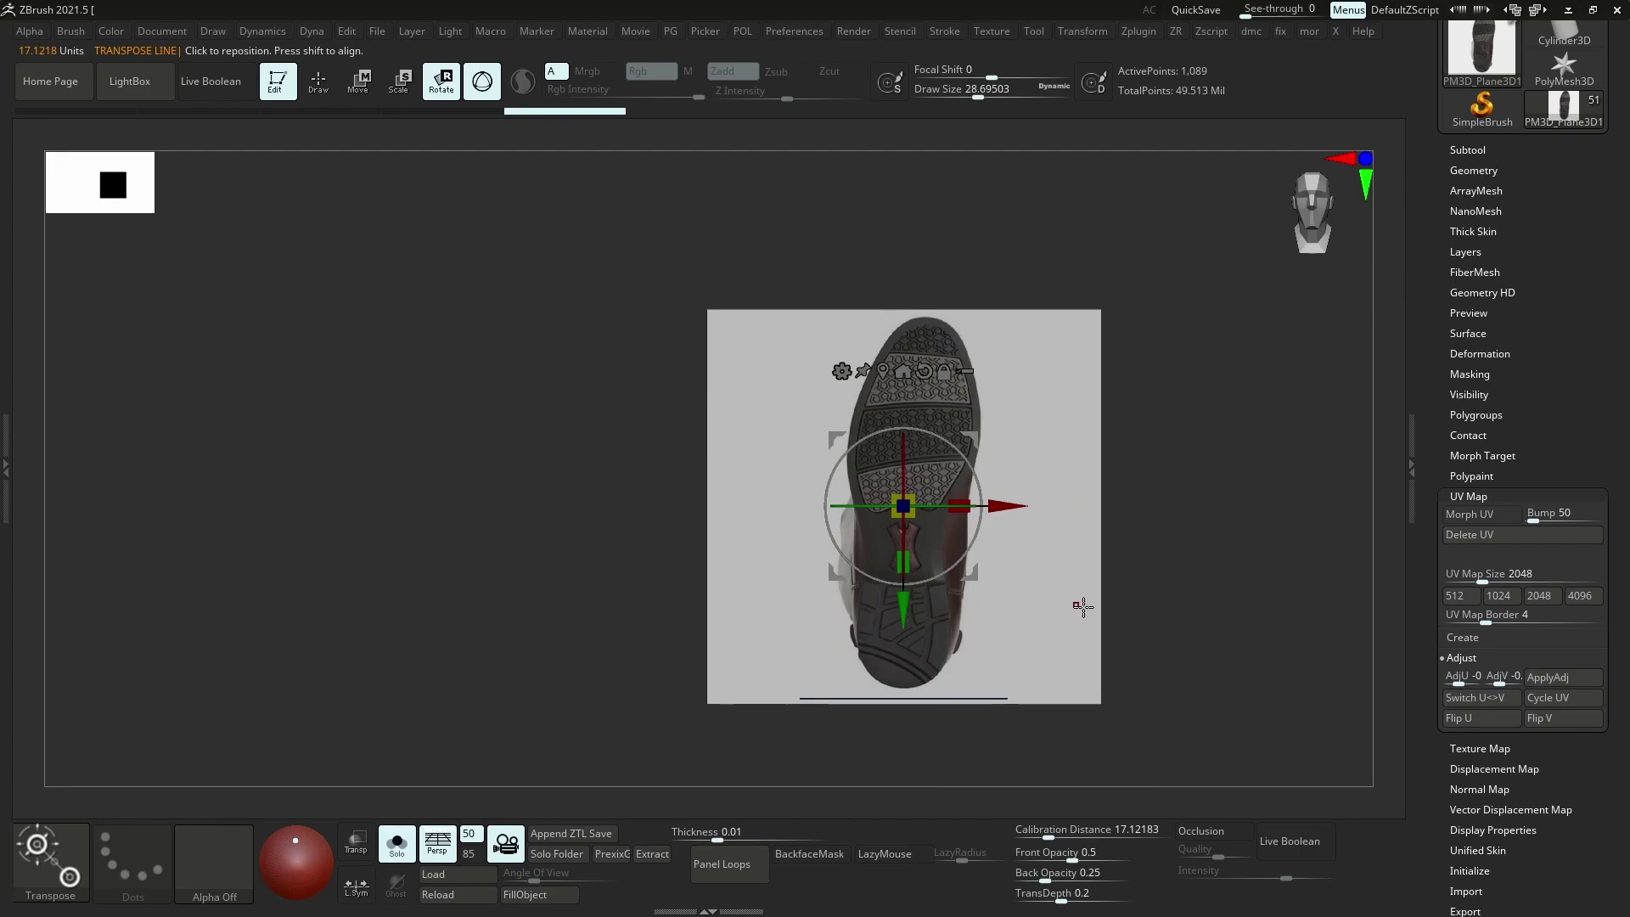
Switch to the Move brush and subdivide the shoe-sole reference plane several times, undoing the excess level
{"action": "right_click_drag", "start_coordinate": [1063, 557], "coordinate": [1096, 621], "text": "alt"}
{"action": "left_click_drag", "start_coordinate": [852, 452], "coordinate": [853, 455]}
{"action": "right_click_drag", "start_coordinate": [897, 458], "coordinate": [986, 462], "text": "alt"}
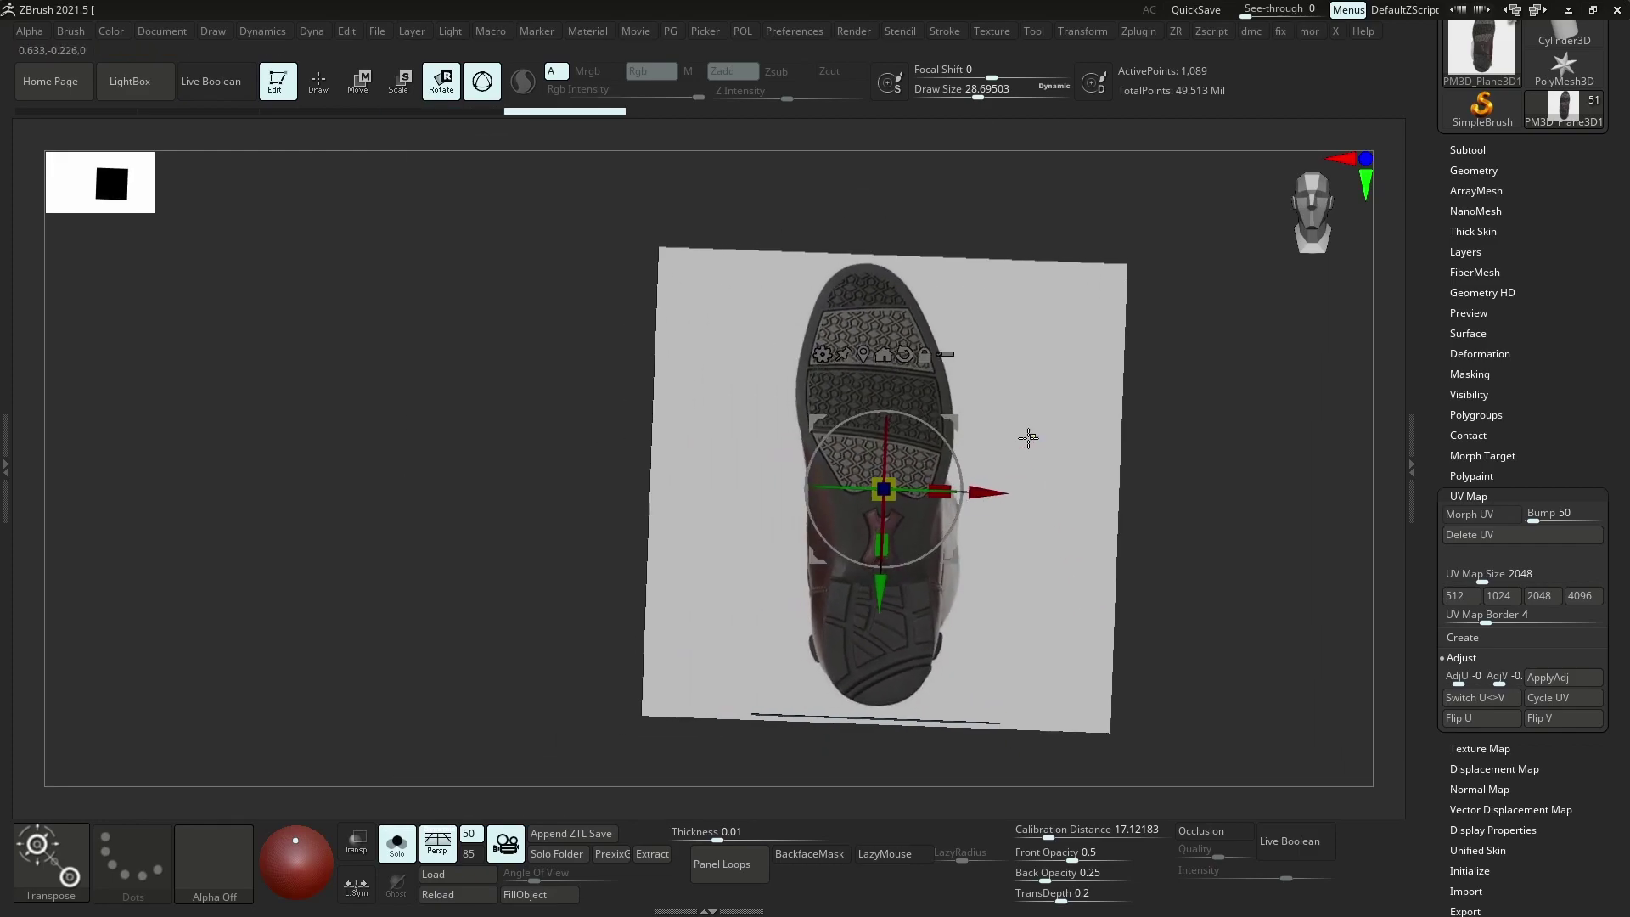
{"action": "scroll", "coordinate": [1029, 441], "scroll_direction": "up", "scroll_amount": 1}
{"action": "key", "text": "b"}
{"action": "key", "text": "m"}
{"action": "key", "text": "p"}
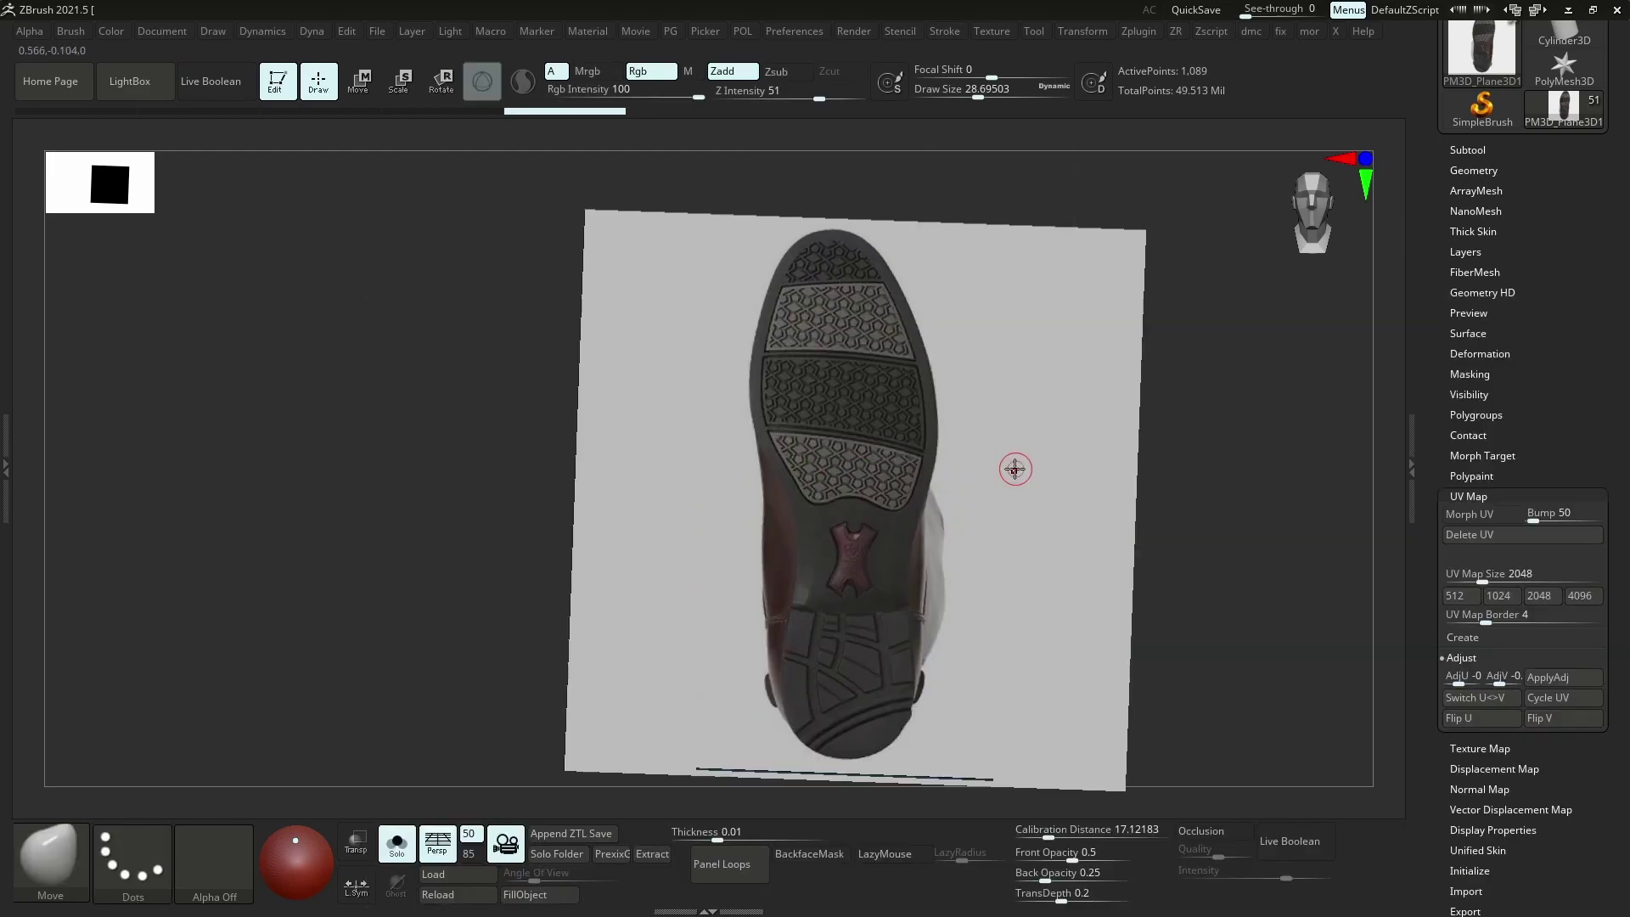
{"action": "key", "text": "ctrl+d"}
{"action": "key", "text": "ctrl+d"}
{"action": "key", "text": "ctrl+z"}
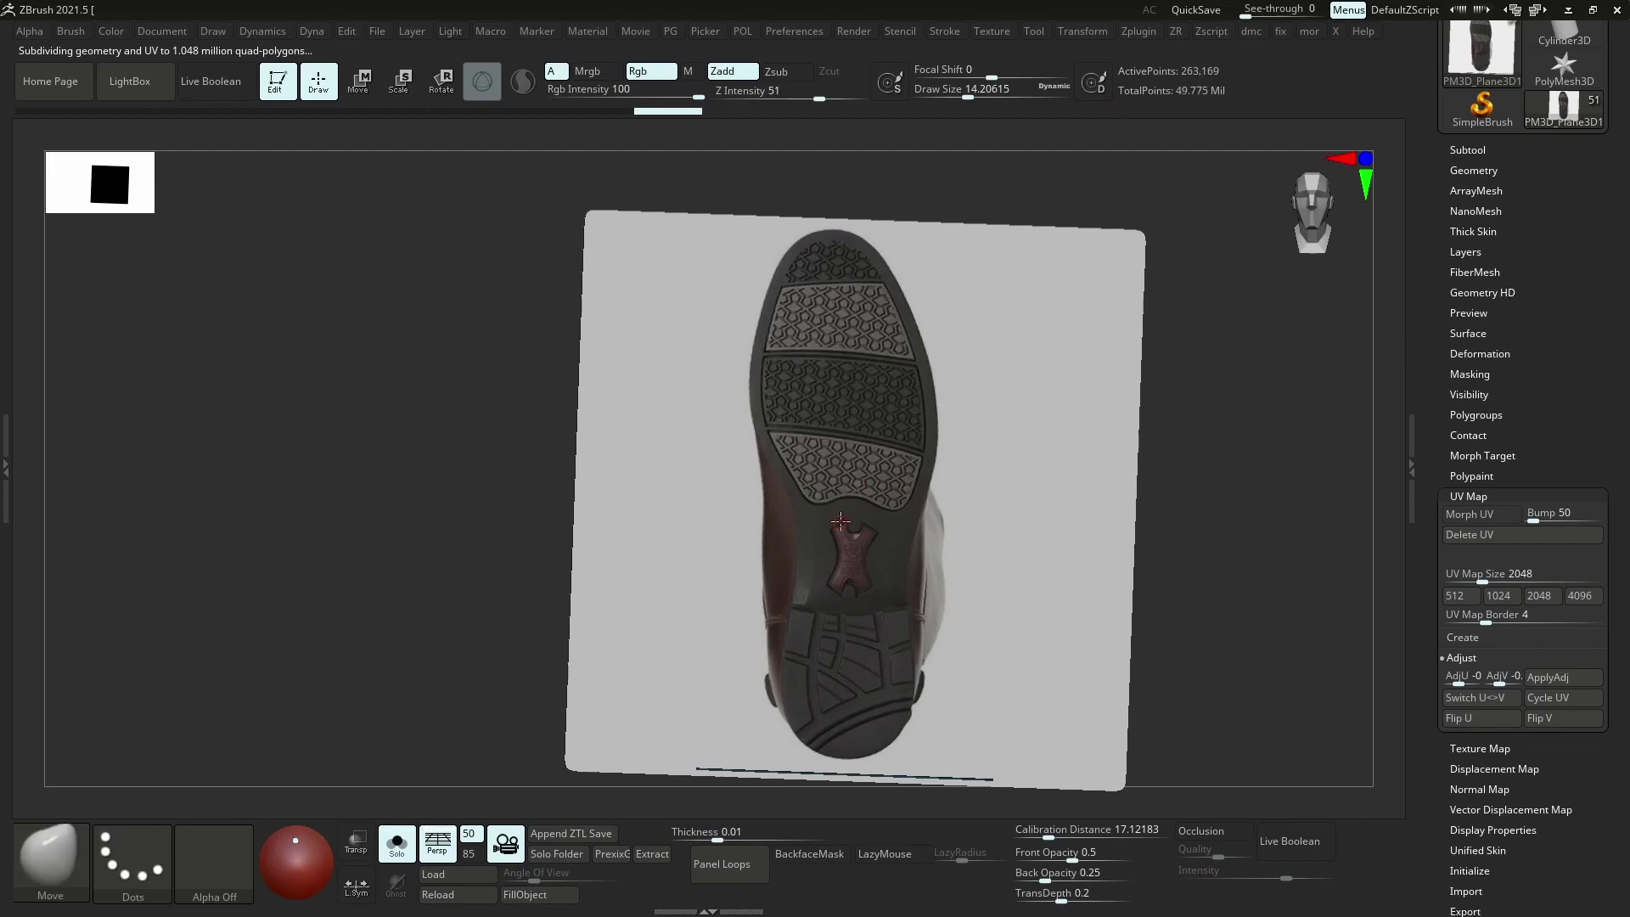
Enlarge the mask brush to a draw size of about 48 and start masking the sole on the reference plane
{"action": "key", "text": "s"}
{"action": "left_click_drag", "start_coordinate": [829, 468], "coordinate": [827, 421]}
{"action": "key", "text": "s"}
{"action": "left_click_drag", "start_coordinate": [1365, 283], "coordinate": [1367, 287], "text": "ctrl"}
{"action": "right_click_drag", "start_coordinate": [968, 446], "coordinate": [803, 584], "text": "ctrl"}
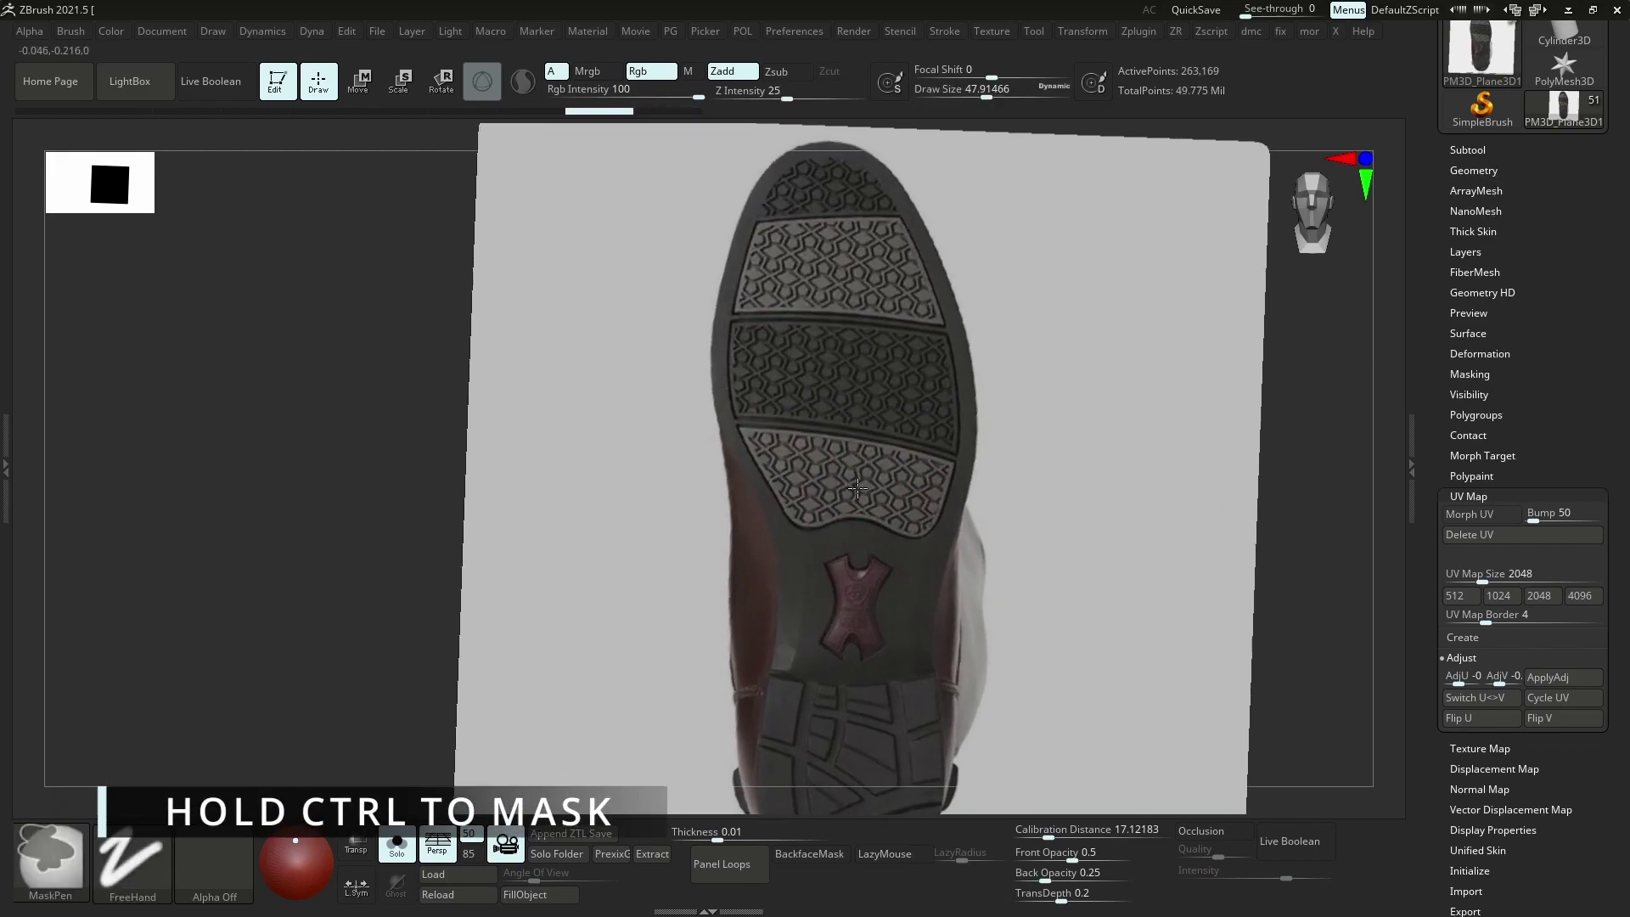
{"action": "mouse_move", "coordinate": [849, 501]}
{"action": "left_mouse_down", "text": "ctrl"}
{"action": "mouse_move", "coordinate": [841, 433]}
{"action": "mouse_move", "coordinate": [856, 504]}
{"action": "left_mouse_up", "text": "ctrl"}
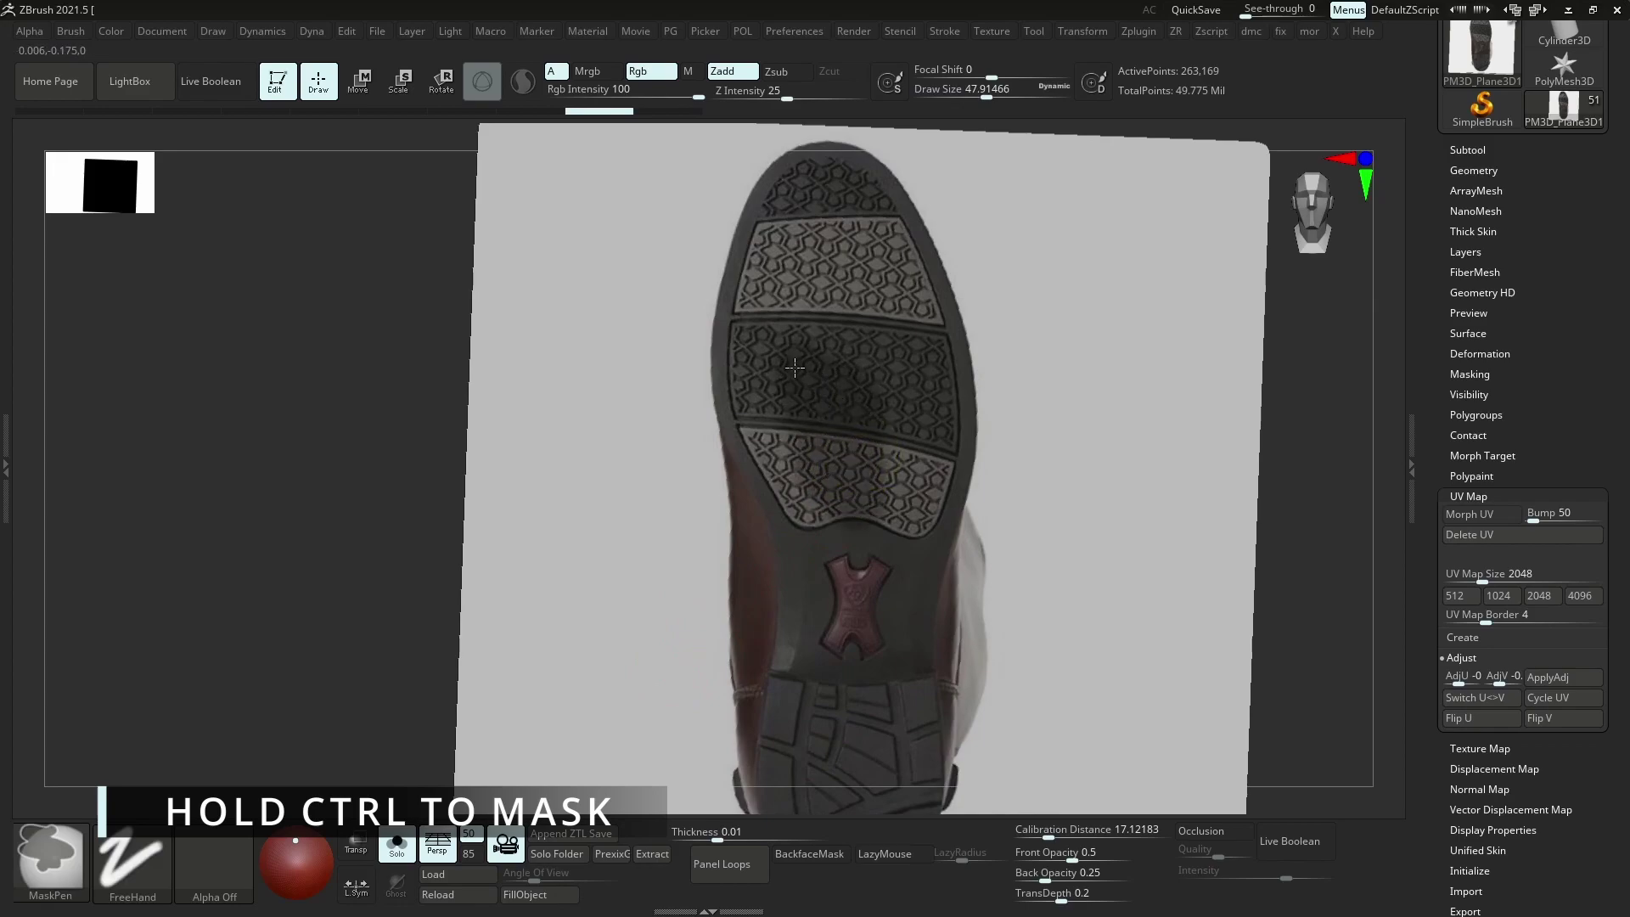
Complete the mask over the sole from toe to heel, following the outline in the reference photo
{"action": "key", "text": "s"}
{"action": "left_click_drag", "start_coordinate": [815, 451], "coordinate": [818, 451]}
{"action": "right_click_drag", "start_coordinate": [817, 458], "coordinate": [857, 382], "text": "ctrl"}
{"action": "mouse_move", "coordinate": [867, 501]}
{"action": "left_mouse_down", "text": "ctrl"}
{"action": "mouse_move", "coordinate": [899, 392]}
{"action": "mouse_move", "coordinate": [765, 364]}
{"action": "mouse_move", "coordinate": [813, 747]}
{"action": "mouse_move", "coordinate": [879, 519]}
{"action": "left_mouse_up", "text": "ctrl"}
{"action": "left_click_drag", "start_coordinate": [852, 399], "coordinate": [806, 303], "text": "ctrl"}
{"action": "left_click_drag", "start_coordinate": [865, 463], "coordinate": [836, 384], "text": "ctrl"}
{"action": "right_click_drag", "start_coordinate": [837, 384], "coordinate": [808, 286], "text": "alt"}
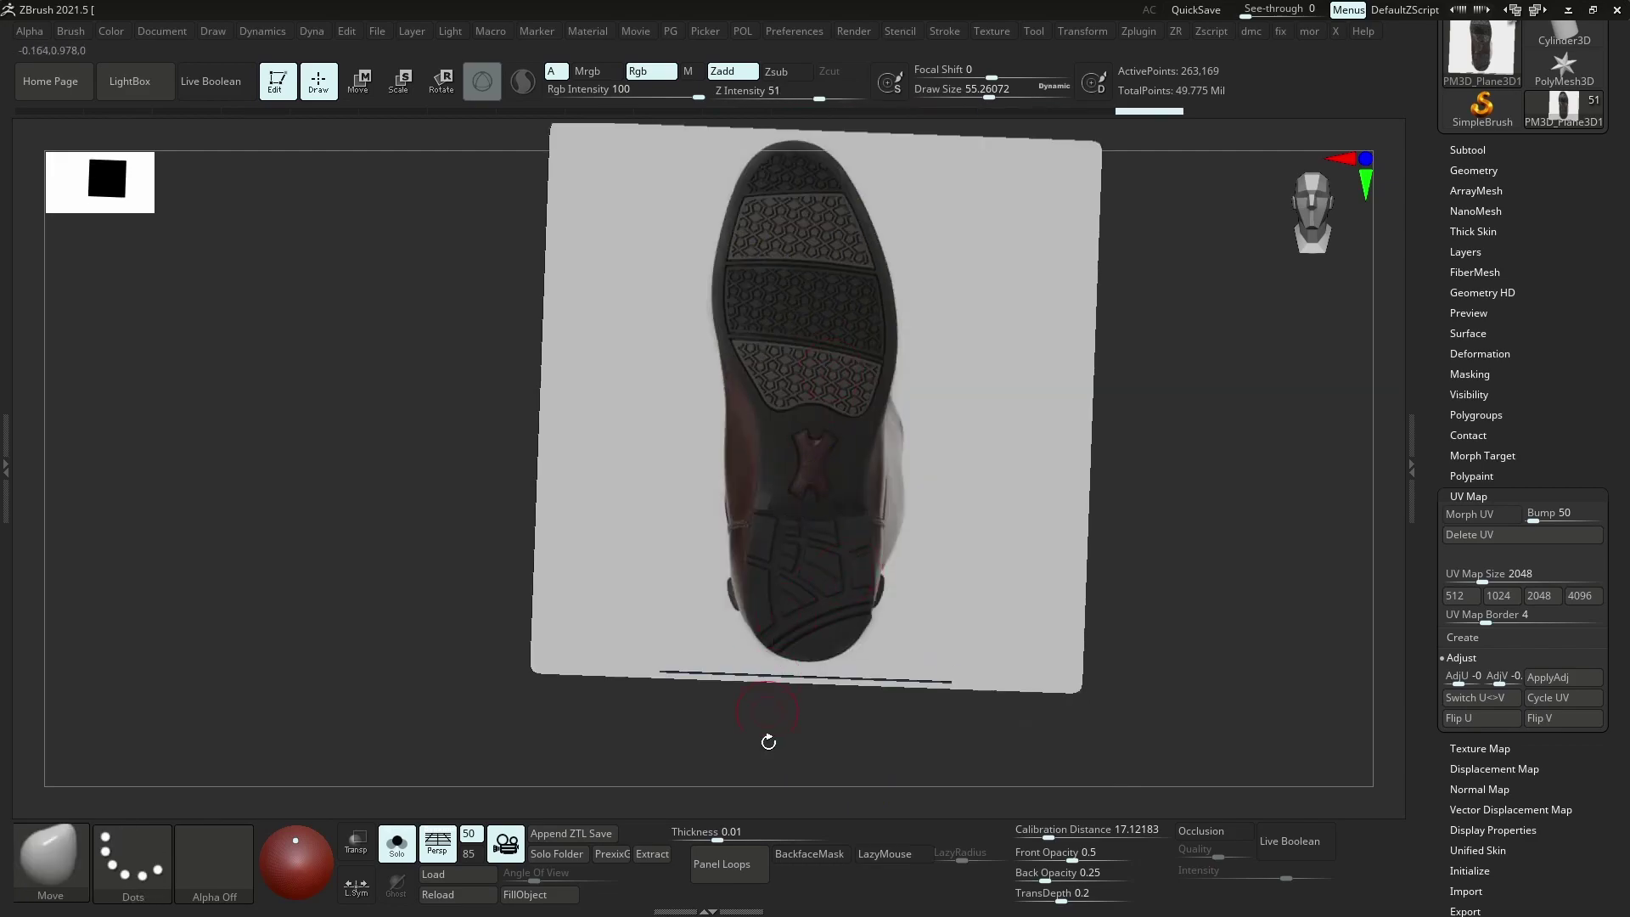
Extract the masked sole as a new subtool with thickness 0.01 and show only it and the reference plane
{"action": "left_click", "coordinate": [649, 855]}
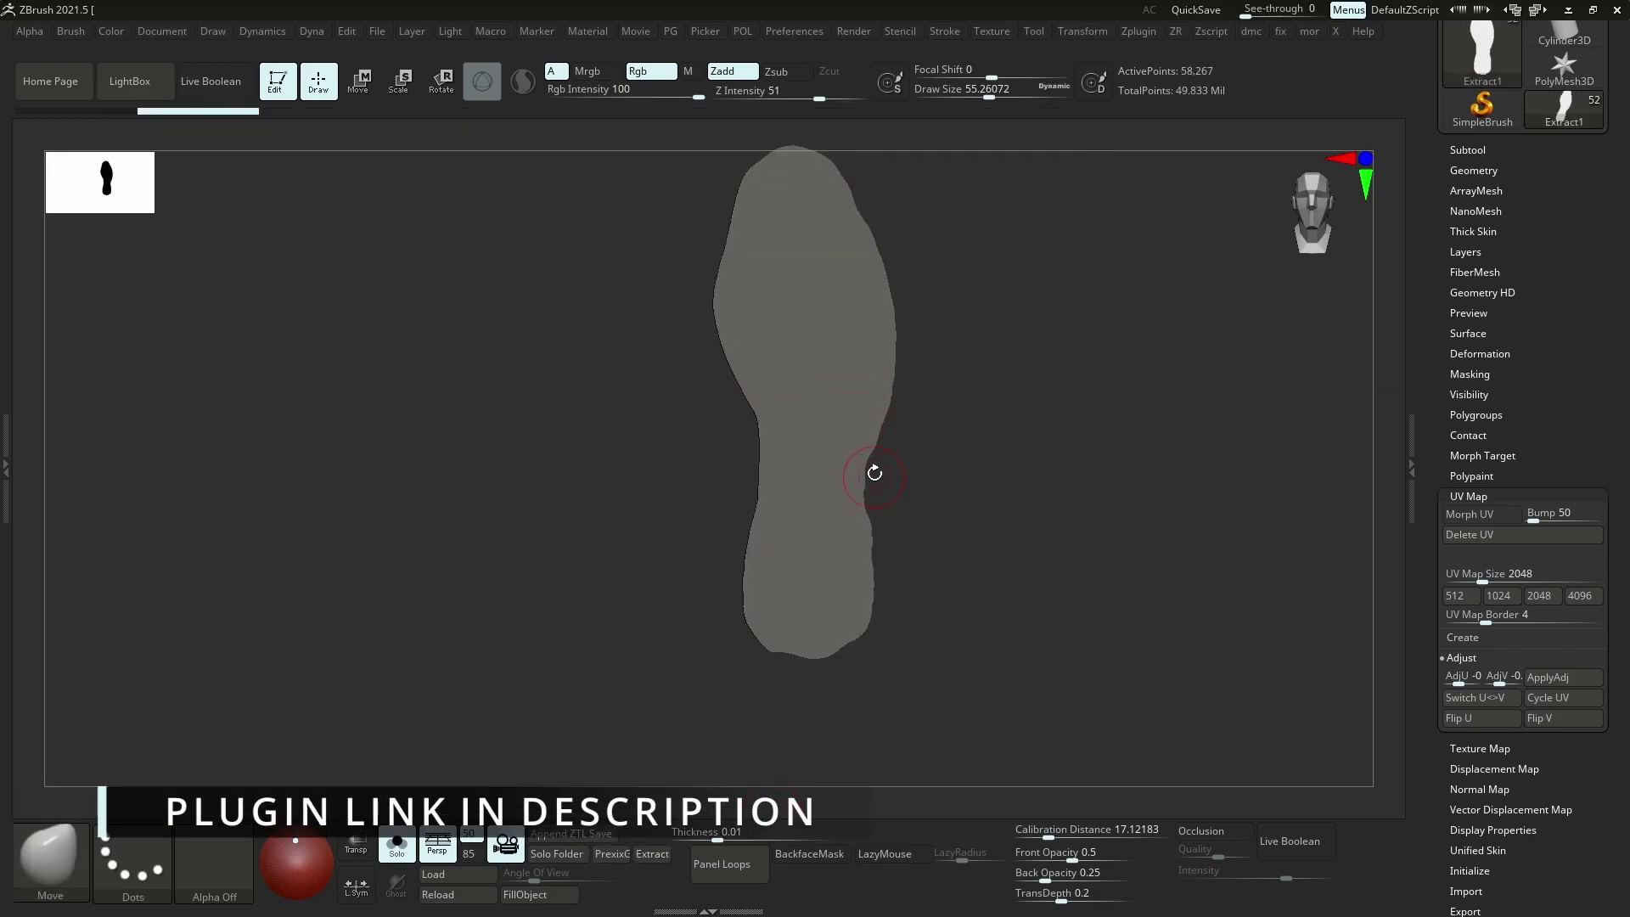
{"action": "left_click", "coordinate": [1471, 152]}
{"action": "left_click", "coordinate": [1595, 430], "text": "shift"}
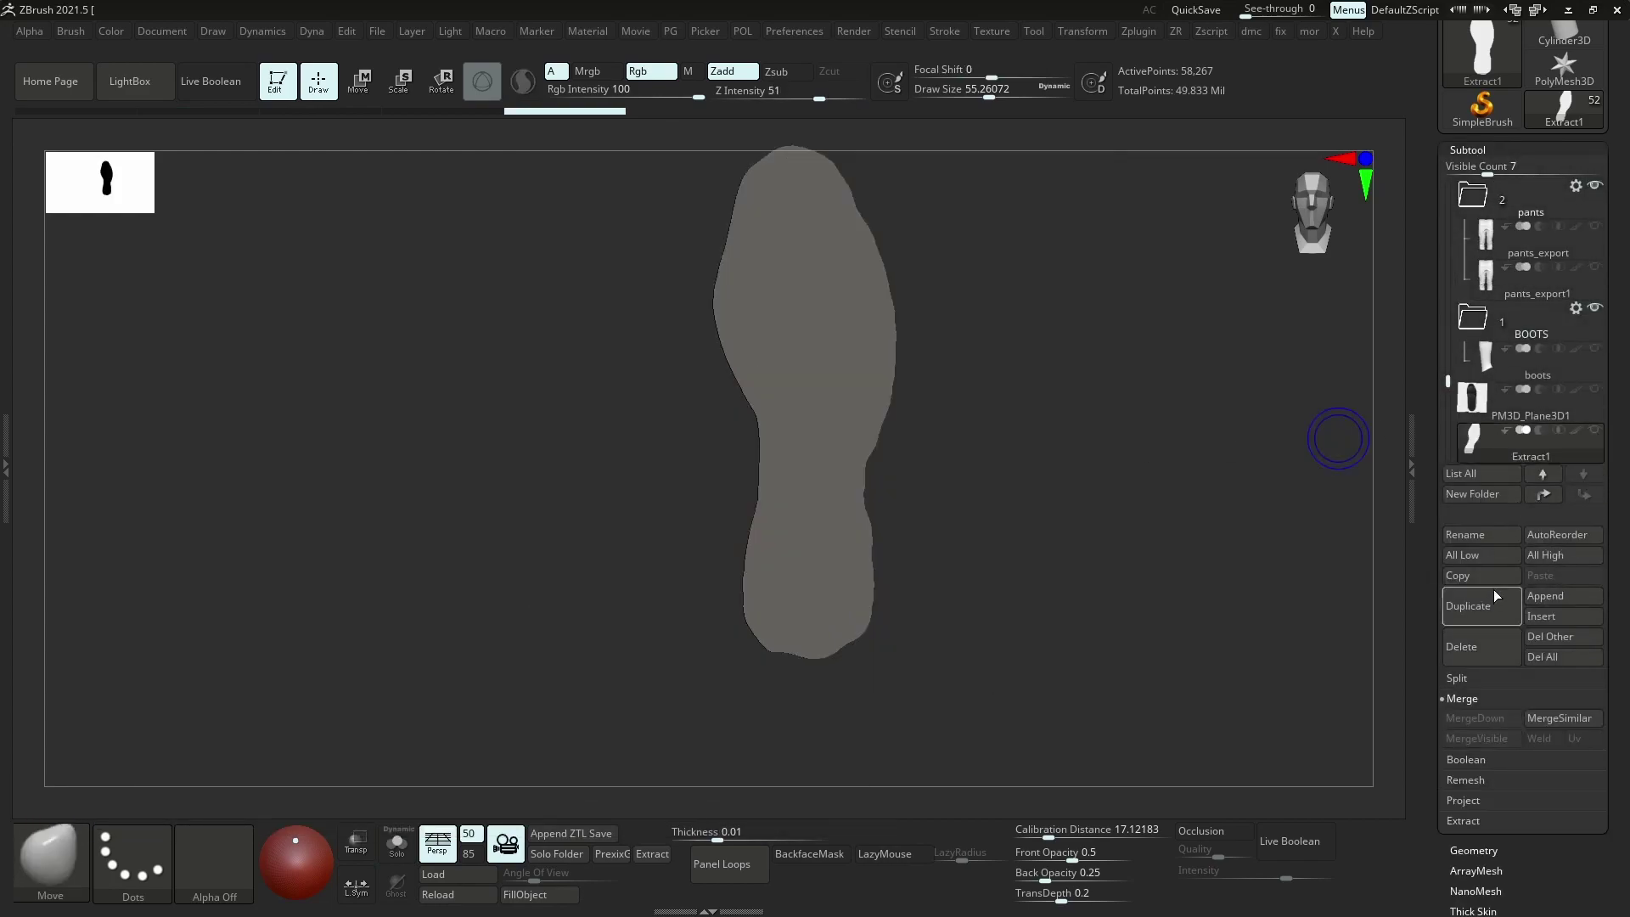
{"action": "left_click", "coordinate": [1596, 391]}
{"action": "right_click_drag", "start_coordinate": [824, 487], "coordinate": [831, 521], "text": "ctrl"}
Display the polyframe and ZRemesh the extracted sole adaptively with a target polygon count of about 2
{"action": "key", "text": "shift+f"}
{"action": "key", "text": "p"}
{"action": "left_click", "coordinate": [813, 545]}
{"action": "right_click_drag", "start_coordinate": [843, 494], "coordinate": [864, 451]}
{"action": "key", "text": "z"}
{"action": "left_click", "coordinate": [839, 493]}
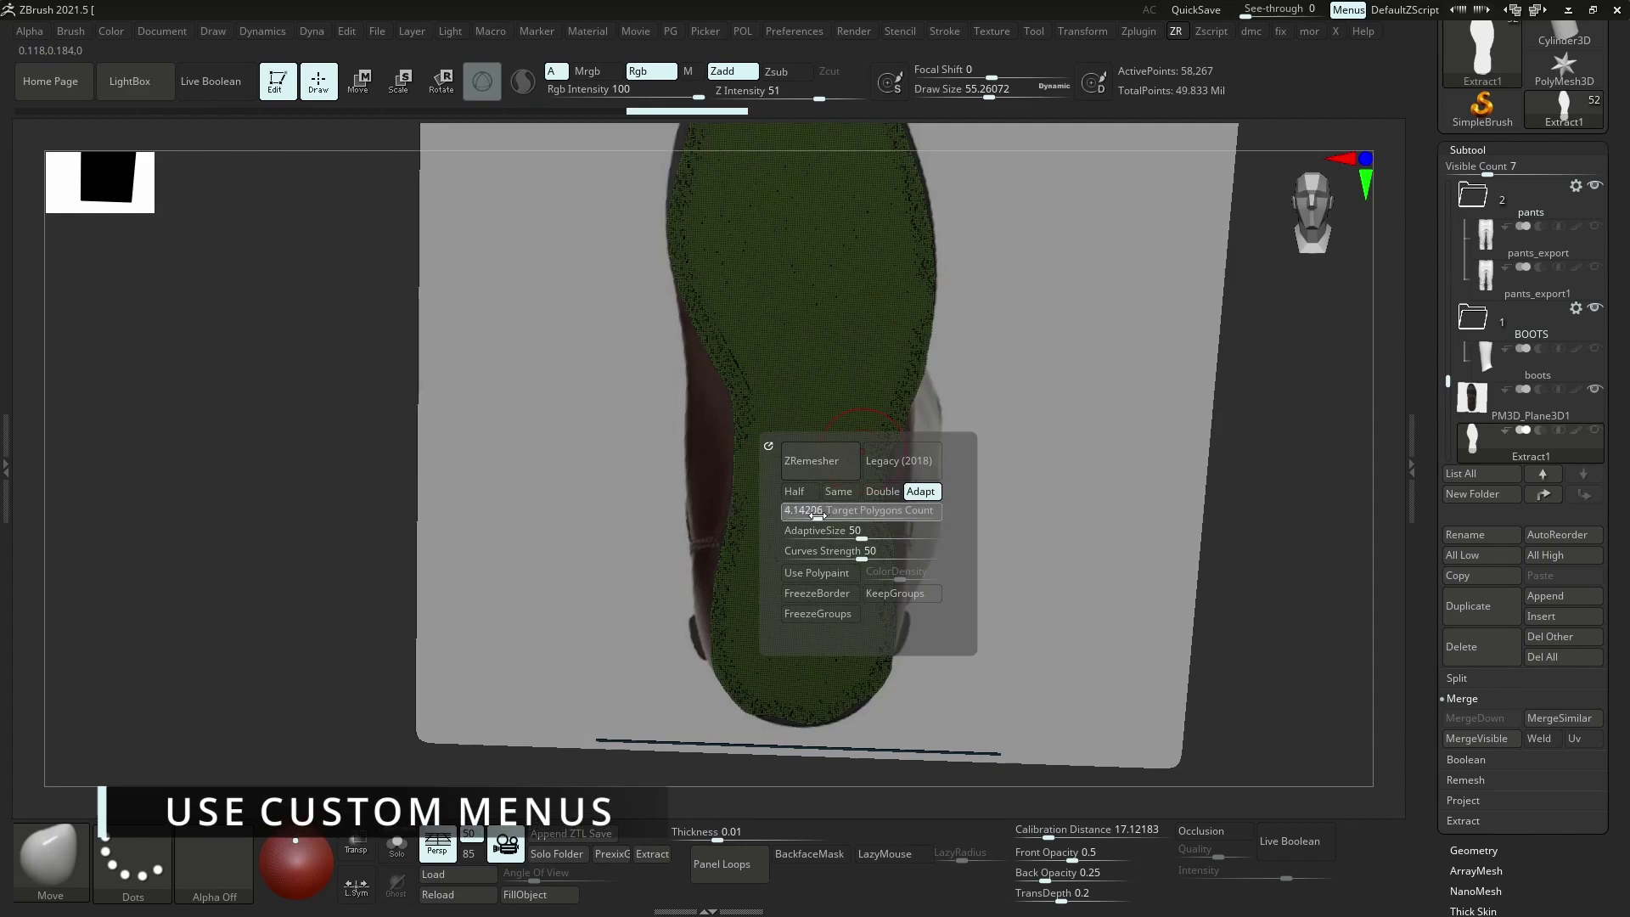
{"action": "left_click", "coordinate": [822, 463]}
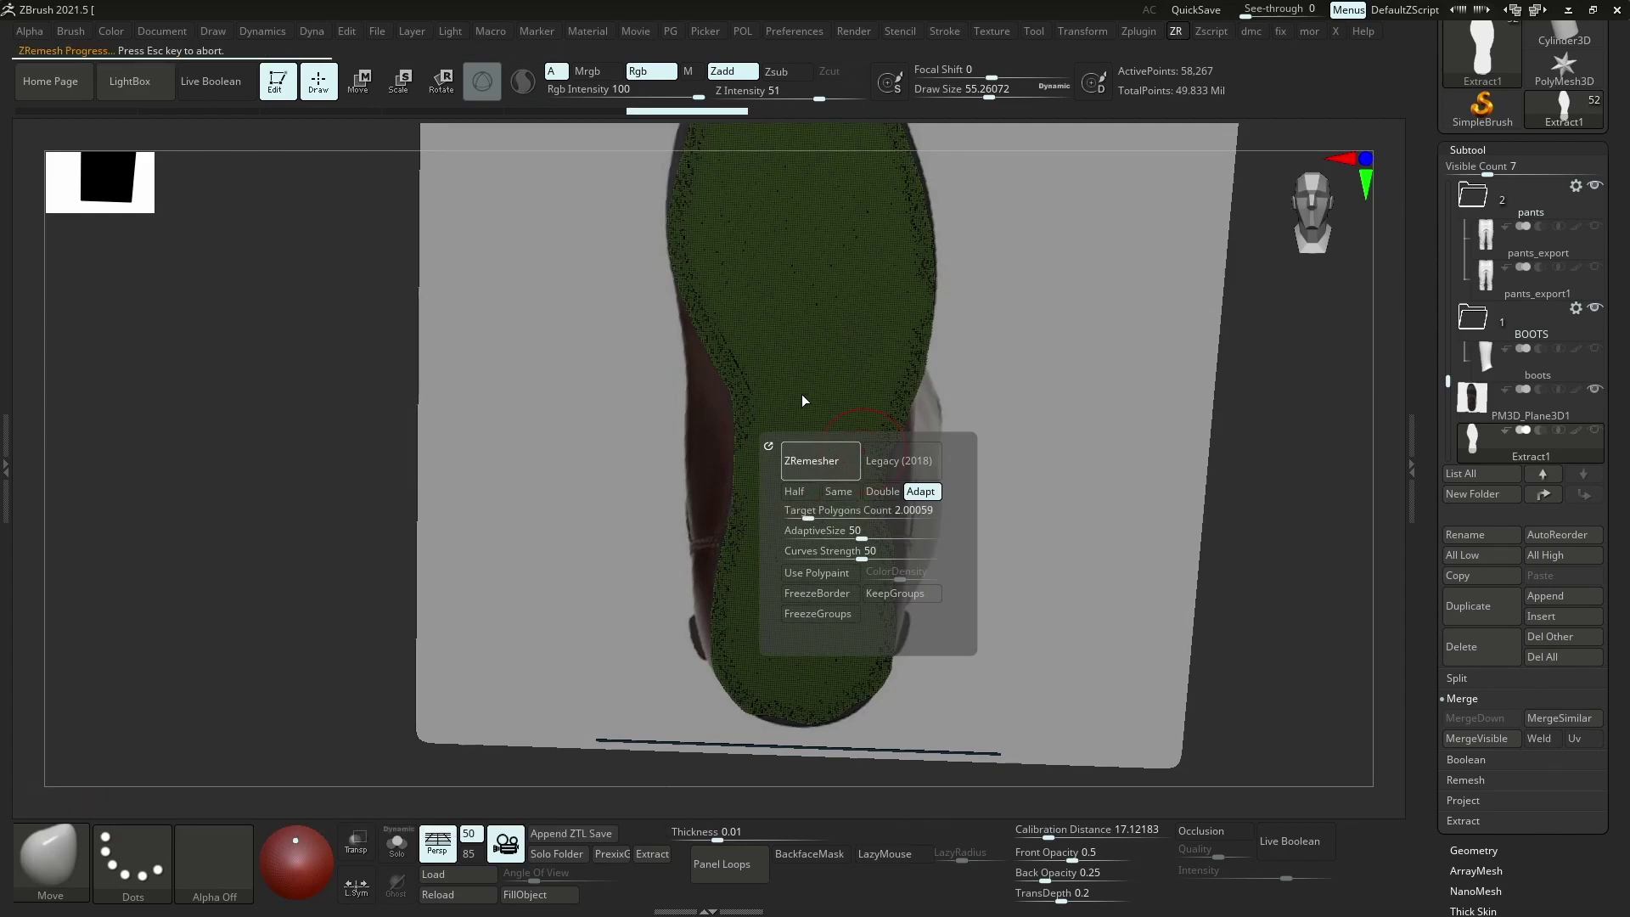
Isolate the sole and ZRemesh it repeatedly with the Half option into a coarse quad mesh
{"action": "key", "text": "shift+s"}
{"action": "right_click_drag", "start_coordinate": [786, 339], "coordinate": [795, 446], "text": "ctrl"}
{"action": "key", "text": "z"}
{"action": "left_click", "coordinate": [807, 463]}
{"action": "left_click", "coordinate": [769, 491]}
{"action": "left_click", "coordinate": [745, 469]}
{"action": "left_click", "coordinate": [746, 470]}
{"action": "left_click", "coordinate": [728, 487]}
{"action": "left_click", "coordinate": [744, 467]}
{"action": "left_click", "coordinate": [739, 472]}
Smooth the jagged outline of the sole by applying Polish By Features more than once
{"action": "key", "text": "f"}
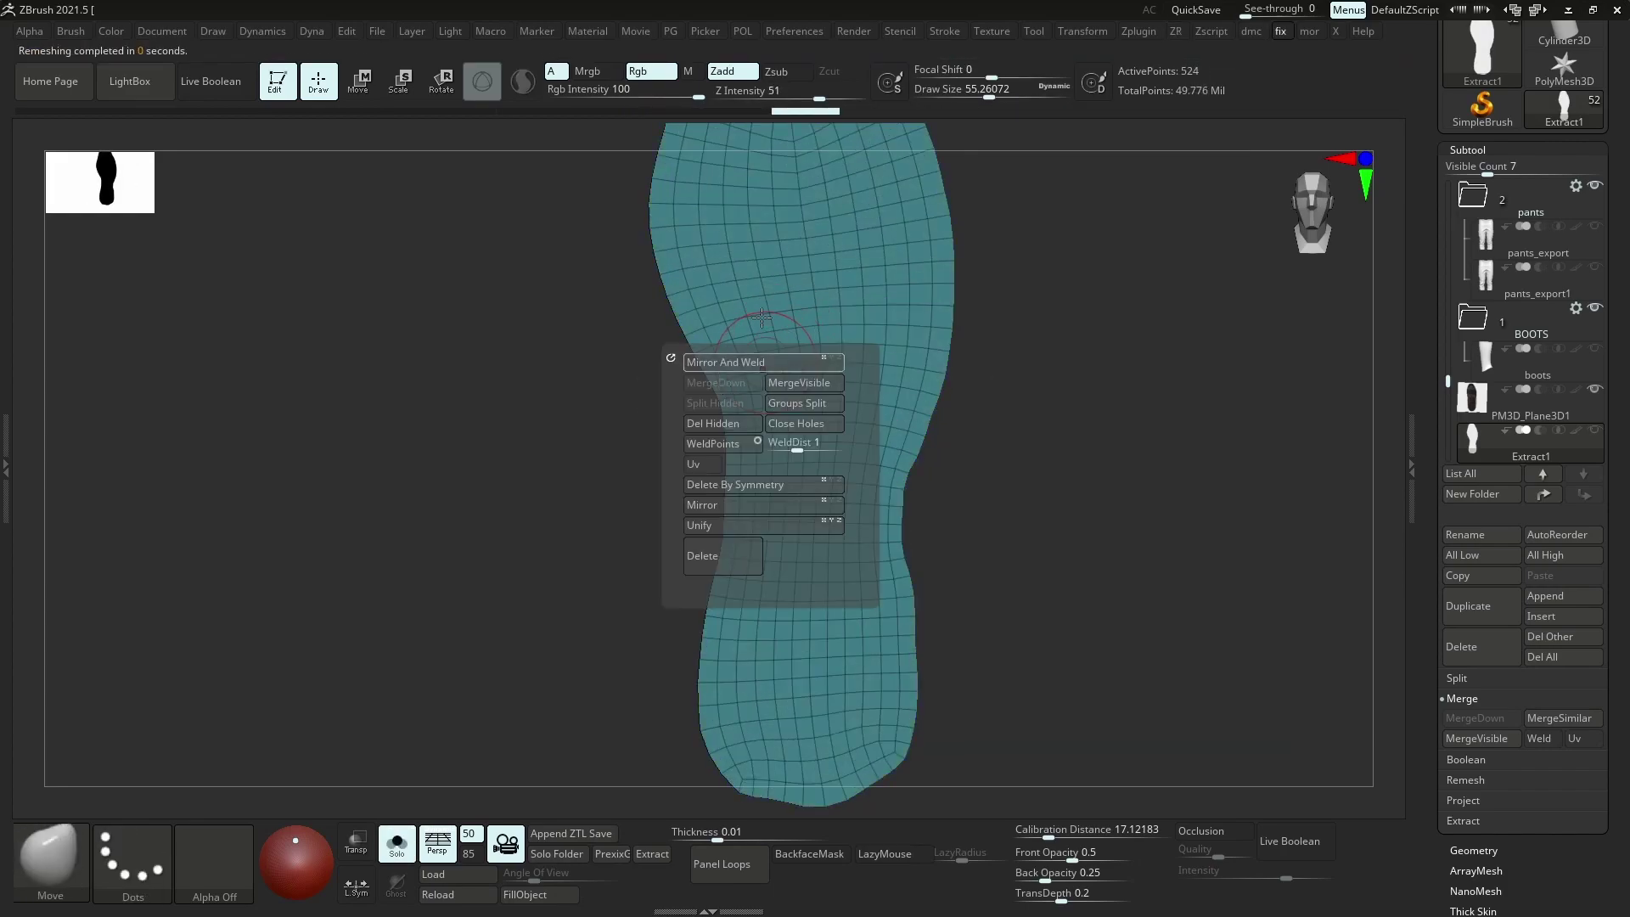
{"action": "key", "text": "p"}
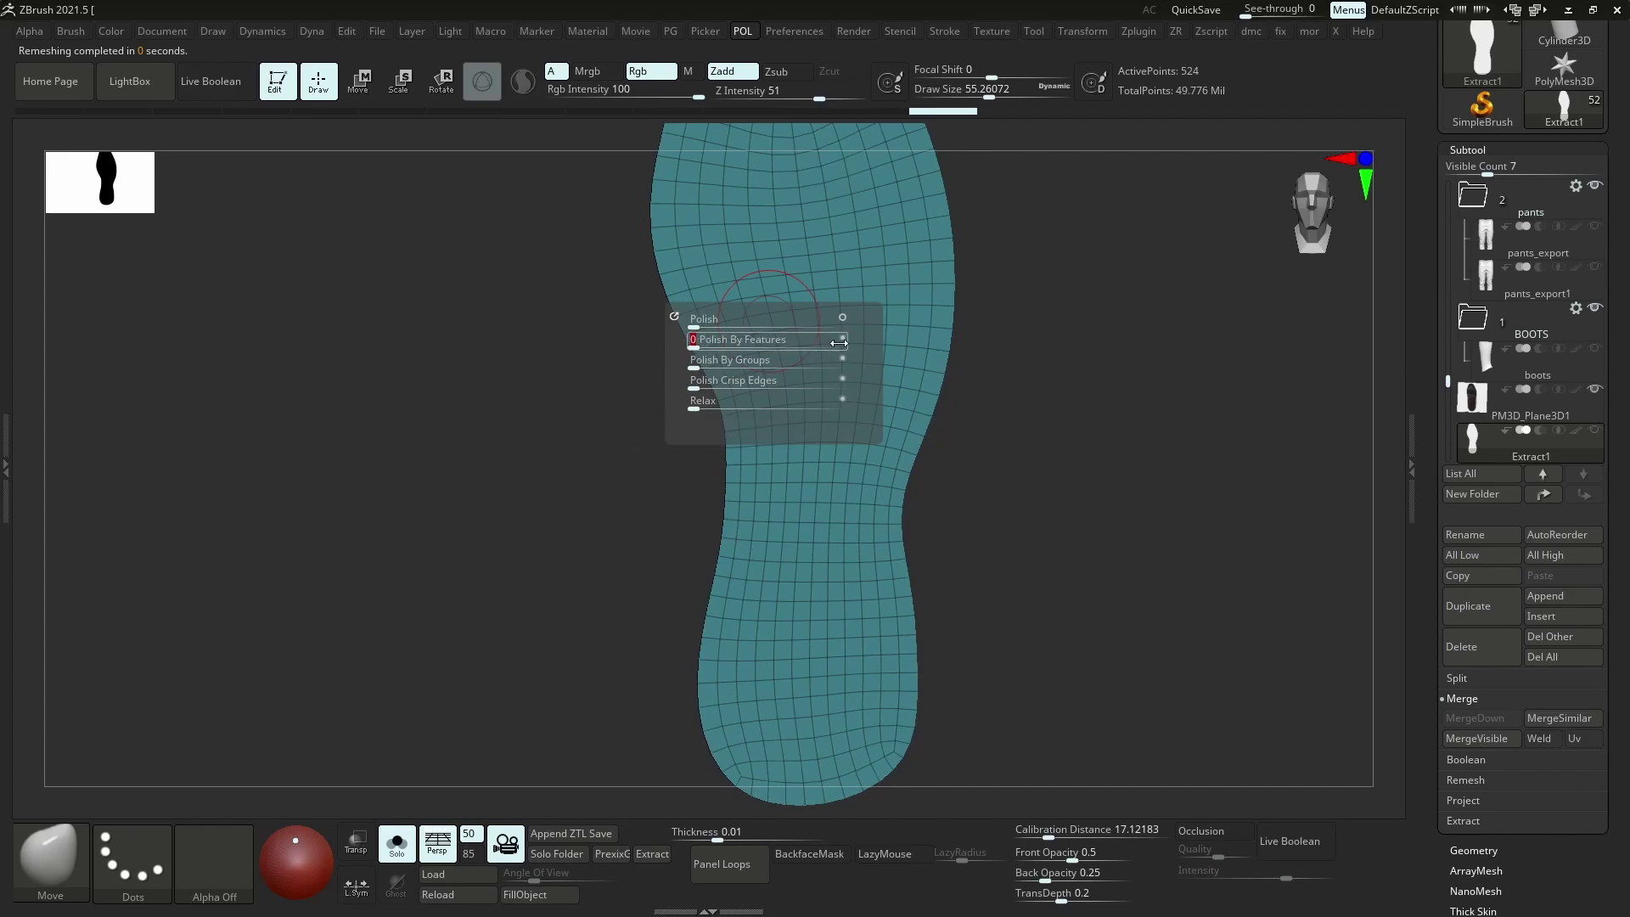
{"action": "left_click", "coordinate": [838, 343]}
{"action": "key", "text": "p"}
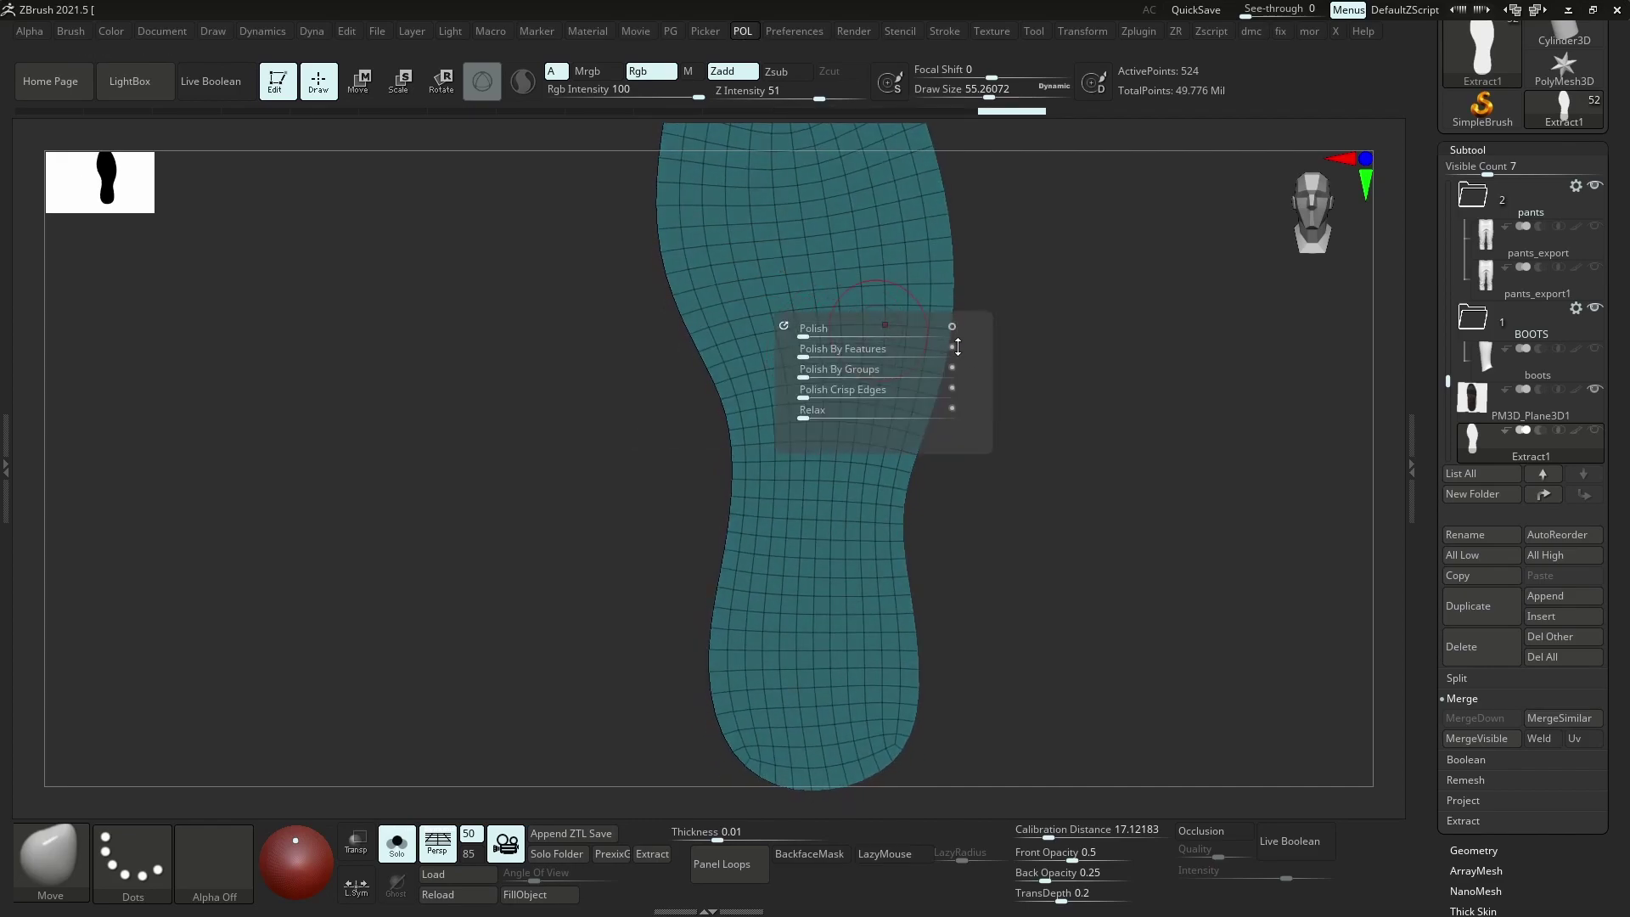
{"action": "left_click", "coordinate": [811, 349]}
ZRemesh the polished sole again using the Legacy (2018) and Half options
{"action": "right_click_drag", "start_coordinate": [840, 278], "coordinate": [821, 392], "text": "ctrl"}
{"action": "key", "text": "z"}
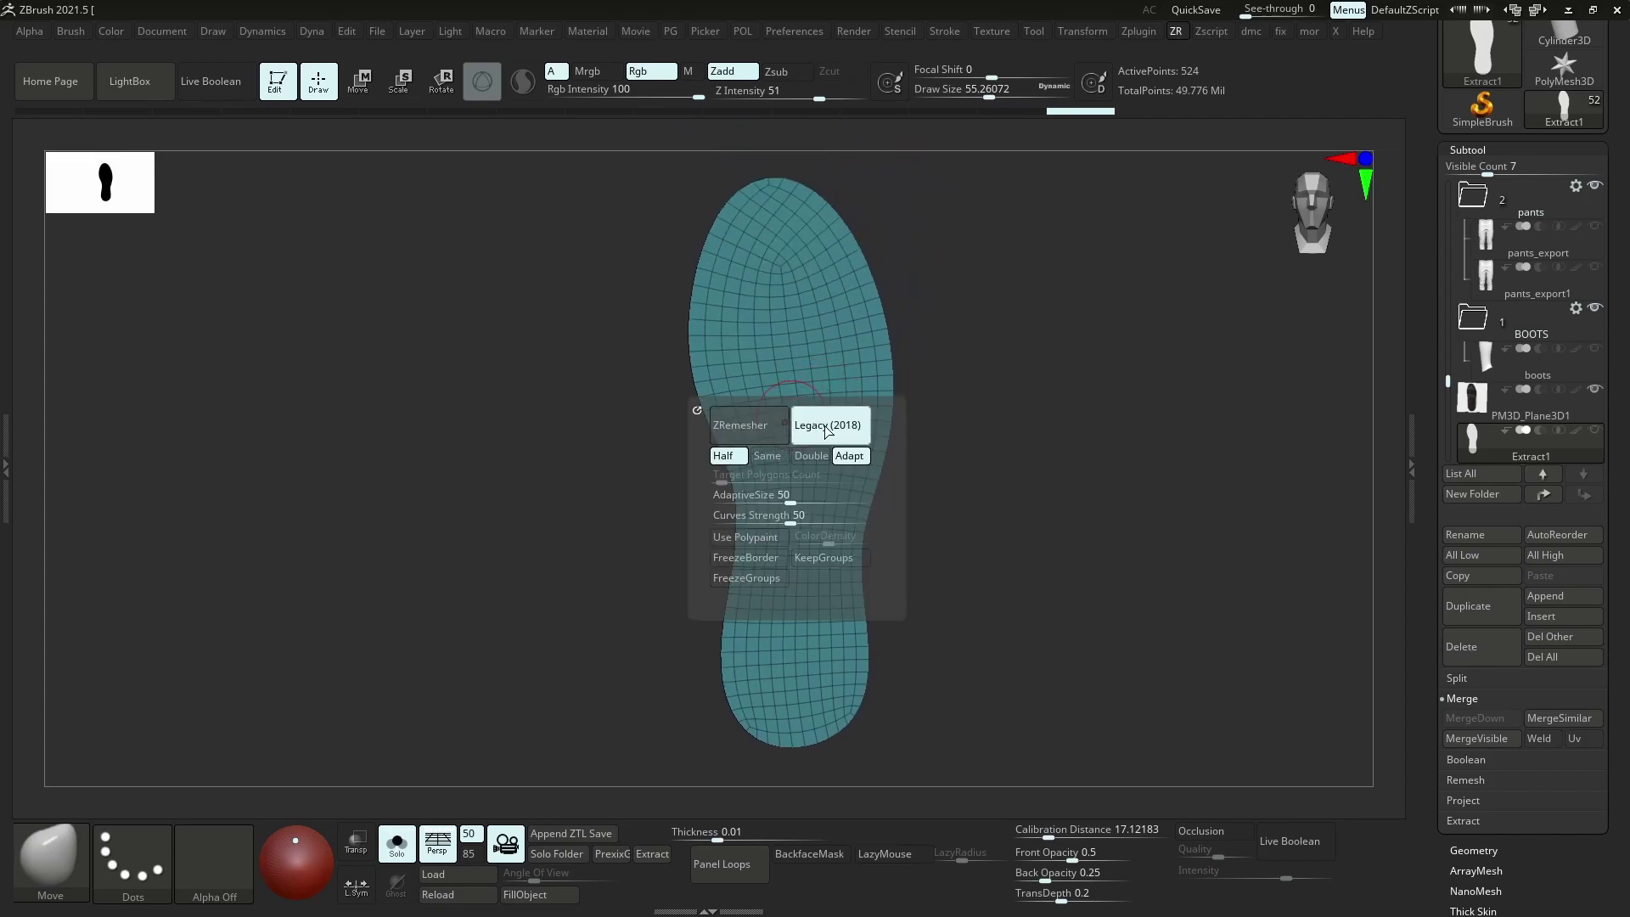
{"action": "left_click", "coordinate": [761, 434]}
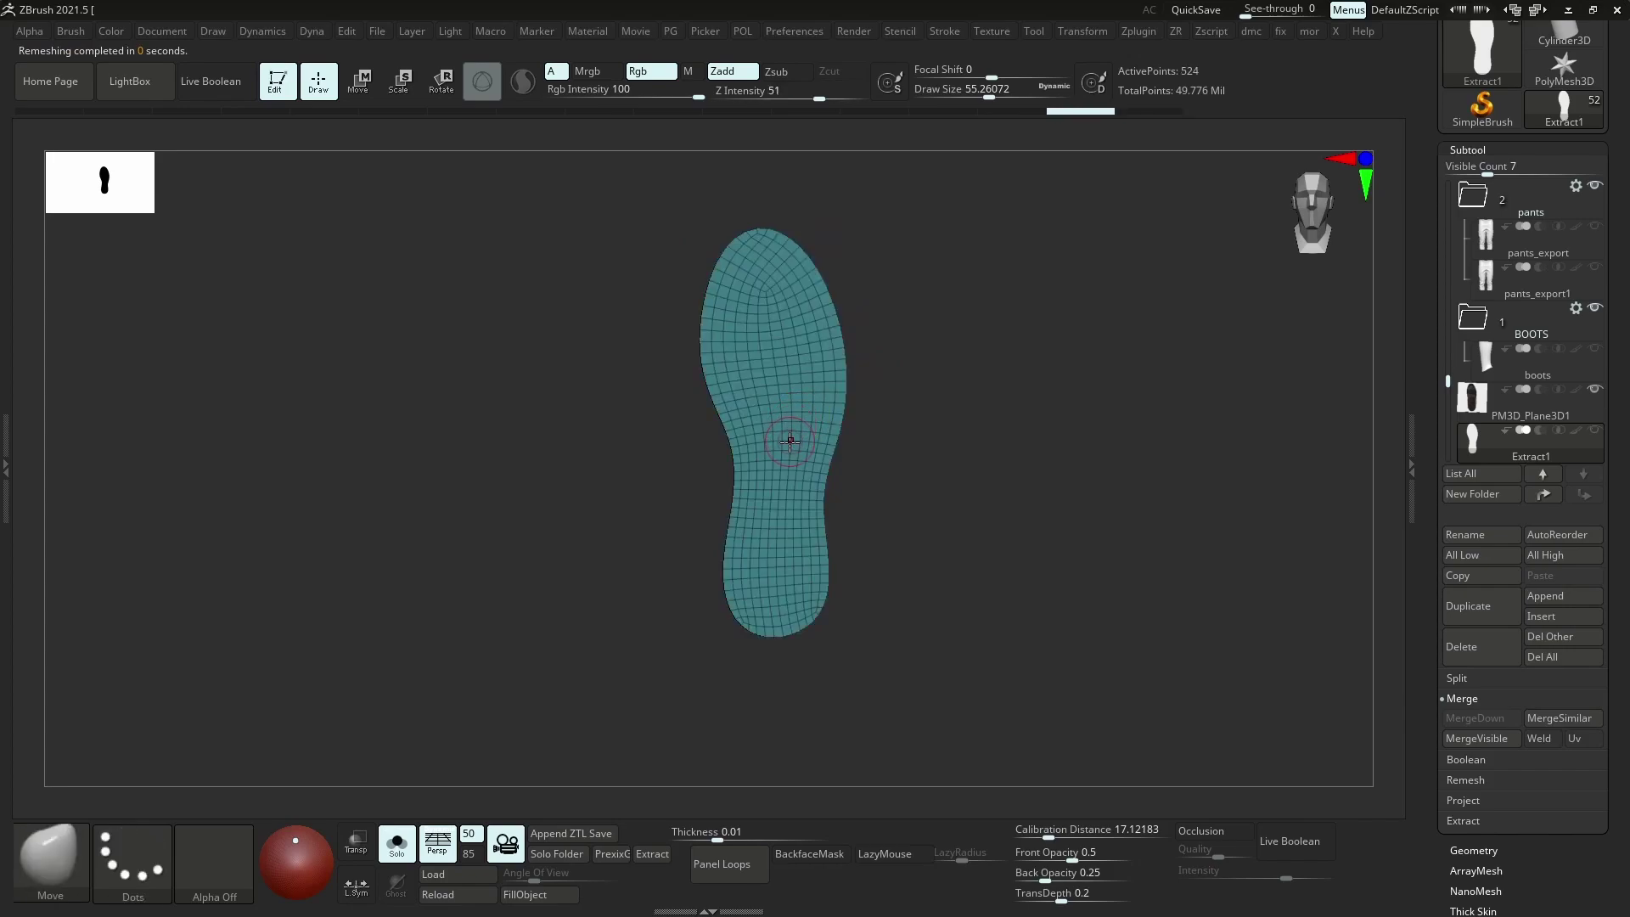
{"action": "key", "text": "r"}
{"action": "left_click", "coordinate": [770, 440]}
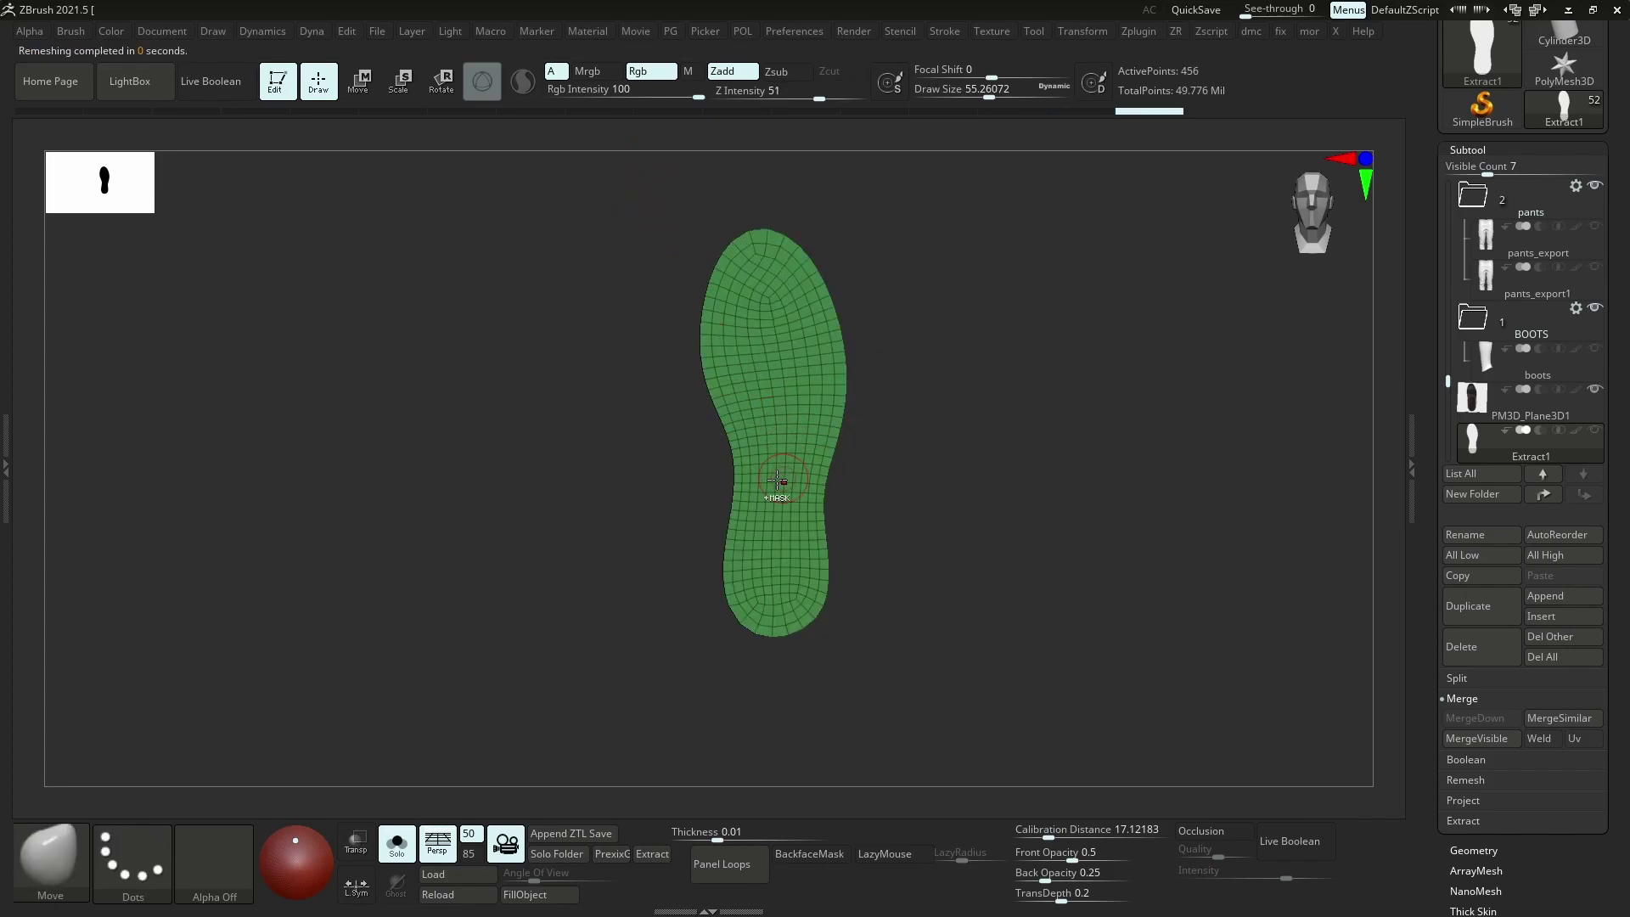
Bring the reference plane back into view and set the Move brush to a draw size of about 205
{"action": "right_click_drag", "start_coordinate": [780, 476], "coordinate": [759, 594], "text": "ctrl"}
{"action": "key", "text": "alt+s"}
{"action": "key", "text": "s"}
{"action": "mouse_move", "coordinate": [783, 569]}
{"action": "left_mouse_down"}
{"action": "mouse_move", "coordinate": [796, 571]}
{"action": "mouse_move", "coordinate": [770, 555]}
{"action": "left_mouse_up"}
{"action": "key", "text": "b"}
{"action": "key", "text": "m"}
{"action": "key", "text": "v"}
{"action": "key", "text": "s"}
Turn on transparency with Front Opacity about 0.48 and Back Opacity about 0.72 to see the reference through the sole
{"action": "left_click", "coordinate": [357, 843]}
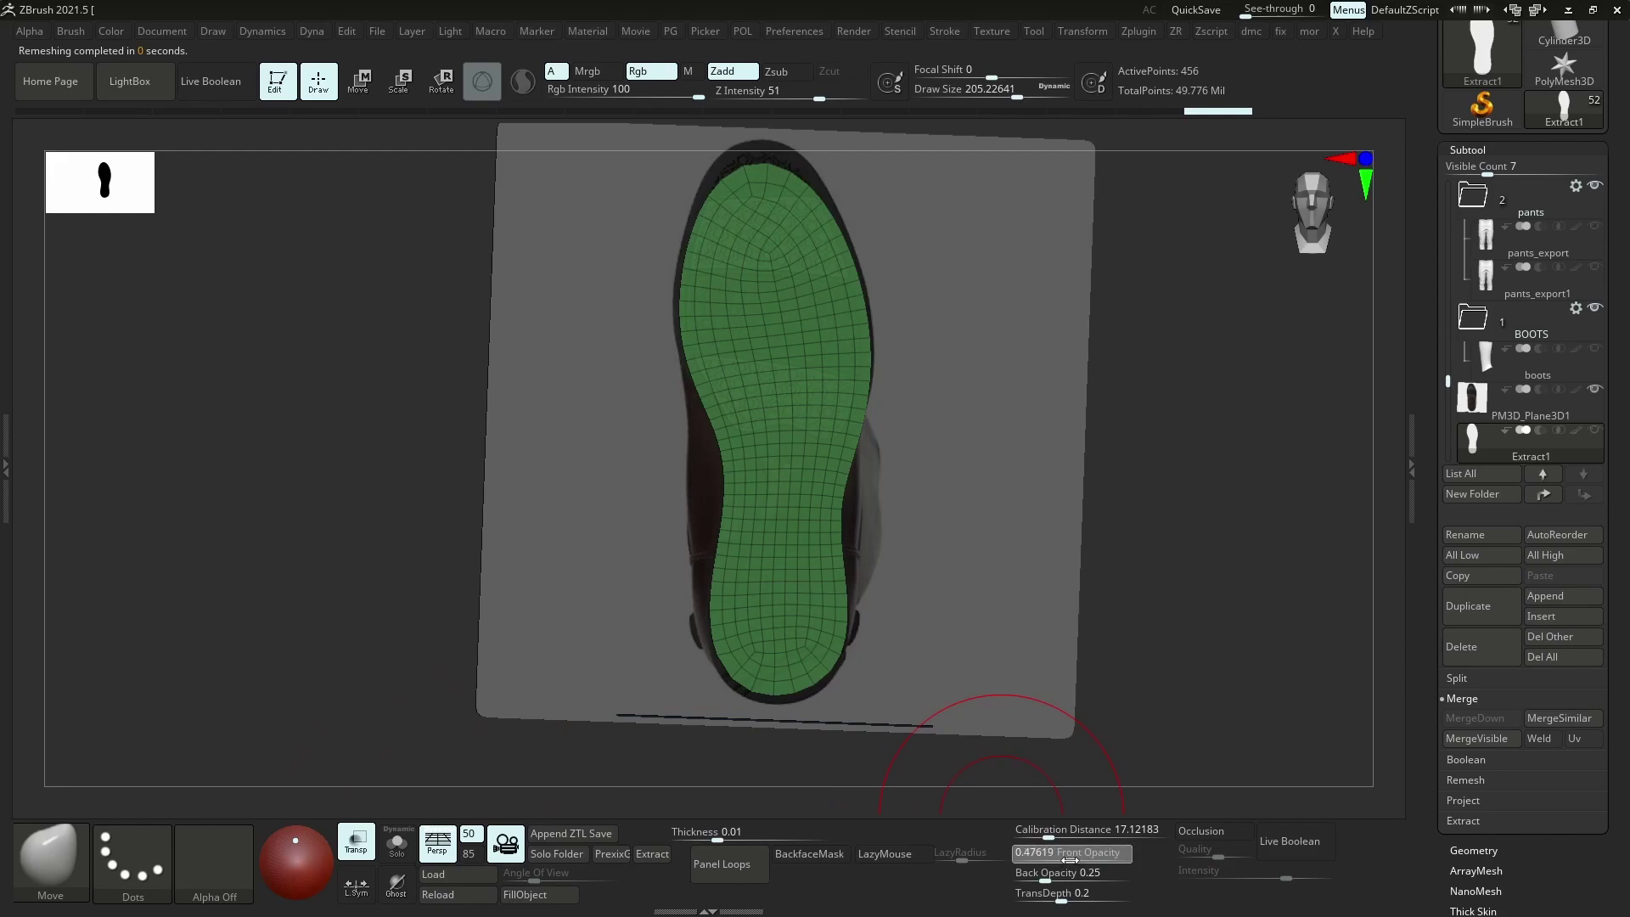
{"action": "left_click_drag", "start_coordinate": [1068, 875], "coordinate": [1097, 872]}
{"action": "mouse_move", "coordinate": [792, 349]}
{"action": "right_mouse_down", "text": "alt"}
{"action": "mouse_move", "coordinate": [797, 568]}
{"action": "mouse_move", "coordinate": [790, 395]}
{"action": "right_mouse_up", "text": "alt"}
With a draw size of about 250 and Back Opacity about 0.84, move the toe and forefoot edges to the photo's outline
{"action": "key", "text": "s"}
{"action": "left_click_drag", "start_coordinate": [769, 393], "coordinate": [765, 293]}
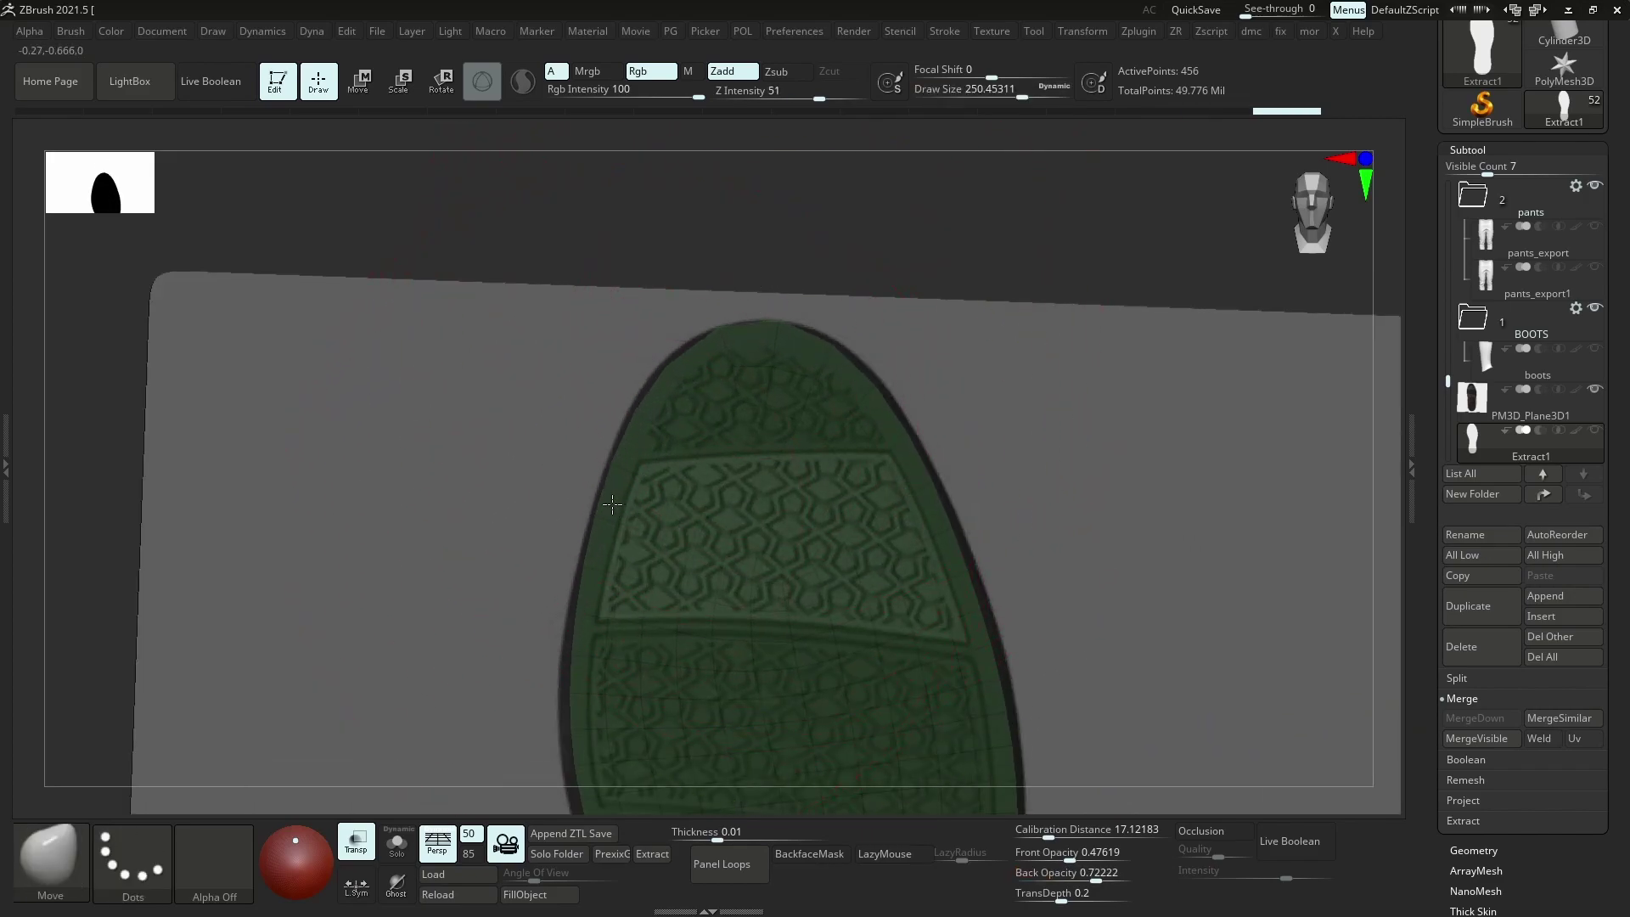
{"action": "mouse_move", "coordinate": [1104, 880]}
{"action": "left_mouse_down"}
{"action": "mouse_move", "coordinate": [1138, 879]}
{"action": "mouse_move", "coordinate": [1116, 879]}
{"action": "left_mouse_up"}
{"action": "right_click_drag", "start_coordinate": [864, 680], "coordinate": [906, 495], "text": "alt"}
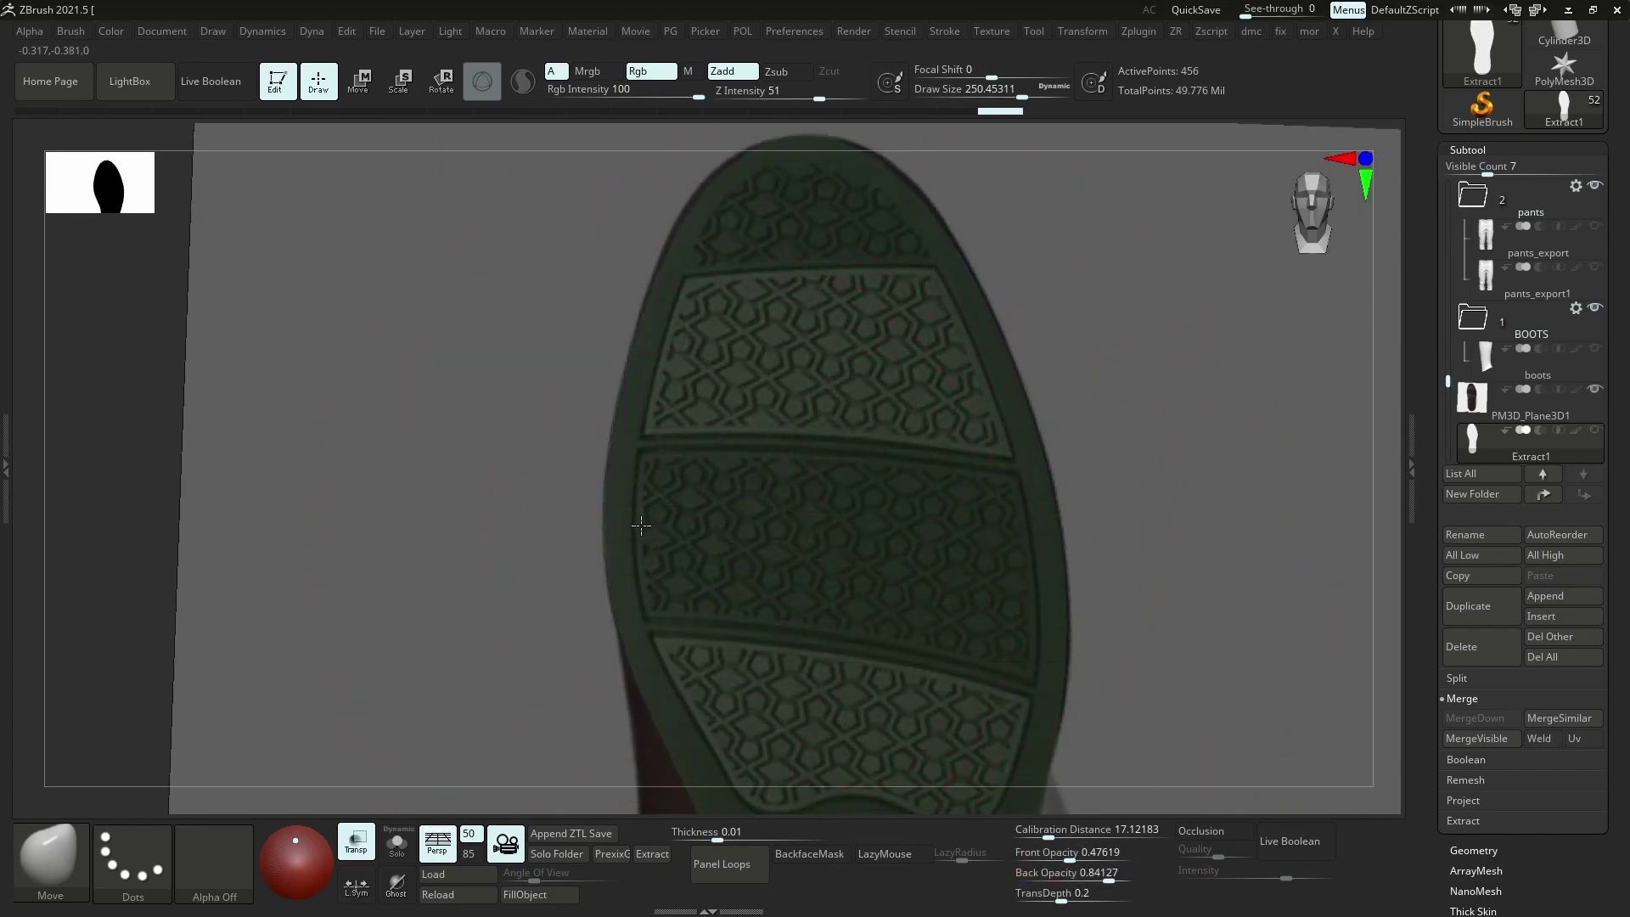
{"action": "right_click_drag", "start_coordinate": [898, 521], "coordinate": [879, 483], "text": "alt"}
{"action": "left_click_drag", "start_coordinate": [986, 461], "coordinate": [997, 457]}
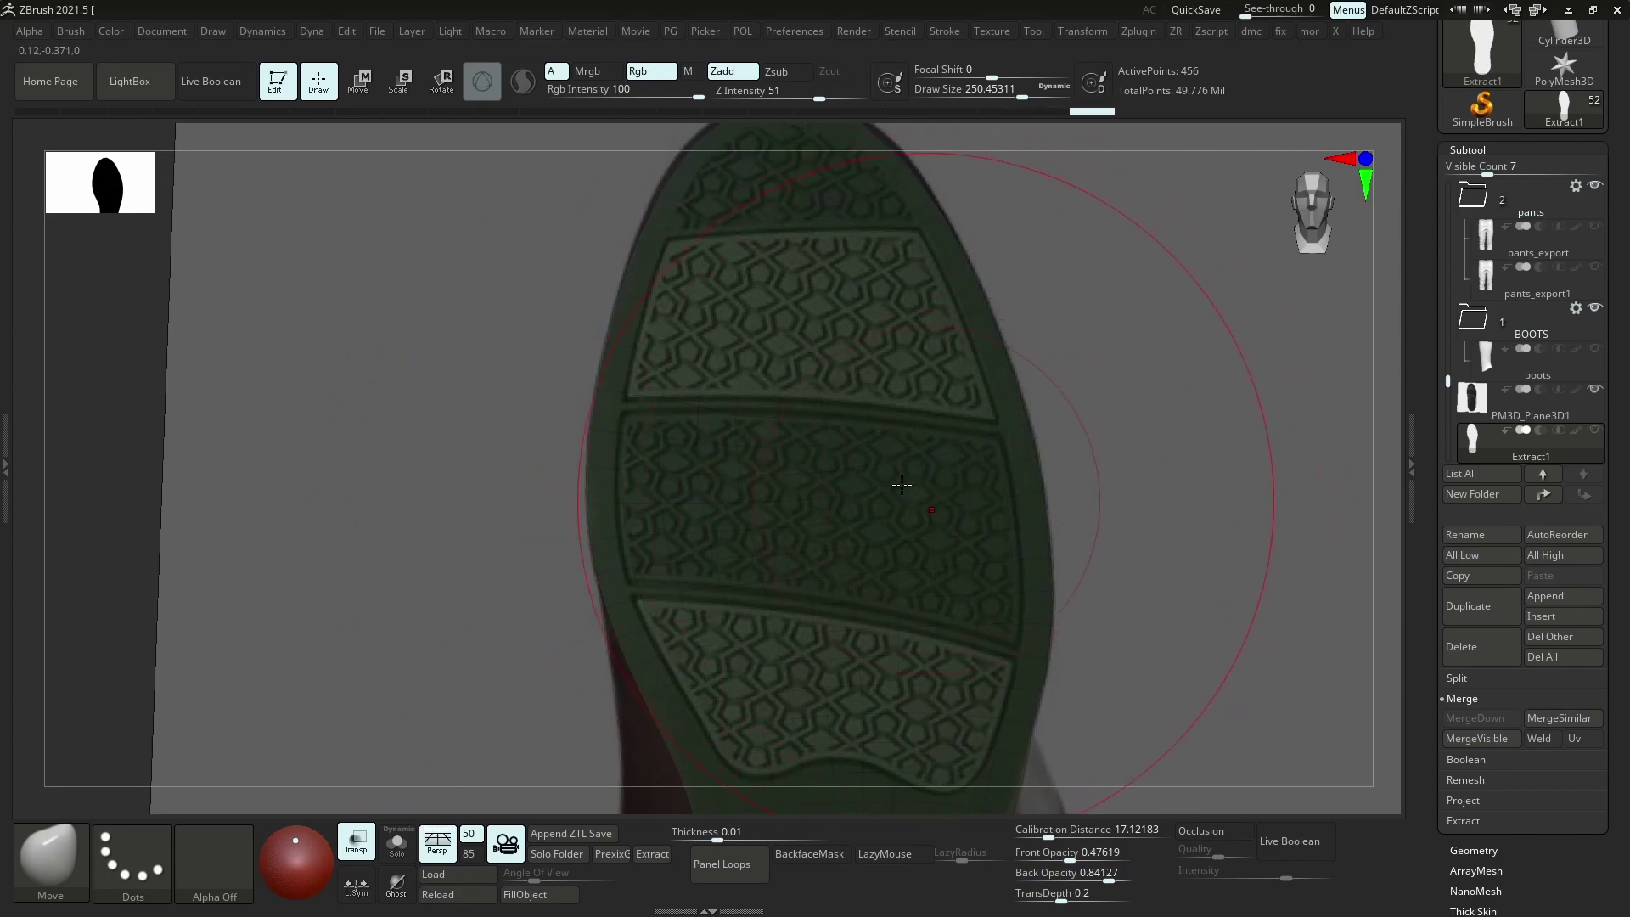
Enlarge the Move brush to about 444 and reshape the sole's heel and sides to match the reference
{"action": "right_click_drag", "start_coordinate": [837, 575], "coordinate": [836, 459], "text": "ctrl"}
{"action": "right_click_drag", "start_coordinate": [837, 458], "coordinate": [849, 340], "text": "alt"}
{"action": "right_click_drag", "start_coordinate": [862, 509], "coordinate": [822, 589], "text": "ctrl"}
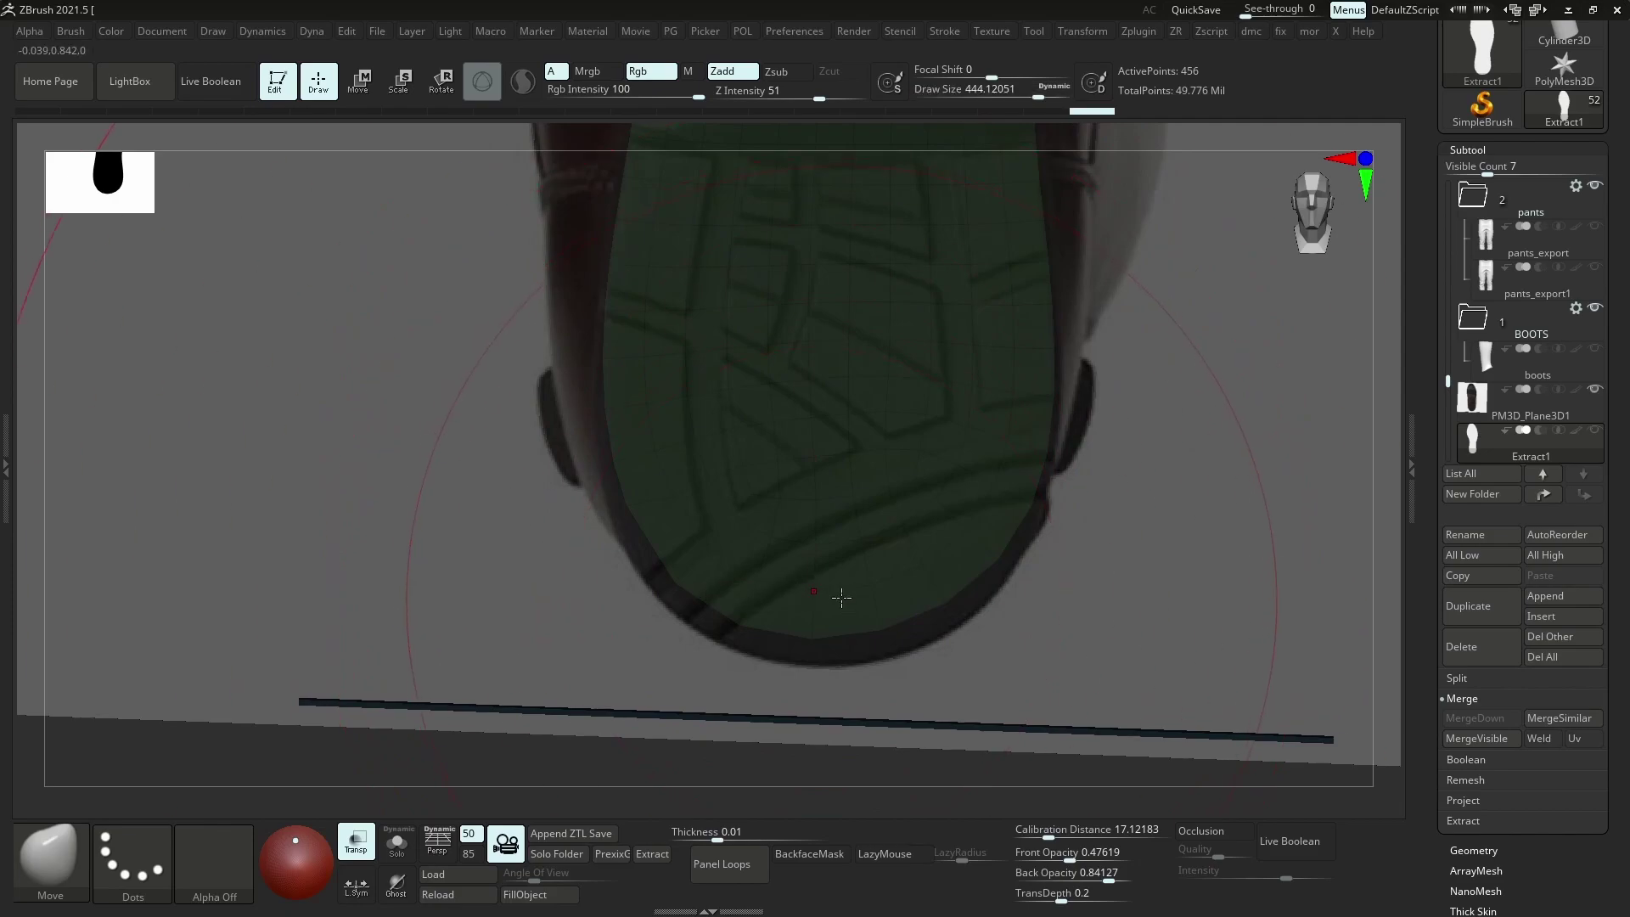
{"action": "left_click_drag", "start_coordinate": [629, 469], "coordinate": [642, 466]}
{"action": "left_click_drag", "start_coordinate": [1032, 450], "coordinate": [1019, 447]}
{"action": "right_click_drag", "start_coordinate": [951, 408], "coordinate": [925, 622], "text": "alt"}
{"action": "left_click_drag", "start_coordinate": [975, 618], "coordinate": [962, 615]}
Lower the Back Opacity to about 0.47 and nudge the sole's edges closer to the reference outline
{"action": "mouse_move", "coordinate": [951, 594]}
{"action": "right_mouse_down", "text": "ctrl"}
{"action": "mouse_move", "coordinate": [934, 441]}
{"action": "mouse_move", "coordinate": [947, 543]}
{"action": "right_mouse_up", "text": "ctrl"}
{"action": "left_click_drag", "start_coordinate": [1101, 873], "coordinate": [1061, 873]}
{"action": "right_click_drag", "start_coordinate": [1006, 408], "coordinate": [1002, 662], "text": "alt"}
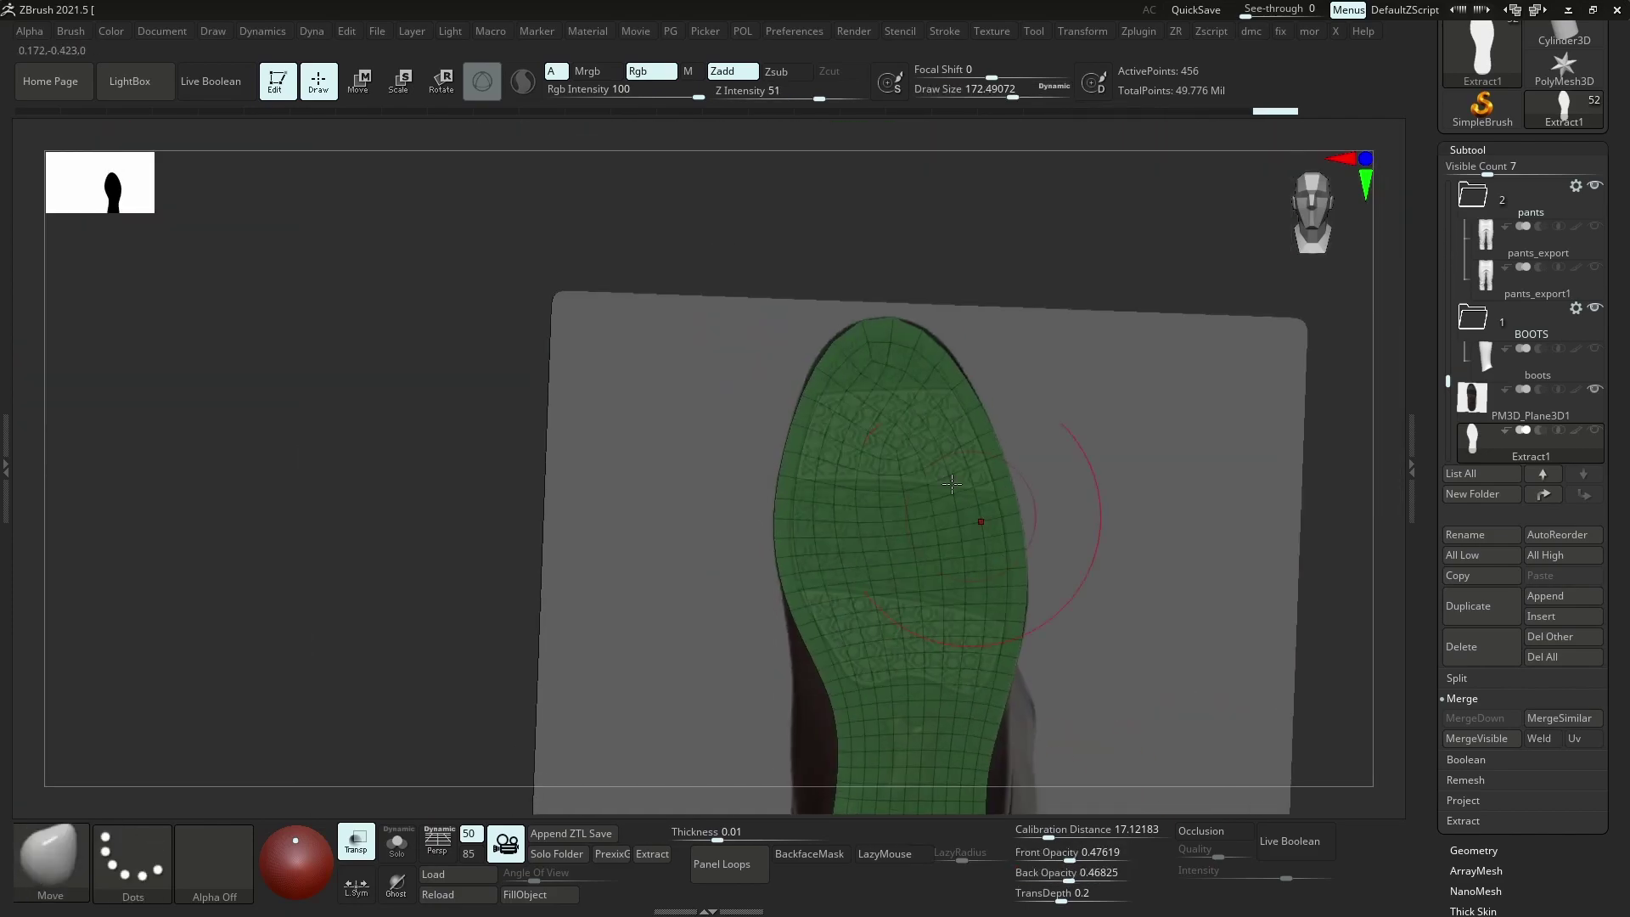
{"action": "right_click_drag", "start_coordinate": [1002, 509], "coordinate": [1002, 645], "text": "ctrl"}
{"action": "left_click_drag", "start_coordinate": [995, 298], "coordinate": [985, 304]}
{"action": "left_click_drag", "start_coordinate": [713, 297], "coordinate": [698, 287]}
Refine and smooth the sole's outline with a draw size of about 185, undoing the last change
{"action": "key", "text": "s"}
{"action": "left_click_drag", "start_coordinate": [861, 284], "coordinate": [878, 284]}
{"action": "left_click_drag", "start_coordinate": [854, 343], "coordinate": [858, 316], "text": "shift"}
{"action": "mouse_move", "coordinate": [862, 561]}
{"action": "right_mouse_down", "text": "ctrl"}
{"action": "mouse_move", "coordinate": [866, 390]}
{"action": "mouse_move", "coordinate": [879, 450]}
{"action": "mouse_move", "coordinate": [869, 408]}
{"action": "right_mouse_up", "text": "ctrl"}
{"action": "key", "text": "space"}
{"action": "left_click", "coordinate": [833, 481]}
{"action": "key", "text": "ctrl+z"}
{"action": "right_click_drag", "start_coordinate": [989, 276], "coordinate": [928, 412]}
{"action": "left_click_drag", "start_coordinate": [928, 412], "coordinate": [920, 249]}
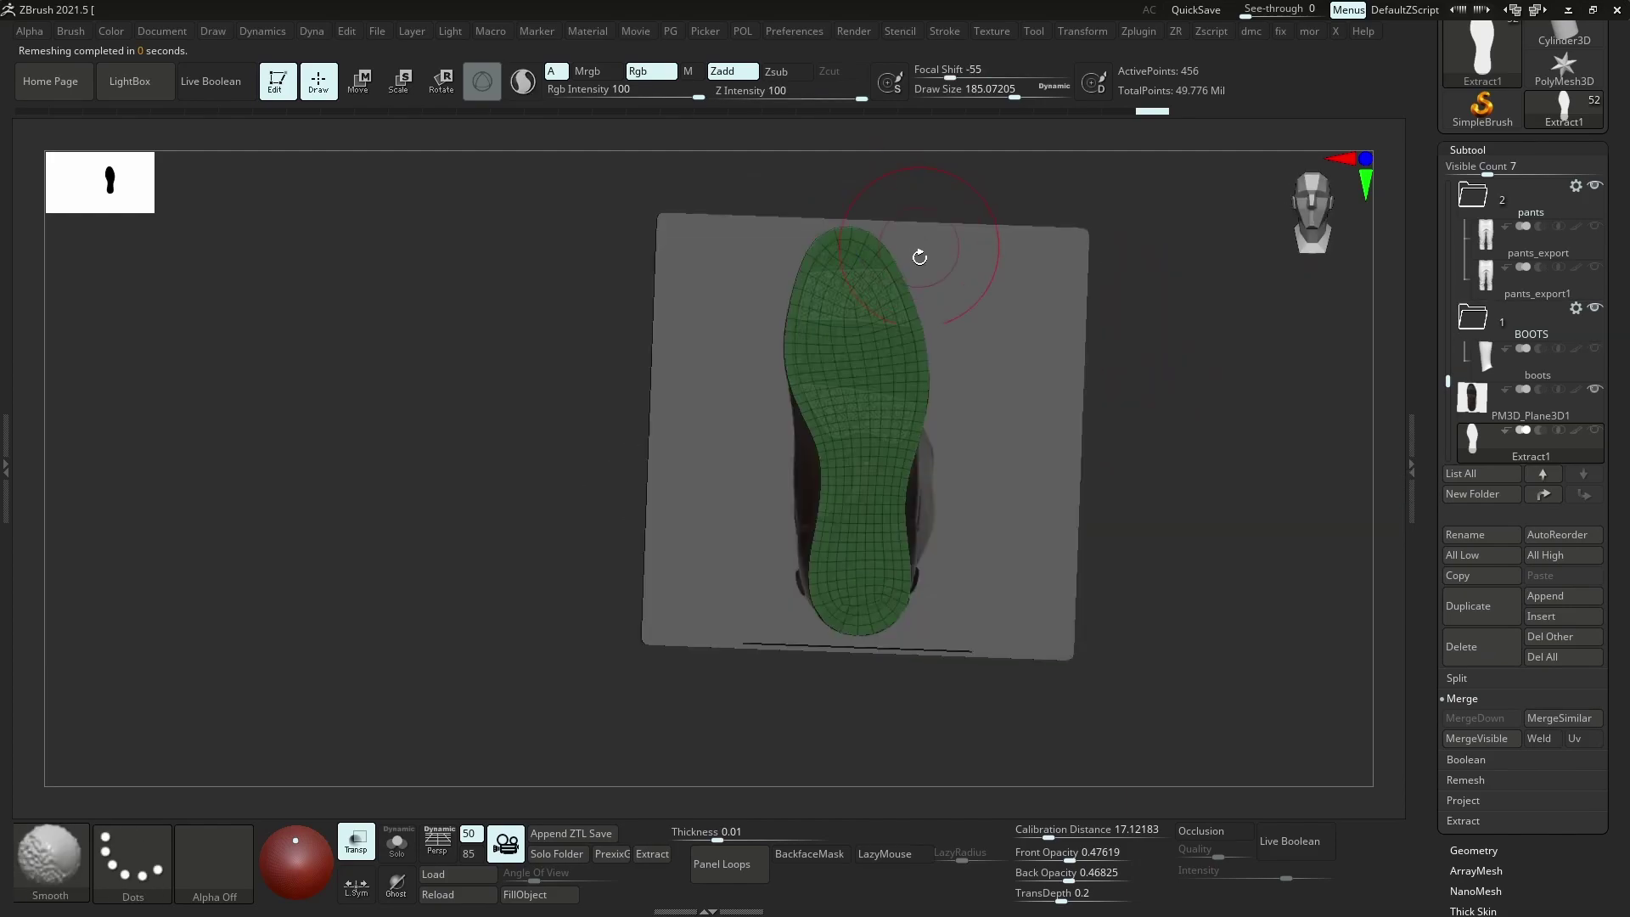
Isolate the sole in a side view and apply the Bend Curve deformer to it
{"action": "key", "text": "alt+shift+s"}
{"action": "mouse_move", "coordinate": [861, 267]}
{"action": "right_mouse_down", "text": "ctrl"}
{"action": "mouse_move", "coordinate": [860, 311]}
{"action": "mouse_move", "coordinate": [841, 317]}
{"action": "mouse_move", "coordinate": [884, 319]}
{"action": "right_mouse_up", "text": "ctrl"}
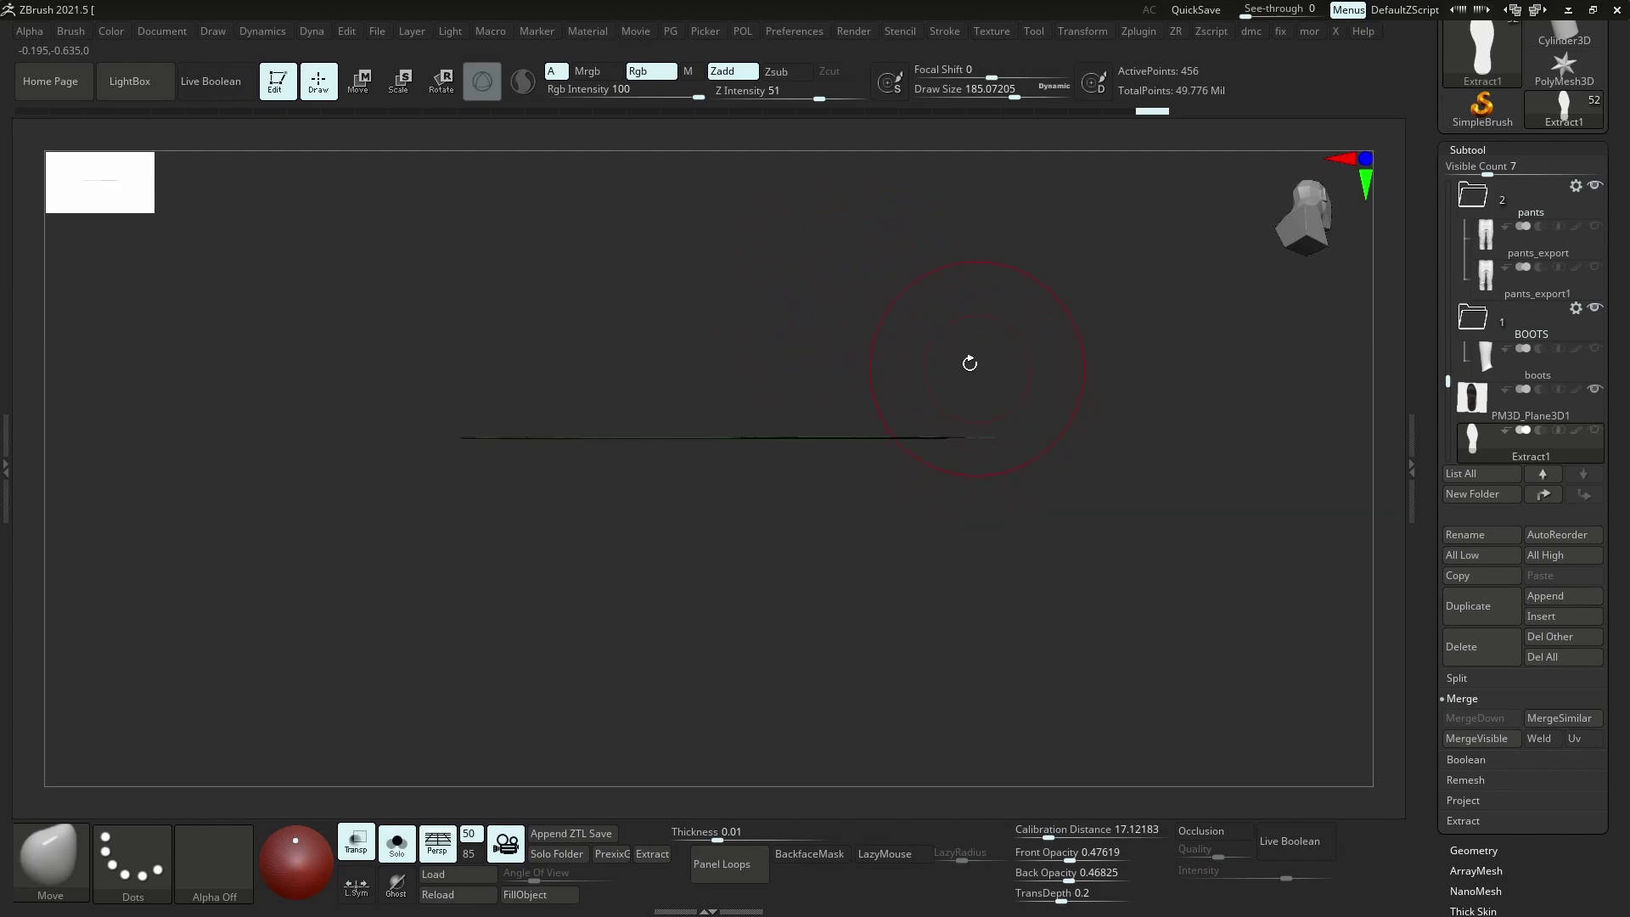
{"action": "key", "text": "w"}
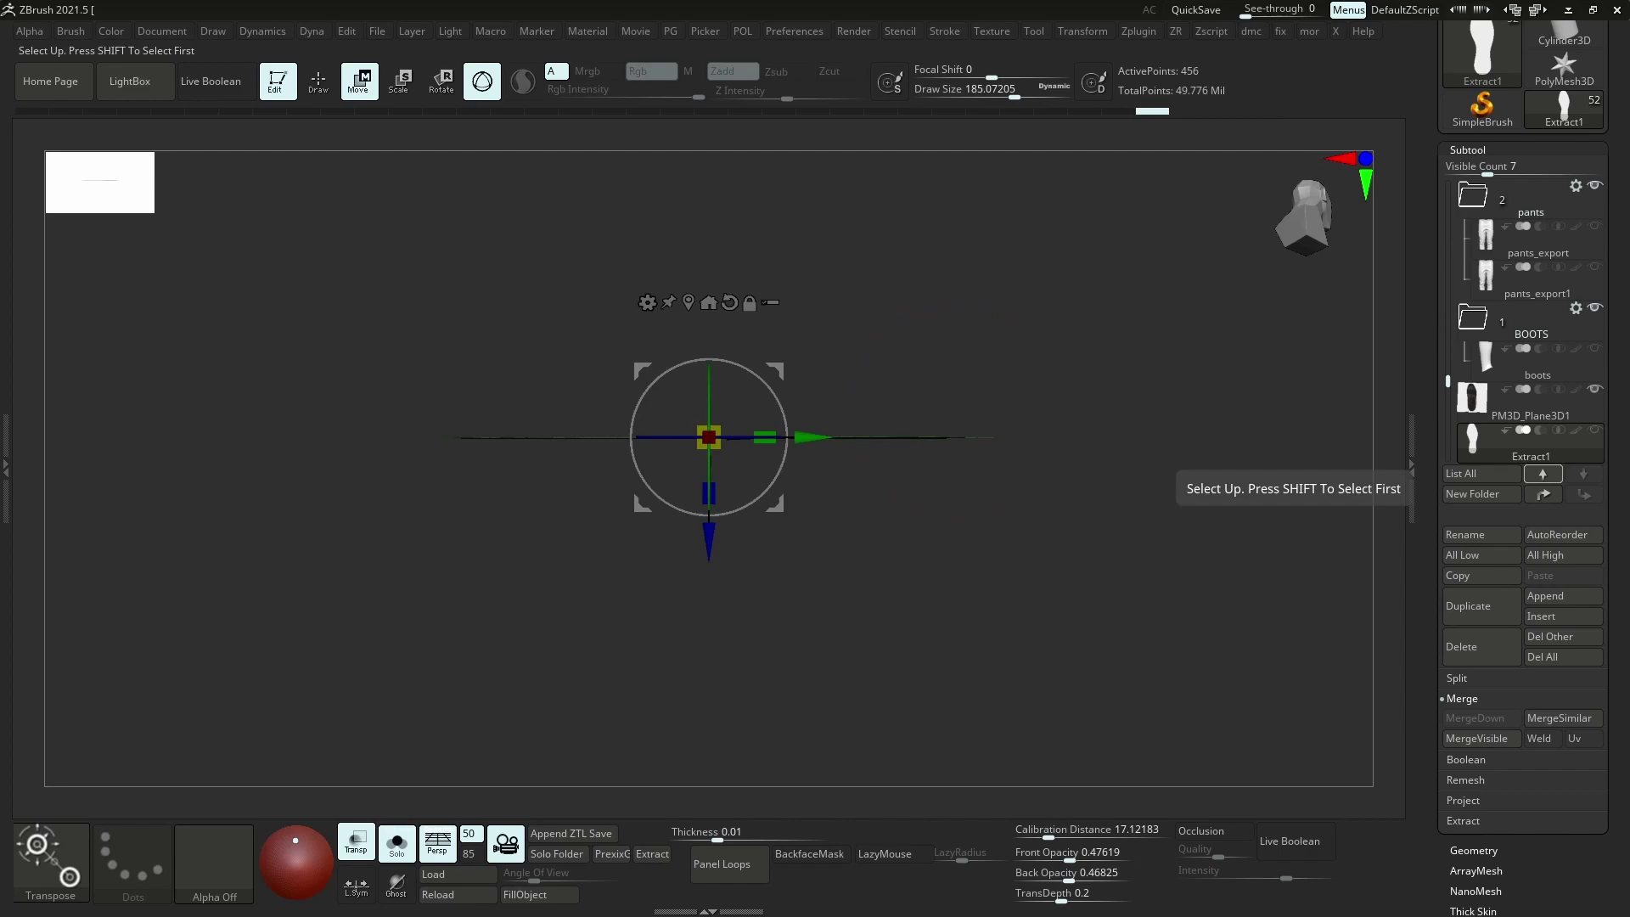
{"action": "left_click", "coordinate": [648, 304]}
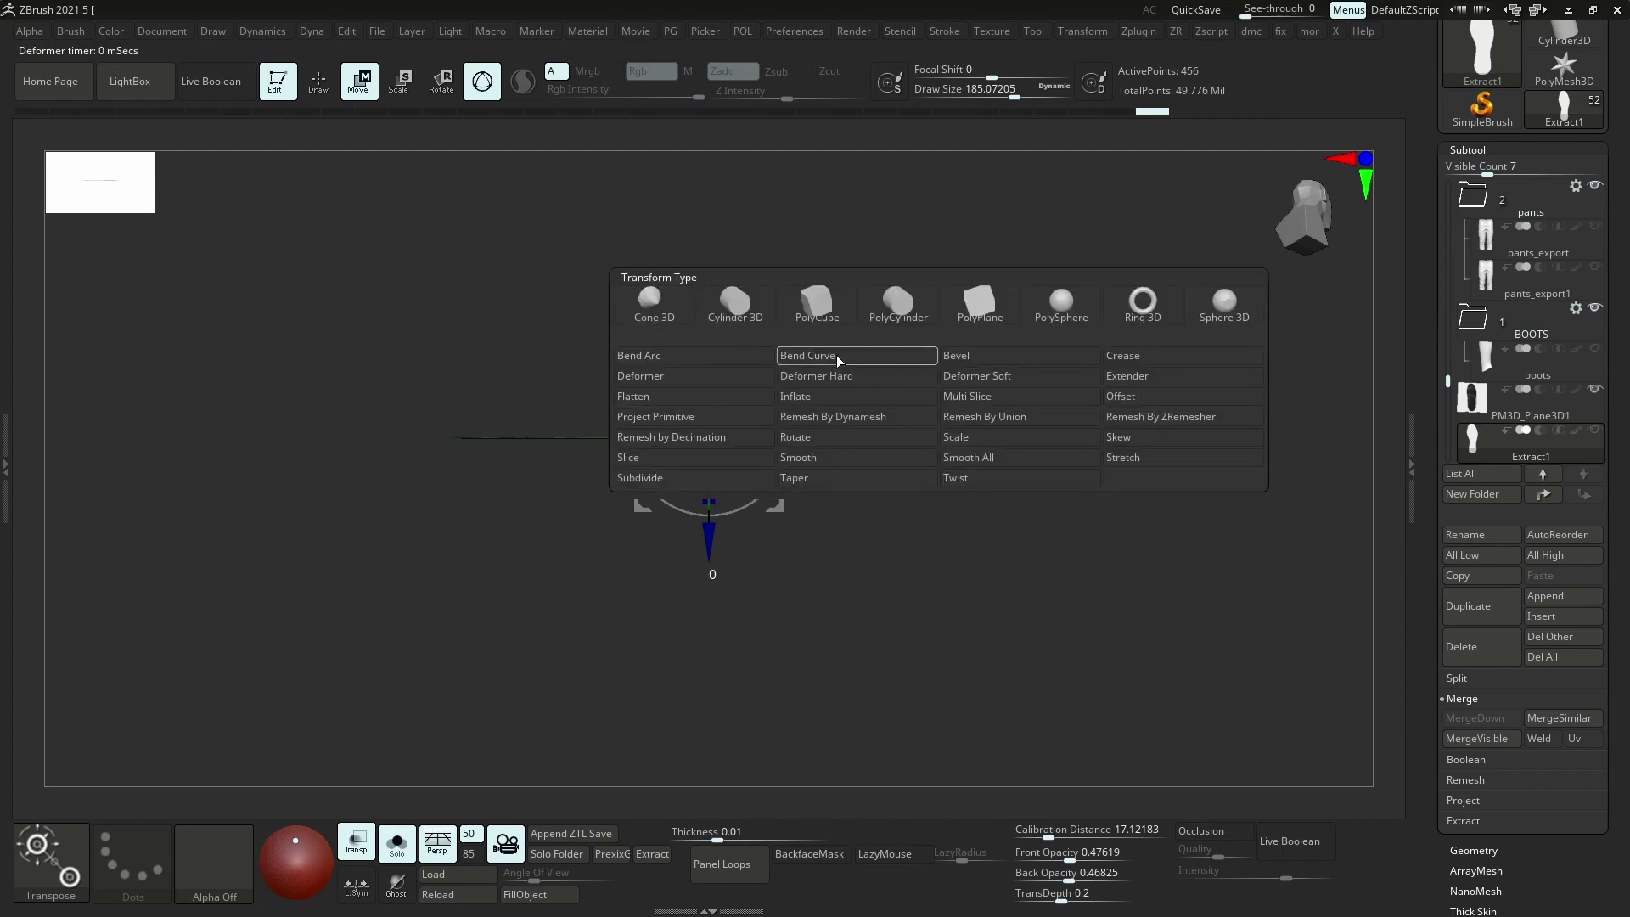
{"action": "left_click", "coordinate": [807, 358]}
Align the bend curve with the sole's length and give it five control points
{"action": "left_click_drag", "start_coordinate": [959, 533], "coordinate": [892, 366]}
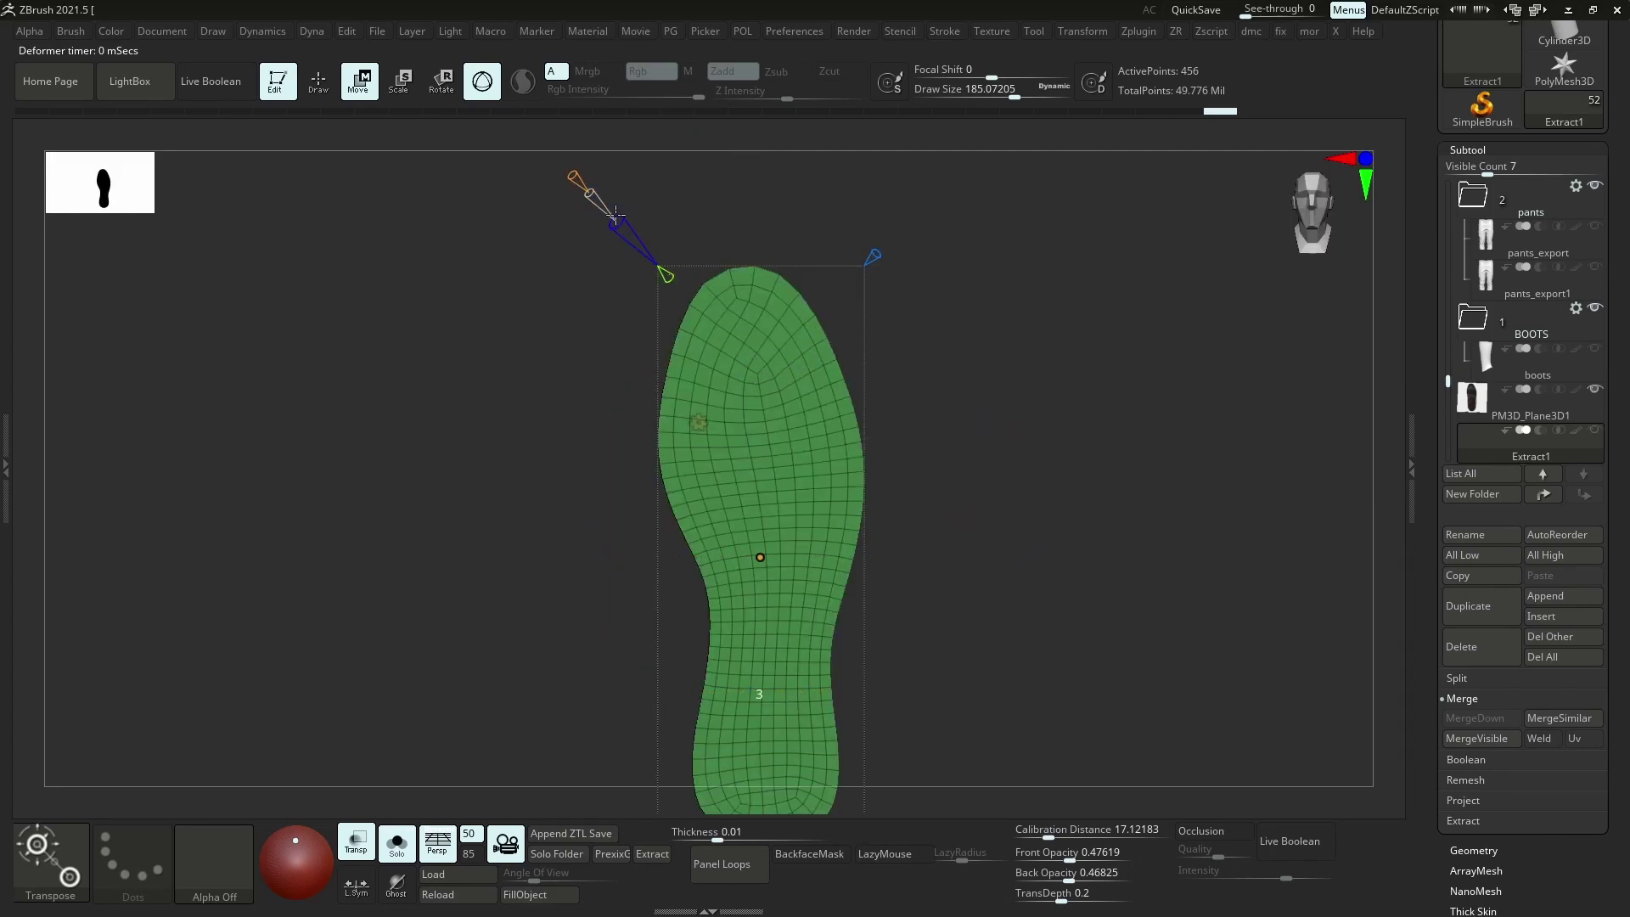
{"action": "right_click_drag", "start_coordinate": [770, 319], "coordinate": [740, 288], "text": "ctrl"}
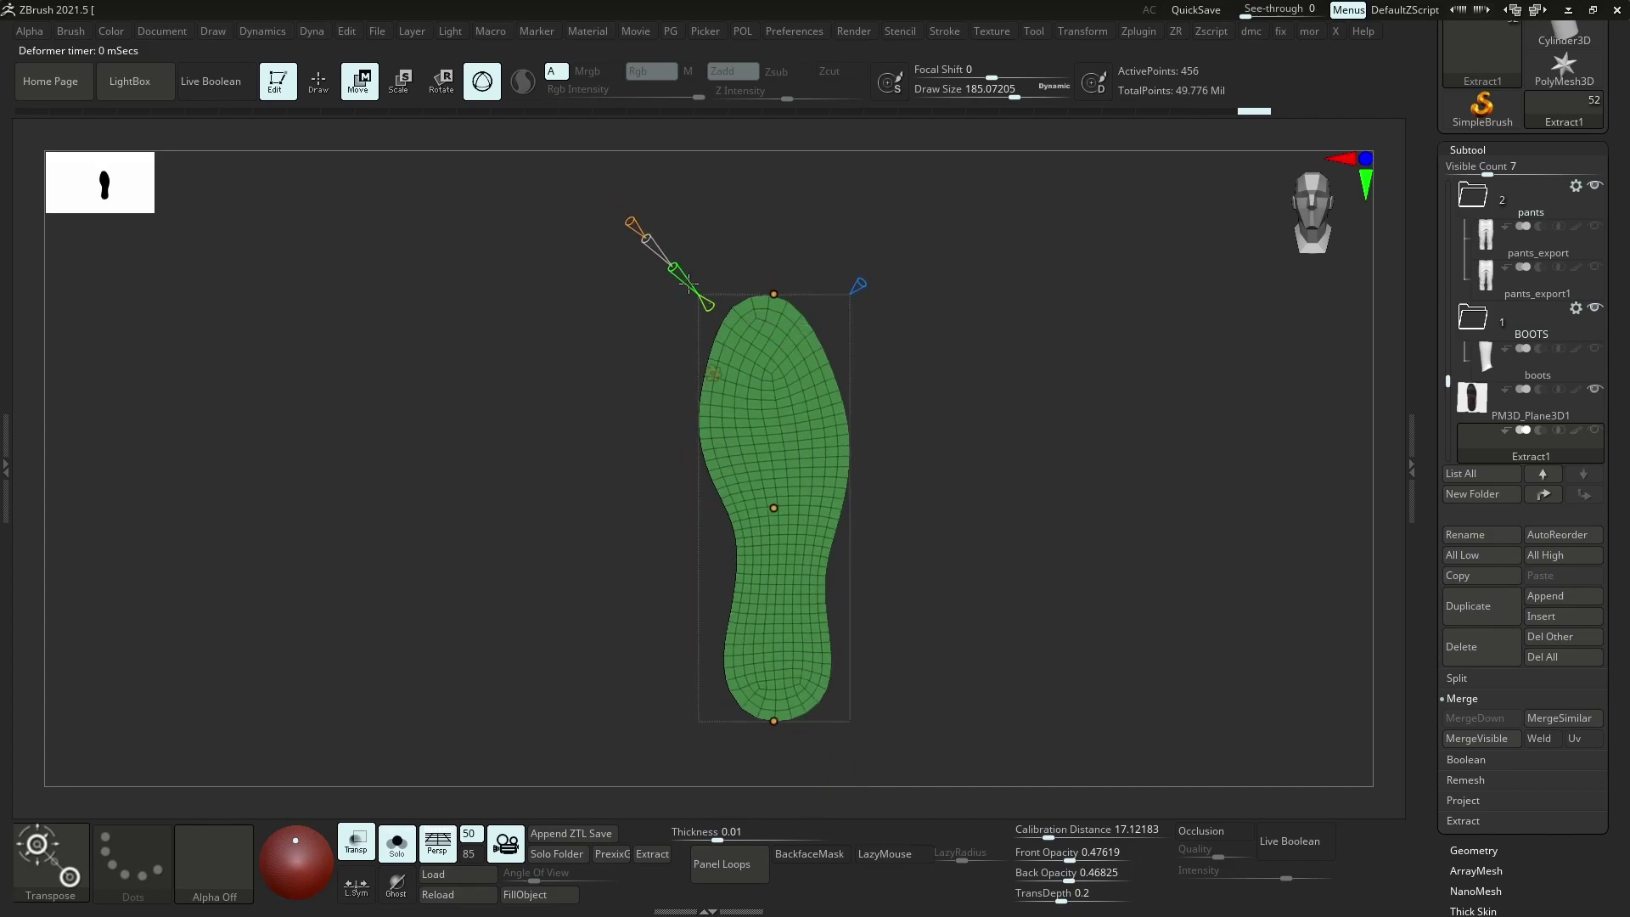
{"action": "right_click_drag", "start_coordinate": [782, 356], "coordinate": [935, 481]}
{"action": "mouse_move", "coordinate": [606, 484]}
{"action": "right_mouse_down", "text": "ctrl"}
{"action": "mouse_move", "coordinate": [664, 547]}
{"action": "mouse_move", "coordinate": [659, 599]}
{"action": "right_mouse_up", "text": "ctrl"}
Raise the two control points at the heel end to lift the heel of the sole
{"action": "left_click_drag", "start_coordinate": [491, 507], "coordinate": [494, 491]}
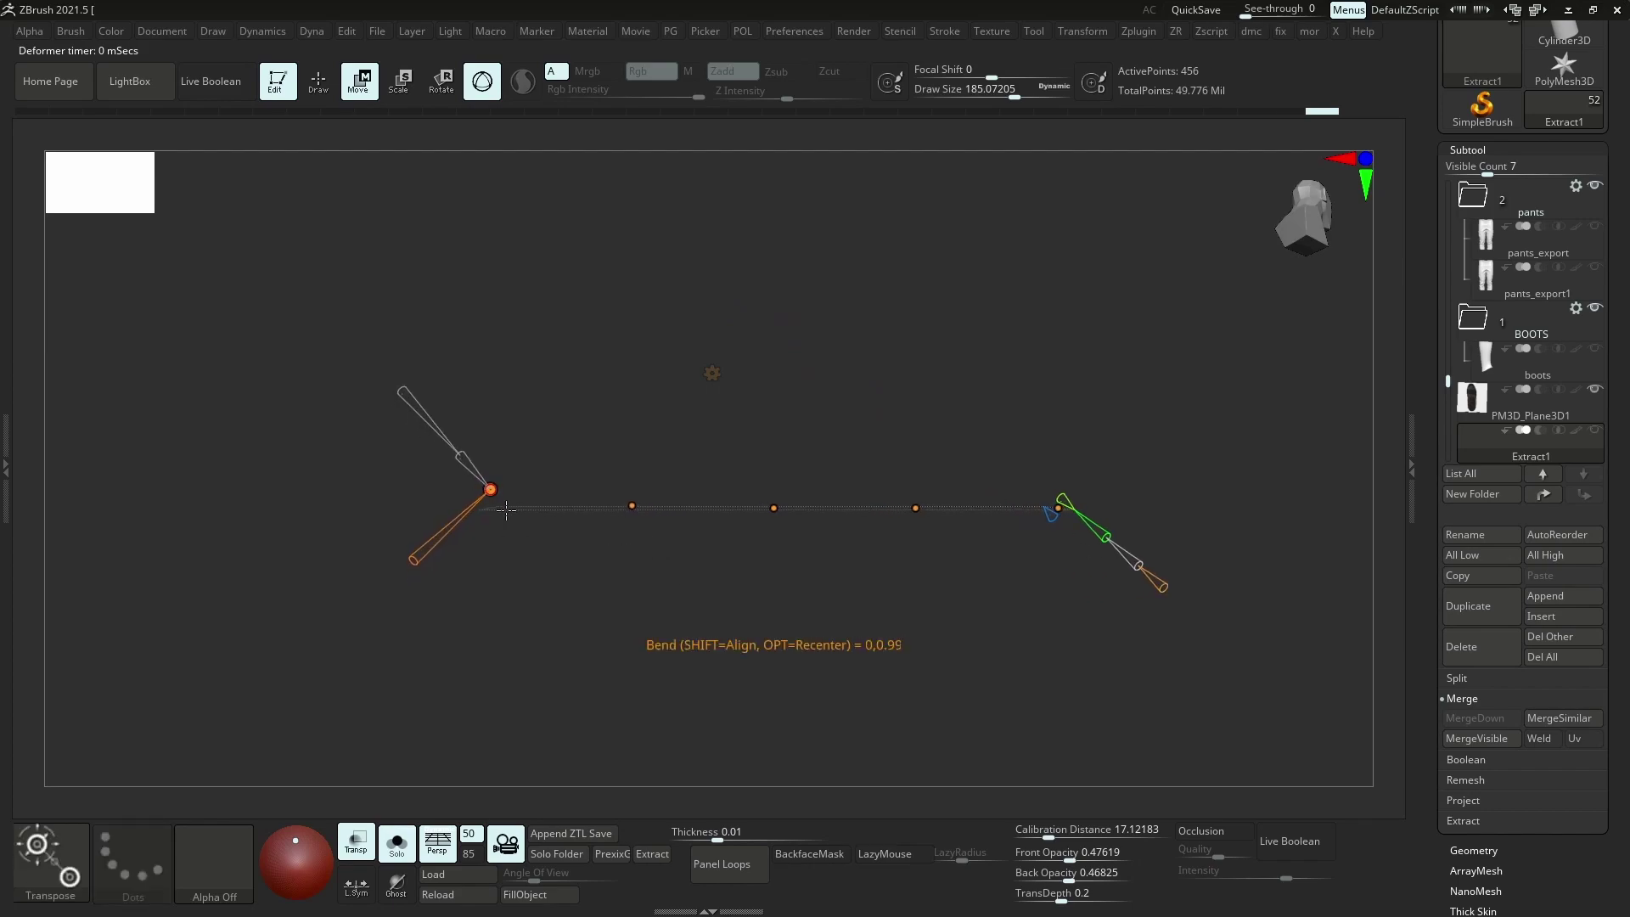
{"action": "left_click_drag", "start_coordinate": [632, 506], "coordinate": [633, 490]}
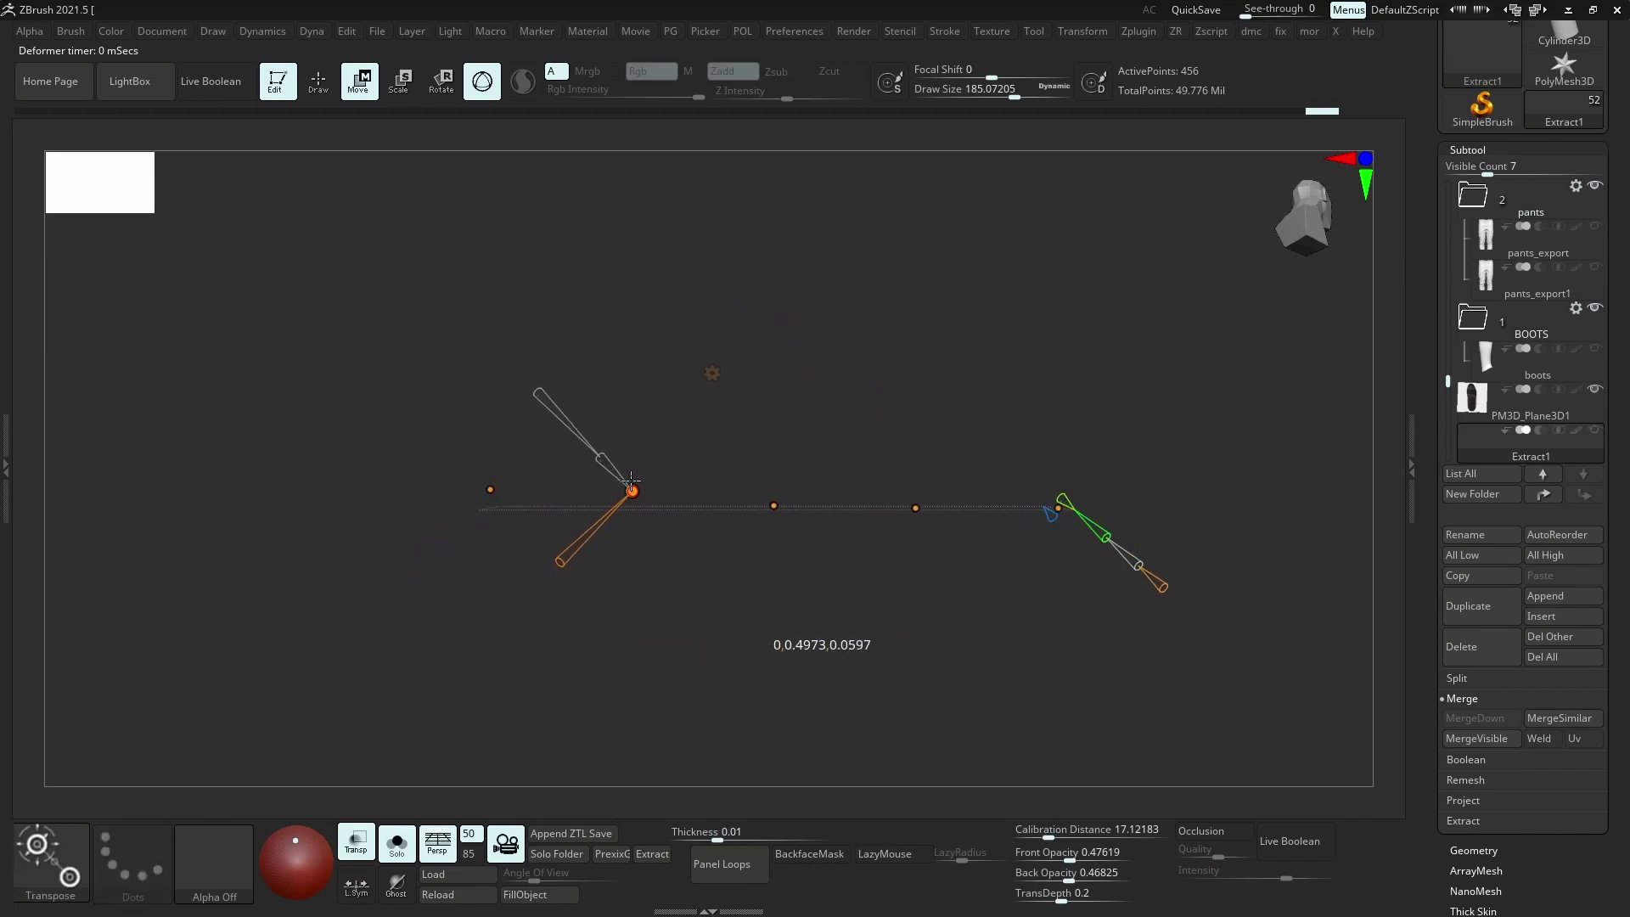
{"action": "right_click_drag", "start_coordinate": [703, 499], "coordinate": [783, 528]}
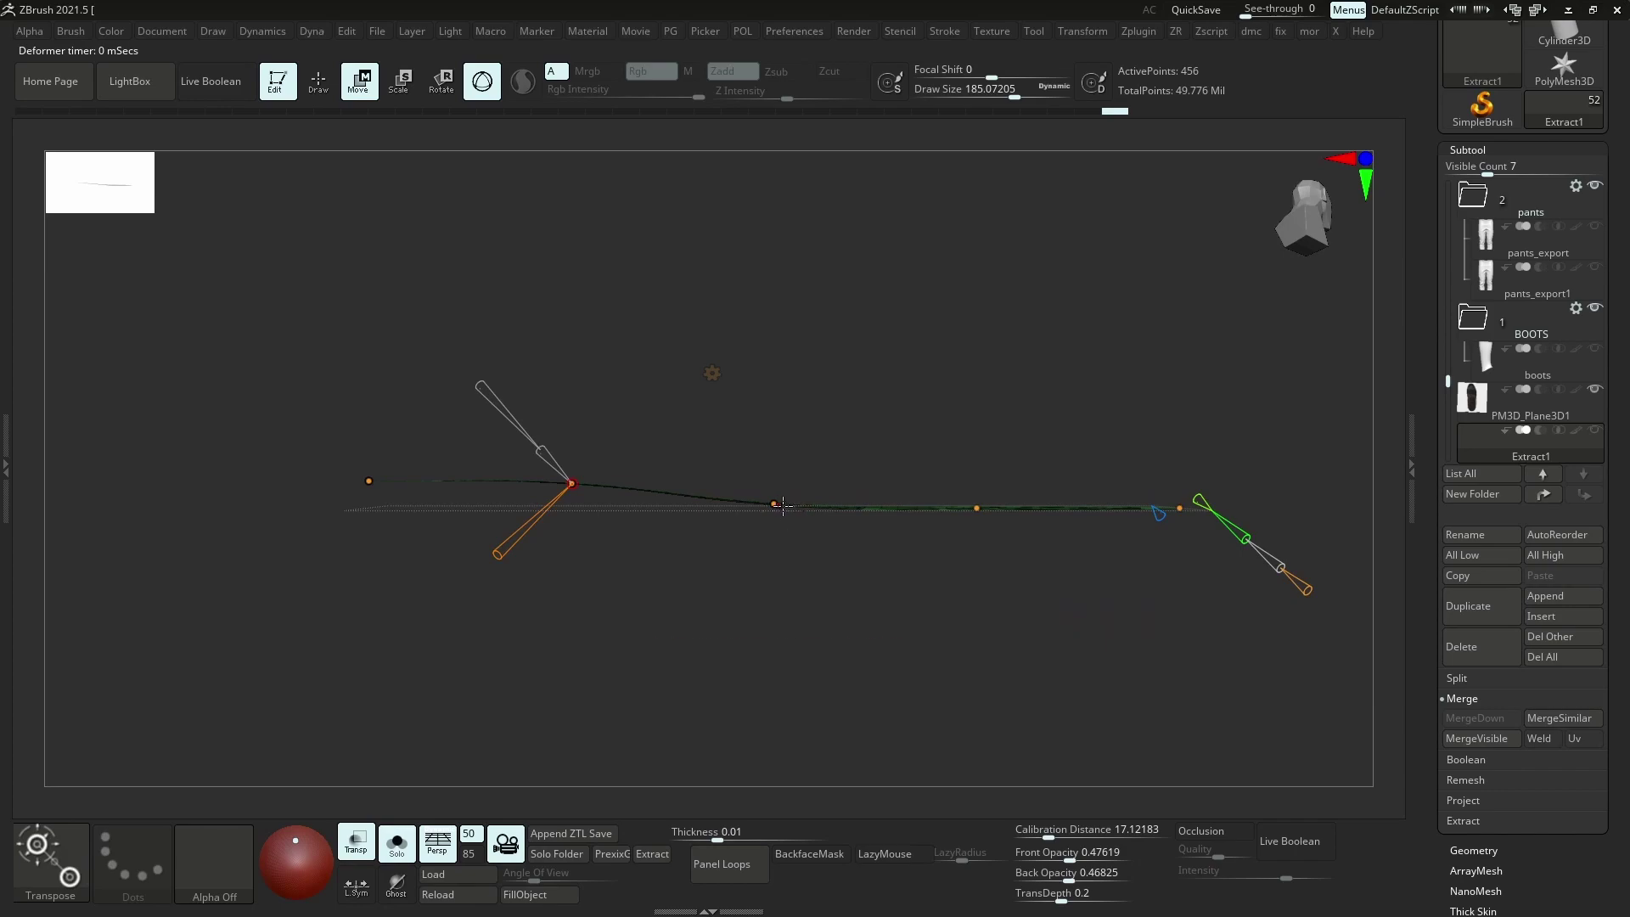
Raise the middle and toe-end control points of the bend curve to shape the arch and toe spring
{"action": "left_click_drag", "start_coordinate": [784, 505], "coordinate": [774, 482]}
{"action": "left_click_drag", "start_coordinate": [1181, 507], "coordinate": [1178, 484]}
{"action": "right_click_drag", "start_coordinate": [977, 477], "coordinate": [942, 506]}
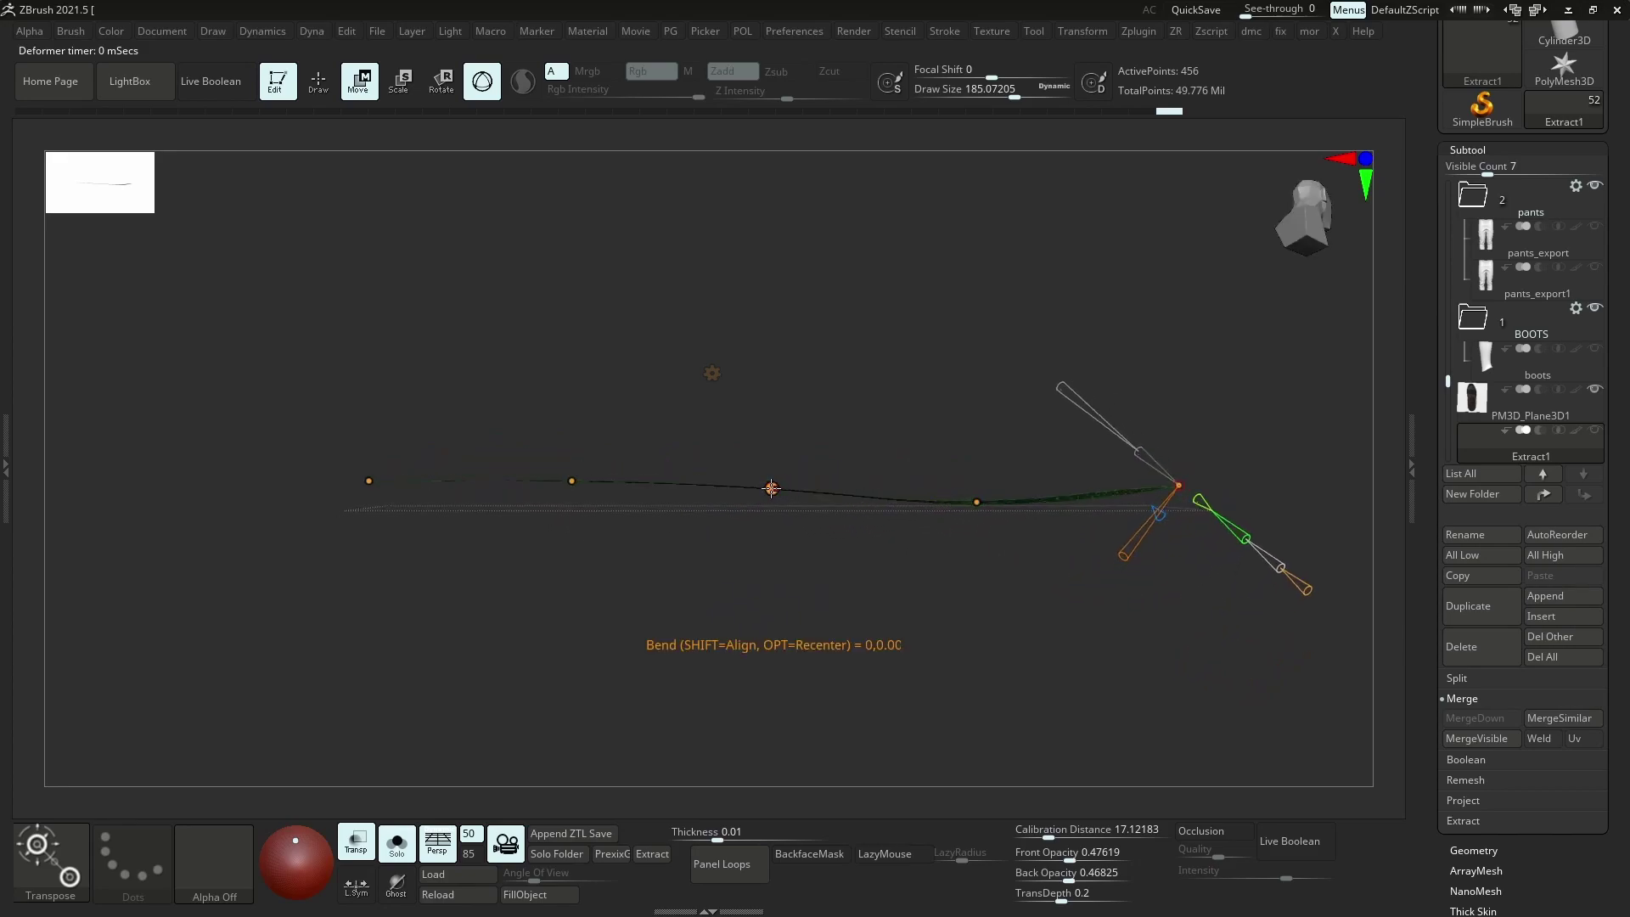
{"action": "left_click", "coordinate": [768, 489]}
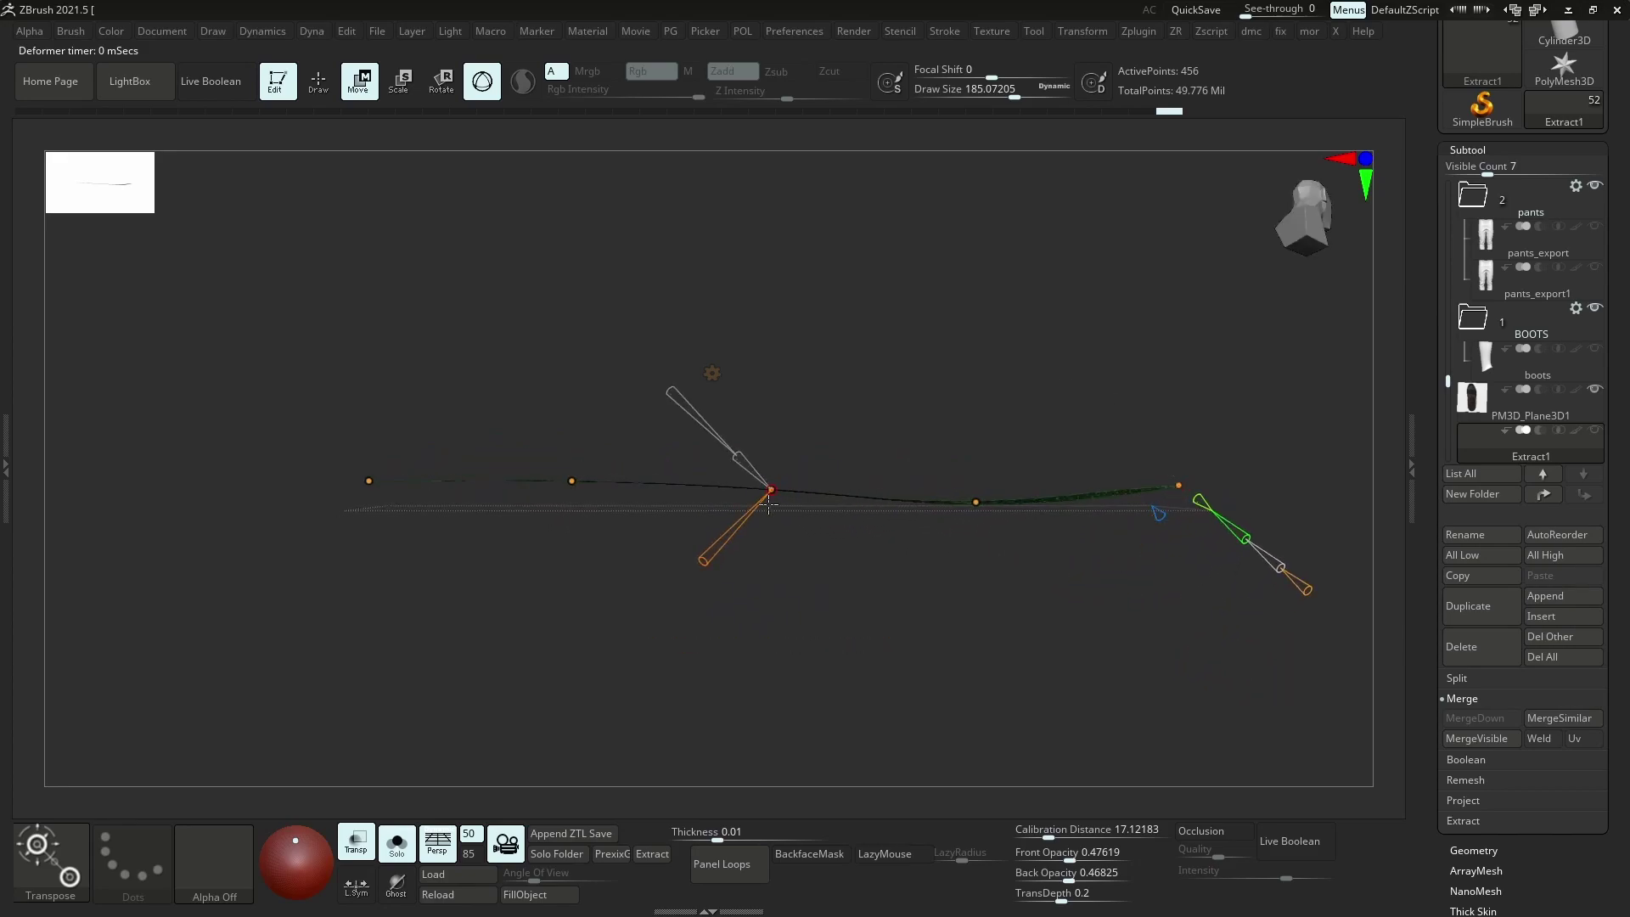
Turn on dynamic subdivision for the bent sole and give it a visible thickness
{"action": "mouse_move", "coordinate": [1531, 240]}
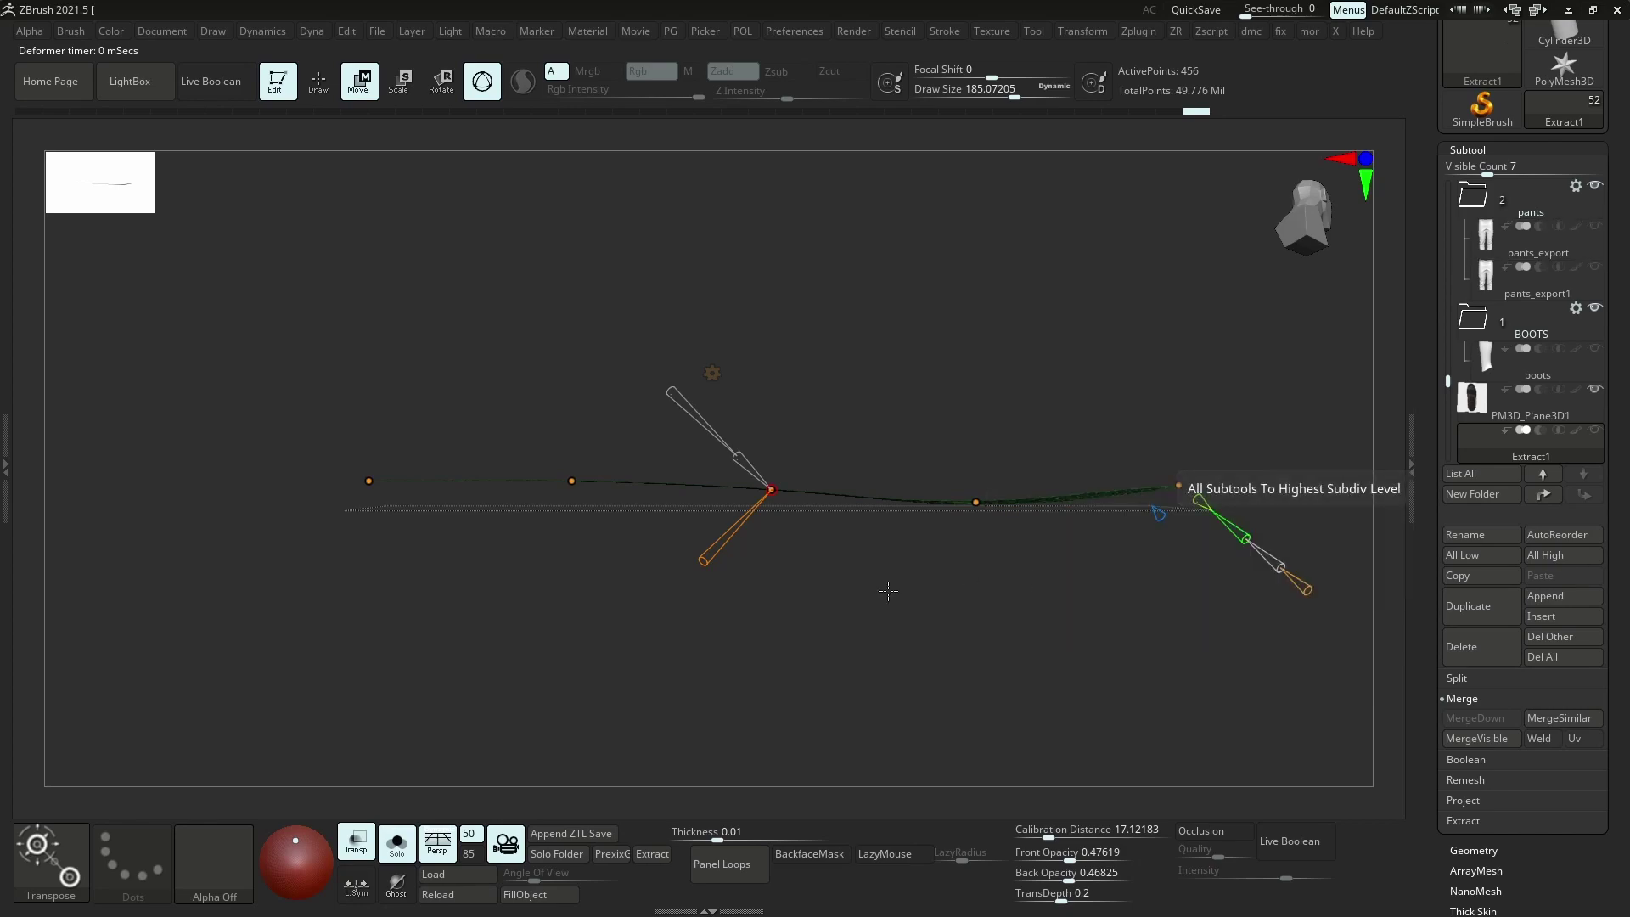
{"action": "right_click_drag", "start_coordinate": [891, 589], "coordinate": [986, 564], "text": "shift"}
{"action": "key", "text": "ctrl+d"}
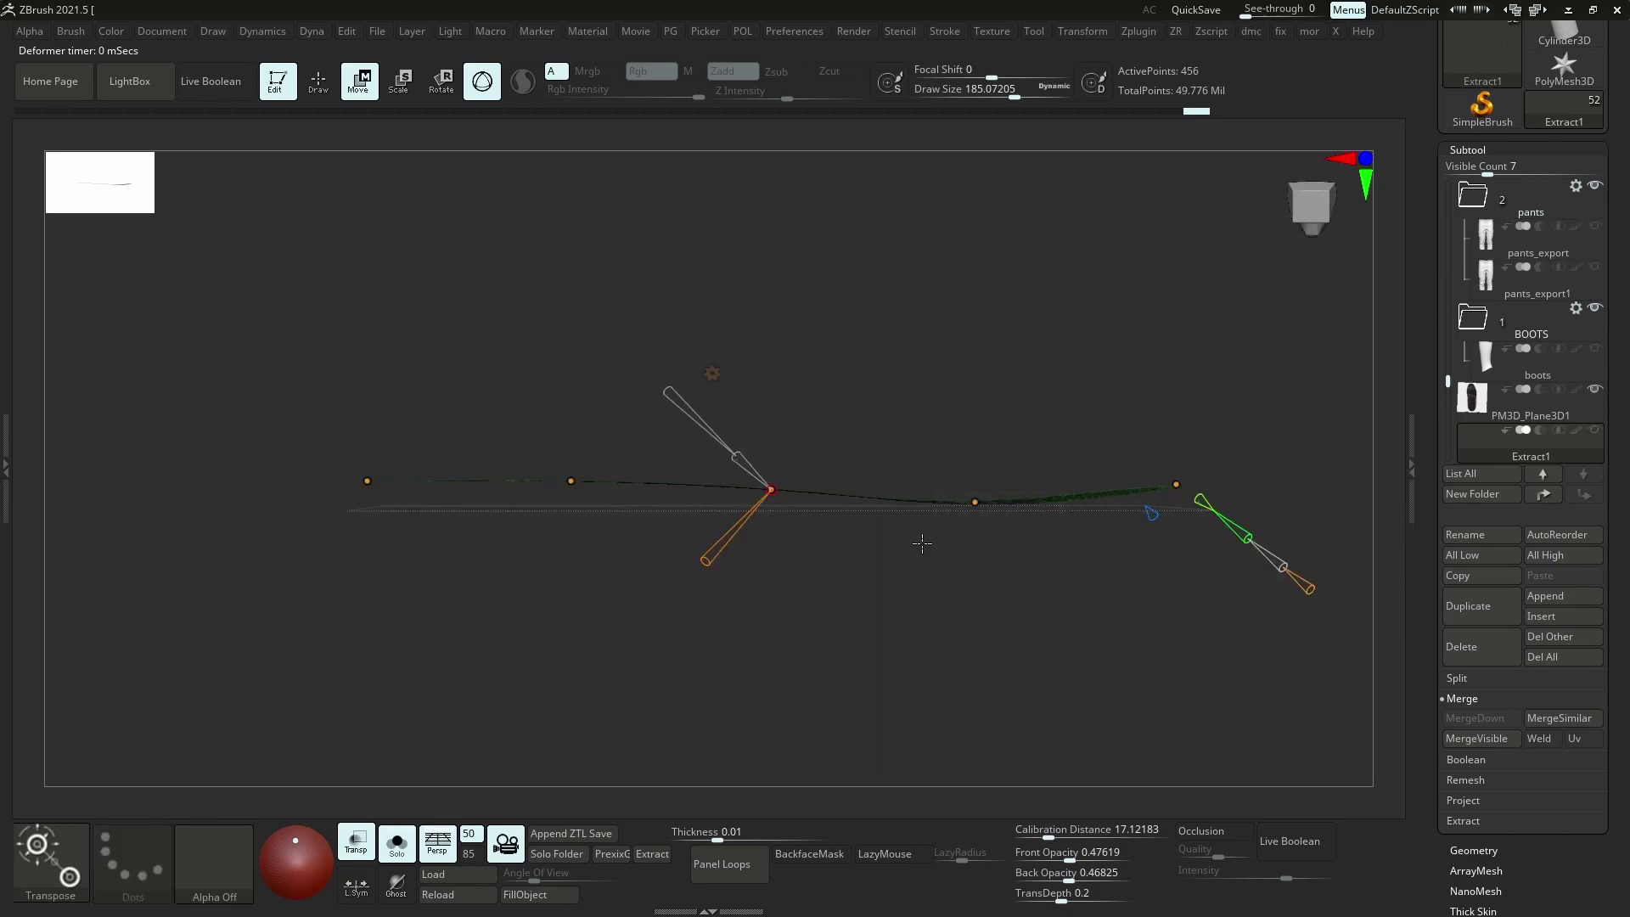
{"action": "key", "text": "ctrl+d"}
{"action": "left_click", "coordinate": [894, 553]}
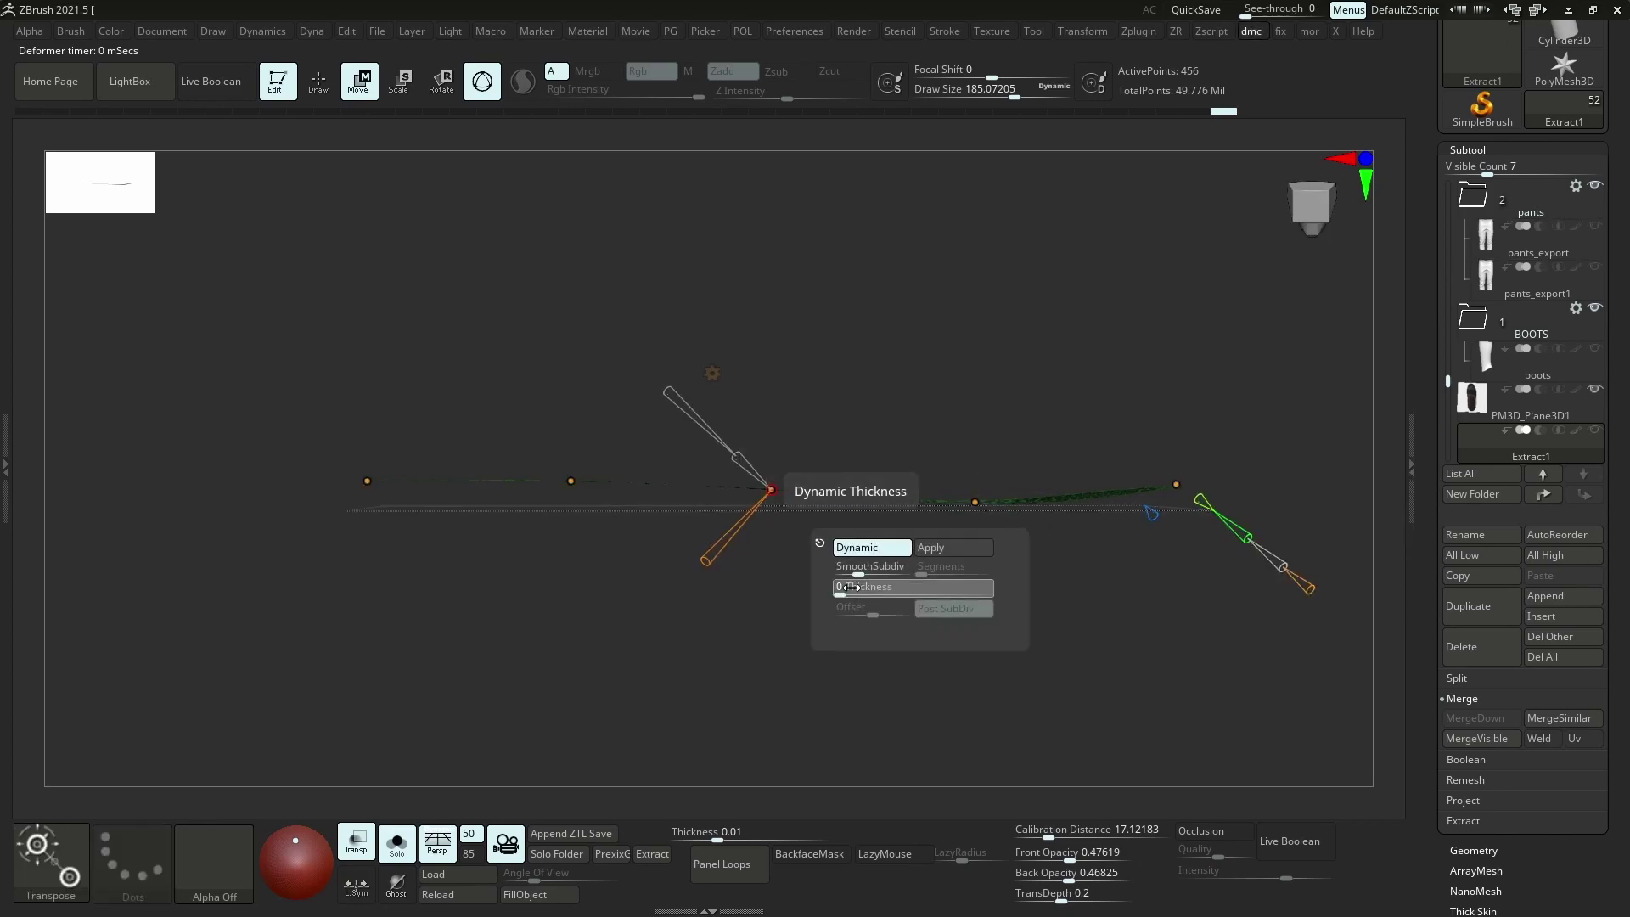
{"action": "left_click", "coordinate": [884, 592]}
{"action": "left_click", "coordinate": [899, 592]}
{"action": "left_click_drag", "start_coordinate": [936, 574], "coordinate": [943, 573]}
{"action": "left_click", "coordinate": [945, 608]}
{"action": "key", "text": "ctrl+d"}
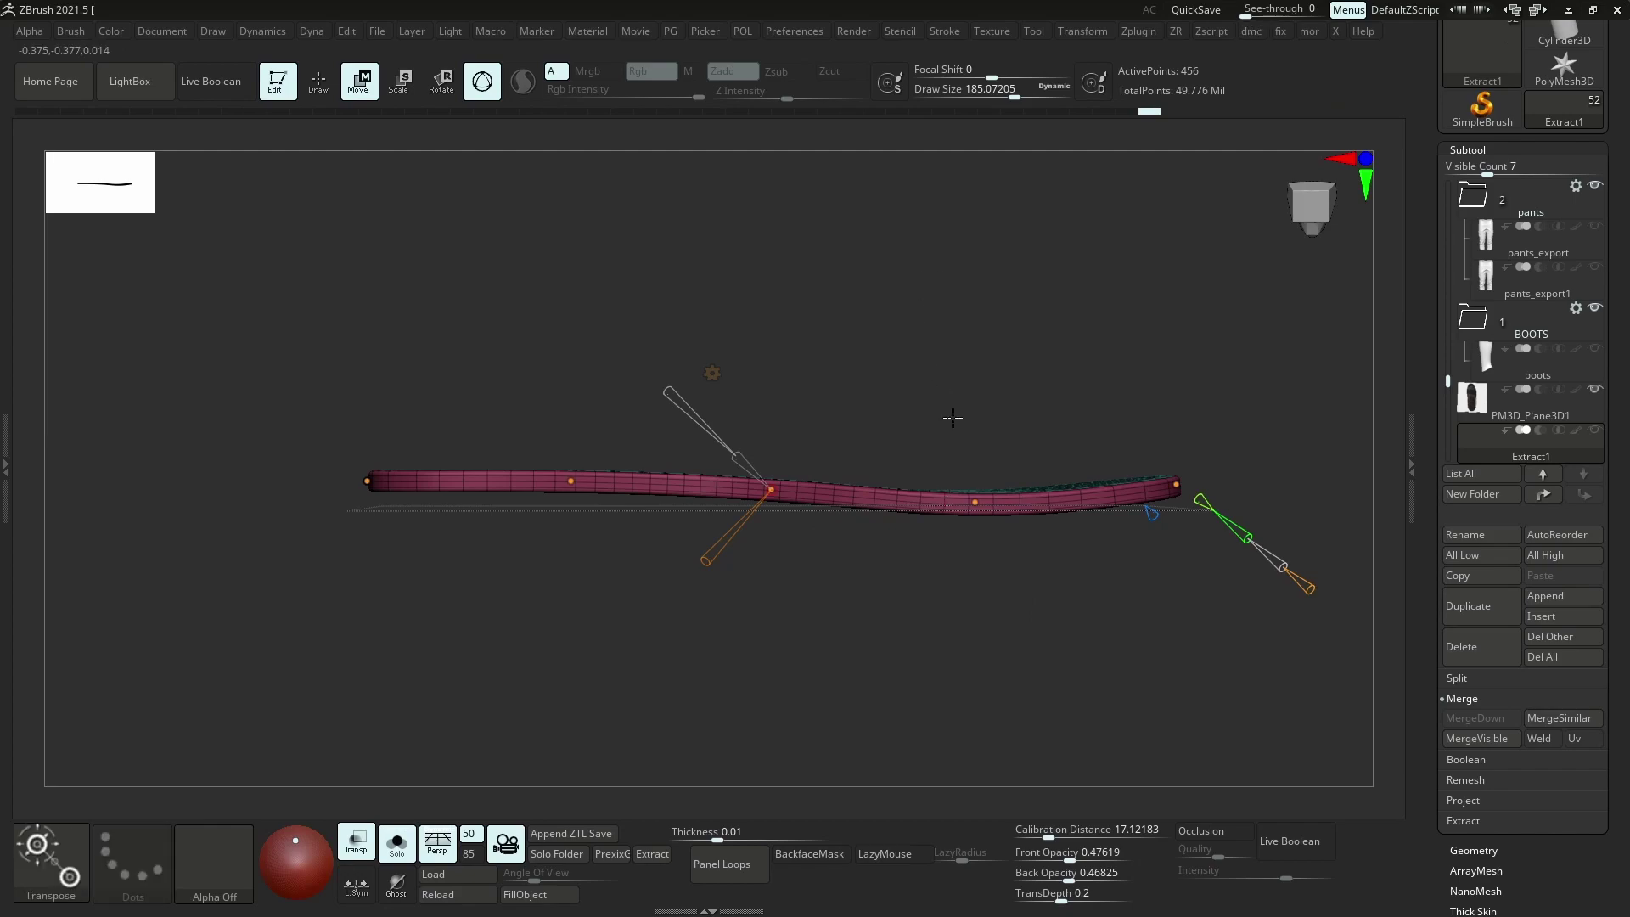
Check the thickened sole from the side and adjust the middle control points of its bend curve
{"action": "left_click_drag", "start_coordinate": [946, 419], "coordinate": [1177, 508]}
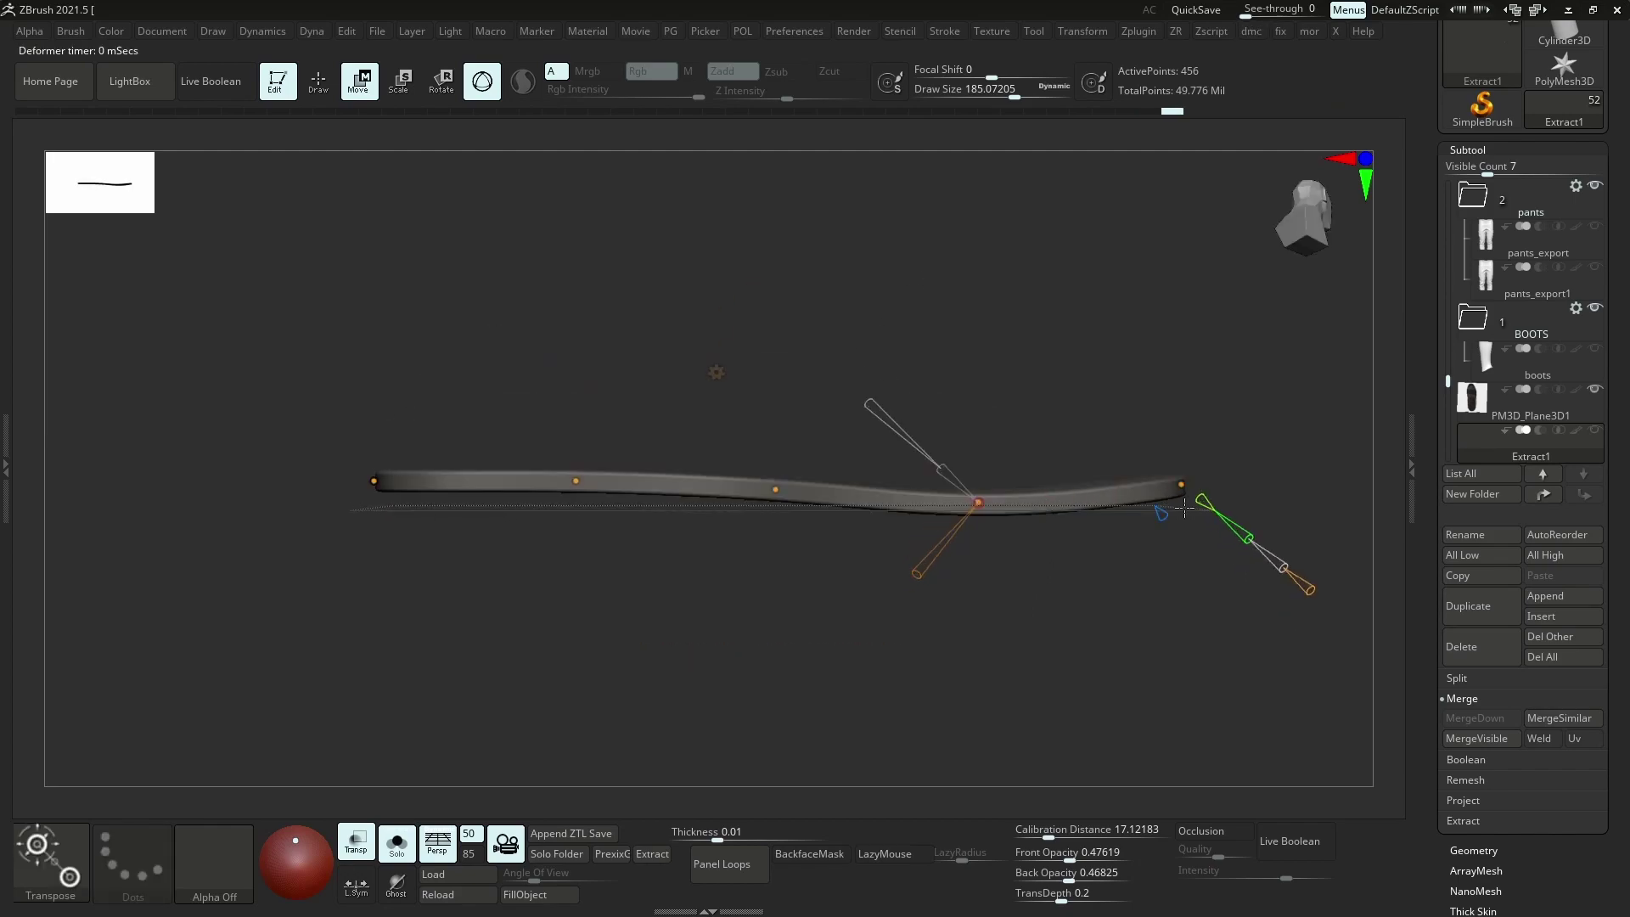
{"action": "left_click", "coordinate": [775, 487]}
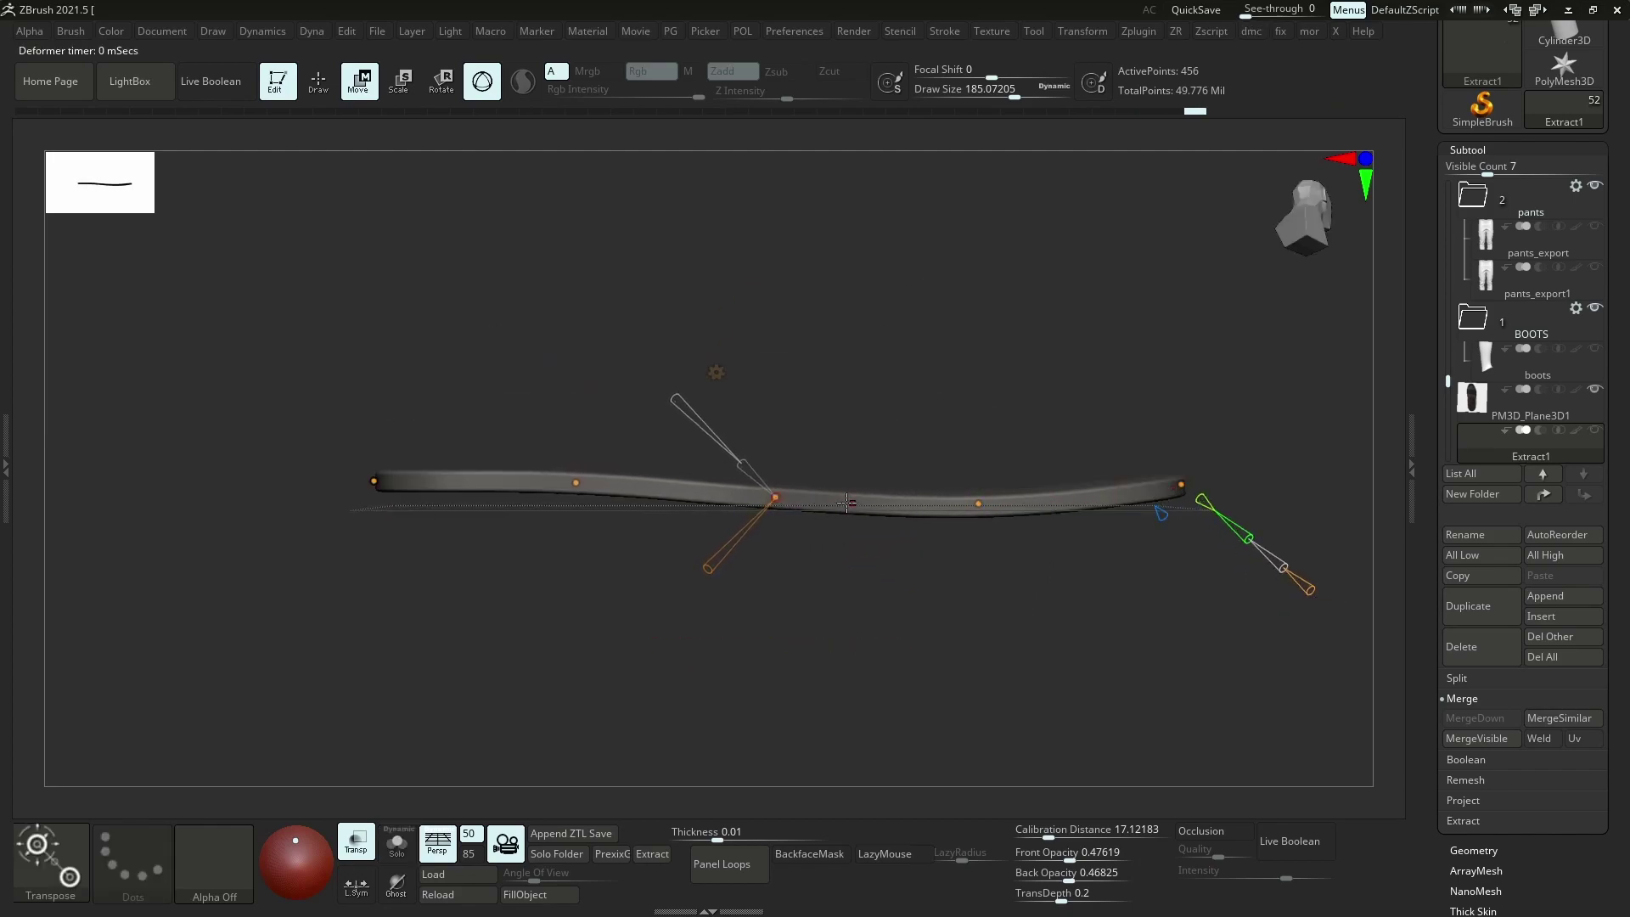
{"action": "left_click_drag", "start_coordinate": [497, 511], "coordinate": [475, 480], "text": "alt"}
{"action": "left_click", "coordinate": [411, 481]}
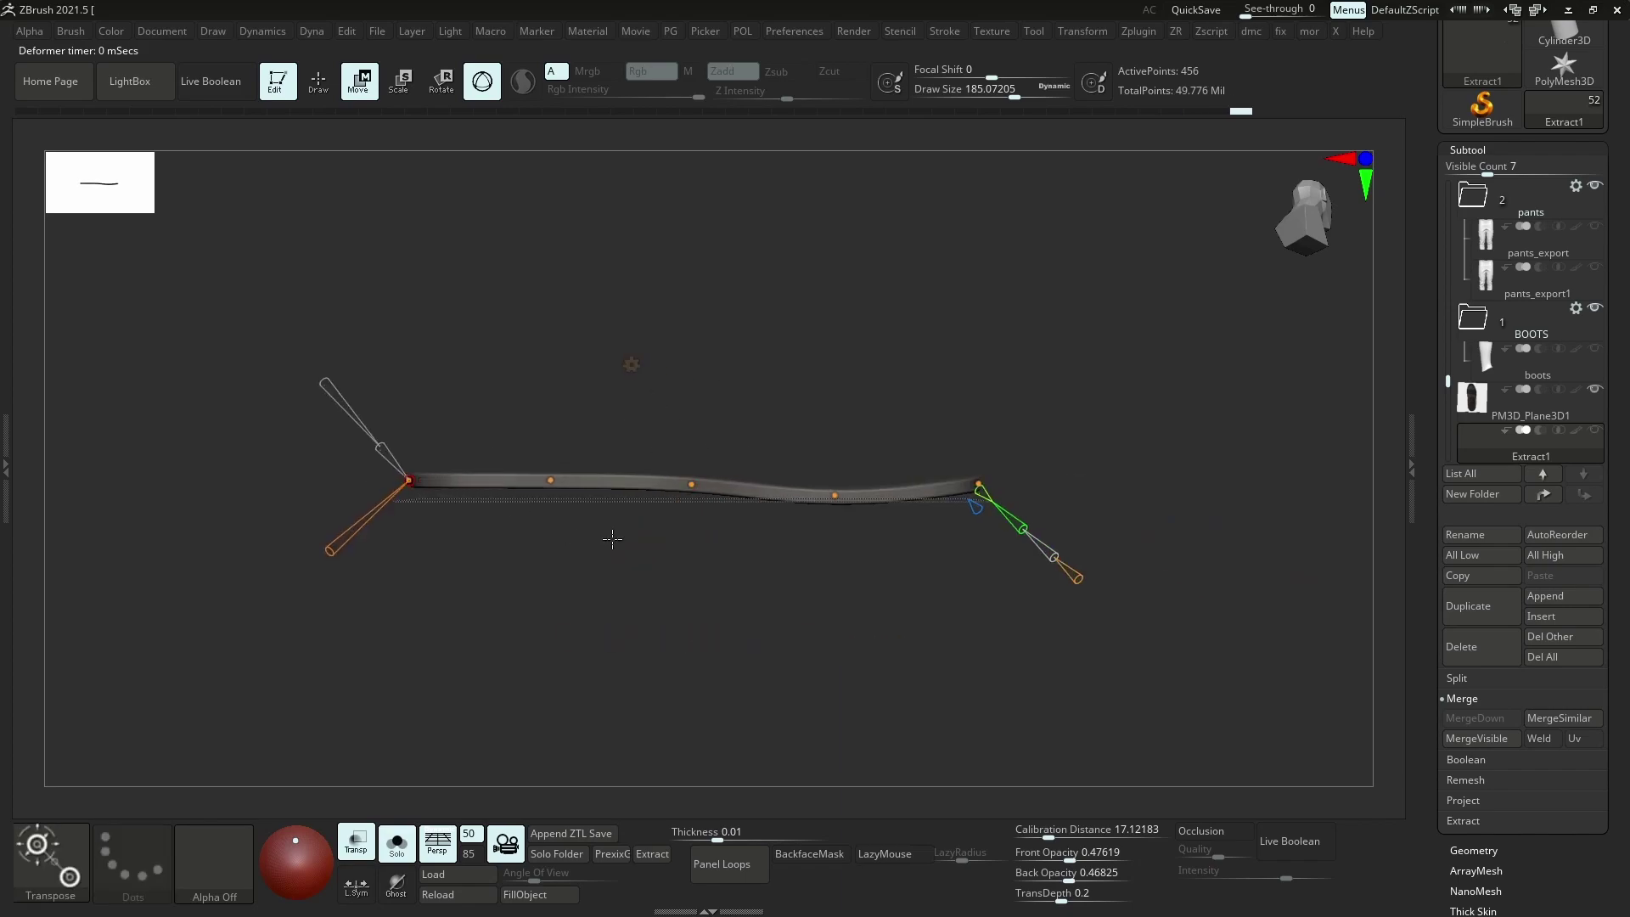
{"action": "mouse_move", "coordinate": [1488, 360]}
{"action": "scroll", "coordinate": [1093, 633], "scroll_direction": "up", "scroll_amount": 2}
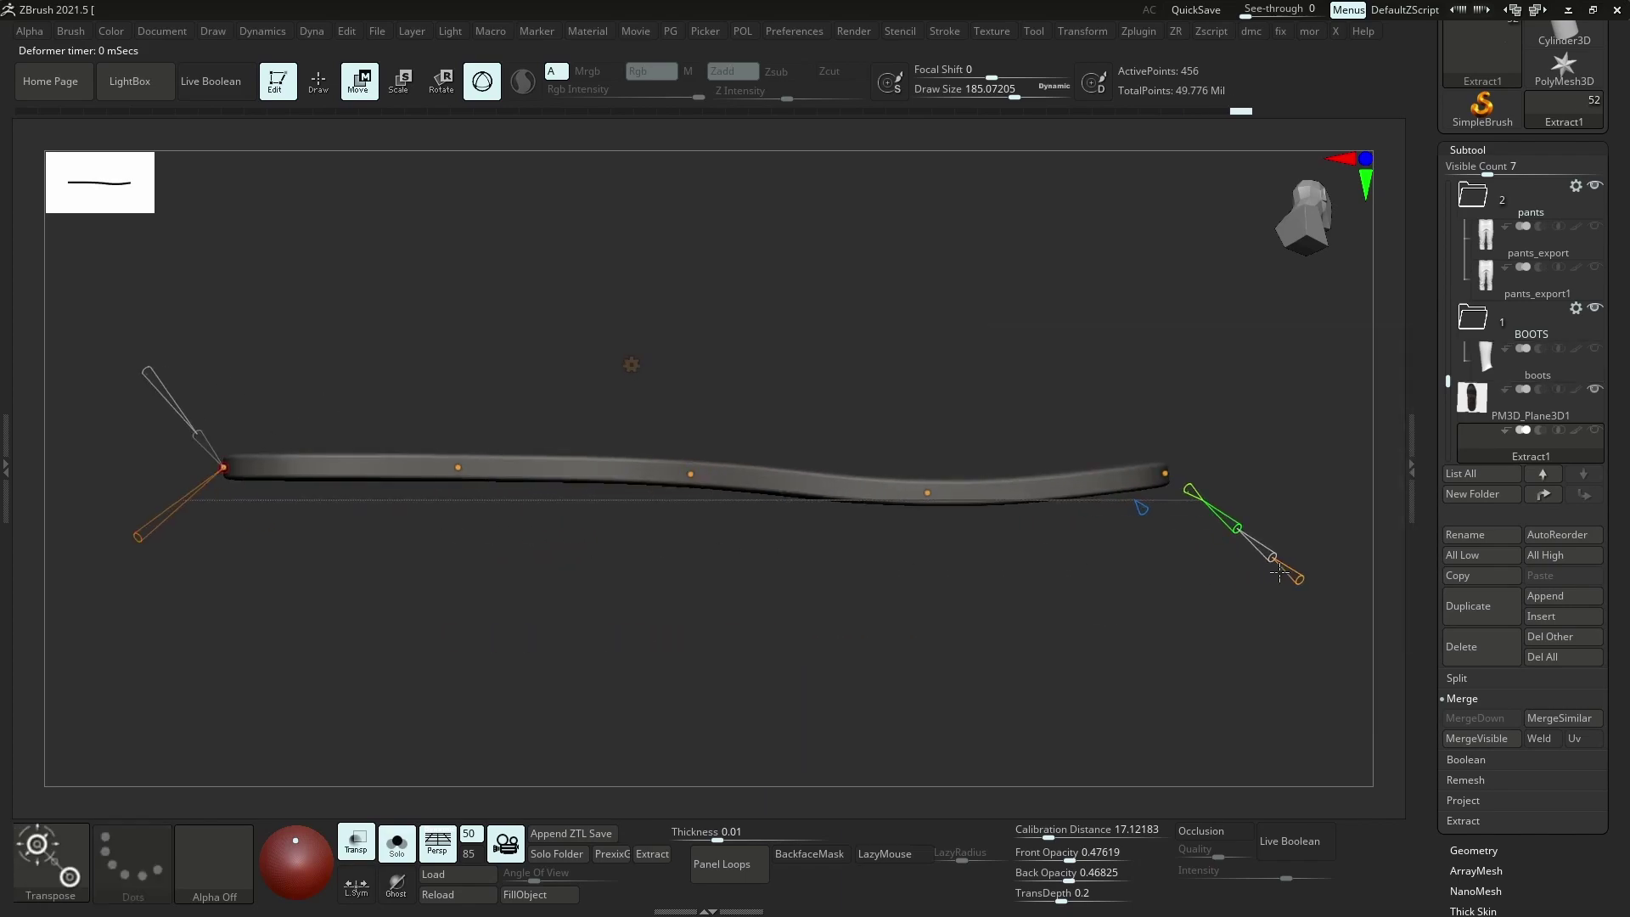
Refine the bend curve to nine control points, lowering the ball area and smoothing the arch and heel
{"action": "left_click_drag", "start_coordinate": [809, 485], "coordinate": [809, 491]}
{"action": "left_click_drag", "start_coordinate": [1046, 486], "coordinate": [1046, 490]}
{"action": "left_click_drag", "start_coordinate": [928, 492], "coordinate": [927, 496]}
{"action": "left_click", "coordinate": [223, 467]}
{"action": "left_click", "coordinate": [458, 462]}
{"action": "left_click", "coordinate": [574, 464]}
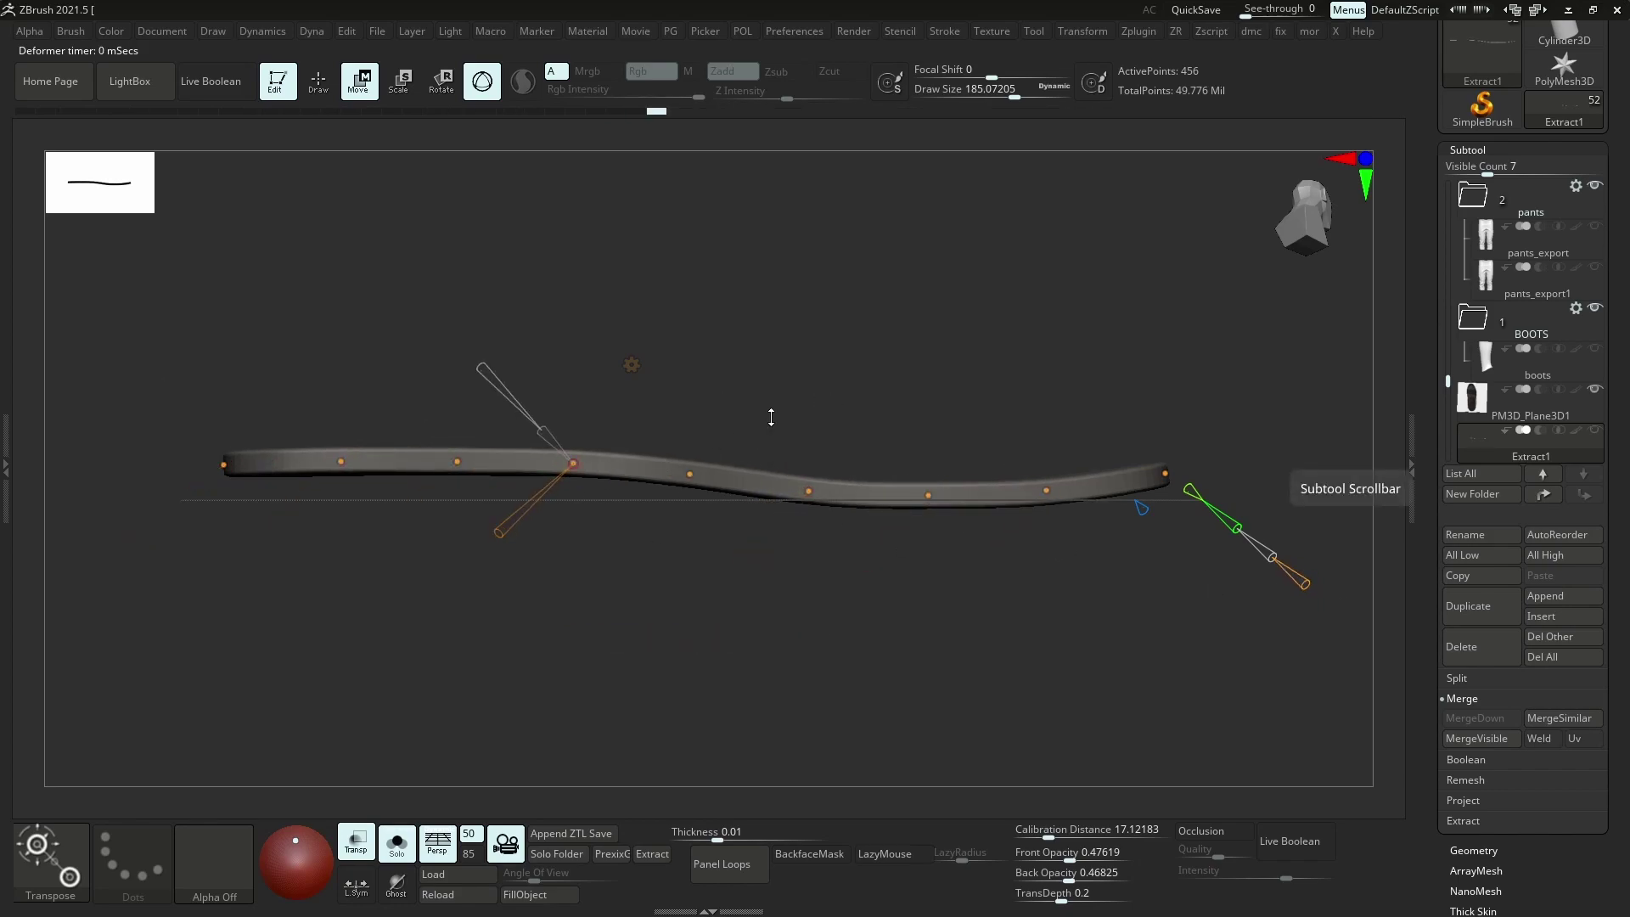
Leave the bend deformer and switch to the Move brush to inspect the sole's outline
{"action": "right_click_drag", "start_coordinate": [736, 442], "coordinate": [739, 628], "text": "ctrl"}
{"action": "key", "text": "b"}
{"action": "key", "text": "m"}
{"action": "key", "text": "v"}
{"action": "key", "text": "b"}
{"action": "key", "text": "m"}
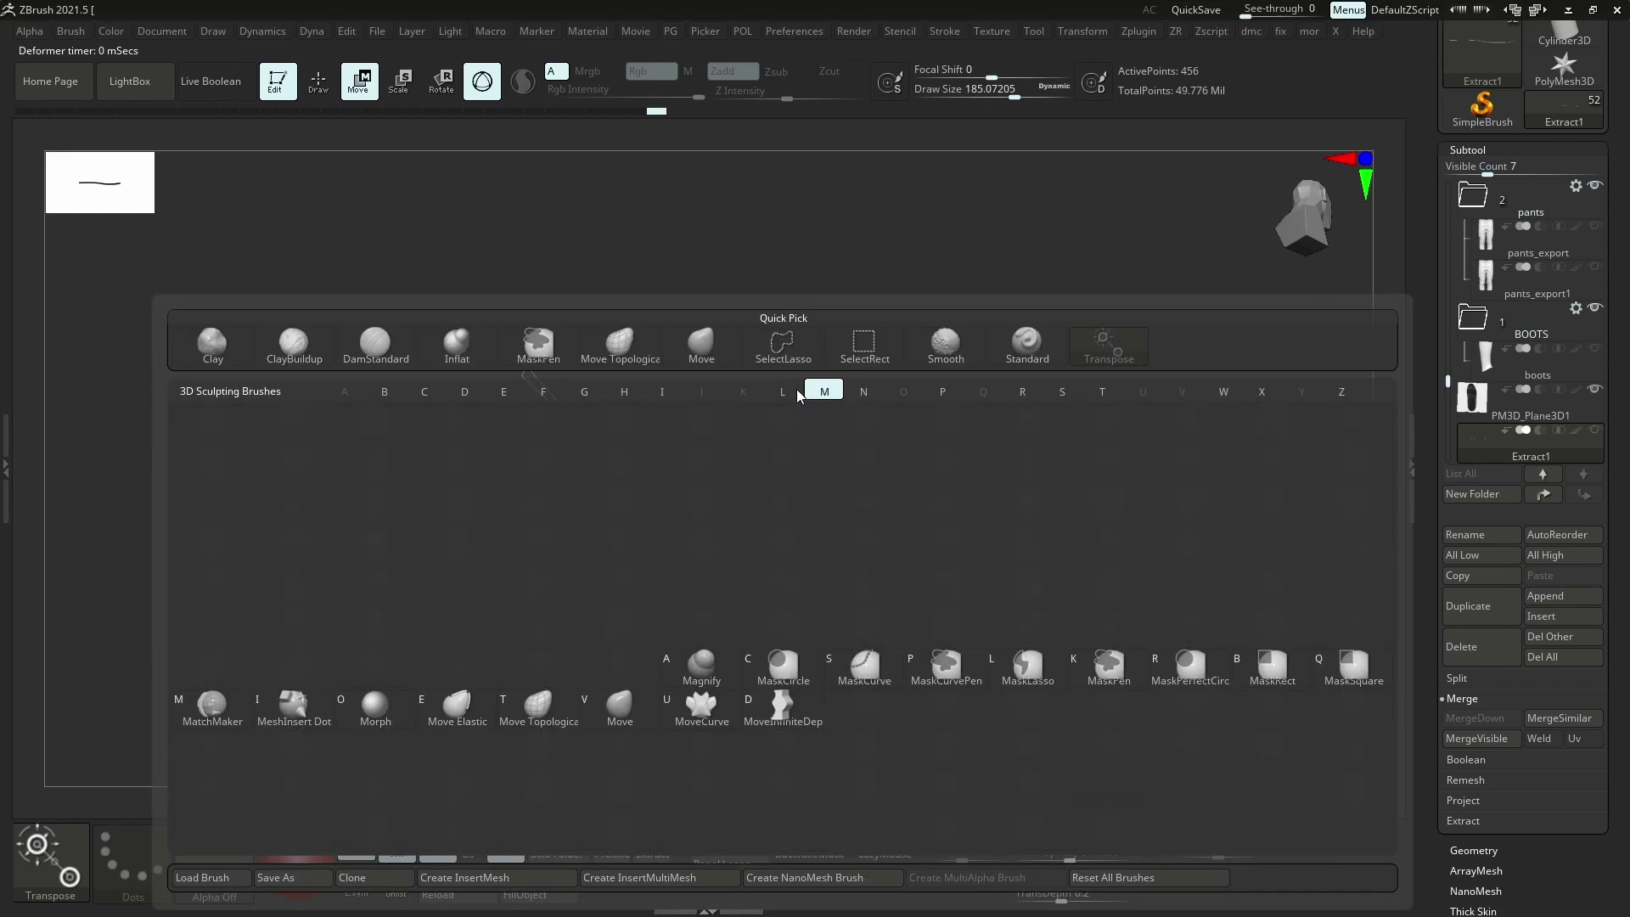
{"action": "key", "text": "v"}
{"action": "key", "text": "w"}
{"action": "key", "text": "b"}
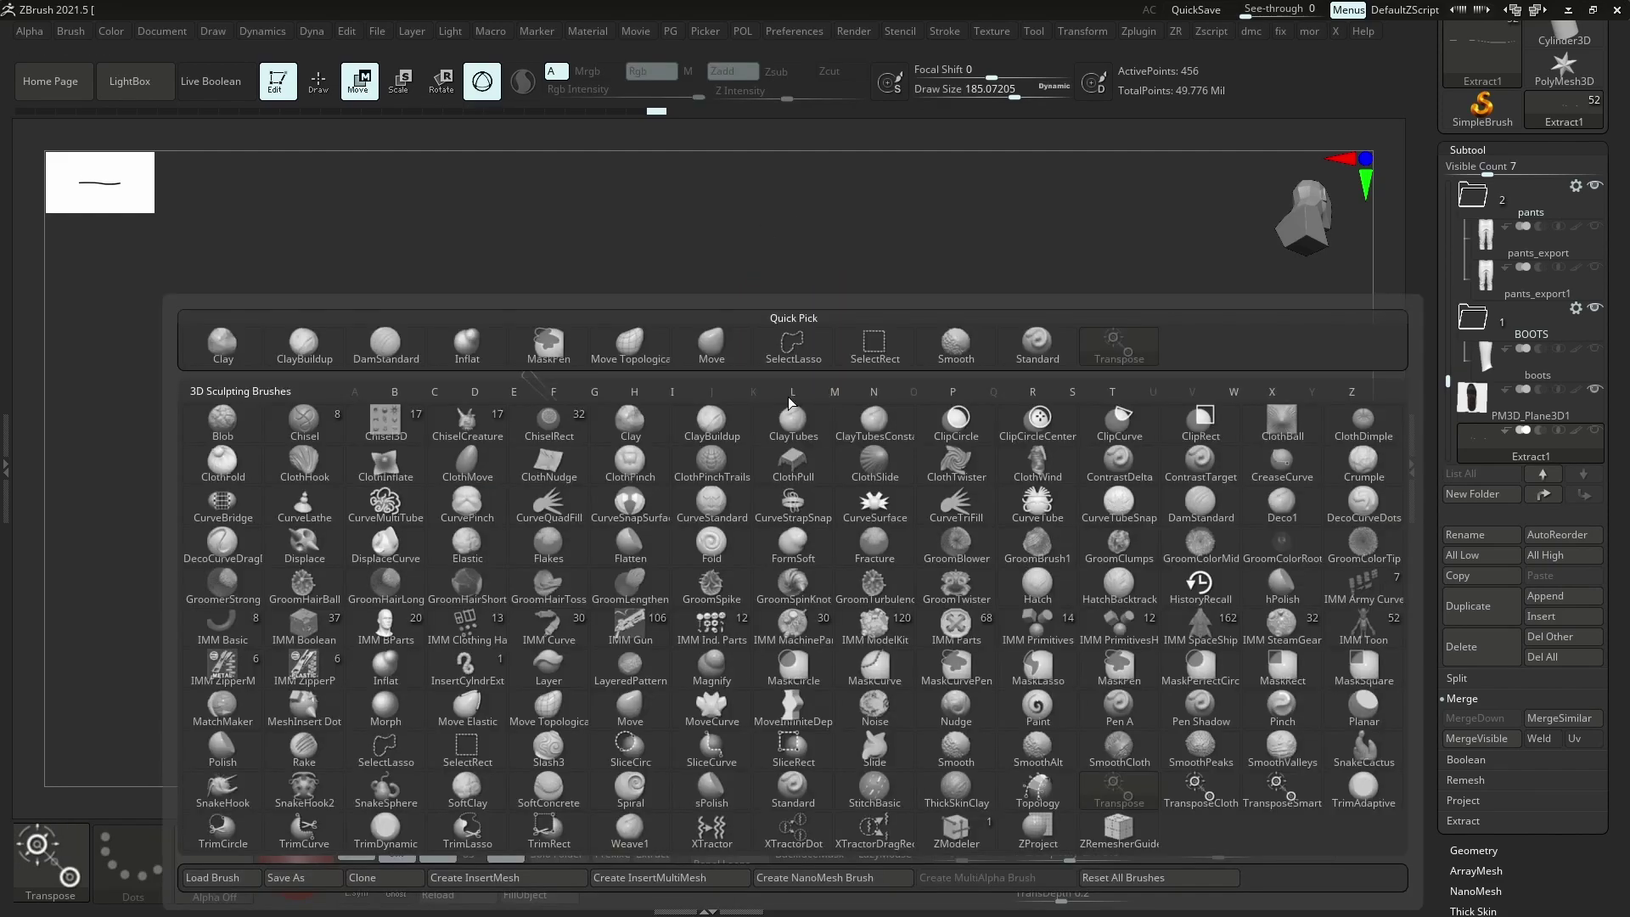
{"action": "key", "text": "m"}
{"action": "key", "text": "v"}
{"action": "left_click_drag", "start_coordinate": [749, 485], "coordinate": [768, 398]}
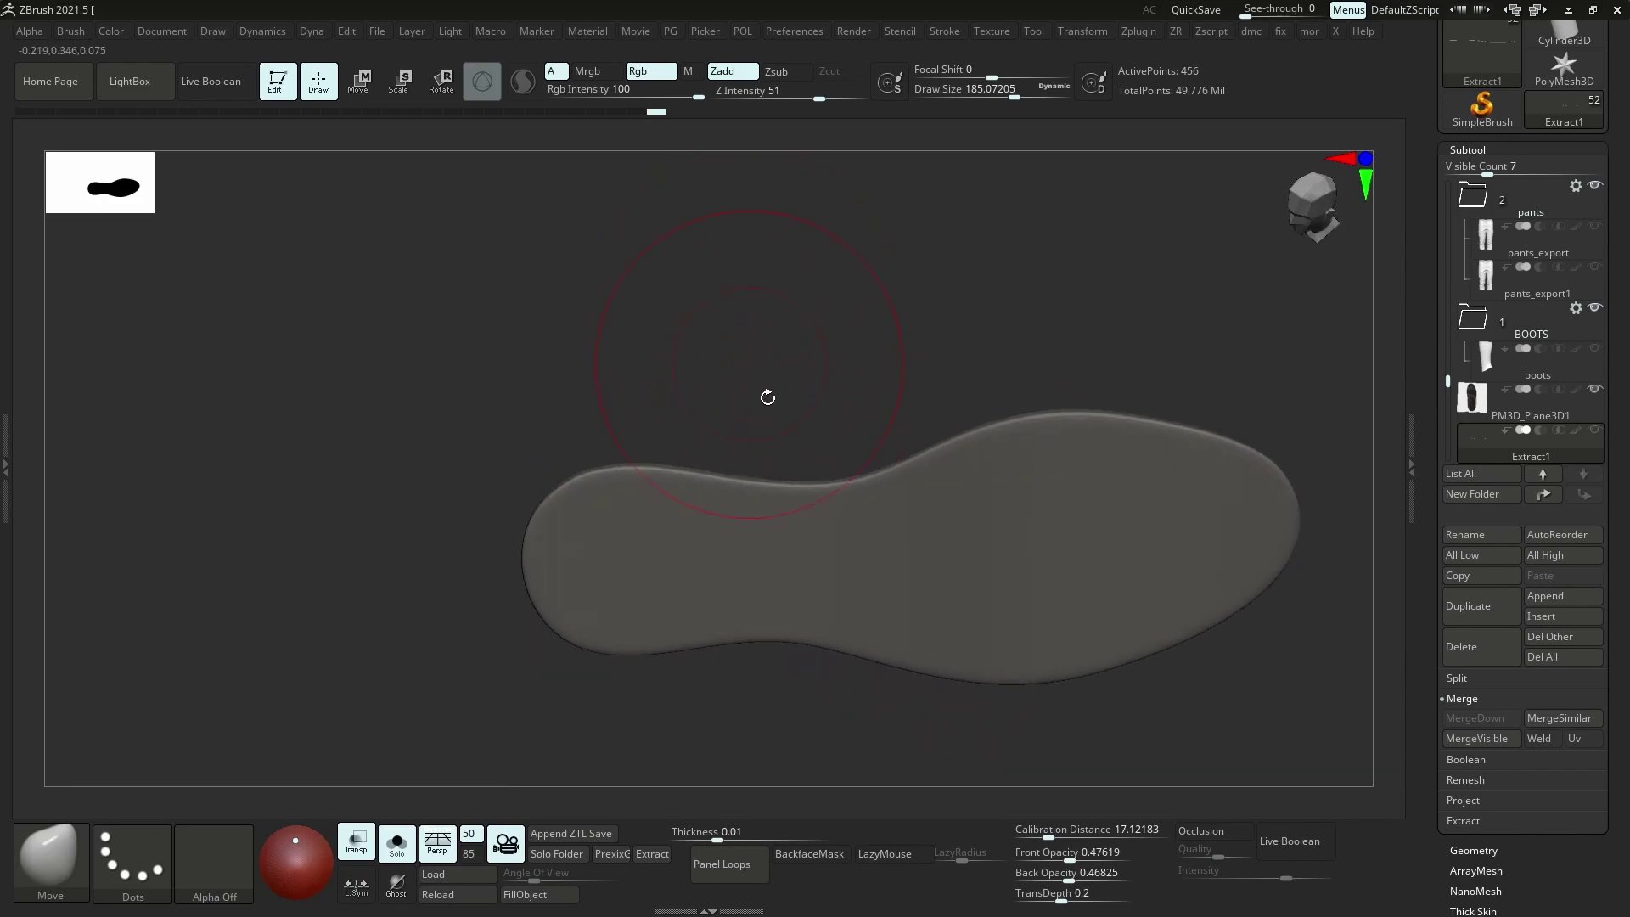
Duplicate the sole, place the copy directly beneath the original, and show both without transparency
{"action": "left_click", "coordinate": [1490, 608]}
{"action": "right_click_drag", "start_coordinate": [1053, 604], "coordinate": [952, 573]}
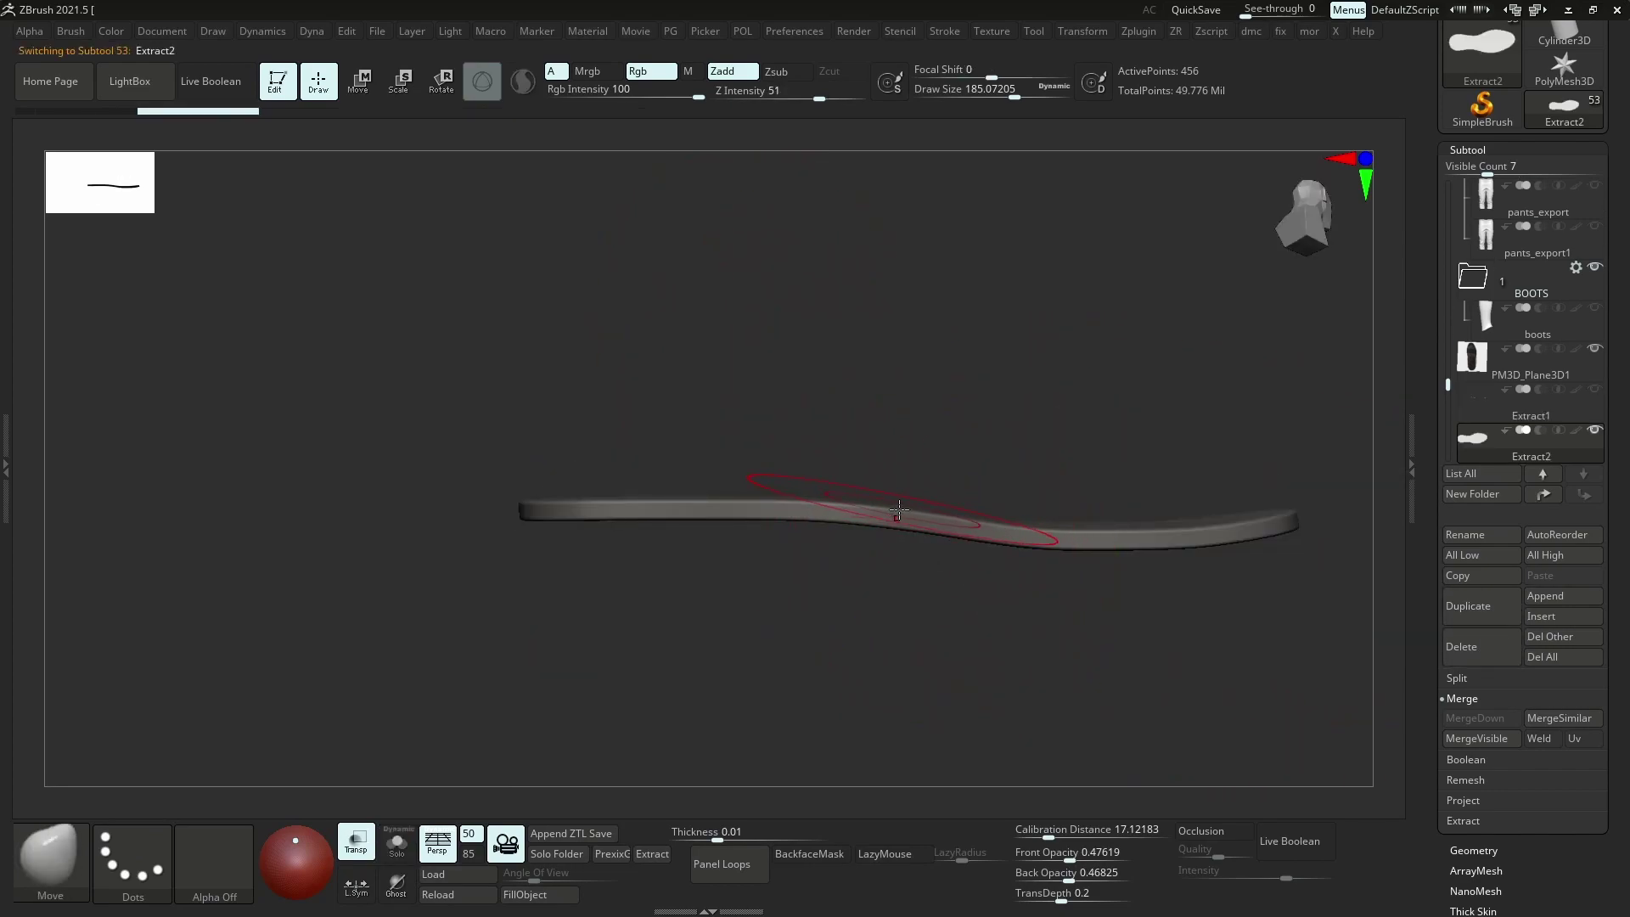
{"action": "key", "text": "w"}
{"action": "key", "text": "y"}
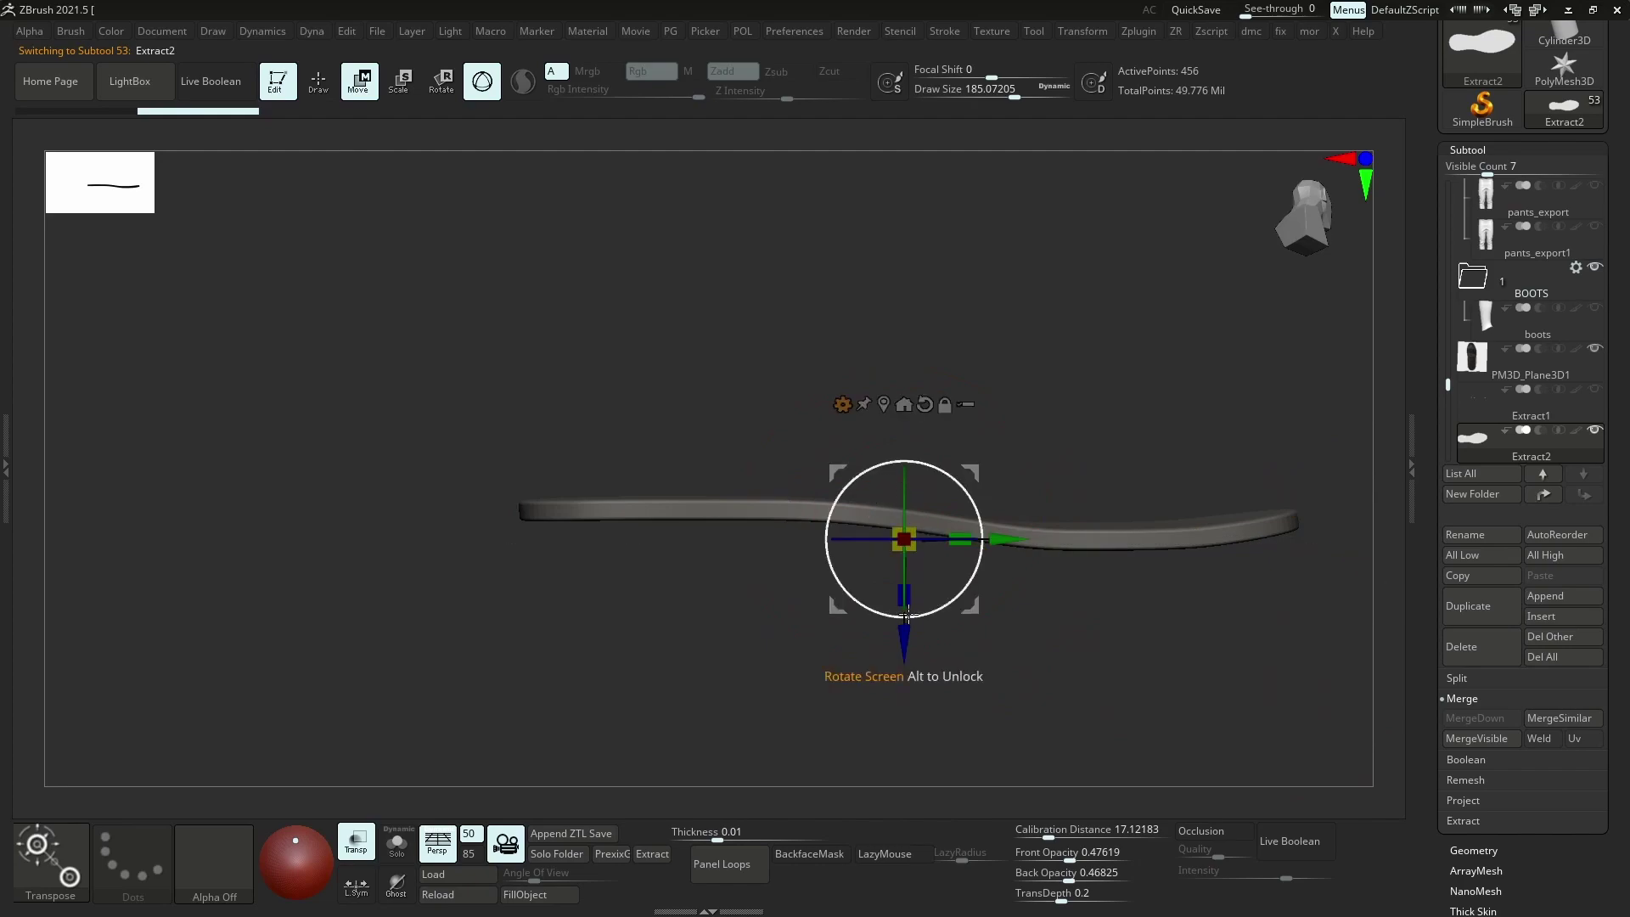
{"action": "left_click_drag", "start_coordinate": [906, 639], "coordinate": [907, 668]}
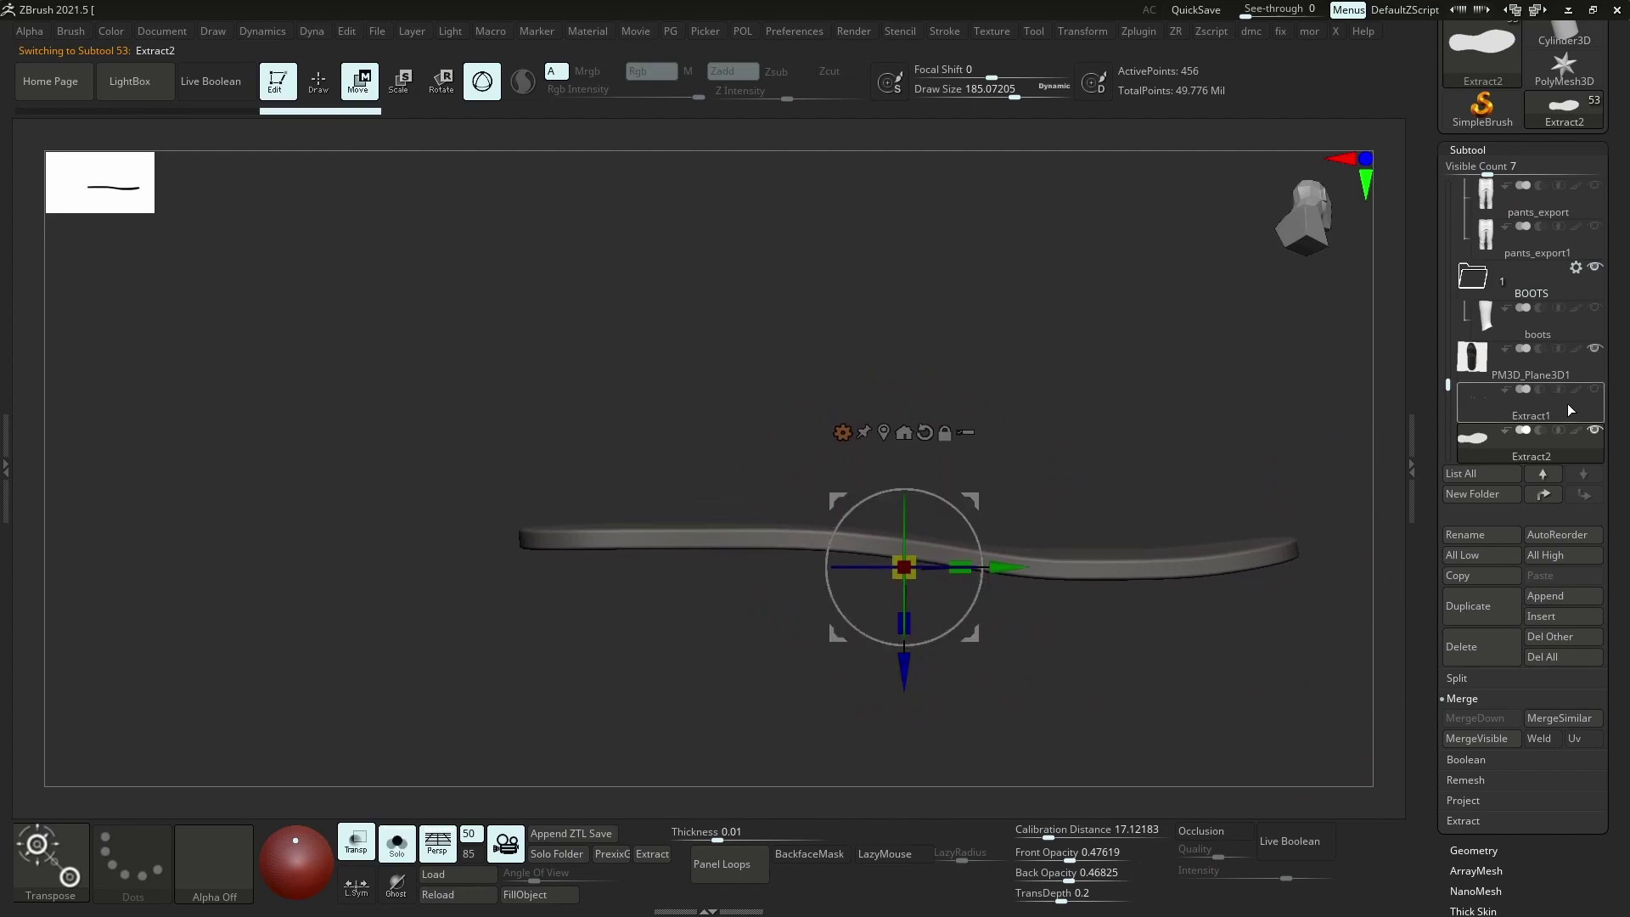
{"action": "left_click", "coordinate": [1595, 391]}
{"action": "left_click_drag", "start_coordinate": [903, 671], "coordinate": [902, 660]}
{"action": "left_click", "coordinate": [357, 840]}
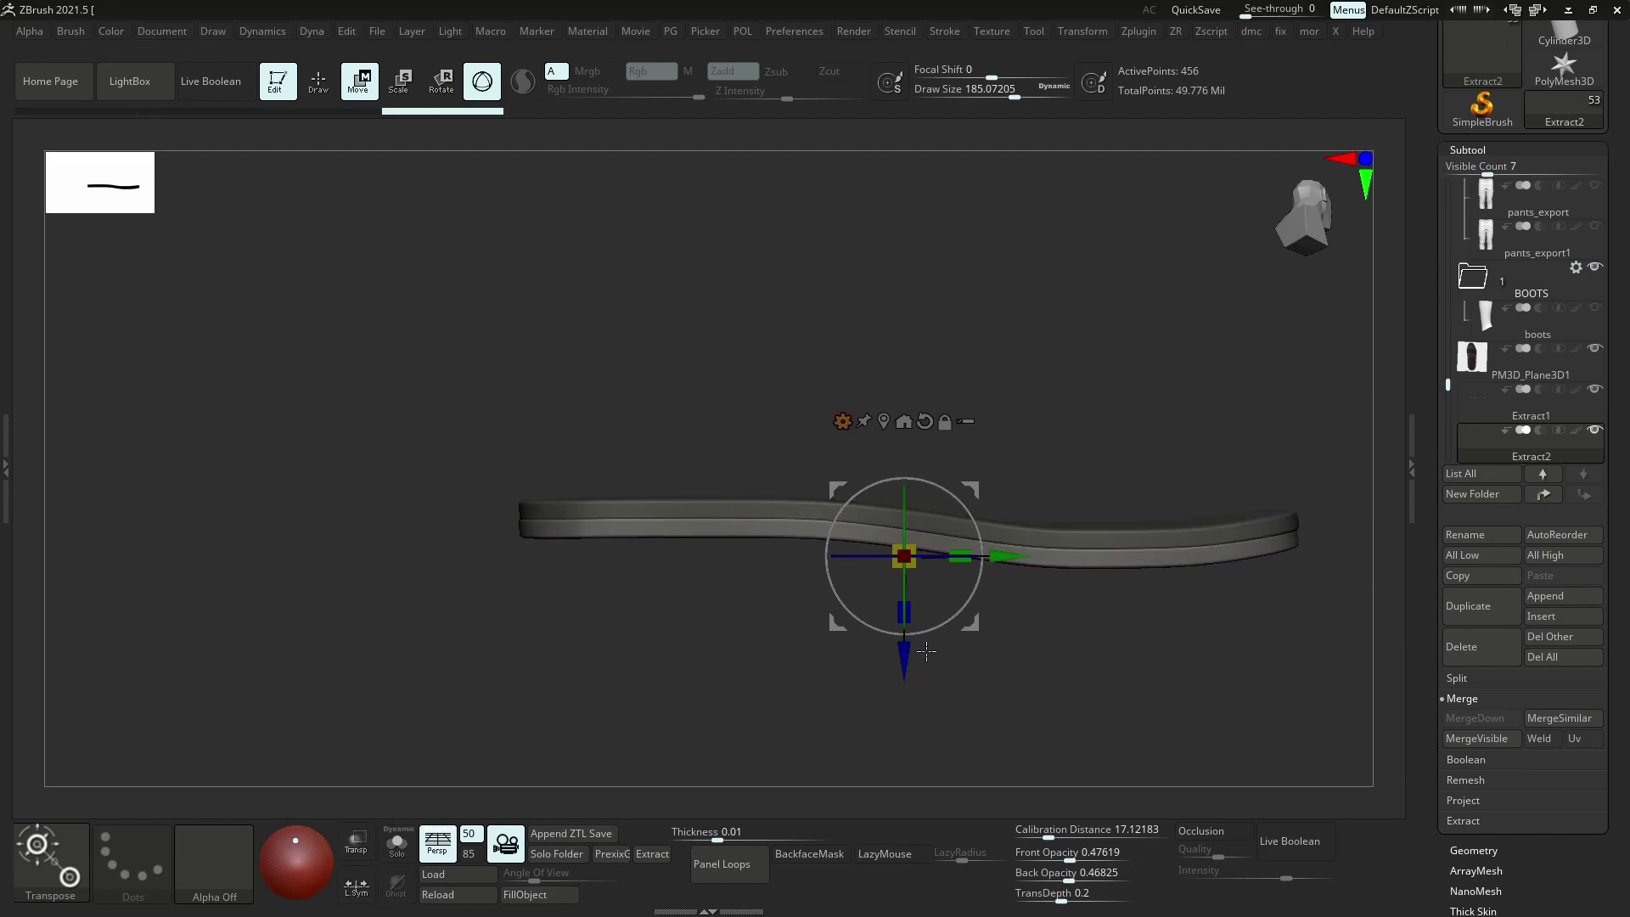
Cut the lower sole copy down to its heel section and turn its dynamic thickness back on
{"action": "key", "text": "q"}
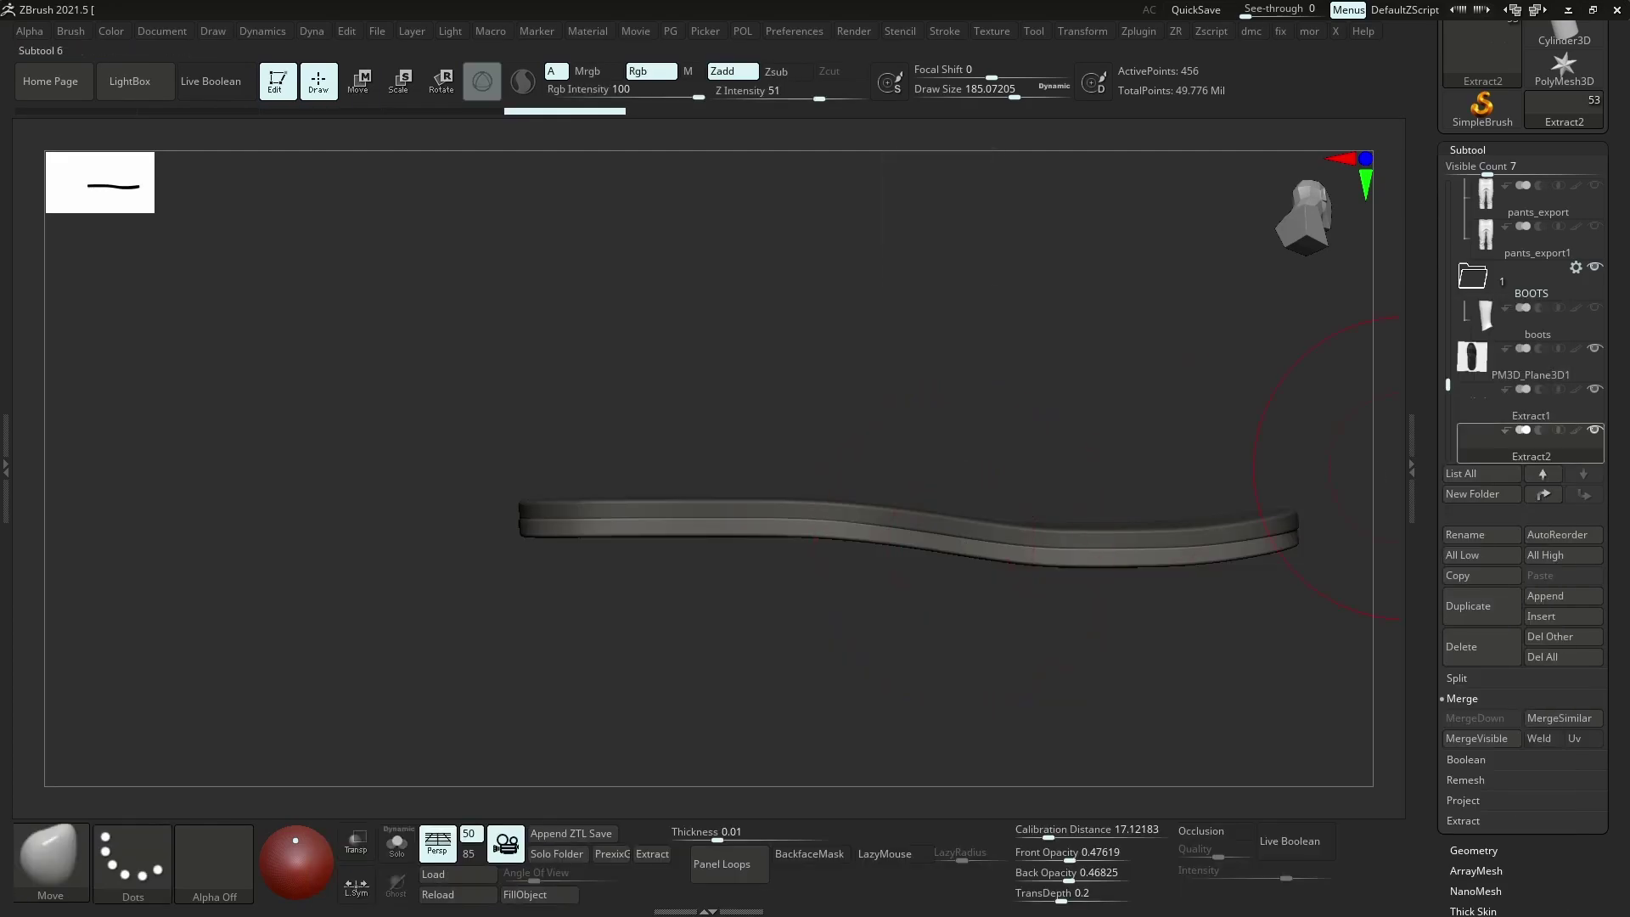
{"action": "key", "text": "shift+d"}
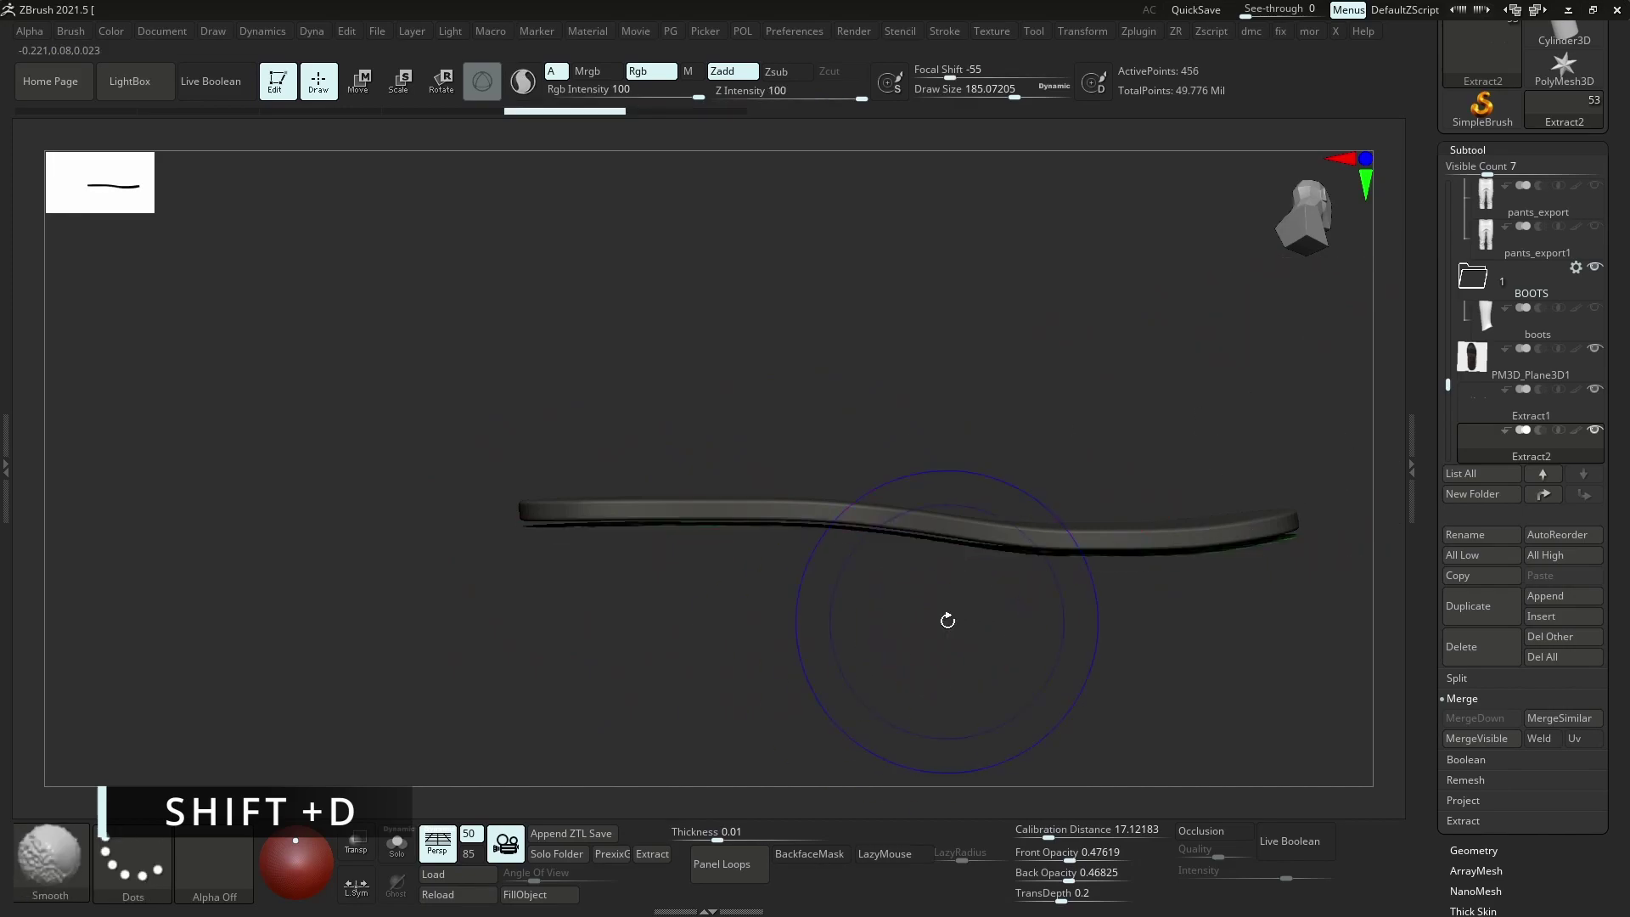
{"action": "left_click_drag", "start_coordinate": [735, 572], "coordinate": [752, 482]}
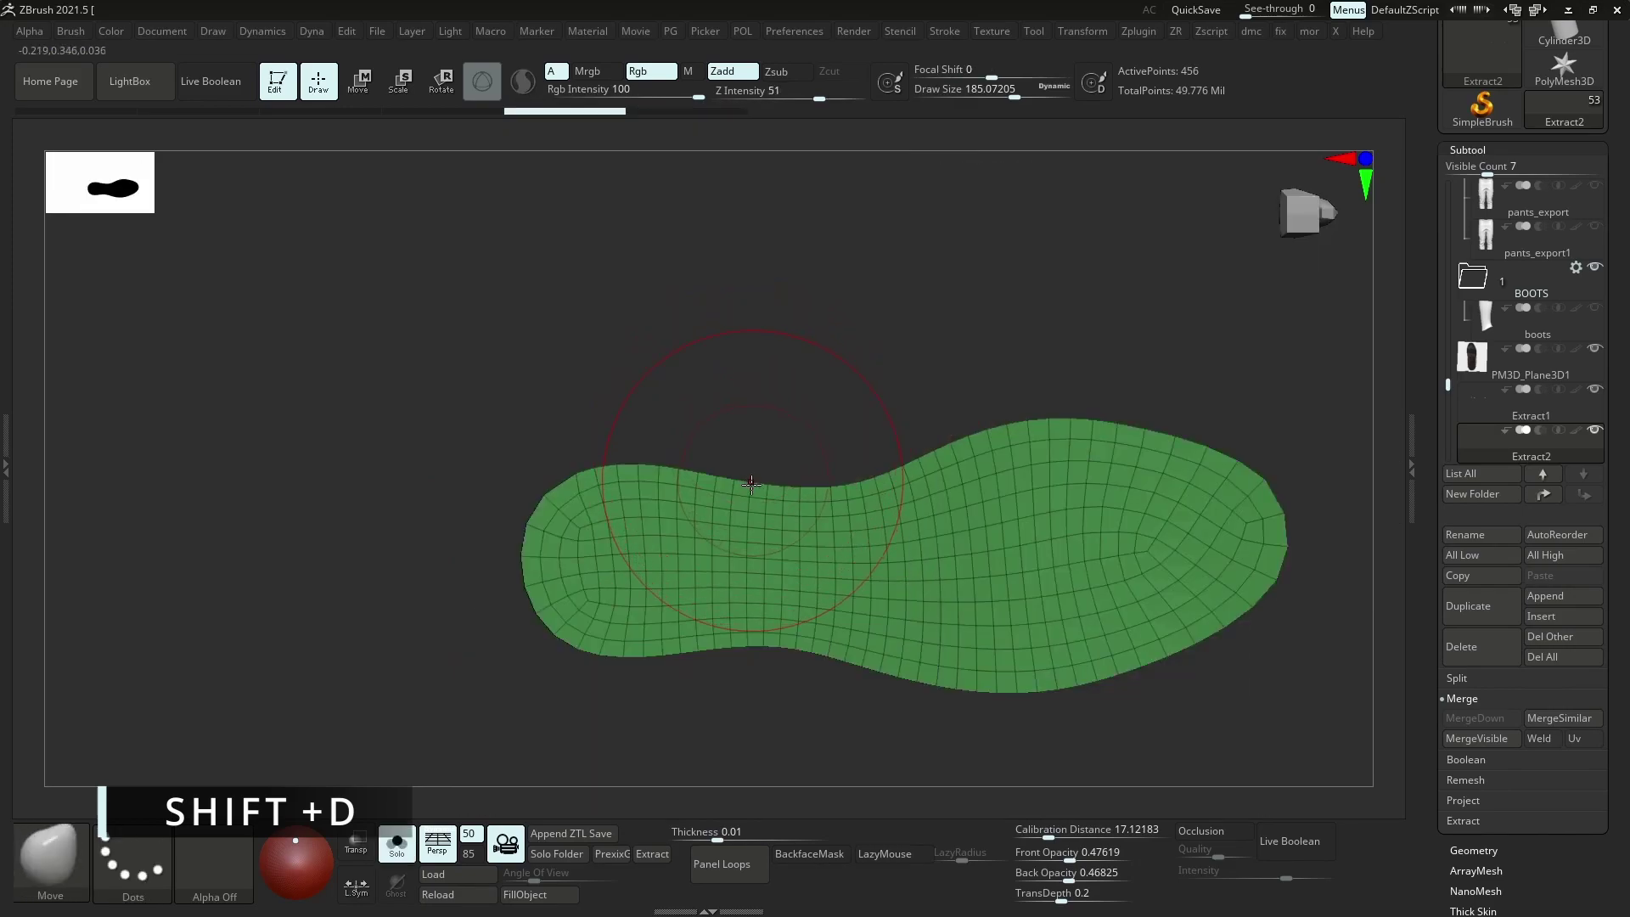
{"action": "key", "text": "ctrl+shift"}
{"action": "mouse_move", "coordinate": [731, 671]}
{"action": "left_mouse_down", "text": "ctrl+alt+shift"}
{"action": "mouse_move", "coordinate": [899, 773]}
{"action": "mouse_move", "coordinate": [1363, 543]}
{"action": "mouse_move", "coordinate": [760, 450]}
{"action": "left_mouse_up", "text": "ctrl+alt+shift"}
{"action": "left_click_drag", "start_coordinate": [702, 580], "coordinate": [728, 551], "text": "shift"}
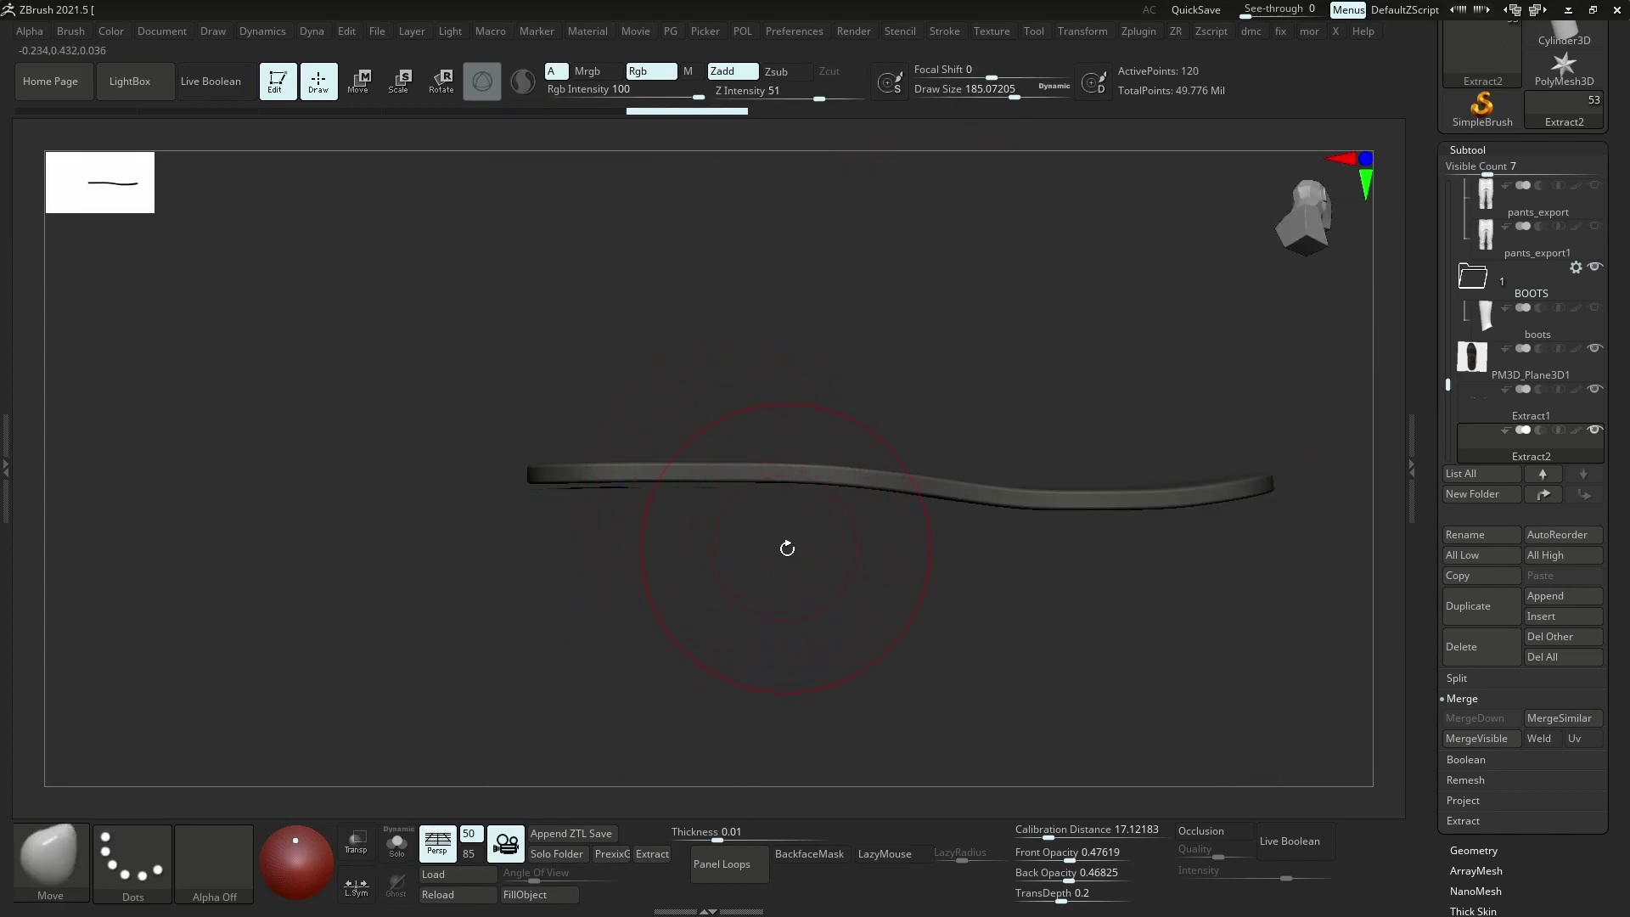
{"action": "key", "text": "4"}
{"action": "left_click", "coordinate": [750, 607]}
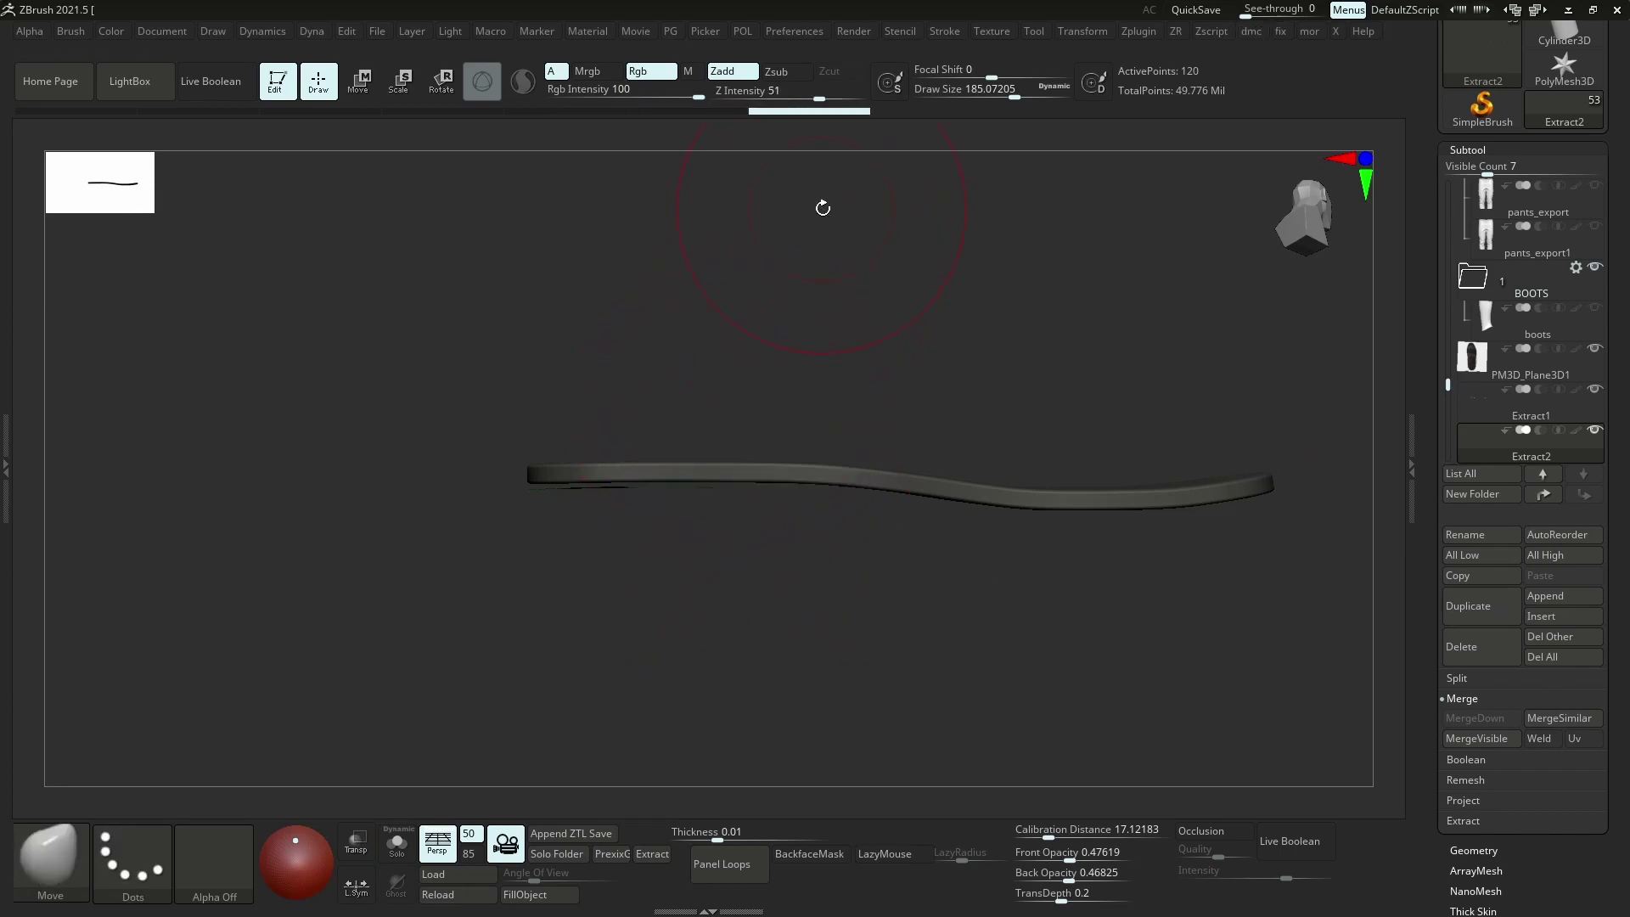
{"action": "key", "text": "ctrl+d"}
{"action": "key", "text": "shift+f"}
{"action": "right_click_drag", "start_coordinate": [799, 395], "coordinate": [797, 332], "text": "ctrl"}
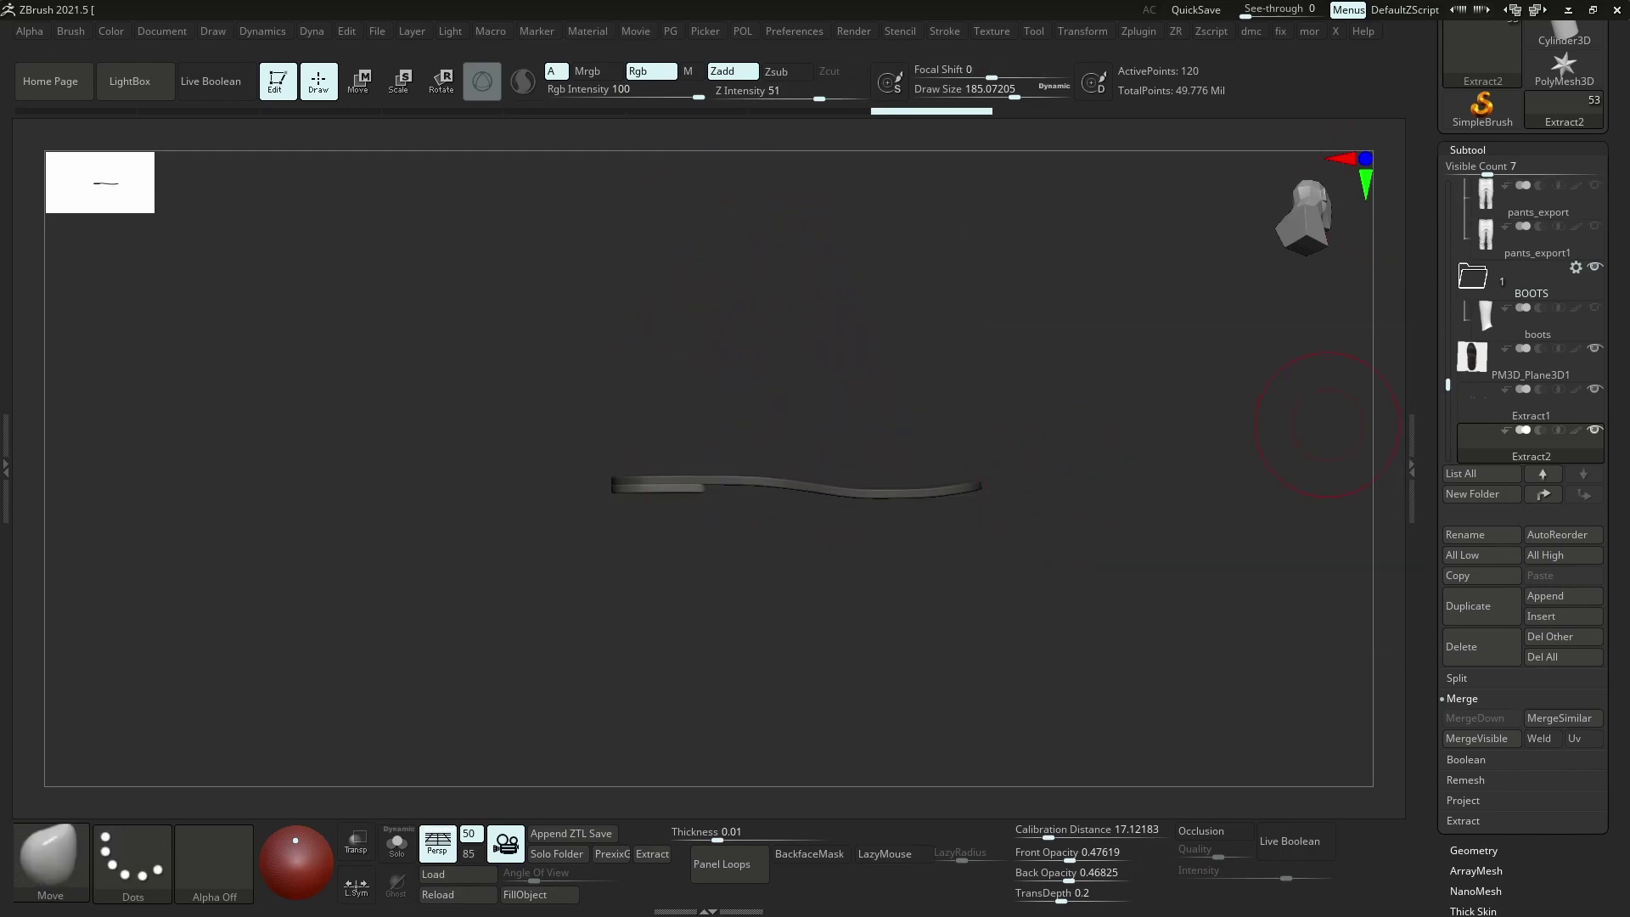
Show the body and merge both sole pieces into the reference plane subtool
{"action": "key", "text": "Up"}
{"action": "key", "text": "Up"}
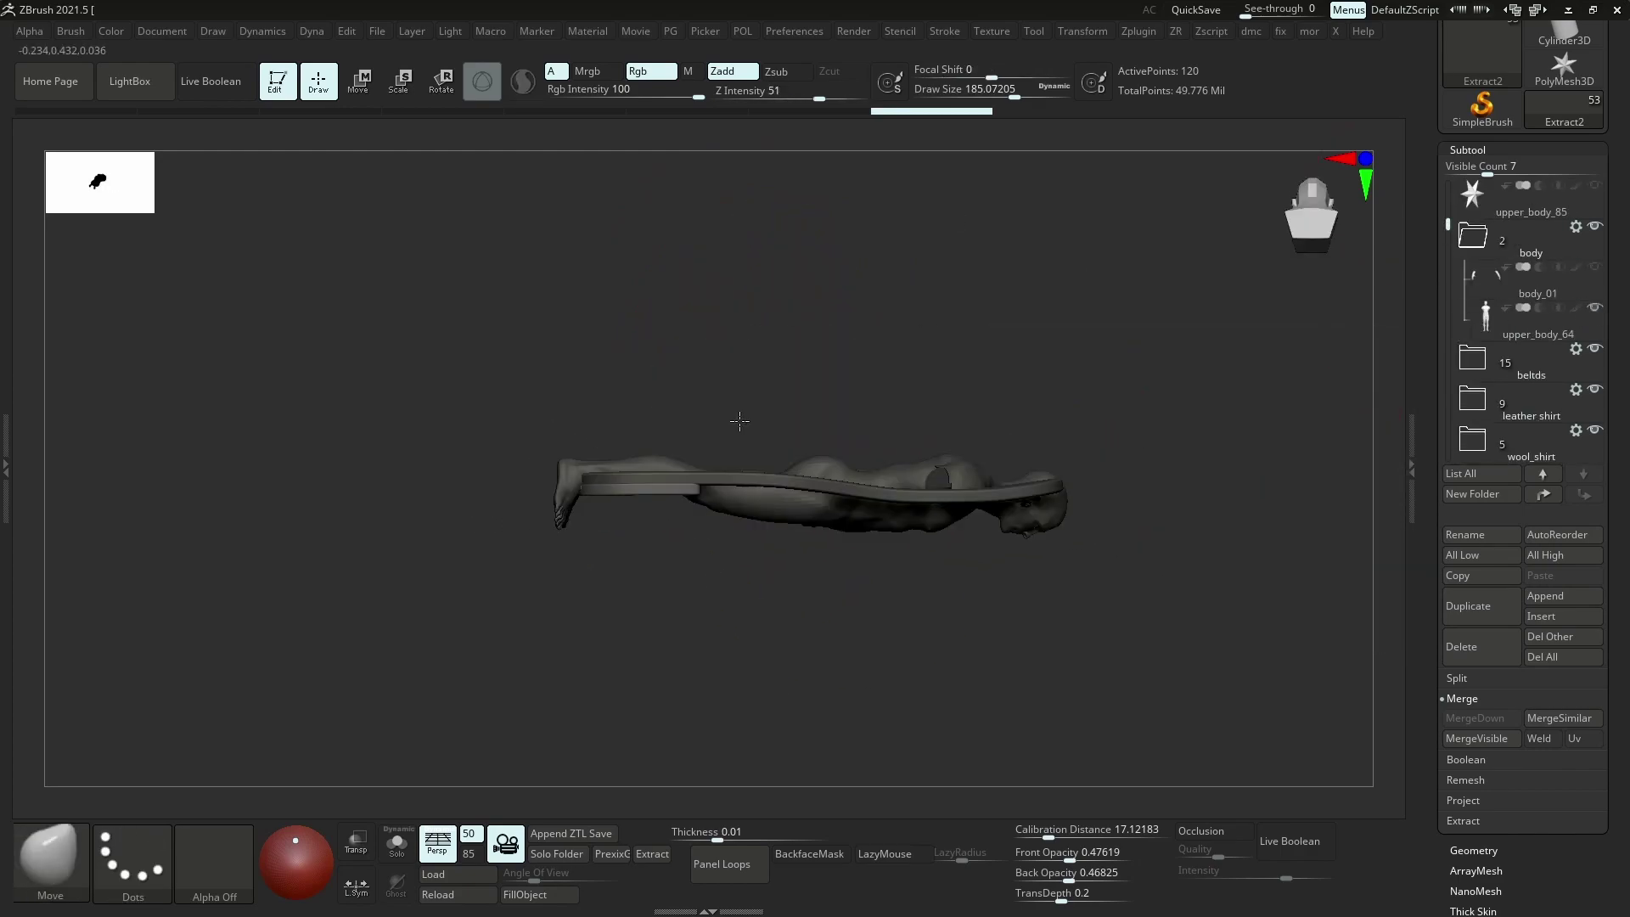
{"action": "mouse_move", "coordinate": [902, 535]}
{"action": "left_mouse_down"}
{"action": "mouse_move", "coordinate": [1396, 667]}
{"action": "mouse_move", "coordinate": [1239, 656]}
{"action": "left_mouse_up"}
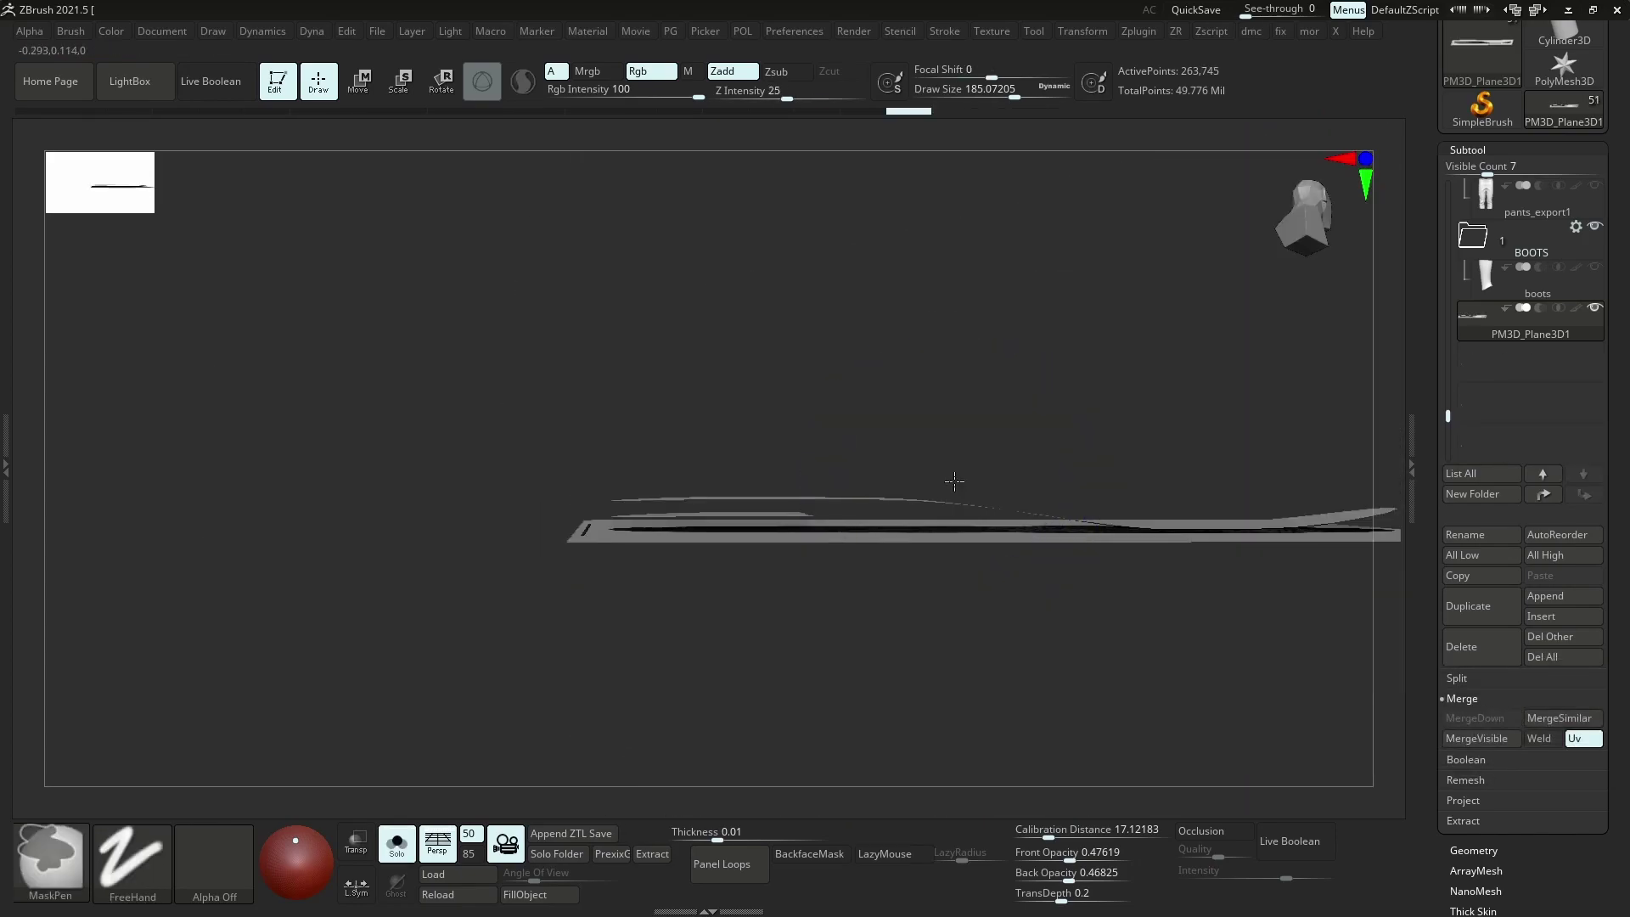
Rotate the merged sole and plane perpendicular to the body and move them to the feet
{"action": "key", "text": "r"}
{"action": "key", "text": "p"}
{"action": "left_click_drag", "start_coordinate": [1056, 510], "coordinate": [986, 607]}
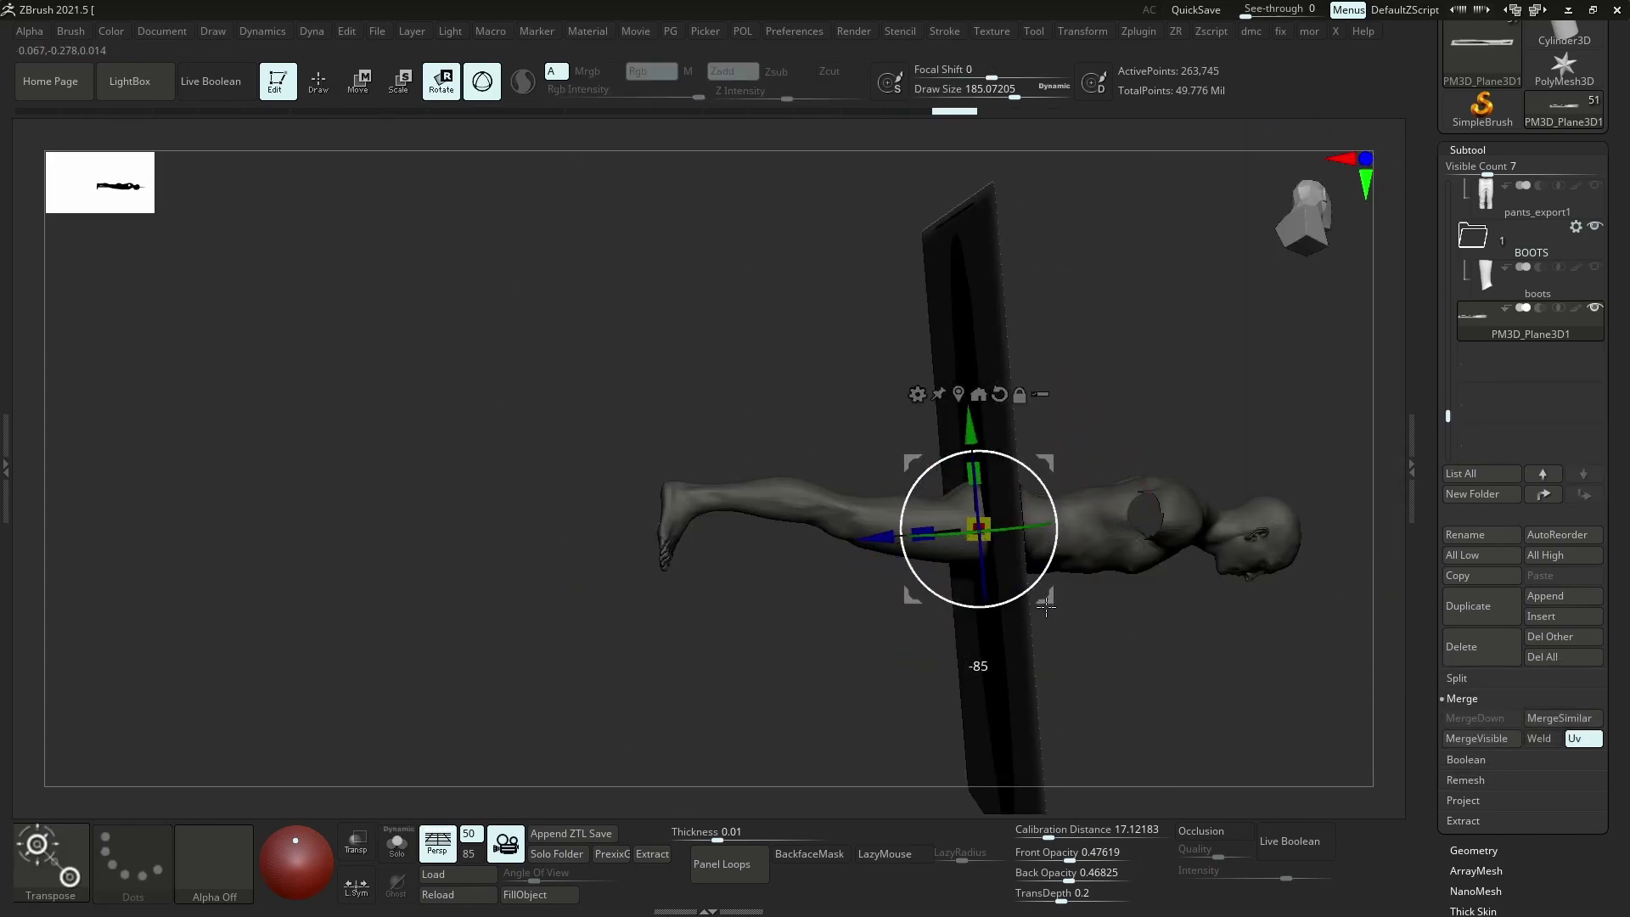
{"action": "left_click_drag", "start_coordinate": [884, 535], "coordinate": [577, 529]}
{"action": "left_click_drag", "start_coordinate": [1019, 671], "coordinate": [730, 663]}
Mask the body's legs down to the ankles and repose the feet with the Transpose line
{"action": "right_click_drag", "start_coordinate": [664, 538], "coordinate": [895, 448]}
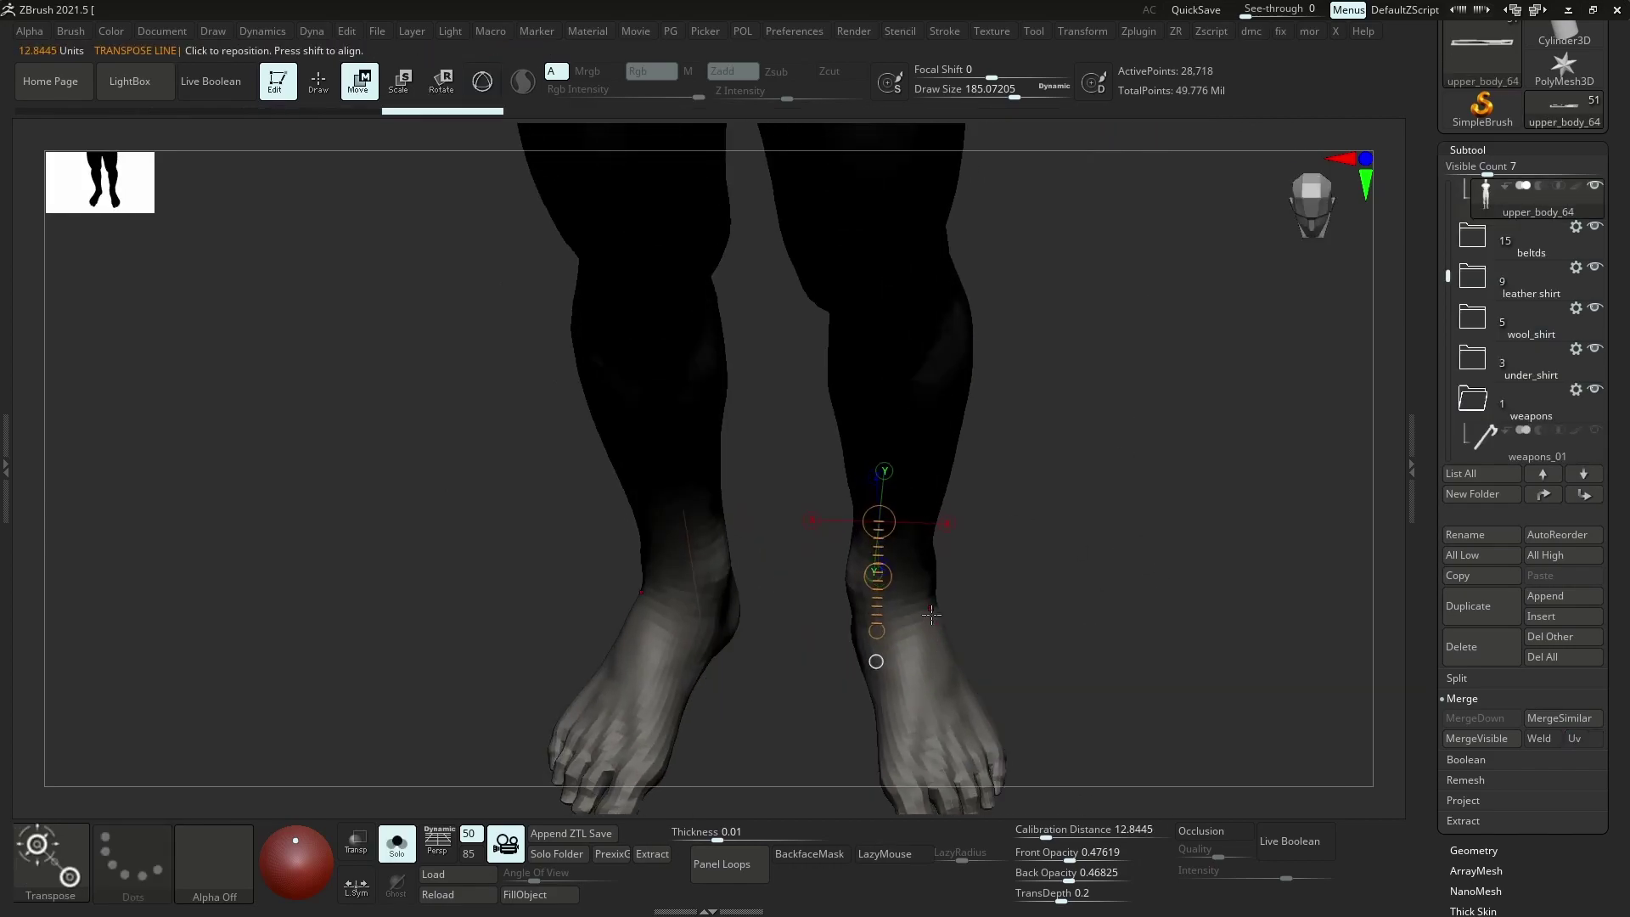
{"action": "left_click_drag", "start_coordinate": [874, 659], "coordinate": [814, 415]}
{"action": "right_click_drag", "start_coordinate": [814, 416], "coordinate": [943, 424]}
{"action": "key", "text": "q"}
{"action": "mouse_move", "coordinate": [746, 648]}
{"action": "right_mouse_down"}
{"action": "mouse_move", "coordinate": [863, 630]}
{"action": "mouse_move", "coordinate": [884, 643]}
{"action": "right_mouse_up"}
Select the merged sole and plane and position them under one of the body's feet
{"action": "left_click_drag", "start_coordinate": [884, 642], "coordinate": [829, 616]}
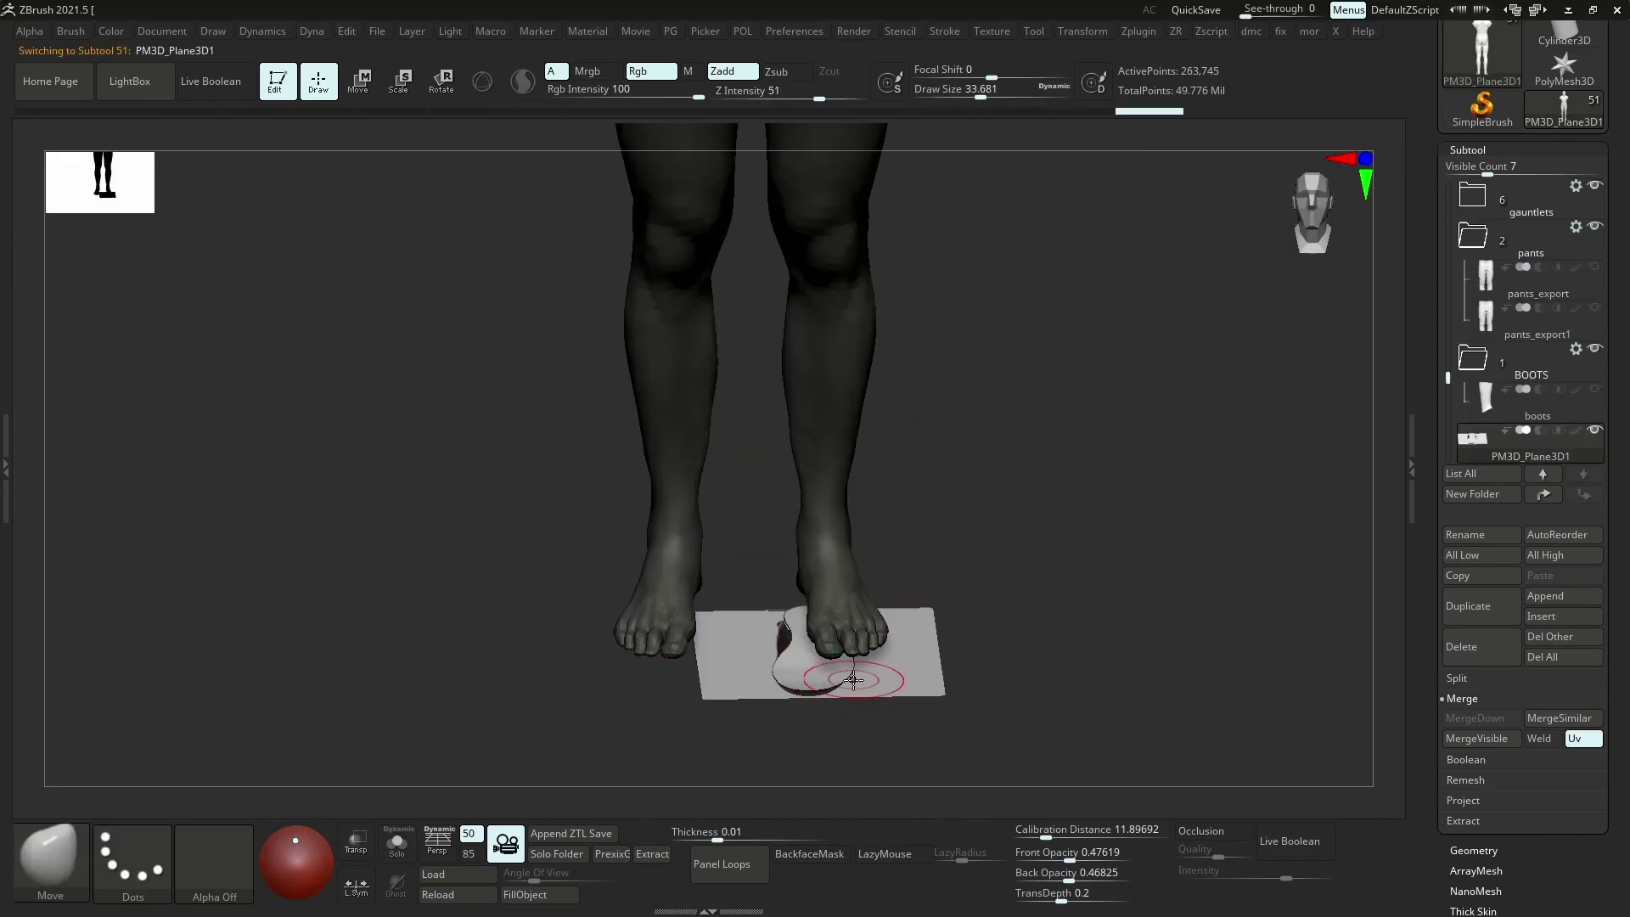
{"action": "key", "text": "w"}
{"action": "mouse_move", "coordinate": [891, 736]}
{"action": "left_mouse_down"}
{"action": "mouse_move", "coordinate": [946, 542]}
{"action": "mouse_move", "coordinate": [719, 706]}
{"action": "mouse_move", "coordinate": [996, 355]}
{"action": "mouse_move", "coordinate": [1104, 297]}
{"action": "left_mouse_up"}
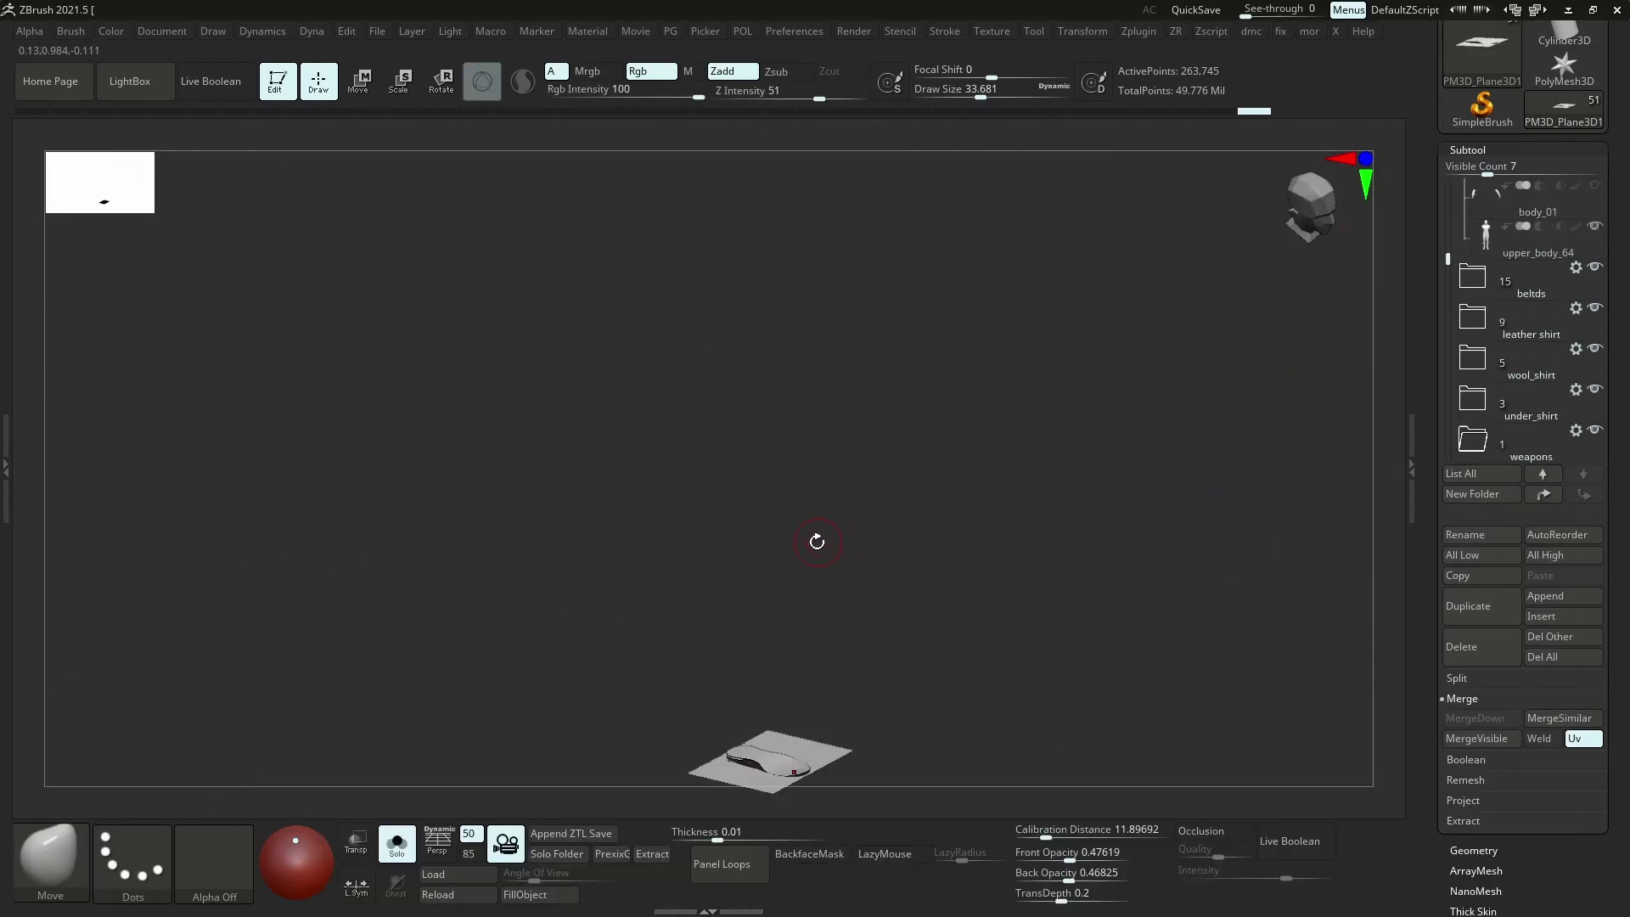
Isolate the merged mesh and split it into separate subtools for the plane, sole and heel
{"action": "key", "text": "f"}
{"action": "key", "text": "shift+f"}
{"action": "right_click_drag", "start_coordinate": [917, 363], "coordinate": [920, 303]}
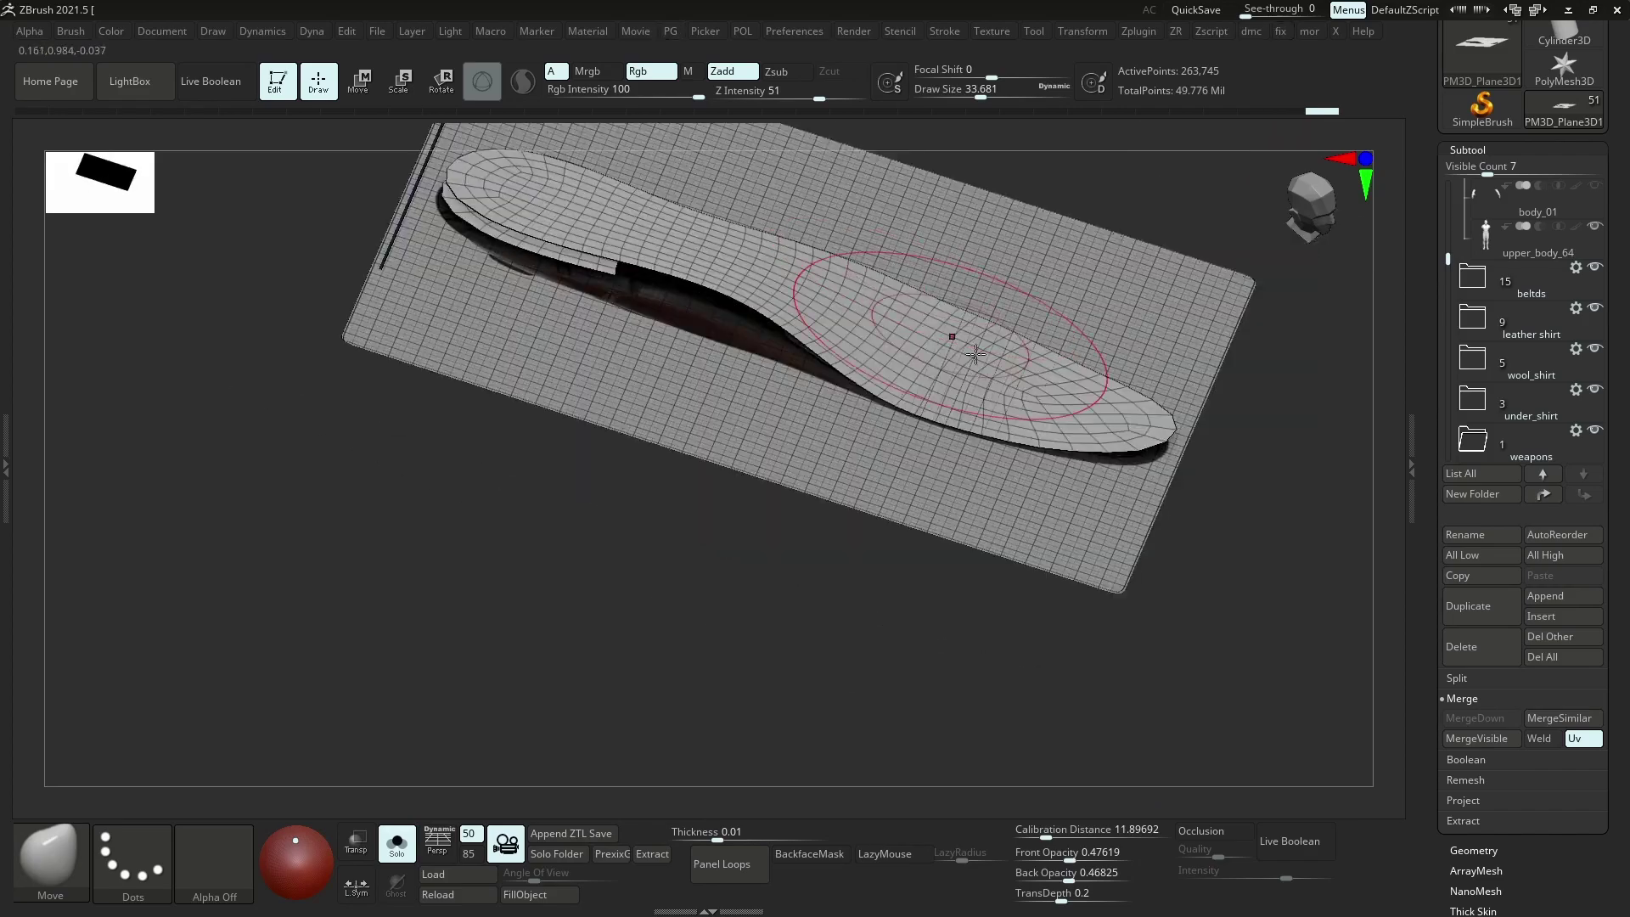
{"action": "left_click", "coordinate": [1457, 679]}
{"action": "left_click", "coordinate": [1478, 739]}
{"action": "left_click_drag", "start_coordinate": [1325, 365], "coordinate": [1121, 263]}
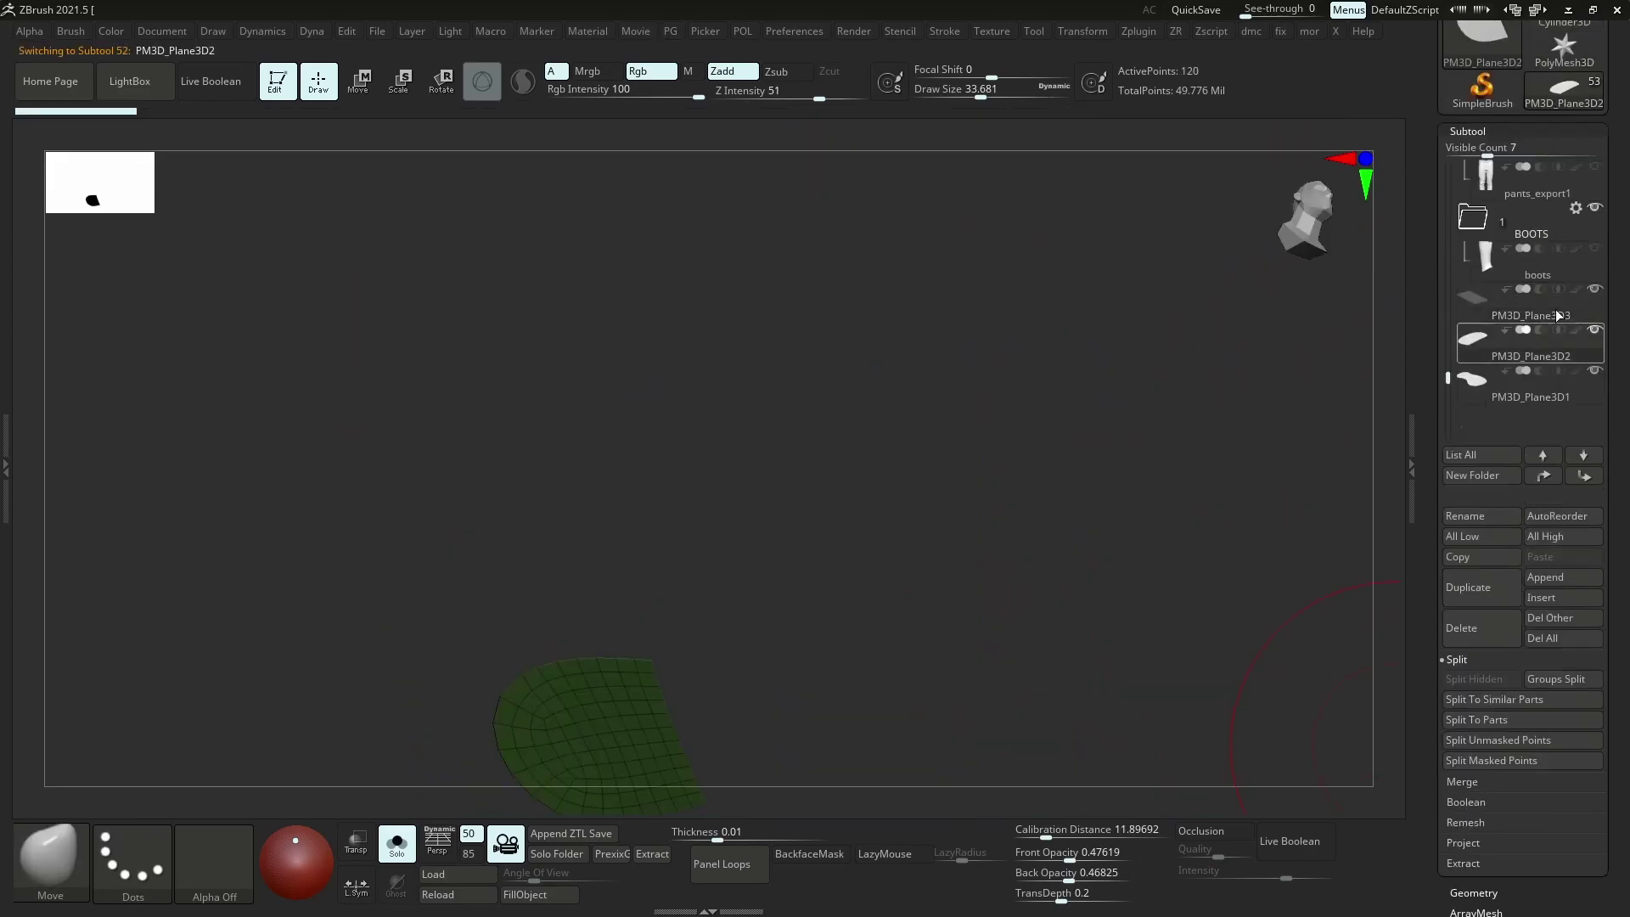
Show the body again and re-enable dynamic subdivision with thickness on the separated sole pieces
{"action": "left_click", "coordinate": [1500, 356]}
{"action": "left_click", "coordinate": [397, 843]}
{"action": "left_click_drag", "start_coordinate": [1308, 476], "coordinate": [1188, 509]}
{"action": "key", "text": "ctrl+d"}
{"action": "left_click", "coordinate": [1145, 511]}
{"action": "left_click", "coordinate": [1071, 665], "text": "alt"}
{"action": "key", "text": "ctrl+d"}
{"action": "left_click", "coordinate": [1049, 430]}
{"action": "left_click_drag", "start_coordinate": [1042, 468], "coordinate": [1048, 474]}
{"action": "left_click", "coordinate": [1116, 495]}
{"action": "key", "text": "shift+f"}
Select the heel piece and adjust its height beneath the sole in a side view of the foot
{"action": "left_click", "coordinate": [928, 594], "text": "alt"}
{"action": "mouse_move", "coordinate": [928, 594]}
{"action": "right_mouse_down"}
{"action": "mouse_move", "coordinate": [954, 675]}
{"action": "mouse_move", "coordinate": [974, 580]}
{"action": "right_mouse_up"}
{"action": "left_click", "coordinate": [974, 556], "text": "alt"}
{"action": "left_click_drag", "start_coordinate": [940, 624], "coordinate": [935, 624]}
{"action": "right_click_drag", "start_coordinate": [908, 517], "coordinate": [688, 543], "text": "shift"}
{"action": "key", "text": "w"}
{"action": "key", "text": "y"}
{"action": "left_click_drag", "start_coordinate": [834, 746], "coordinate": [840, 766]}
{"action": "right_click_drag", "start_coordinate": [926, 668], "coordinate": [1035, 670]}
{"action": "left_click", "coordinate": [1476, 382]}
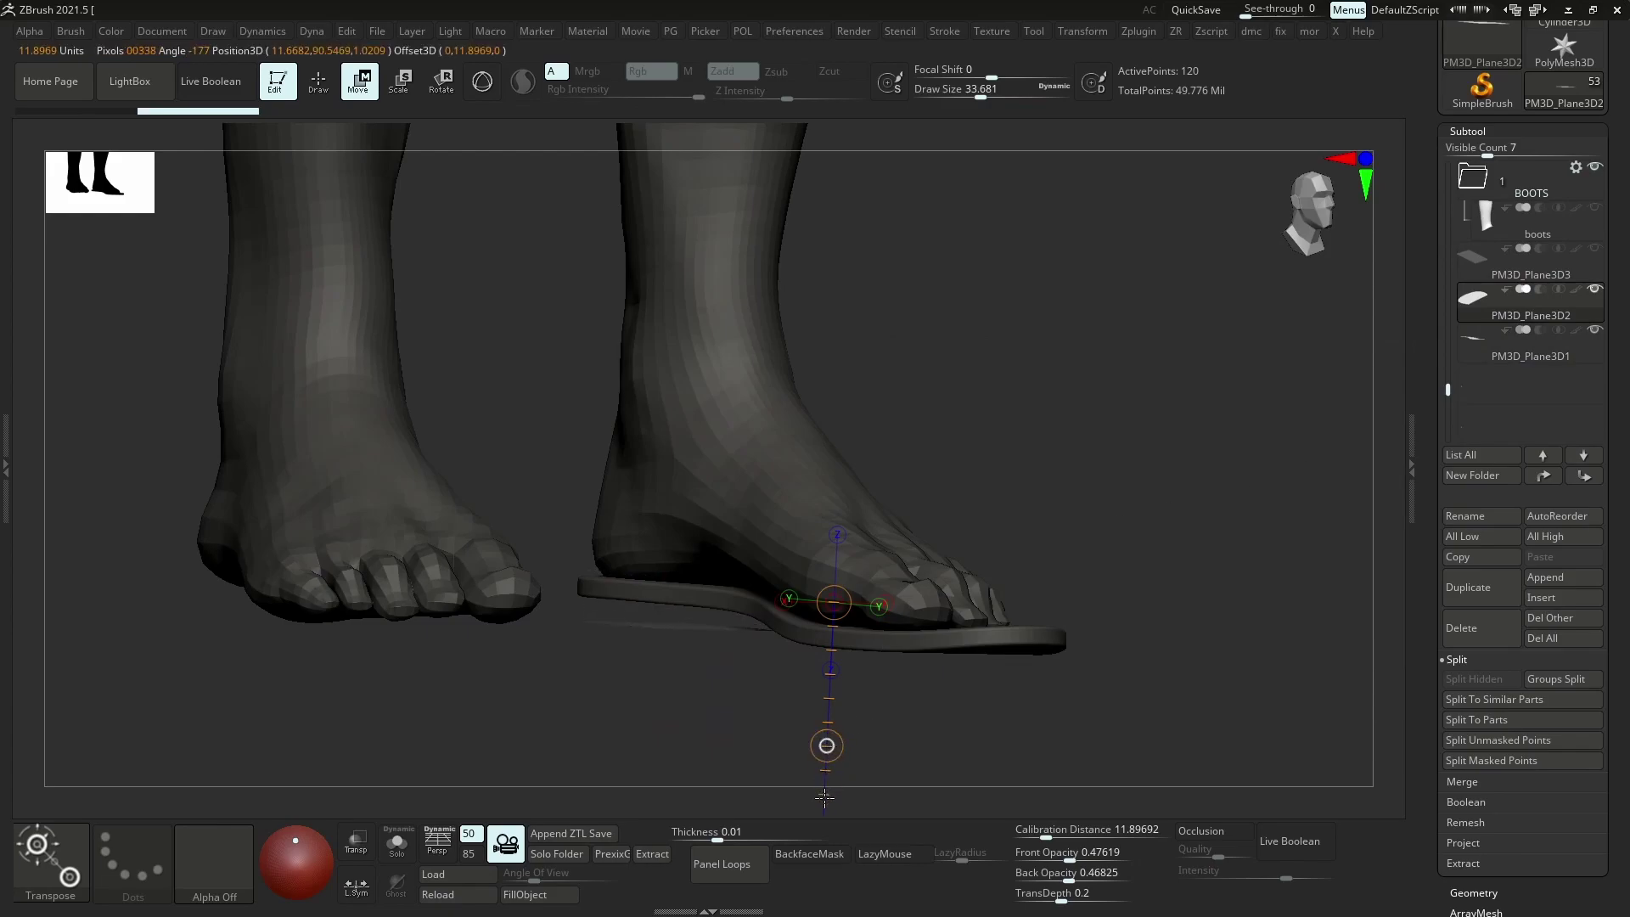
{"action": "left_click_drag", "start_coordinate": [828, 776], "coordinate": [828, 773]}
Enable dynamic thickness on the heel piece with Post SubDiv off, 4 segments and a 45 offset
{"action": "key", "text": "ctrl+d"}
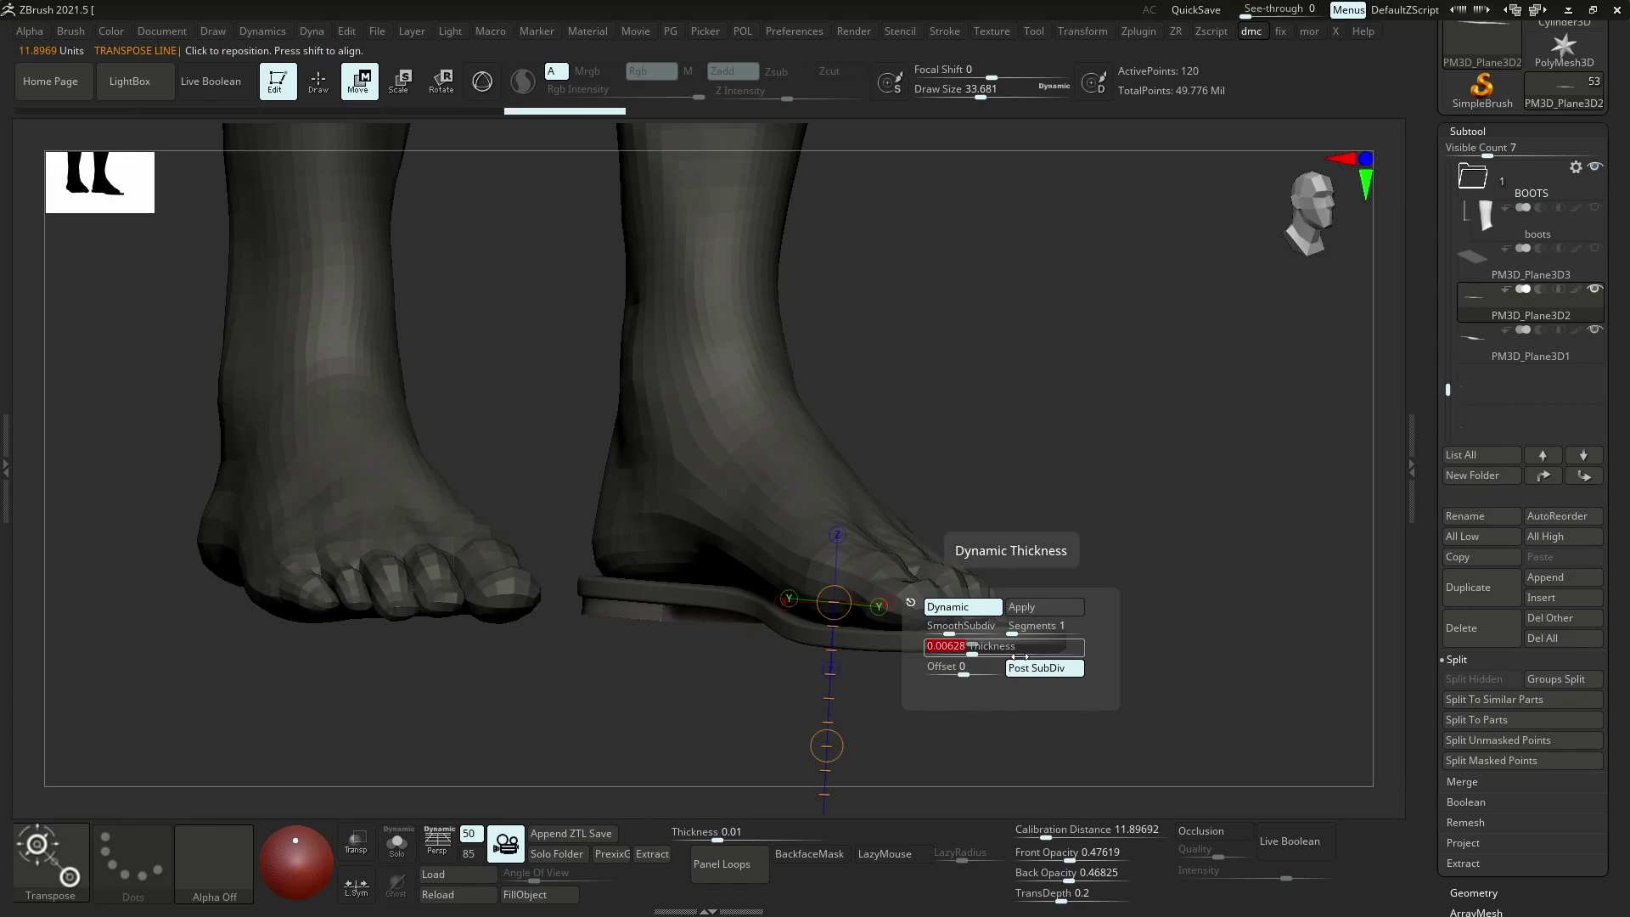
{"action": "left_click", "coordinate": [1022, 631]}
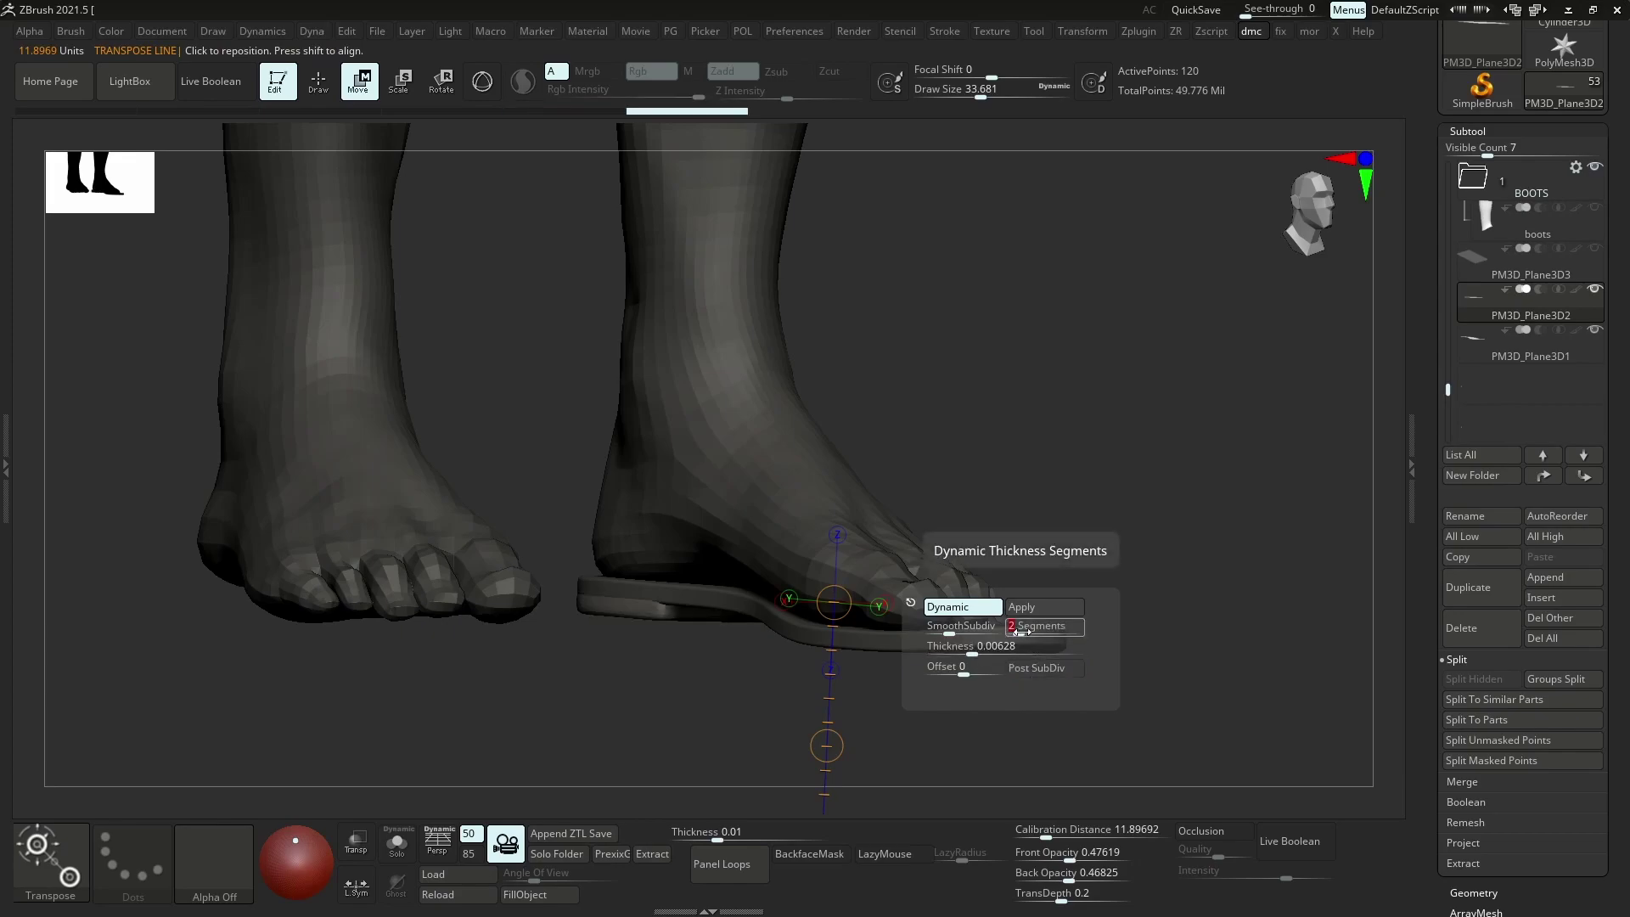
{"action": "left_click_drag", "start_coordinate": [1028, 634], "coordinate": [1032, 633]}
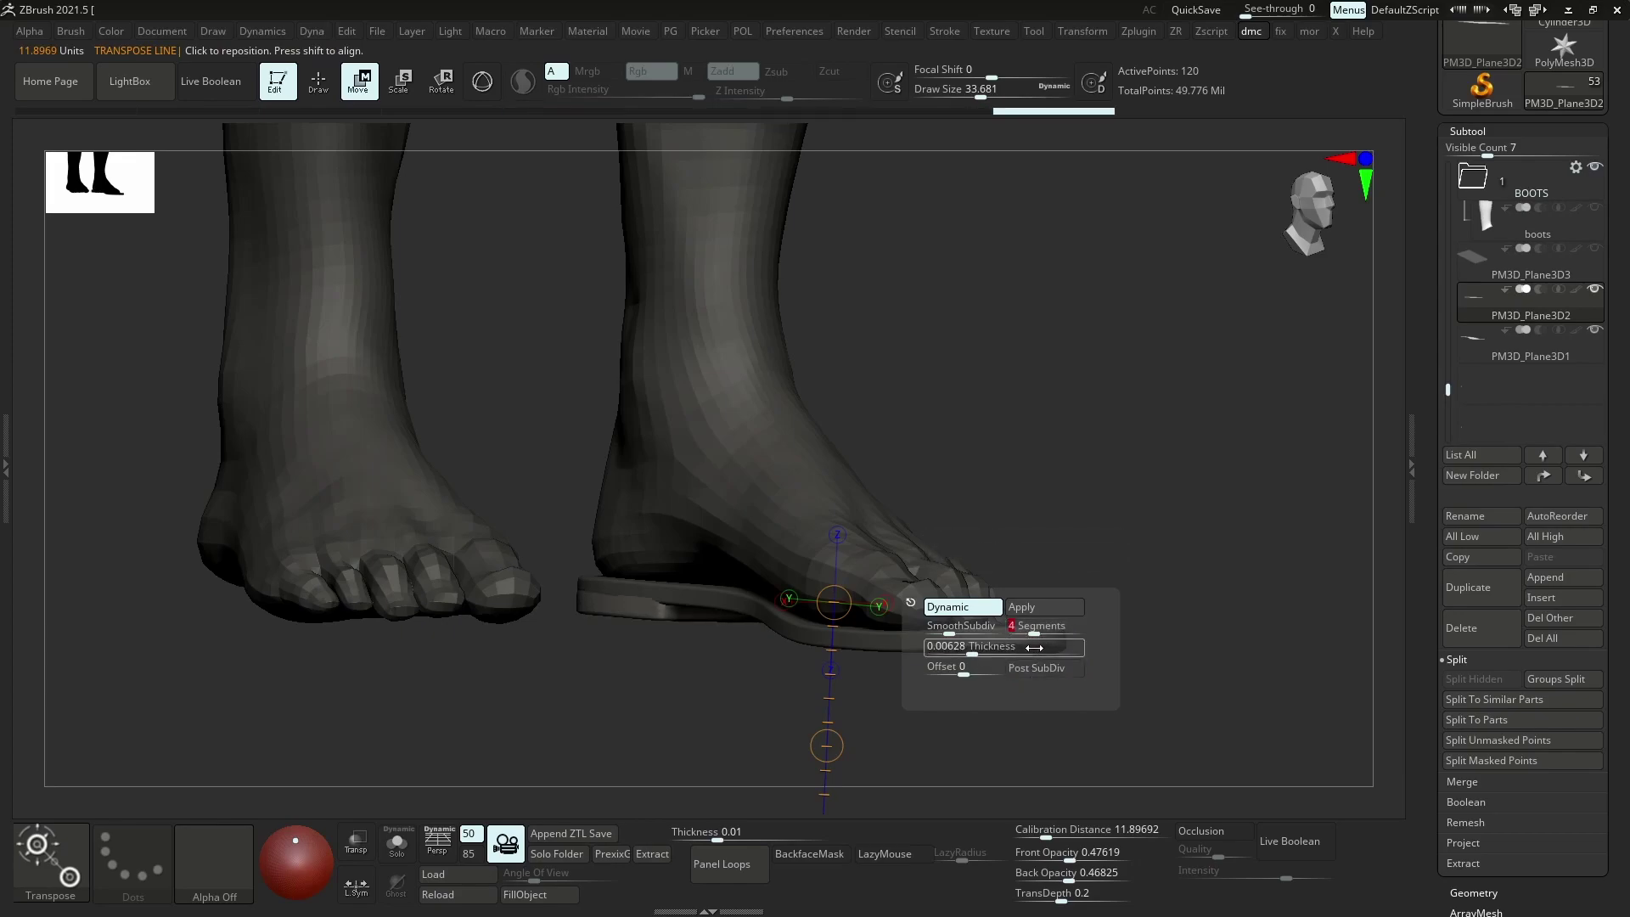
{"action": "left_click_drag", "start_coordinate": [969, 677], "coordinate": [982, 675]}
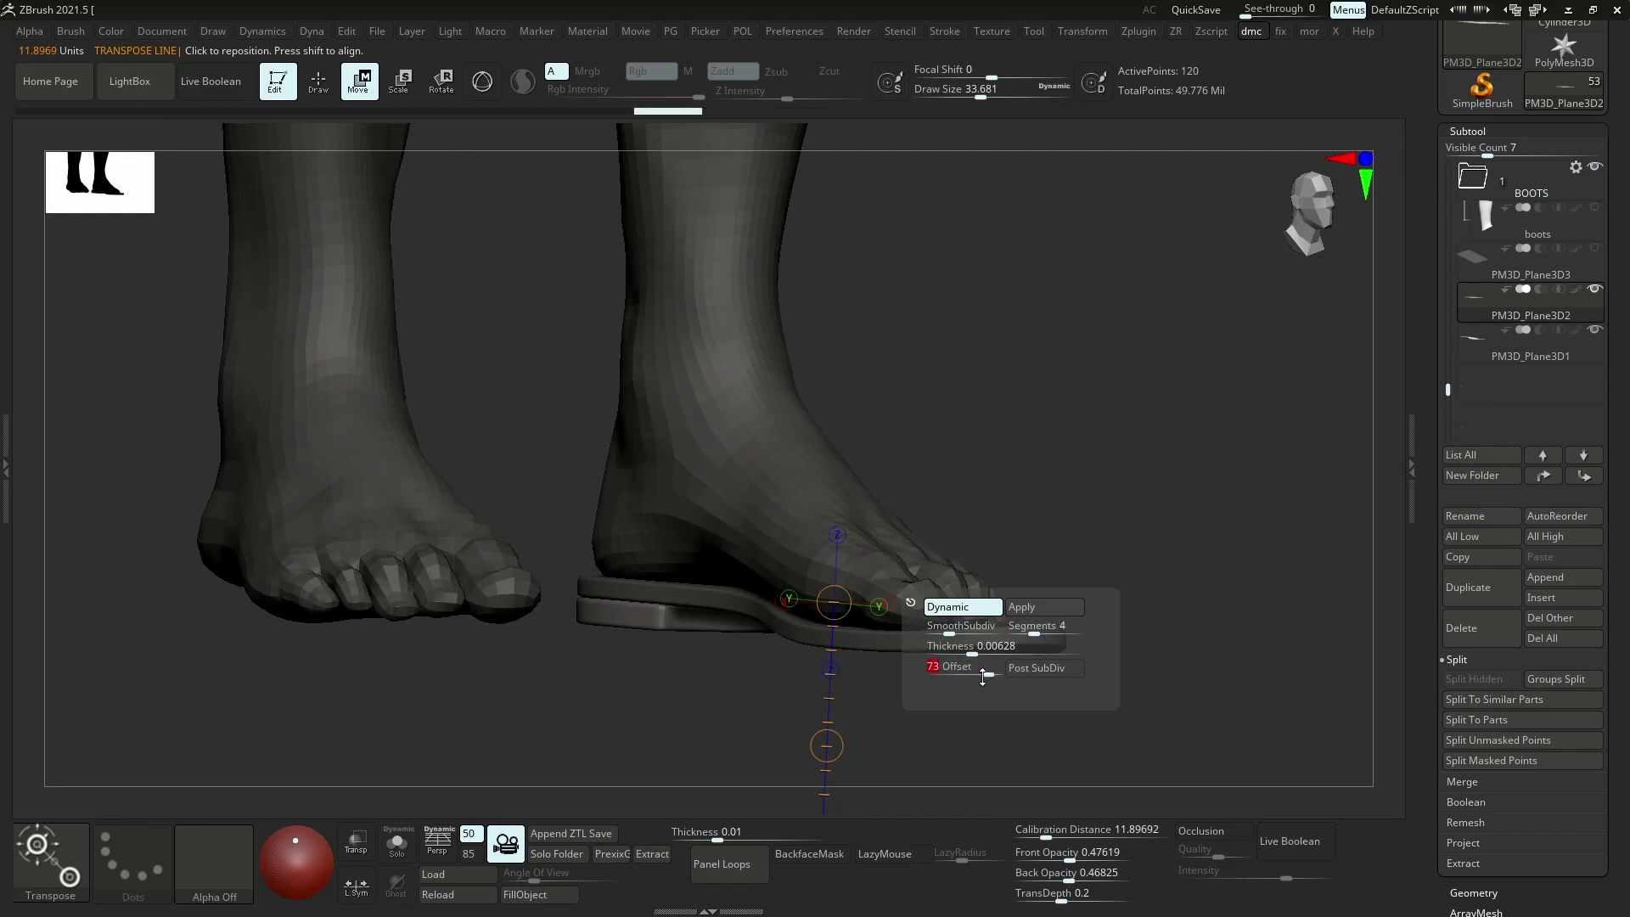
{"action": "left_click_drag", "start_coordinate": [971, 651], "coordinate": [971, 659]}
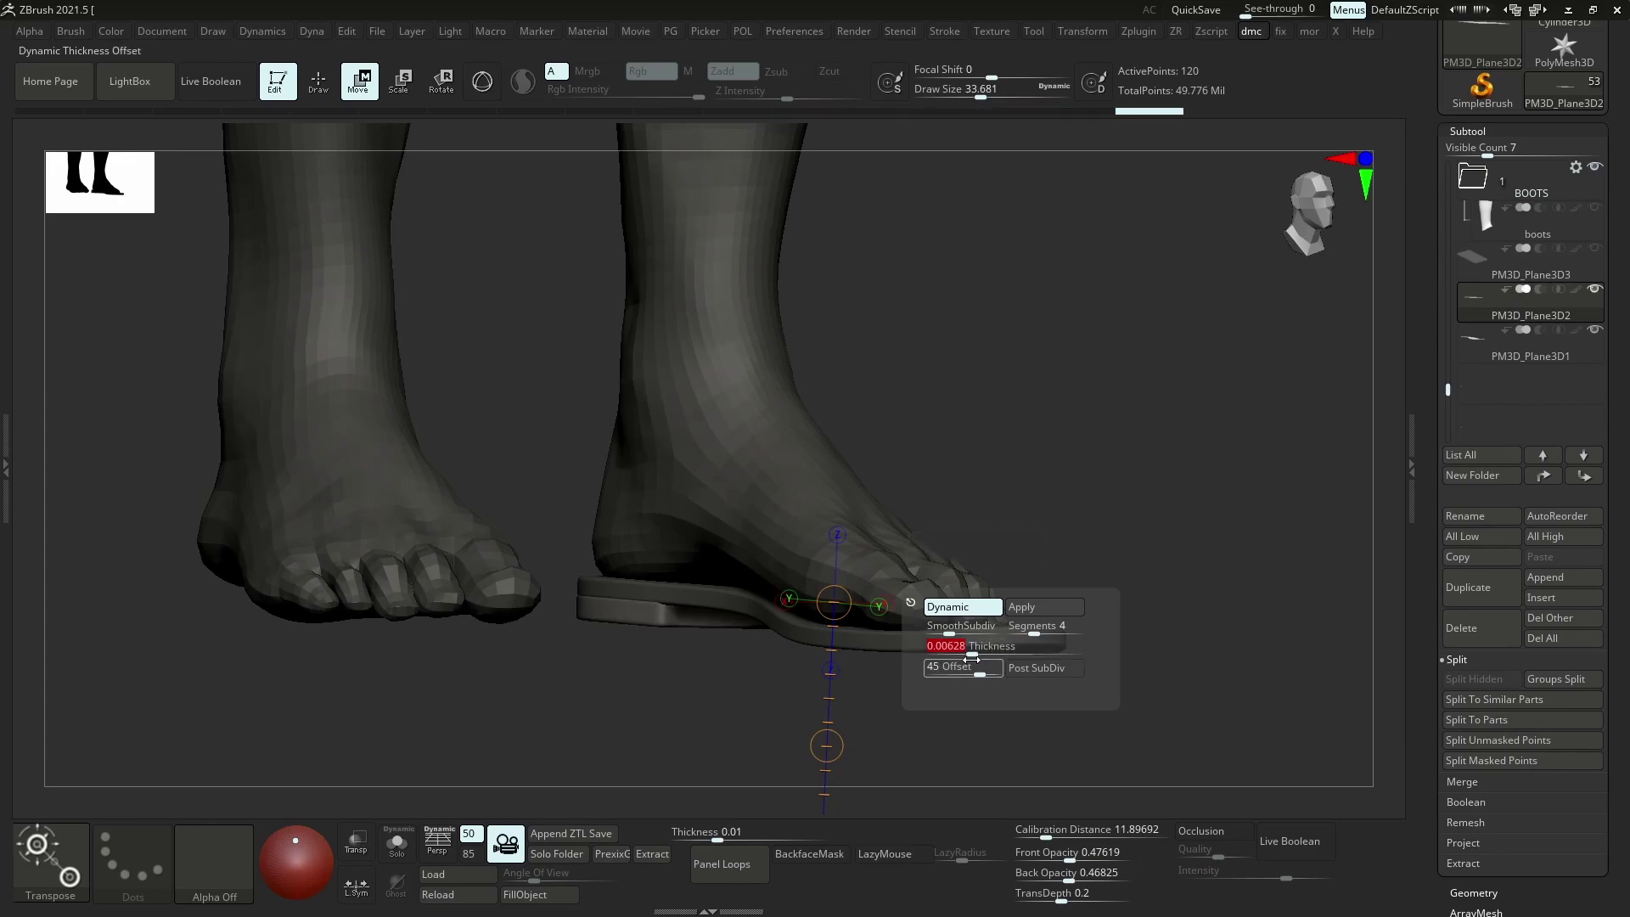
Select the body and hide everything except the lower leg that stands on the sole
{"action": "left_click_drag", "start_coordinate": [1019, 730], "coordinate": [765, 696]}
{"action": "mouse_move", "coordinate": [883, 595]}
{"action": "left_mouse_down", "text": "alt"}
{"action": "mouse_move", "coordinate": [880, 476]}
{"action": "mouse_move", "coordinate": [929, 527]}
{"action": "mouse_move", "coordinate": [747, 442]}
{"action": "left_mouse_up", "text": "alt"}
{"action": "key", "text": "q"}
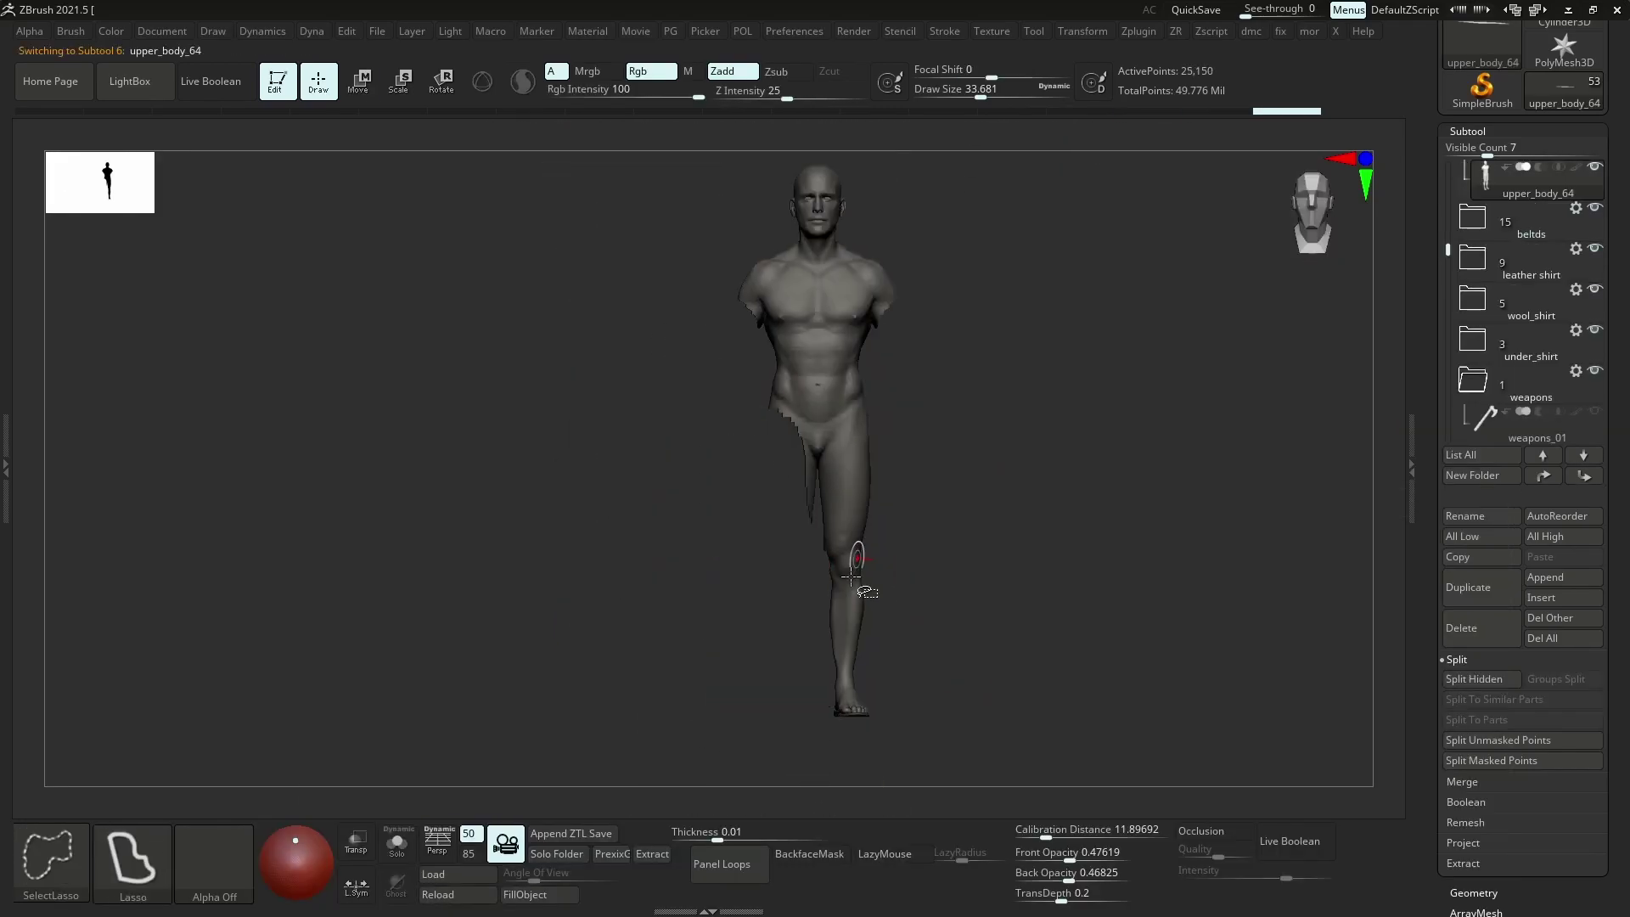
{"action": "mouse_move", "coordinate": [876, 421]}
{"action": "left_mouse_down"}
{"action": "mouse_move", "coordinate": [844, 367]}
{"action": "mouse_move", "coordinate": [782, 400]}
{"action": "mouse_move", "coordinate": [953, 608]}
{"action": "mouse_move", "coordinate": [863, 481]}
{"action": "mouse_move", "coordinate": [858, 353]}
{"action": "left_mouse_up"}
Select the heel piece and reshape its front edge with the Move brush in a view from below
{"action": "left_click", "coordinate": [821, 683], "text": "alt"}
{"action": "key", "text": "b"}
{"action": "key", "text": "m"}
{"action": "key", "text": "v"}
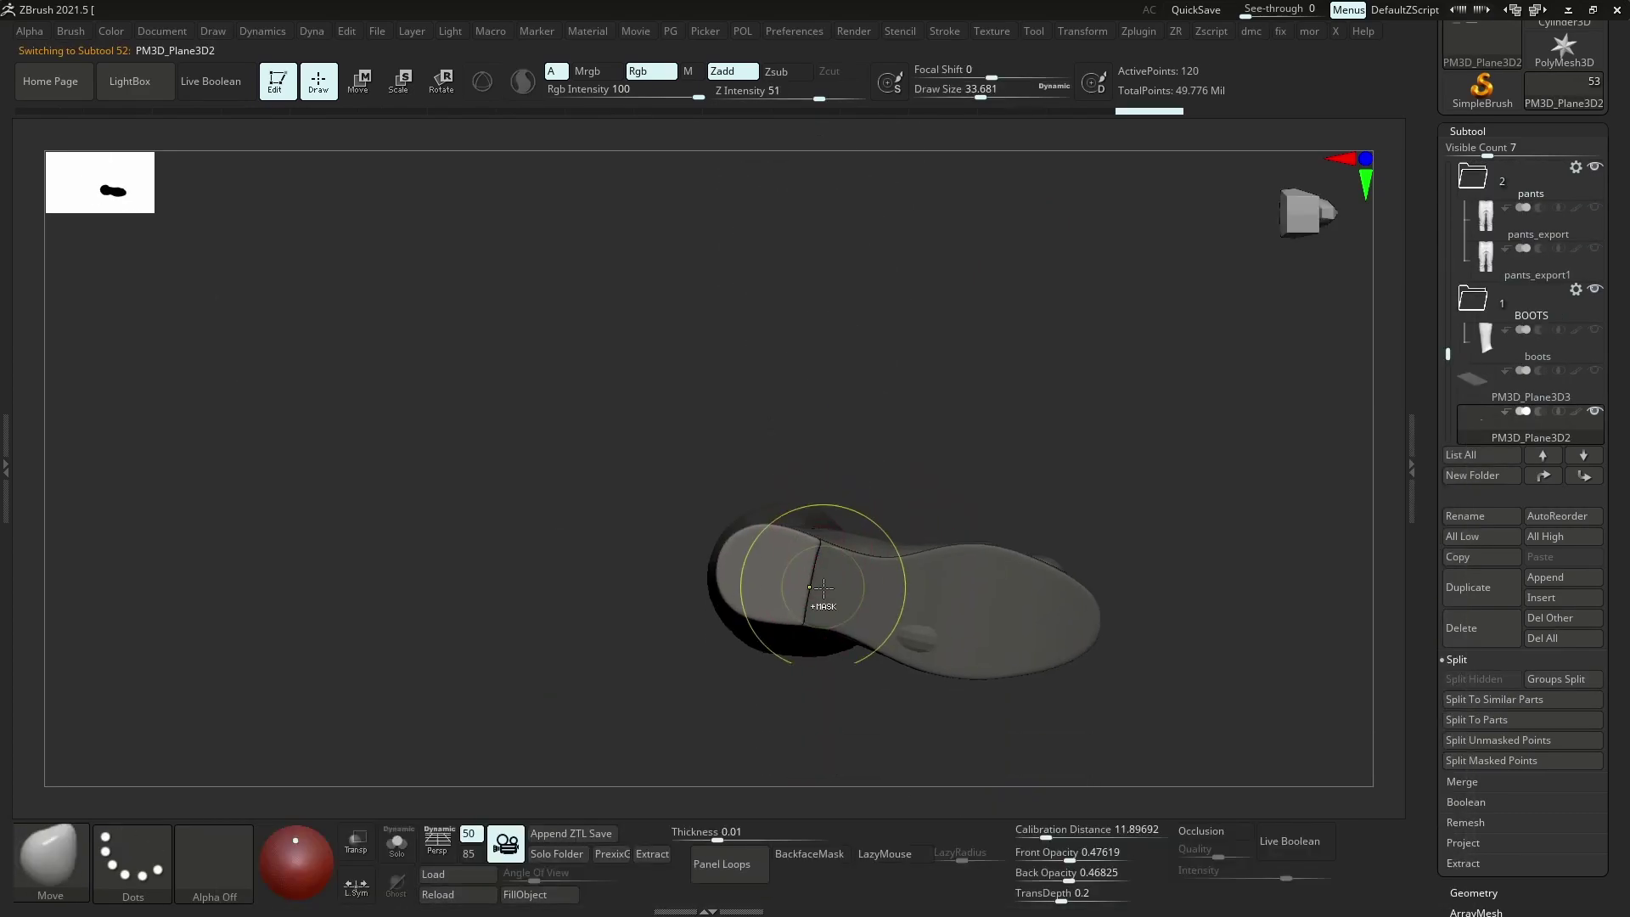
{"action": "right_click_drag", "start_coordinate": [822, 587], "coordinate": [820, 630], "text": "ctrl"}
{"action": "key", "text": "s"}
{"action": "left_click_drag", "start_coordinate": [822, 538], "coordinate": [829, 521]}
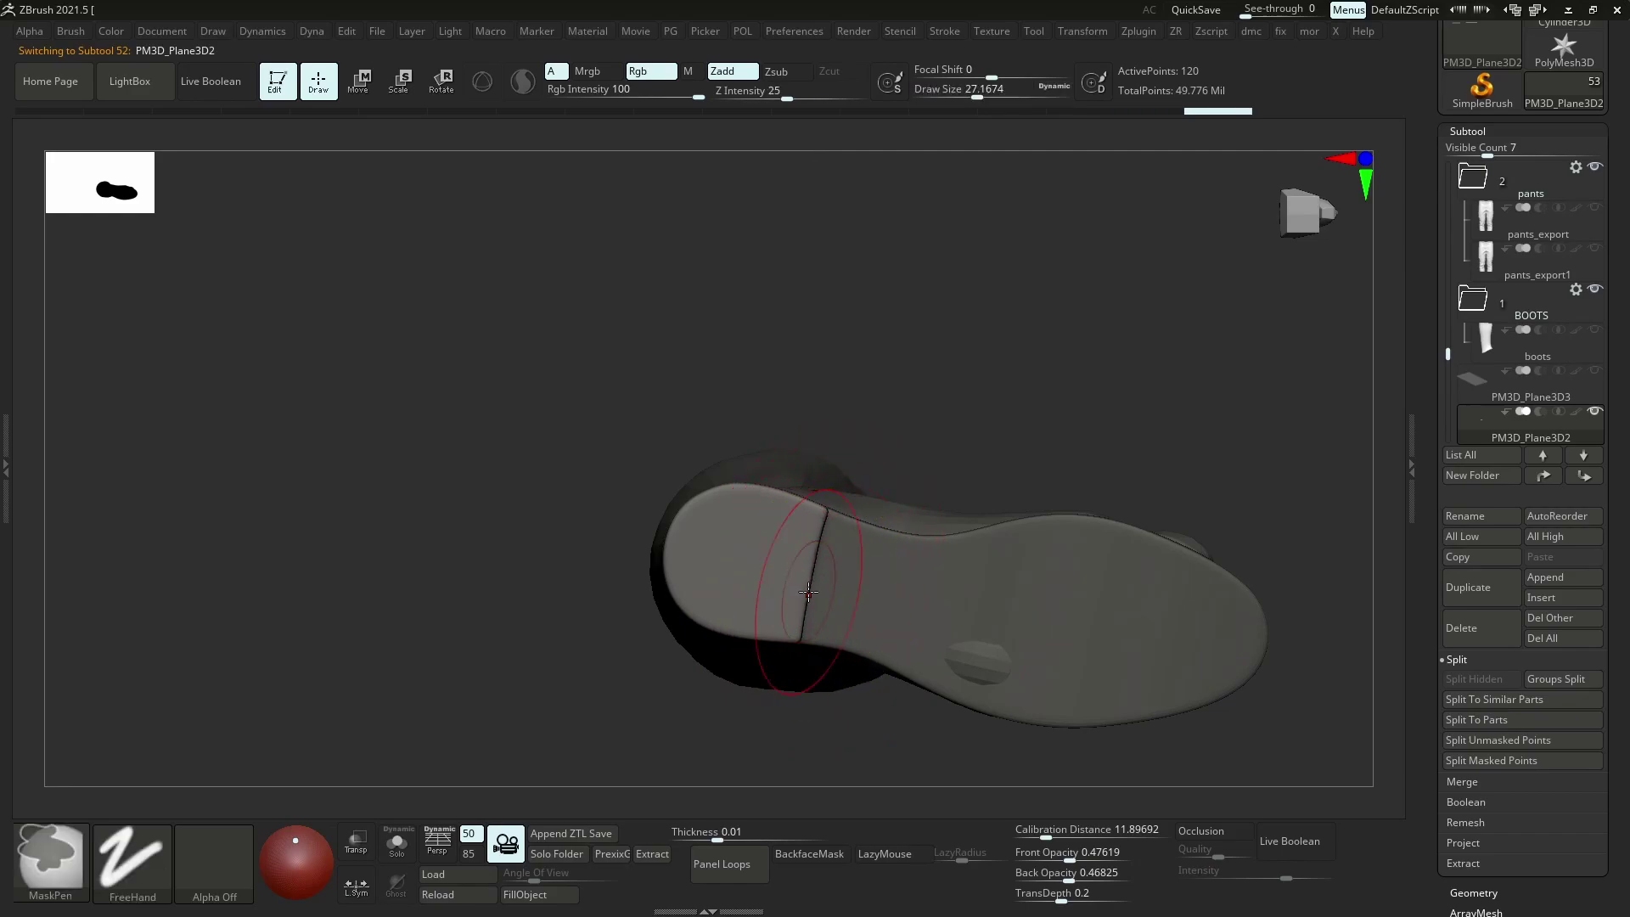
{"action": "key", "text": "shift+f"}
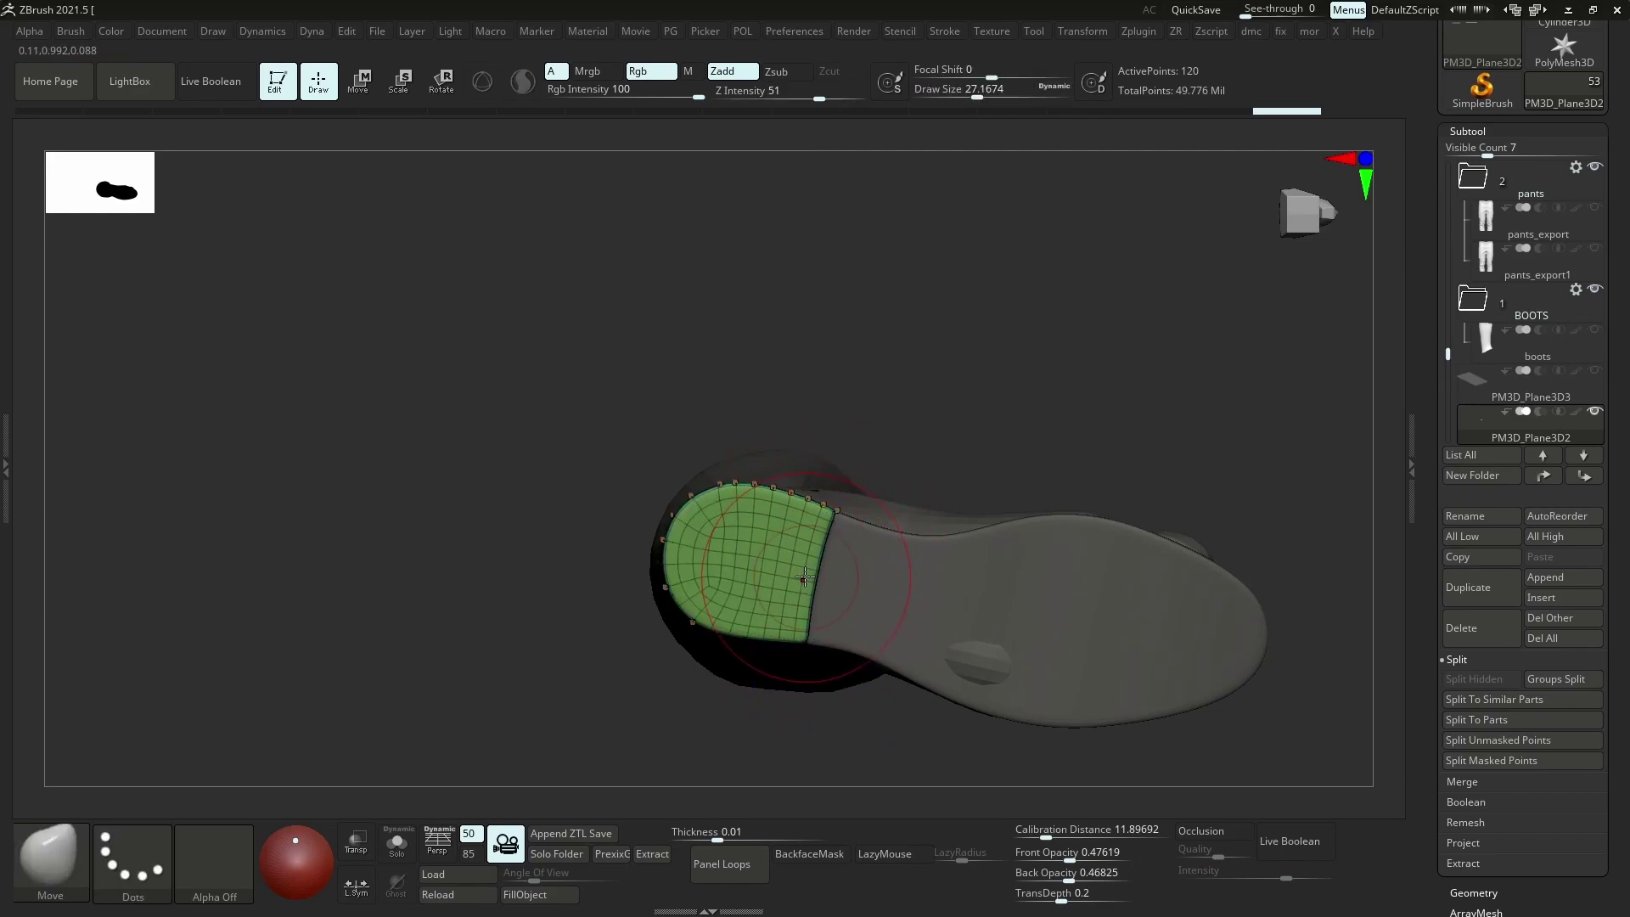
{"action": "key", "text": "shift+f"}
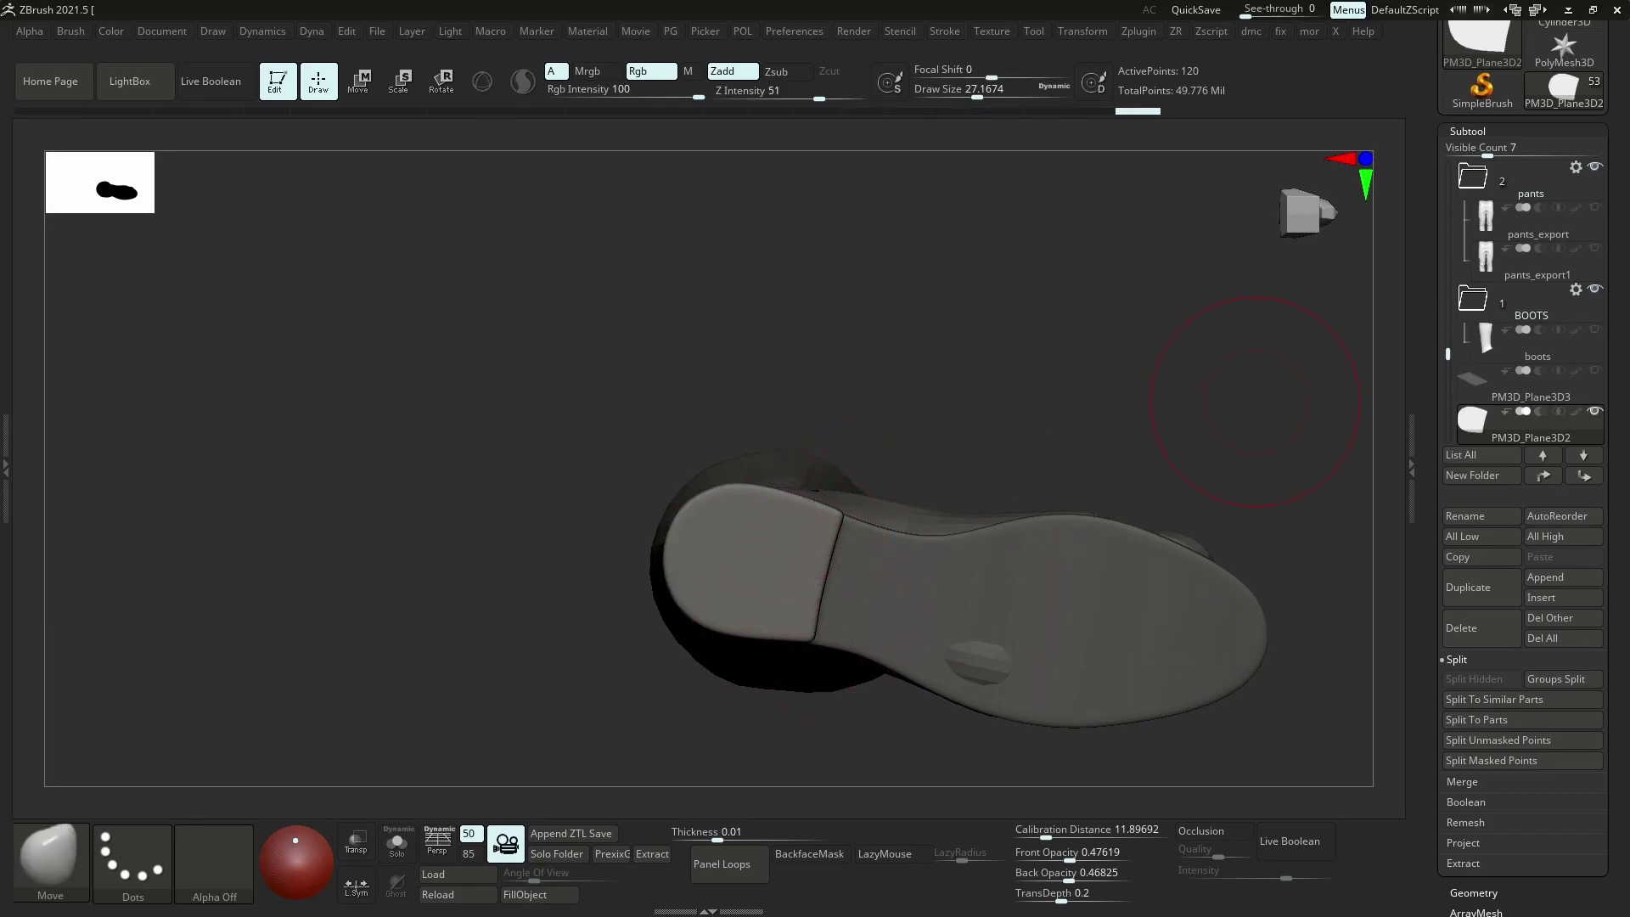
Refine the heel's fit against the underside of the sole with the Move brush in side views
{"action": "mouse_move", "coordinate": [829, 568]}
{"action": "right_mouse_down", "text": "alt"}
{"action": "mouse_move", "coordinate": [830, 524]}
{"action": "mouse_move", "coordinate": [832, 564]}
{"action": "right_mouse_up", "text": "alt"}
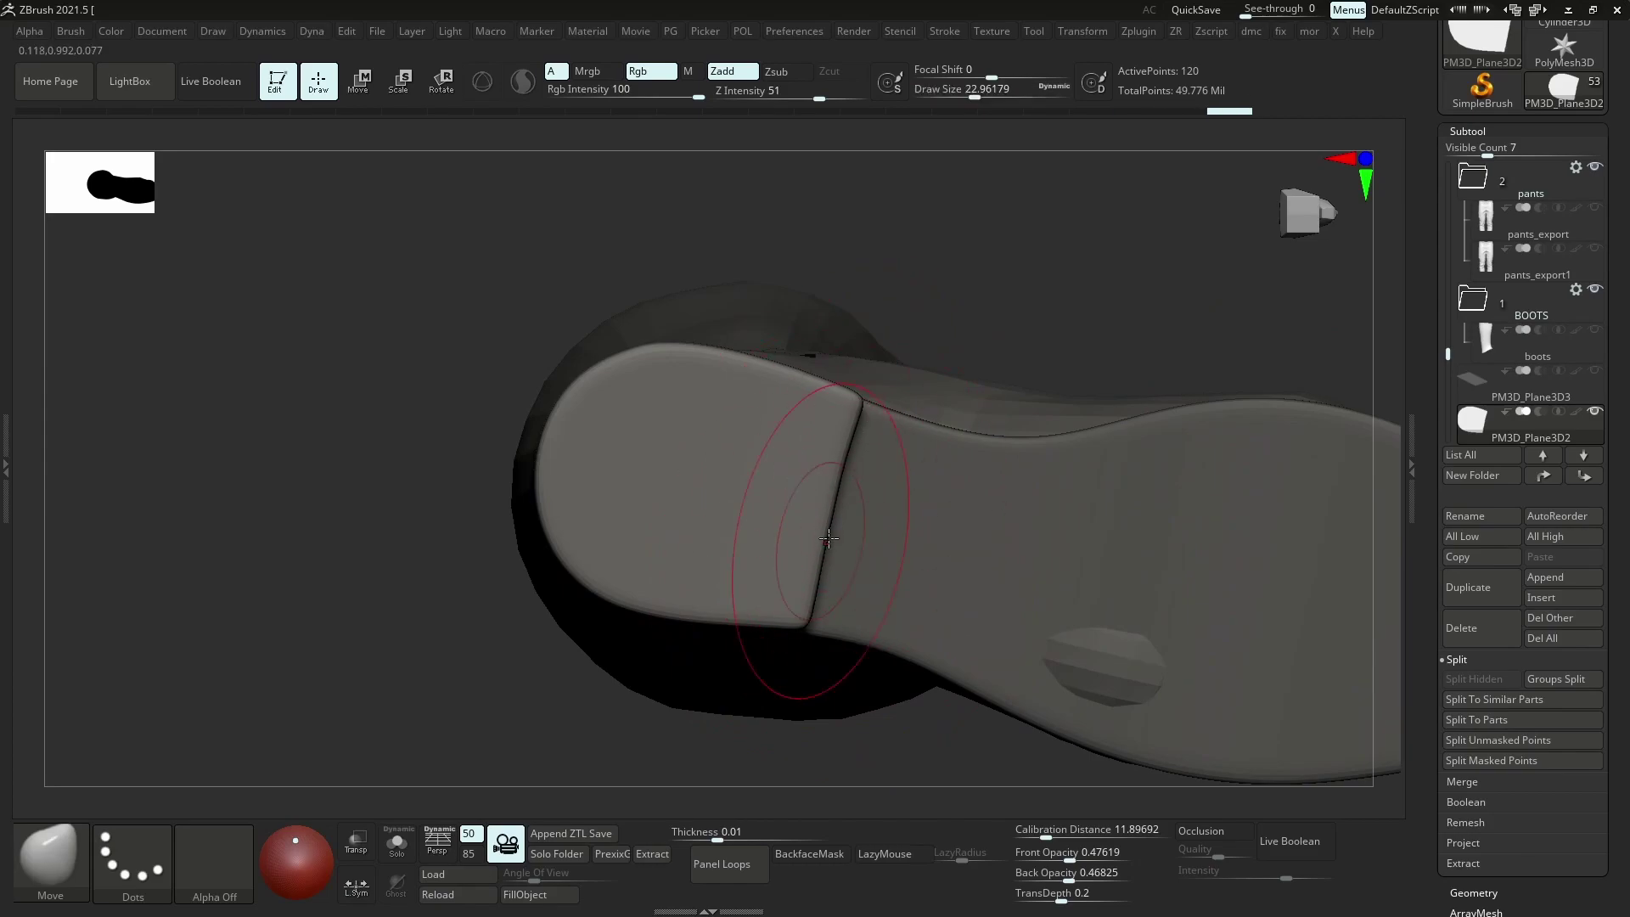
{"action": "right_click_drag", "start_coordinate": [784, 643], "coordinate": [812, 593], "text": "shift"}
{"action": "right_click_drag", "start_coordinate": [813, 463], "coordinate": [813, 427], "text": "alt"}
{"action": "right_click_drag", "start_coordinate": [813, 426], "coordinate": [813, 468], "text": "alt"}
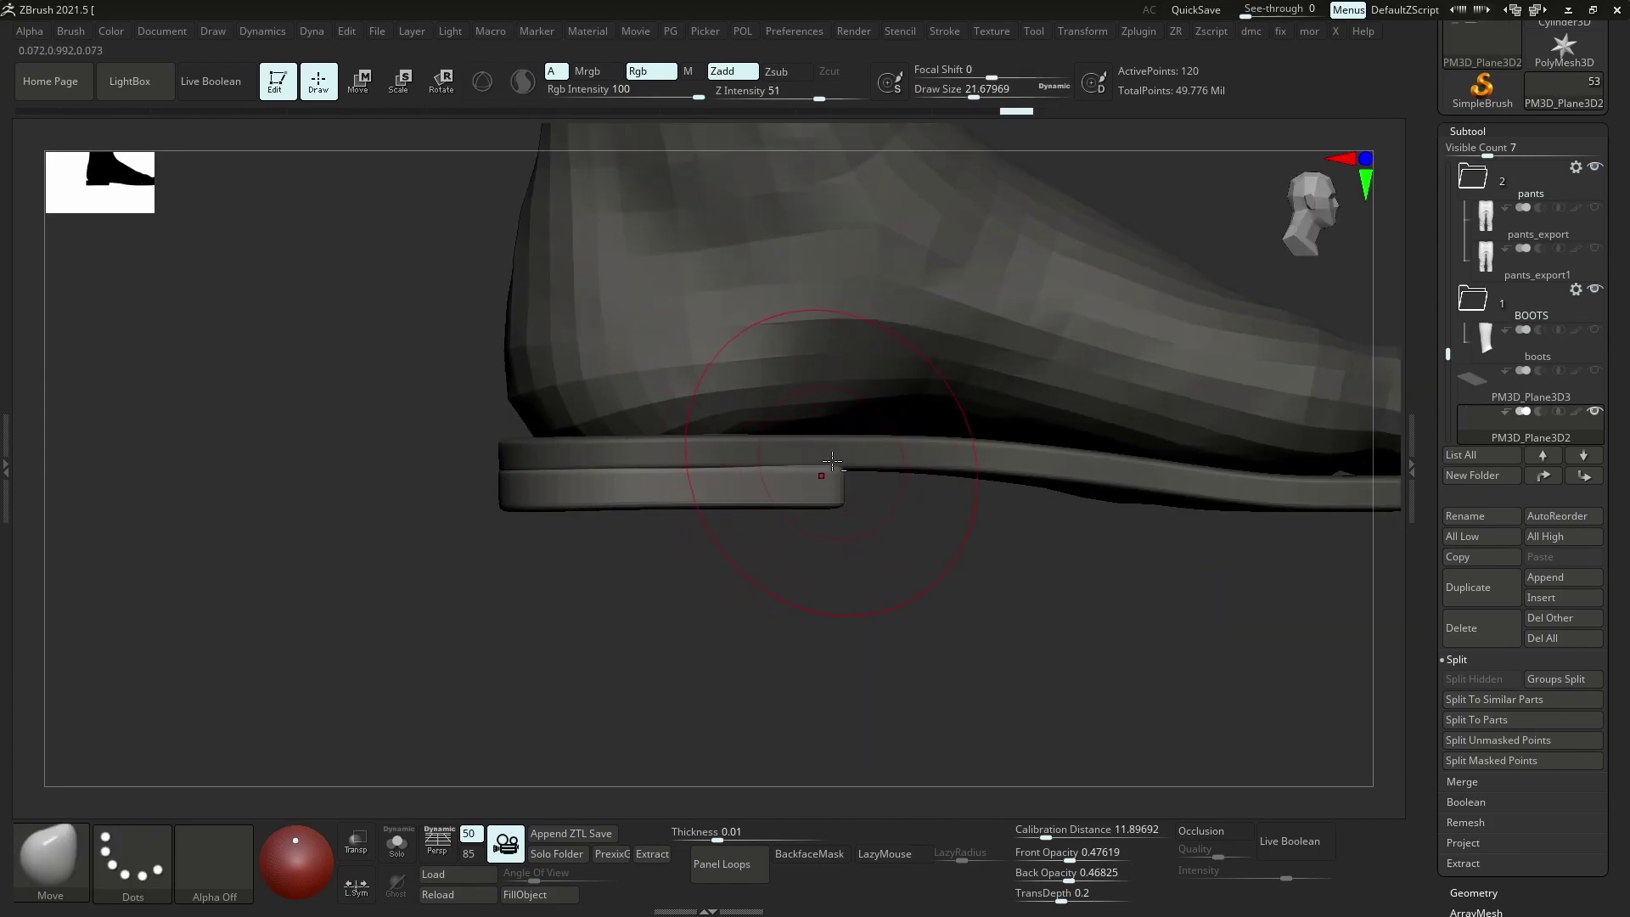
{"action": "left_click_drag", "start_coordinate": [833, 466], "coordinate": [831, 459]}
{"action": "right_click_drag", "start_coordinate": [828, 492], "coordinate": [815, 433], "text": "alt"}
{"action": "right_click_drag", "start_coordinate": [775, 488], "coordinate": [917, 487], "text": "shift"}
{"action": "right_click_drag", "start_coordinate": [818, 433], "coordinate": [818, 481], "text": "alt"}
{"action": "right_click_drag", "start_coordinate": [819, 543], "coordinate": [814, 475]}
{"action": "right_click_drag", "start_coordinate": [813, 594], "coordinate": [809, 546], "text": "alt"}
{"action": "key", "text": "s"}
{"action": "left_click_drag", "start_coordinate": [817, 545], "coordinate": [807, 529]}
Append a sphere as a new subtool and position it over the toes of the foot
{"action": "right_click_drag", "start_coordinate": [802, 557], "coordinate": [1019, 425]}
{"action": "left_click", "coordinate": [1566, 581]}
{"action": "left_click", "coordinate": [1215, 534]}
{"action": "key", "text": "r"}
{"action": "right_click_drag", "start_coordinate": [765, 502], "coordinate": [713, 356], "text": "ctrl"}
{"action": "left_click_drag", "start_coordinate": [668, 299], "coordinate": [613, 174]}
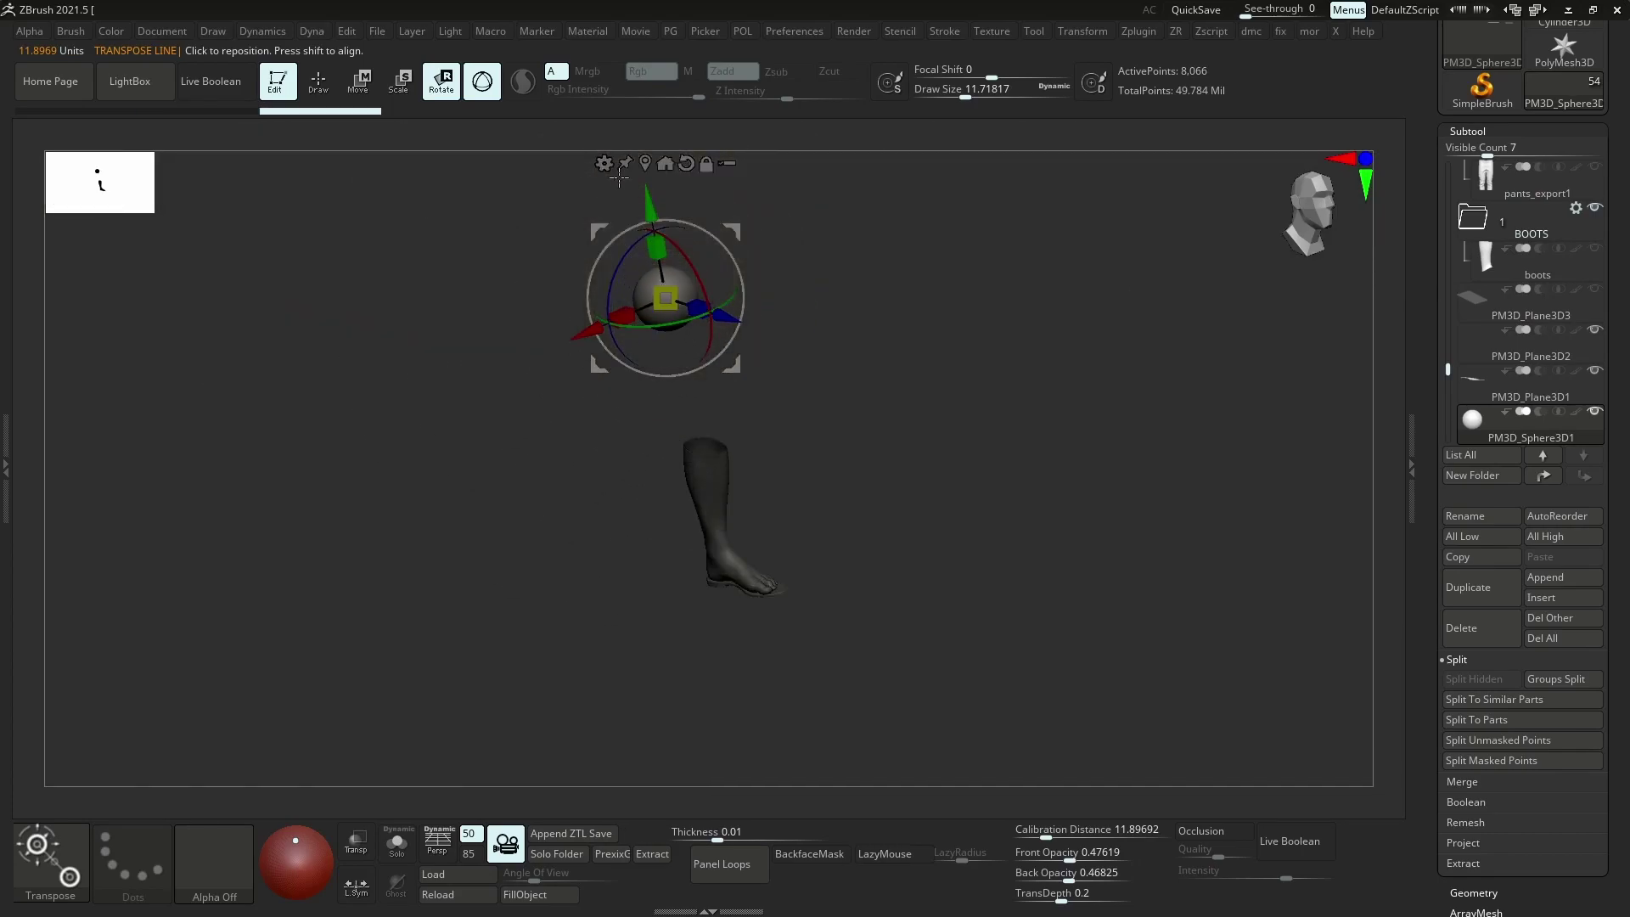
{"action": "right_click_drag", "start_coordinate": [604, 165], "coordinate": [646, 348], "text": "ctrl"}
{"action": "right_click_drag", "start_coordinate": [645, 348], "coordinate": [692, 488]}
{"action": "left_click_drag", "start_coordinate": [700, 485], "coordinate": [955, 447]}
{"action": "left_click_drag", "start_coordinate": [883, 516], "coordinate": [849, 450]}
{"action": "right_click_drag", "start_coordinate": [858, 450], "coordinate": [1081, 466], "text": "shift"}
Reshape the toe sphere with the Move brush in side view to wrap the front of the foot
{"action": "key", "text": "q"}
{"action": "left_click_drag", "start_coordinate": [997, 538], "coordinate": [1088, 602]}
{"action": "left_click_drag", "start_coordinate": [807, 513], "coordinate": [718, 582]}
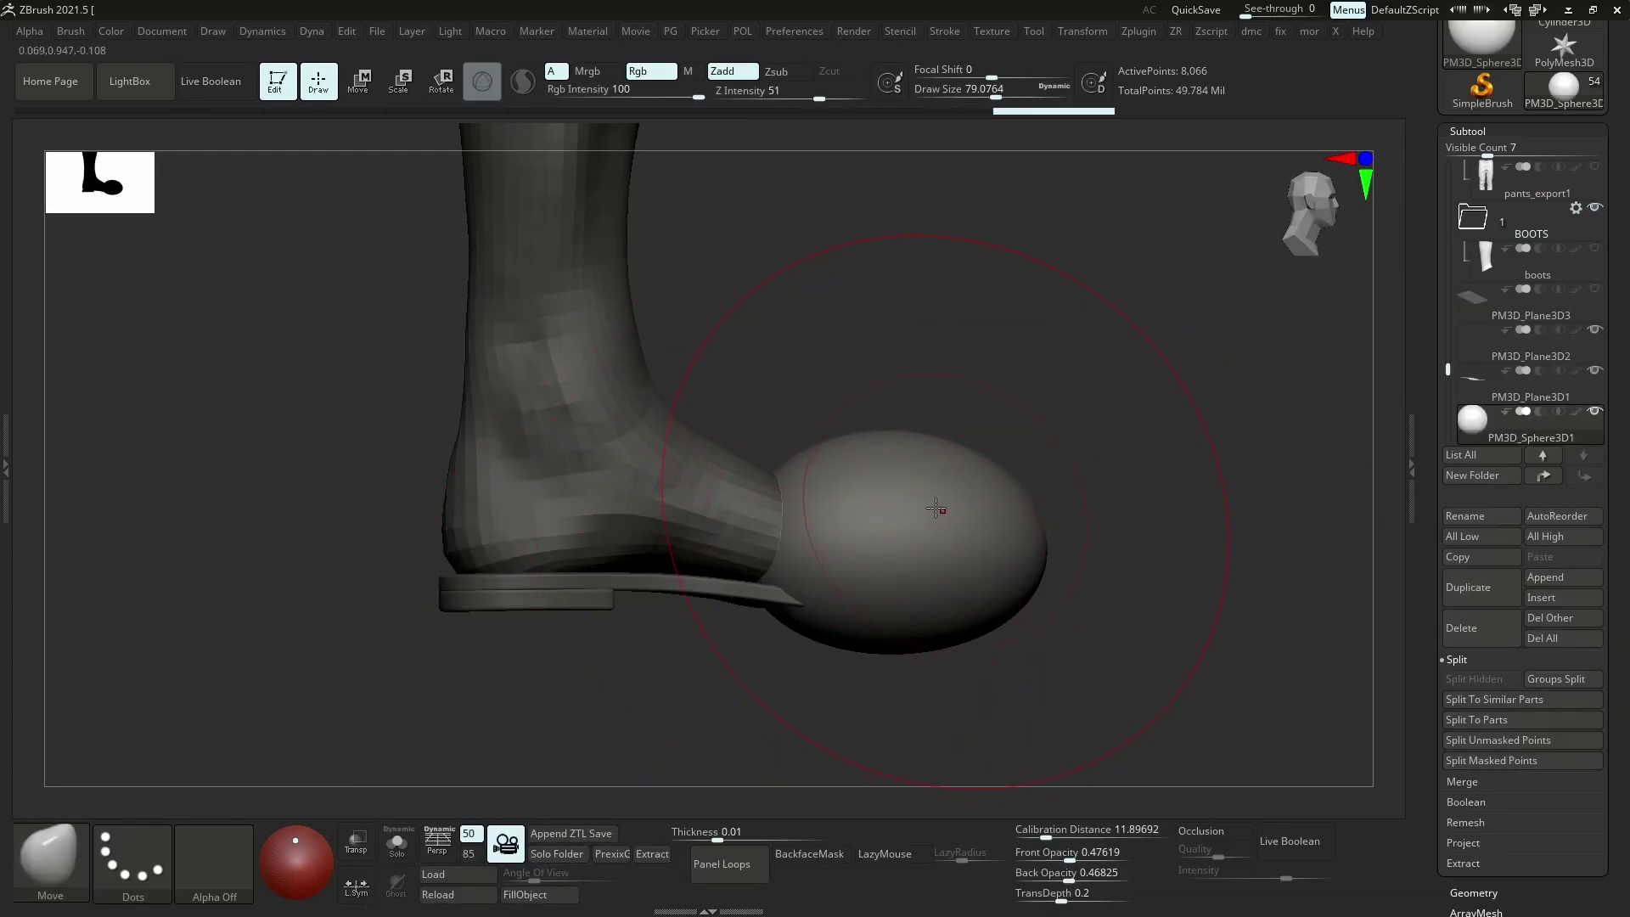
{"action": "right_click_drag", "start_coordinate": [940, 510], "coordinate": [844, 579]}
{"action": "mouse_move", "coordinate": [1009, 536]}
{"action": "right_mouse_down", "text": "shift"}
{"action": "mouse_move", "coordinate": [880, 583]}
{"action": "mouse_move", "coordinate": [960, 608]}
{"action": "right_mouse_up", "text": "shift"}
{"action": "key", "text": "s"}
{"action": "left_click_drag", "start_coordinate": [961, 608], "coordinate": [984, 605]}
{"action": "left_click_drag", "start_coordinate": [997, 575], "coordinate": [1039, 603]}
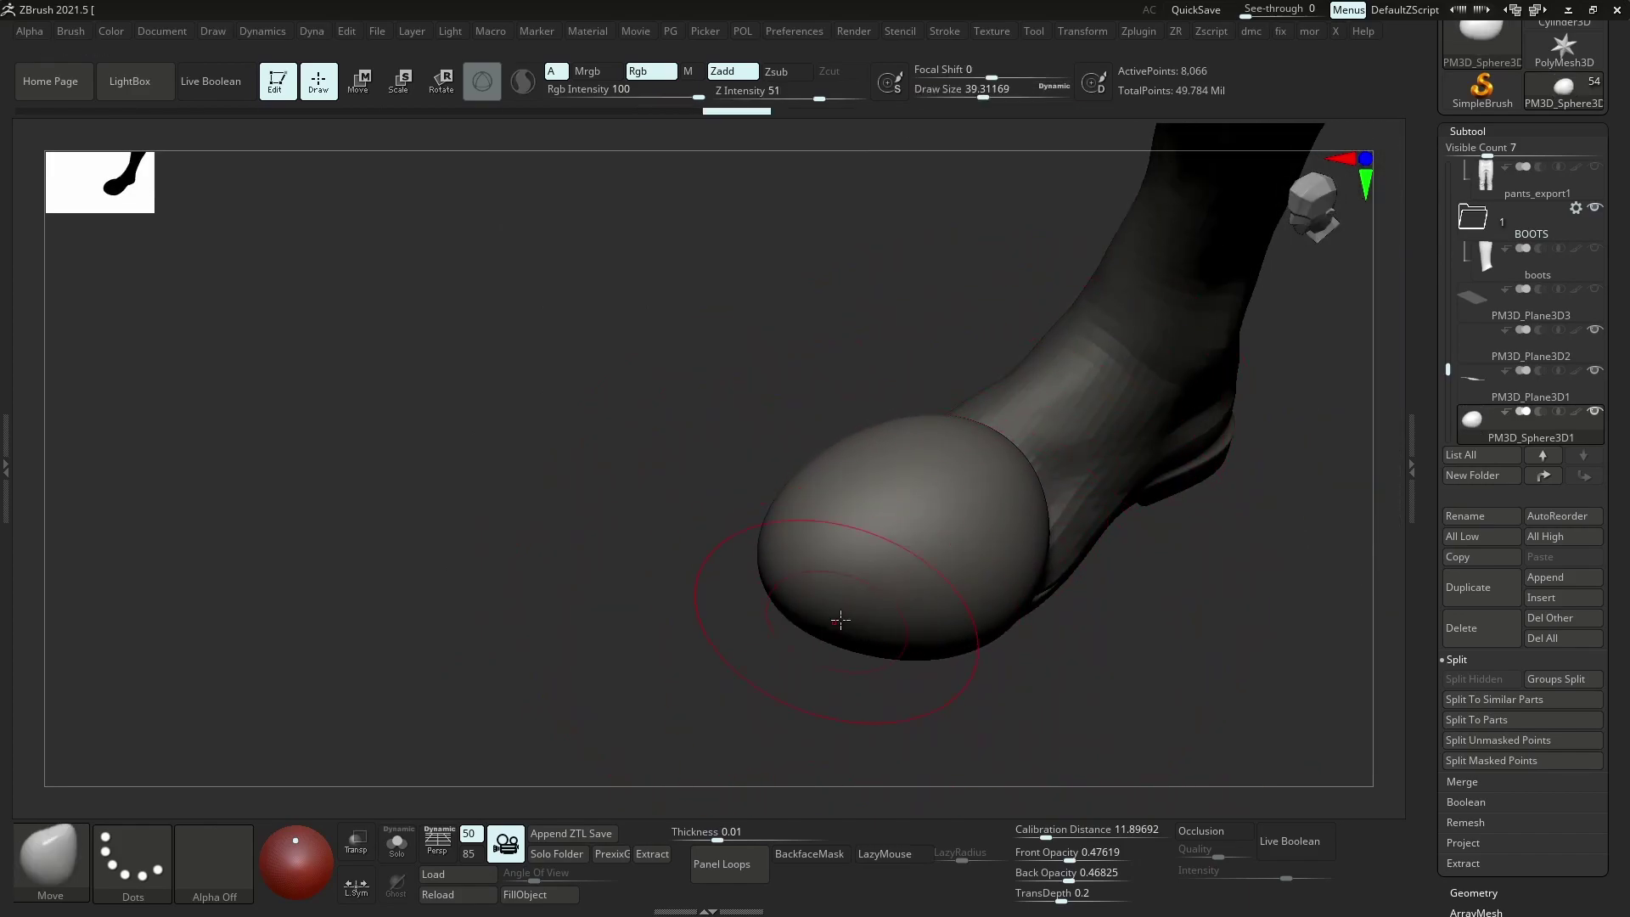
Adjust the toe sphere's contour with a resized Move brush from the front and the opposite side
{"action": "right_click_drag", "start_coordinate": [883, 624], "coordinate": [896, 576], "text": "shift"}
{"action": "key", "text": "s"}
{"action": "left_click_drag", "start_coordinate": [902, 585], "coordinate": [916, 586]}
{"action": "mouse_move", "coordinate": [1028, 601]}
{"action": "left_mouse_down"}
{"action": "mouse_move", "coordinate": [1128, 619]}
{"action": "mouse_move", "coordinate": [1101, 620]}
{"action": "left_mouse_up"}
{"action": "key", "text": "s"}
{"action": "left_click_drag", "start_coordinate": [1100, 624], "coordinate": [1115, 627]}
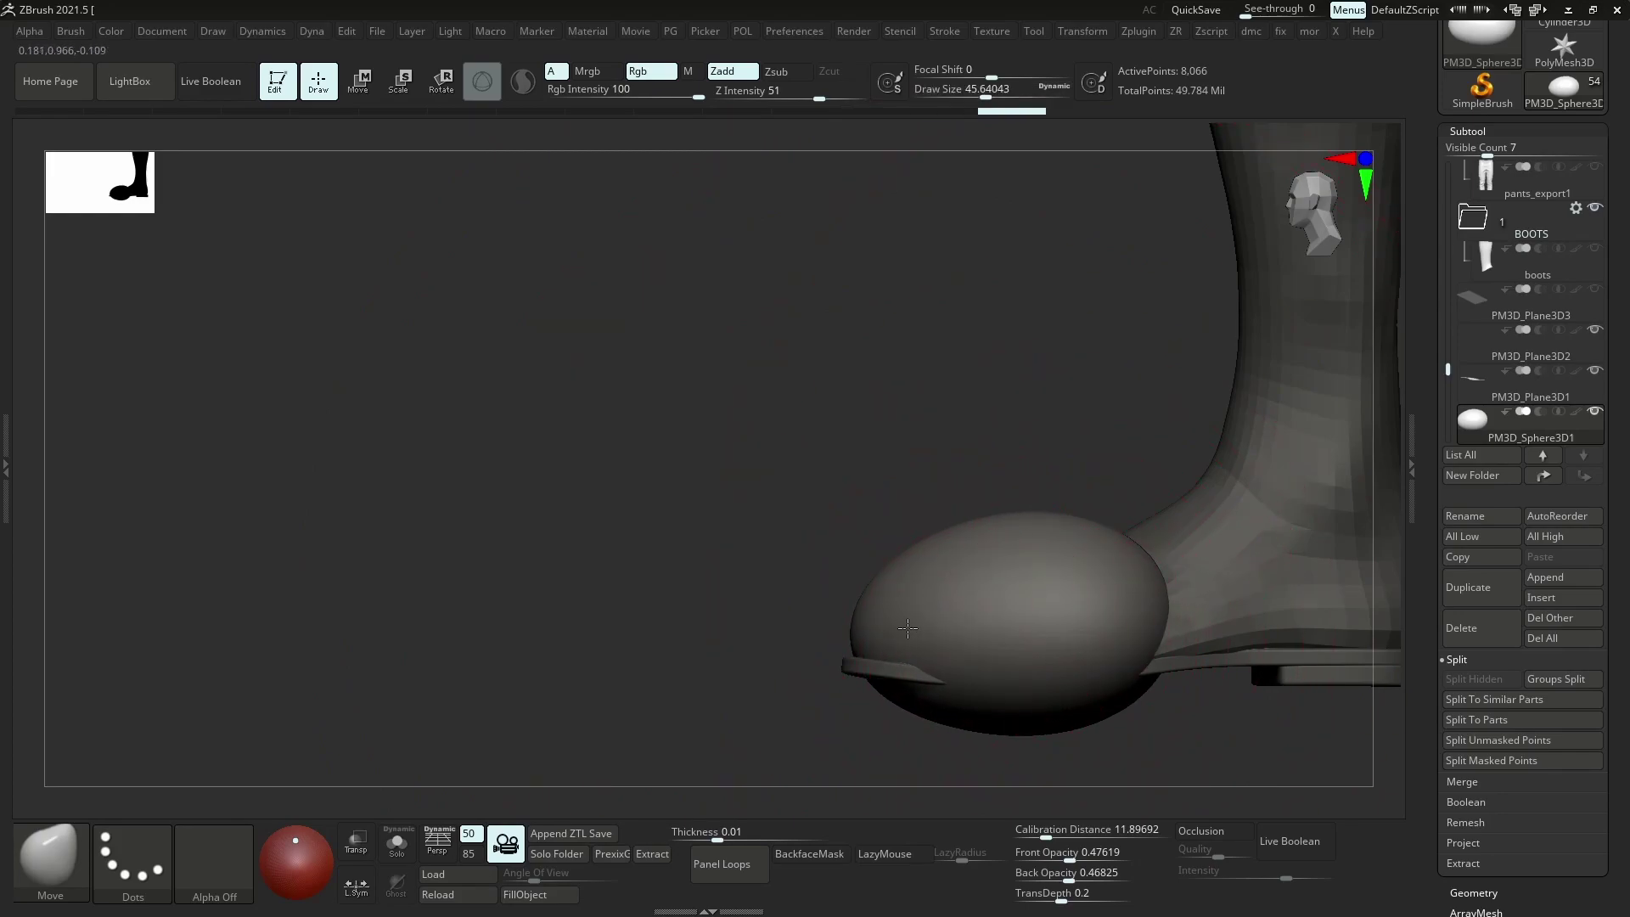
Duplicate the toe sphere and move the copy over the heel of the foot
{"action": "right_click_drag", "start_coordinate": [909, 627], "coordinate": [755, 630], "text": "alt"}
{"action": "left_click", "coordinate": [1485, 597]}
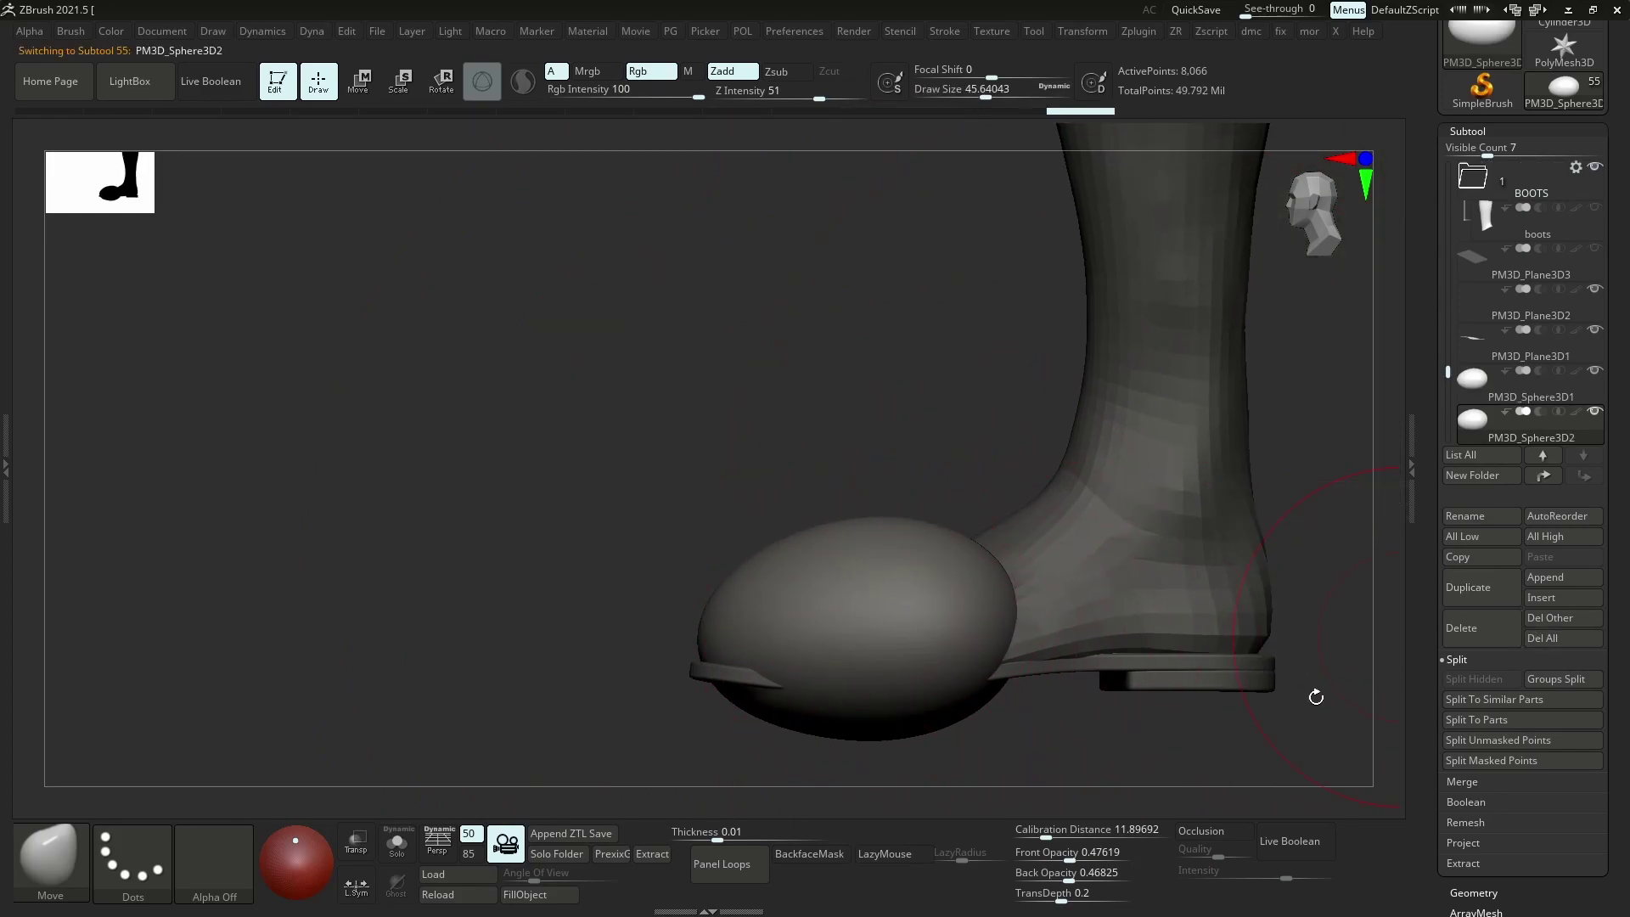
{"action": "key", "text": "w"}
{"action": "left_click_drag", "start_coordinate": [755, 597], "coordinate": [1097, 597]}
Mask the toe cap area on the front sphere and extract it as a separate mesh
{"action": "left_click", "coordinate": [874, 643]}
{"action": "key", "text": "b"}
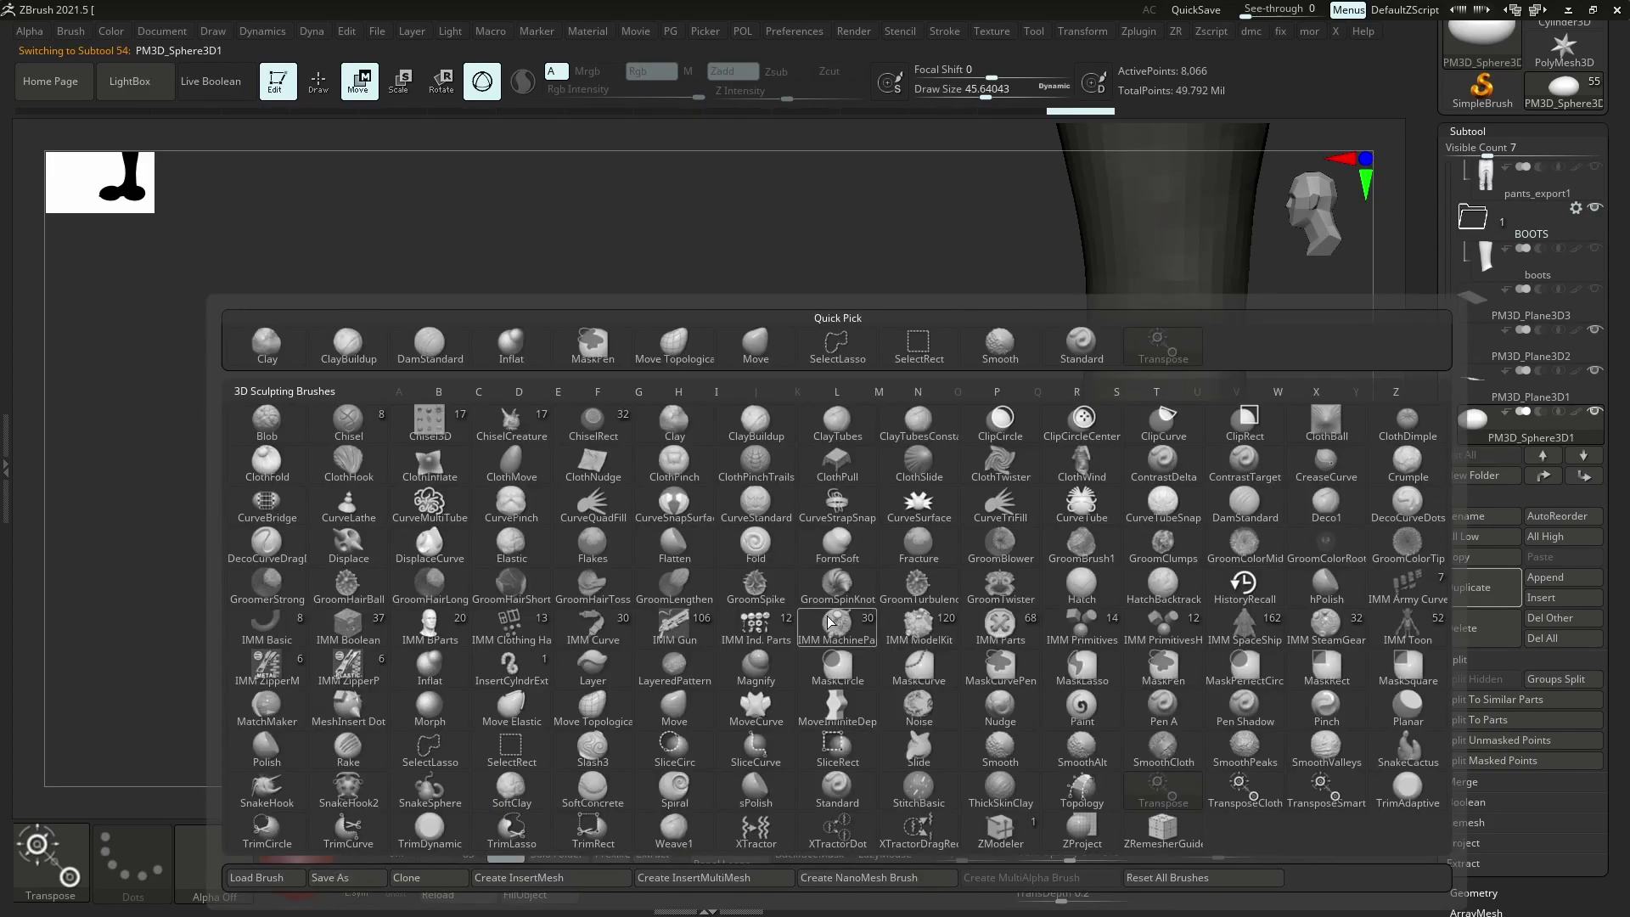
{"action": "key", "text": "m"}
{"action": "key", "text": "v"}
{"action": "left_click_drag", "start_coordinate": [858, 590], "coordinate": [857, 589]}
{"action": "left_click_drag", "start_coordinate": [864, 597], "coordinate": [790, 598], "text": "ctrl"}
{"action": "left_click_drag", "start_coordinate": [586, 441], "coordinate": [671, 501]}
{"action": "left_click_drag", "start_coordinate": [722, 501], "coordinate": [760, 505], "text": "ctrl"}
{"action": "left_click_drag", "start_coordinate": [543, 543], "coordinate": [730, 408]}
{"action": "left_click_drag", "start_coordinate": [646, 489], "coordinate": [607, 540], "text": "ctrl"}
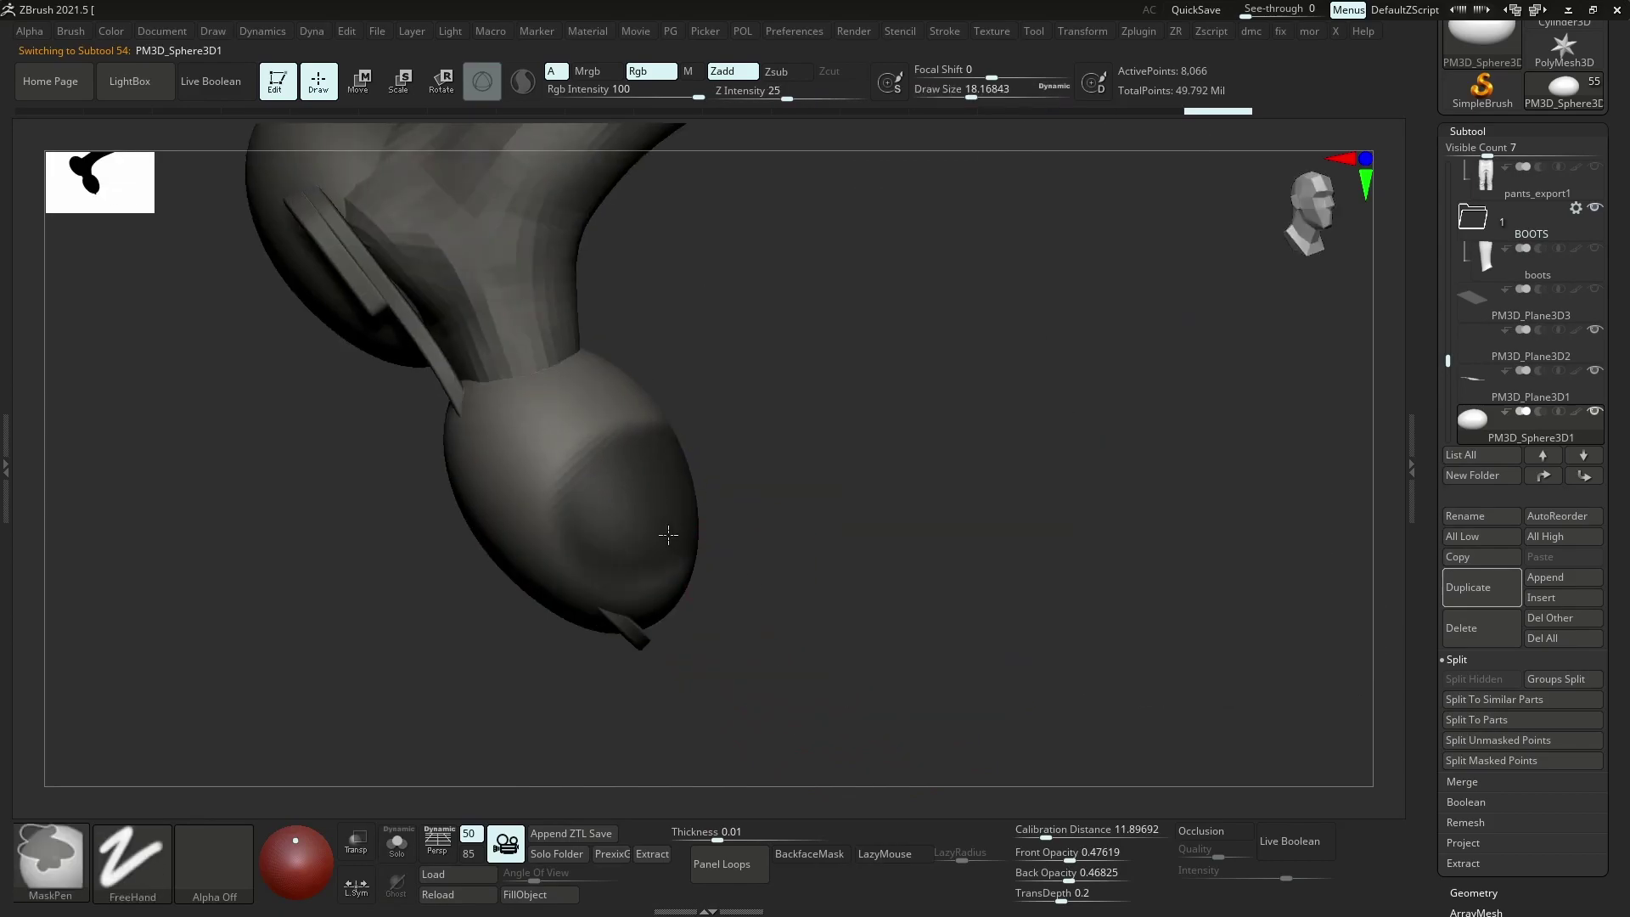
{"action": "left_click_drag", "start_coordinate": [858, 543], "coordinate": [743, 603]}
{"action": "left_click", "coordinate": [661, 850]}
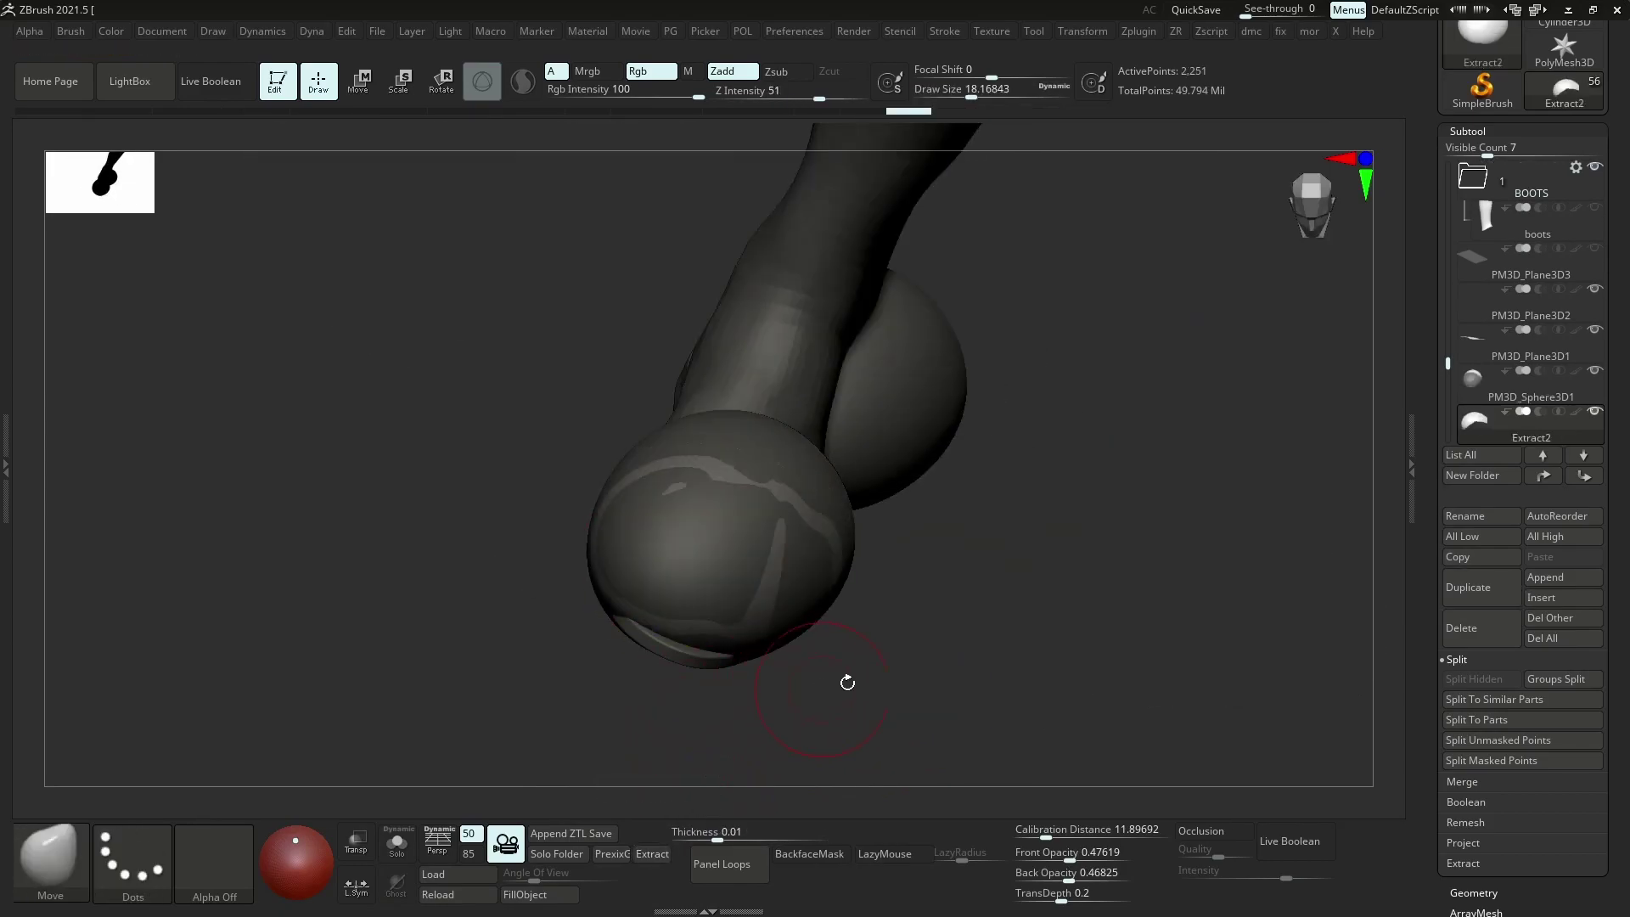
Isolate the original toe sphere, clear its mask and delete that subtool
{"action": "left_click", "coordinate": [1483, 388]}
{"action": "key", "text": "alt+s"}
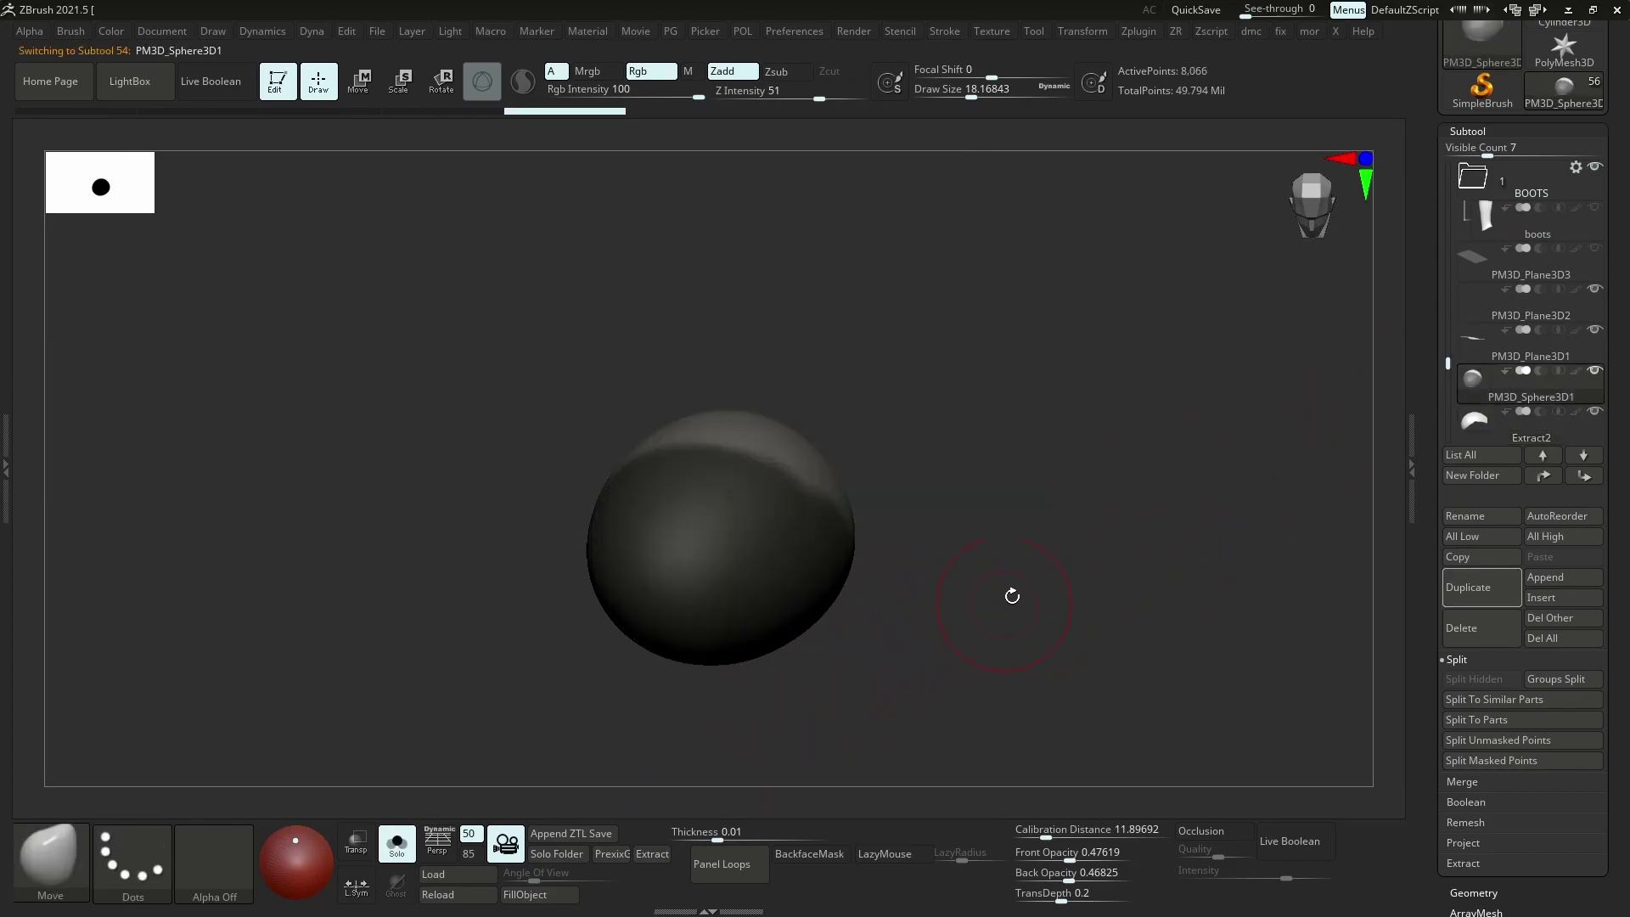
{"action": "left_click_drag", "start_coordinate": [1026, 590], "coordinate": [1041, 621], "text": "ctrl"}
{"action": "left_click", "coordinate": [1461, 628]}
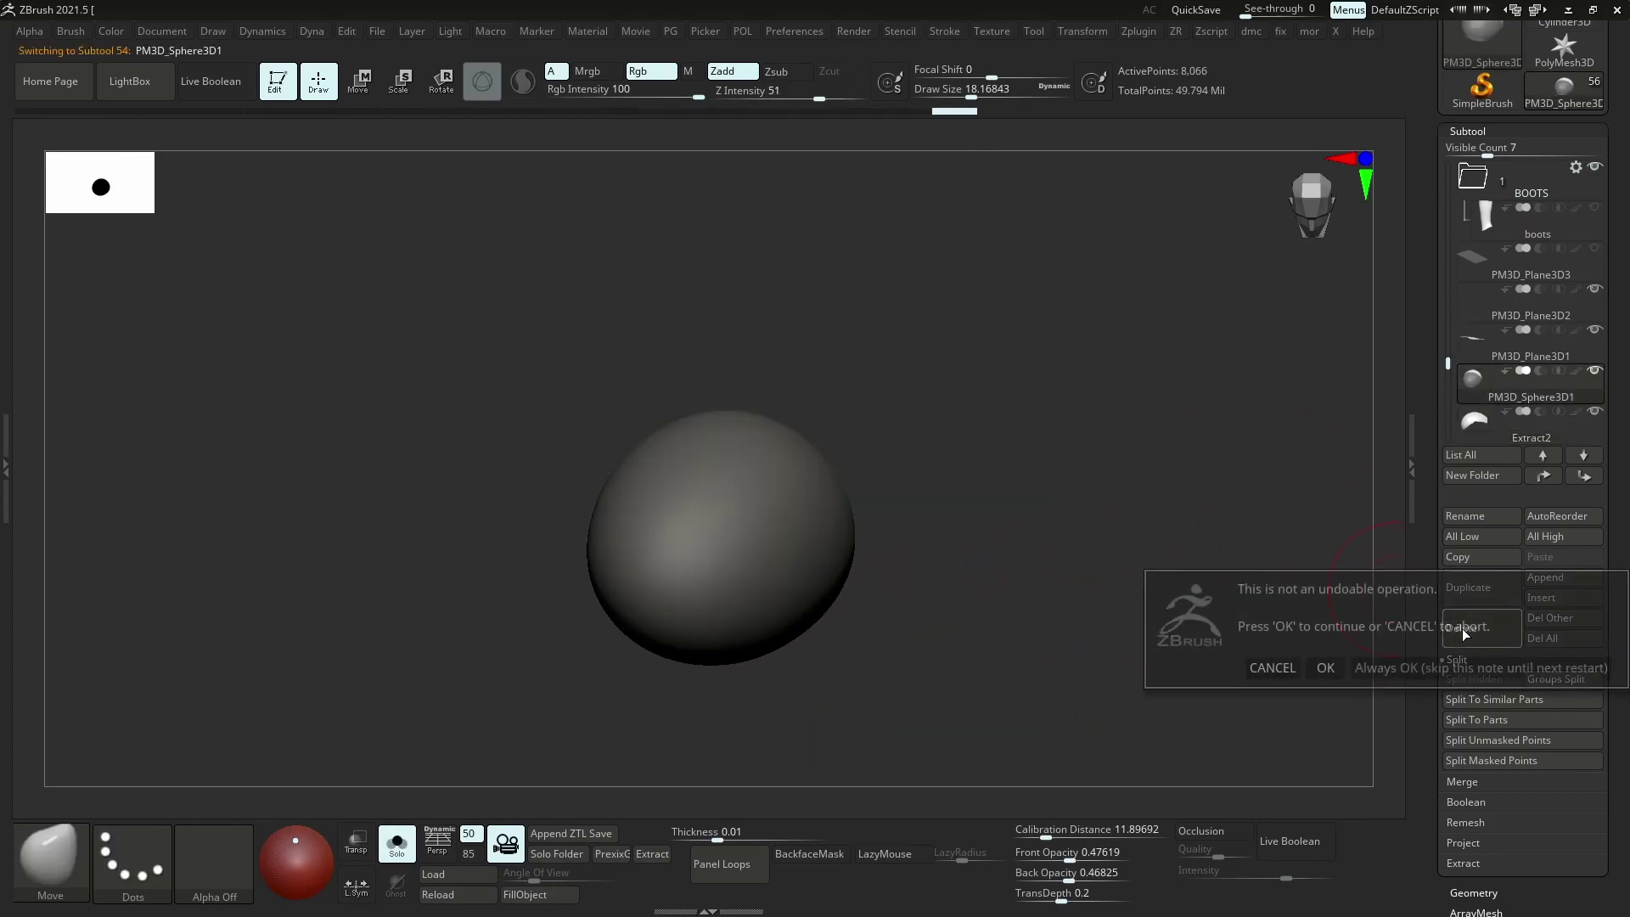
{"action": "left_click", "coordinate": [1327, 665]}
{"action": "key", "text": "alt+s"}
Retopologize the extracted toe cap repeatedly with ZRemesher, using Half and Adapt, for a coarse mesh
{"action": "right_click_drag", "start_coordinate": [738, 565], "coordinate": [662, 552], "text": "shift"}
{"action": "key", "text": "shift+f"}
{"action": "key", "text": "p"}
{"action": "right_click_drag", "start_coordinate": [786, 537], "coordinate": [839, 558]}
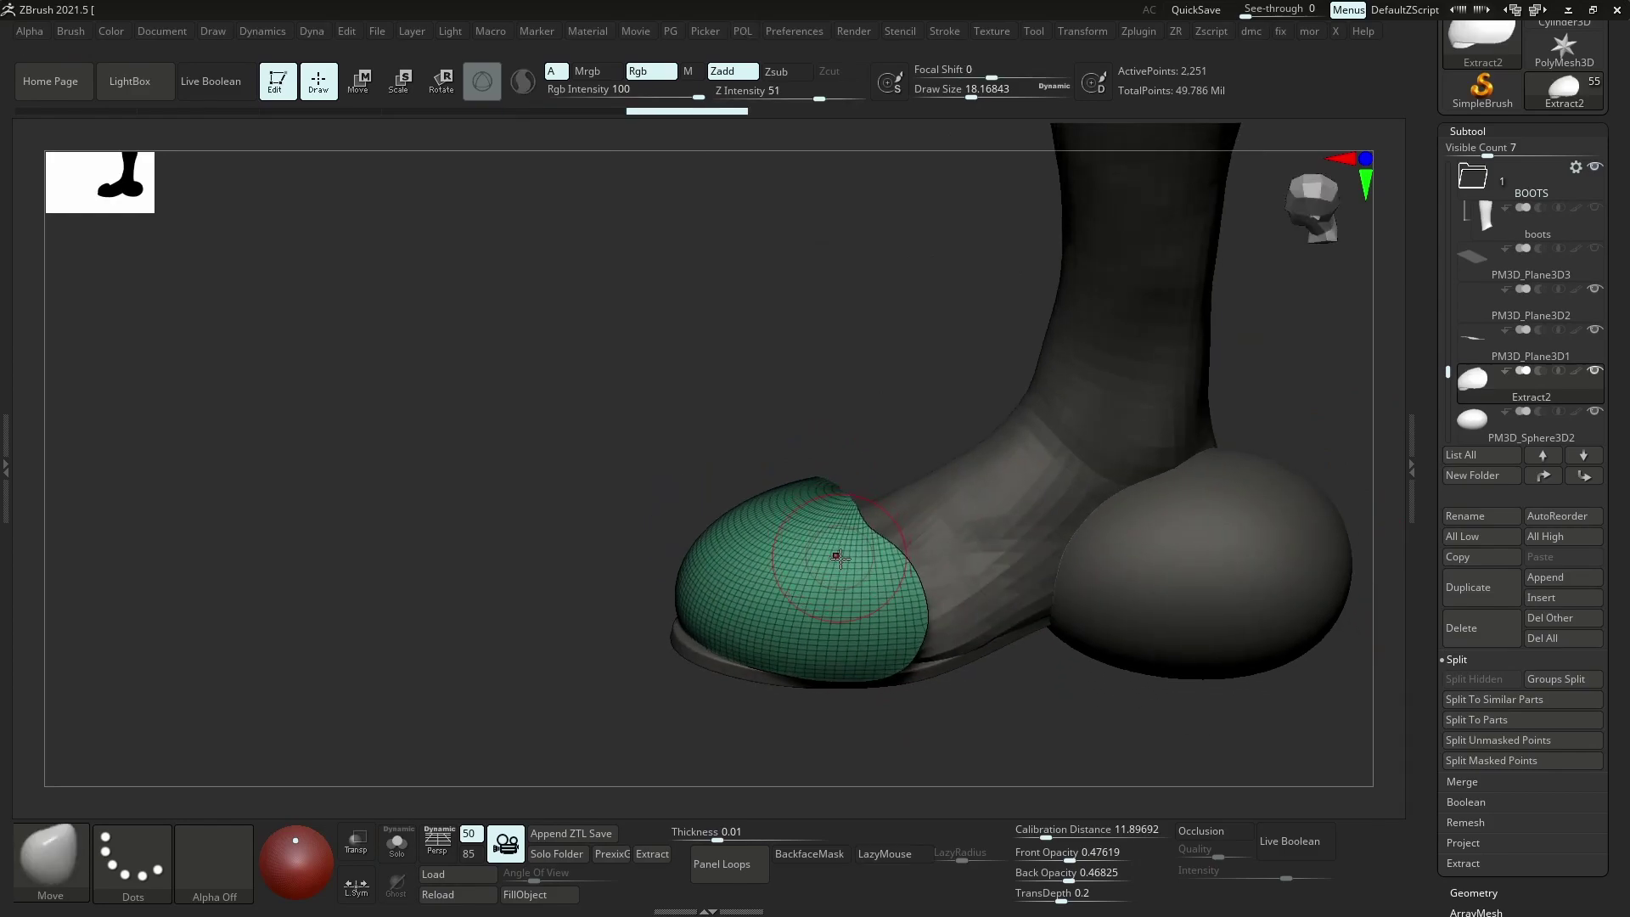
{"action": "key", "text": "z"}
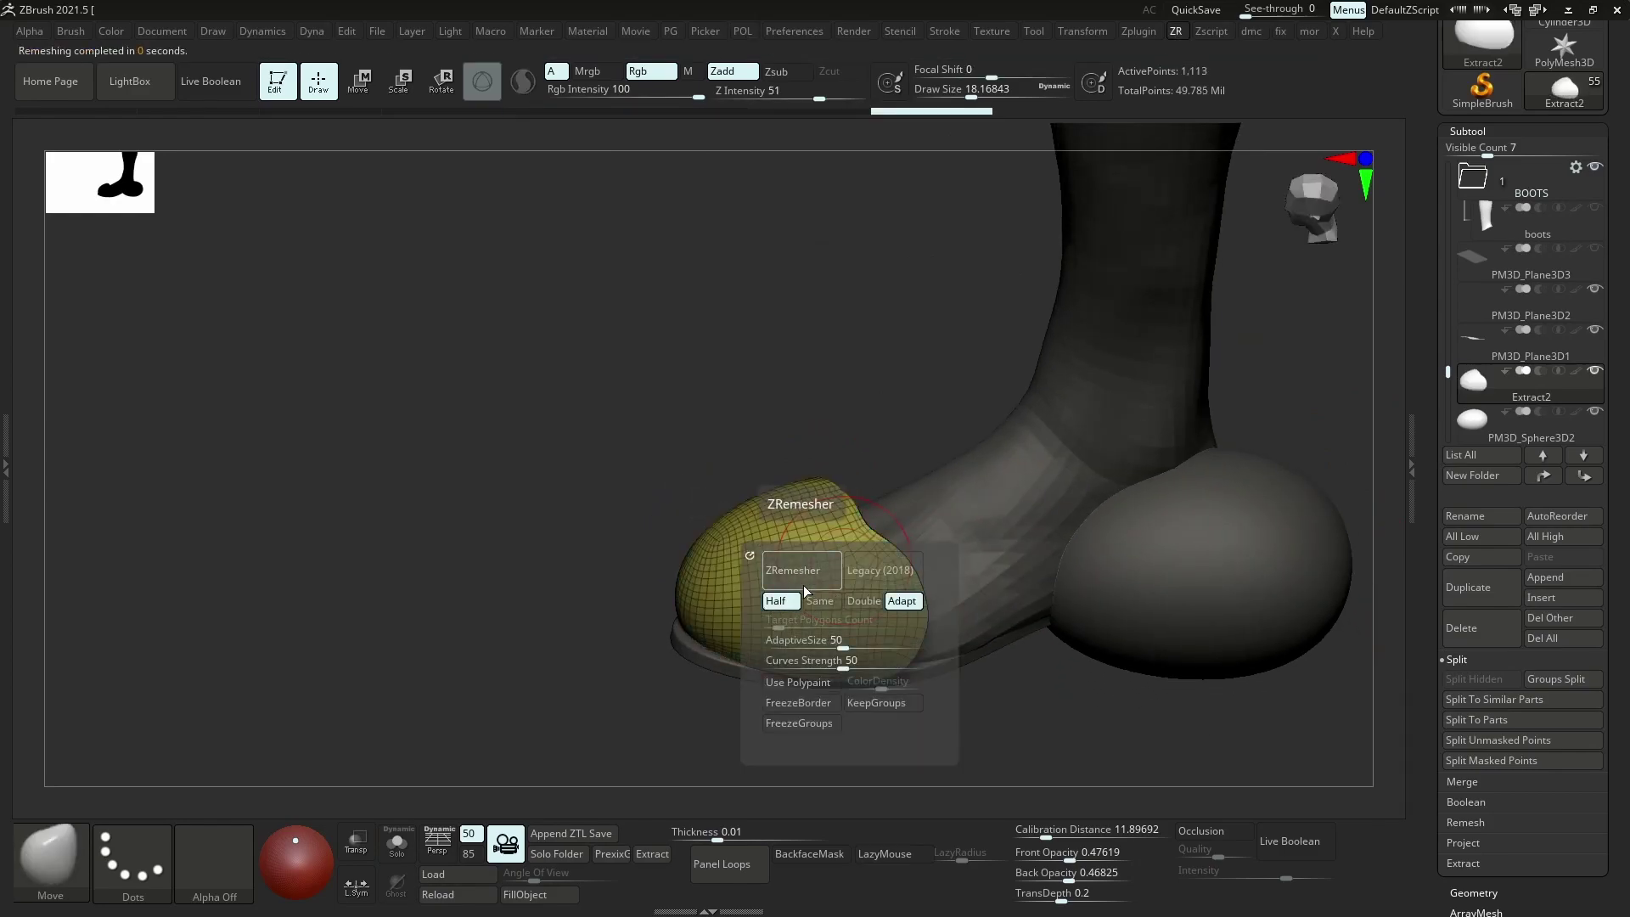
{"action": "left_click", "coordinate": [795, 578]}
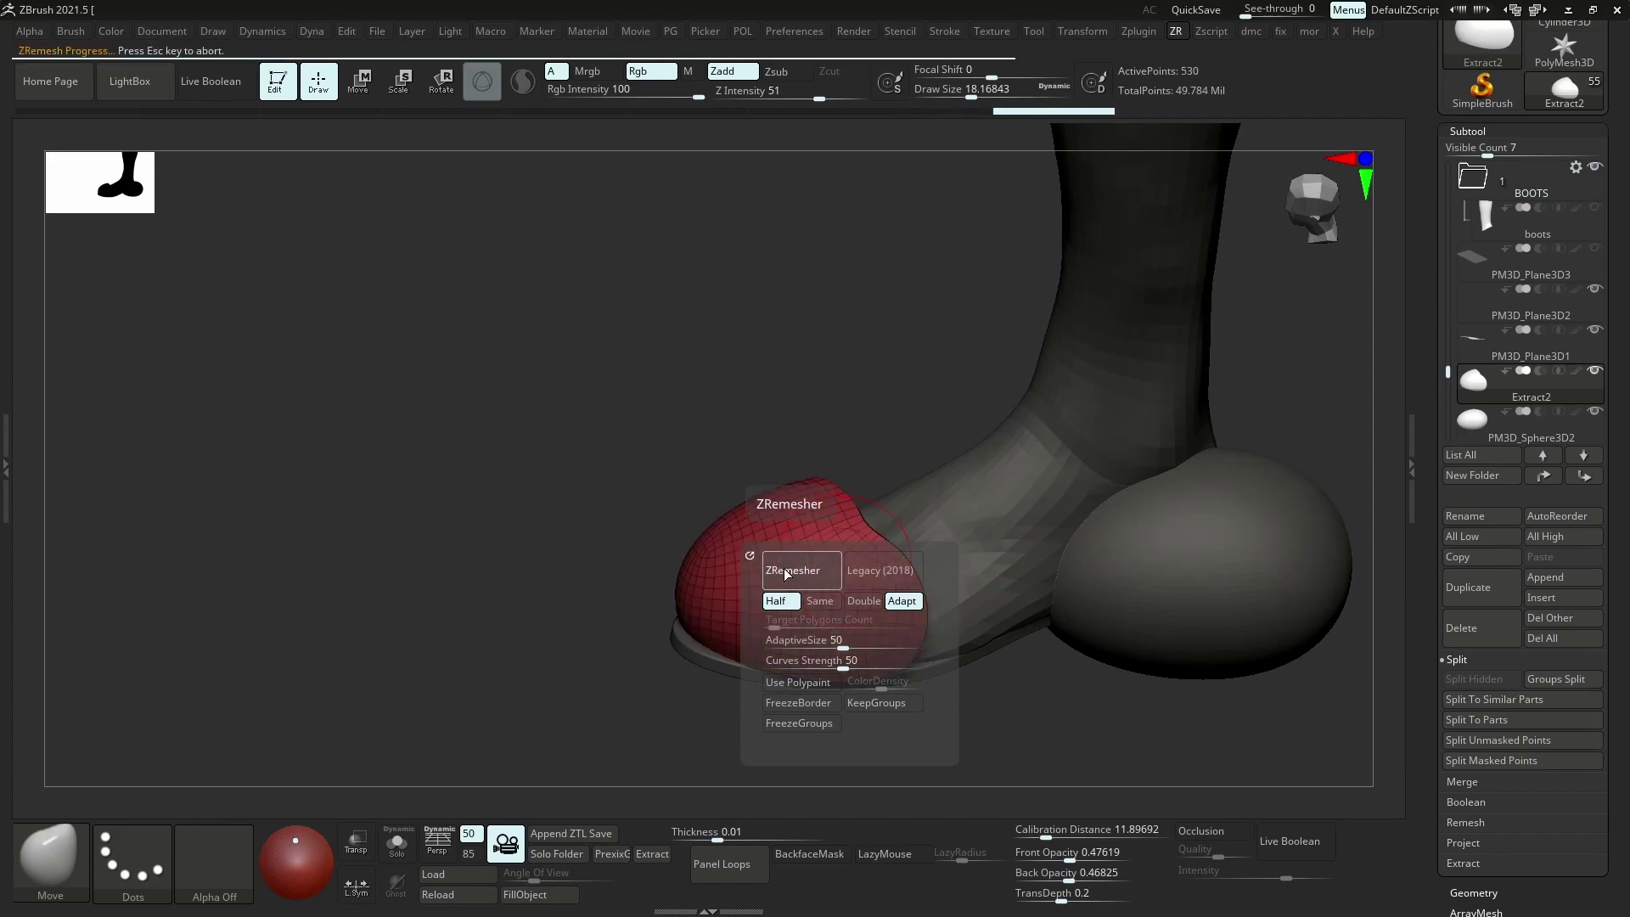
{"action": "key", "text": "z"}
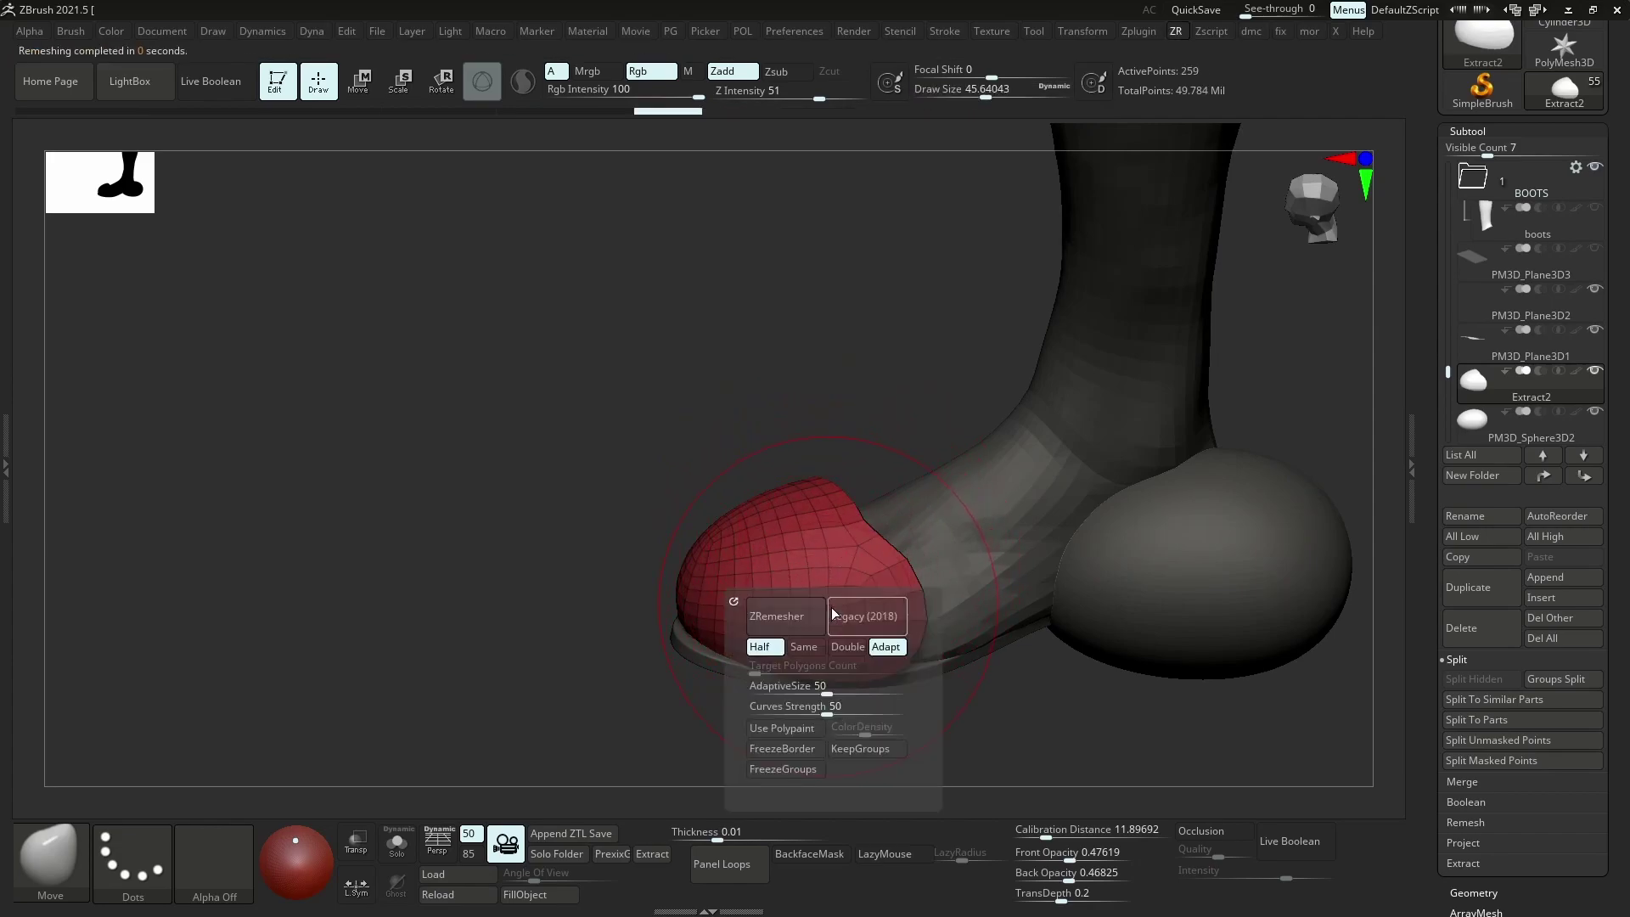
{"action": "left_click", "coordinate": [852, 611]}
{"action": "left_click", "coordinate": [778, 610]}
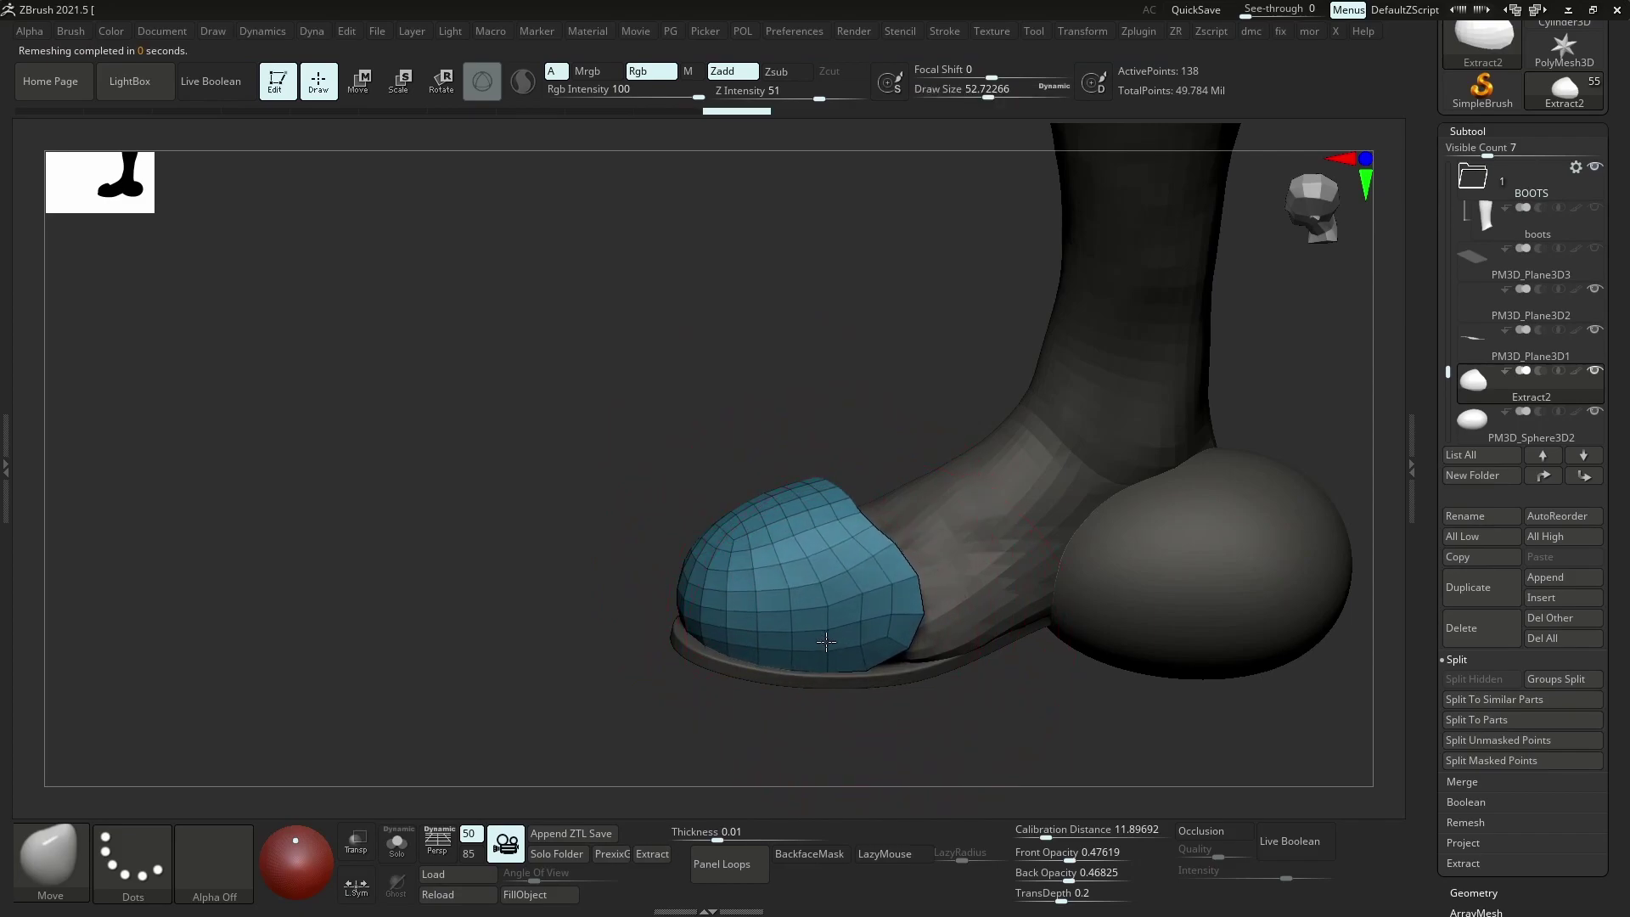
Reshape the toe cap's lower rear corner with the Move brush so it meets the sole
{"action": "right_click_drag", "start_coordinate": [824, 652], "coordinate": [821, 666]}
{"action": "key", "text": "s"}
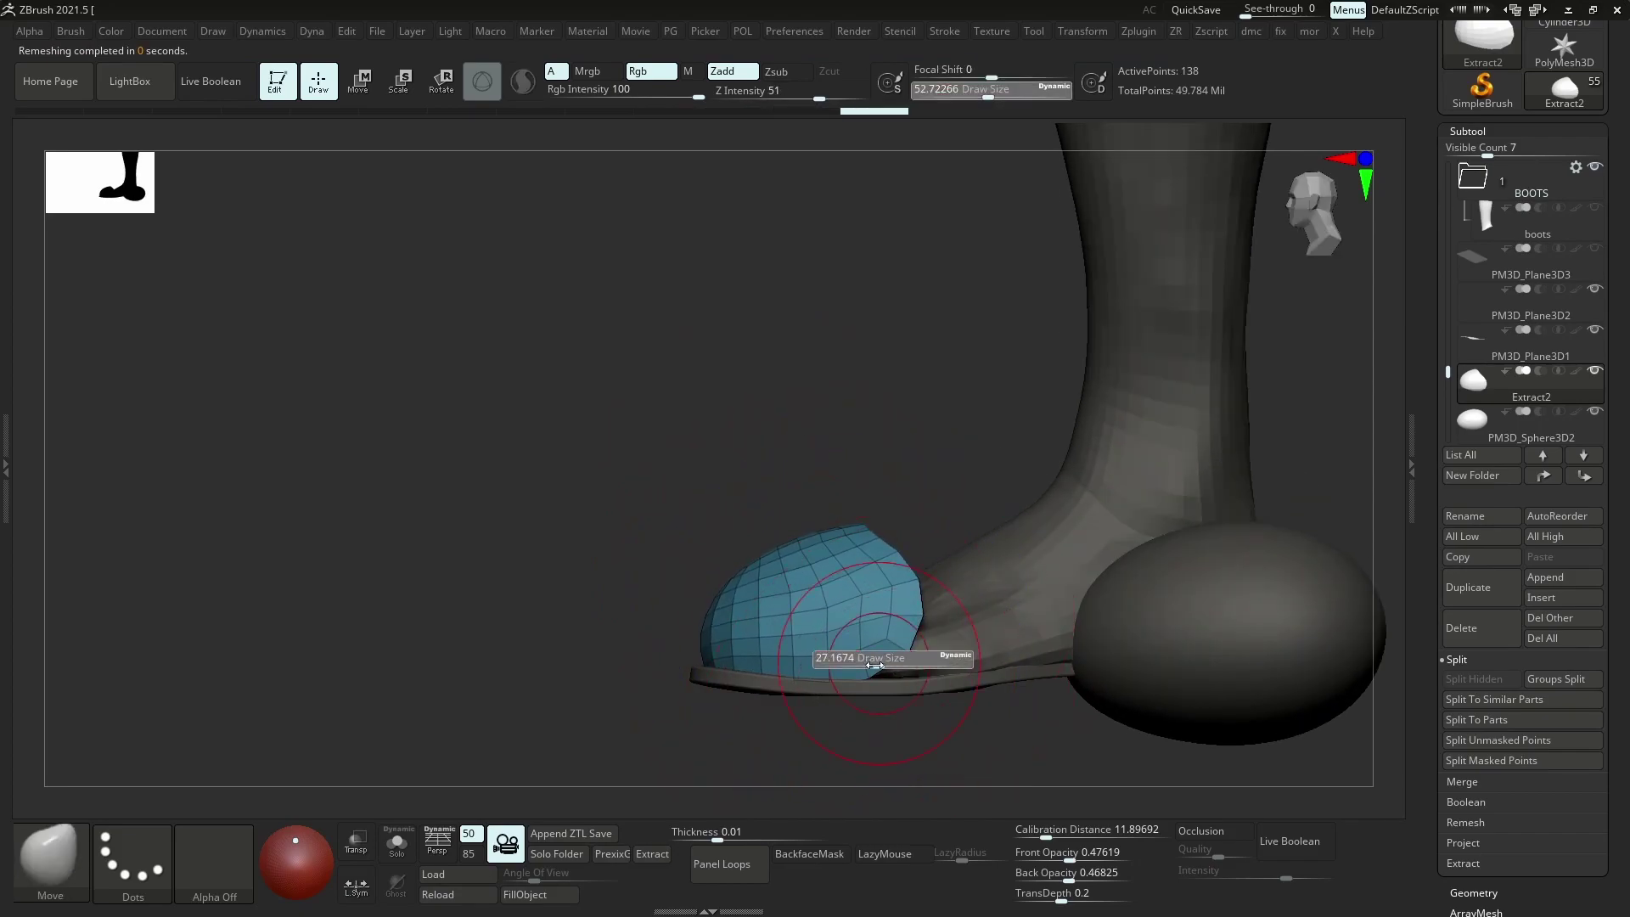
{"action": "left_click", "coordinate": [905, 657]}
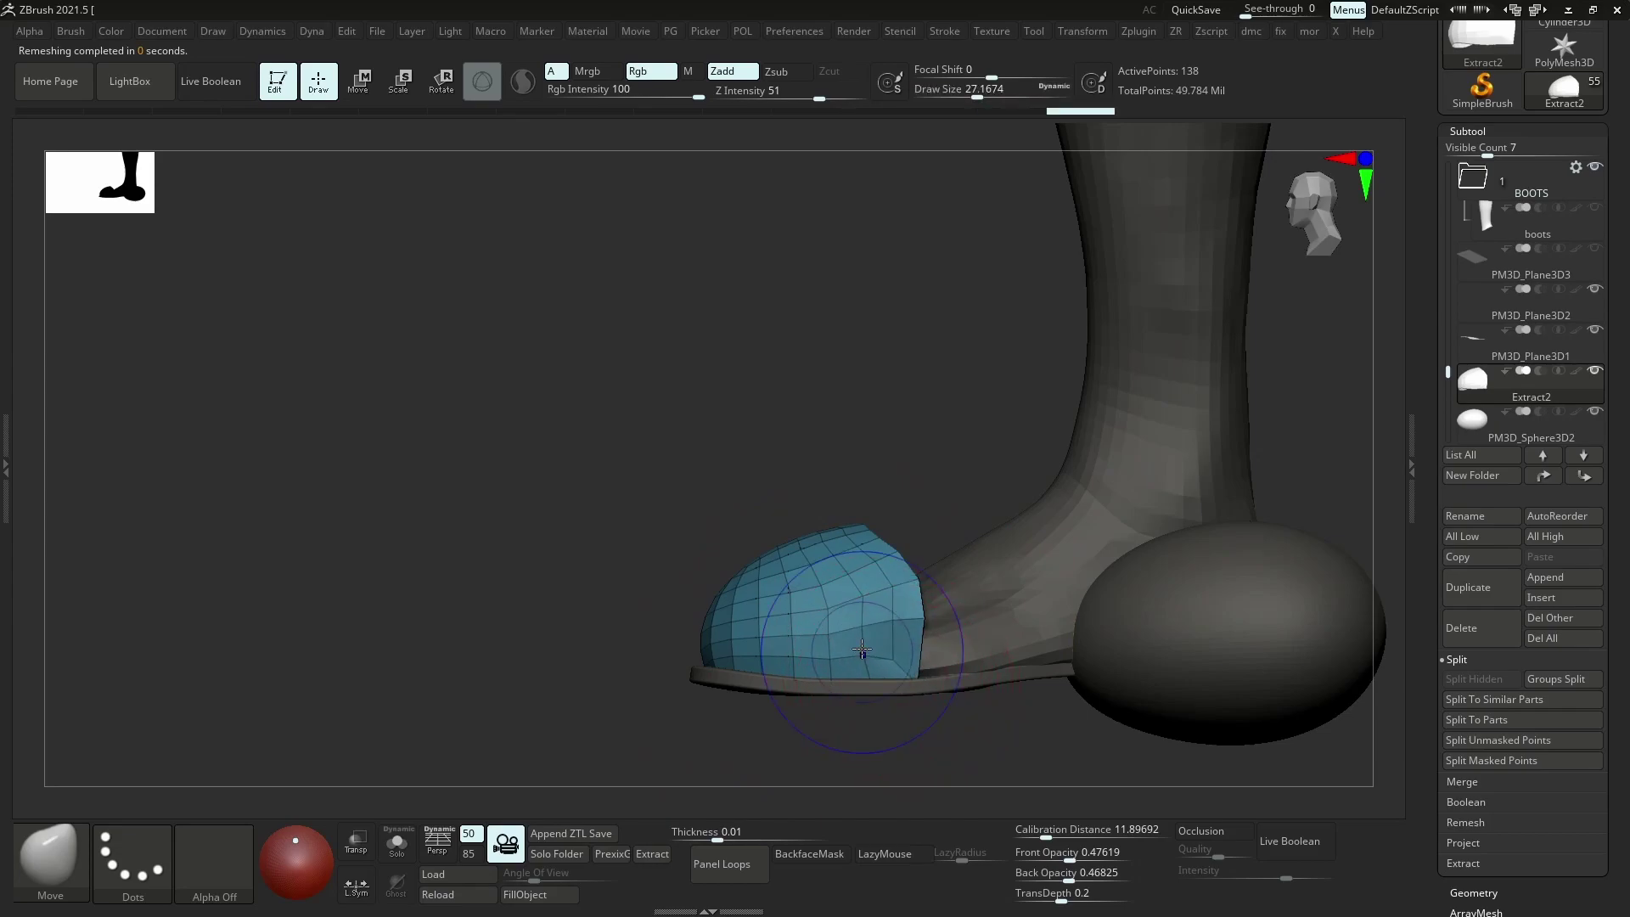
{"action": "mouse_move", "coordinate": [883, 587]}
{"action": "right_mouse_down"}
{"action": "mouse_move", "coordinate": [628, 658]}
{"action": "mouse_move", "coordinate": [677, 677]}
{"action": "mouse_move", "coordinate": [677, 653]}
{"action": "mouse_move", "coordinate": [623, 626]}
{"action": "mouse_move", "coordinate": [658, 671]}
{"action": "right_mouse_up"}
Hide the body subtool and reselect the toe cap in a side view
{"action": "left_click", "coordinate": [619, 530], "text": "alt"}
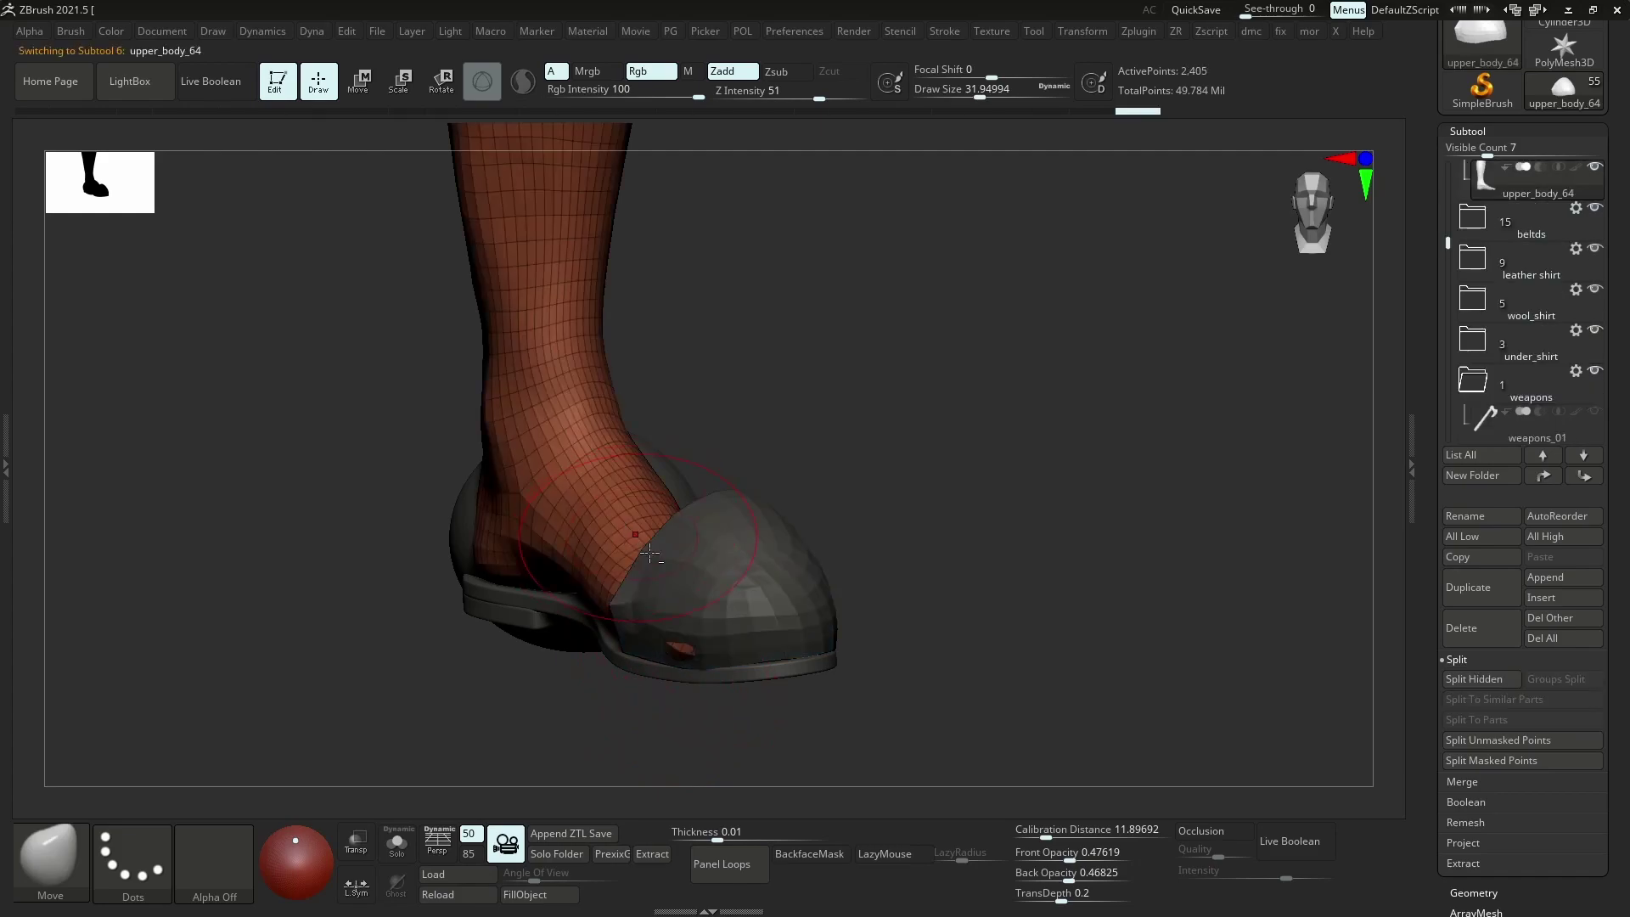
{"action": "left_click", "coordinate": [1596, 167]}
{"action": "left_click", "coordinate": [728, 602], "text": "alt"}
{"action": "right_click_drag", "start_coordinate": [729, 603], "coordinate": [605, 508]}
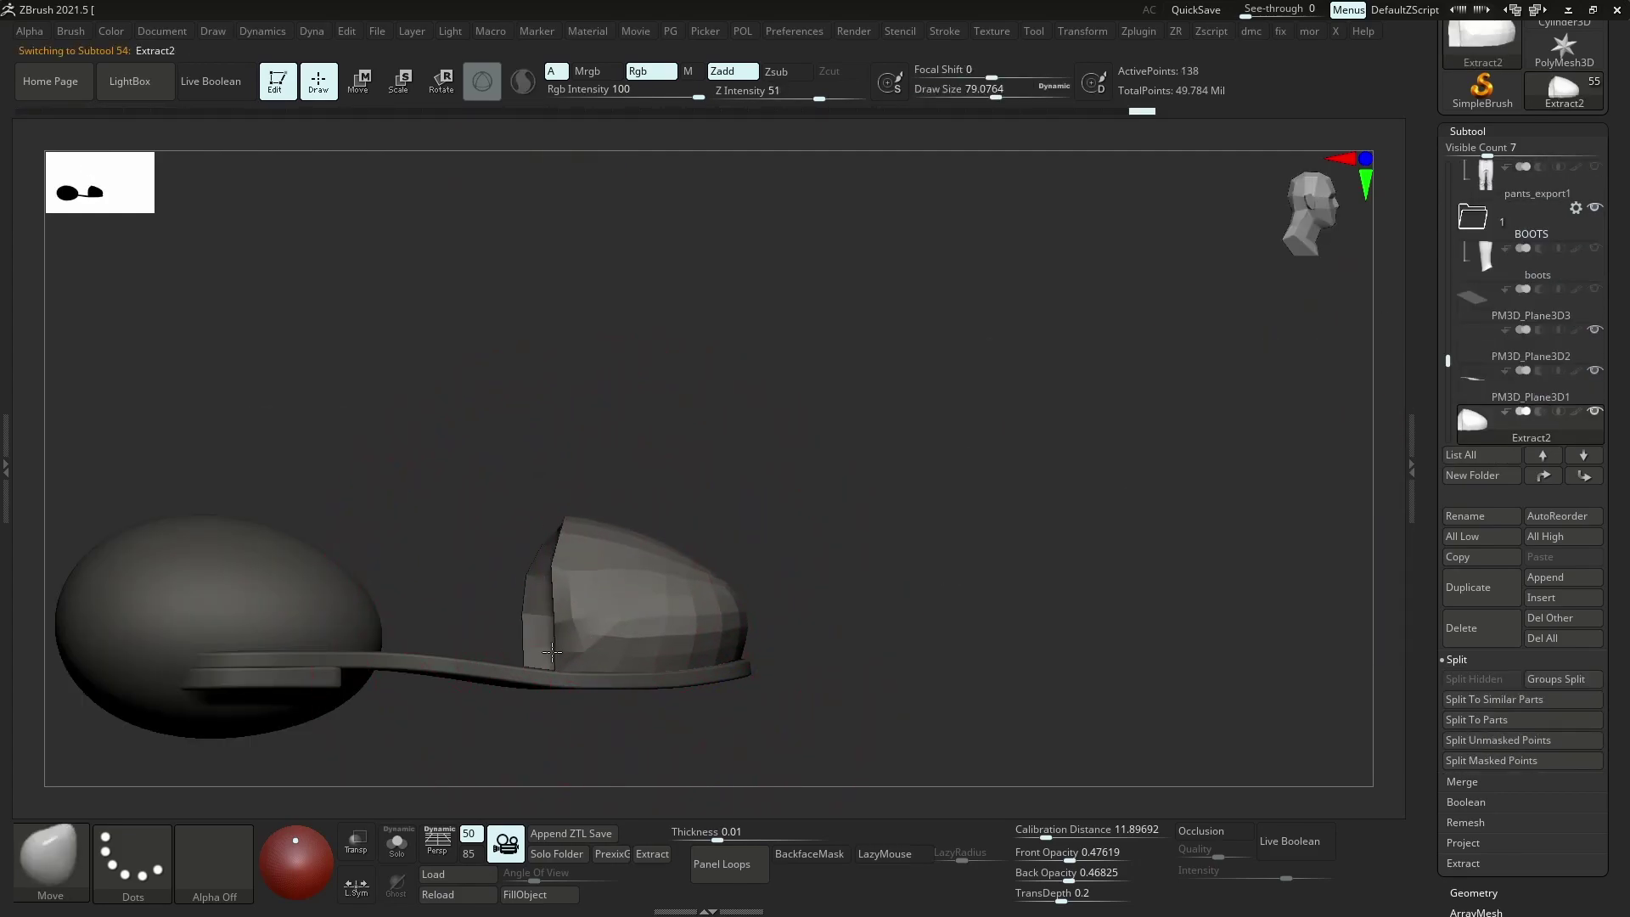
{"action": "left_click_drag", "start_coordinate": [556, 536], "coordinate": [473, 528]}
{"action": "key", "text": "ctrl+z"}
{"action": "key", "text": "ctrl+z"}
Mask the front of the toe cap and stretch its open rear end back toward the heel
{"action": "key", "text": "w"}
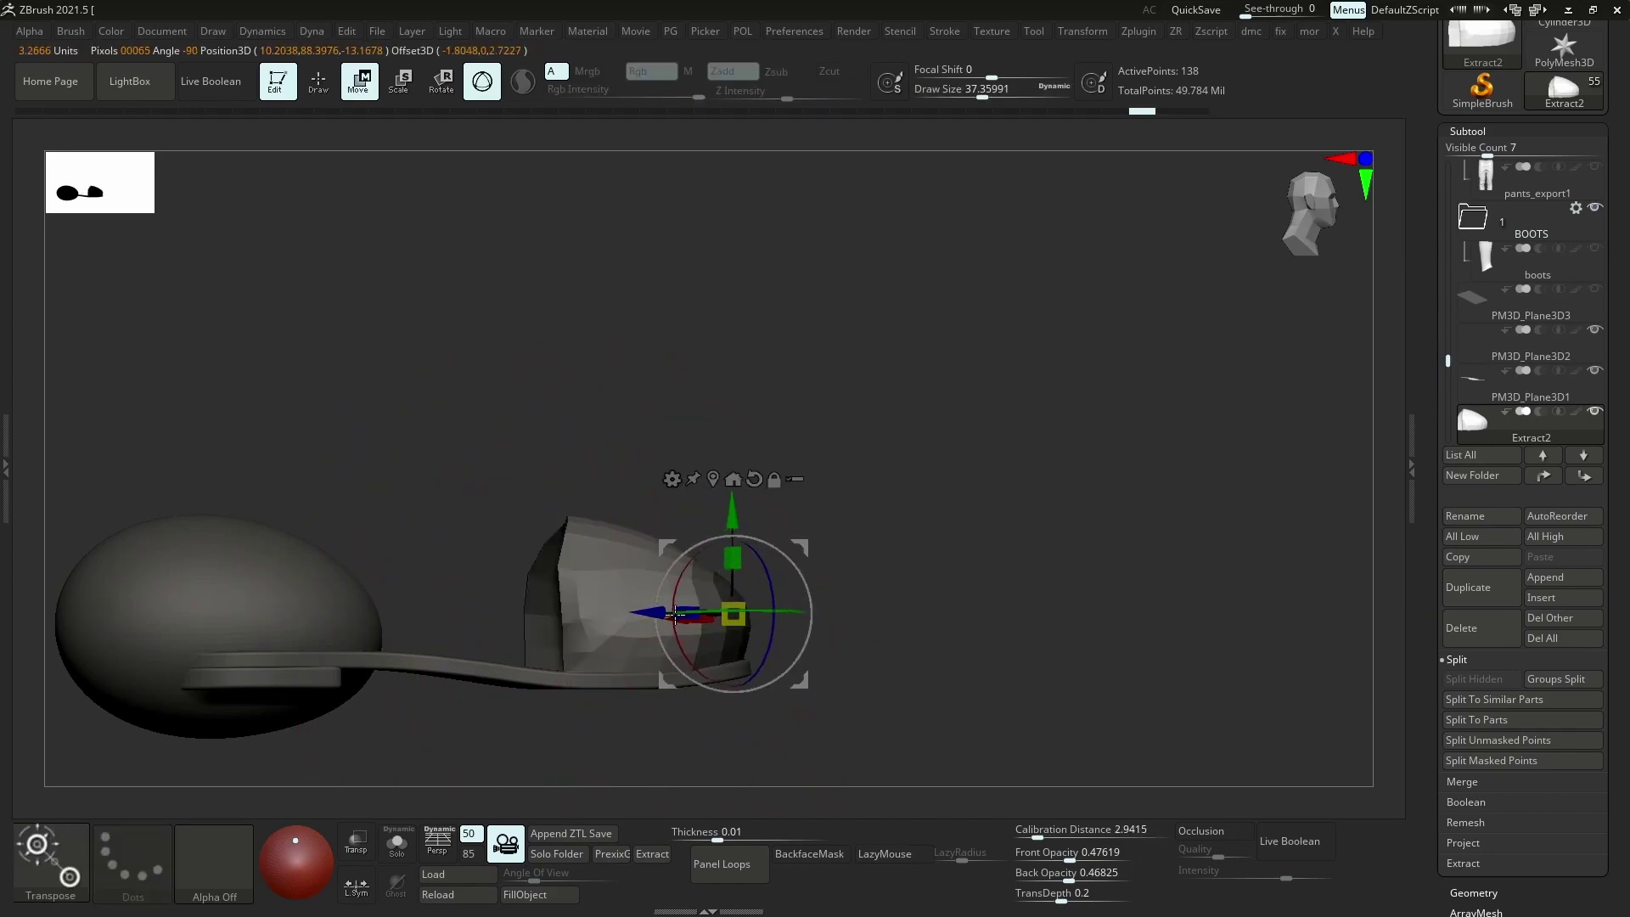
{"action": "key", "text": "y"}
{"action": "right_click_drag", "start_coordinate": [739, 442], "coordinate": [866, 477]}
{"action": "left_click_drag", "start_coordinate": [898, 484], "coordinate": [666, 742], "text": "ctrl"}
{"action": "left_click_drag", "start_coordinate": [720, 597], "coordinate": [407, 597]}
{"action": "left_click_drag", "start_coordinate": [570, 600], "coordinate": [557, 578]}
{"action": "left_click_drag", "start_coordinate": [769, 509], "coordinate": [789, 544], "text": "ctrl"}
Retopologize the stretched shoe upper with ZRemesher and display its polygroup wireframe for Move brush editing
{"action": "key", "text": "b"}
{"action": "key", "text": "m"}
{"action": "key", "text": "v"}
{"action": "key", "text": "z"}
{"action": "left_click", "coordinate": [731, 585]}
{"action": "left_click", "coordinate": [714, 562]}
{"action": "left_click", "coordinate": [714, 562]}
{"action": "key", "text": "f"}
{"action": "key", "text": "f"}
{"action": "key", "text": "f"}
{"action": "key", "text": "f"}
{"action": "key", "text": "shift+f"}
Smooth the shoe upper and pull its lower edge down toward the sole in side view
{"action": "left_click_drag", "start_coordinate": [977, 569], "coordinate": [816, 578], "text": "shift"}
{"action": "left_click_drag", "start_coordinate": [790, 580], "coordinate": [705, 581], "text": "shift"}
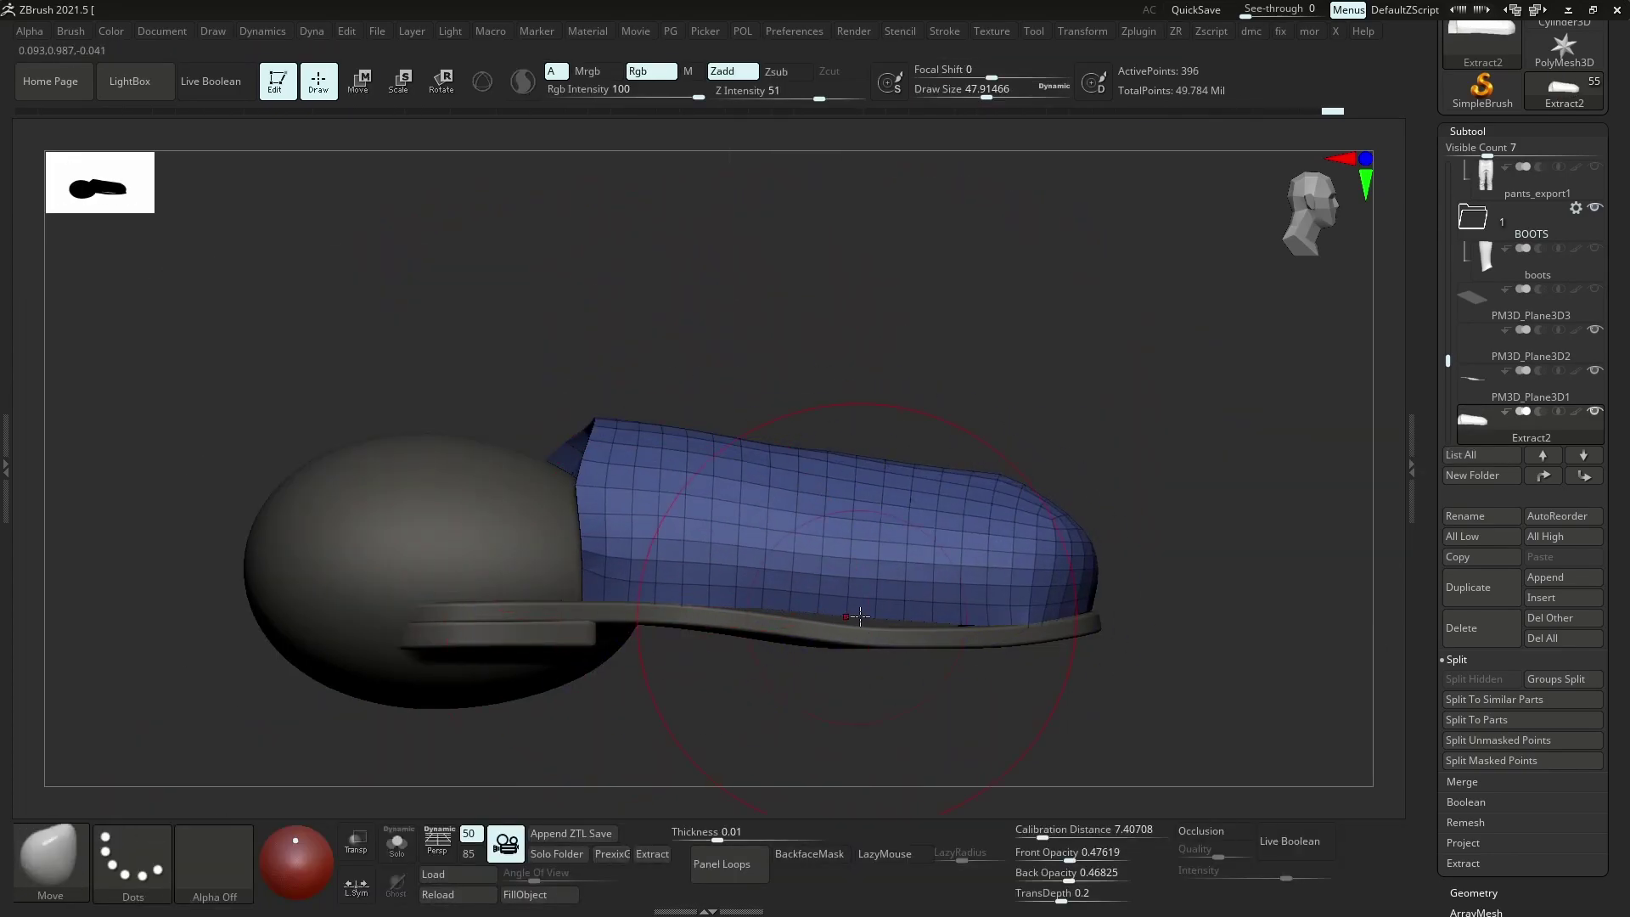
{"action": "left_click_drag", "start_coordinate": [856, 617], "coordinate": [859, 631]}
Hide the sphere subtool and turn off the wireframe display on the shoe upper
{"action": "right_click_drag", "start_coordinate": [951, 611], "coordinate": [840, 586], "text": "alt"}
{"action": "scroll", "coordinate": [1579, 379], "scroll_direction": "down", "scroll_amount": 2}
{"action": "left_click", "coordinate": [1595, 372]}
{"action": "right_click_drag", "start_coordinate": [948, 591], "coordinate": [807, 645]}
{"action": "key", "text": "shift+f"}
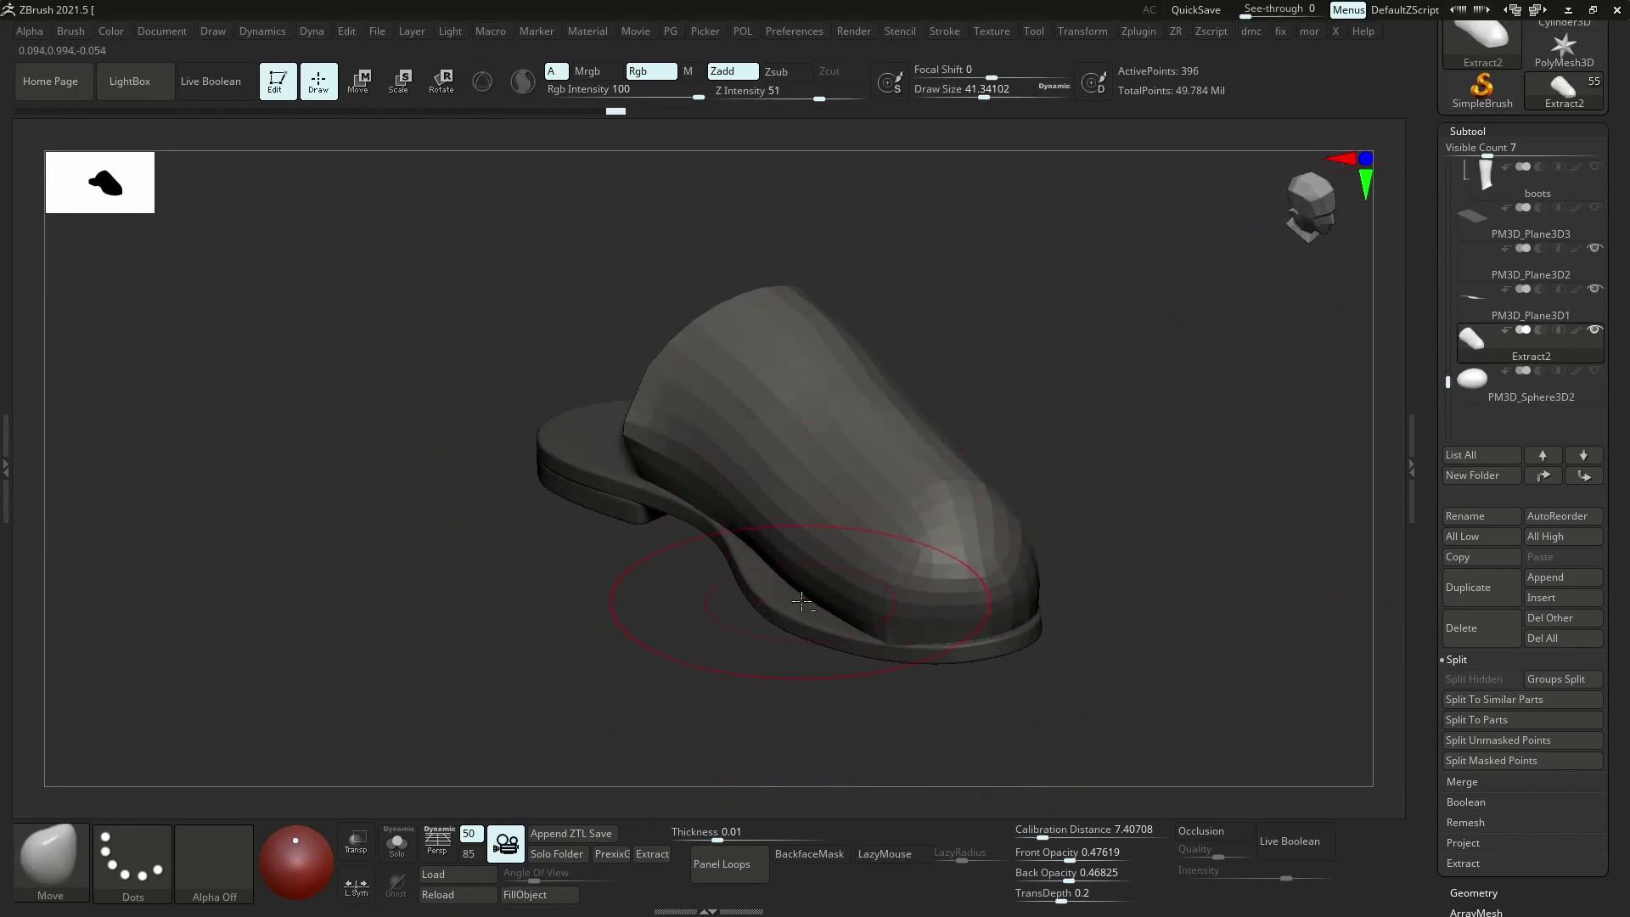
Pull the upper's lower edge around the toe out to the sole's outline and smooth that area
{"action": "key", "text": "s"}
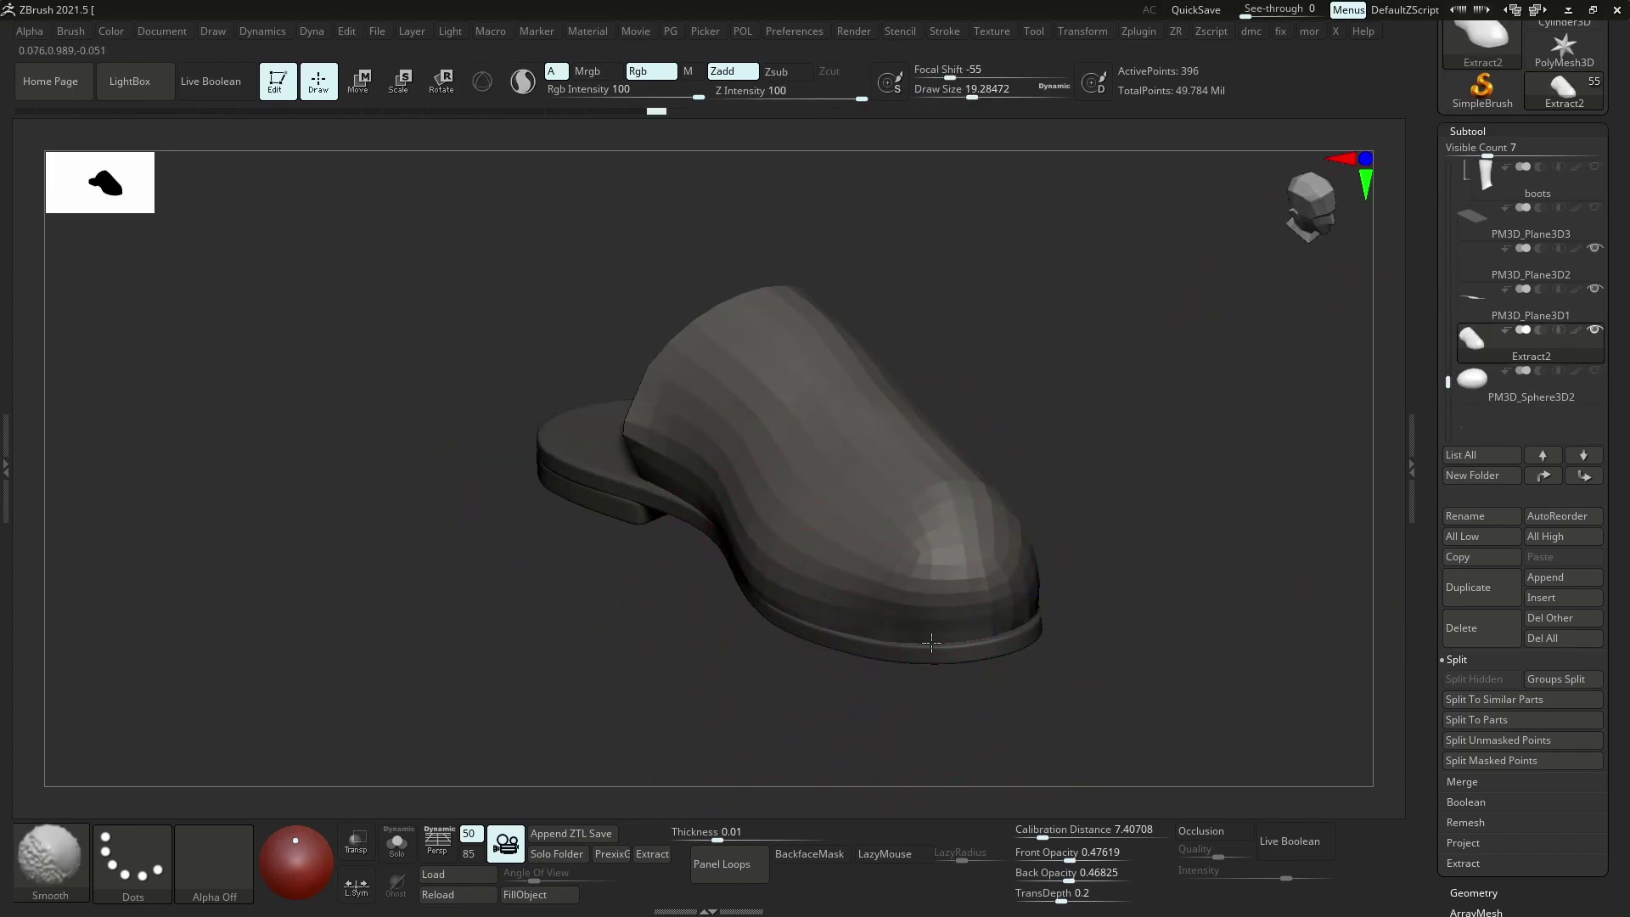
{"action": "key", "text": "bracketleft"}
{"action": "key", "text": "p"}
{"action": "left_click", "coordinate": [923, 663]}
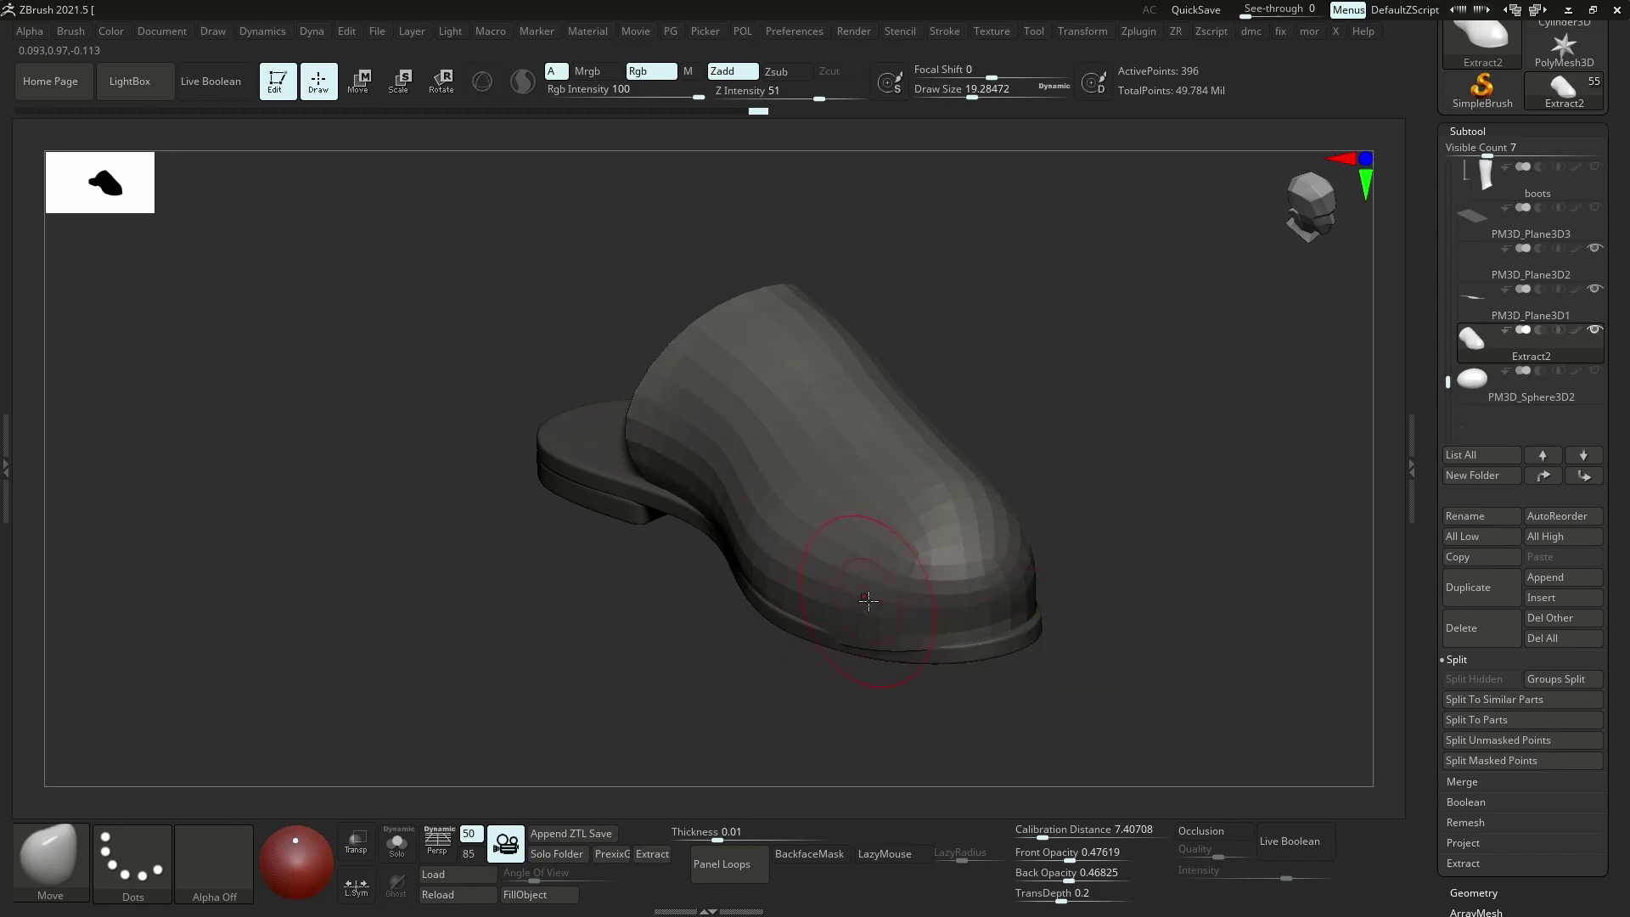
{"action": "left_click_drag", "start_coordinate": [880, 651], "coordinate": [900, 643], "text": "shift"}
{"action": "left_click_drag", "start_coordinate": [883, 641], "coordinate": [816, 619], "text": "shift"}
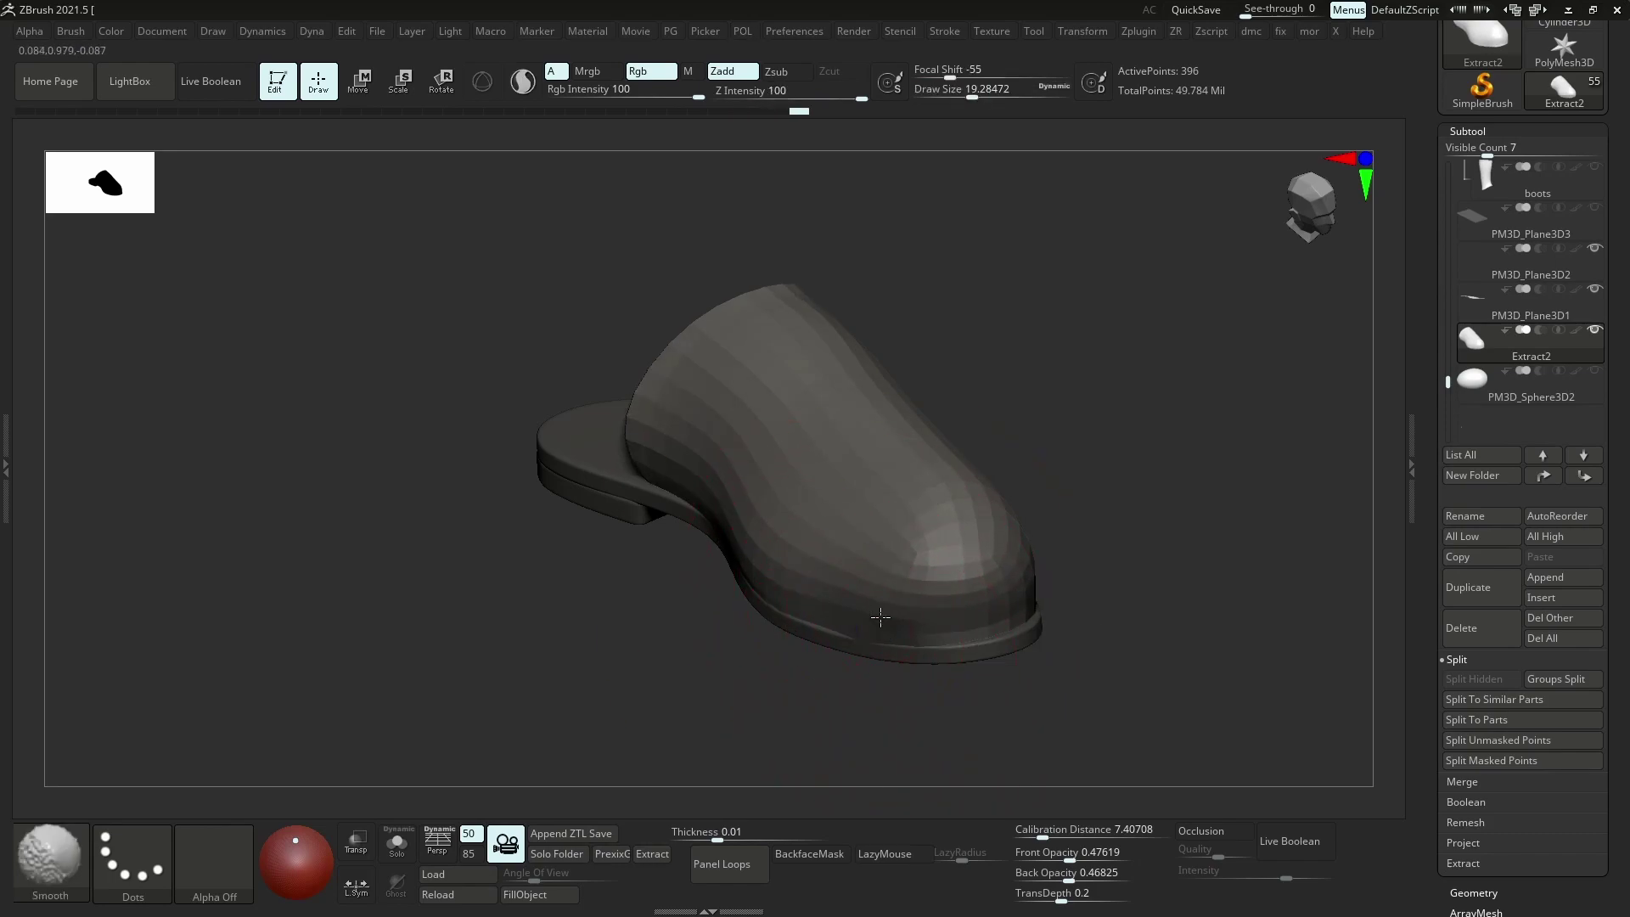
Fit the upper's lower edge to the sole at the toe tip and along the opposite rear side
{"action": "right_click_drag", "start_coordinate": [815, 619], "coordinate": [905, 643]}
{"action": "left_click_drag", "start_coordinate": [1031, 633], "coordinate": [1040, 648]}
{"action": "right_click_drag", "start_coordinate": [1134, 628], "coordinate": [970, 642], "text": "alt"}
{"action": "key", "text": "shift+f"}
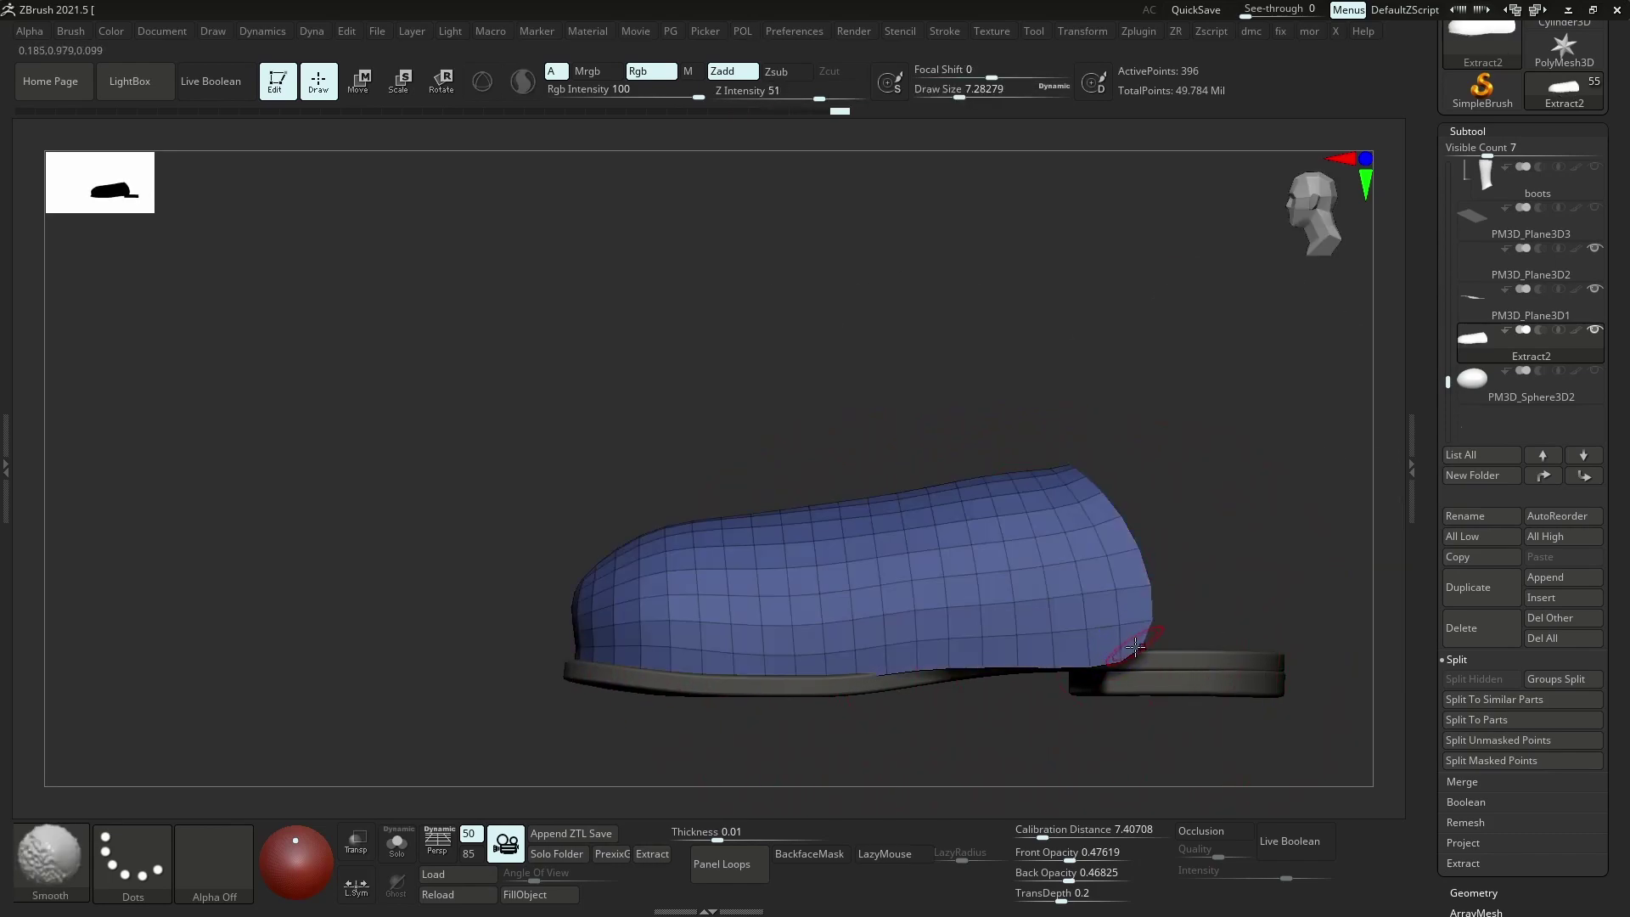
{"action": "key", "text": "bracketright"}
{"action": "left_click_drag", "start_coordinate": [1146, 663], "coordinate": [1138, 646]}
{"action": "left_click_drag", "start_coordinate": [978, 660], "coordinate": [983, 649]}
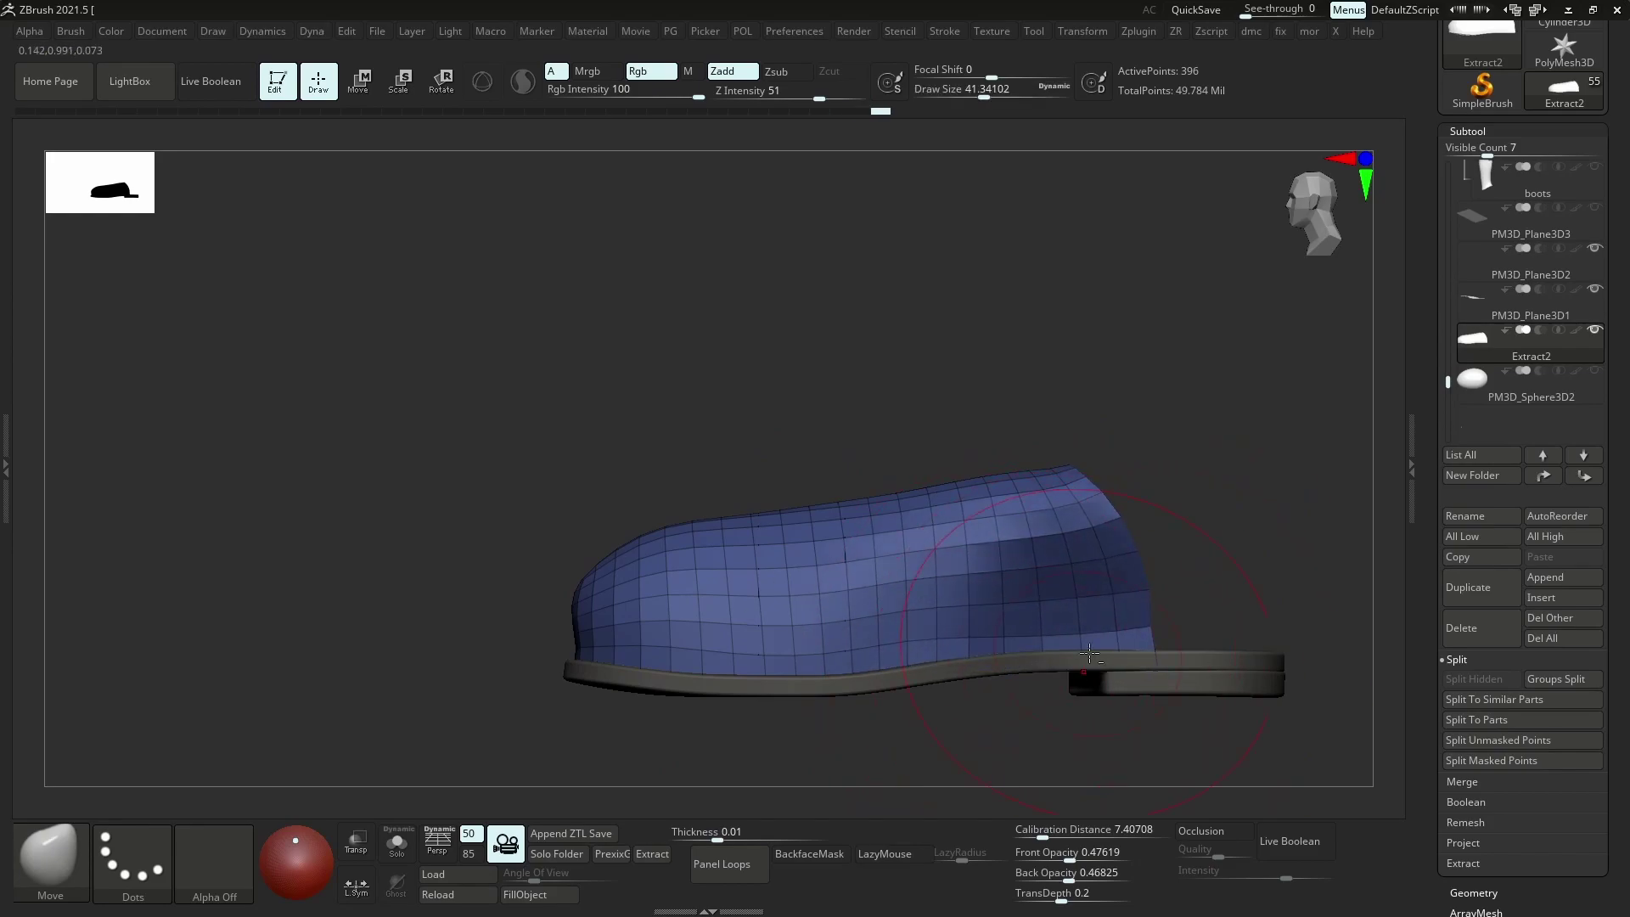
Smooth the top and edge of the upper's rear opening
{"action": "right_click_drag", "start_coordinate": [989, 626], "coordinate": [1037, 645]}
{"action": "mouse_move", "coordinate": [1062, 484]}
{"action": "left_mouse_down", "text": "shift"}
{"action": "mouse_move", "coordinate": [1005, 473]}
{"action": "mouse_move", "coordinate": [1086, 466]}
{"action": "mouse_move", "coordinate": [1052, 505]}
{"action": "mouse_move", "coordinate": [1176, 573]}
{"action": "left_mouse_up", "text": "shift"}
{"action": "key", "text": "p"}
{"action": "key", "text": "p"}
{"action": "left_click", "coordinate": [1130, 496]}
{"action": "right_click_drag", "start_coordinate": [1045, 628], "coordinate": [976, 607], "text": "shift"}
{"action": "key", "text": "bracketleft"}
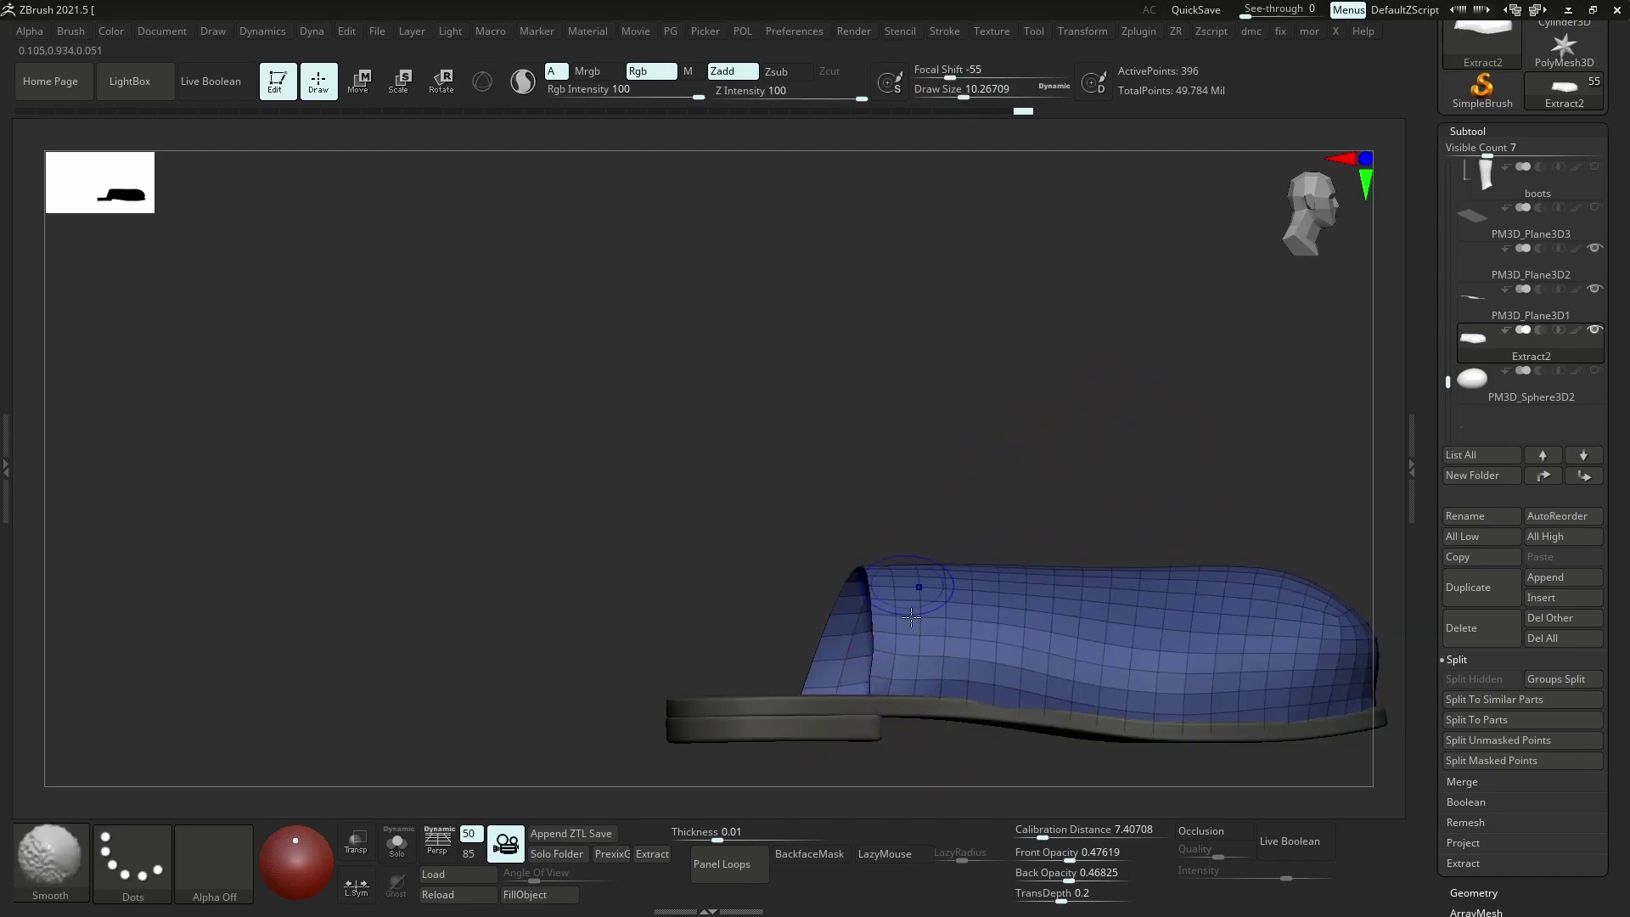
Pull the upper's lower side edge onto the sole and smooth beside the rear opening
{"action": "left_click_drag", "start_coordinate": [1019, 708], "coordinate": [1019, 717]}
{"action": "right_click_drag", "start_coordinate": [1019, 717], "coordinate": [986, 679], "text": "shift"}
{"action": "key", "text": "s"}
{"action": "mouse_move", "coordinate": [879, 590]}
{"action": "left_mouse_down", "text": "shift"}
{"action": "mouse_move", "coordinate": [491, 556]}
{"action": "mouse_move", "coordinate": [899, 658]}
{"action": "left_mouse_up", "text": "shift"}
{"action": "right_click_drag", "start_coordinate": [899, 657], "coordinate": [836, 709]}
{"action": "key", "text": "bracketleft"}
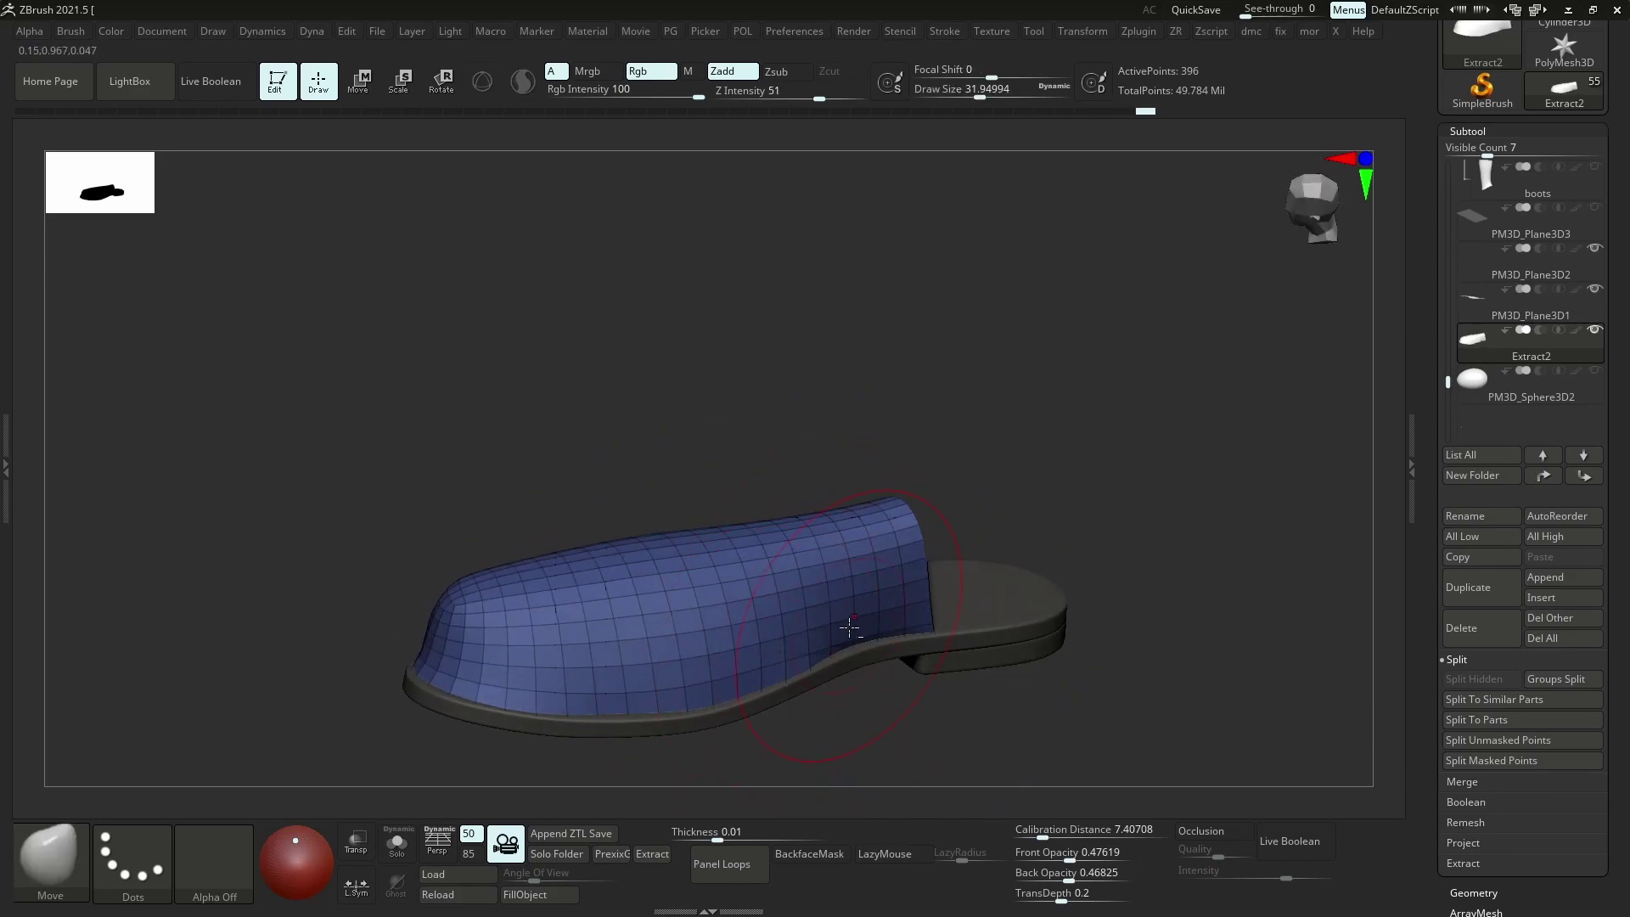
Retopologize the shoe upper to a lower polygon count with ZRemesher
{"action": "key", "text": "z"}
{"action": "left_click", "coordinate": [789, 654]}
{"action": "left_click", "coordinate": [800, 623]}
{"action": "right_click_drag", "start_coordinate": [646, 620], "coordinate": [467, 613], "text": "shift"}
{"action": "left_click_drag", "start_coordinate": [405, 642], "coordinate": [537, 705]}
Switch to the Standard brush and hide the wireframe to view the upper from the front
{"action": "key", "text": "b"}
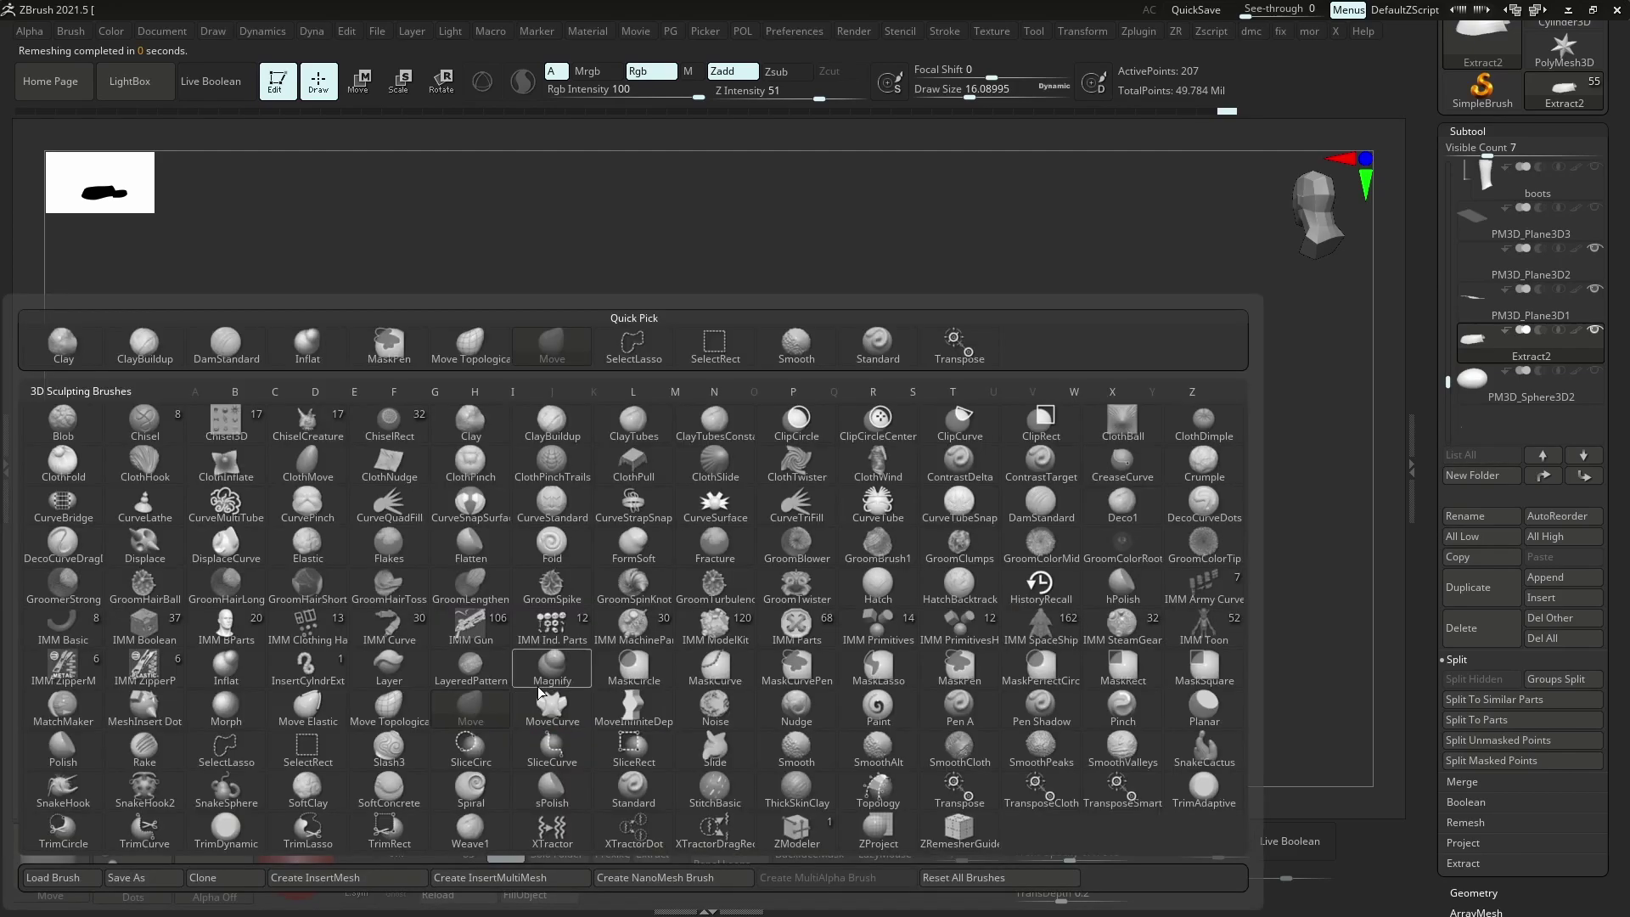
{"action": "key", "text": "s"}
{"action": "key", "text": "t"}
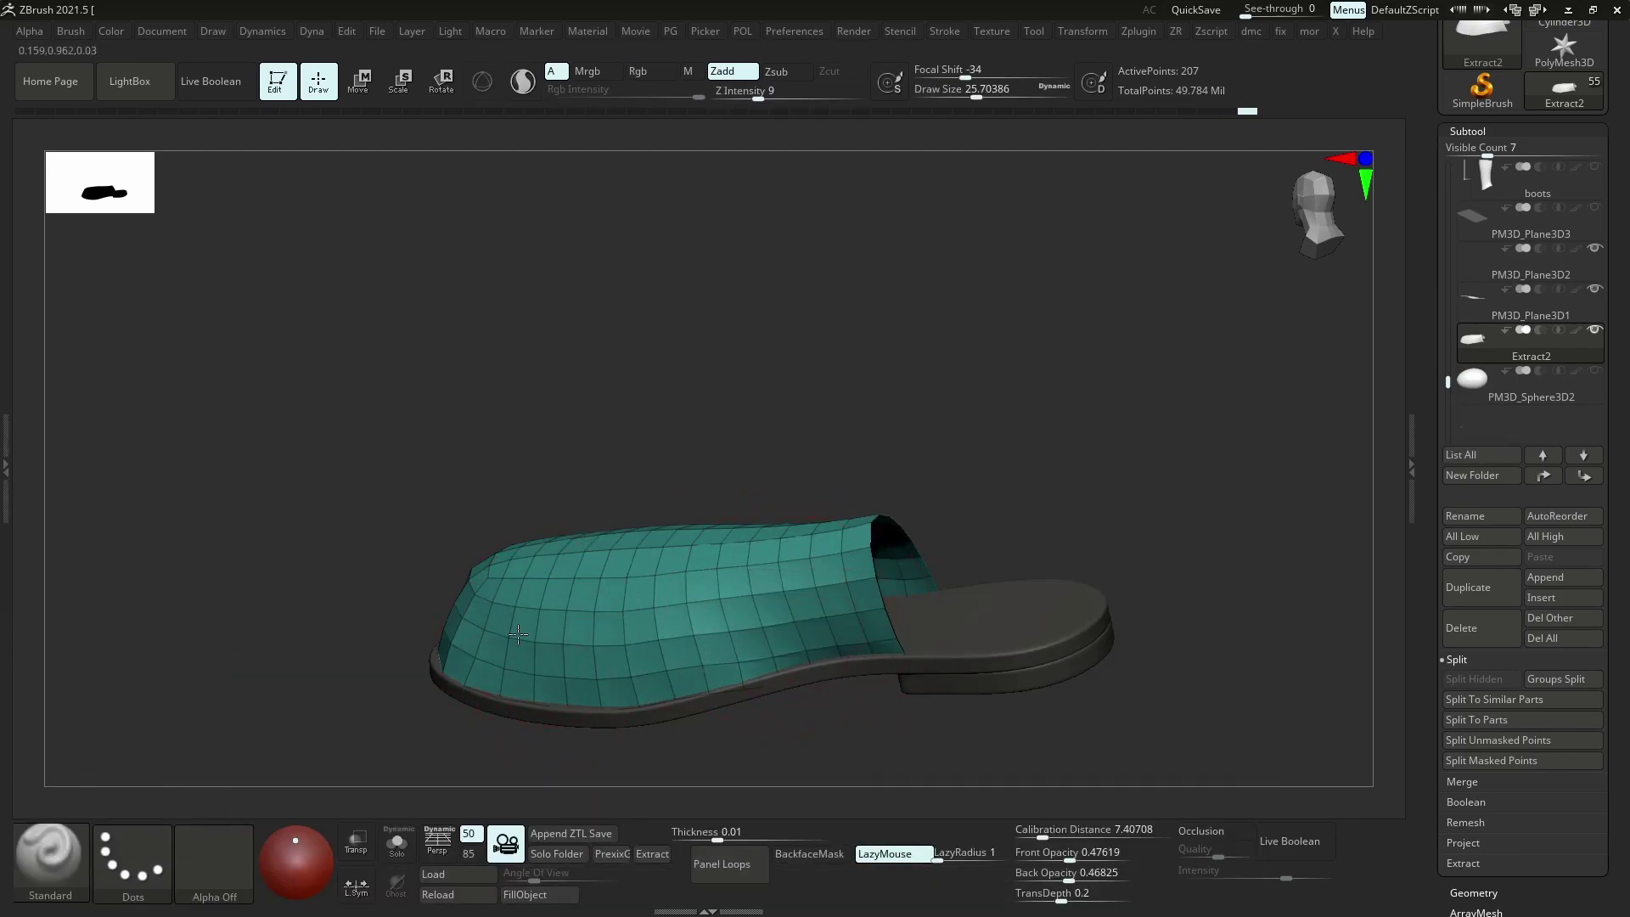
{"action": "key", "text": "shift+f"}
{"action": "left_click_drag", "start_coordinate": [808, 677], "coordinate": [654, 647]}
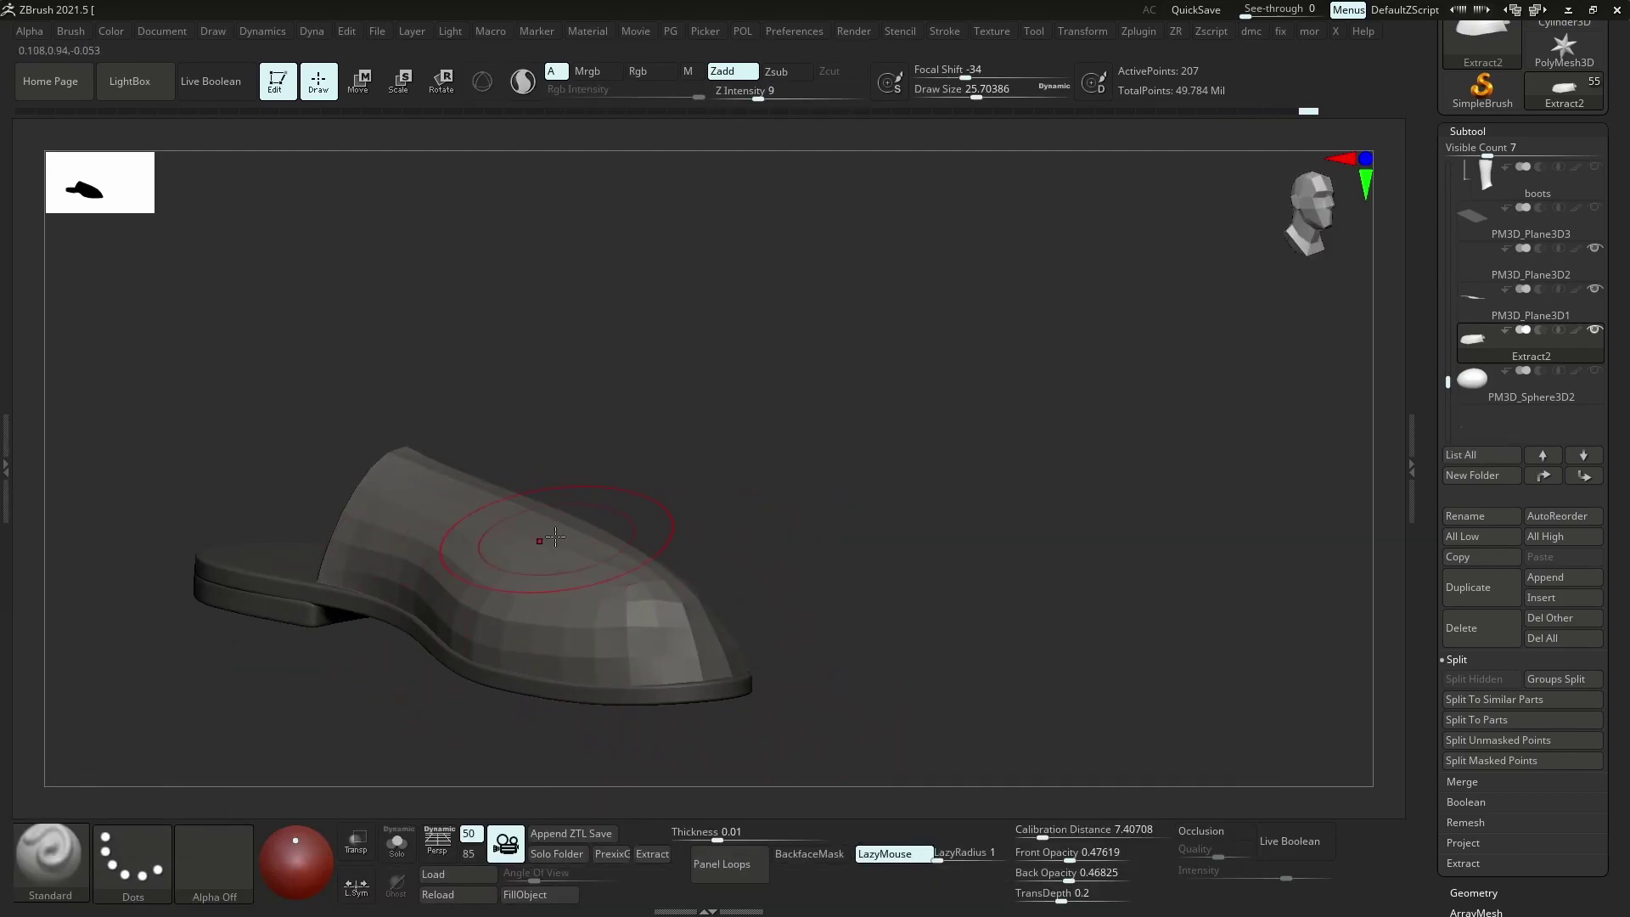
{"action": "left_click_drag", "start_coordinate": [753, 622], "coordinate": [744, 620], "text": "shift"}
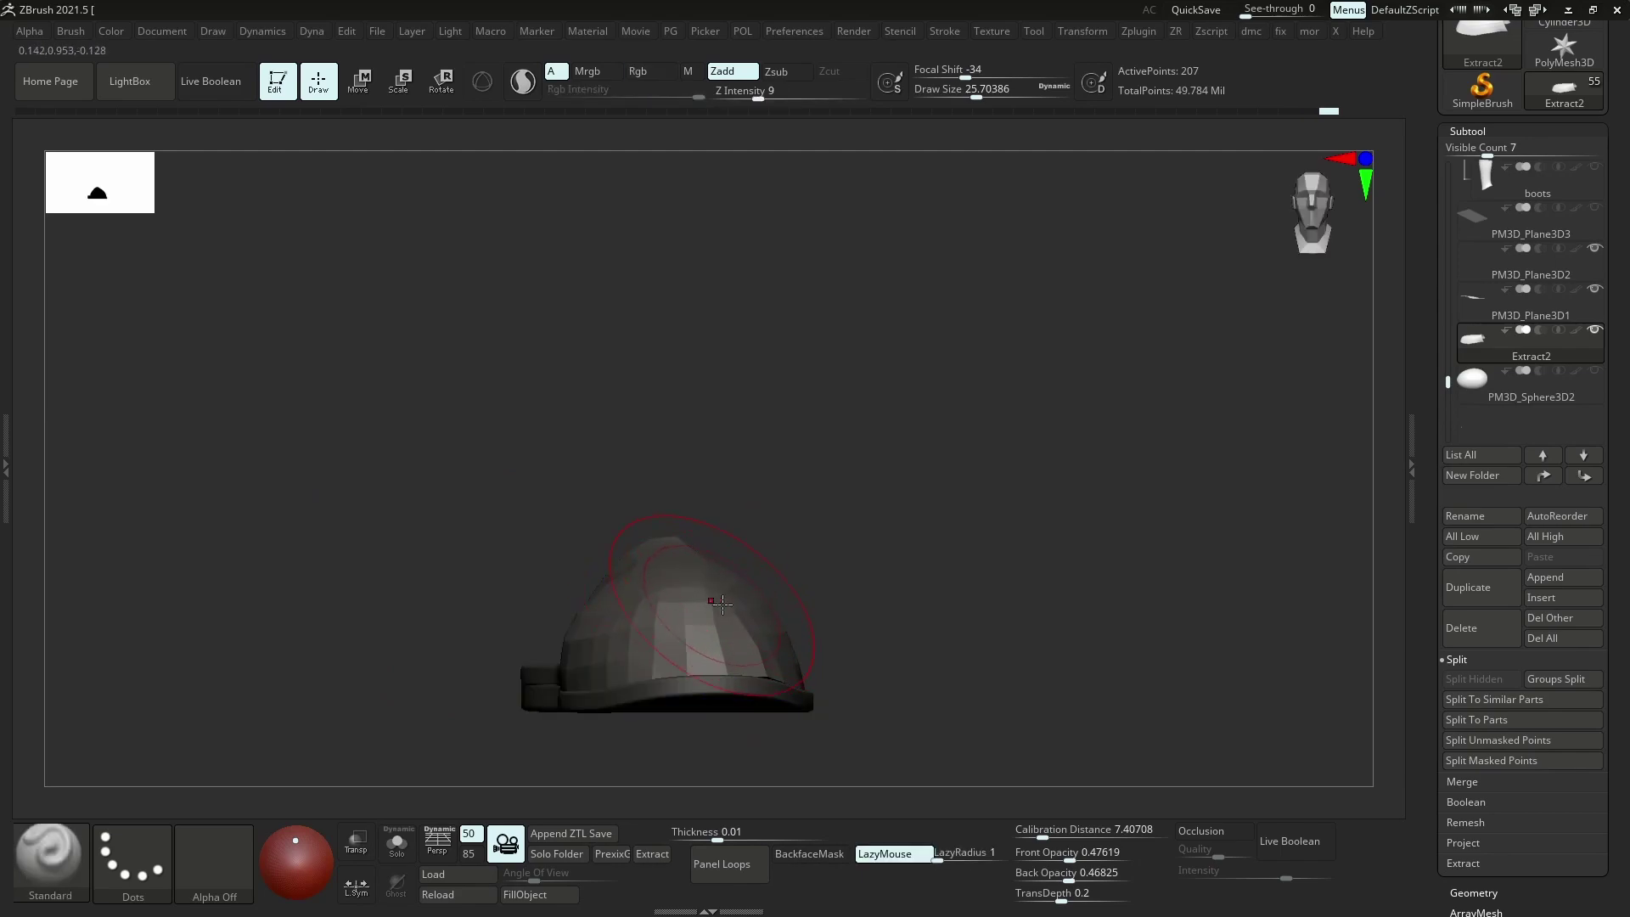
Enable dynamic subdivision on the upper with a thickness of 0.00339 and an offset of -100
{"action": "key", "text": "shift+d"}
{"action": "left_click", "coordinate": [740, 543]}
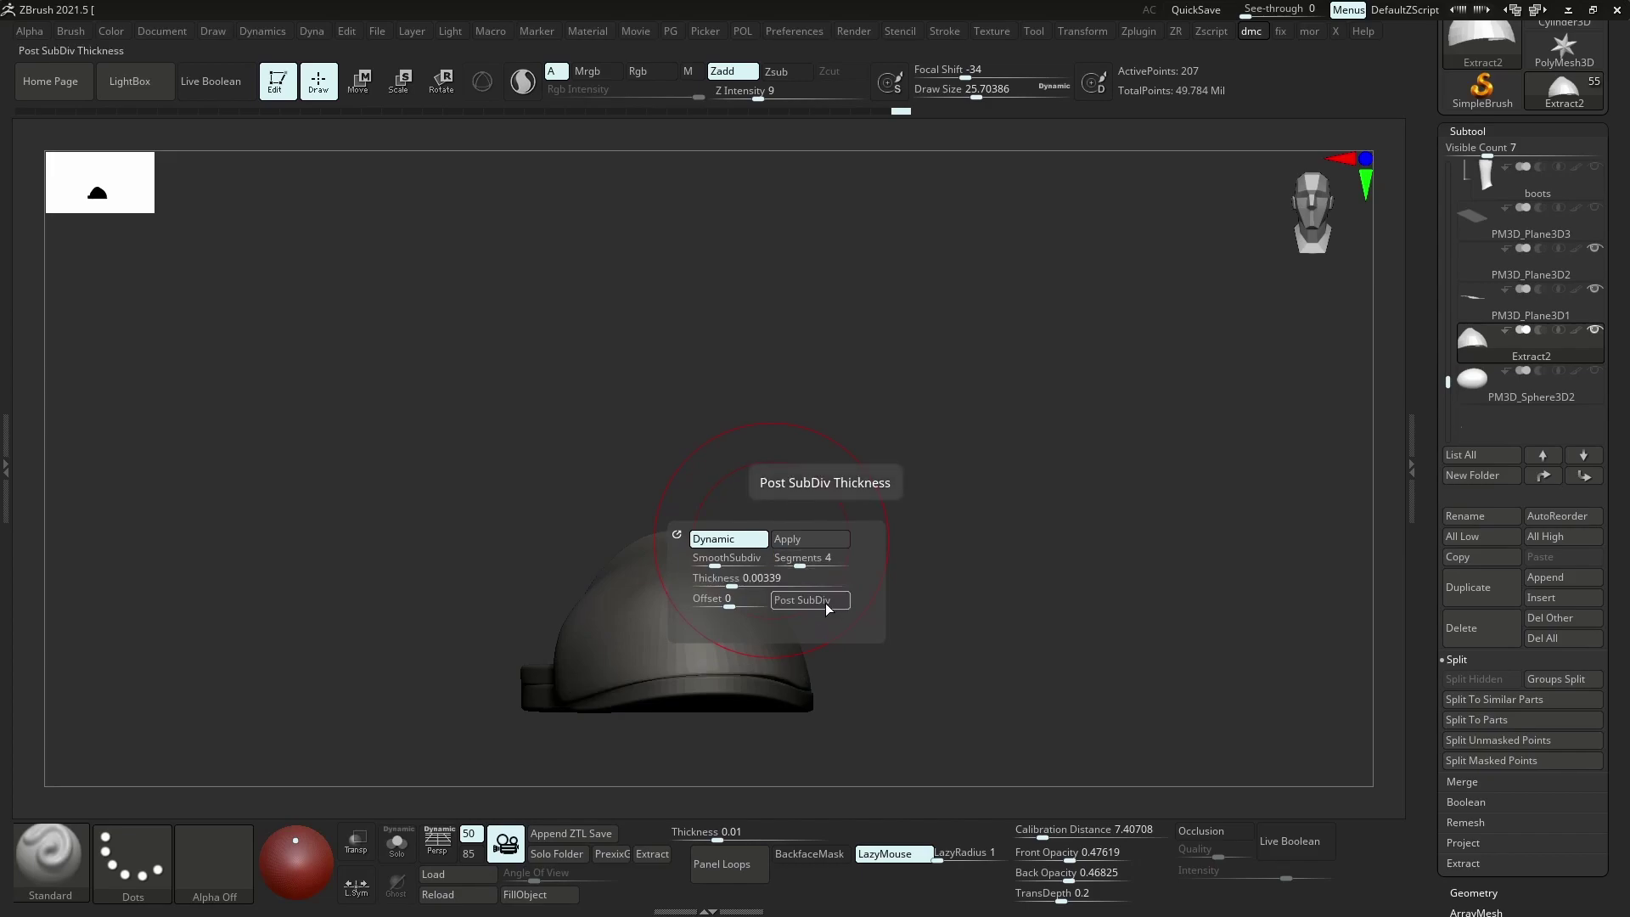
{"action": "left_click_drag", "start_coordinate": [586, 484], "coordinate": [842, 556], "text": "shift"}
{"action": "left_click_drag", "start_coordinate": [843, 556], "coordinate": [798, 565]}
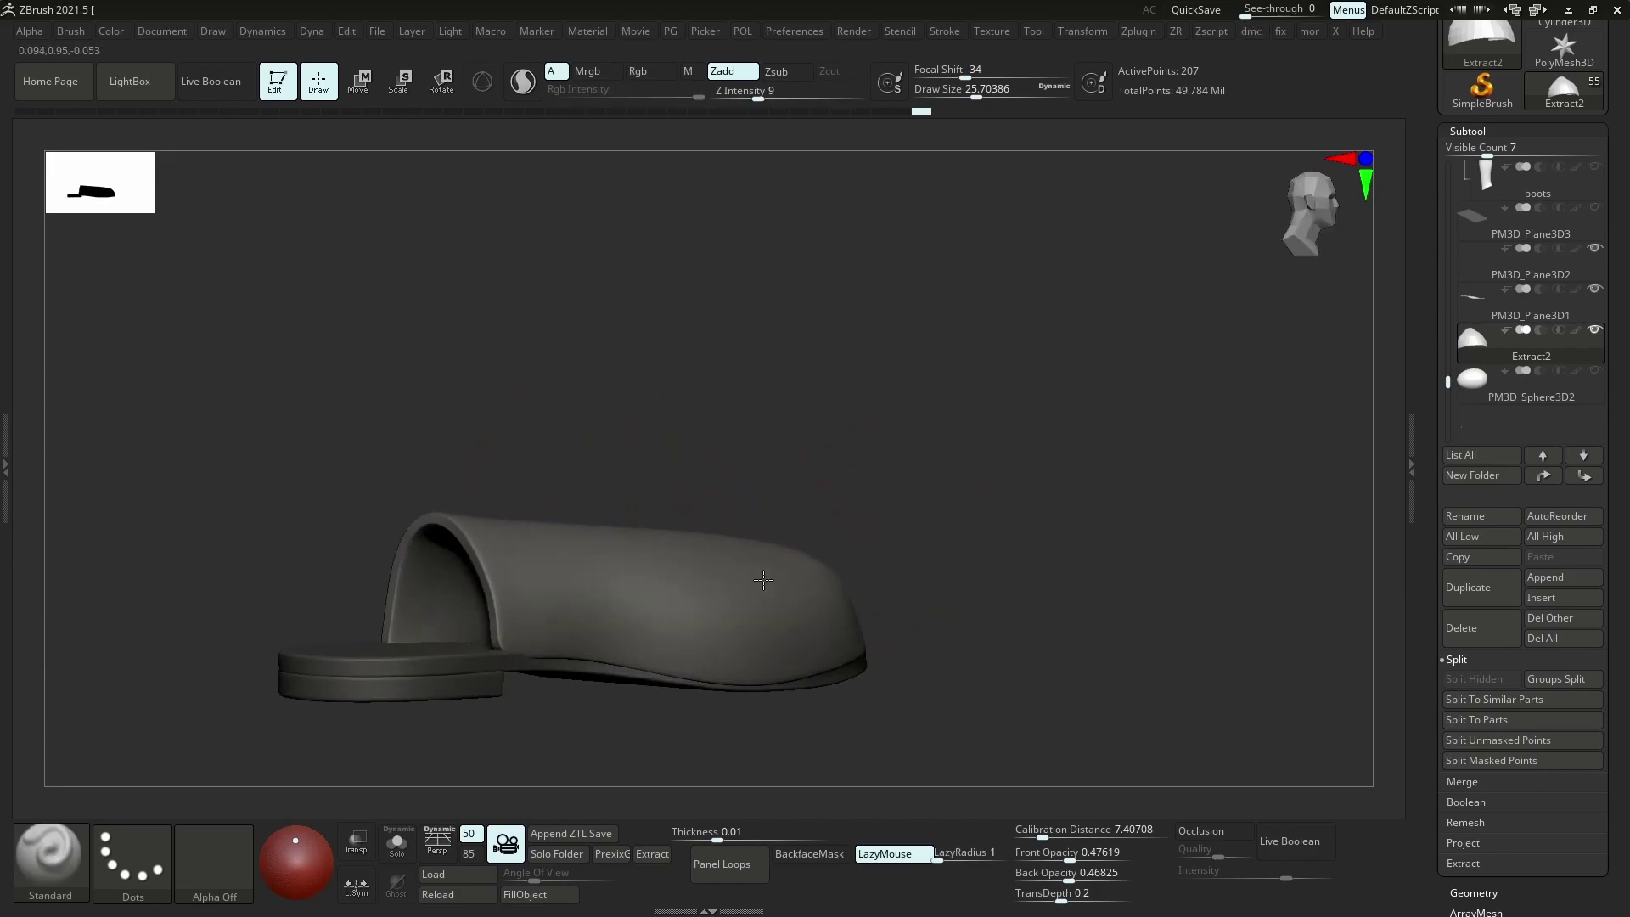
{"action": "key", "text": "ctrl+d"}
{"action": "left_click_drag", "start_coordinate": [730, 654], "coordinate": [708, 654]}
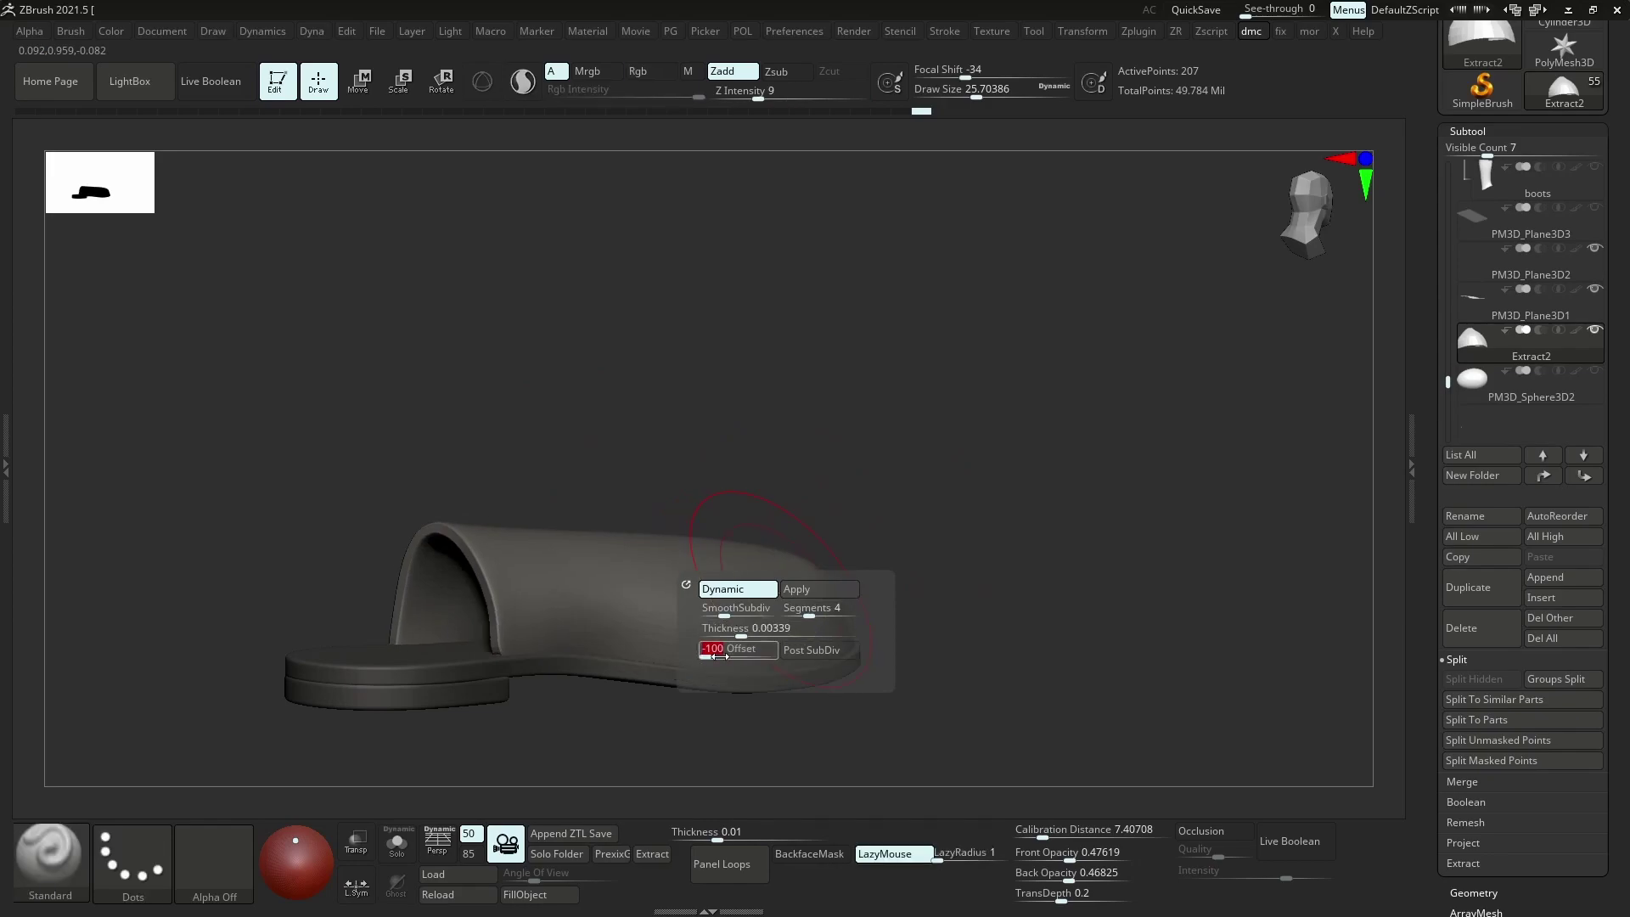
Reshape the subdivided upper's sole-side edges and rear opening with a larger Move brush
{"action": "key", "text": "shift+d"}
{"action": "key", "text": "s"}
{"action": "left_click_drag", "start_coordinate": [541, 666], "coordinate": [532, 665]}
{"action": "key", "text": "d"}
{"action": "right_click_drag", "start_coordinate": [639, 647], "coordinate": [612, 681]}
{"action": "key", "text": "s"}
{"action": "left_click_drag", "start_coordinate": [621, 673], "coordinate": [629, 671]}
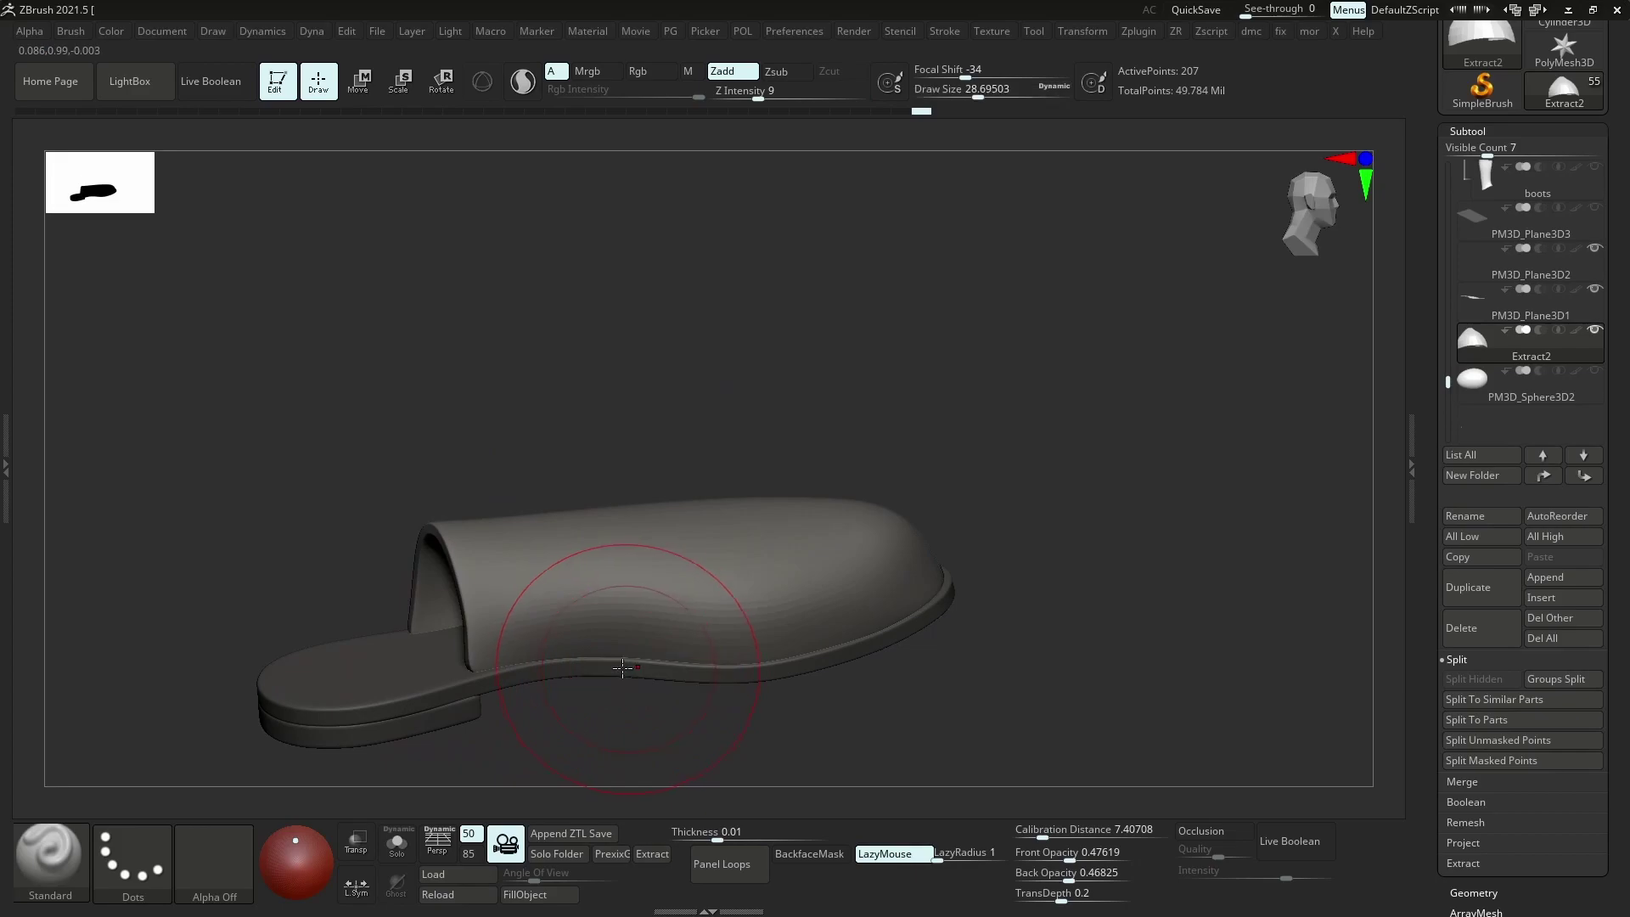
{"action": "key", "text": "b"}
{"action": "key", "text": "m"}
{"action": "key", "text": "v"}
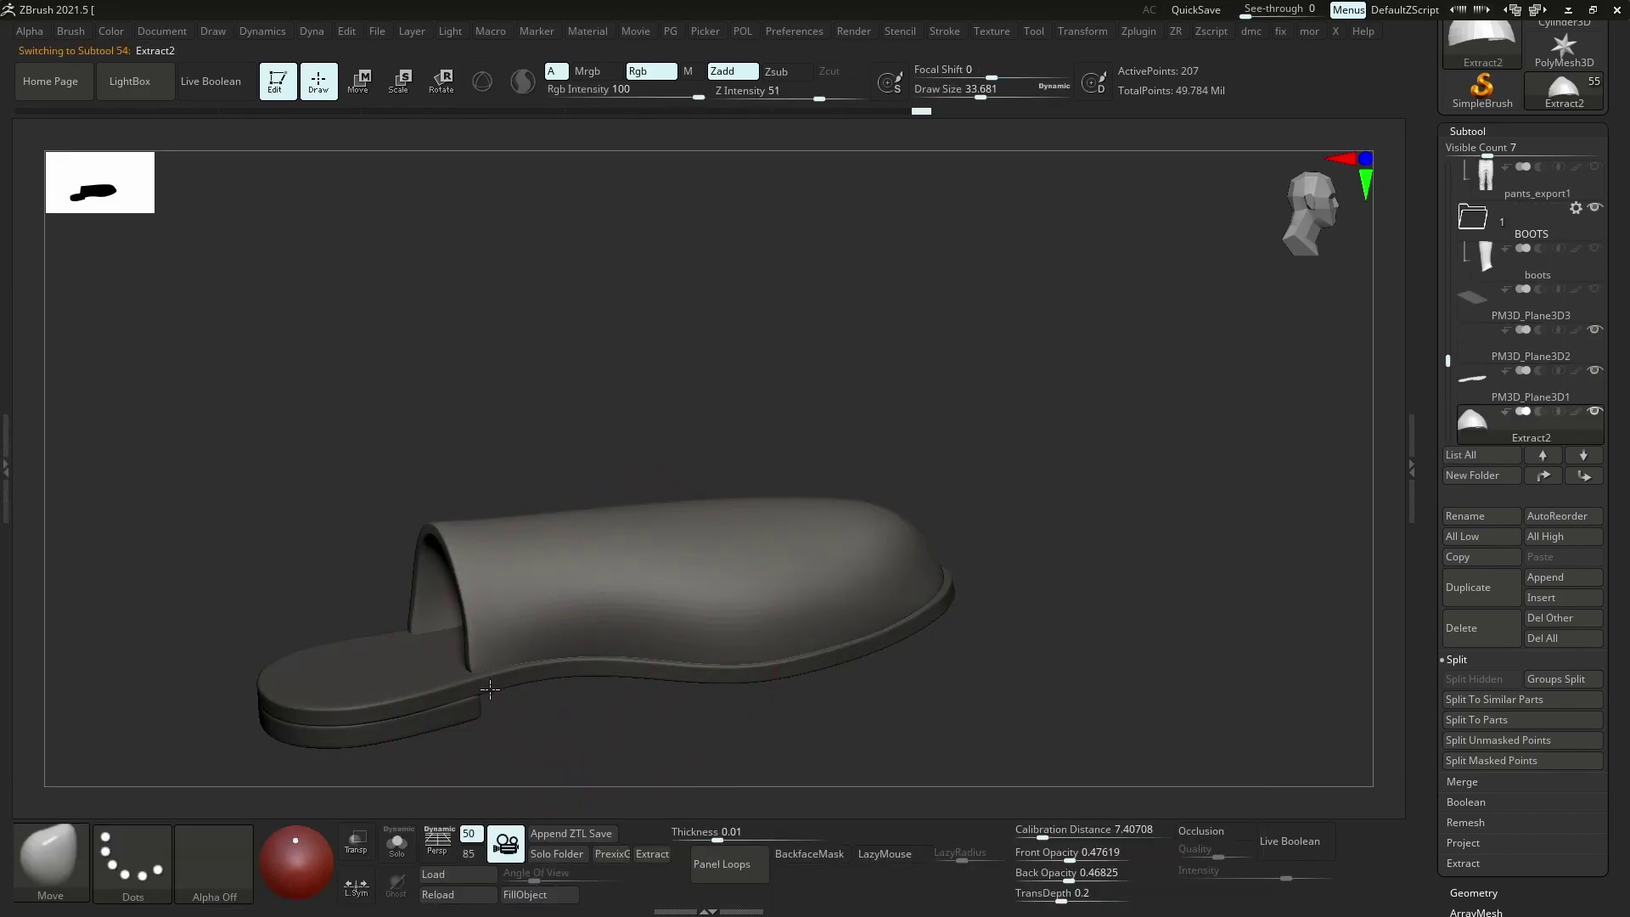
{"action": "left_click_drag", "start_coordinate": [546, 668], "coordinate": [923, 507]}
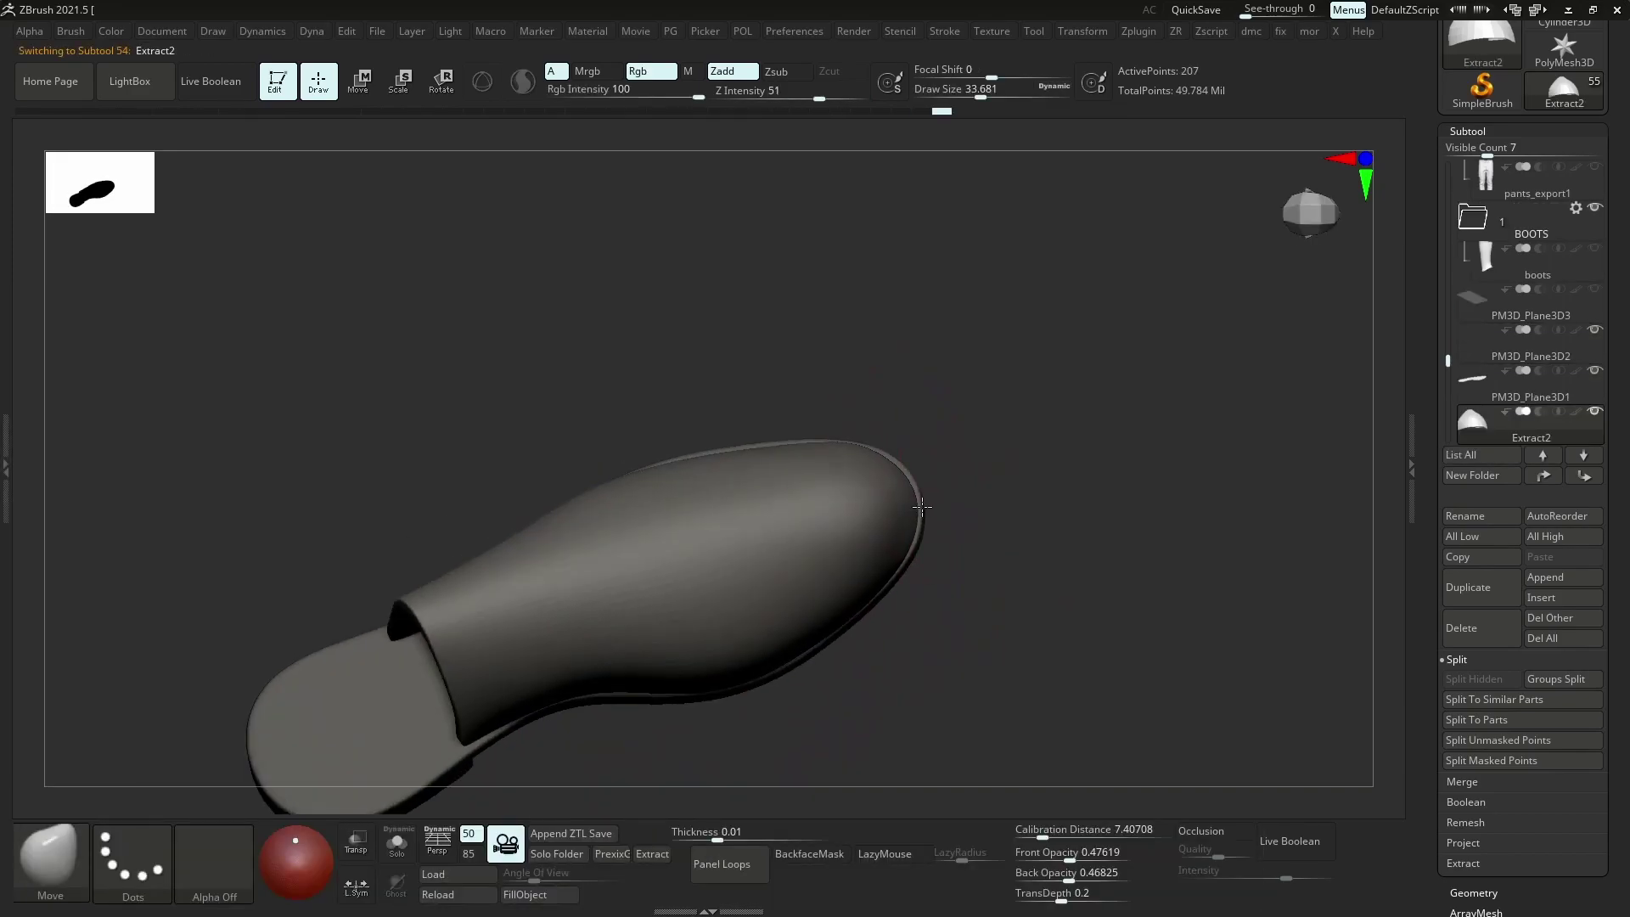
{"action": "mouse_move", "coordinate": [826, 639]}
{"action": "left_mouse_down"}
{"action": "mouse_move", "coordinate": [654, 691]}
{"action": "mouse_move", "coordinate": [629, 389]}
{"action": "left_mouse_up"}
{"action": "left_click_drag", "start_coordinate": [796, 324], "coordinate": [509, 582]}
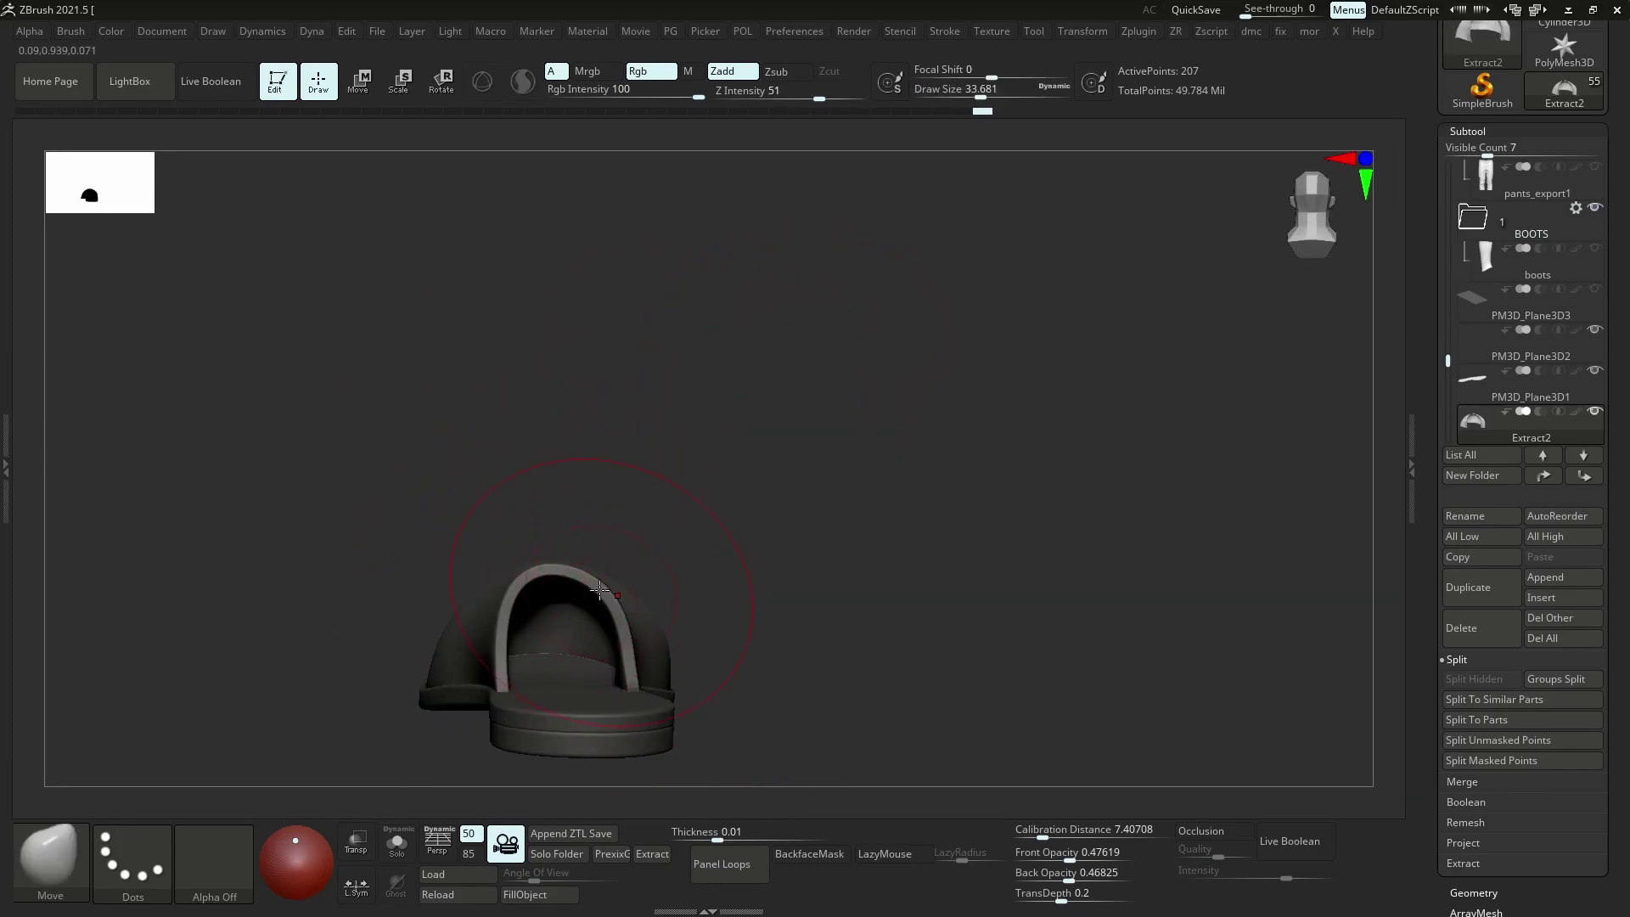
Show the leg subtool and display the upper as an unsubdivided wireframe
{"action": "scroll", "coordinate": [1529, 340], "scroll_direction": "up", "scroll_amount": 5}
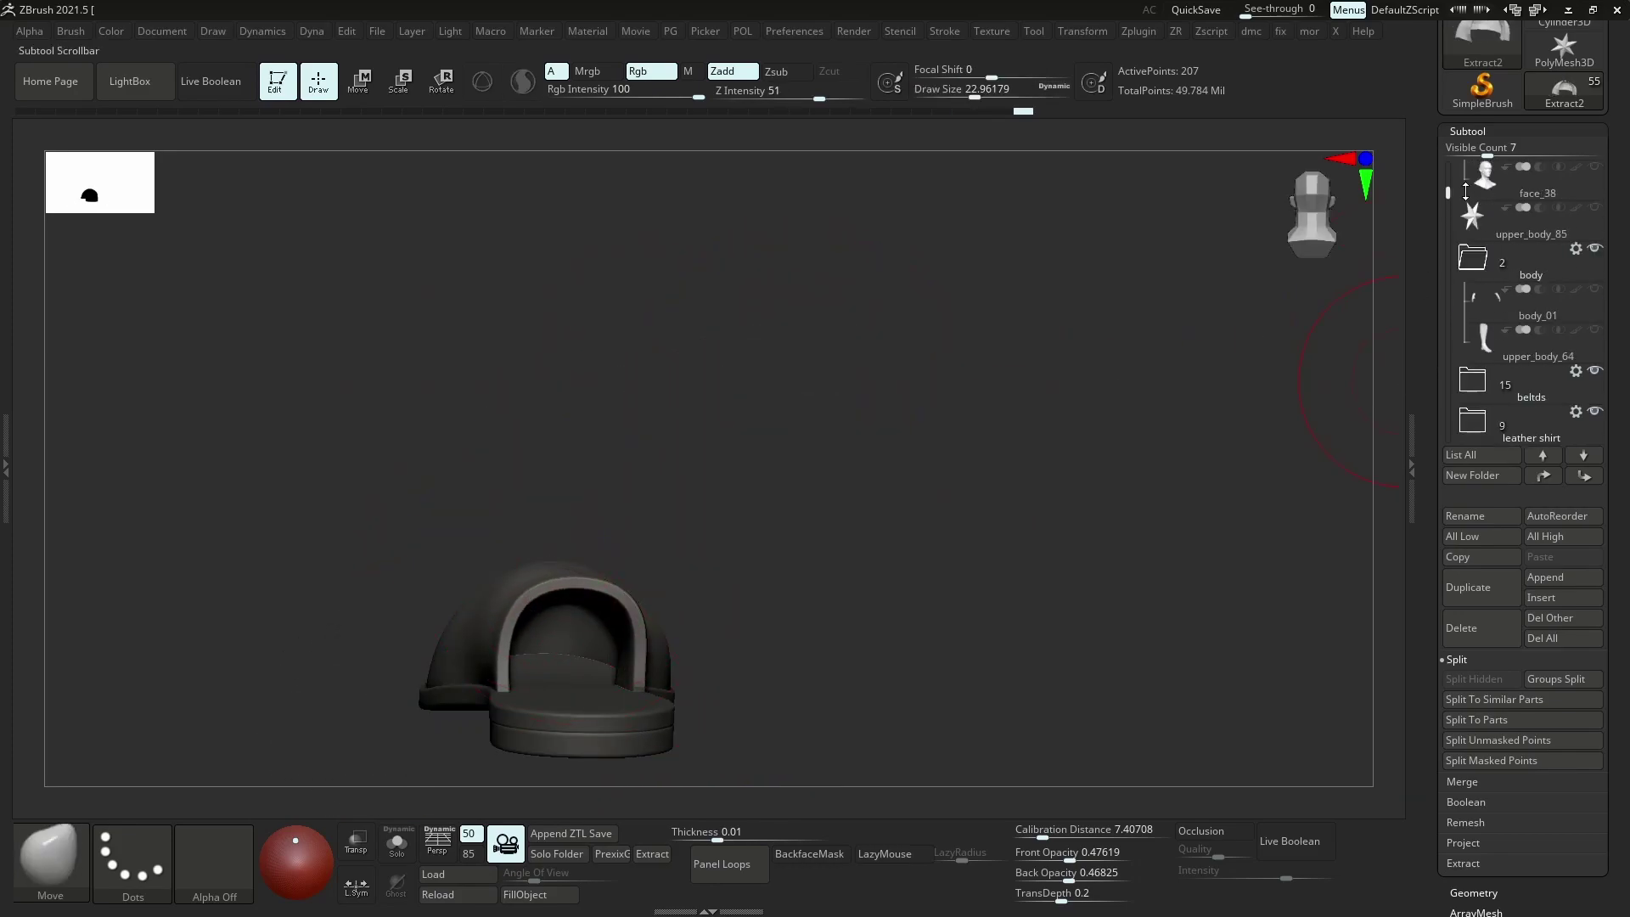
{"action": "left_click", "coordinate": [1596, 331]}
{"action": "left_click_drag", "start_coordinate": [223, 441], "coordinate": [440, 628]}
{"action": "key", "text": "shift+f"}
{"action": "key", "text": "shift+d"}
Pull the upper's surface and rear opening outward to cover the foot
{"action": "left_click_drag", "start_coordinate": [527, 498], "coordinate": [626, 572]}
{"action": "left_click_drag", "start_coordinate": [471, 665], "coordinate": [495, 493]}
{"action": "left_click_drag", "start_coordinate": [424, 597], "coordinate": [393, 624]}
{"action": "key", "text": "s"}
{"action": "left_click_drag", "start_coordinate": [390, 700], "coordinate": [384, 700]}
{"action": "left_click_drag", "start_coordinate": [229, 629], "coordinate": [289, 611]}
{"action": "left_click_drag", "start_coordinate": [433, 437], "coordinate": [412, 424]}
{"action": "mouse_move", "coordinate": [217, 454]}
{"action": "left_mouse_down"}
{"action": "mouse_move", "coordinate": [375, 464]}
{"action": "mouse_move", "coordinate": [335, 471]}
{"action": "left_mouse_up"}
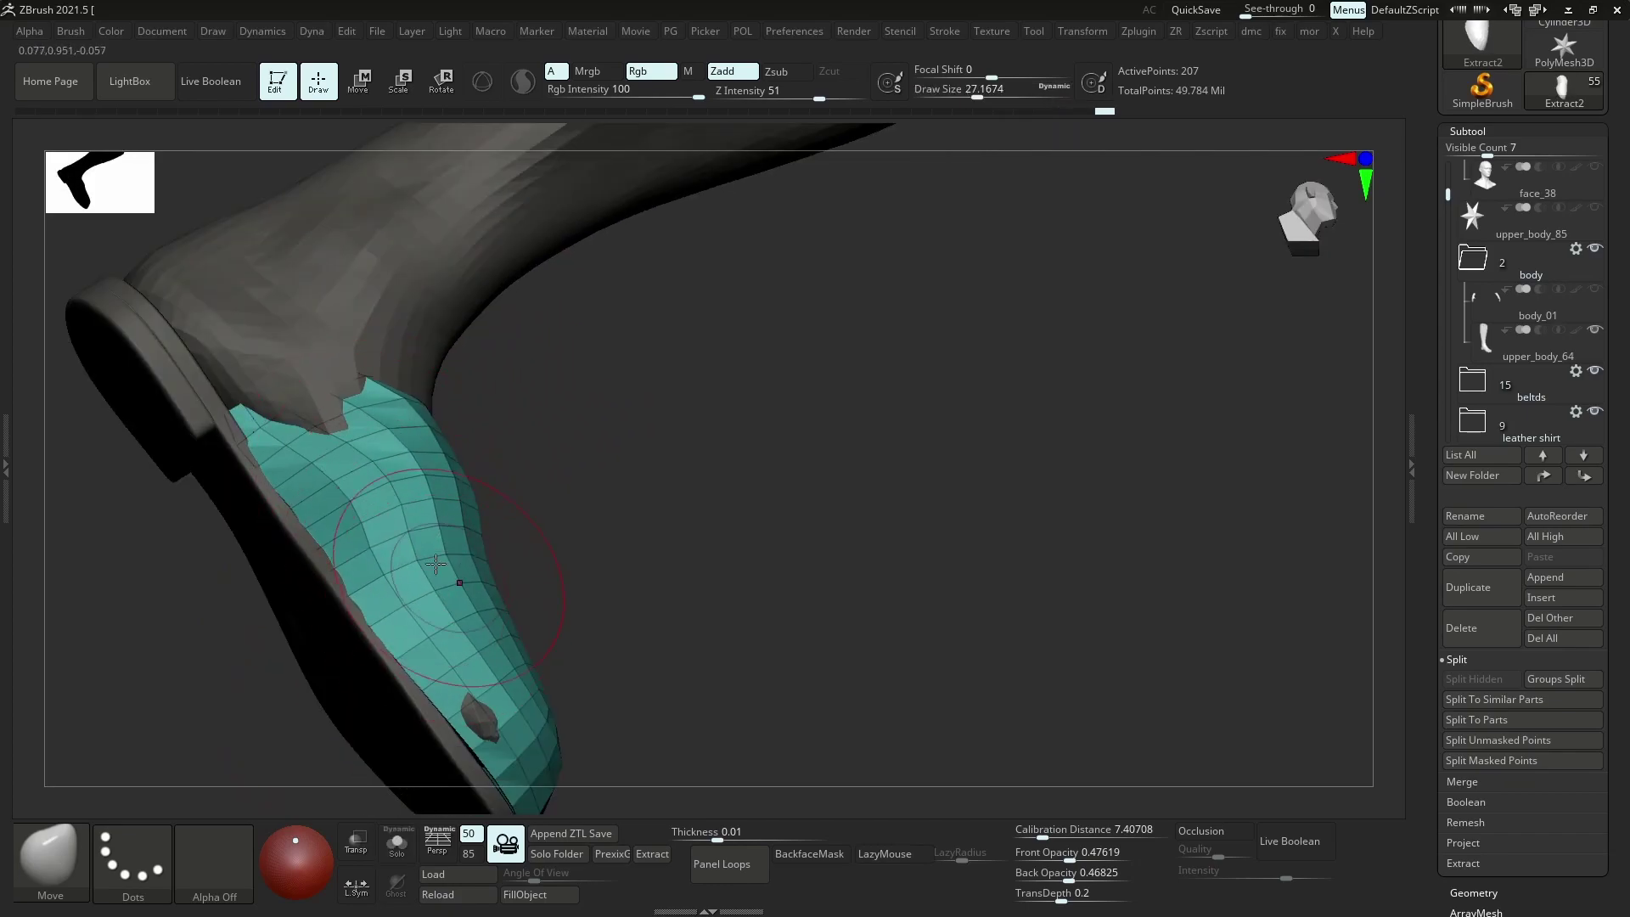
Adjust the upper over the instep, isolating it to check the shape of its rear opening
{"action": "left_click_drag", "start_coordinate": [628, 509], "coordinate": [532, 593], "text": "shift"}
{"action": "left_click_drag", "start_coordinate": [348, 607], "coordinate": [293, 612]}
{"action": "key", "text": "alt+shift+s"}
{"action": "left_click_drag", "start_coordinate": [187, 475], "coordinate": [264, 476]}
{"action": "left_click_drag", "start_coordinate": [268, 509], "coordinate": [277, 455]}
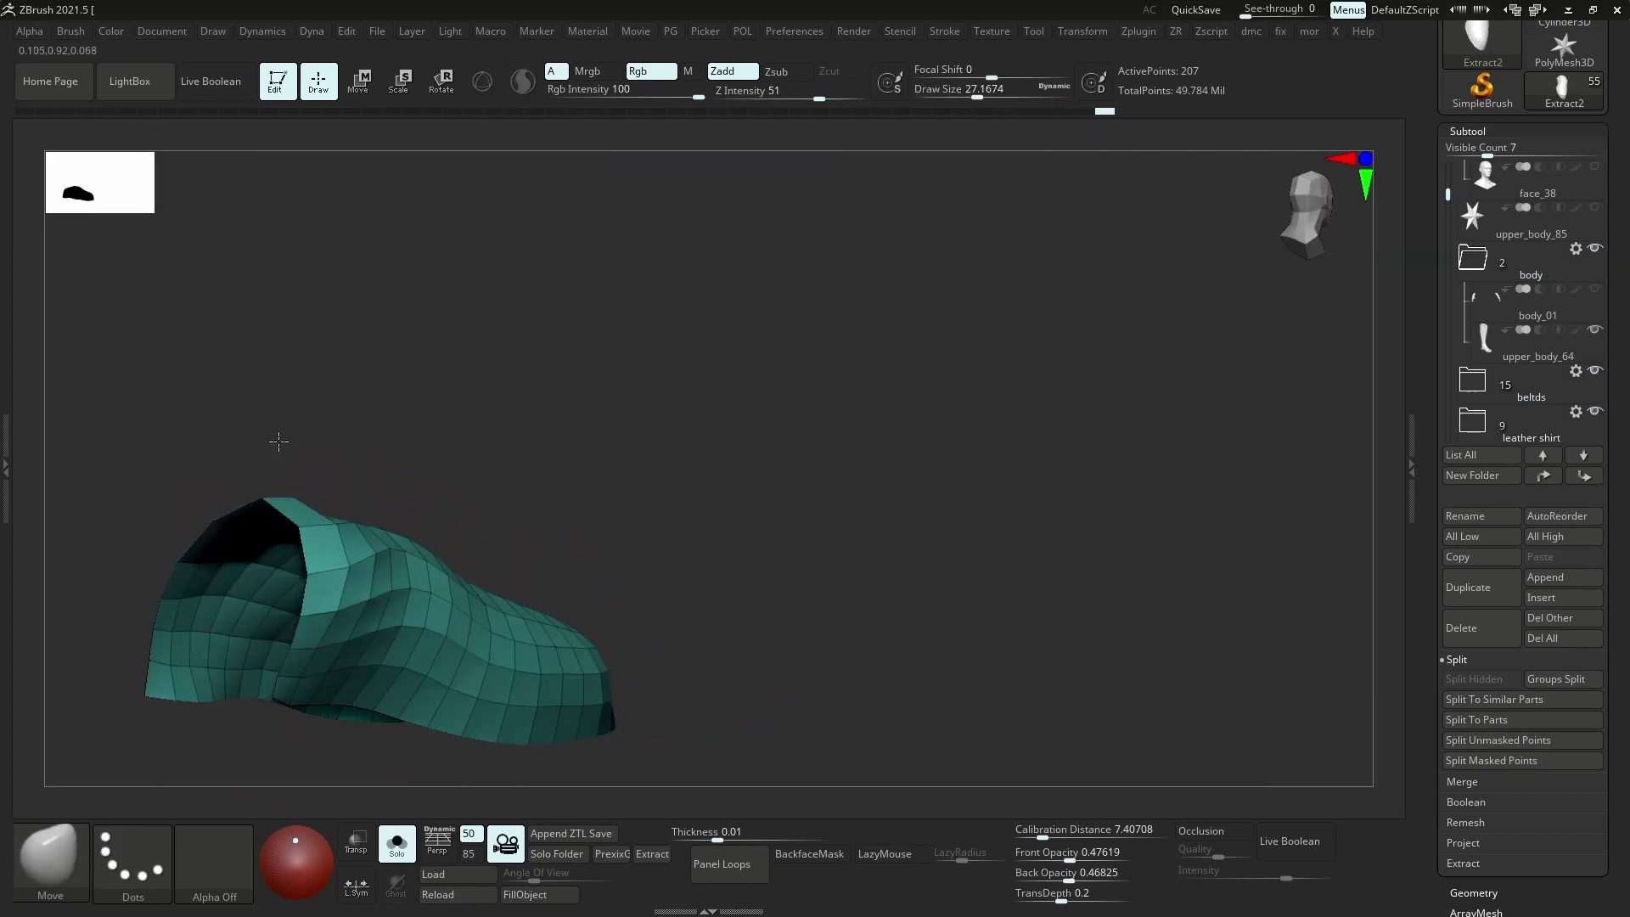
{"action": "key", "text": "alt+shift+s"}
Raise the upper's throat against the front of the ankle and spread it over the instep
{"action": "left_click_drag", "start_coordinate": [450, 416], "coordinate": [366, 425], "text": "shift"}
{"action": "mouse_move", "coordinate": [318, 543]}
{"action": "left_mouse_down"}
{"action": "mouse_move", "coordinate": [361, 509]}
{"action": "mouse_move", "coordinate": [348, 495]}
{"action": "left_mouse_up"}
{"action": "left_click_drag", "start_coordinate": [649, 488], "coordinate": [424, 492]}
{"action": "mouse_move", "coordinate": [557, 484]}
{"action": "left_mouse_down", "text": "shift"}
{"action": "mouse_move", "coordinate": [540, 546]}
{"action": "mouse_move", "coordinate": [544, 510]}
{"action": "left_mouse_up", "text": "shift"}
{"action": "left_click_drag", "start_coordinate": [417, 480], "coordinate": [544, 508]}
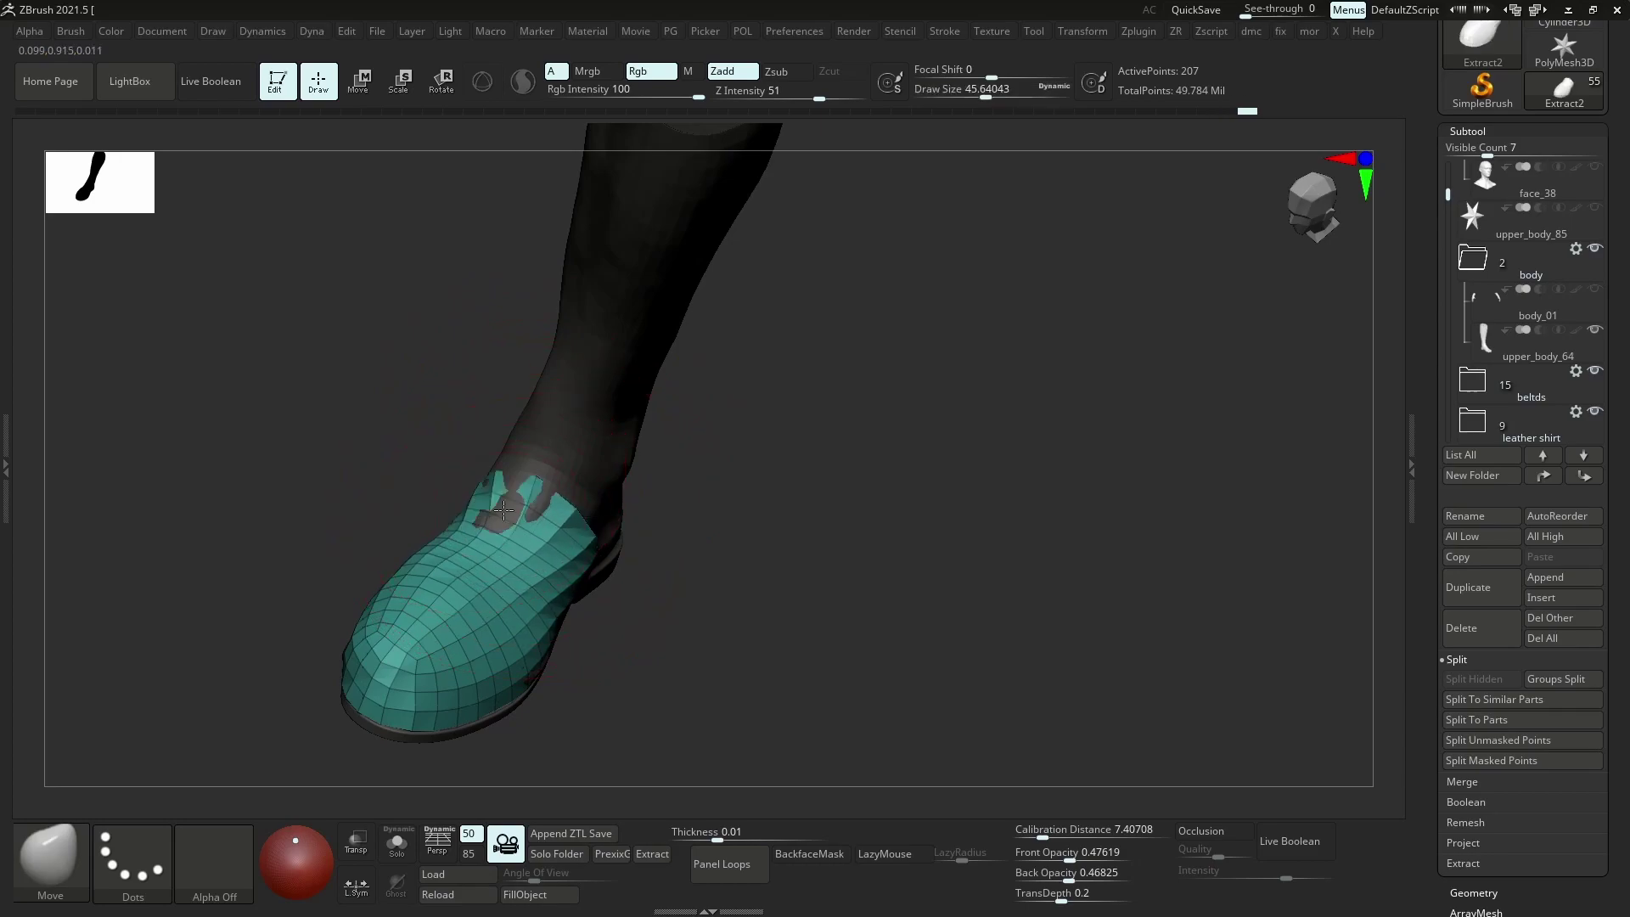
{"action": "left_click_drag", "start_coordinate": [1062, 458], "coordinate": [892, 475]}
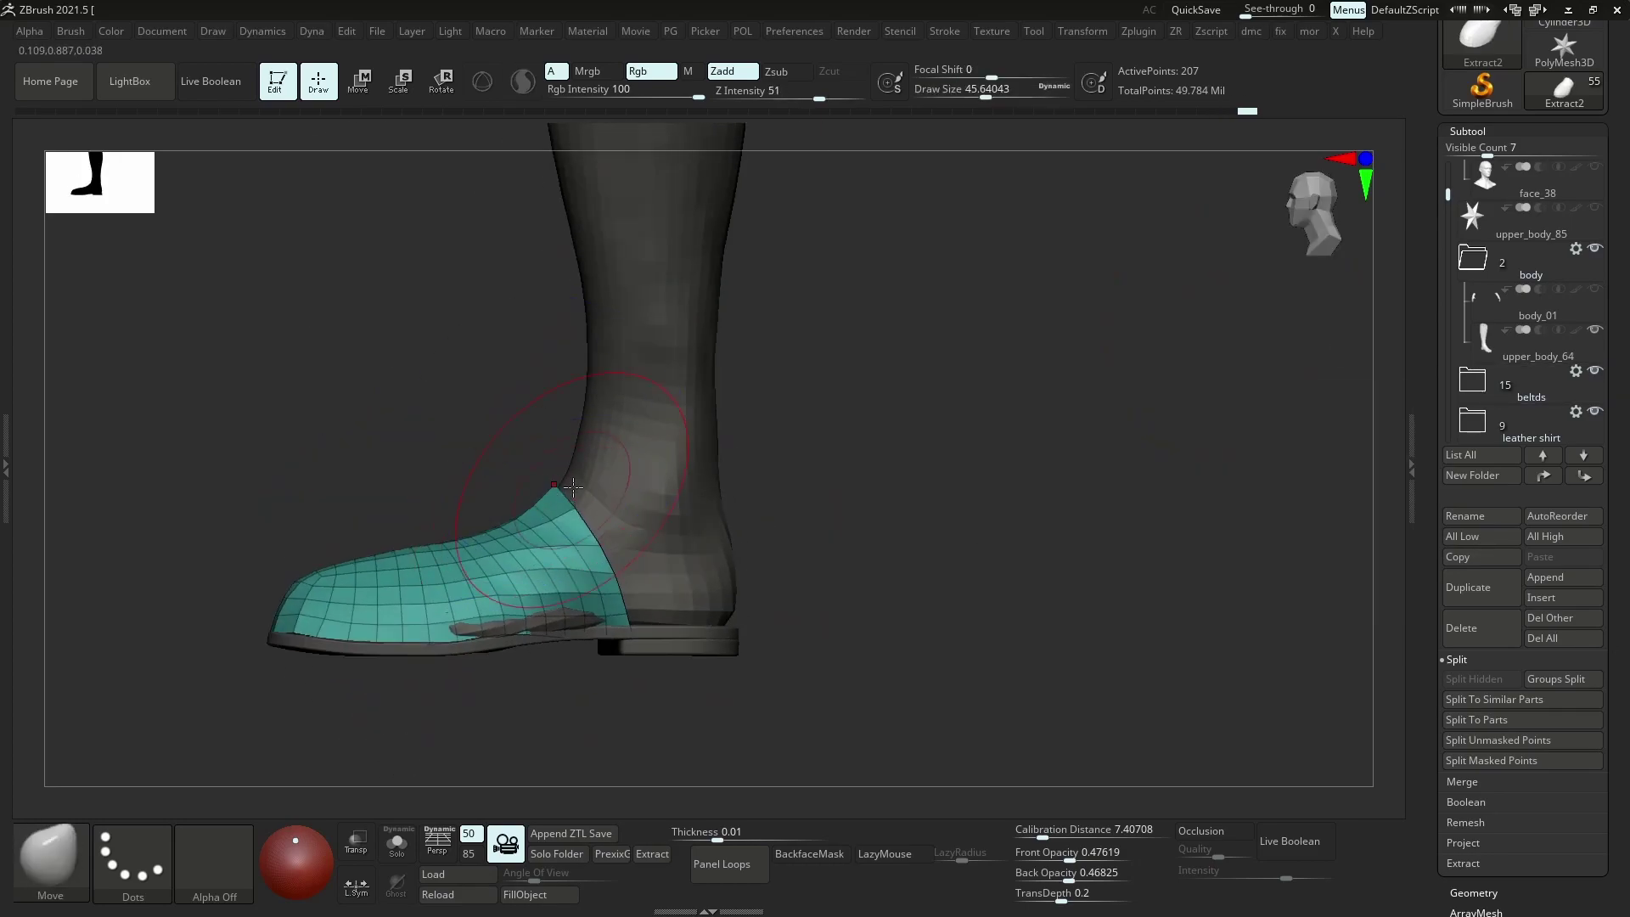
Smooth the side of the upper and isolate it from the leg and sole
{"action": "left_click_drag", "start_coordinate": [478, 571], "coordinate": [465, 594], "text": "shift"}
{"action": "key", "text": "alt+s"}
{"action": "key", "text": "alt+s"}
{"action": "key", "text": "alt+s"}
Try retopologizing the isolated upper with ZRemesher and reshaping its ankle peak
{"action": "key", "text": "z"}
{"action": "left_click", "coordinate": [482, 652]}
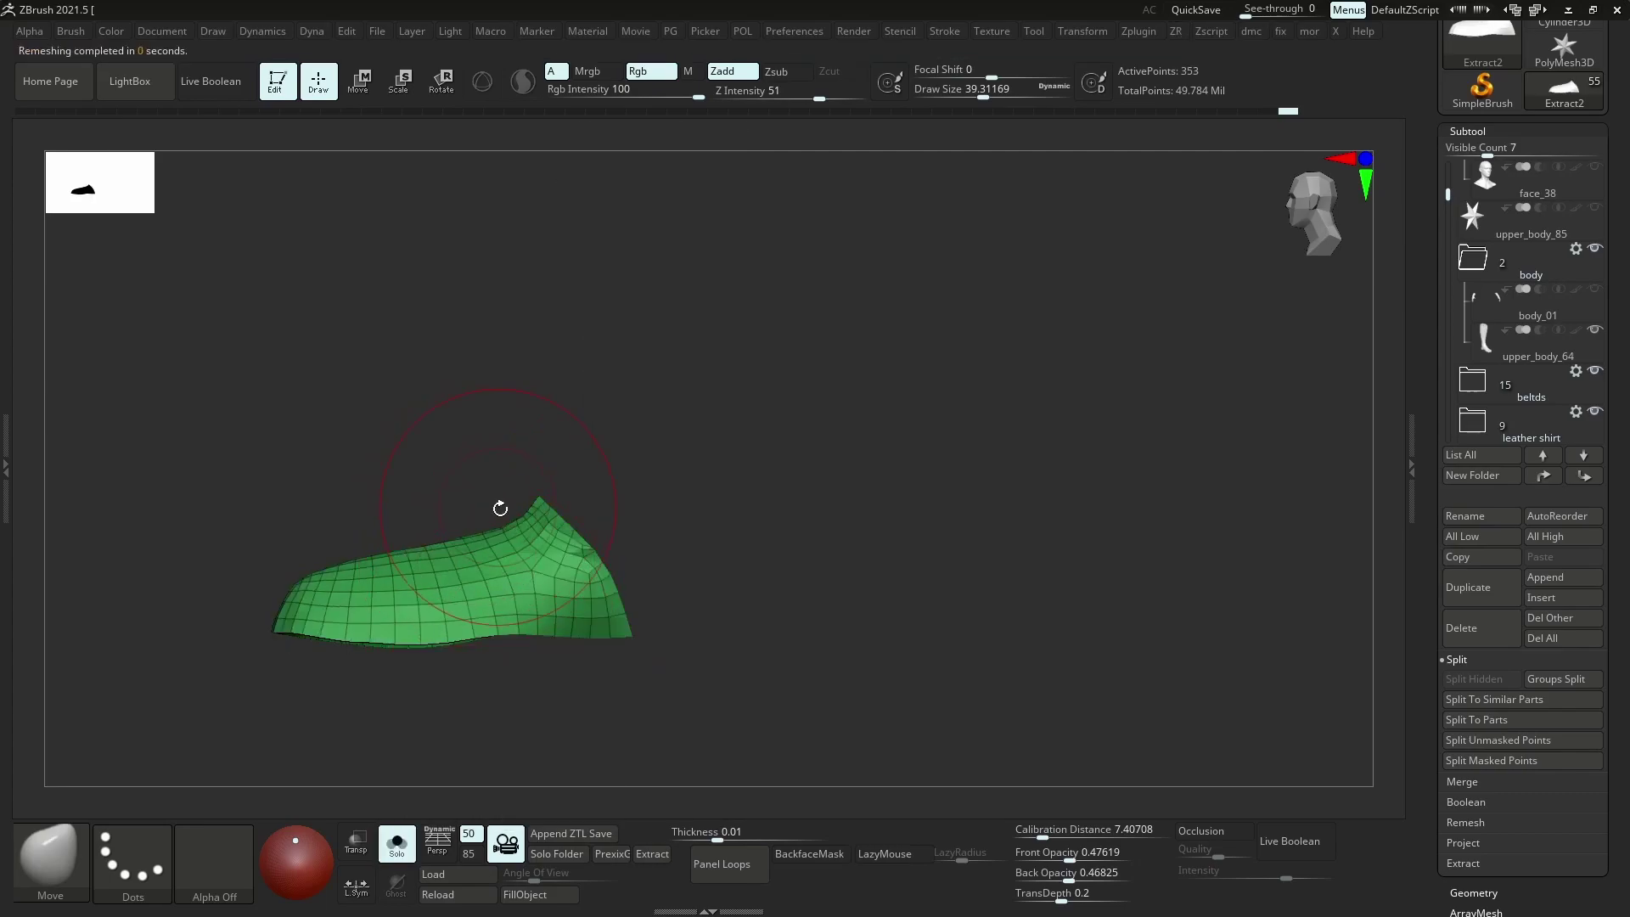
{"action": "left_click_drag", "start_coordinate": [495, 502], "coordinate": [476, 491]}
{"action": "mouse_move", "coordinate": [464, 633]}
{"action": "right_mouse_down"}
{"action": "mouse_move", "coordinate": [377, 549]}
{"action": "mouse_move", "coordinate": [381, 520]}
{"action": "mouse_move", "coordinate": [408, 543]}
{"action": "right_mouse_up"}
{"action": "left_click_drag", "start_coordinate": [404, 495], "coordinate": [411, 484]}
{"action": "mouse_move", "coordinate": [417, 492]}
{"action": "right_mouse_down"}
{"action": "mouse_move", "coordinate": [484, 552]}
{"action": "mouse_move", "coordinate": [524, 492]}
{"action": "mouse_move", "coordinate": [441, 543]}
{"action": "right_mouse_up"}
{"action": "key", "text": "z"}
{"action": "left_click", "coordinate": [516, 662]}
{"action": "key", "text": "ctrl+w"}
Smooth the upper's side near the rear opening and reselect the upper as the active subtool
{"action": "key", "text": "s"}
{"action": "left_click_drag", "start_coordinate": [364, 574], "coordinate": [374, 575]}
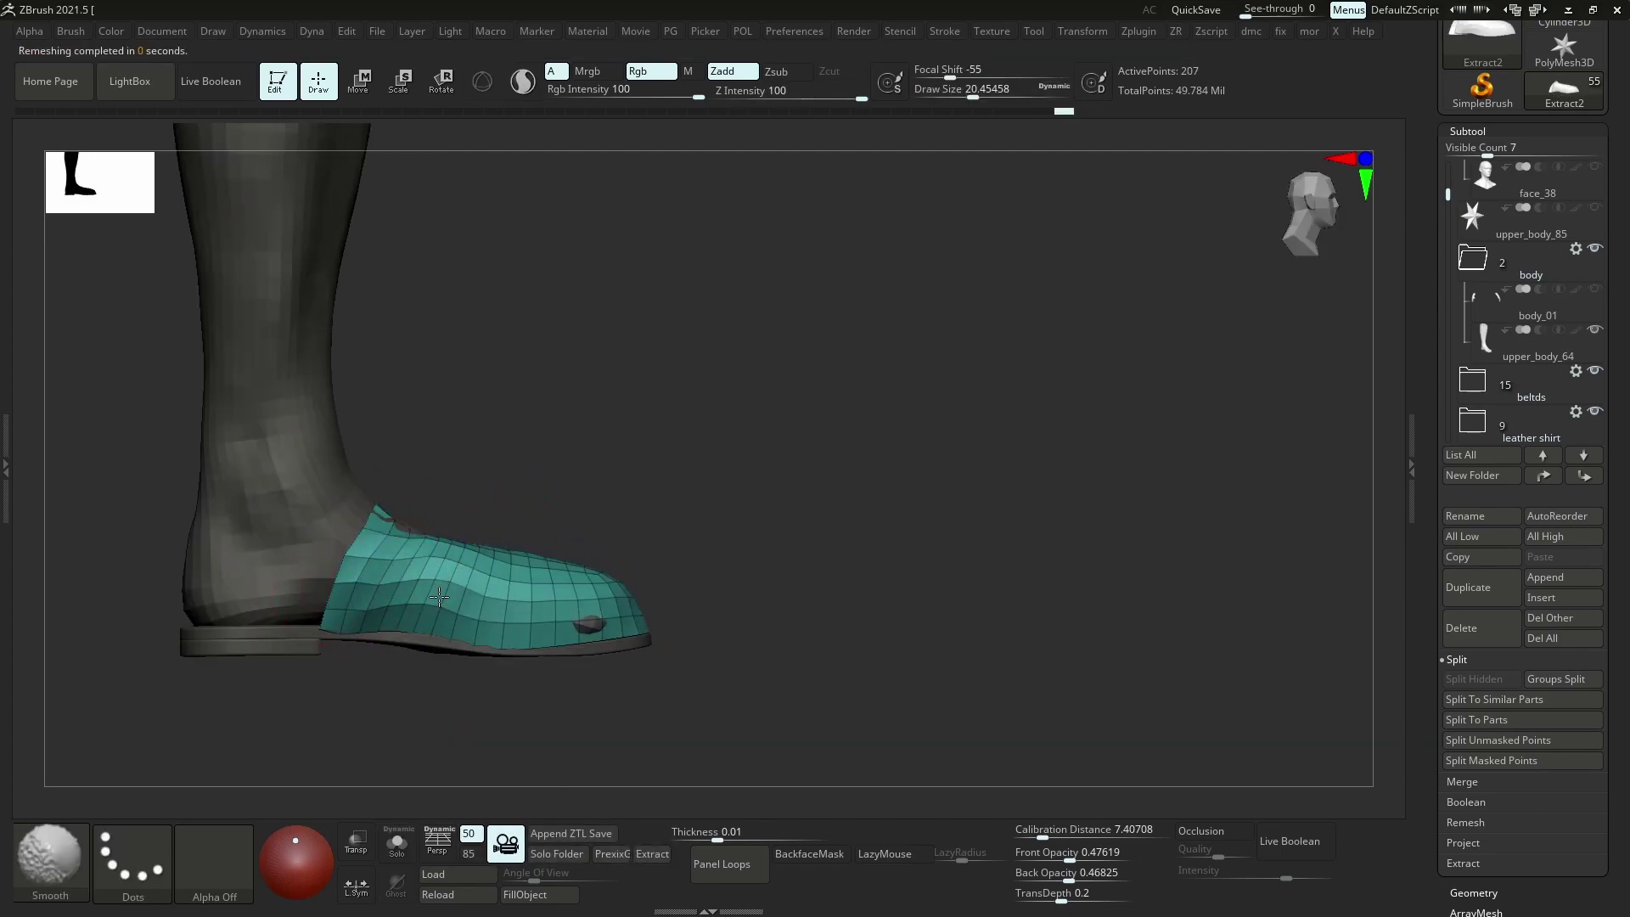
{"action": "key", "text": "bracketright"}
{"action": "left_click", "coordinate": [503, 652], "text": "alt"}
{"action": "left_click", "coordinate": [531, 599], "text": "alt"}
Turn off the wireframe and preview the upper with dynamic subdivision around the foot
{"action": "key", "text": "shift+f"}
{"action": "key", "text": "d"}
{"action": "mouse_move", "coordinate": [666, 557]}
{"action": "right_mouse_down"}
{"action": "mouse_move", "coordinate": [575, 632]}
{"action": "mouse_move", "coordinate": [548, 625]}
{"action": "mouse_move", "coordinate": [670, 505]}
{"action": "right_mouse_up"}
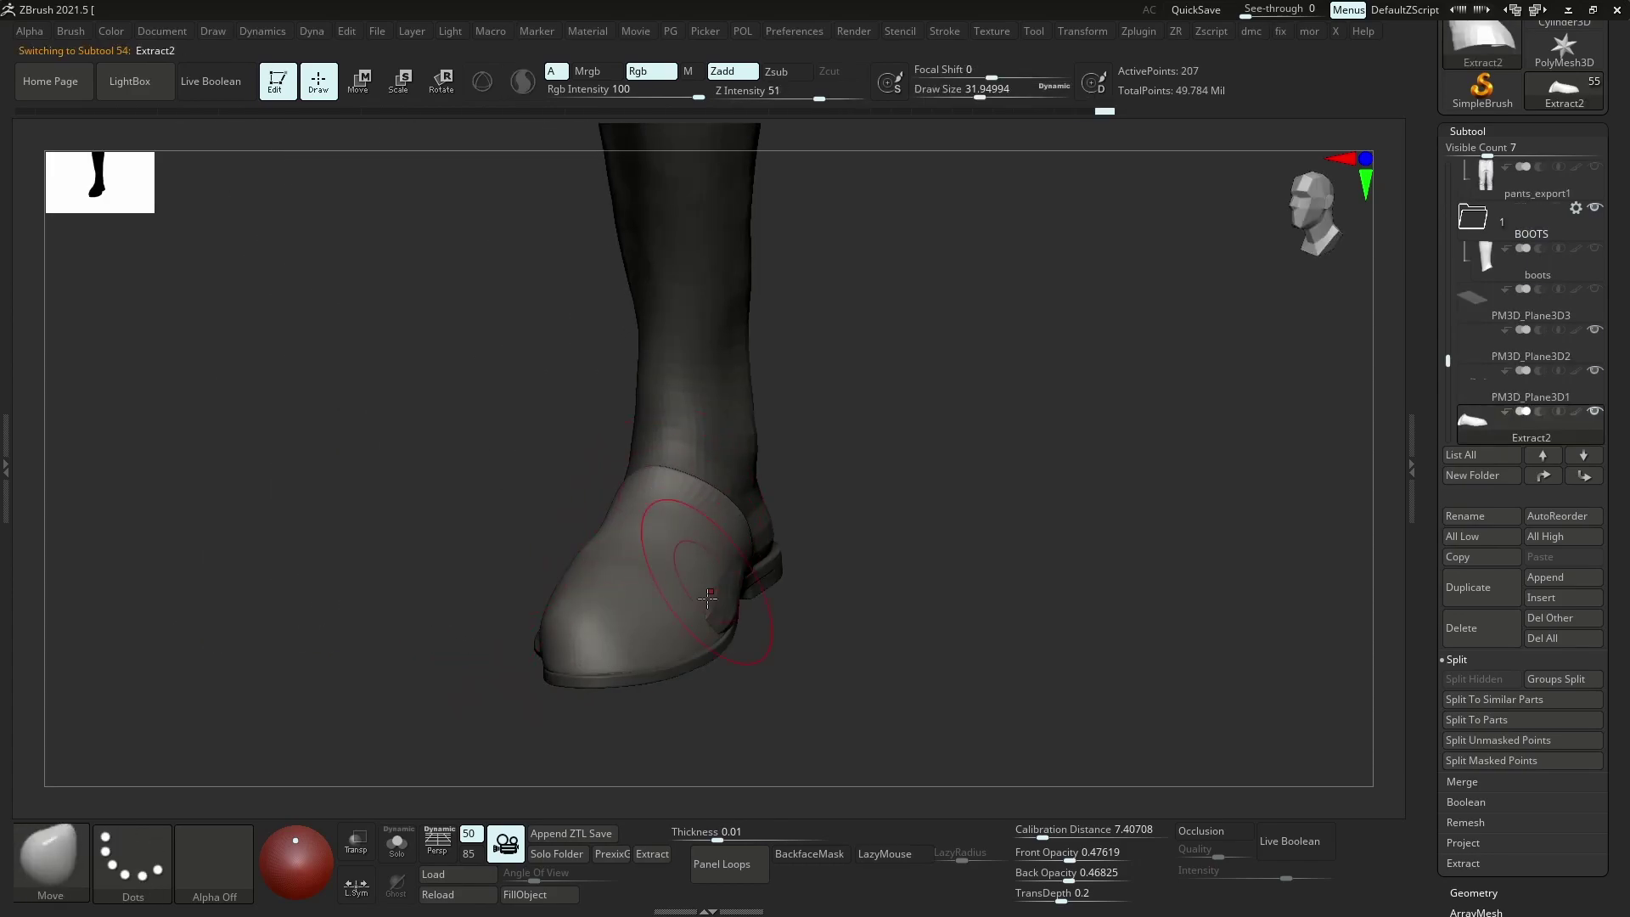
{"action": "right_click_drag", "start_coordinate": [709, 578], "coordinate": [778, 561]}
{"action": "mouse_move", "coordinate": [654, 501]}
{"action": "right_mouse_down"}
{"action": "mouse_move", "coordinate": [696, 484]}
{"action": "mouse_move", "coordinate": [756, 501]}
{"action": "right_mouse_up"}
Push the sides of the smoothed upper closer to the foot and sole with the Move brush
{"action": "key", "text": "s"}
{"action": "left_click_drag", "start_coordinate": [664, 656], "coordinate": [659, 655]}
{"action": "key", "text": "shift+s"}
{"action": "mouse_move", "coordinate": [697, 603]}
{"action": "right_mouse_down"}
{"action": "mouse_move", "coordinate": [646, 672]}
{"action": "mouse_move", "coordinate": [626, 552]}
{"action": "mouse_move", "coordinate": [694, 528]}
{"action": "mouse_move", "coordinate": [679, 463]}
{"action": "right_mouse_up"}
{"action": "right_click_drag", "start_coordinate": [679, 463], "coordinate": [837, 510]}
{"action": "right_click_drag", "start_coordinate": [837, 654], "coordinate": [883, 624], "text": "ctrl"}
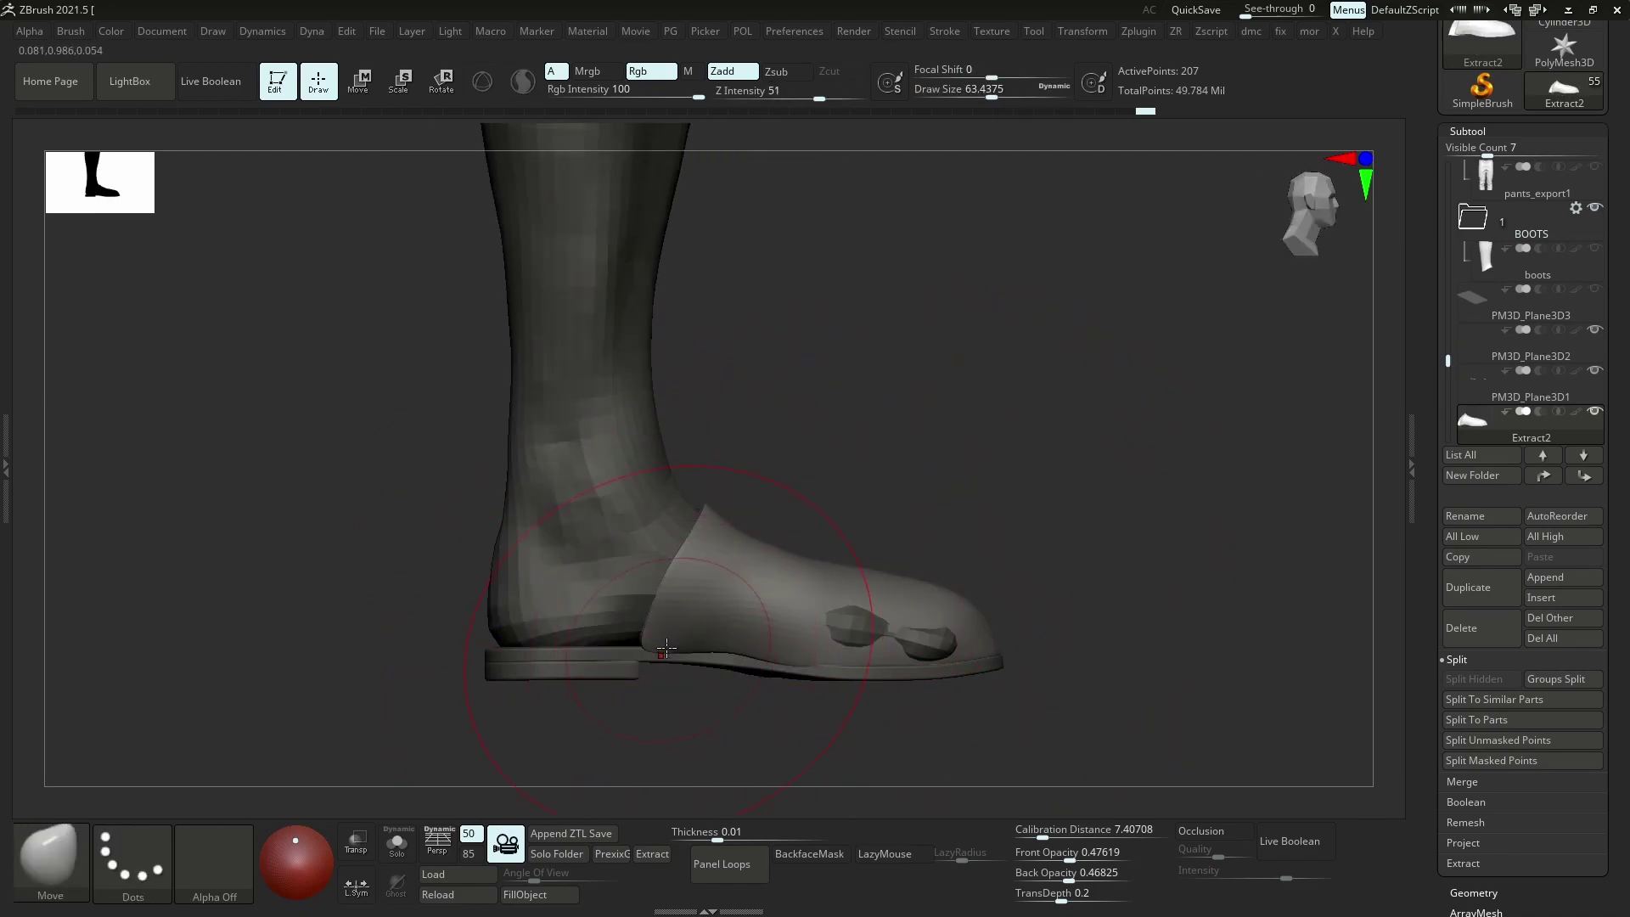
Pull the upper's rear lower corner and side edge down onto the sole
{"action": "left_click_drag", "start_coordinate": [658, 641], "coordinate": [659, 647]}
{"action": "left_click", "coordinate": [666, 658], "text": "alt"}
{"action": "left_click", "coordinate": [790, 607], "text": "alt"}
{"action": "right_click_drag", "start_coordinate": [859, 604], "coordinate": [828, 611]}
{"action": "left_click_drag", "start_coordinate": [802, 641], "coordinate": [798, 654]}
Tuck the upper's side edge inward at the sole's arch from a top view
{"action": "mouse_move", "coordinate": [858, 594]}
{"action": "right_mouse_down", "text": "shift"}
{"action": "mouse_move", "coordinate": [900, 586]}
{"action": "mouse_move", "coordinate": [899, 518]}
{"action": "right_mouse_up", "text": "shift"}
{"action": "mouse_move", "coordinate": [899, 518]}
{"action": "right_mouse_down"}
{"action": "mouse_move", "coordinate": [849, 585]}
{"action": "mouse_move", "coordinate": [888, 721]}
{"action": "mouse_move", "coordinate": [815, 629]}
{"action": "right_mouse_up"}
{"action": "right_click_drag", "start_coordinate": [816, 629], "coordinate": [760, 671], "text": "ctrl"}
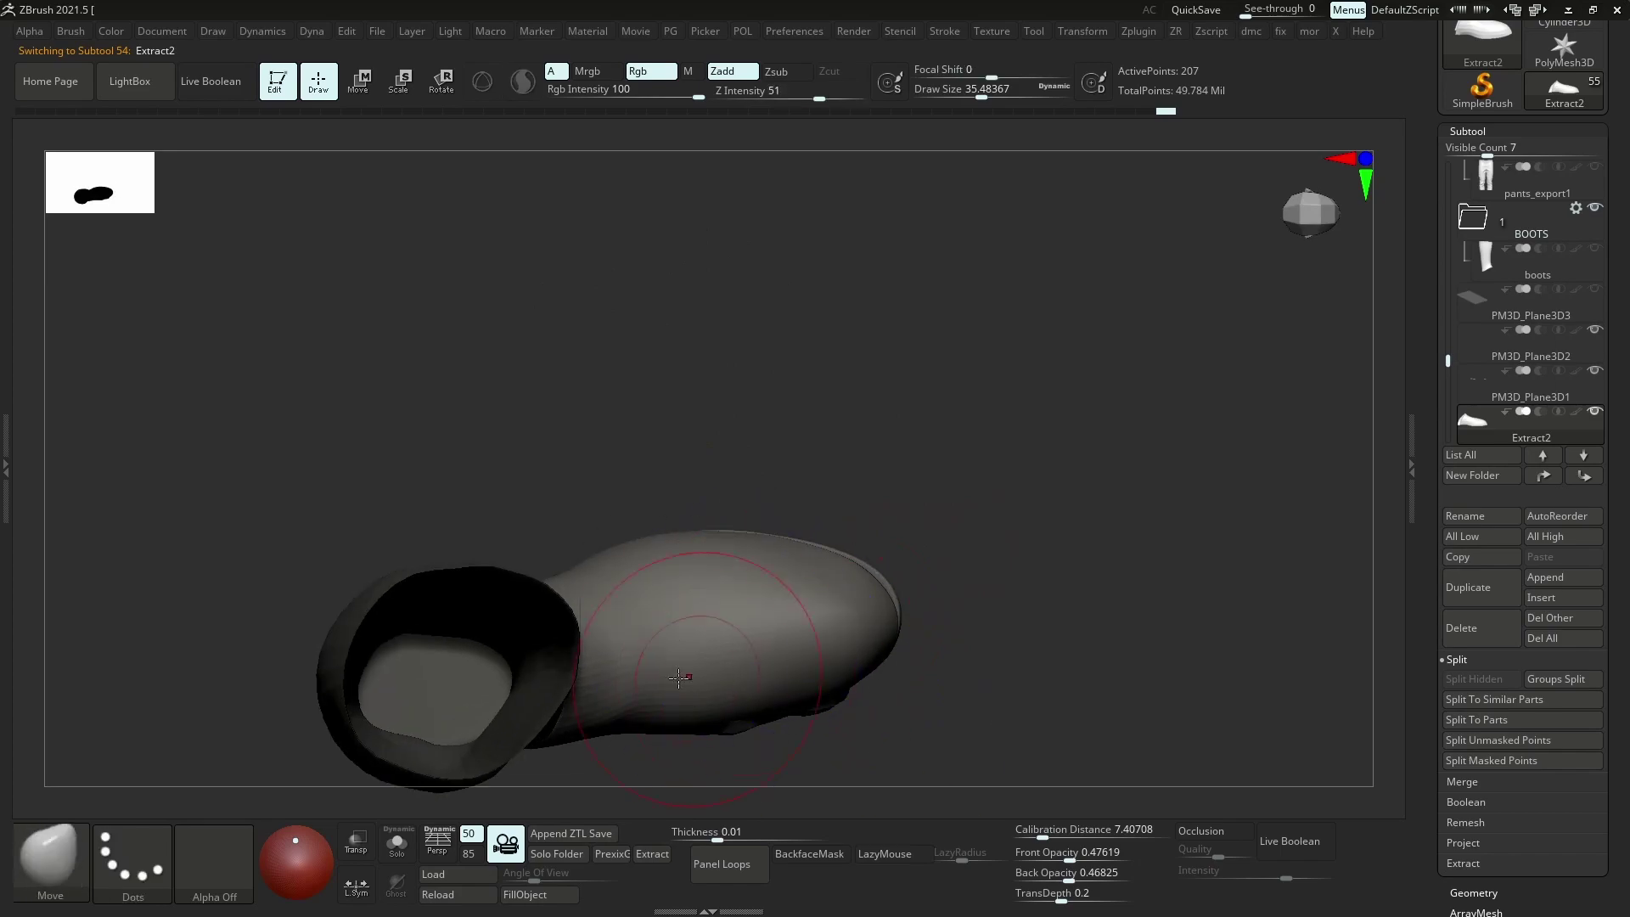
{"action": "left_click_drag", "start_coordinate": [649, 718], "coordinate": [652, 704]}
{"action": "right_click_drag", "start_coordinate": [667, 679], "coordinate": [680, 586], "text": "shift"}
{"action": "right_click_drag", "start_coordinate": [680, 586], "coordinate": [675, 535], "text": "ctrl"}
Select the sphere subtool behind the heel and start reshaping it with the Move brush
{"action": "left_click_drag", "start_coordinate": [1449, 362], "coordinate": [1448, 390]}
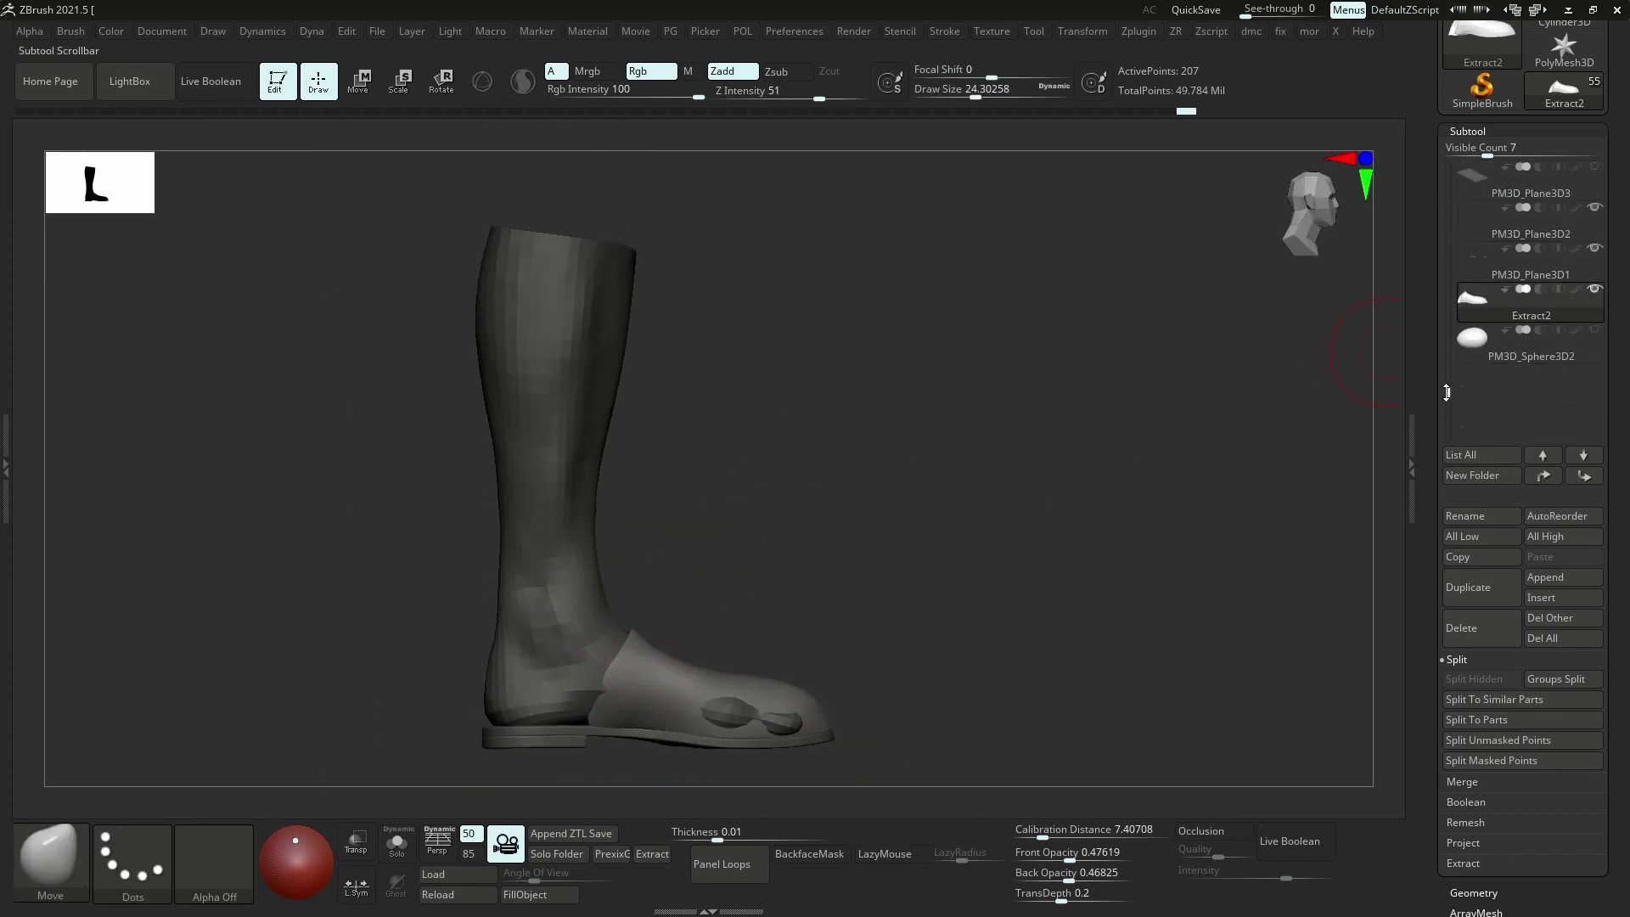
{"action": "left_click", "coordinate": [1495, 344]}
{"action": "right_click_drag", "start_coordinate": [578, 671], "coordinate": [628, 586], "text": "alt"}
{"action": "right_click_drag", "start_coordinate": [629, 586], "coordinate": [629, 670], "text": "ctrl"}
{"action": "key", "text": "s"}
{"action": "left_click_drag", "start_coordinate": [622, 602], "coordinate": [743, 511]}
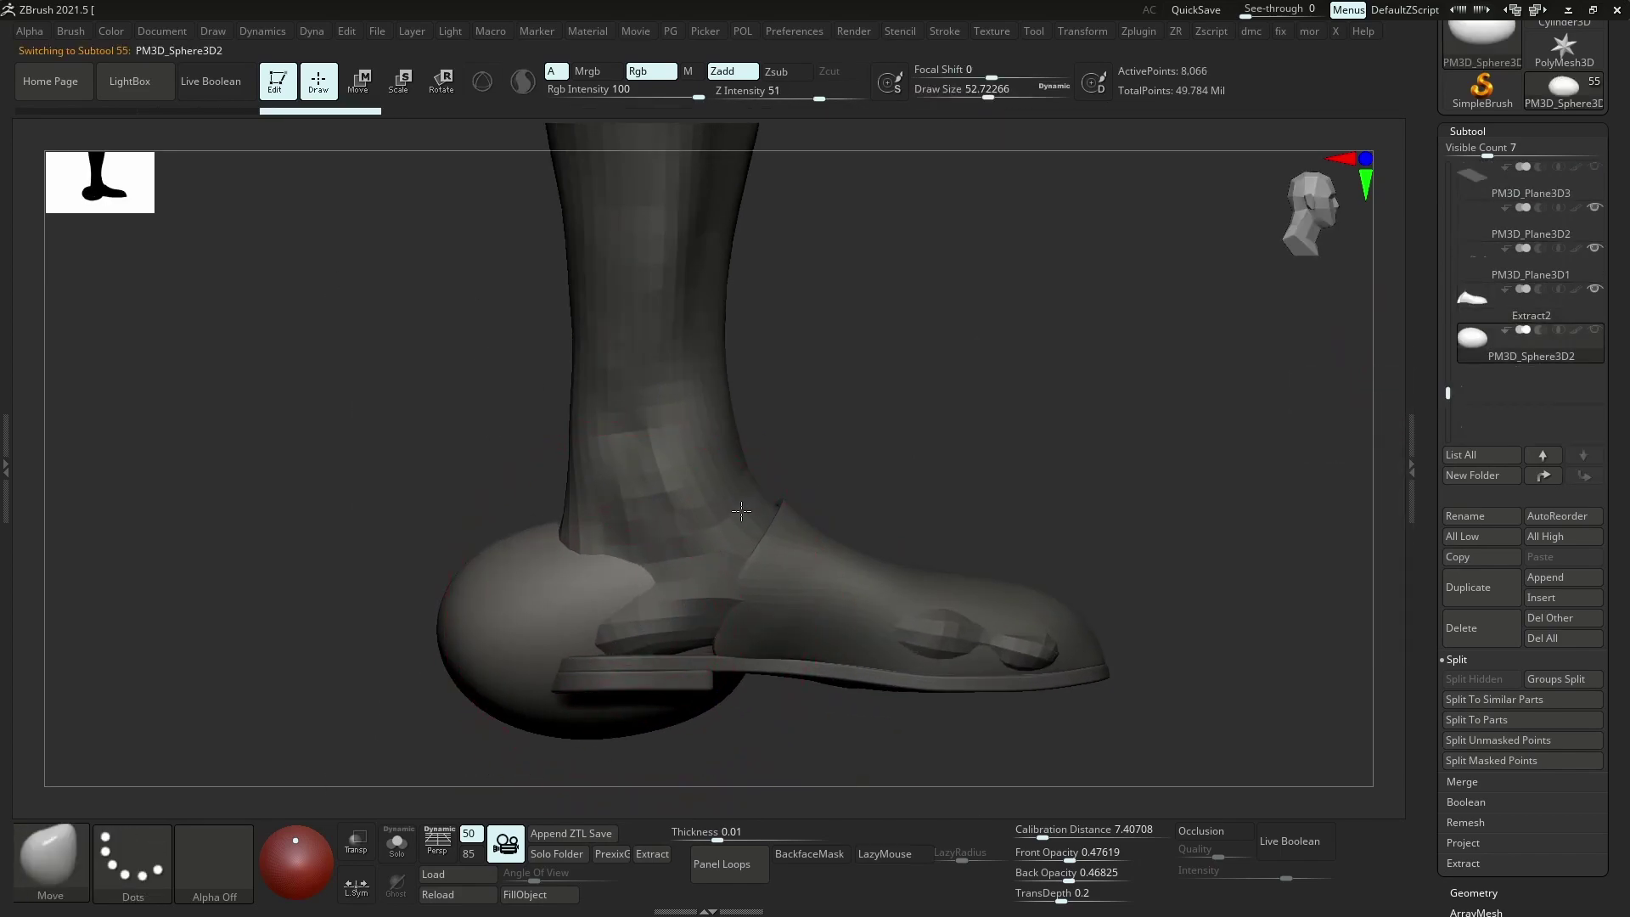
{"action": "key", "text": "s"}
{"action": "left_click_drag", "start_coordinate": [683, 610], "coordinate": [672, 608]}
Push the sphere's sides in toward the heel from the back and side views
{"action": "key", "text": "s"}
{"action": "left_click_drag", "start_coordinate": [339, 543], "coordinate": [510, 546]}
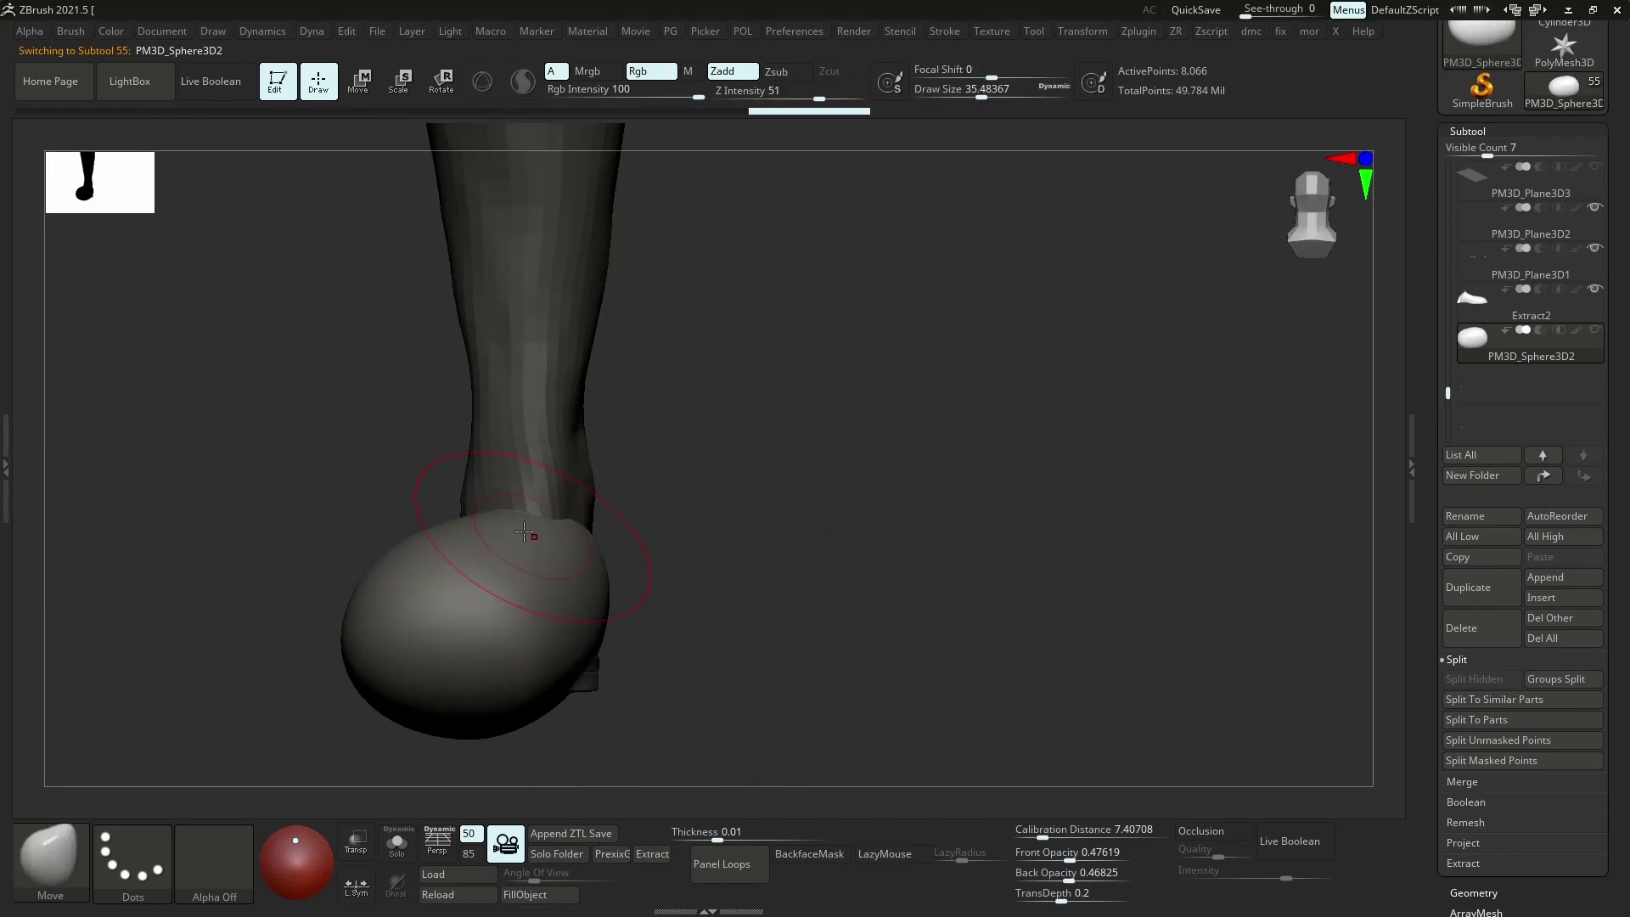
{"action": "left_click_drag", "start_coordinate": [373, 475], "coordinate": [280, 586]}
{"action": "left_click_drag", "start_coordinate": [497, 595], "coordinate": [539, 586]}
{"action": "key", "text": "s"}
{"action": "left_click_drag", "start_coordinate": [607, 615], "coordinate": [618, 616]}
{"action": "mouse_move", "coordinate": [306, 475]}
{"action": "left_mouse_down"}
{"action": "mouse_move", "coordinate": [408, 509]}
{"action": "mouse_move", "coordinate": [486, 496]}
{"action": "left_mouse_up"}
Pull the sphere's upper part up against the ankle and narrow it around the heel
{"action": "key", "text": "s"}
{"action": "left_click_drag", "start_coordinate": [521, 444], "coordinate": [554, 471]}
{"action": "left_click_drag", "start_coordinate": [407, 552], "coordinate": [323, 509]}
{"action": "left_click_drag", "start_coordinate": [544, 484], "coordinate": [577, 493]}
{"action": "left_click_drag", "start_coordinate": [356, 526], "coordinate": [450, 561]}
Refine the sphere so it wraps closely around the heel and meets the shoe upper
{"action": "mouse_move", "coordinate": [637, 598]}
{"action": "left_mouse_down", "text": "shift"}
{"action": "mouse_move", "coordinate": [649, 535]}
{"action": "mouse_move", "coordinate": [629, 518]}
{"action": "left_mouse_up", "text": "shift"}
{"action": "left_click_drag", "start_coordinate": [408, 510], "coordinate": [340, 475]}
{"action": "mouse_move", "coordinate": [600, 510]}
{"action": "left_mouse_down", "text": "shift"}
{"action": "mouse_move", "coordinate": [608, 564]}
{"action": "mouse_move", "coordinate": [565, 510]}
{"action": "left_mouse_up", "text": "shift"}
{"action": "left_click_drag", "start_coordinate": [442, 527], "coordinate": [340, 552]}
{"action": "key", "text": "s"}
Mask a heel counter shape on the sphere, extract it as a new subtool and delete the sphere
{"action": "left_click_drag", "start_coordinate": [690, 576], "coordinate": [705, 576], "text": "ctrl"}
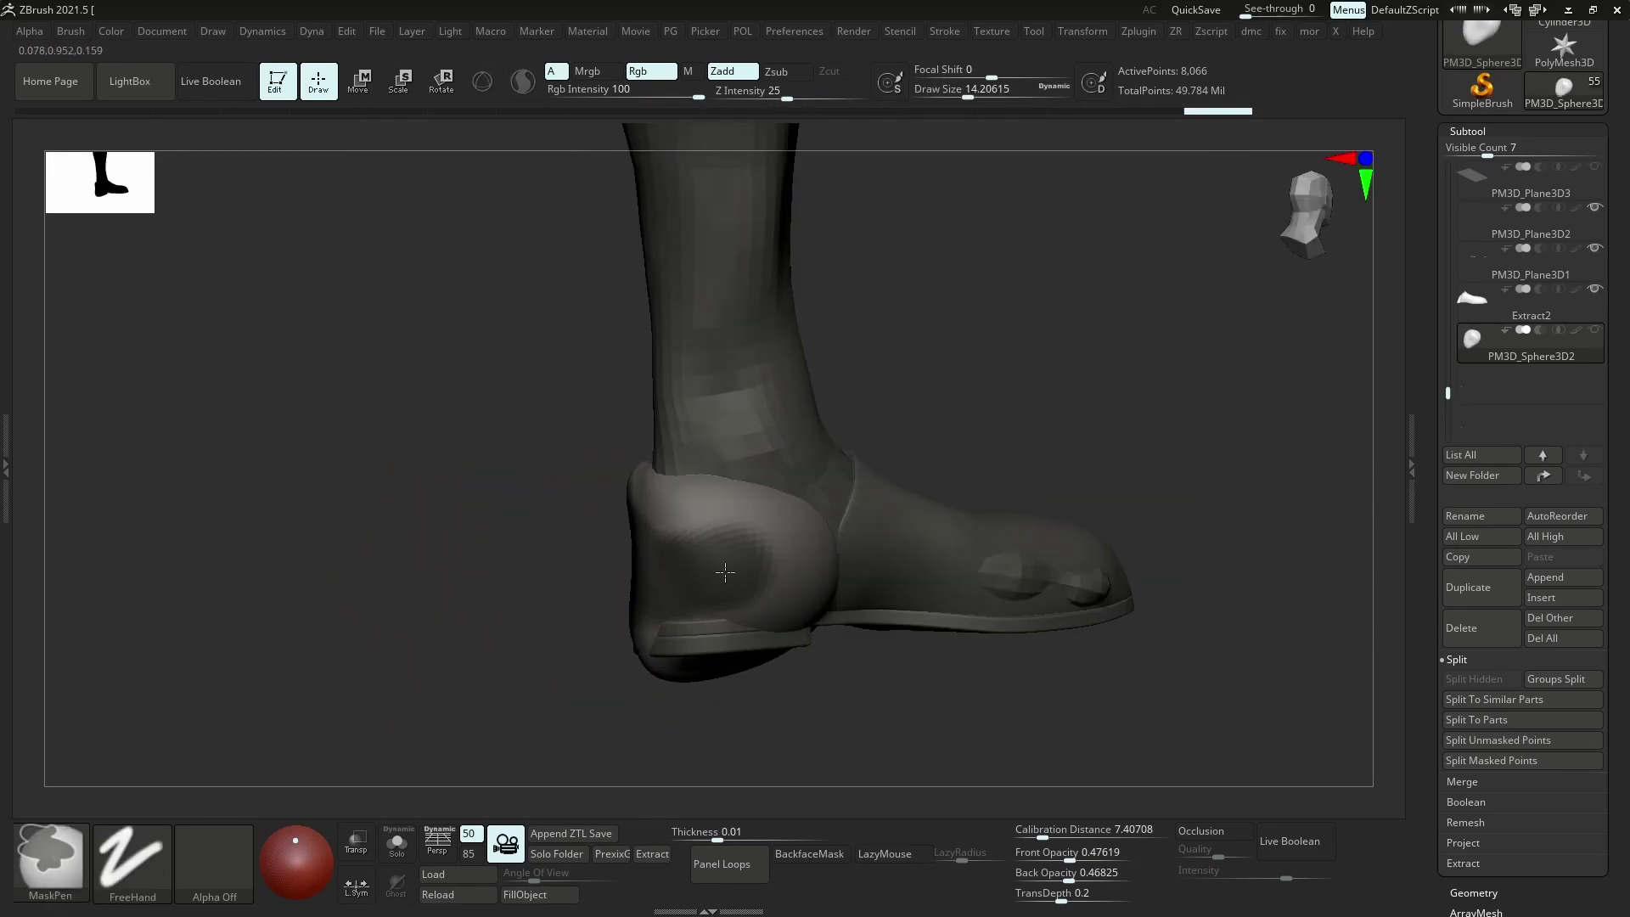
{"action": "left_click", "coordinate": [653, 853]}
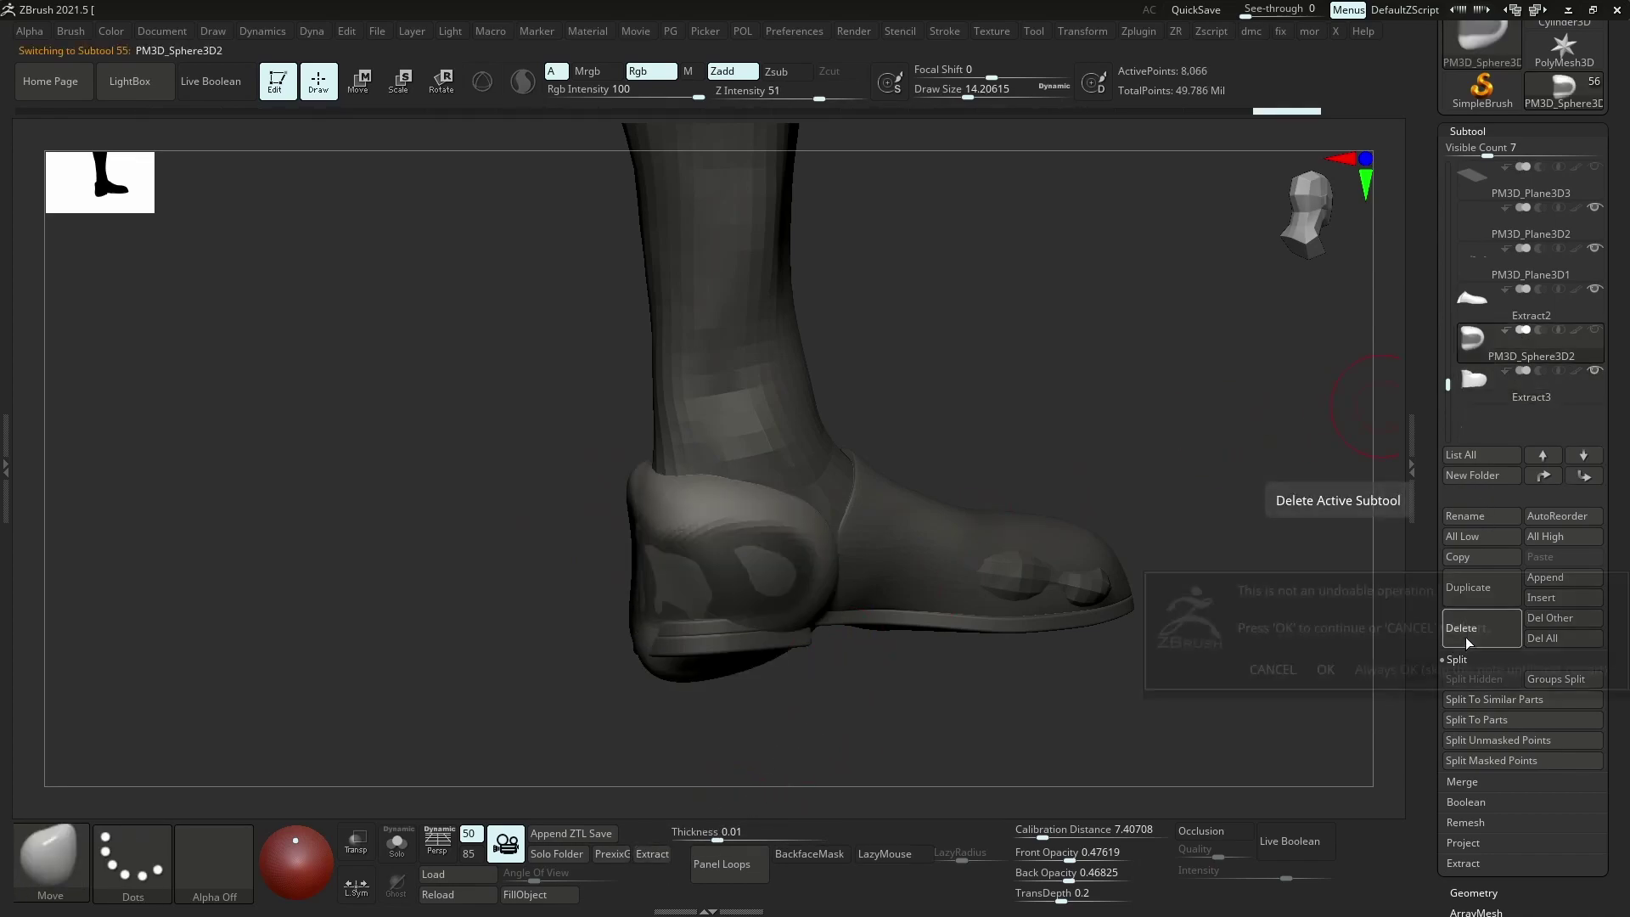
{"action": "left_click", "coordinate": [1325, 669]}
Remesh the extracted heel counter with ZRemesher in Legacy (2018) mode, with Same off and a Target Polygons Count of 0.74673
{"action": "mouse_move", "coordinate": [760, 581]}
{"action": "right_mouse_down", "text": "ctrl"}
{"action": "mouse_move", "coordinate": [752, 620]}
{"action": "mouse_move", "coordinate": [752, 540]}
{"action": "right_mouse_up", "text": "ctrl"}
{"action": "key", "text": "p"}
{"action": "key", "text": "z"}
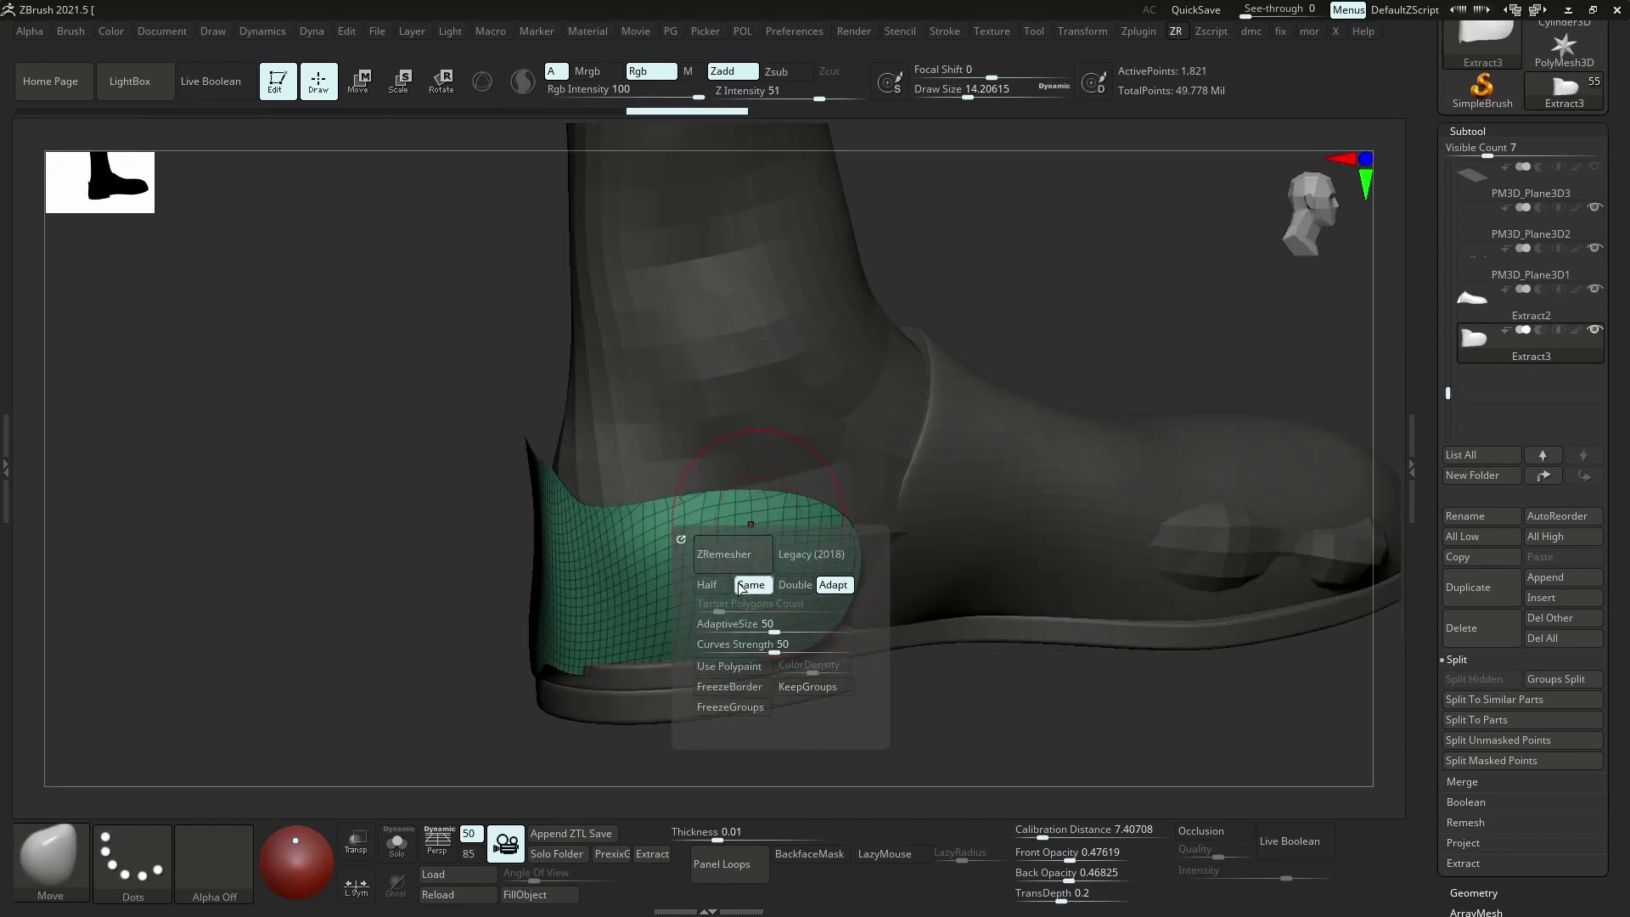
{"action": "left_click", "coordinate": [763, 592]}
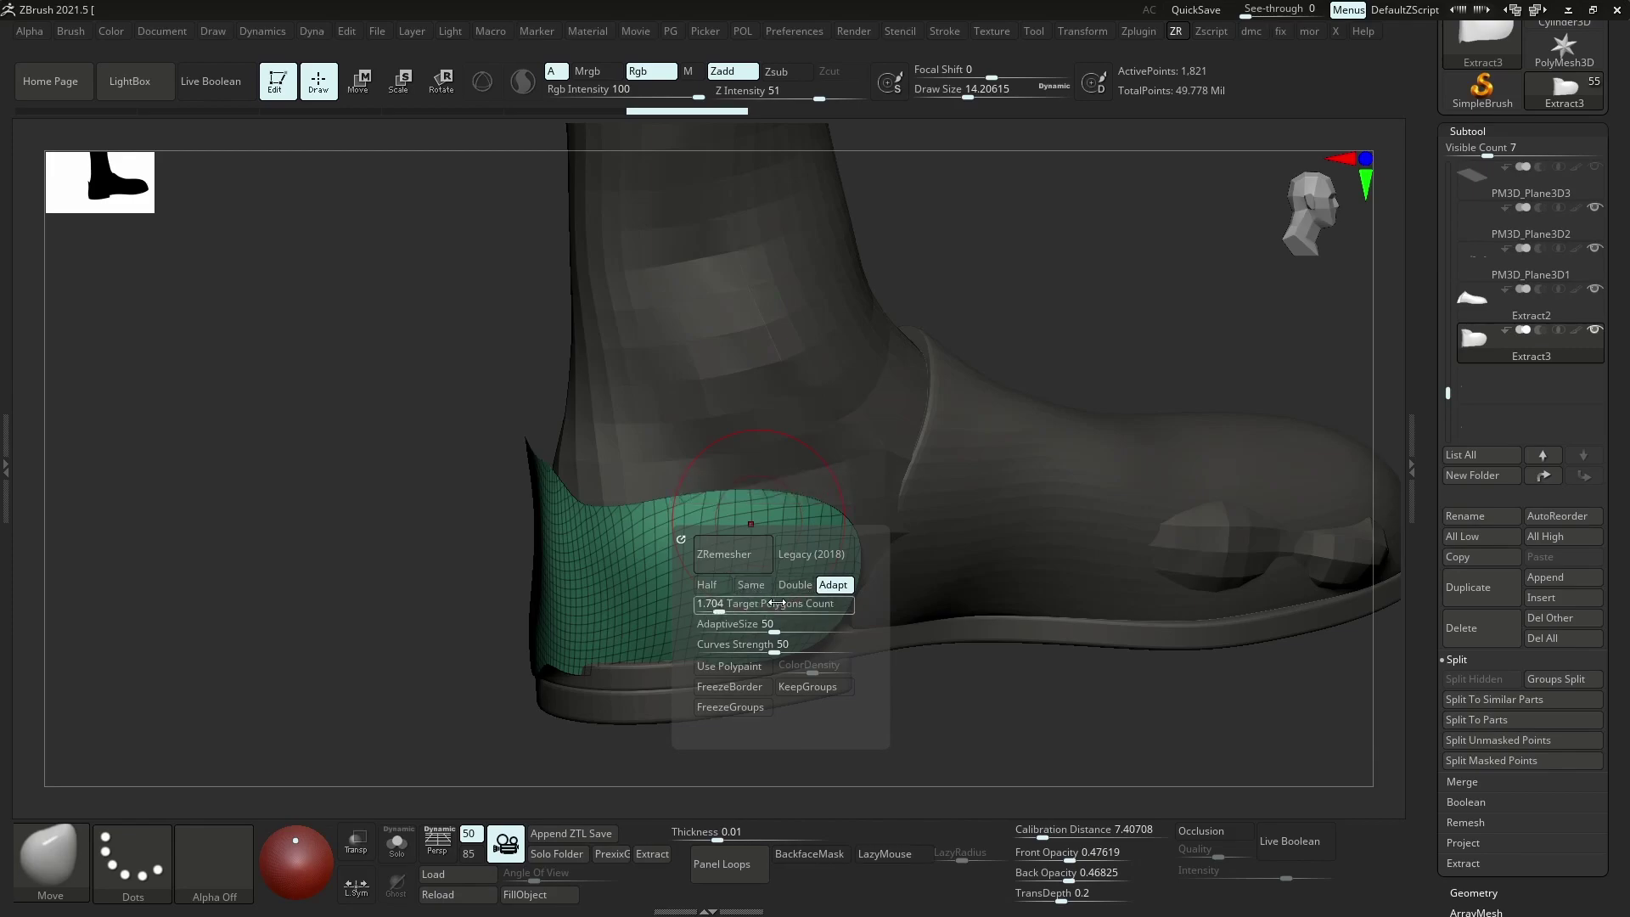
{"action": "left_click", "coordinate": [831, 557]}
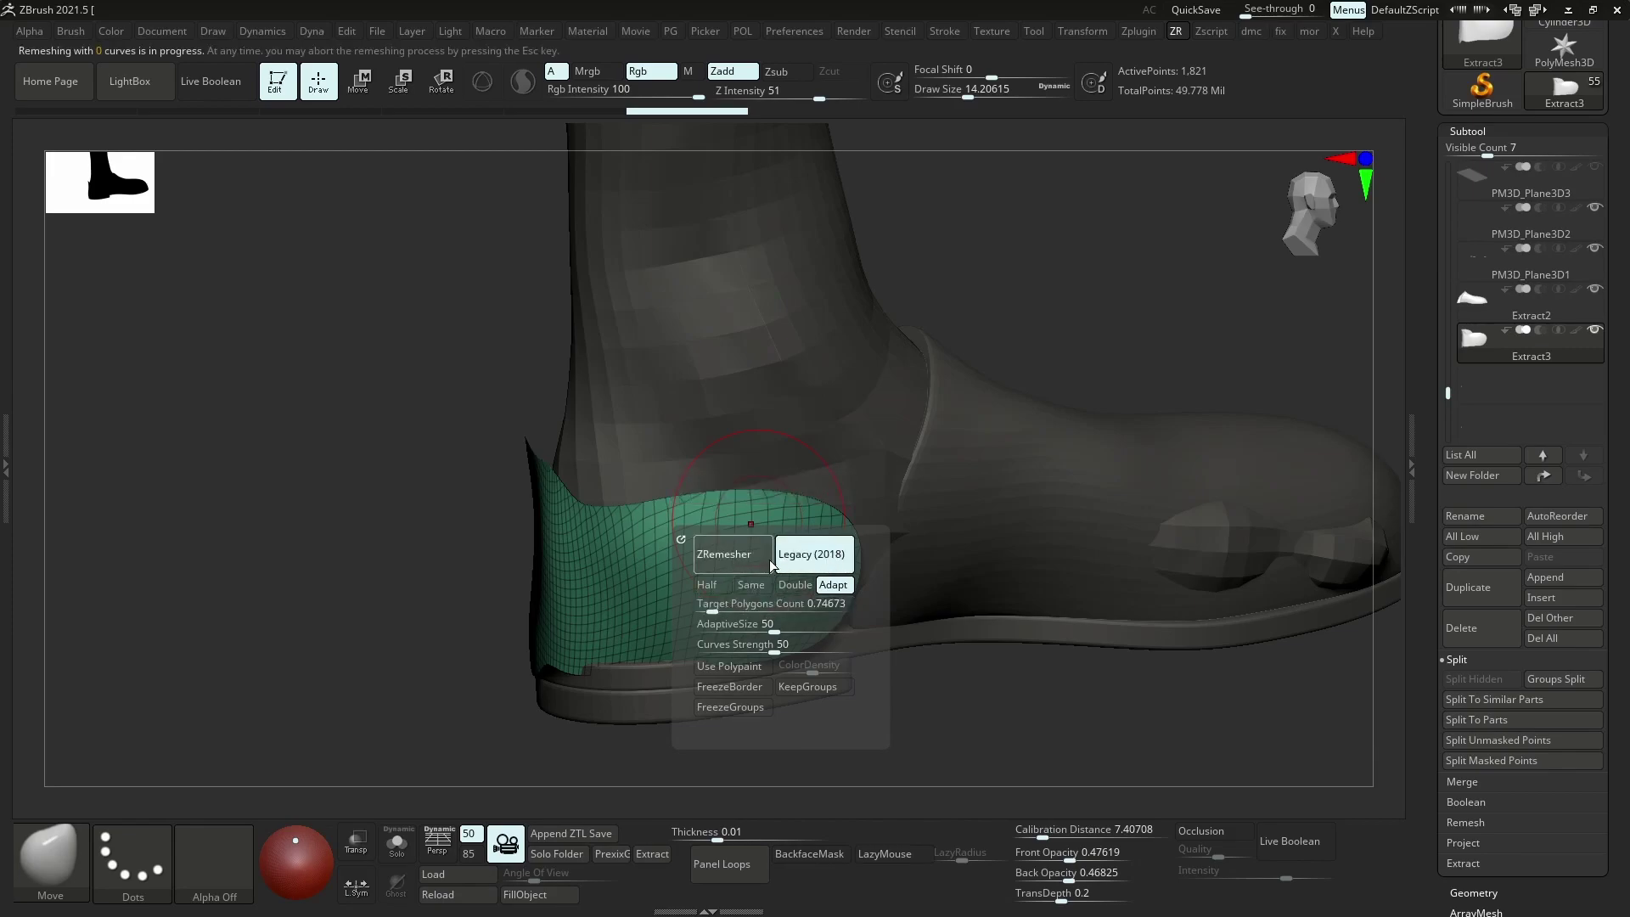
{"action": "left_click", "coordinate": [723, 552]}
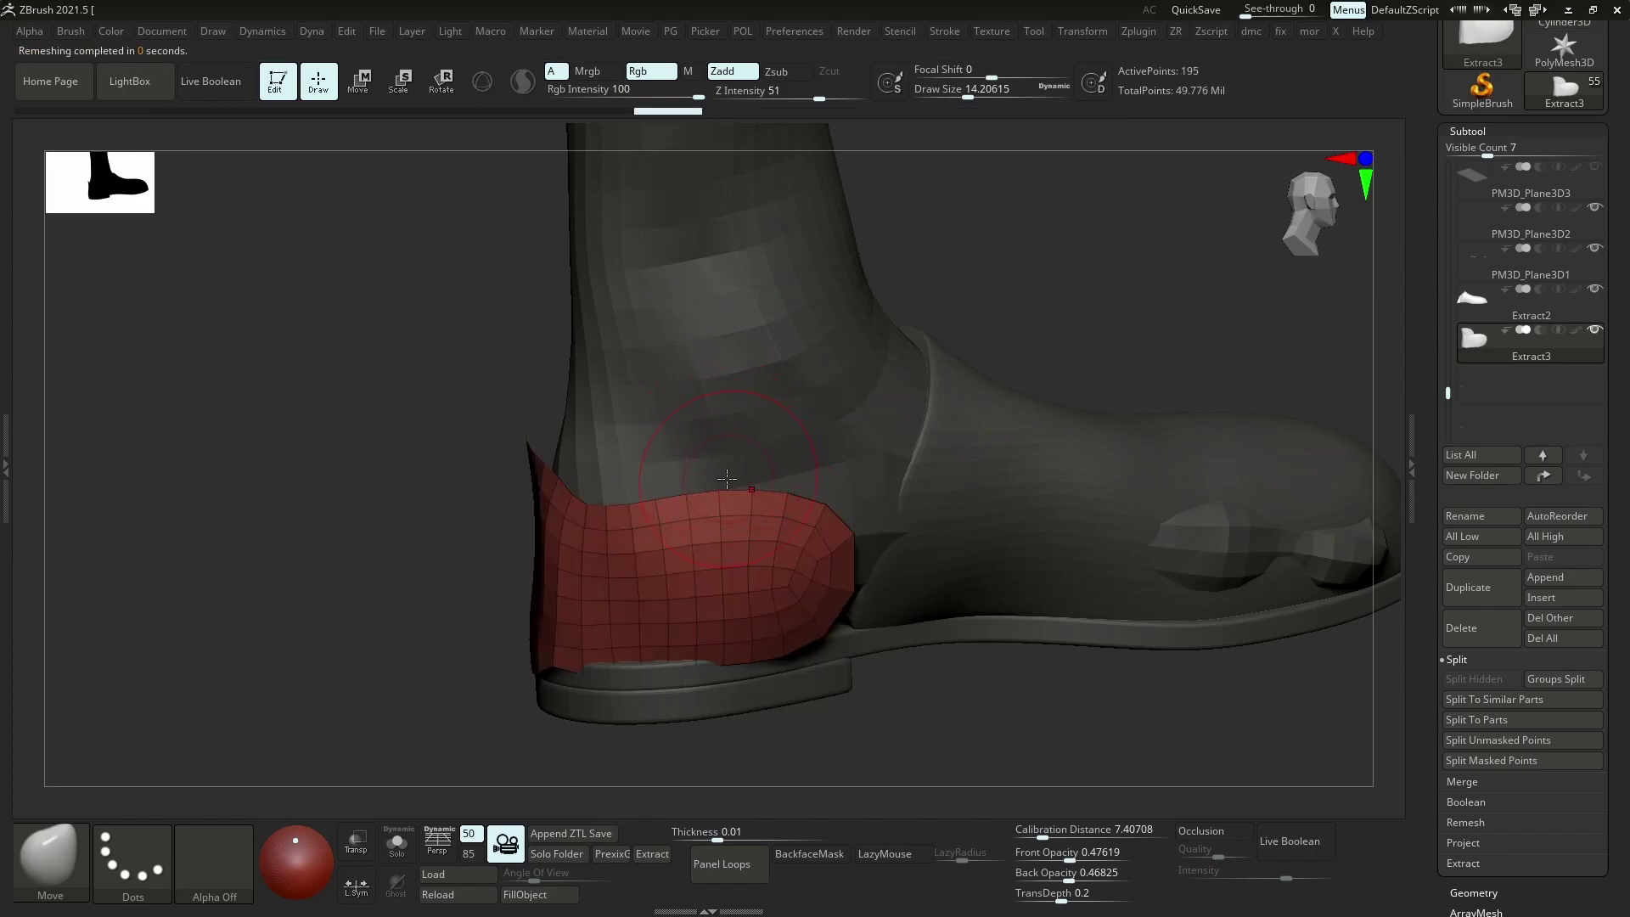
Polish the heel counter by features and smooth its surface around the heel
{"action": "key", "text": "p"}
{"action": "left_click_drag", "start_coordinate": [668, 495], "coordinate": [772, 499]}
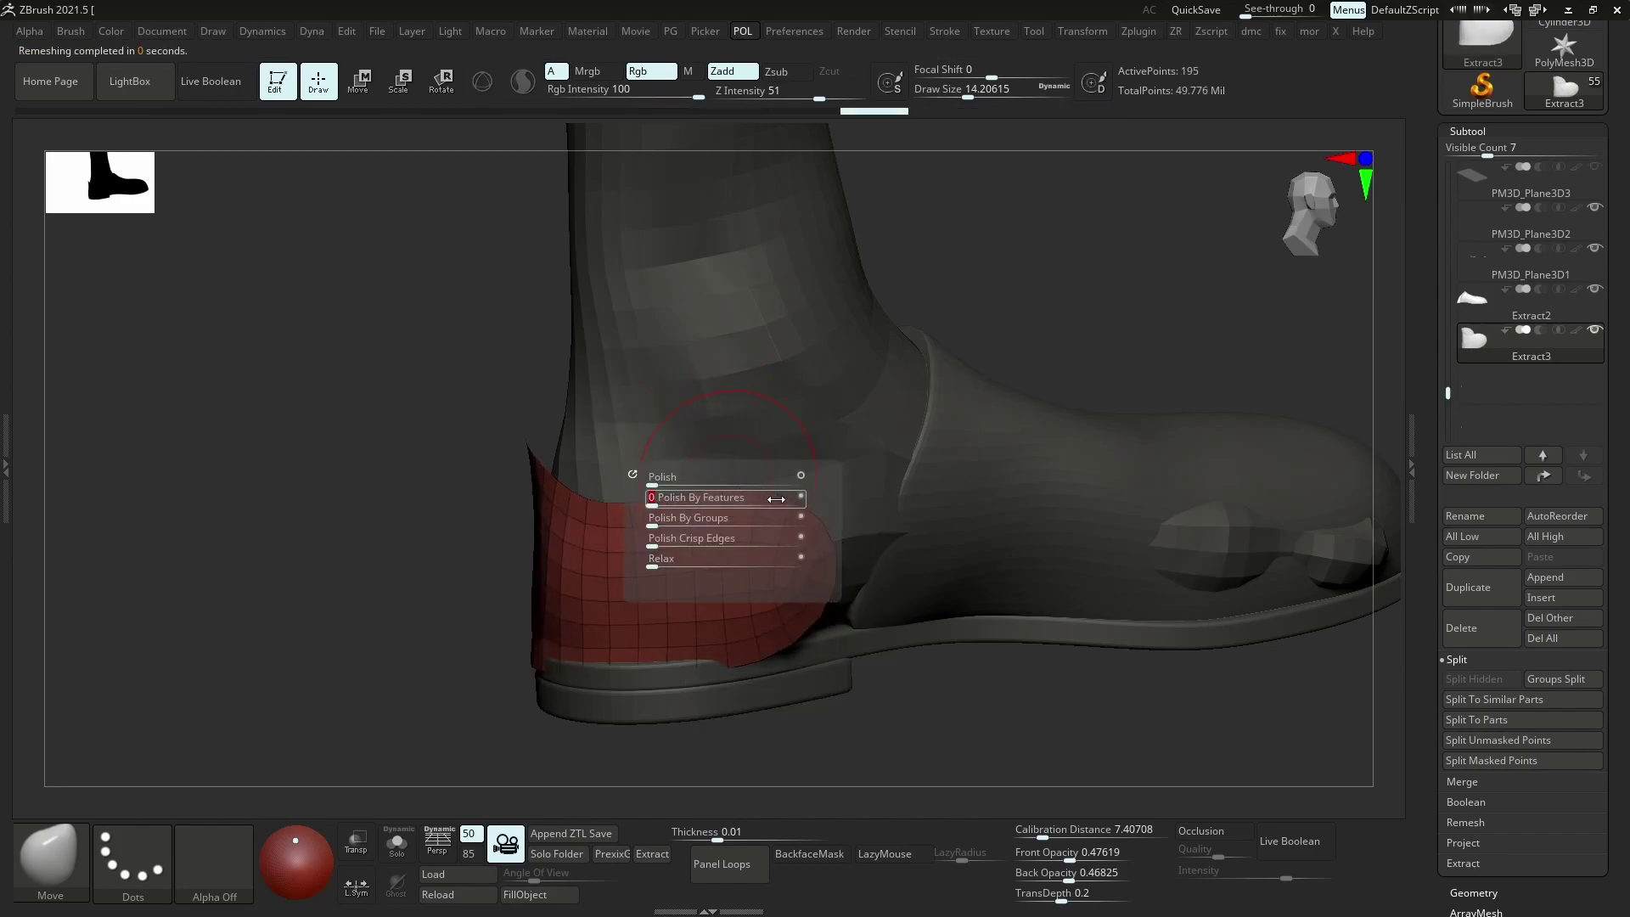
{"action": "left_click", "coordinate": [666, 498]}
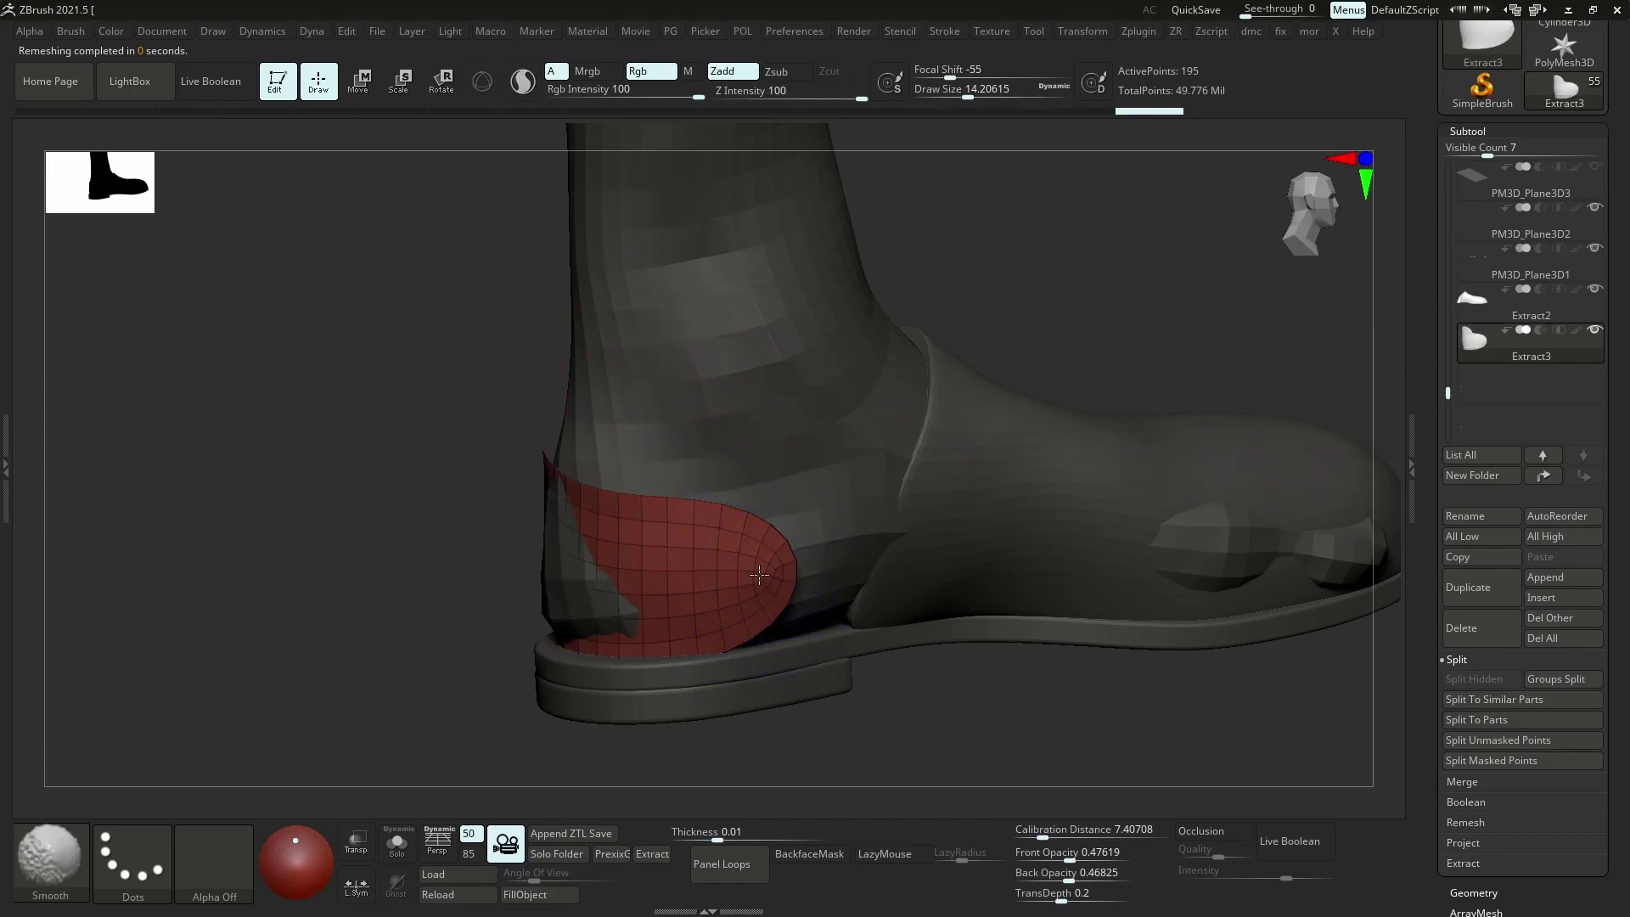
{"action": "left_click_drag", "start_coordinate": [758, 592], "coordinate": [736, 602], "text": "shift"}
{"action": "right_click_drag", "start_coordinate": [664, 567], "coordinate": [540, 552]}
{"action": "mouse_move", "coordinate": [586, 563]}
{"action": "left_mouse_down", "text": "shift"}
{"action": "mouse_move", "coordinate": [632, 615]}
{"action": "mouse_move", "coordinate": [677, 588]}
{"action": "left_mouse_up", "text": "shift"}
Reshape the heel counter with a larger Move brush so it stands upright around the heel and sits on the sole
{"action": "right_click", "coordinate": [689, 655]}
{"action": "right_click_drag", "start_coordinate": [781, 625], "coordinate": [683, 632]}
{"action": "key", "text": "s"}
{"action": "left_click", "coordinate": [673, 635]}
{"action": "mouse_move", "coordinate": [679, 599]}
{"action": "left_mouse_down"}
{"action": "mouse_move", "coordinate": [695, 619]}
{"action": "mouse_move", "coordinate": [754, 576]}
{"action": "left_mouse_up"}
{"action": "right_click_drag", "start_coordinate": [790, 642], "coordinate": [722, 667]}
{"action": "mouse_move", "coordinate": [739, 586]}
{"action": "right_mouse_down"}
{"action": "mouse_move", "coordinate": [791, 398]}
{"action": "mouse_move", "coordinate": [760, 454]}
{"action": "mouse_move", "coordinate": [782, 484]}
{"action": "mouse_move", "coordinate": [788, 556]}
{"action": "right_mouse_up"}
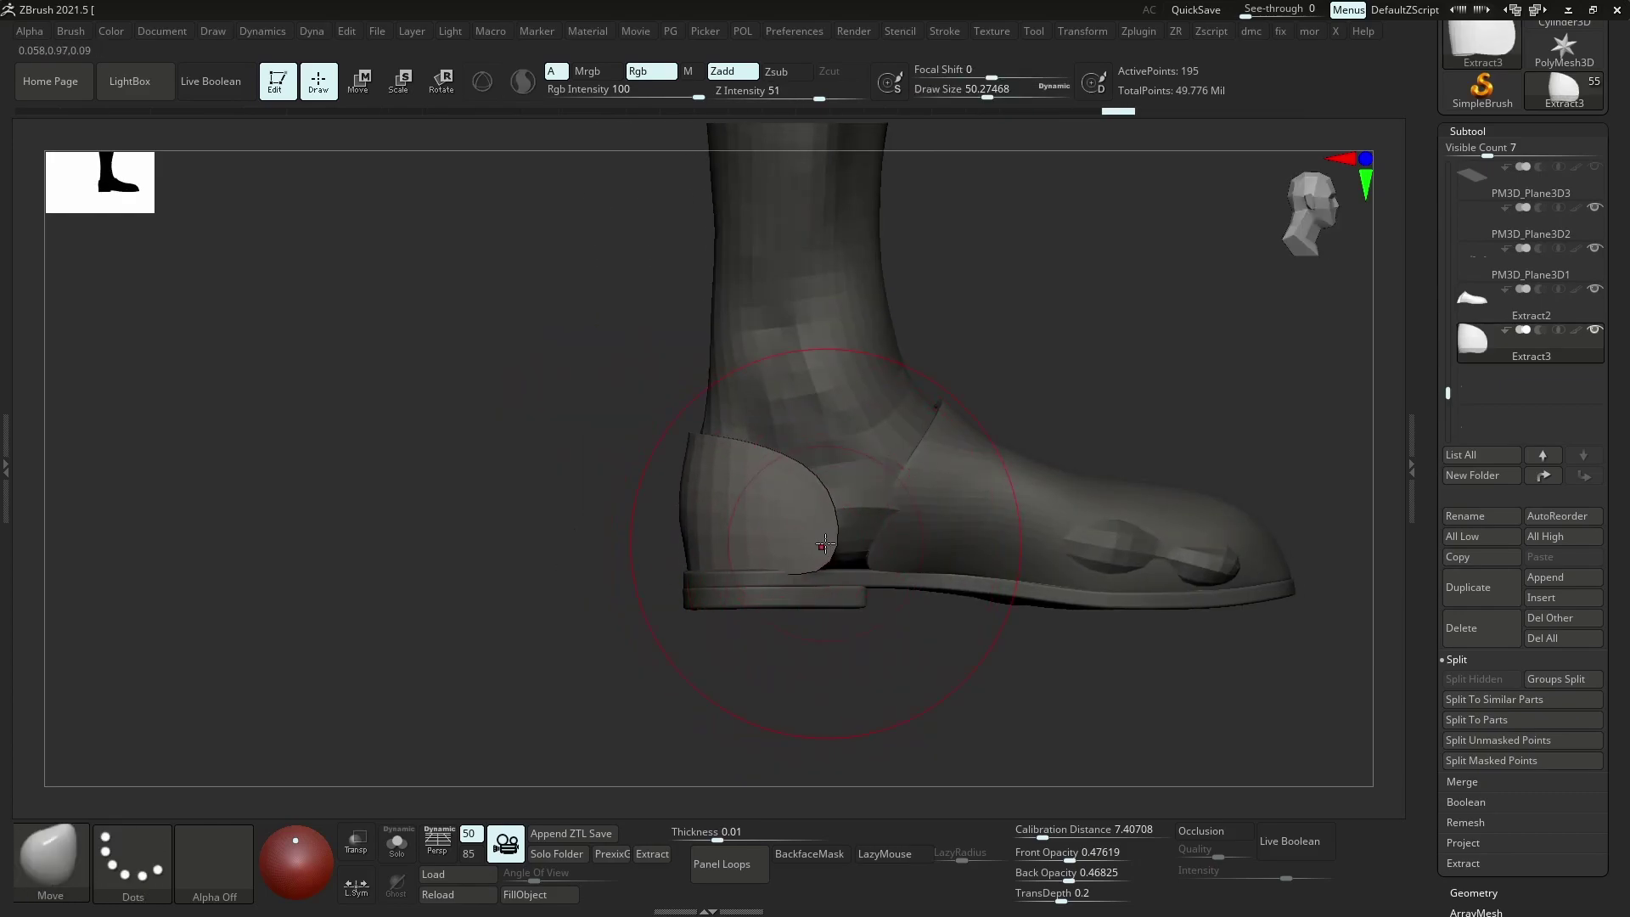
Pull the front edge of the heel counter's outer side forward toward the shoe upper and smooth it
{"action": "key", "text": "s"}
{"action": "left_click_drag", "start_coordinate": [795, 397], "coordinate": [779, 397]}
{"action": "key", "text": "s"}
{"action": "left_click_drag", "start_coordinate": [783, 453], "coordinate": [812, 450]}
{"action": "left_click_drag", "start_coordinate": [820, 484], "coordinate": [836, 476]}
{"action": "mouse_move", "coordinate": [839, 544]}
{"action": "left_mouse_down"}
{"action": "mouse_move", "coordinate": [873, 564]}
{"action": "mouse_move", "coordinate": [785, 556]}
{"action": "mouse_move", "coordinate": [870, 564]}
{"action": "mouse_move", "coordinate": [809, 535]}
{"action": "mouse_move", "coordinate": [851, 509]}
{"action": "left_mouse_up"}
{"action": "key", "text": "s"}
{"action": "key", "text": "s"}
{"action": "left_click_drag", "start_coordinate": [837, 517], "coordinate": [814, 550], "text": "shift"}
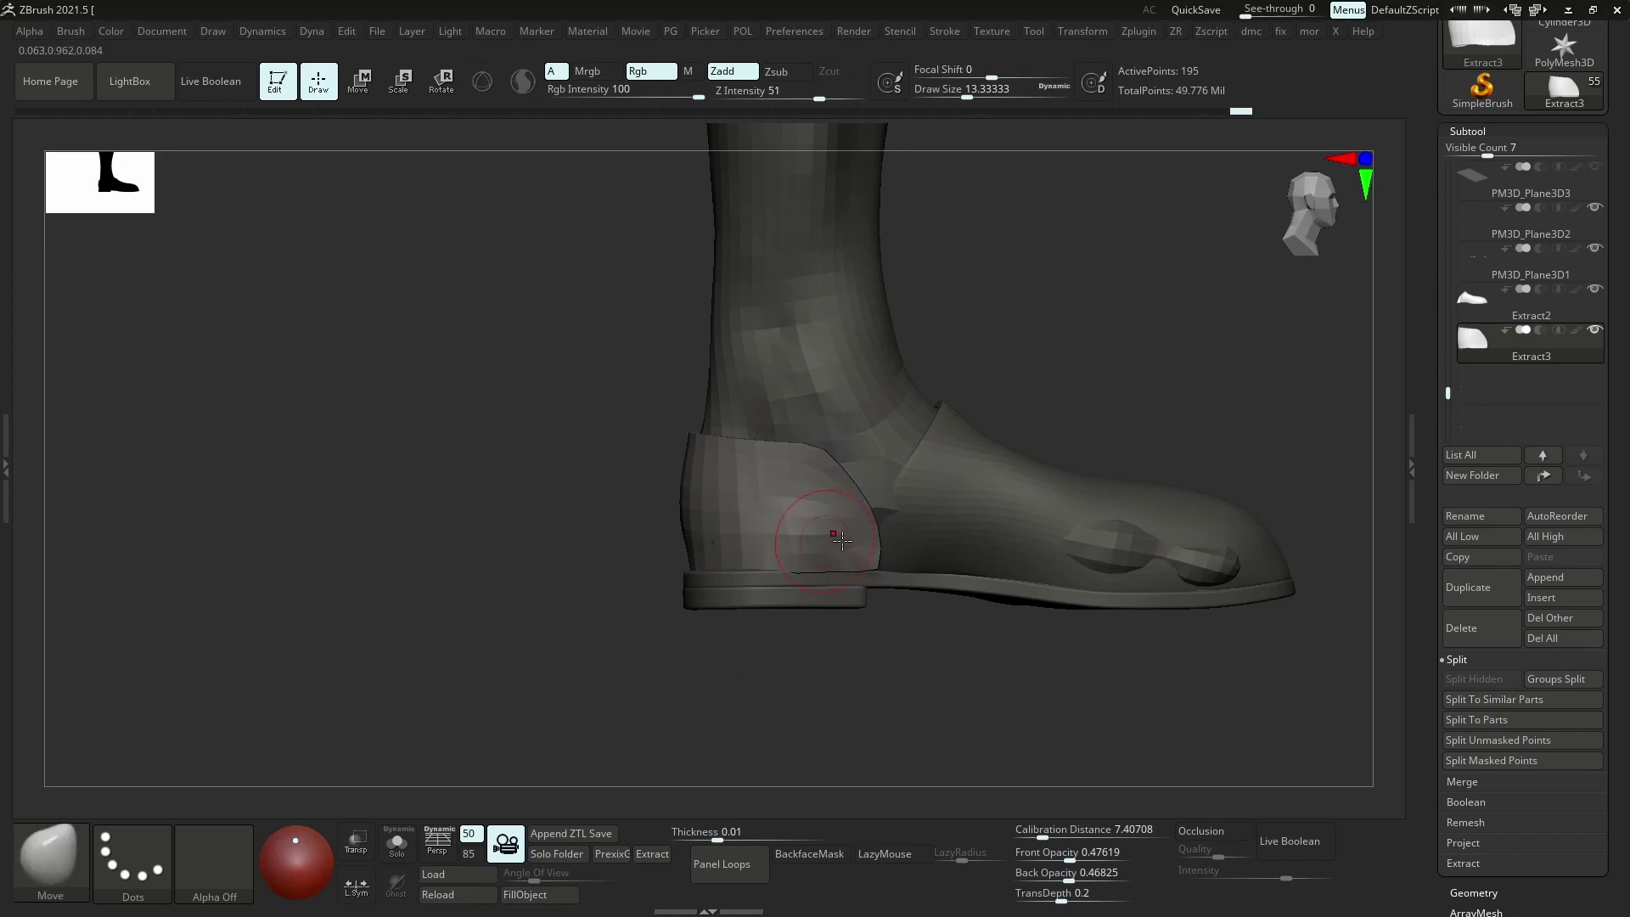
{"action": "left_click_drag", "start_coordinate": [1274, 518], "coordinate": [907, 585]}
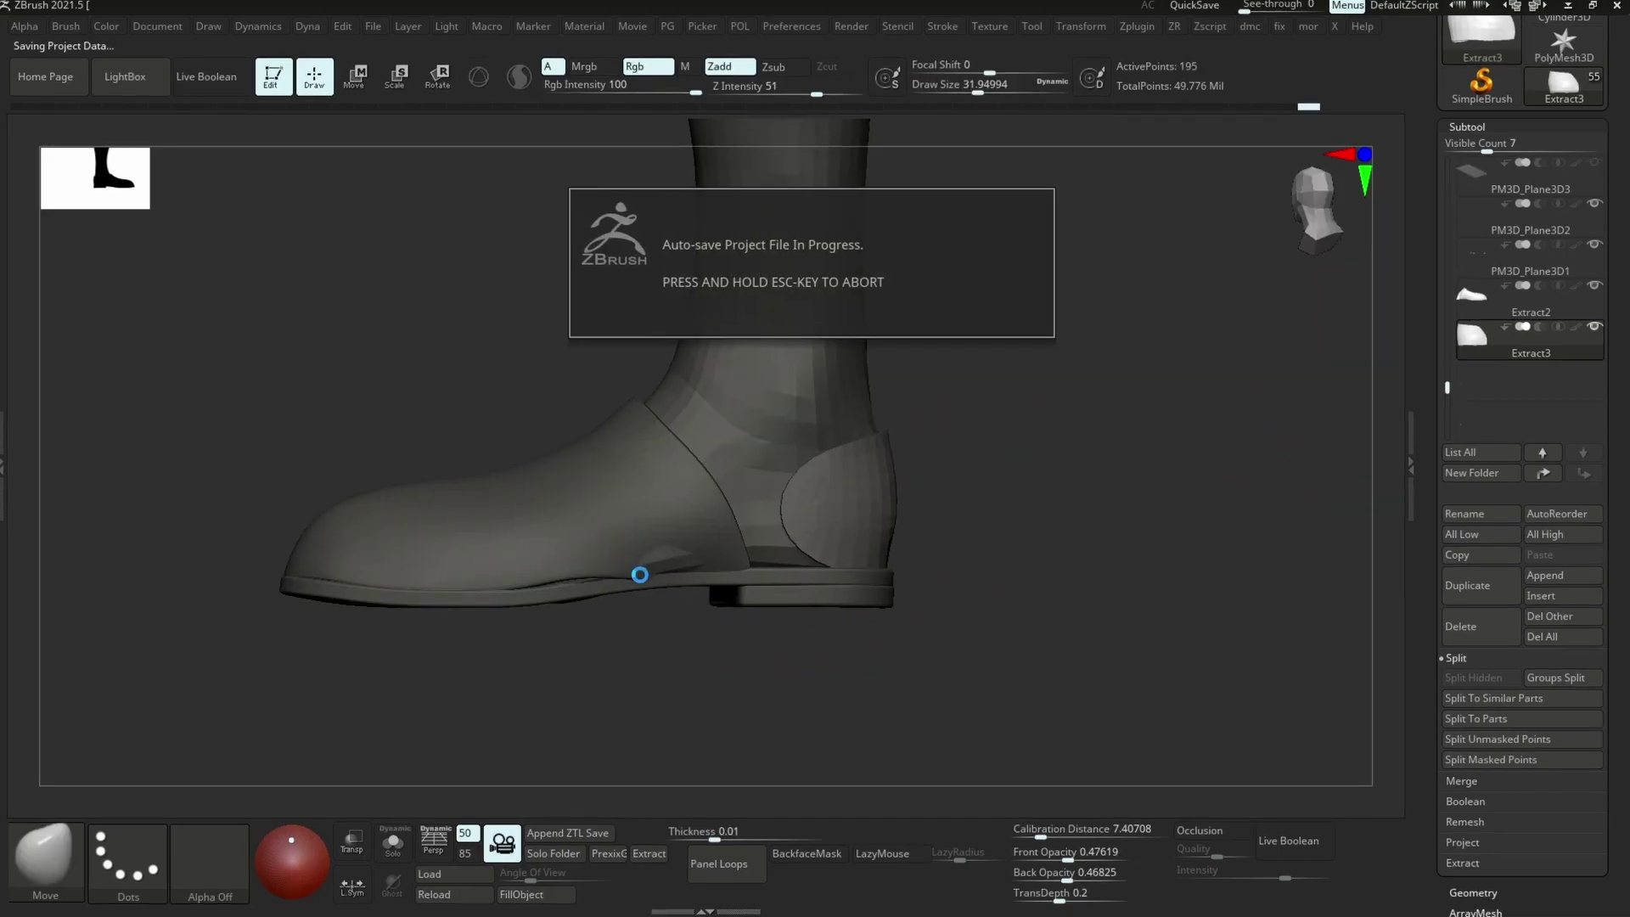
Select the shoe upper and adjust its inner side near the sole where the foot pokes through
{"action": "key", "text": "s"}
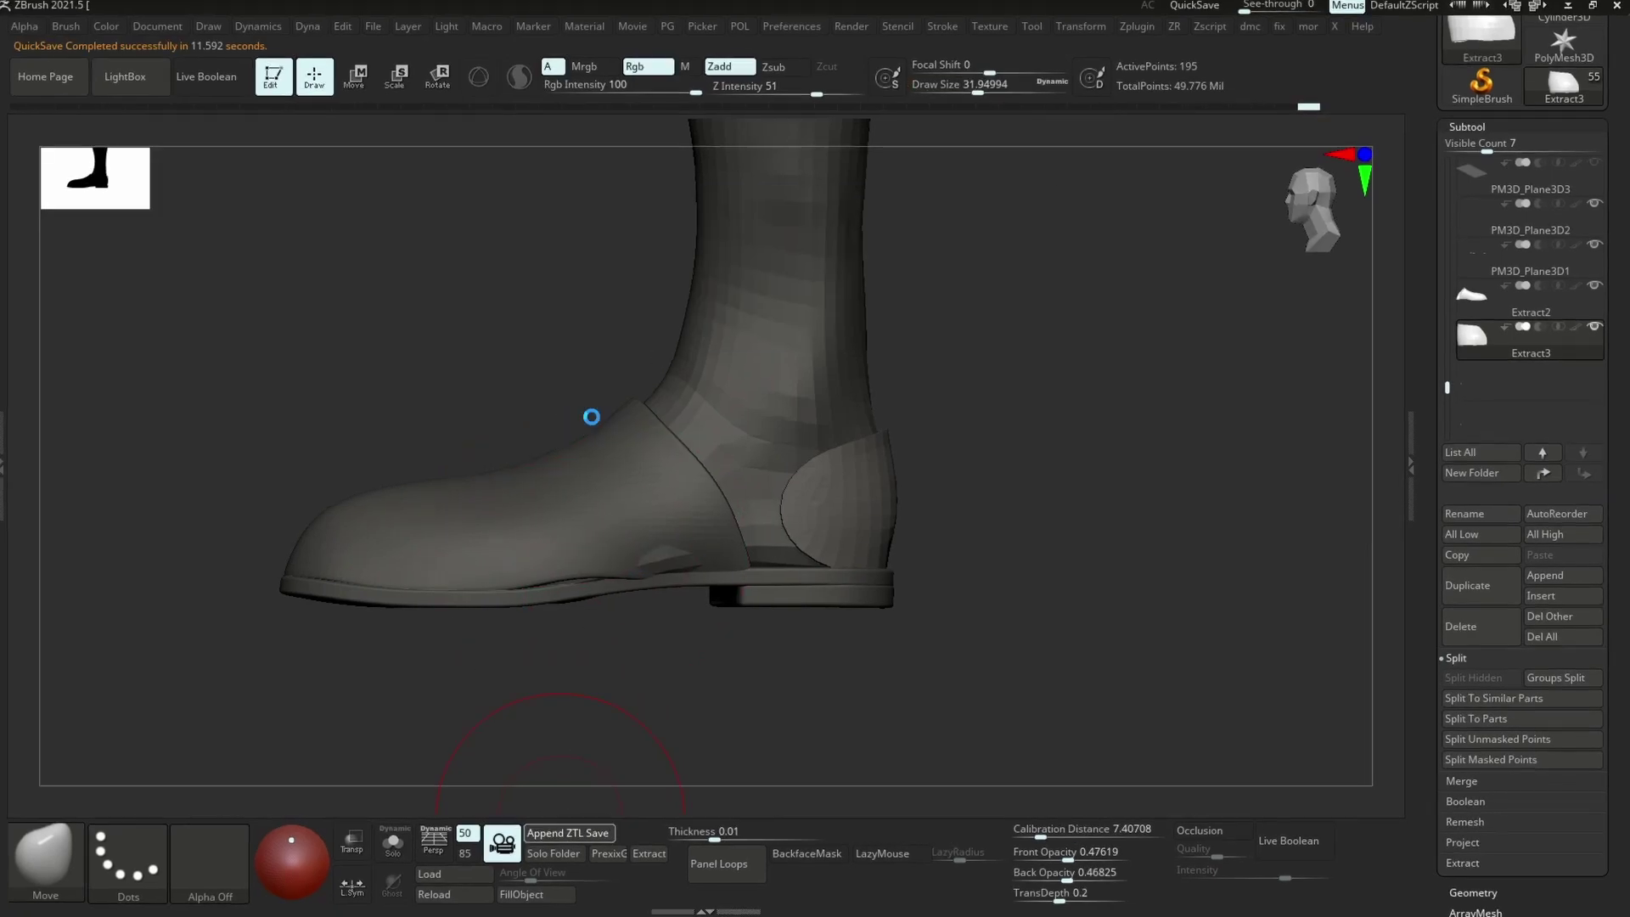
{"action": "left_click", "coordinate": [573, 581], "text": "alt"}
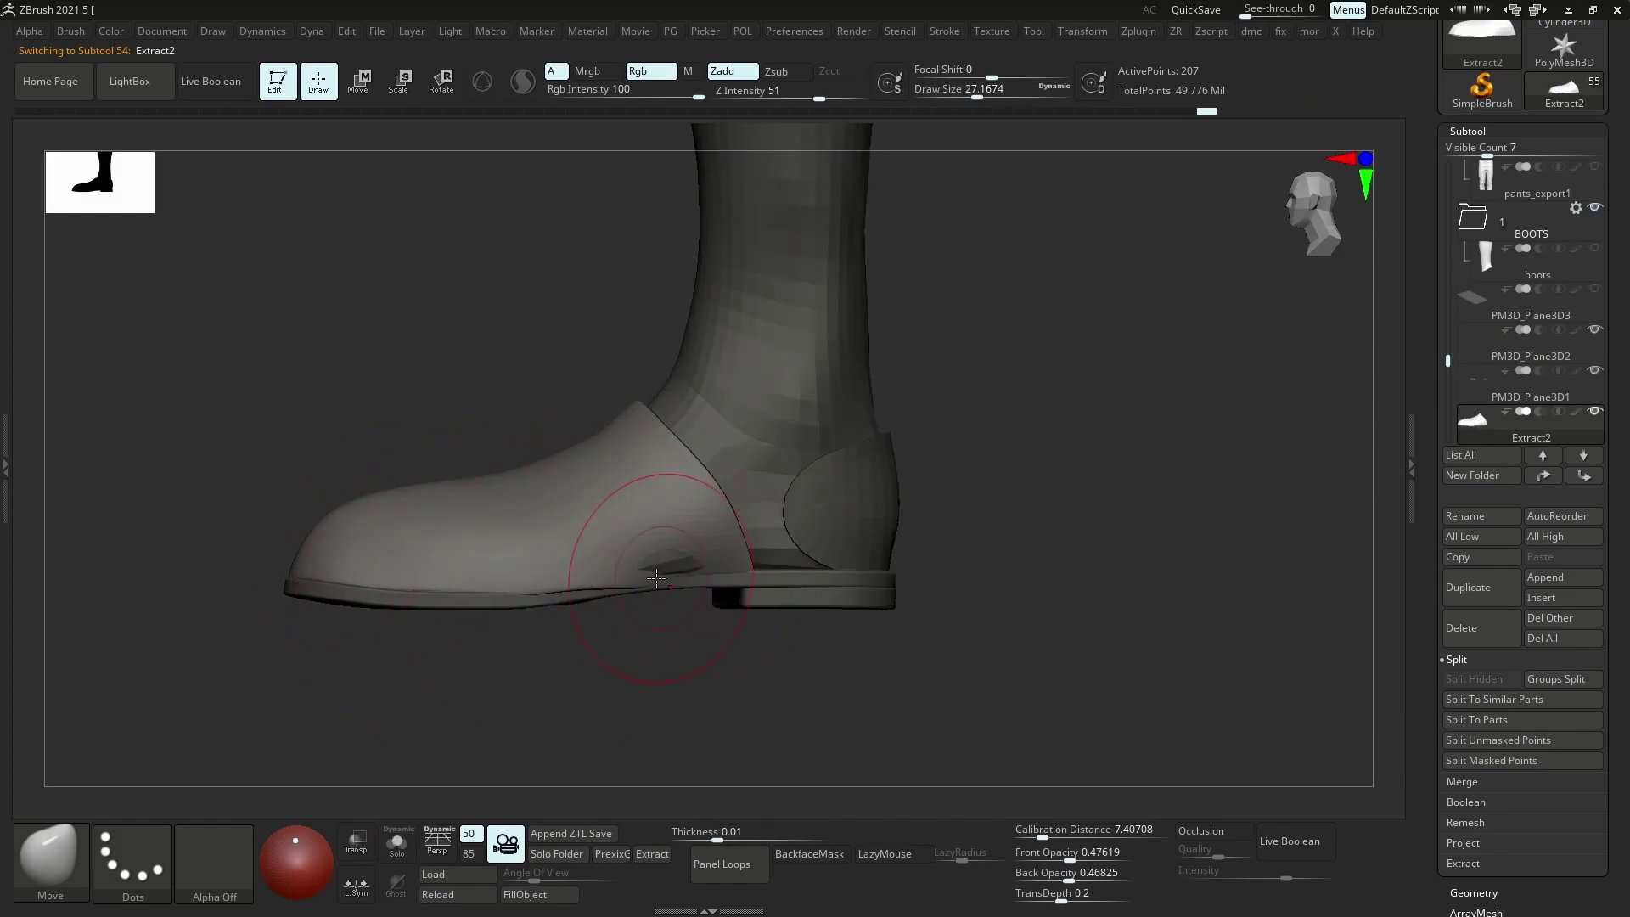
{"action": "left_click_drag", "start_coordinate": [671, 566], "coordinate": [682, 560]}
Select the heel counter and pull its inner side forward to meet the shoe upper
{"action": "left_click", "coordinate": [824, 533], "text": "alt"}
{"action": "key", "text": "shift+s"}
{"action": "key", "text": "shift+f"}
{"action": "key", "text": "s"}
{"action": "mouse_move", "coordinate": [777, 533]}
{"action": "left_mouse_down"}
{"action": "mouse_move", "coordinate": [712, 545]}
{"action": "mouse_move", "coordinate": [747, 509]}
{"action": "left_mouse_up"}
{"action": "key", "text": "s"}
{"action": "key", "text": "s"}
{"action": "key", "text": "shift+s"}
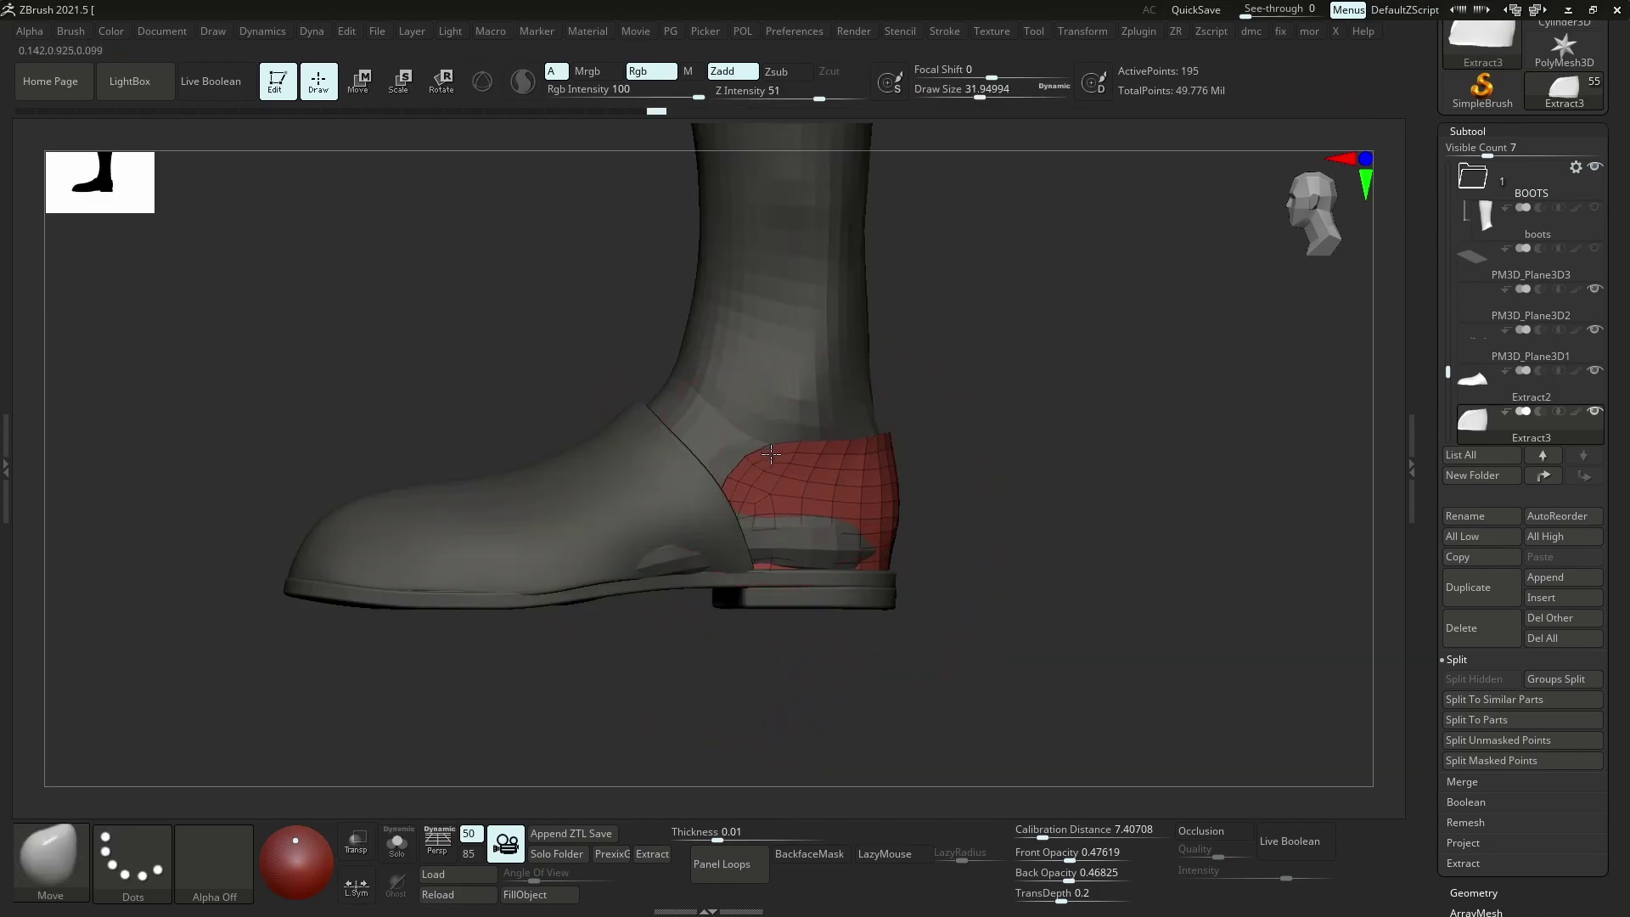
{"action": "key", "text": "s"}
{"action": "left_click_drag", "start_coordinate": [747, 550], "coordinate": [740, 550]}
Smooth the heel counter and remesh it with ZRemesher
{"action": "left_click_drag", "start_coordinate": [781, 647], "coordinate": [613, 509], "text": "shift"}
{"action": "left_click_drag", "start_coordinate": [942, 654], "coordinate": [866, 658]}
{"action": "mouse_move", "coordinate": [815, 543]}
{"action": "left_mouse_down", "text": "shift"}
{"action": "mouse_move", "coordinate": [830, 568]}
{"action": "mouse_move", "coordinate": [713, 577]}
{"action": "mouse_move", "coordinate": [836, 543]}
{"action": "left_mouse_up", "text": "shift"}
{"action": "left_click_drag", "start_coordinate": [883, 601], "coordinate": [939, 607], "text": "shift"}
{"action": "key", "text": "z"}
{"action": "left_click", "coordinate": [893, 665]}
{"action": "left_click", "coordinate": [883, 643]}
Mask part of the heel counter, polish the unmasked area and clear the mask
{"action": "mouse_move", "coordinate": [772, 629]}
{"action": "left_mouse_down", "text": "shift"}
{"action": "mouse_move", "coordinate": [1106, 568]}
{"action": "mouse_move", "coordinate": [950, 542]}
{"action": "left_mouse_up", "text": "shift"}
{"action": "key", "text": "shift+s"}
{"action": "key", "text": "f"}
{"action": "key", "text": "s"}
{"action": "left_click_drag", "start_coordinate": [1019, 616], "coordinate": [997, 617]}
{"action": "left_click_drag", "start_coordinate": [1078, 613], "coordinate": [722, 620], "text": "ctrl"}
{"action": "left_click", "coordinate": [877, 698], "text": "ctrl"}
{"action": "key", "text": "p"}
{"action": "left_click", "coordinate": [893, 747]}
{"action": "left_click_drag", "start_coordinate": [884, 652], "coordinate": [917, 683], "text": "ctrl"}
Smooth the heel counter's outer side and run ZRemesher on it again
{"action": "left_click_drag", "start_coordinate": [899, 550], "coordinate": [884, 548], "text": "shift"}
{"action": "right_click_drag", "start_coordinate": [884, 550], "coordinate": [989, 650], "text": "ctrl"}
{"action": "right_click_drag", "start_coordinate": [989, 650], "coordinate": [957, 666]}
{"action": "key", "text": "z"}
{"action": "left_click", "coordinate": [891, 665]}
{"action": "right_click_drag", "start_coordinate": [911, 573], "coordinate": [785, 552], "text": "shift"}
{"action": "key", "text": "shift+s"}
{"action": "key", "text": "bracketright"}
{"action": "key", "text": "bracketright"}
{"action": "key", "text": "bracketright"}
{"action": "key", "text": "shift+f"}
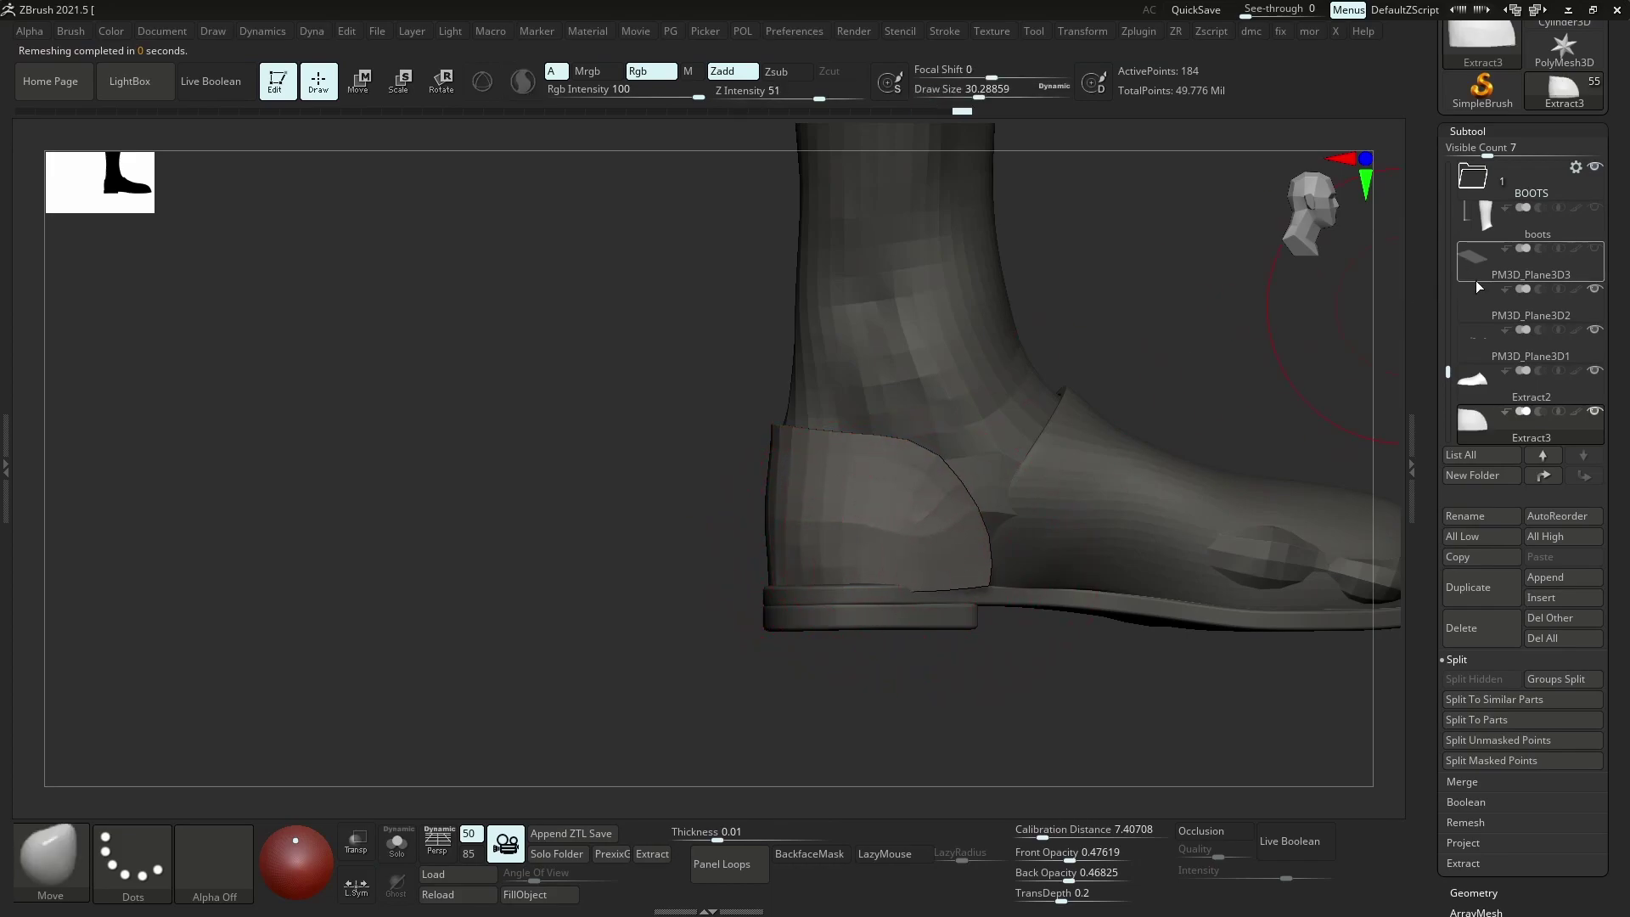
Hide the upper_body_64 subtool and select the shoe upper
{"action": "left_click_drag", "start_coordinate": [1448, 372], "coordinate": [1448, 215]}
{"action": "left_click", "coordinate": [1595, 248]}
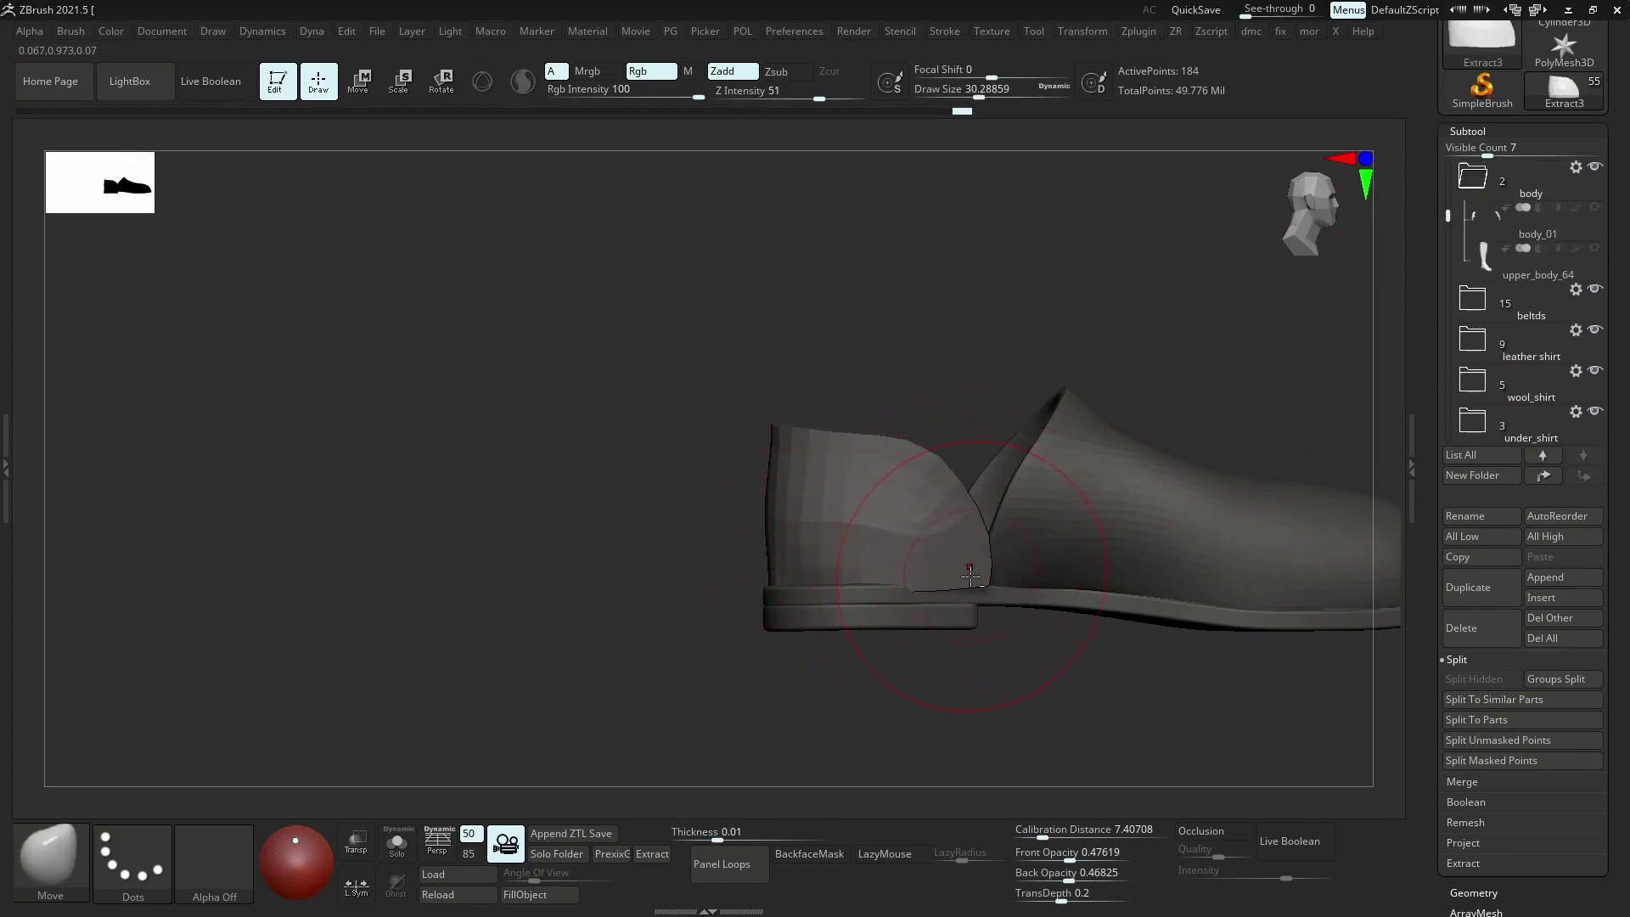
{"action": "mouse_move", "coordinate": [856, 571]}
{"action": "right_mouse_down"}
{"action": "mouse_move", "coordinate": [819, 510]}
{"action": "mouse_move", "coordinate": [782, 546]}
{"action": "mouse_move", "coordinate": [798, 605]}
{"action": "right_mouse_up"}
{"action": "mouse_move", "coordinate": [989, 594]}
{"action": "right_mouse_down"}
{"action": "mouse_move", "coordinate": [935, 582]}
{"action": "mouse_move", "coordinate": [1056, 647]}
{"action": "mouse_move", "coordinate": [1072, 632]}
{"action": "mouse_move", "coordinate": [1037, 654]}
{"action": "right_mouse_up"}
{"action": "left_click", "coordinate": [732, 657], "text": "alt"}
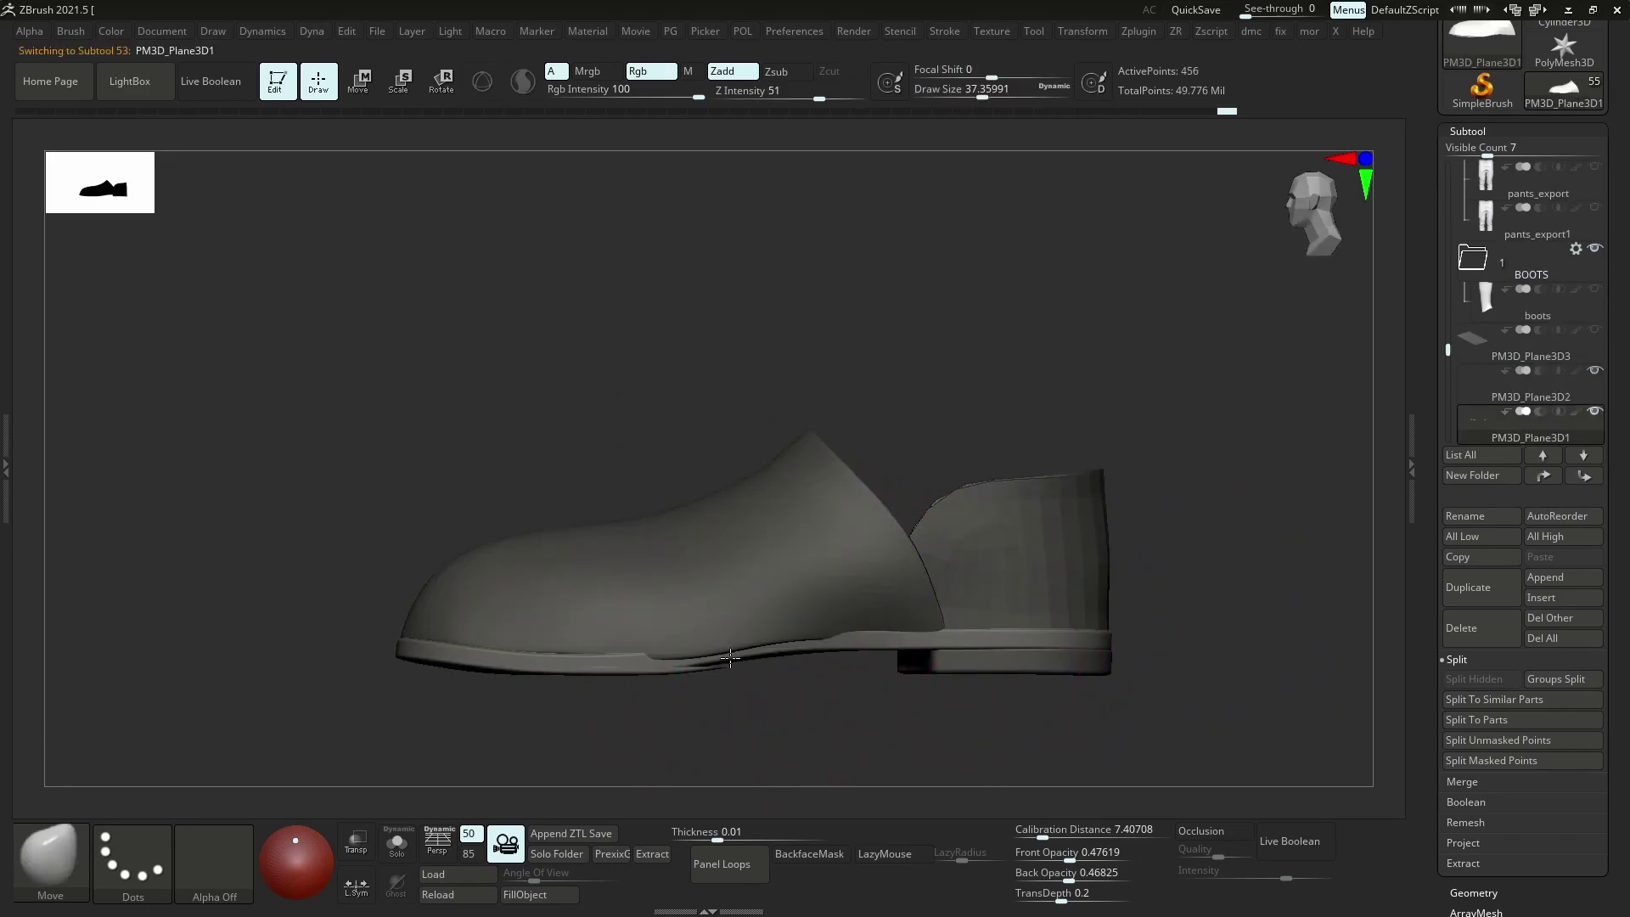
{"action": "left_click", "coordinate": [732, 657], "text": "alt"}
{"action": "mouse_move", "coordinate": [732, 656]}
{"action": "right_mouse_down"}
{"action": "mouse_move", "coordinate": [764, 677]}
{"action": "mouse_move", "coordinate": [1117, 637]}
{"action": "mouse_move", "coordinate": [1008, 666]}
{"action": "mouse_move", "coordinate": [849, 645]}
{"action": "mouse_move", "coordinate": [724, 589]}
{"action": "mouse_move", "coordinate": [764, 510]}
{"action": "mouse_move", "coordinate": [839, 431]}
{"action": "mouse_move", "coordinate": [827, 407]}
{"action": "mouse_move", "coordinate": [928, 457]}
{"action": "right_mouse_up"}
{"action": "key", "text": "s"}
{"action": "right_click_drag", "start_coordinate": [1017, 480], "coordinate": [1048, 490]}
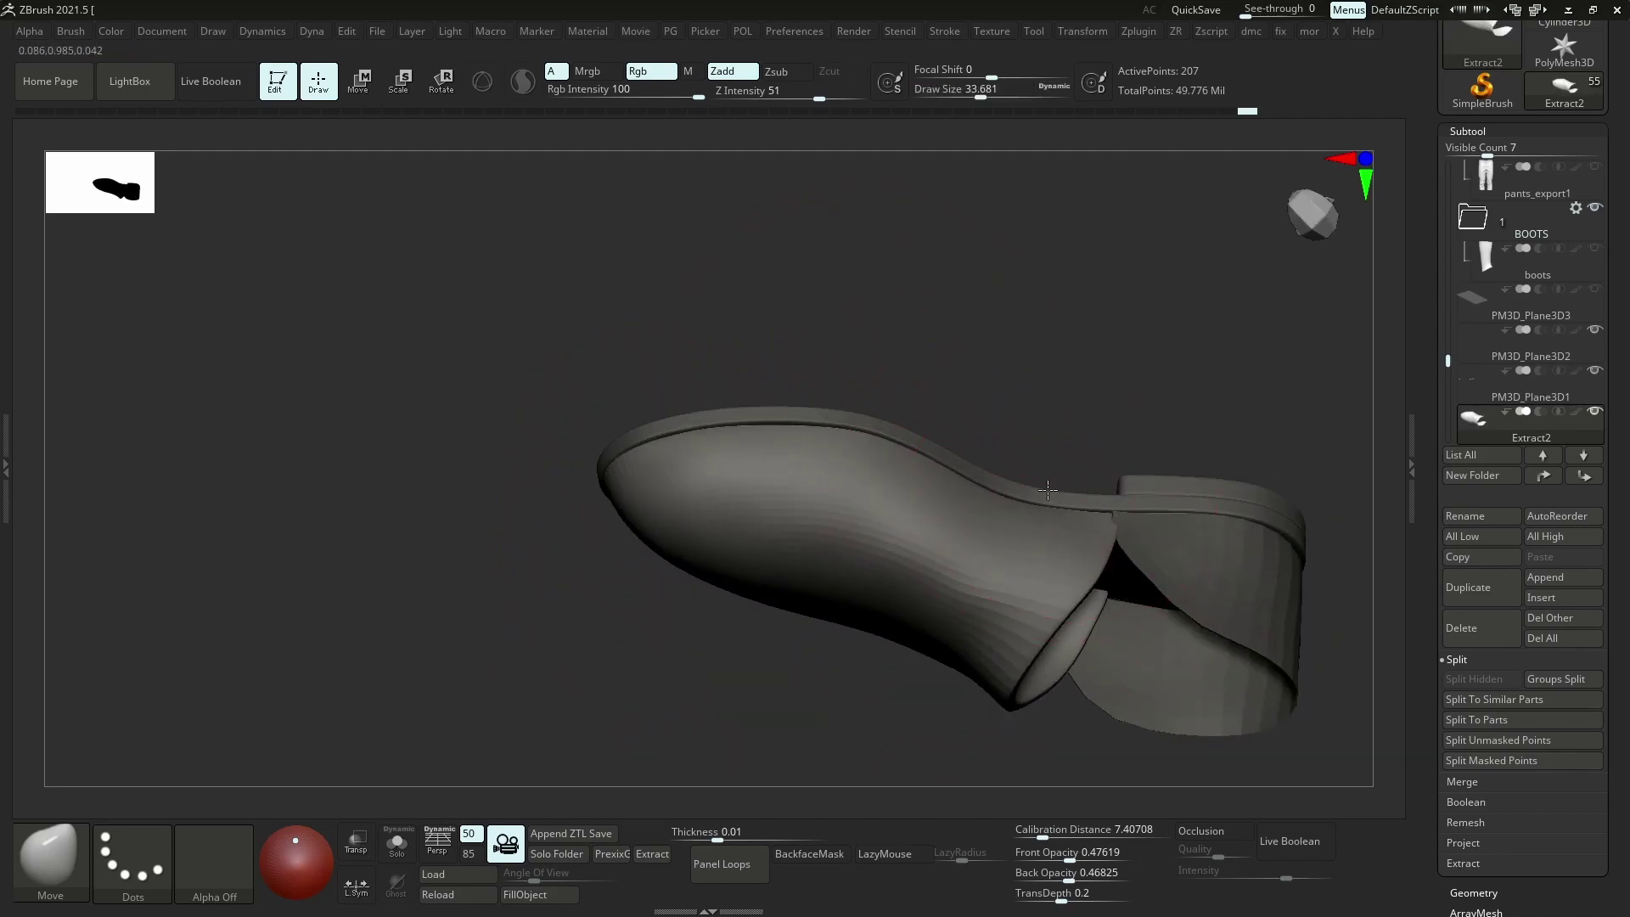
Turn on dynamic subdivision for the heel counter and nudge its edges against the shoe upper and sole
{"action": "left_click", "coordinate": [1154, 536], "text": "alt"}
{"action": "right_click_drag", "start_coordinate": [1154, 537], "coordinate": [866, 601]}
{"action": "key", "text": "d"}
{"action": "left_click", "coordinate": [980, 613]}
{"action": "mouse_move", "coordinate": [988, 655]}
{"action": "left_mouse_down"}
{"action": "mouse_move", "coordinate": [1081, 634]}
{"action": "mouse_move", "coordinate": [967, 671]}
{"action": "left_mouse_up"}
{"action": "left_click", "coordinate": [1064, 674]}
{"action": "left_click_drag", "start_coordinate": [997, 653], "coordinate": [987, 653]}
{"action": "right_click_drag", "start_coordinate": [963, 510], "coordinate": [985, 484]}
{"action": "mouse_move", "coordinate": [985, 484]}
{"action": "right_mouse_down", "text": "ctrl"}
{"action": "mouse_move", "coordinate": [920, 371]}
{"action": "mouse_move", "coordinate": [891, 361]}
{"action": "mouse_move", "coordinate": [982, 566]}
{"action": "mouse_move", "coordinate": [922, 573]}
{"action": "mouse_move", "coordinate": [906, 537]}
{"action": "mouse_move", "coordinate": [828, 595]}
{"action": "right_mouse_up", "text": "ctrl"}
{"action": "key", "text": "s"}
Show the boots subtool in the BOOTS folder and select it in front view
{"action": "left_click_drag", "start_coordinate": [1449, 372], "coordinate": [1449, 357]}
{"action": "left_click", "coordinate": [1595, 250]}
{"action": "left_click", "coordinate": [860, 493], "text": "alt"}
{"action": "right_click_drag", "start_coordinate": [934, 556], "coordinate": [933, 618], "text": "shift"}
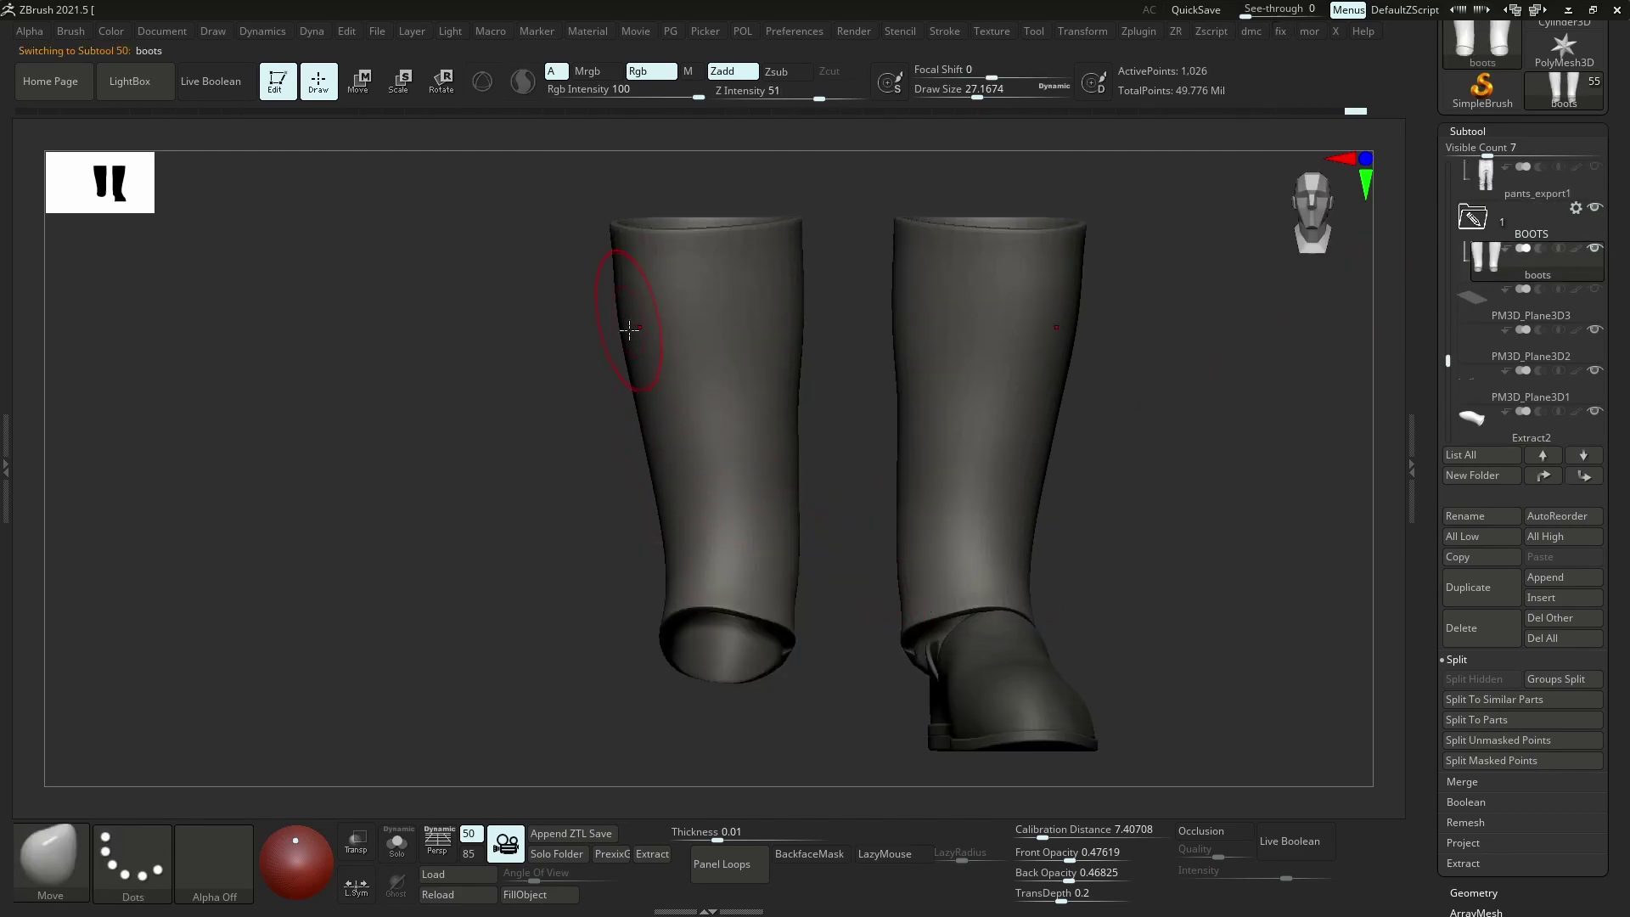
Try to remove the extra boot shaft and move the remaining one's lower part over the shoe
{"action": "key", "text": "shift+f"}
{"action": "key", "text": "ctrl+shift"}
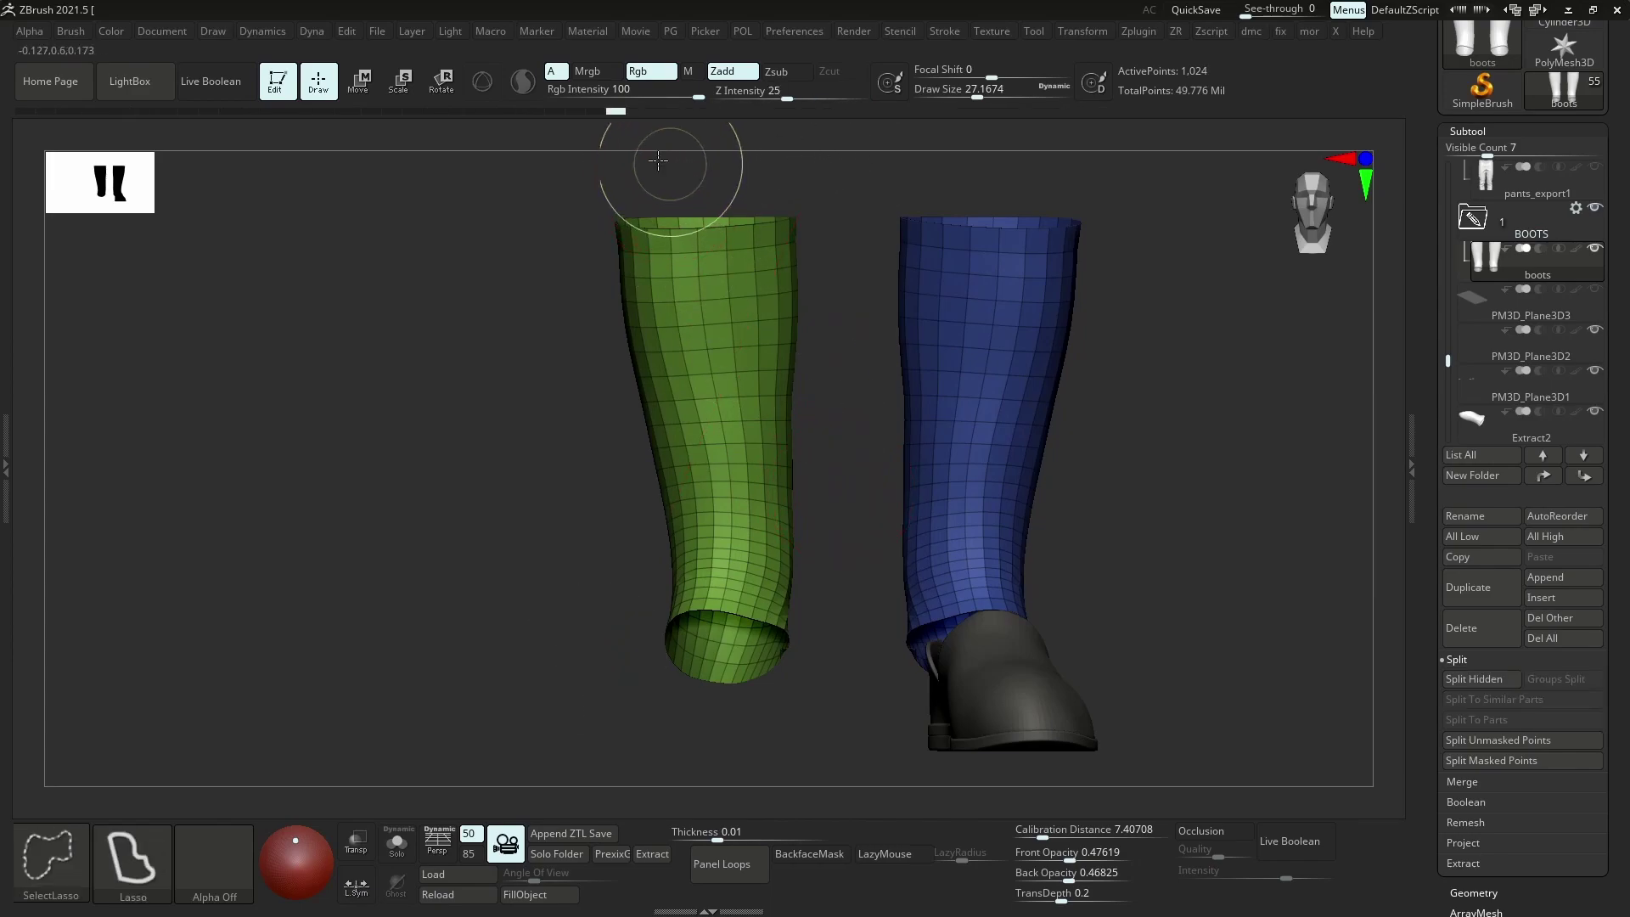
{"action": "left_click", "coordinate": [722, 281], "text": "ctrl+alt+shift"}
{"action": "key", "text": "x"}
{"action": "left_click", "coordinate": [805, 441]}
{"action": "key", "text": "b"}
{"action": "key", "text": "m"}
{"action": "key", "text": "v"}
{"action": "key", "text": "s"}
{"action": "left_click_drag", "start_coordinate": [874, 570], "coordinate": [899, 571]}
{"action": "left_click_drag", "start_coordinate": [936, 608], "coordinate": [955, 608]}
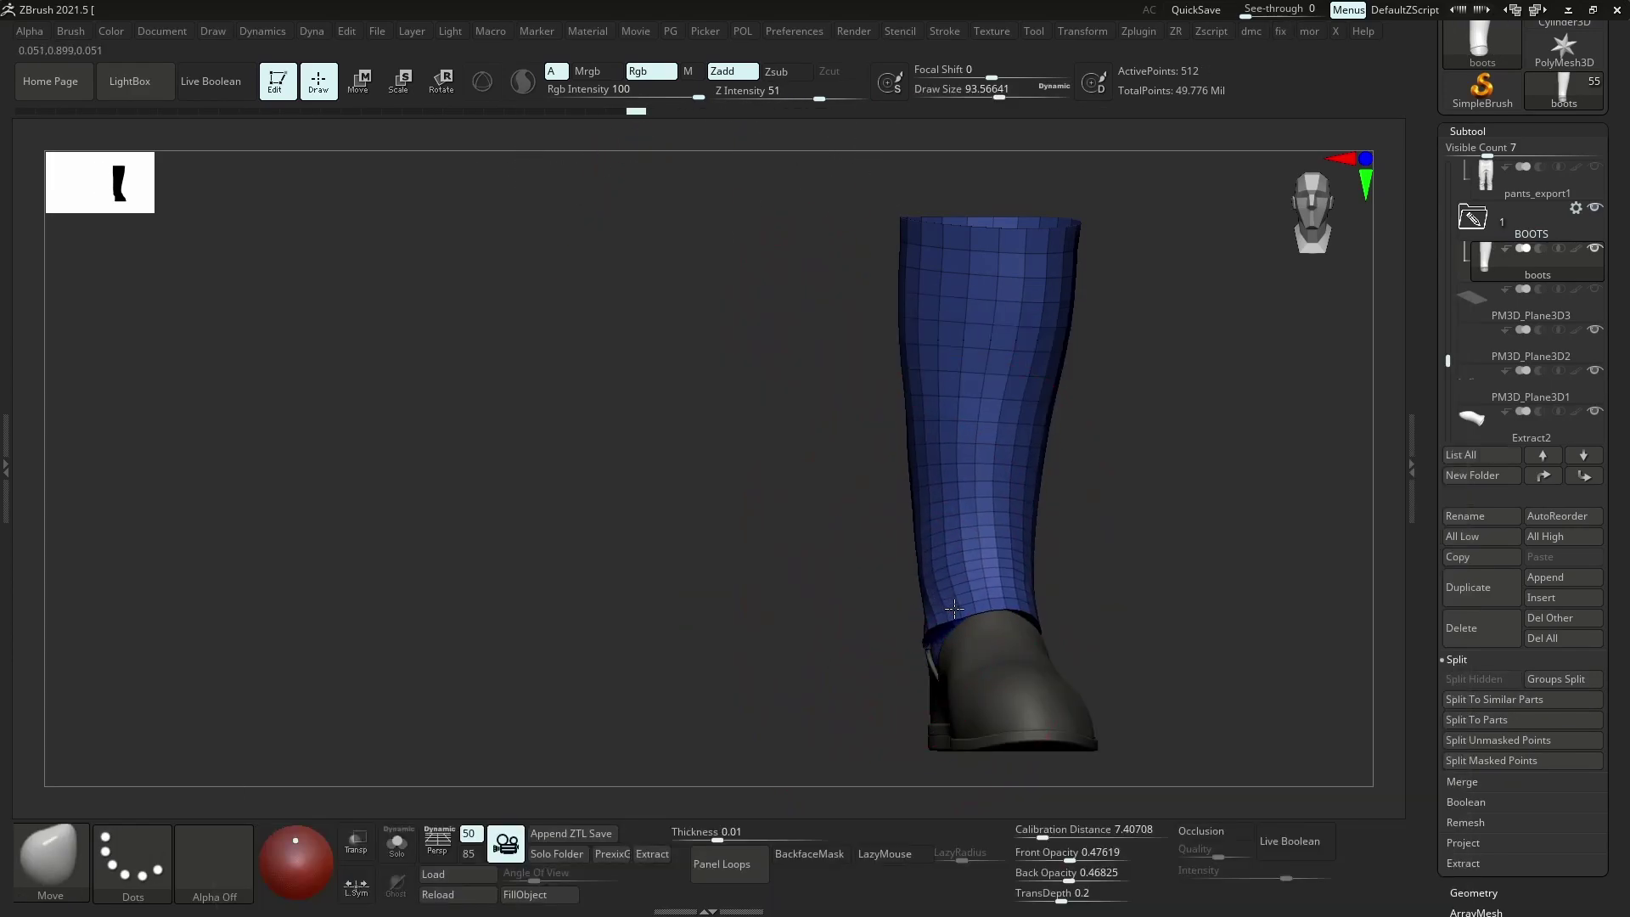
Isolate the boot shaft to check its mesh, and undo its edits to restore the boot pair
{"action": "key", "text": "shift+f"}
{"action": "right_click_drag", "start_coordinate": [955, 608], "coordinate": [1024, 624]}
{"action": "key", "text": "shift+f"}
{"action": "key", "text": "alt+s"}
{"action": "key", "text": "bracketleft"}
{"action": "right_click_drag", "start_coordinate": [907, 437], "coordinate": [942, 462]}
{"action": "key", "text": "x"}
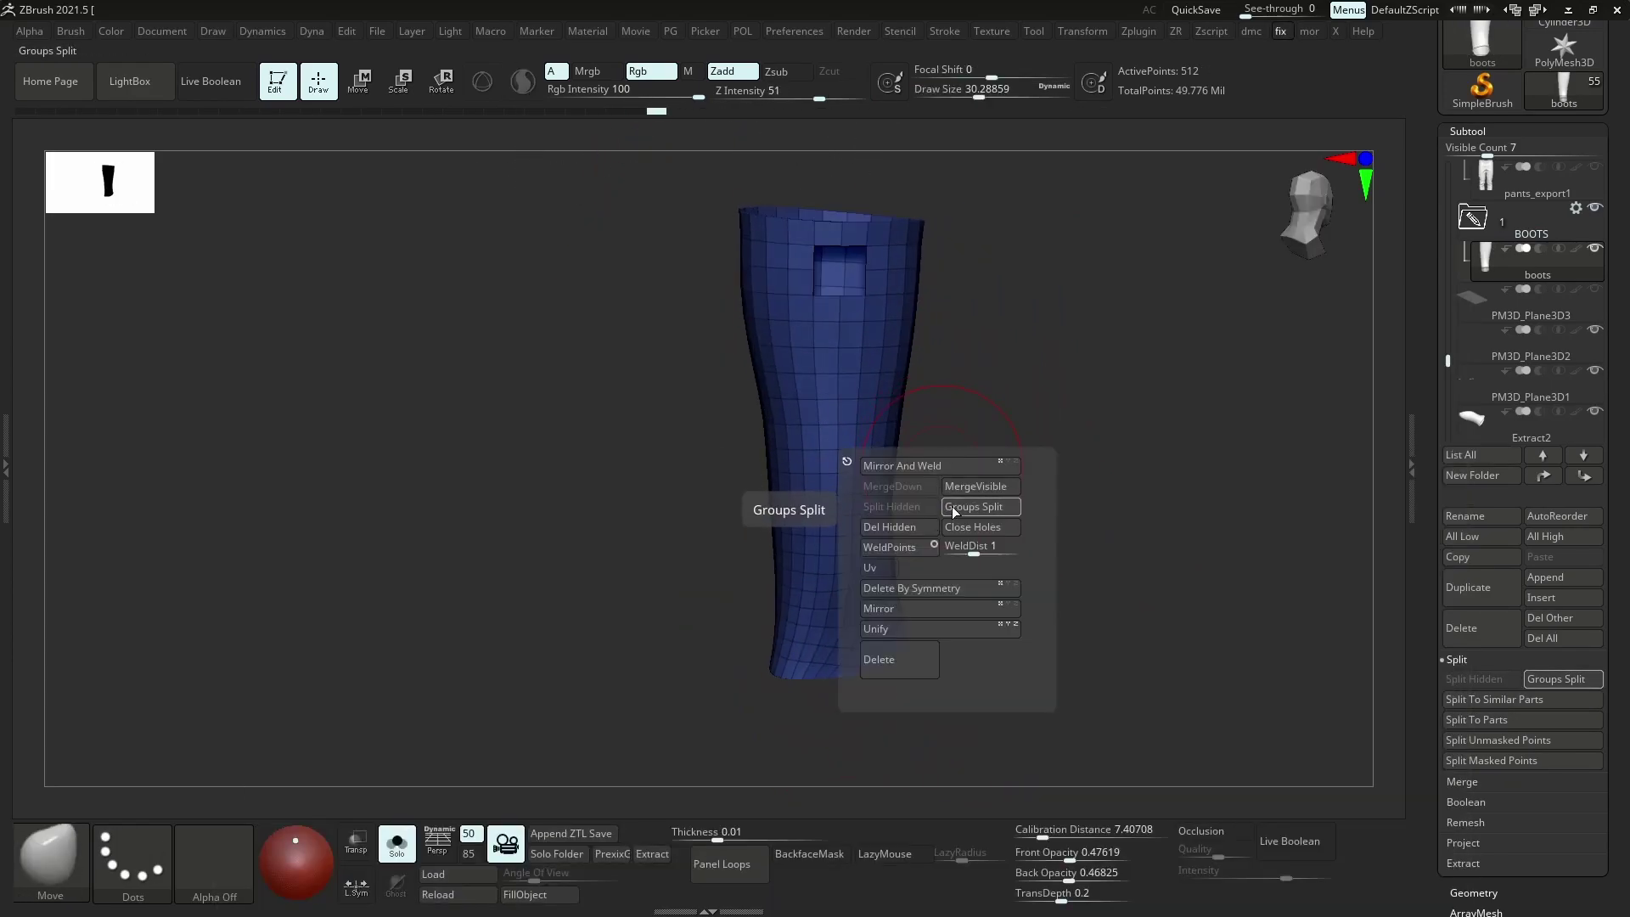
{"action": "left_click", "coordinate": [917, 465]}
{"action": "key", "text": "ctrl+shift+z"}
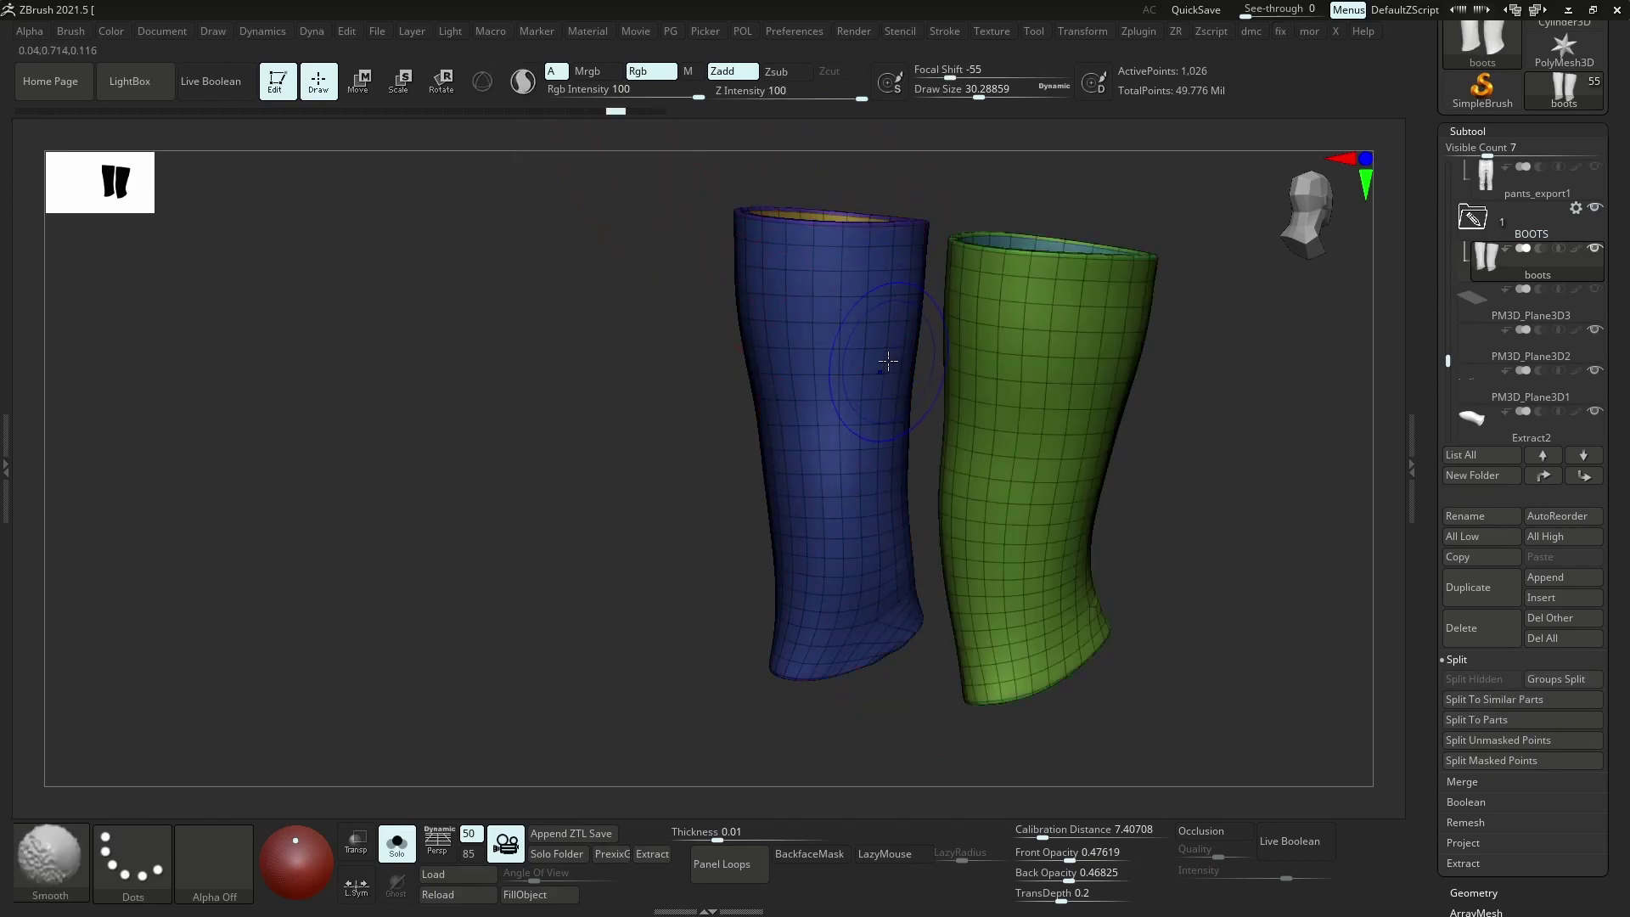
Isolate the outer surface of the boot shaft above the shoe and delete the hidden geometry
{"action": "right_click_drag", "start_coordinate": [892, 363], "coordinate": [863, 422], "text": "shift"}
{"action": "mouse_move", "coordinate": [836, 408]}
{"action": "left_mouse_down", "text": "ctrl+alt+shift"}
{"action": "mouse_move", "coordinate": [815, 447]}
{"action": "mouse_move", "coordinate": [819, 424]}
{"action": "left_mouse_up", "text": "ctrl+alt+shift"}
{"action": "key", "text": "x"}
{"action": "left_click", "coordinate": [979, 526]}
{"action": "right_click_drag", "start_coordinate": [938, 531], "coordinate": [961, 543], "text": "shift"}
{"action": "key", "text": "alt+s"}
{"action": "key", "text": "s"}
Pull the boot shaft's lower edge down between the heel counter and the shoe upper and smooth it
{"action": "mouse_move", "coordinate": [951, 544]}
{"action": "left_mouse_down"}
{"action": "mouse_move", "coordinate": [885, 580]}
{"action": "mouse_move", "coordinate": [887, 641]}
{"action": "left_mouse_up"}
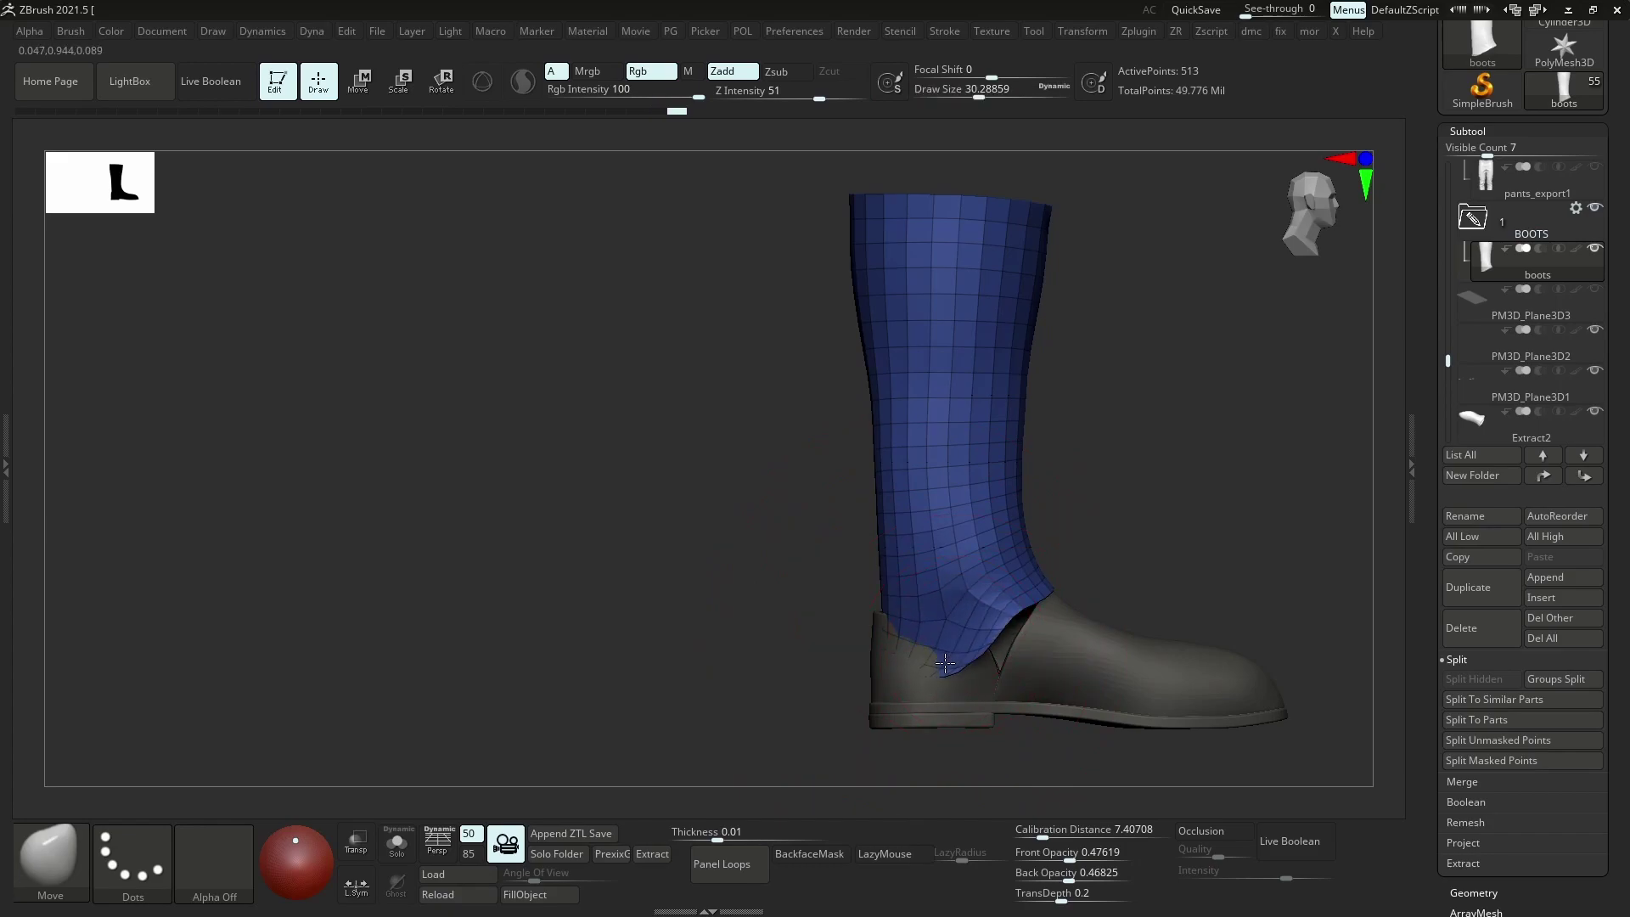
{"action": "left_click_drag", "start_coordinate": [977, 619], "coordinate": [1002, 658], "text": "shift"}
{"action": "key", "text": "s"}
{"action": "left_click_drag", "start_coordinate": [980, 676], "coordinate": [987, 677]}
Mask the top band of the boot shaft and try Polish By Features on the rest
{"action": "key", "text": "p"}
{"action": "left_click_drag", "start_coordinate": [1014, 240], "coordinate": [907, 240], "text": "ctrl"}
{"action": "key", "text": "p"}
{"action": "left_click_drag", "start_coordinate": [1049, 478], "coordinate": [1088, 477]}
{"action": "key", "text": "ctrl+z"}
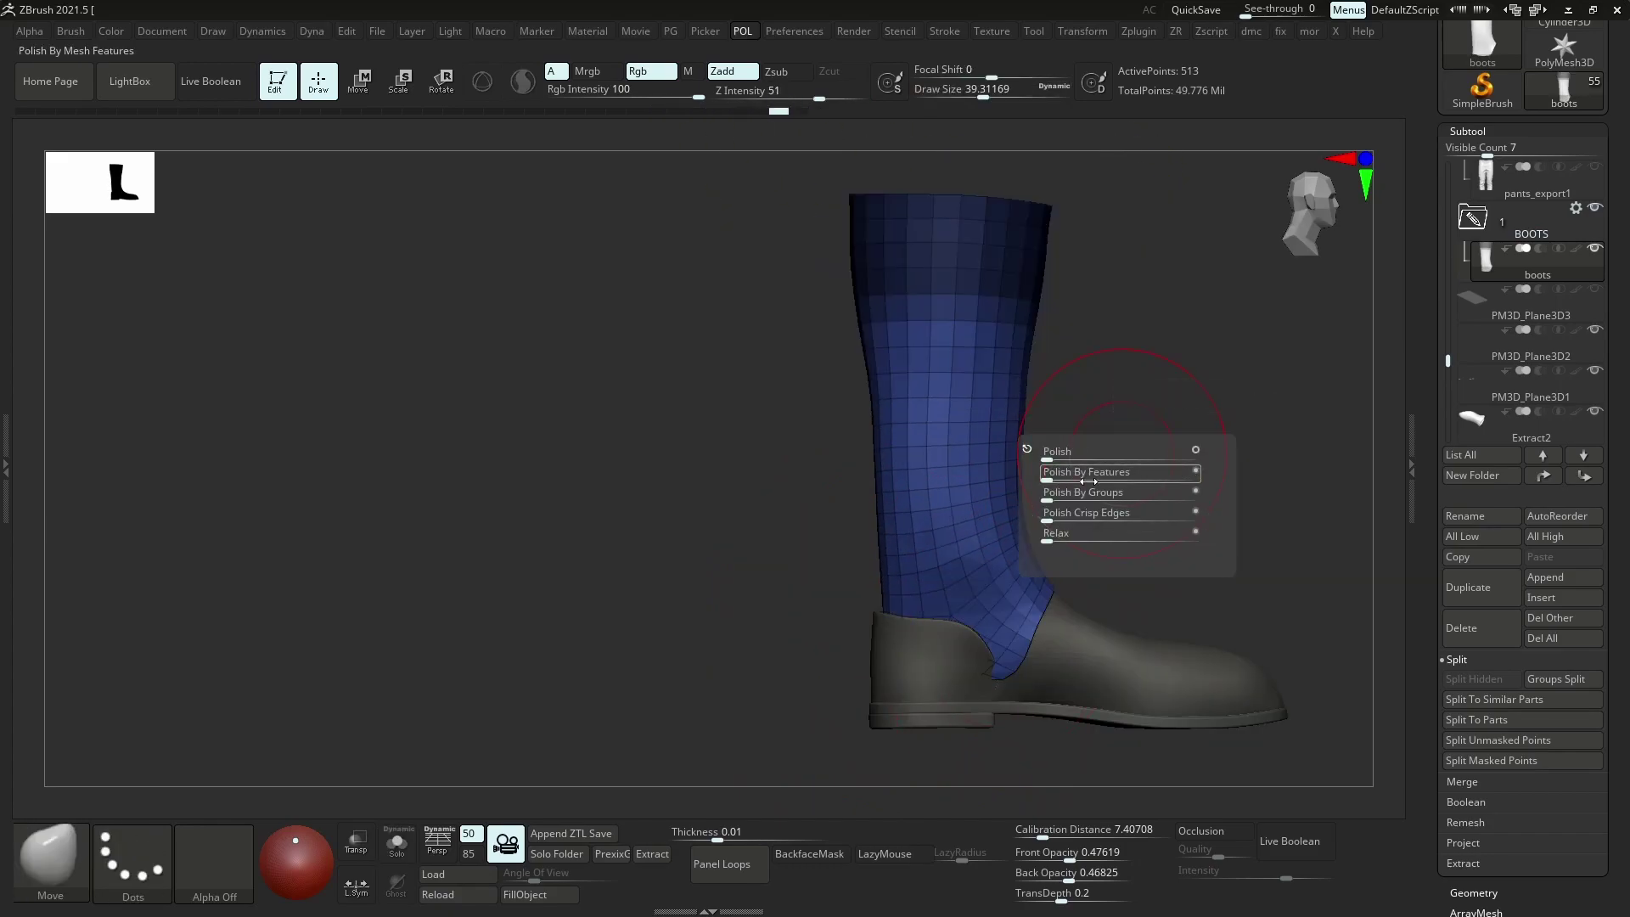
Tuck the boot shaft's lower edge into the gap between the heel counter and the shoe upper
{"action": "key", "text": "s"}
{"action": "left_click_drag", "start_coordinate": [991, 622], "coordinate": [1009, 623]}
{"action": "left_click_drag", "start_coordinate": [1010, 622], "coordinate": [977, 673]}
{"action": "key", "text": "s"}
{"action": "key", "text": "shift+f"}
{"action": "left_click_drag", "start_coordinate": [1142, 560], "coordinate": [1062, 604], "text": "shift"}
Reshape the boot shaft around the ankle with the Move brush so it fits the shoe upper and heel counter
{"action": "key", "text": "s"}
{"action": "left_click_drag", "start_coordinate": [976, 509], "coordinate": [989, 509]}
{"action": "left_click_drag", "start_coordinate": [1118, 490], "coordinate": [1106, 493]}
{"action": "key", "text": "s"}
{"action": "left_click_drag", "start_coordinate": [1052, 547], "coordinate": [1067, 548]}
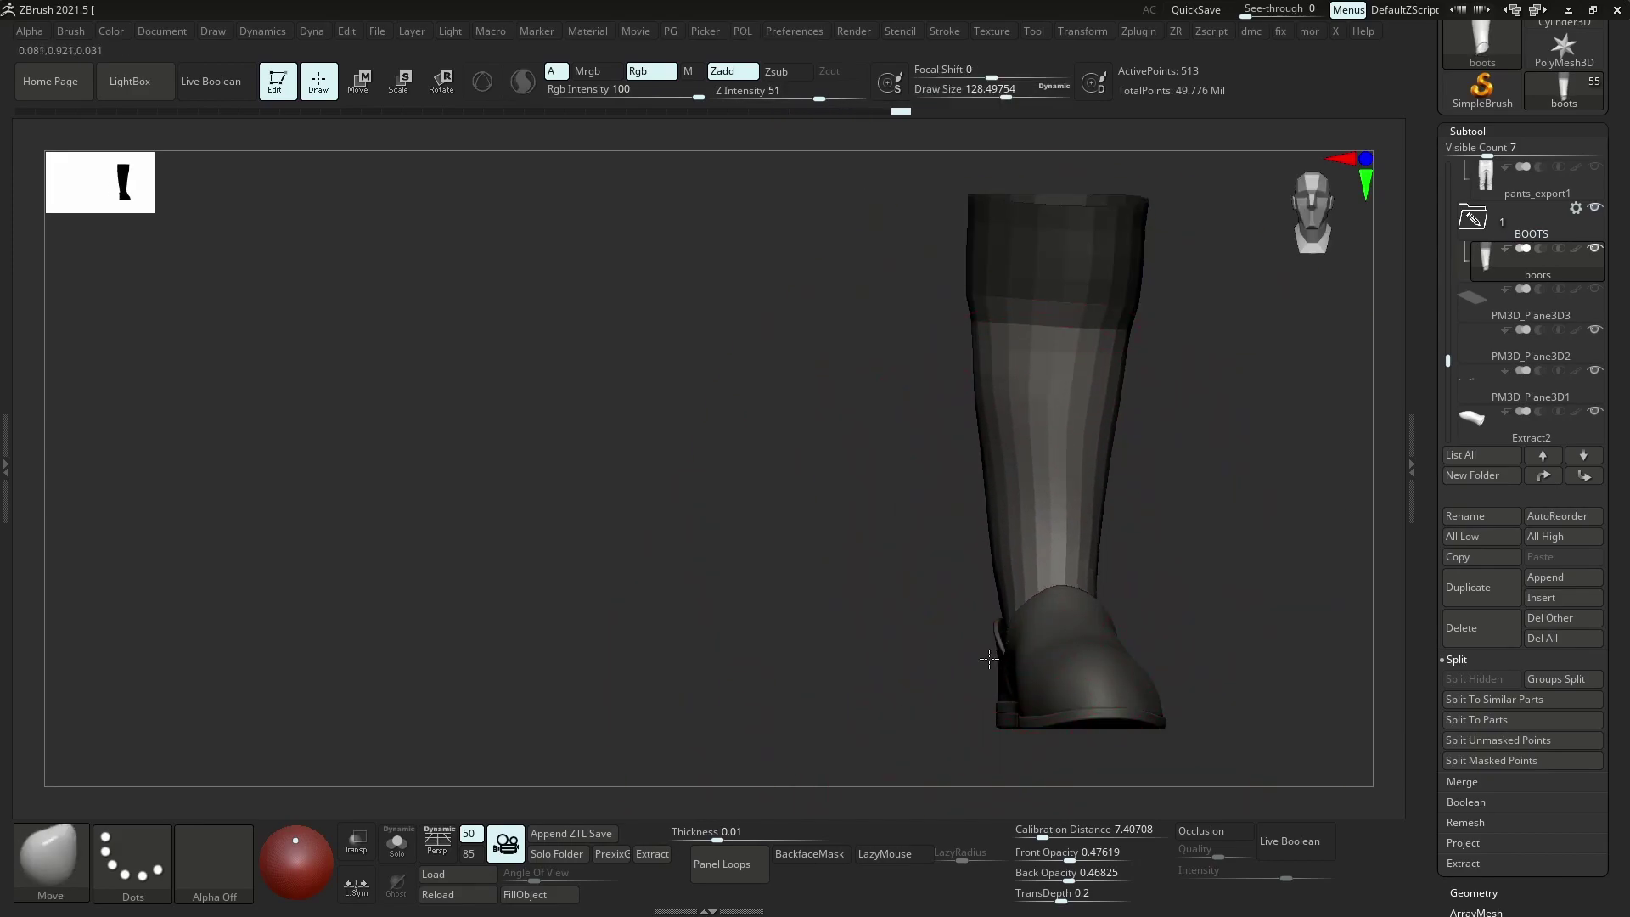
{"action": "left_click_drag", "start_coordinate": [995, 660], "coordinate": [977, 647]}
{"action": "key", "text": "bracketleft"}
{"action": "key", "text": "bracketleft"}
{"action": "key", "text": "bracketleft"}
{"action": "key", "text": "bracketleft"}
{"action": "key", "text": "bracketleft"}
{"action": "key", "text": "bracketleft"}
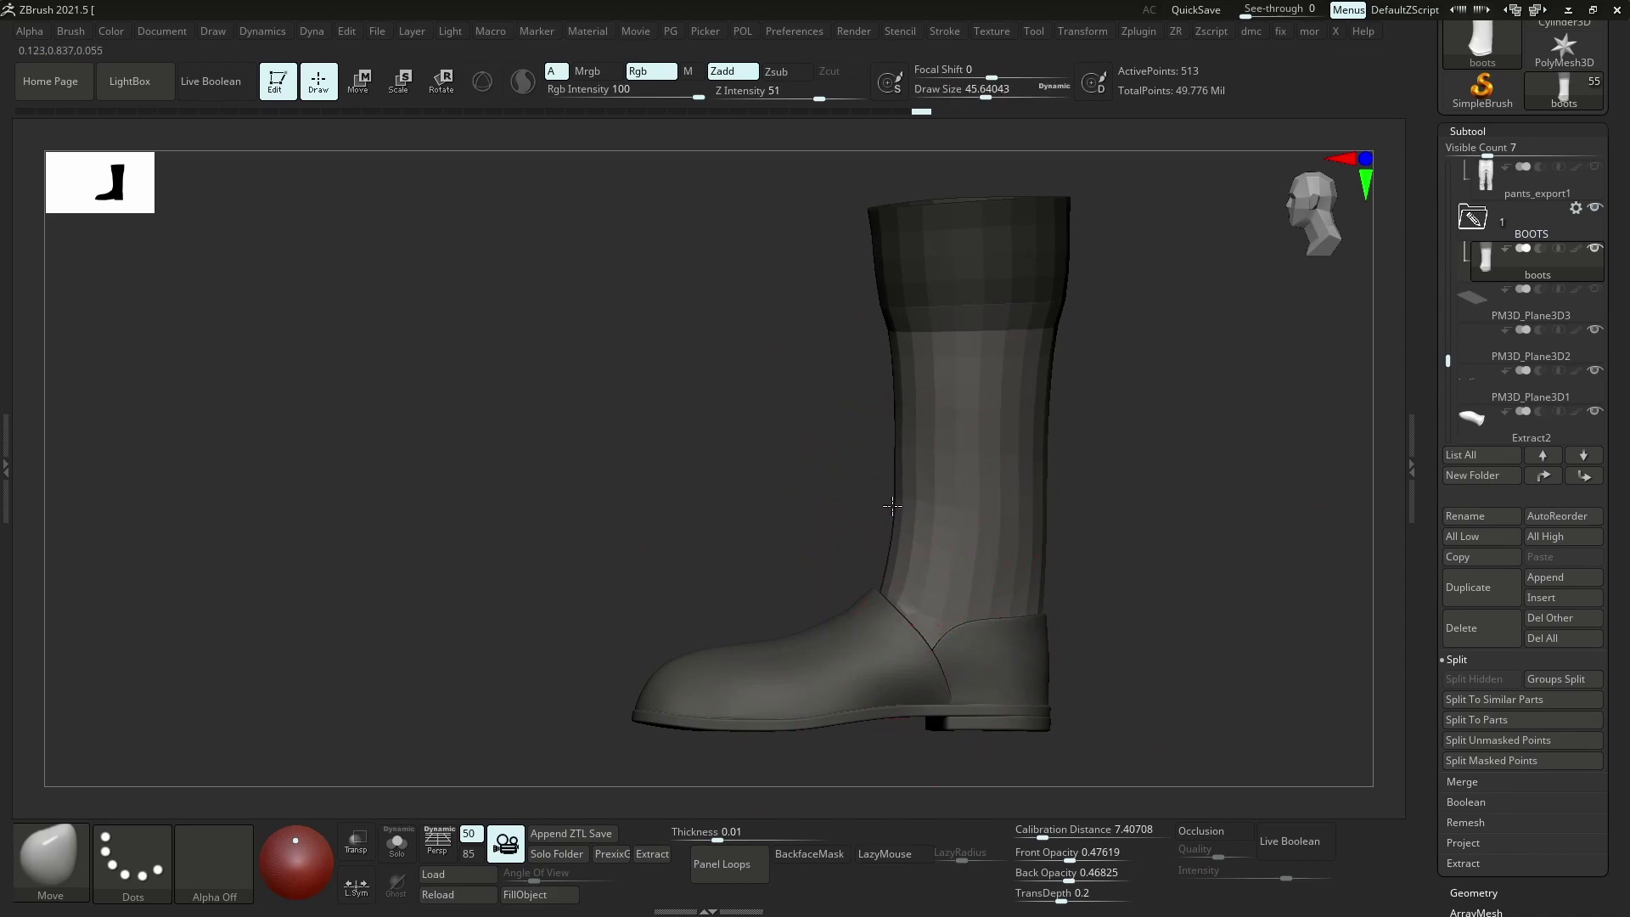
Clear the mask from the top band and smooth the boot shaft's surface
{"action": "left_click_drag", "start_coordinate": [841, 510], "coordinate": [905, 496], "text": "shift"}
{"action": "right_click_drag", "start_coordinate": [904, 496], "coordinate": [915, 473], "text": "ctrl"}
{"action": "left_click_drag", "start_coordinate": [820, 485], "coordinate": [841, 510], "text": "ctrl"}
{"action": "left_click_drag", "start_coordinate": [884, 411], "coordinate": [969, 416], "text": "shift"}
{"action": "left_click_drag", "start_coordinate": [939, 491], "coordinate": [977, 491], "text": "shift"}
{"action": "mouse_move", "coordinate": [883, 463]}
{"action": "left_mouse_down", "text": "shift"}
{"action": "mouse_move", "coordinate": [892, 444]}
{"action": "mouse_move", "coordinate": [850, 413]}
{"action": "left_mouse_up", "text": "shift"}
Refine the shaft's lower edge and remesh the shaft with ZRemesher using the Same and Adapt options
{"action": "right_click_drag", "start_coordinate": [935, 545], "coordinate": [950, 608], "text": "ctrl"}
{"action": "key", "text": "s"}
{"action": "left_click_drag", "start_coordinate": [950, 610], "coordinate": [960, 610]}
{"action": "mouse_move", "coordinate": [905, 692]}
{"action": "left_mouse_down"}
{"action": "mouse_move", "coordinate": [915, 669]}
{"action": "mouse_move", "coordinate": [904, 696]}
{"action": "left_mouse_up"}
{"action": "key", "text": "s"}
{"action": "key", "text": "z"}
{"action": "left_click", "coordinate": [899, 673]}
{"action": "left_click", "coordinate": [898, 651]}
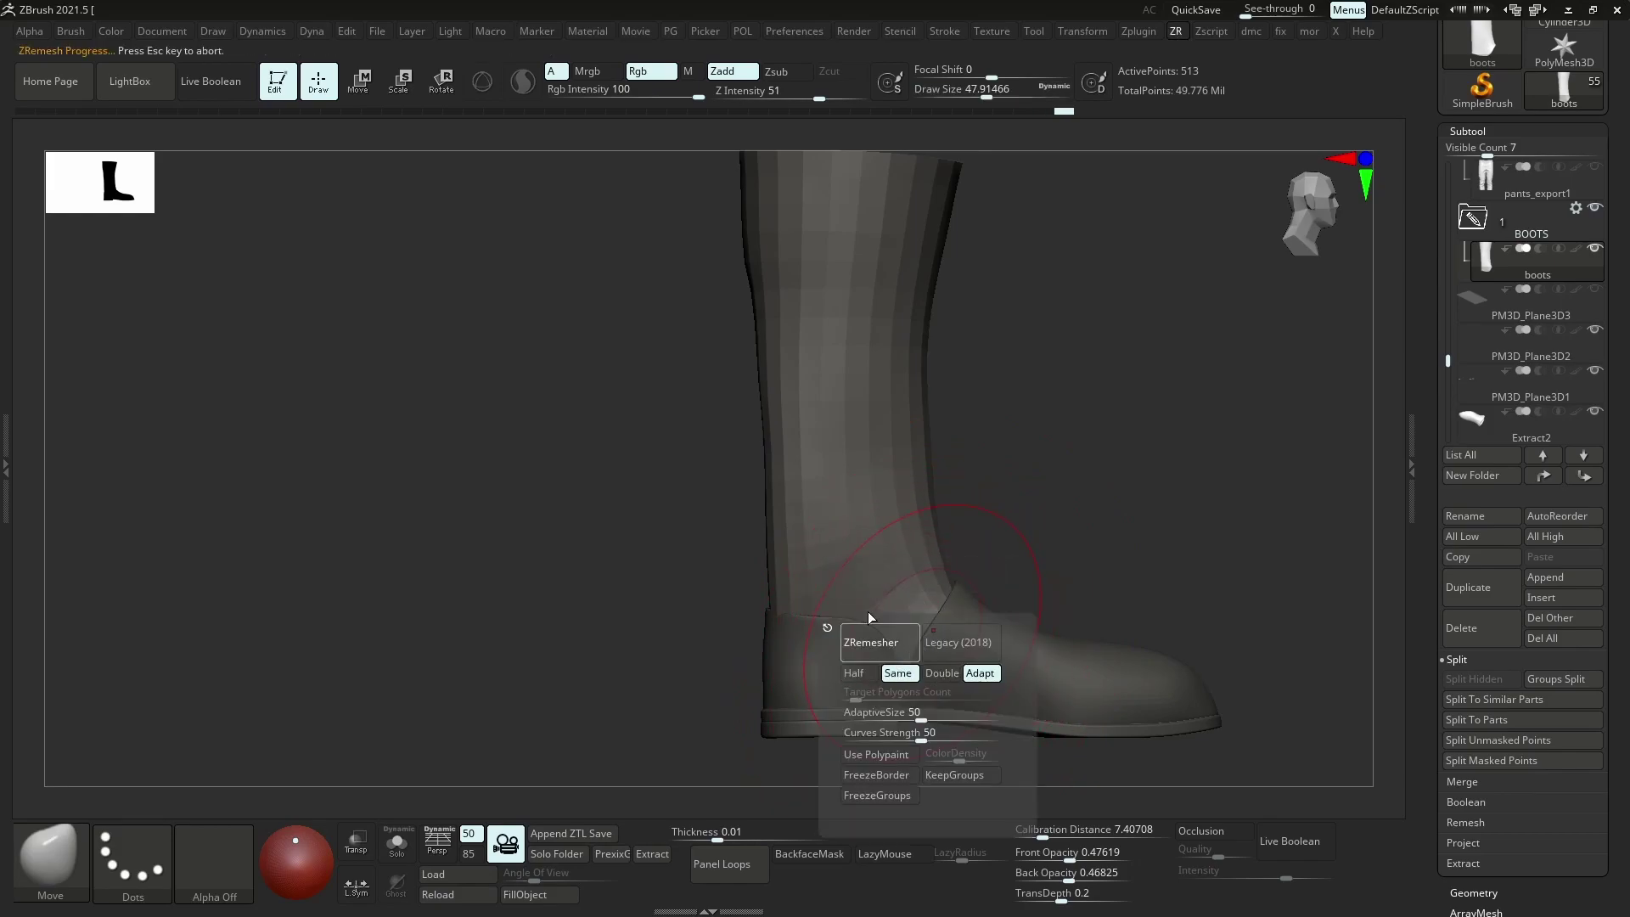
{"action": "key", "text": "shift+f"}
{"action": "key", "text": "shift+f"}
Inflate the boot shaft's lower edge between the heel counter and the shoe upper with the Inflat brush
{"action": "mouse_move", "coordinate": [594, 544]}
{"action": "right_mouse_down"}
{"action": "mouse_move", "coordinate": [654, 552]}
{"action": "mouse_move", "coordinate": [688, 602]}
{"action": "mouse_move", "coordinate": [768, 588]}
{"action": "right_mouse_up"}
{"action": "key", "text": "b"}
{"action": "key", "text": "i"}
{"action": "key", "text": "n"}
{"action": "key", "text": "s"}
{"action": "mouse_move", "coordinate": [768, 589]}
{"action": "left_mouse_down"}
{"action": "mouse_move", "coordinate": [793, 630]}
{"action": "mouse_move", "coordinate": [793, 604]}
{"action": "mouse_move", "coordinate": [667, 670]}
{"action": "left_mouse_up"}
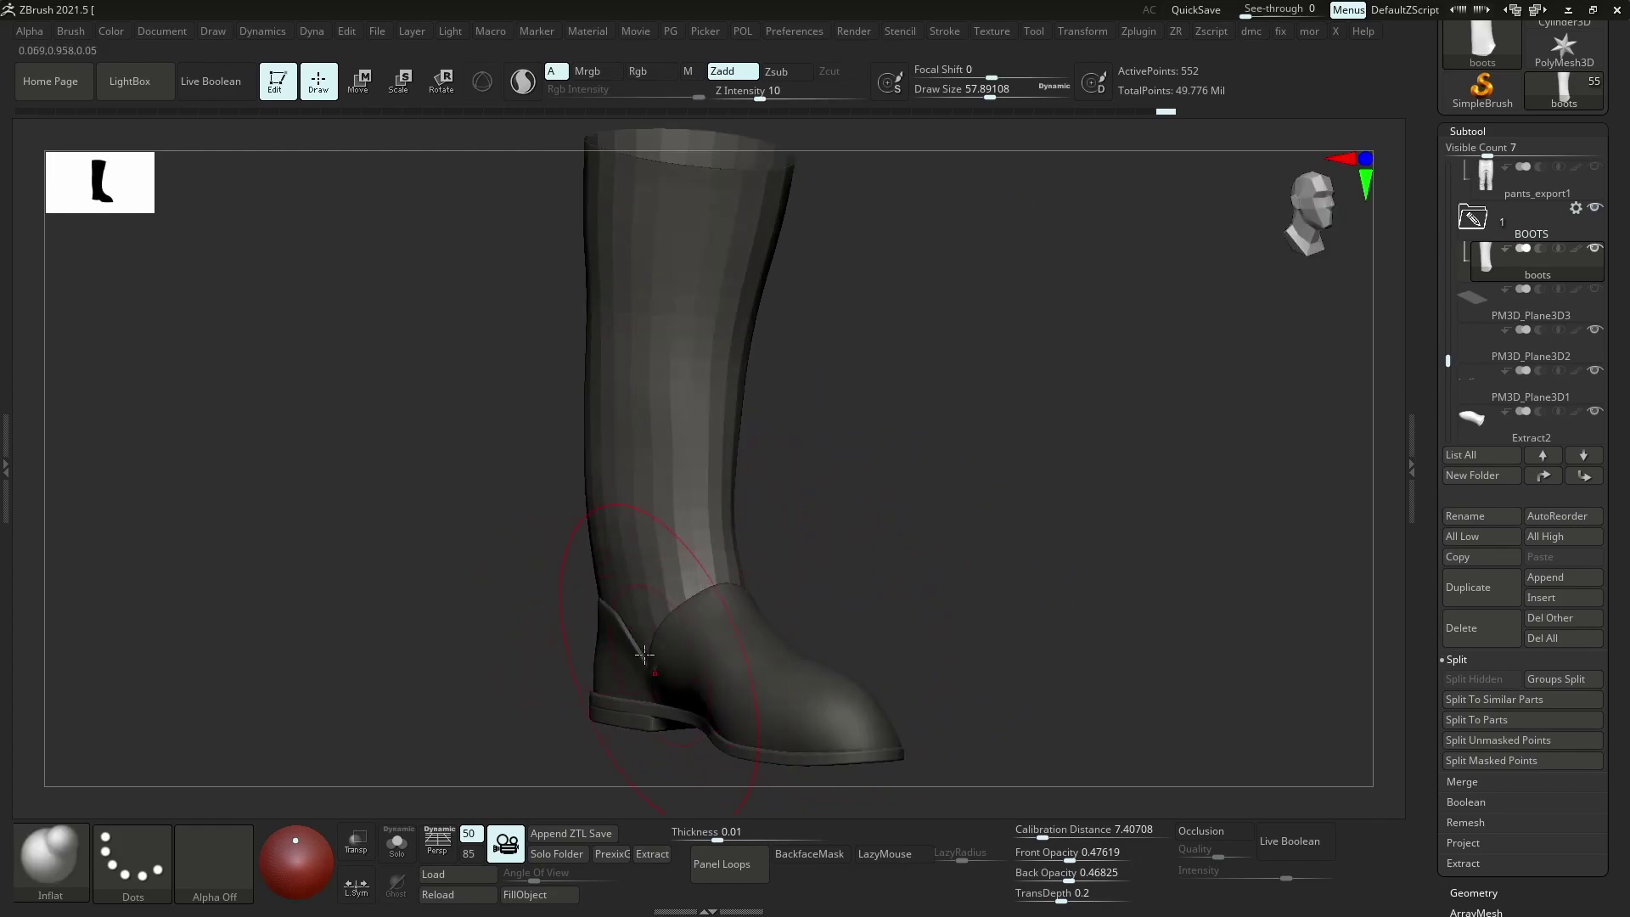
{"action": "right_click_drag", "start_coordinate": [692, 659], "coordinate": [671, 586], "text": "shift"}
{"action": "right_click_drag", "start_coordinate": [671, 586], "coordinate": [699, 492], "text": "ctrl"}
Isolate the boot shaft and enable Dynamic Subdivision with thickness 0.00183 and offset -100
{"action": "key", "text": "b"}
{"action": "key", "text": "d"}
{"action": "key", "text": "s"}
{"action": "key", "text": "d"}
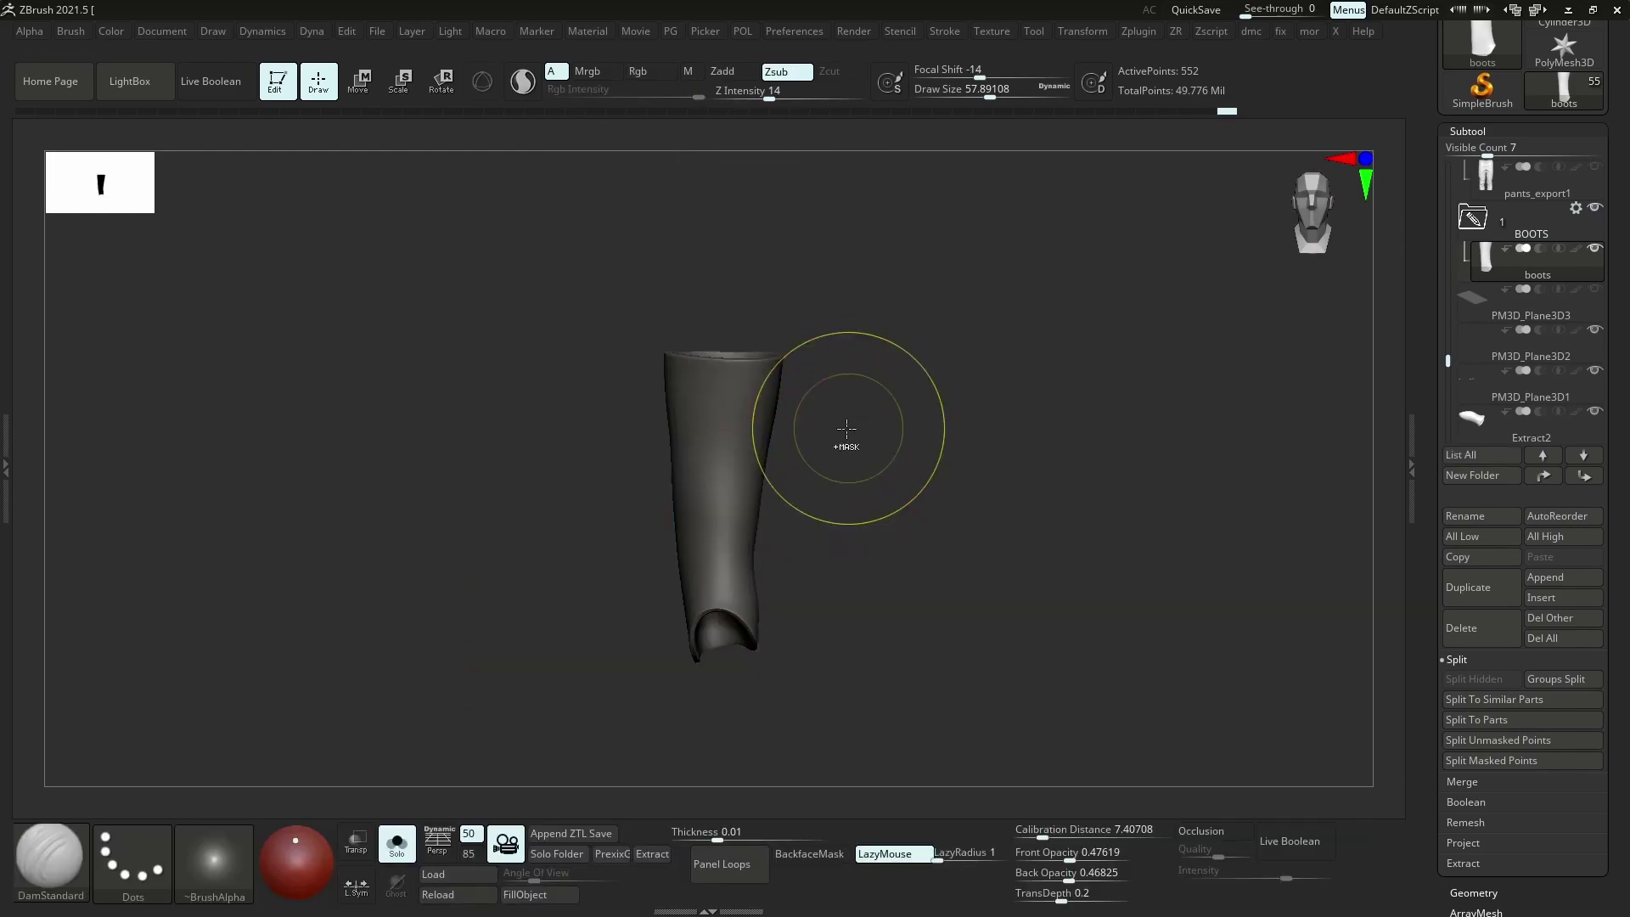
{"action": "key", "text": "ctrl+d"}
{"action": "left_click_drag", "start_coordinate": [821, 494], "coordinate": [763, 494]}
{"action": "left_click", "coordinate": [799, 476]}
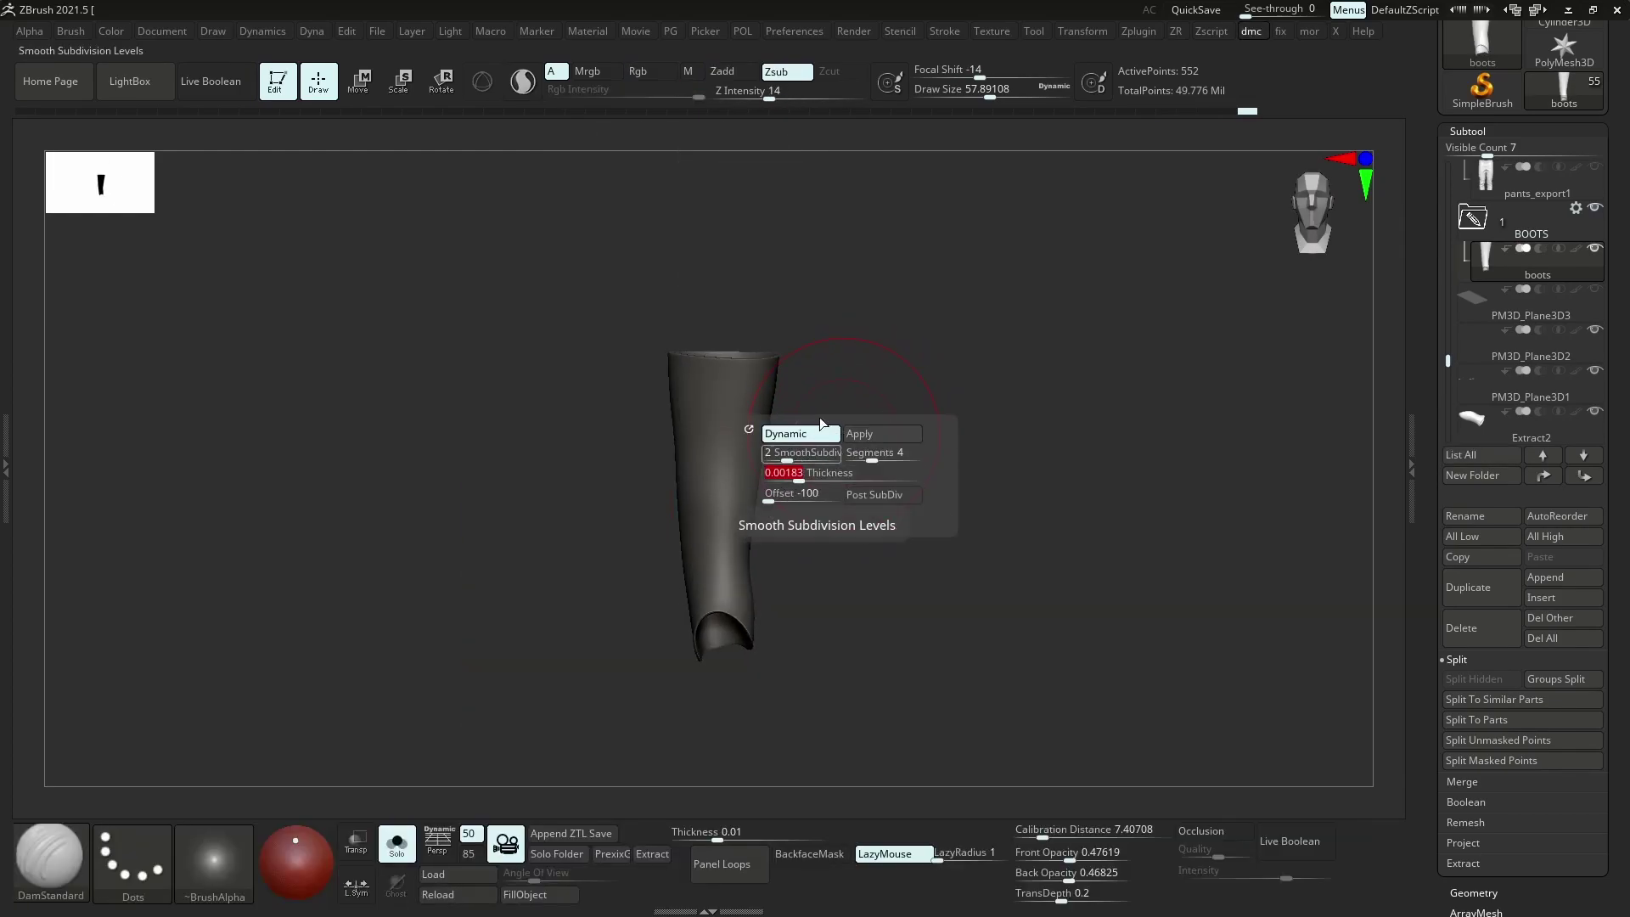
{"action": "left_click_drag", "start_coordinate": [794, 386], "coordinate": [770, 465]}
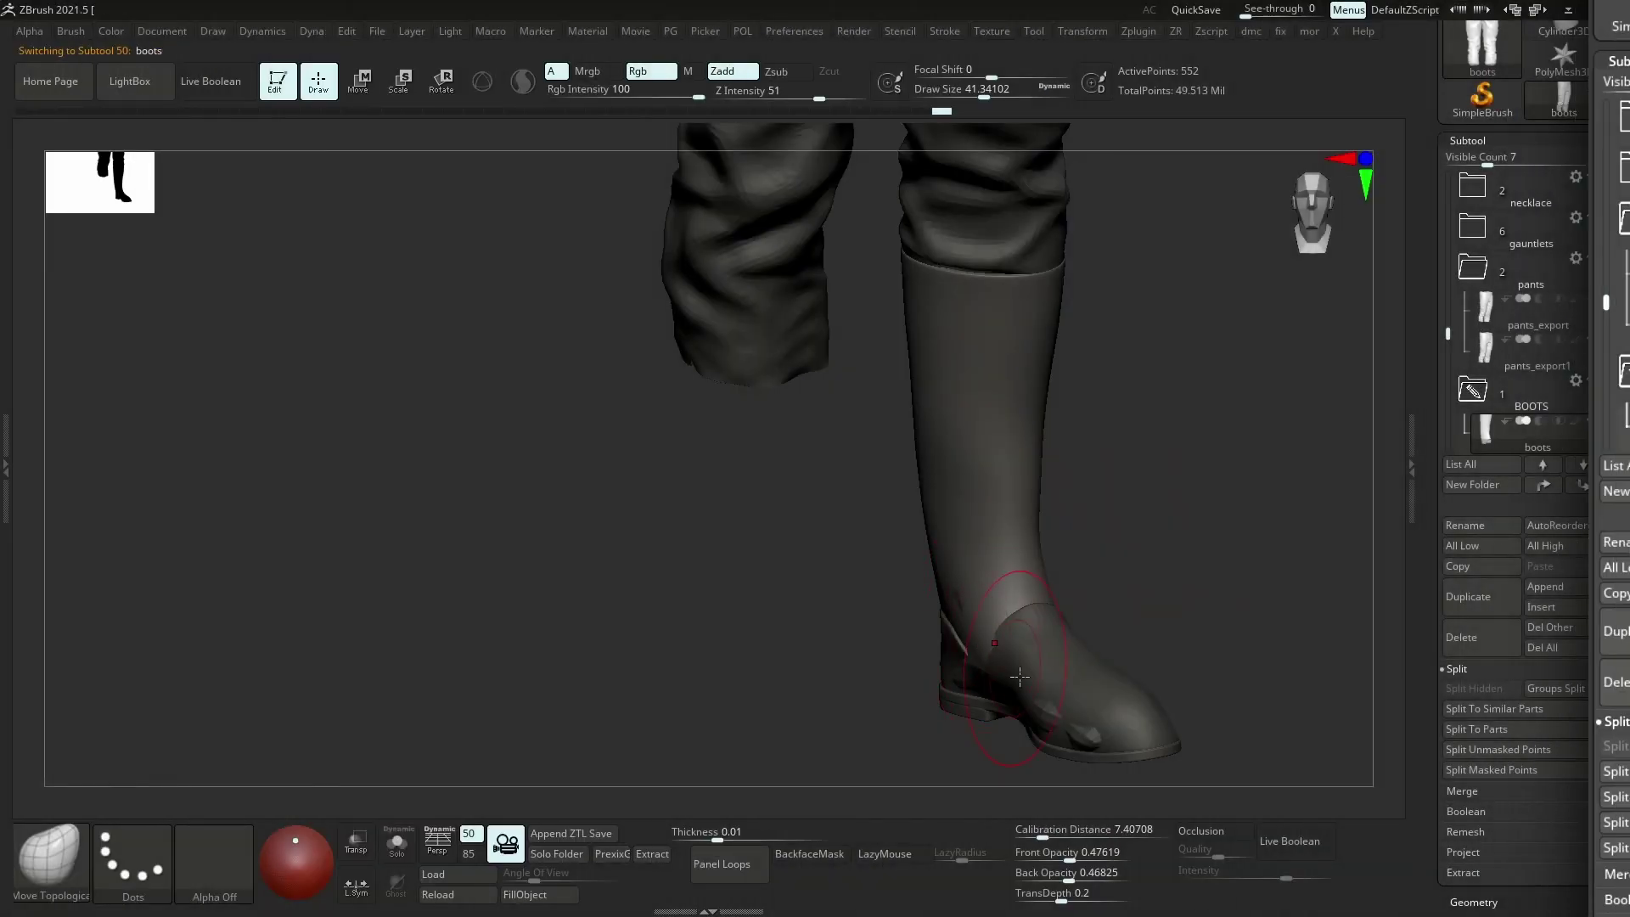
Mirror the boot shaft and the shoe parts onto the other leg with Mirror And Weld
{"action": "left_click", "coordinate": [990, 637], "text": "alt"}
{"action": "left_click", "coordinate": [883, 663], "text": "alt"}
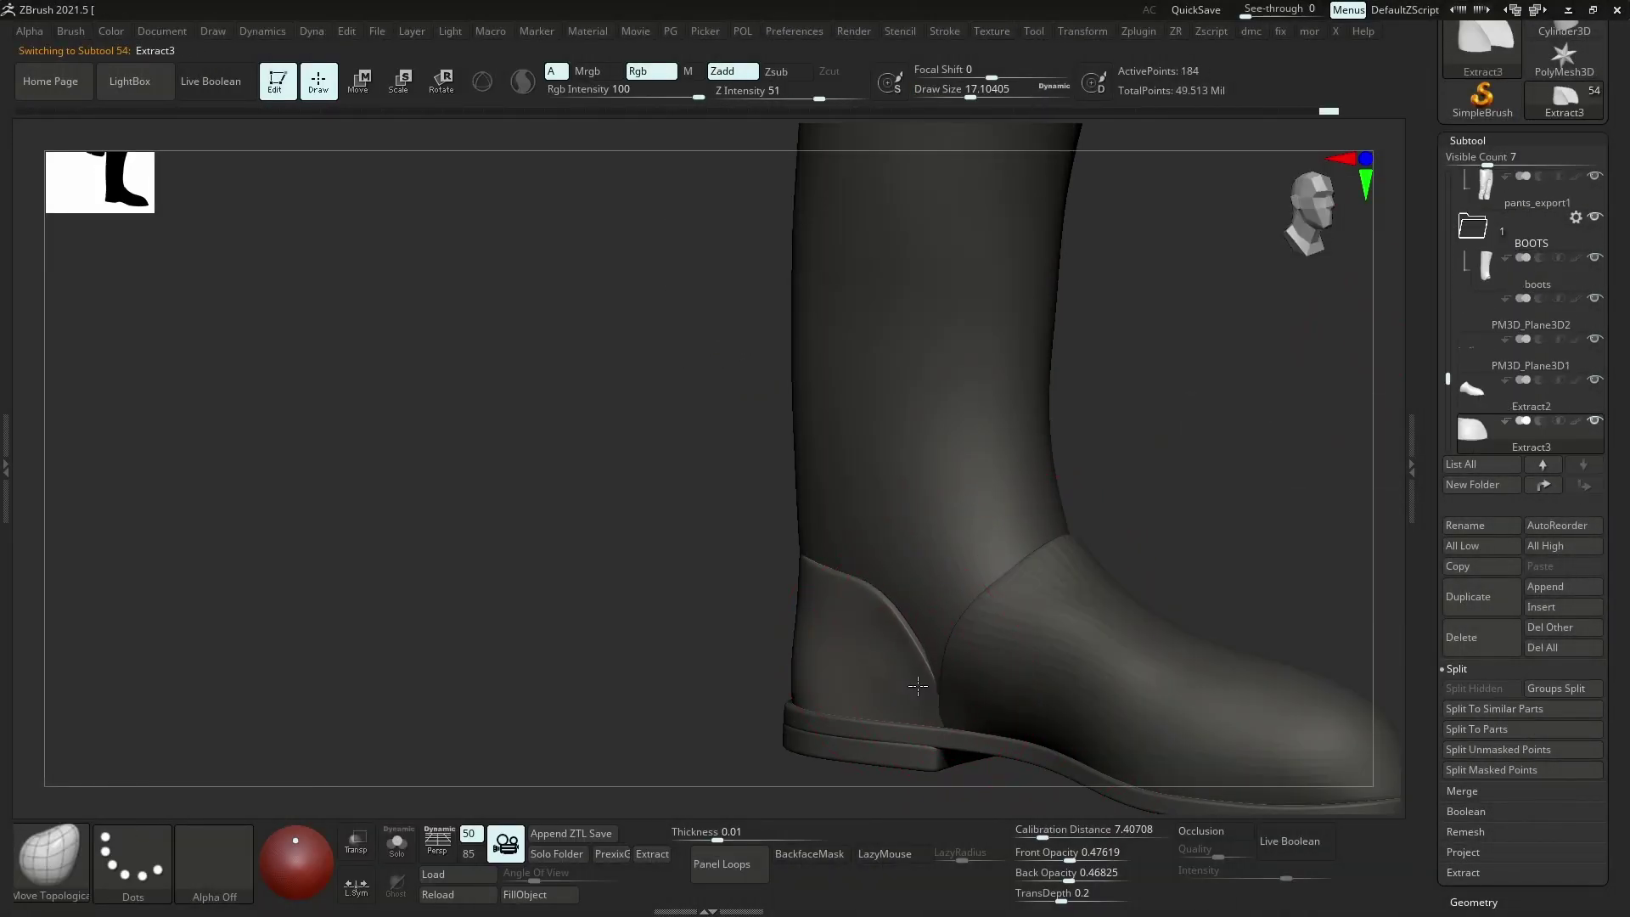
{"action": "key", "text": "b"}
{"action": "key", "text": "s"}
{"action": "mouse_move", "coordinate": [742, 573]}
{"action": "right_mouse_down"}
{"action": "mouse_move", "coordinate": [727, 662]}
{"action": "mouse_move", "coordinate": [747, 673]}
{"action": "mouse_move", "coordinate": [696, 674]}
{"action": "mouse_move", "coordinate": [756, 674]}
{"action": "mouse_move", "coordinate": [756, 552]}
{"action": "right_mouse_up"}
{"action": "key", "text": "t"}
{"action": "left_click", "coordinate": [756, 510], "text": "alt"}
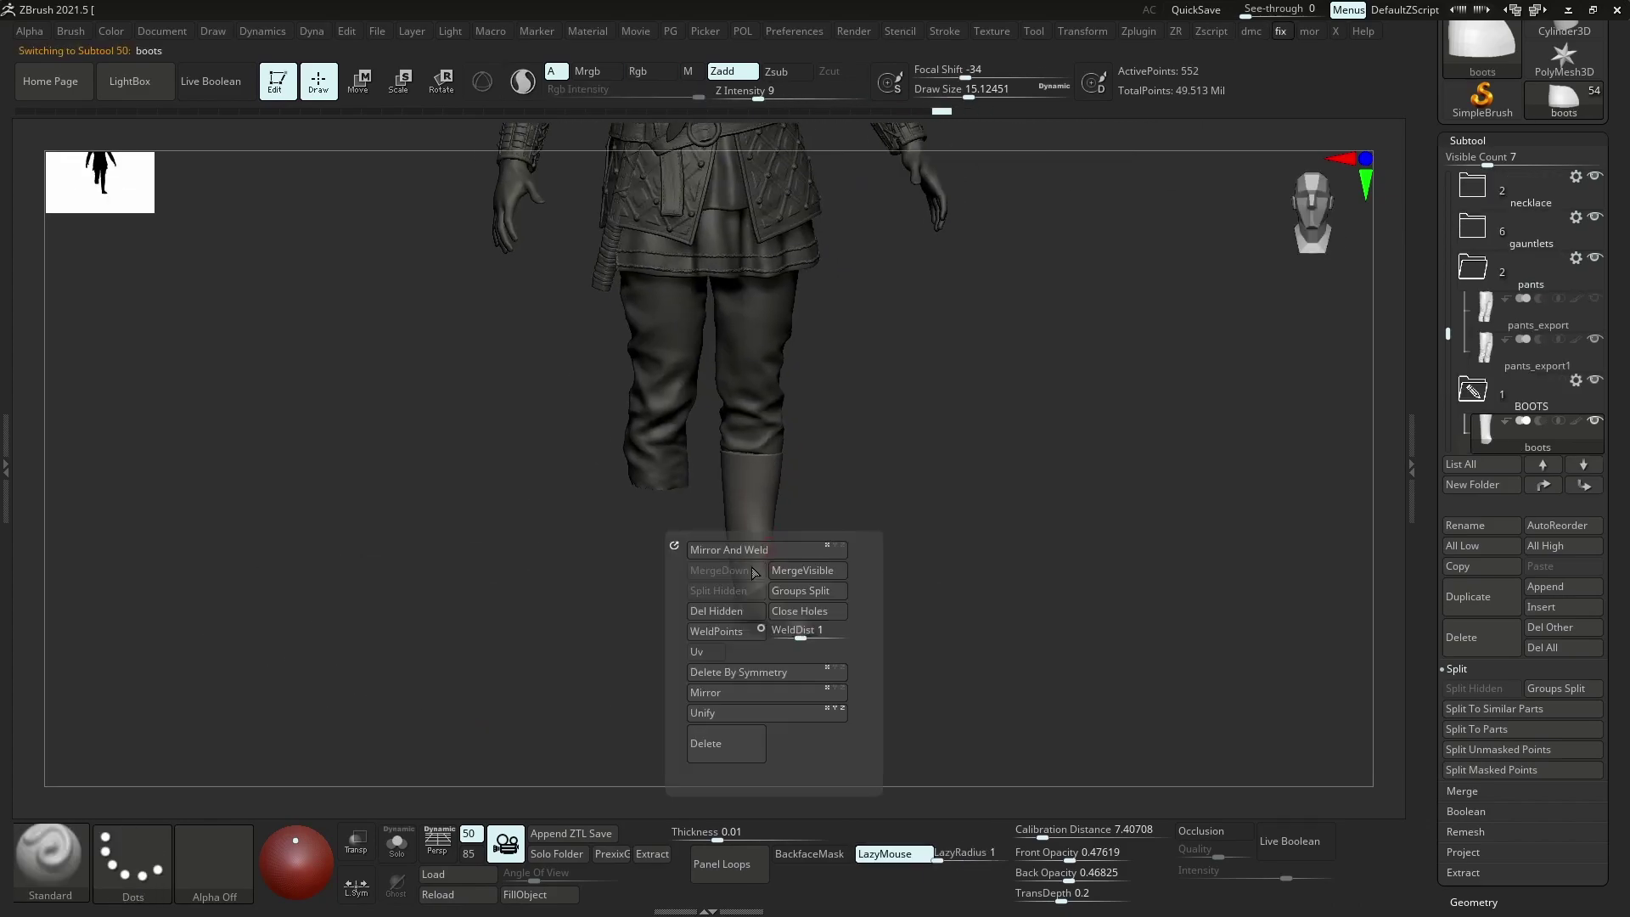
{"action": "left_click", "coordinate": [764, 557]}
{"action": "left_click", "coordinate": [807, 696], "text": "alt"}
{"action": "left_click", "coordinate": [737, 690], "text": "alt"}
{"action": "right_click_drag", "start_coordinate": [737, 691], "coordinate": [819, 705]}
{"action": "left_click", "coordinate": [831, 716]}
Tuck the lower parts of the pants legs inside the boot shafts with the Move Topological brush
{"action": "right_click_drag", "start_coordinate": [798, 612], "coordinate": [680, 411]}
{"action": "left_click", "coordinate": [680, 408], "text": "alt"}
{"action": "key", "text": "b"}
{"action": "key", "text": "m"}
{"action": "key", "text": "t"}
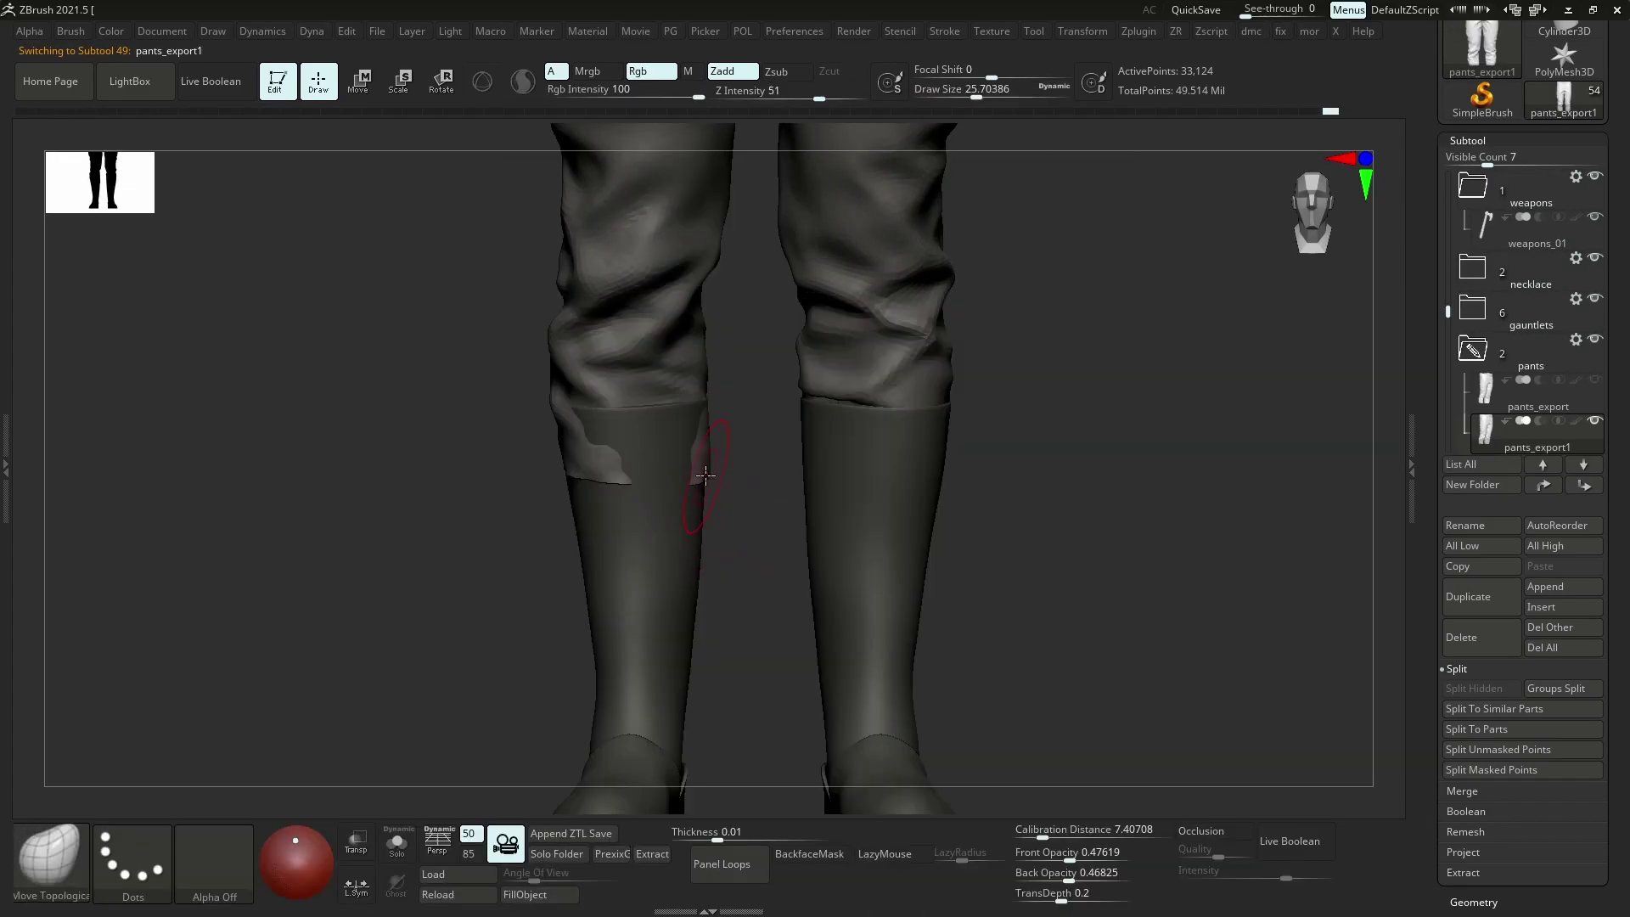
{"action": "left_click_drag", "start_coordinate": [703, 466], "coordinate": [689, 441]}
{"action": "right_click_drag", "start_coordinate": [690, 441], "coordinate": [567, 468]}
{"action": "left_click_drag", "start_coordinate": [527, 429], "coordinate": [548, 408]}
{"action": "right_click_drag", "start_coordinate": [476, 424], "coordinate": [531, 467]}
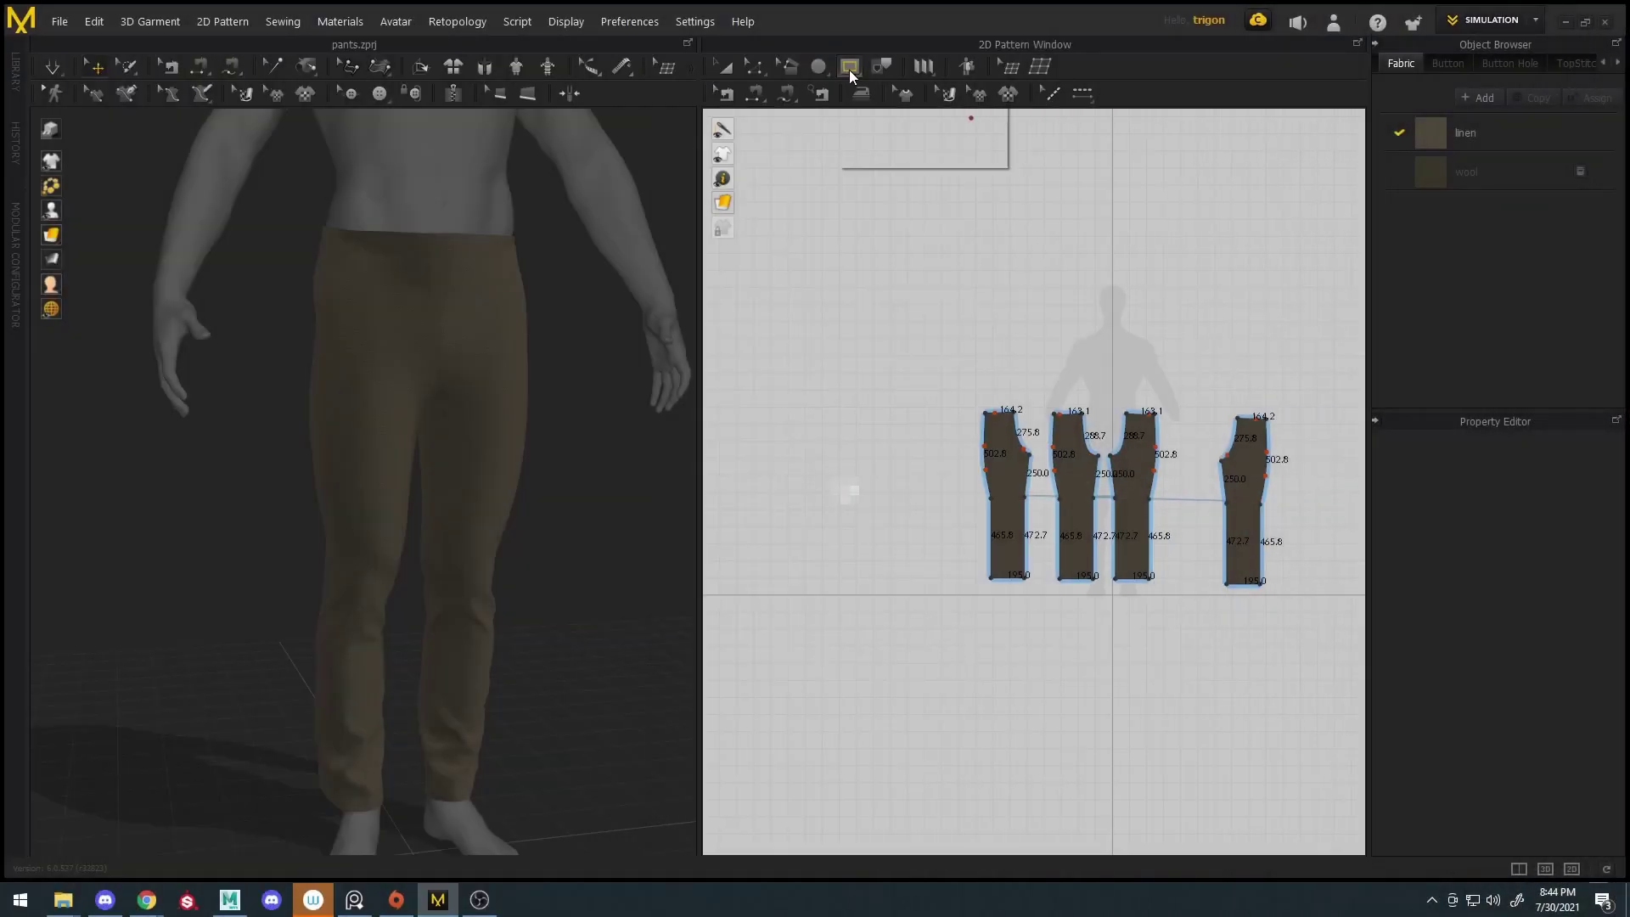
Switch to Marvelous Designer and draw a rectangular pattern about 656.2 by 372.8 mm beside the pants patterns
{"action": "left_click", "coordinate": [849, 69]}
{"action": "left_click", "coordinate": [820, 69]}
{"action": "left_click", "coordinate": [848, 112]}
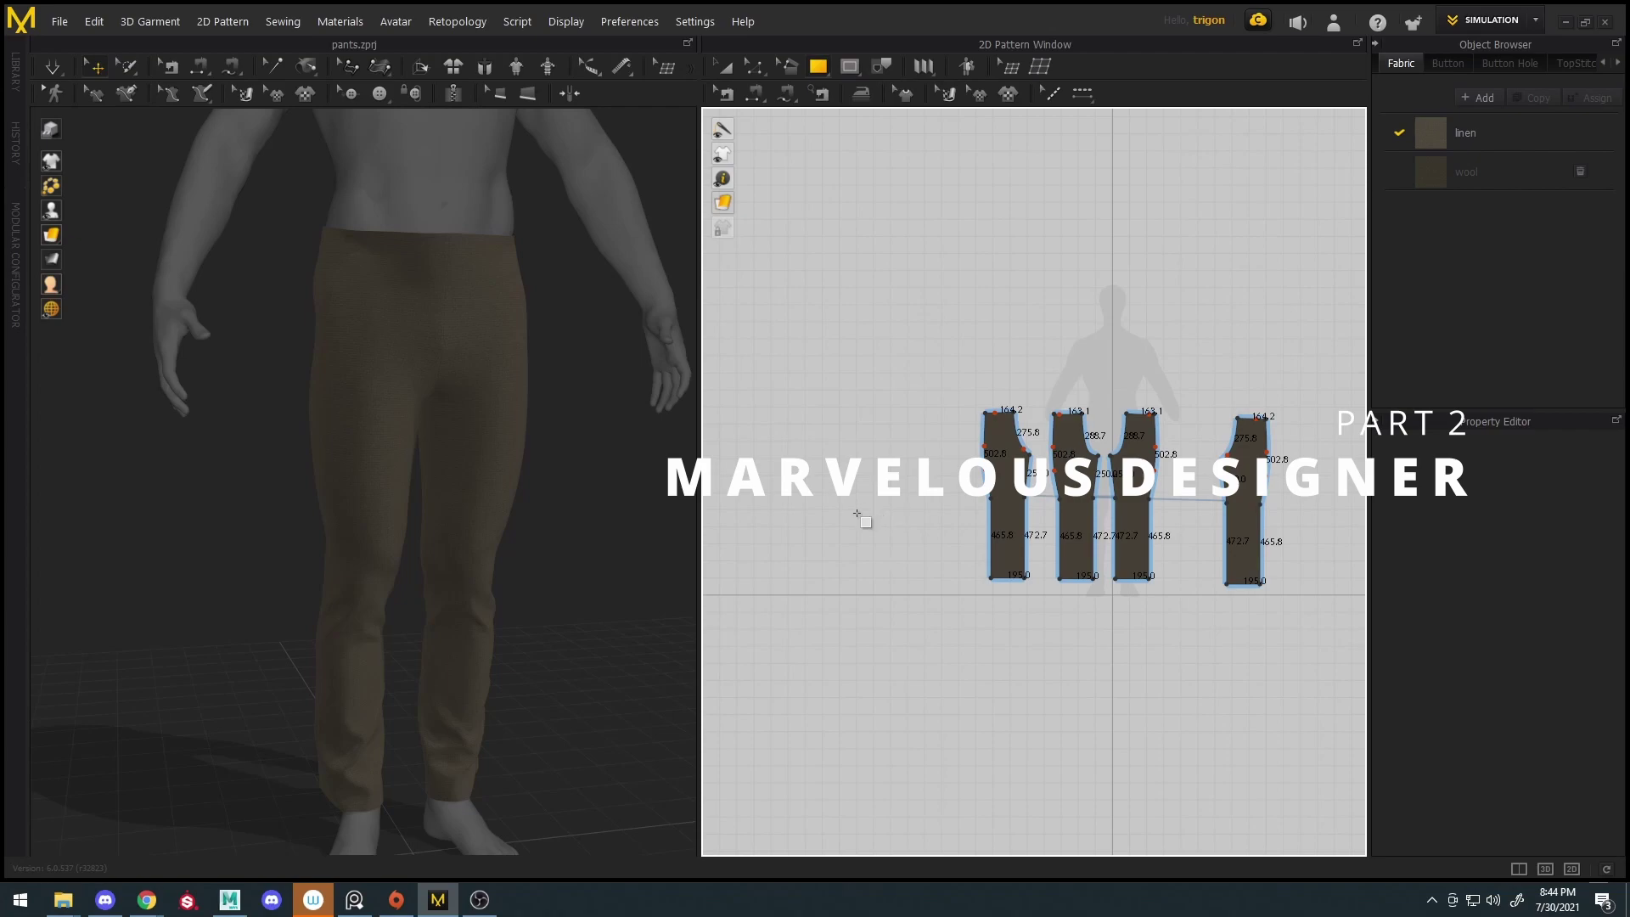
{"action": "left_click_drag", "start_coordinate": [958, 568], "coordinate": [964, 582]}
{"action": "scroll", "coordinate": [432, 522], "scroll_direction": "down", "scroll_amount": 5}
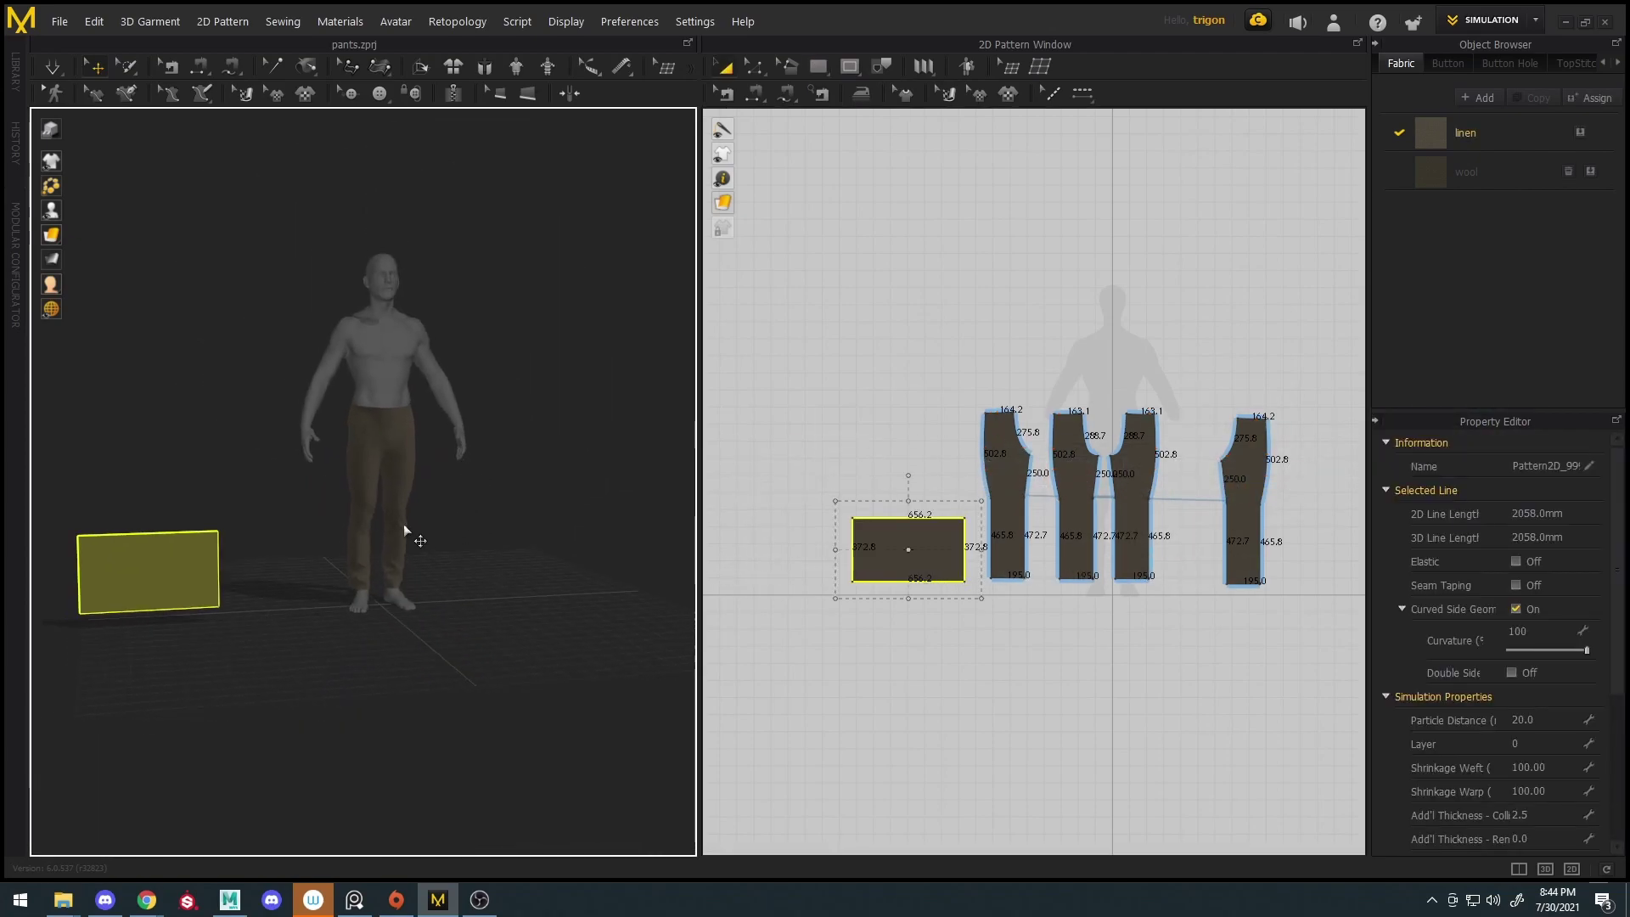
Wrap the rectangular pattern around the avatar's left lower leg at arrangement point Leg_Outside_3_L
{"action": "right_click_drag", "start_coordinate": [159, 552], "coordinate": [189, 572]}
{"action": "left_click_drag", "start_coordinate": [208, 572], "coordinate": [441, 546]}
{"action": "scroll", "coordinate": [560, 613], "scroll_direction": "up", "scroll_amount": 5}
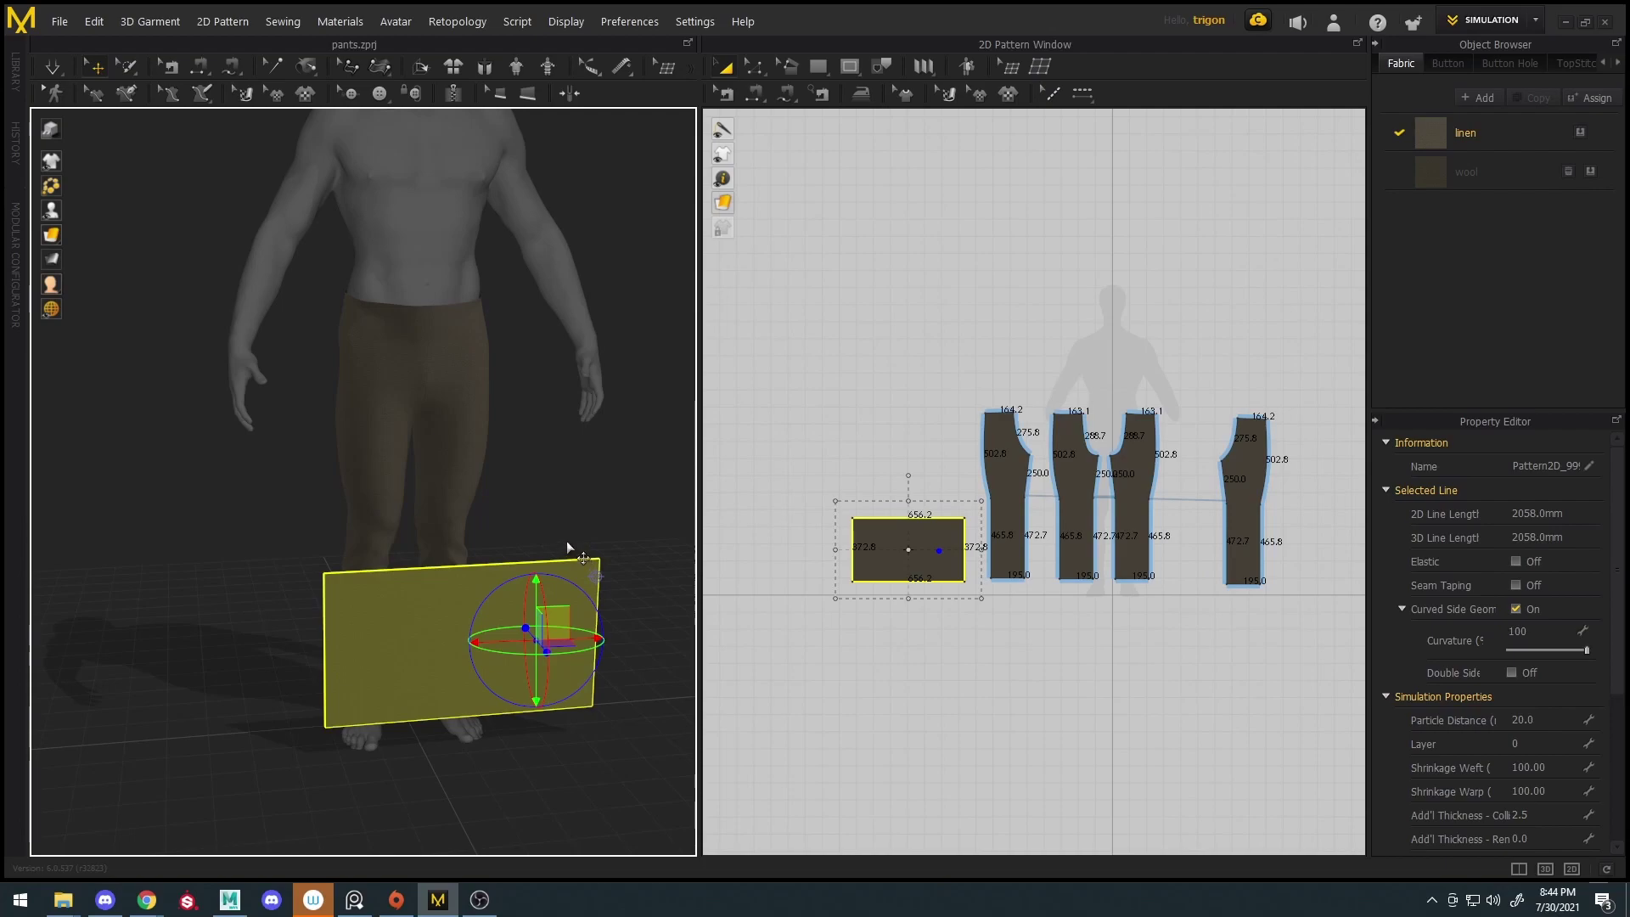
{"action": "key", "text": "shift+f"}
{"action": "right_click_drag", "start_coordinate": [496, 538], "coordinate": [466, 637]}
{"action": "left_click", "coordinate": [430, 632]}
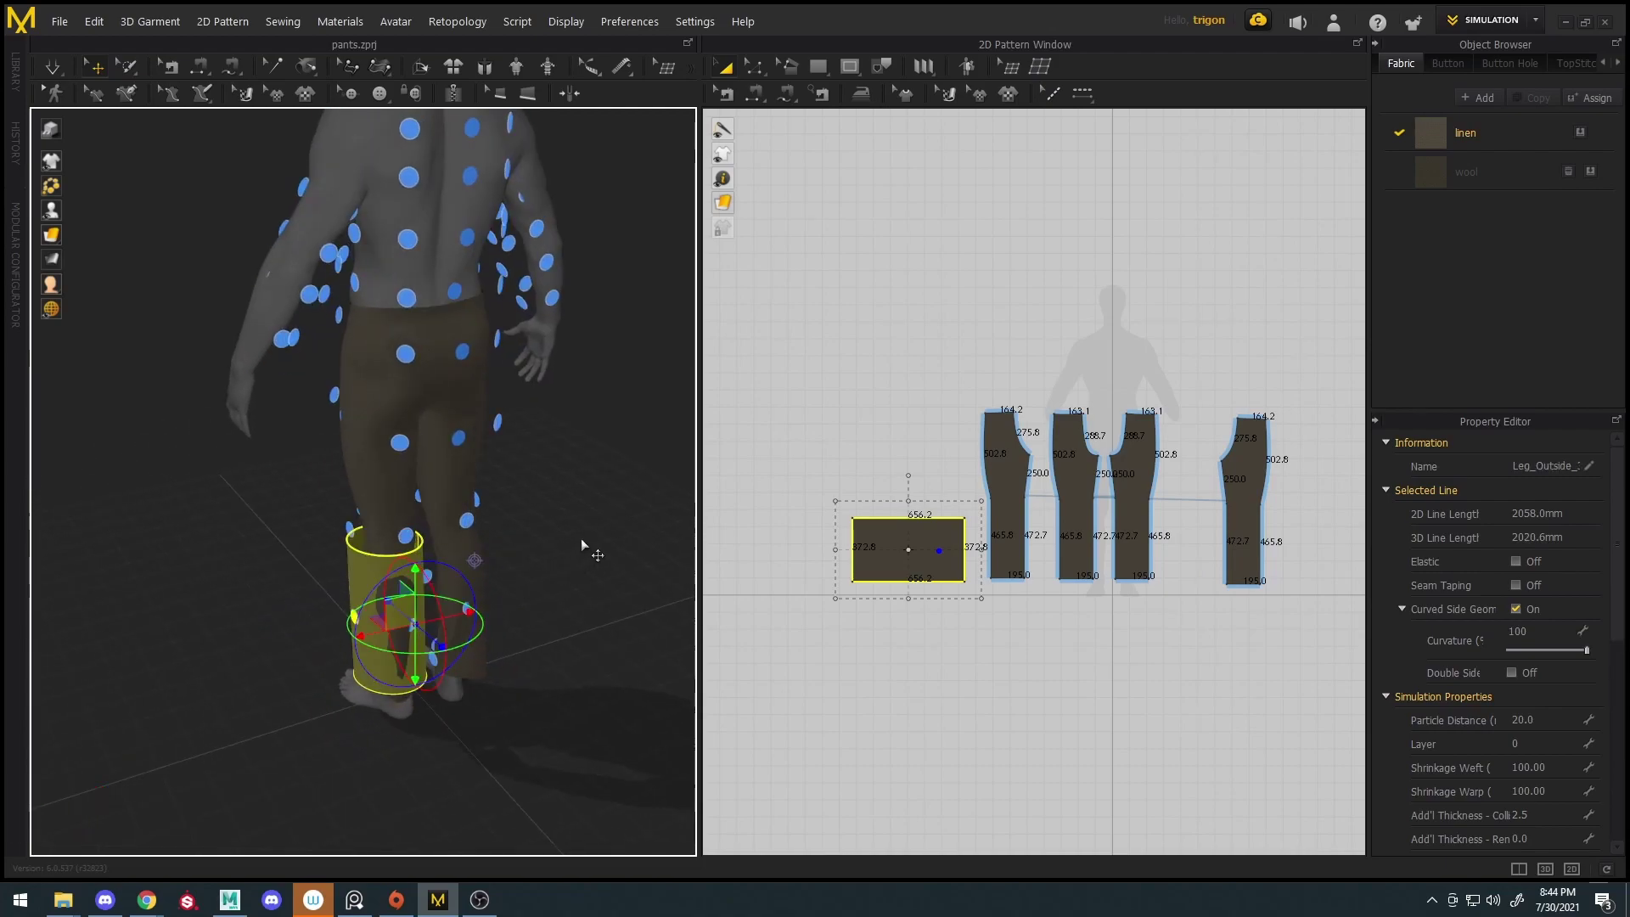
Hide the arrangement points and narrow the rectangular pattern to about 495.3 mm
{"action": "key", "text": "shift+f"}
{"action": "left_click", "coordinate": [623, 533]}
{"action": "left_click", "coordinate": [377, 623]}
{"action": "left_click_drag", "start_coordinate": [403, 643], "coordinate": [414, 656]}
{"action": "right_click_drag", "start_coordinate": [442, 656], "coordinate": [520, 661]}
{"action": "scroll", "coordinate": [941, 660], "scroll_direction": "up", "scroll_amount": 4}
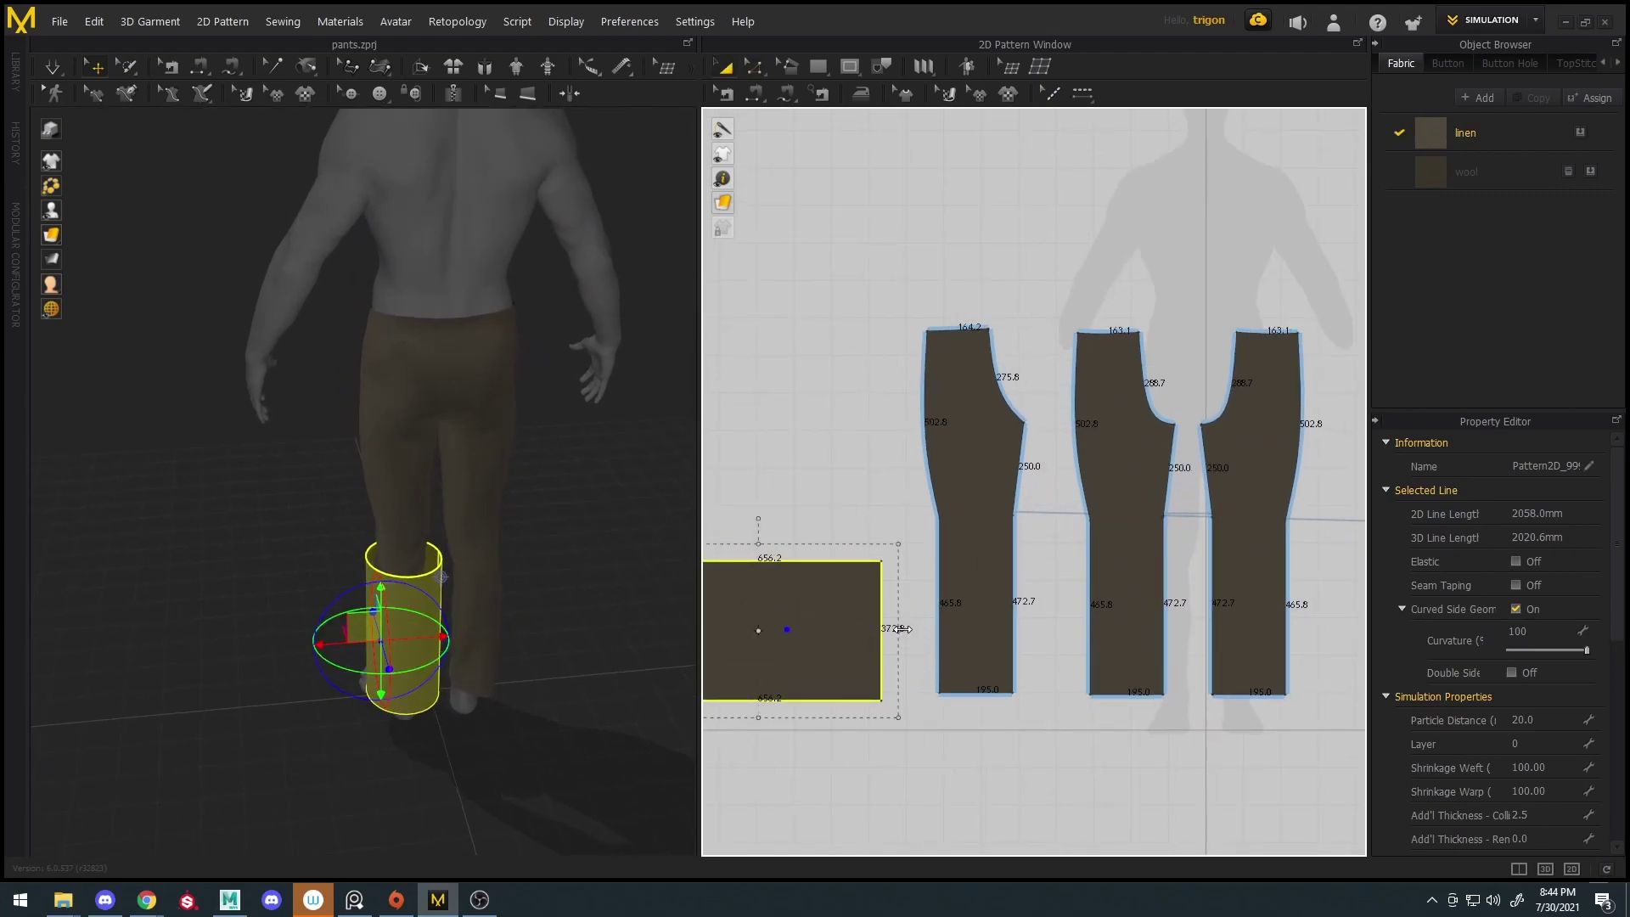
{"action": "left_click_drag", "start_coordinate": [851, 631], "coordinate": [857, 643]}
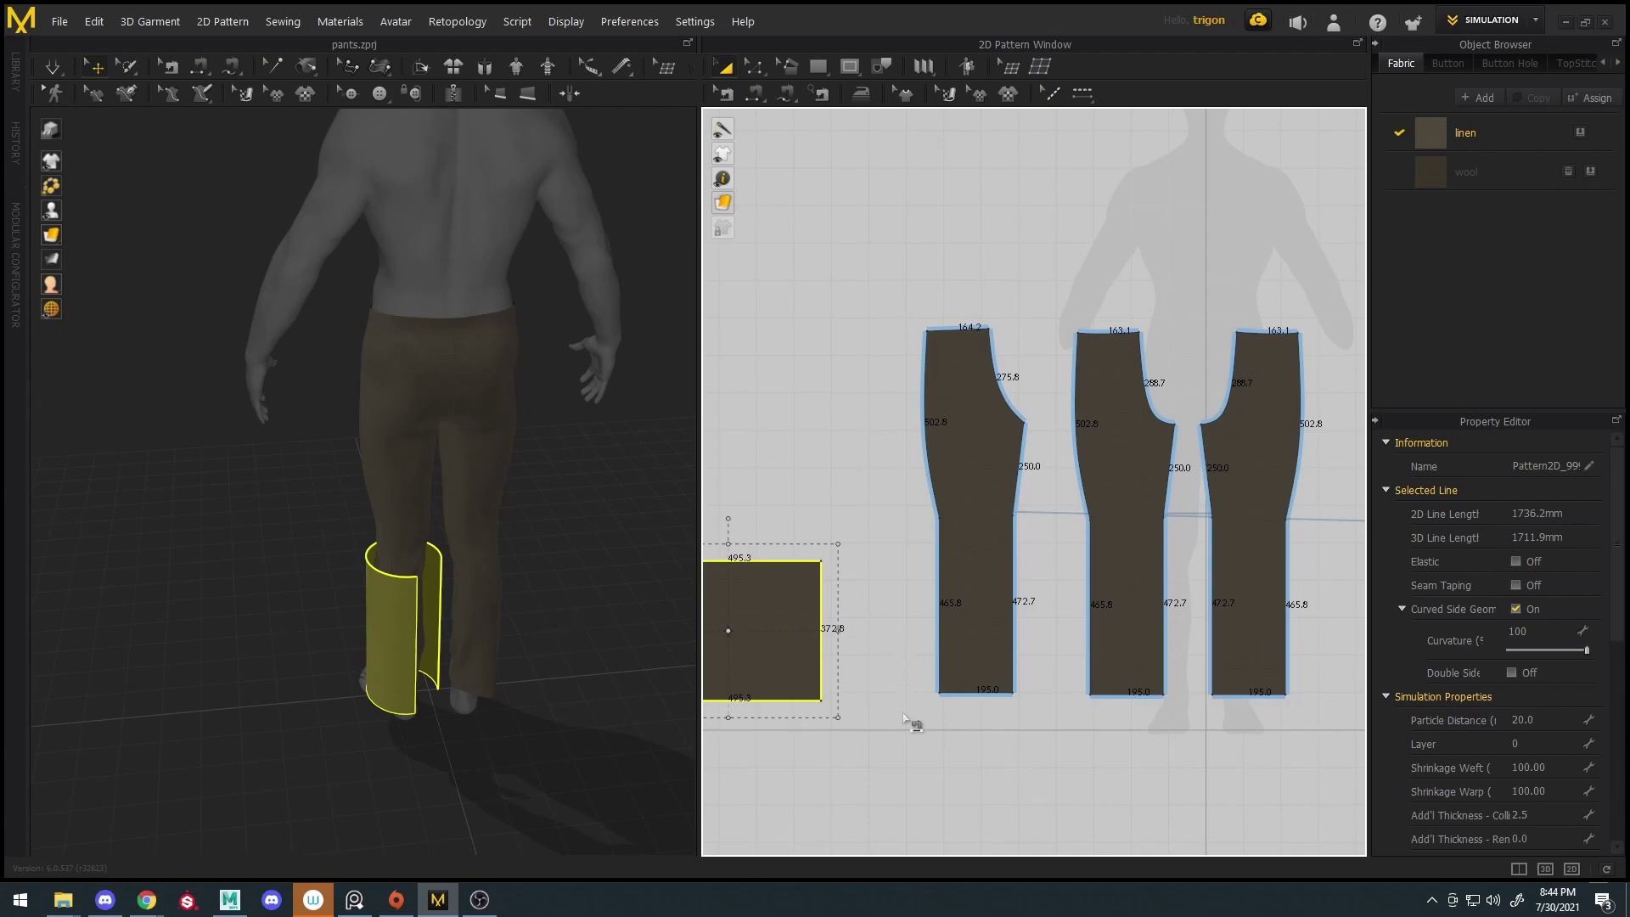
Sew the rectangle's two vertical side edges together to close the tube around the leg
{"action": "key", "text": "n"}
{"action": "left_click", "coordinate": [826, 613]}
{"action": "middle_click_drag", "start_coordinate": [758, 603], "coordinate": [890, 606]}
{"action": "left_click", "coordinate": [766, 623]}
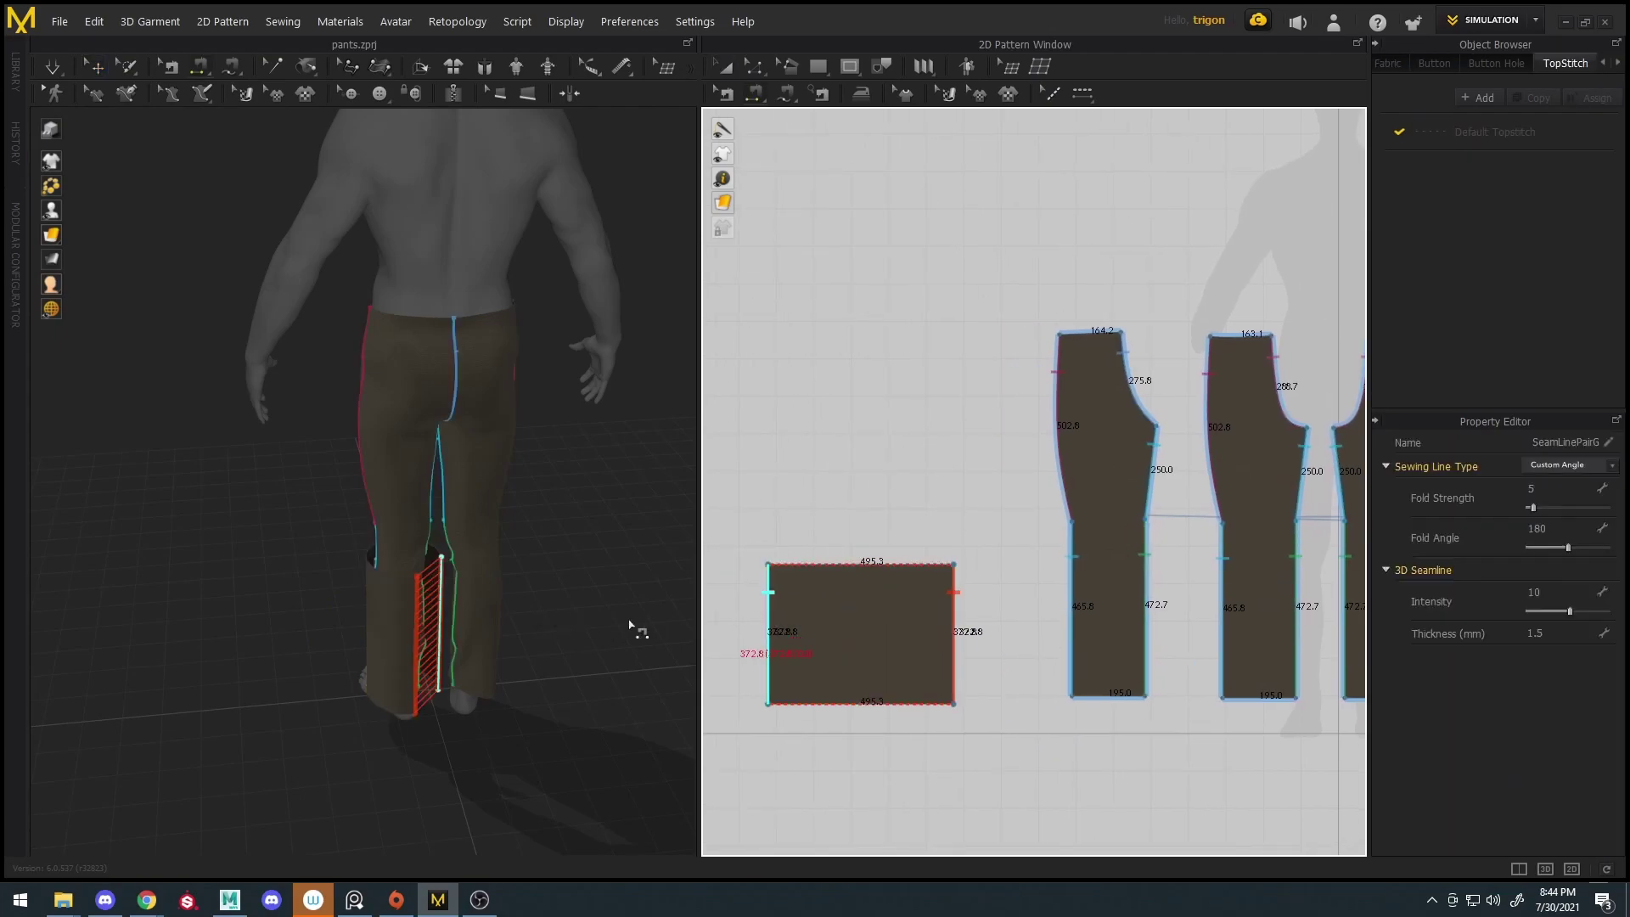
{"action": "left_click", "coordinate": [677, 628]}
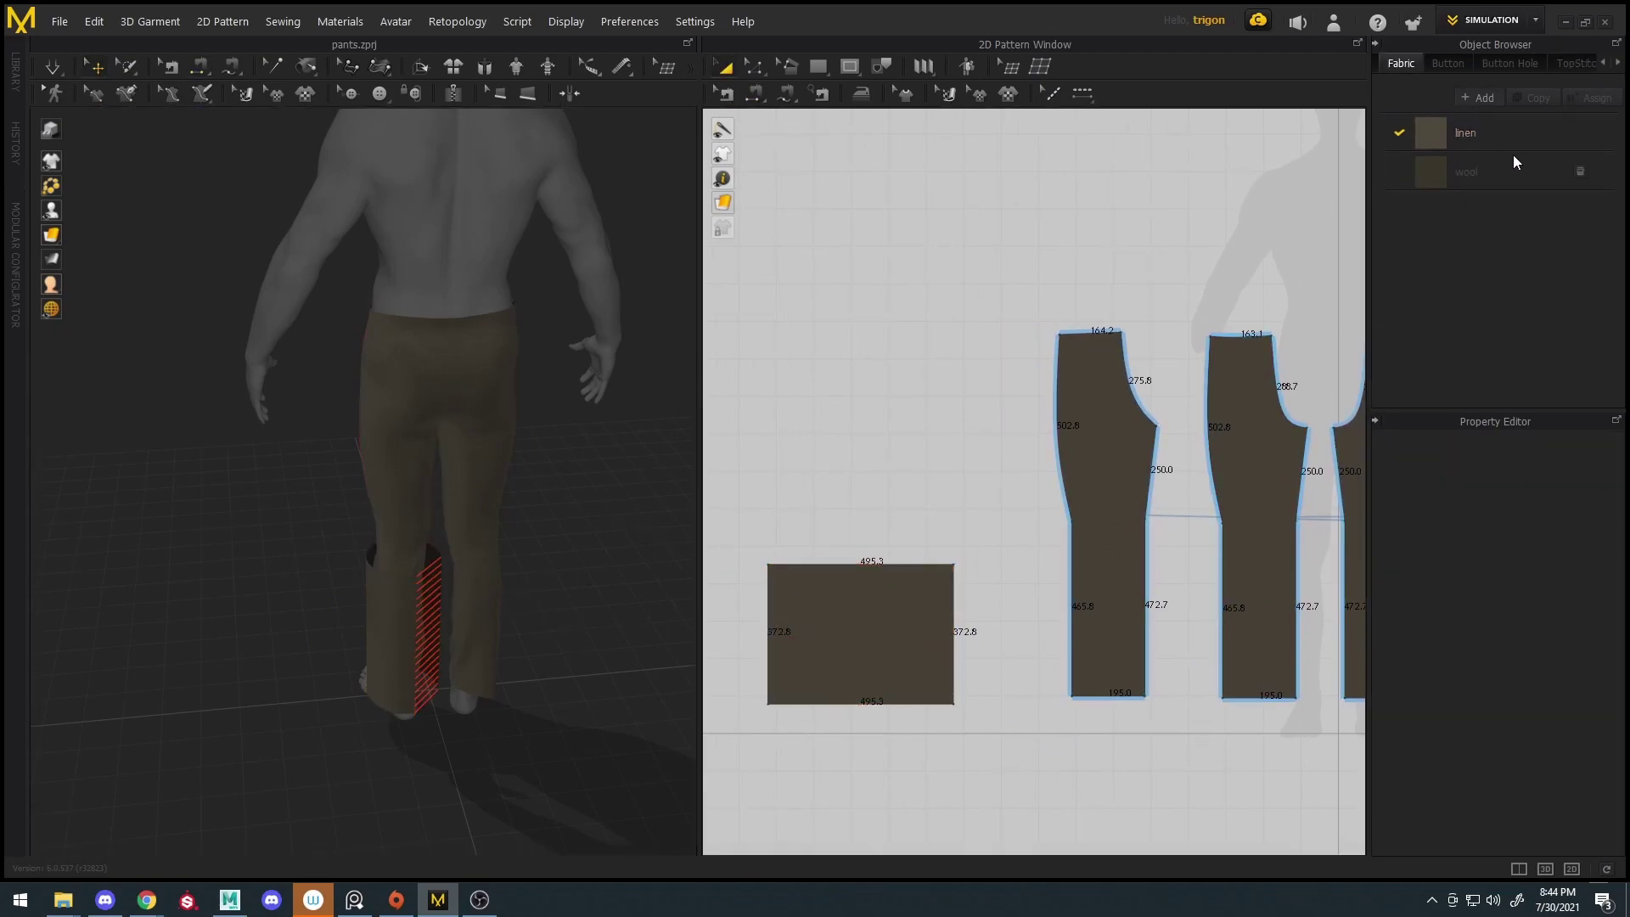
Add a new fabric named shoe_holder and assign it to the rectangular pattern
{"action": "left_click", "coordinate": [1477, 100]}
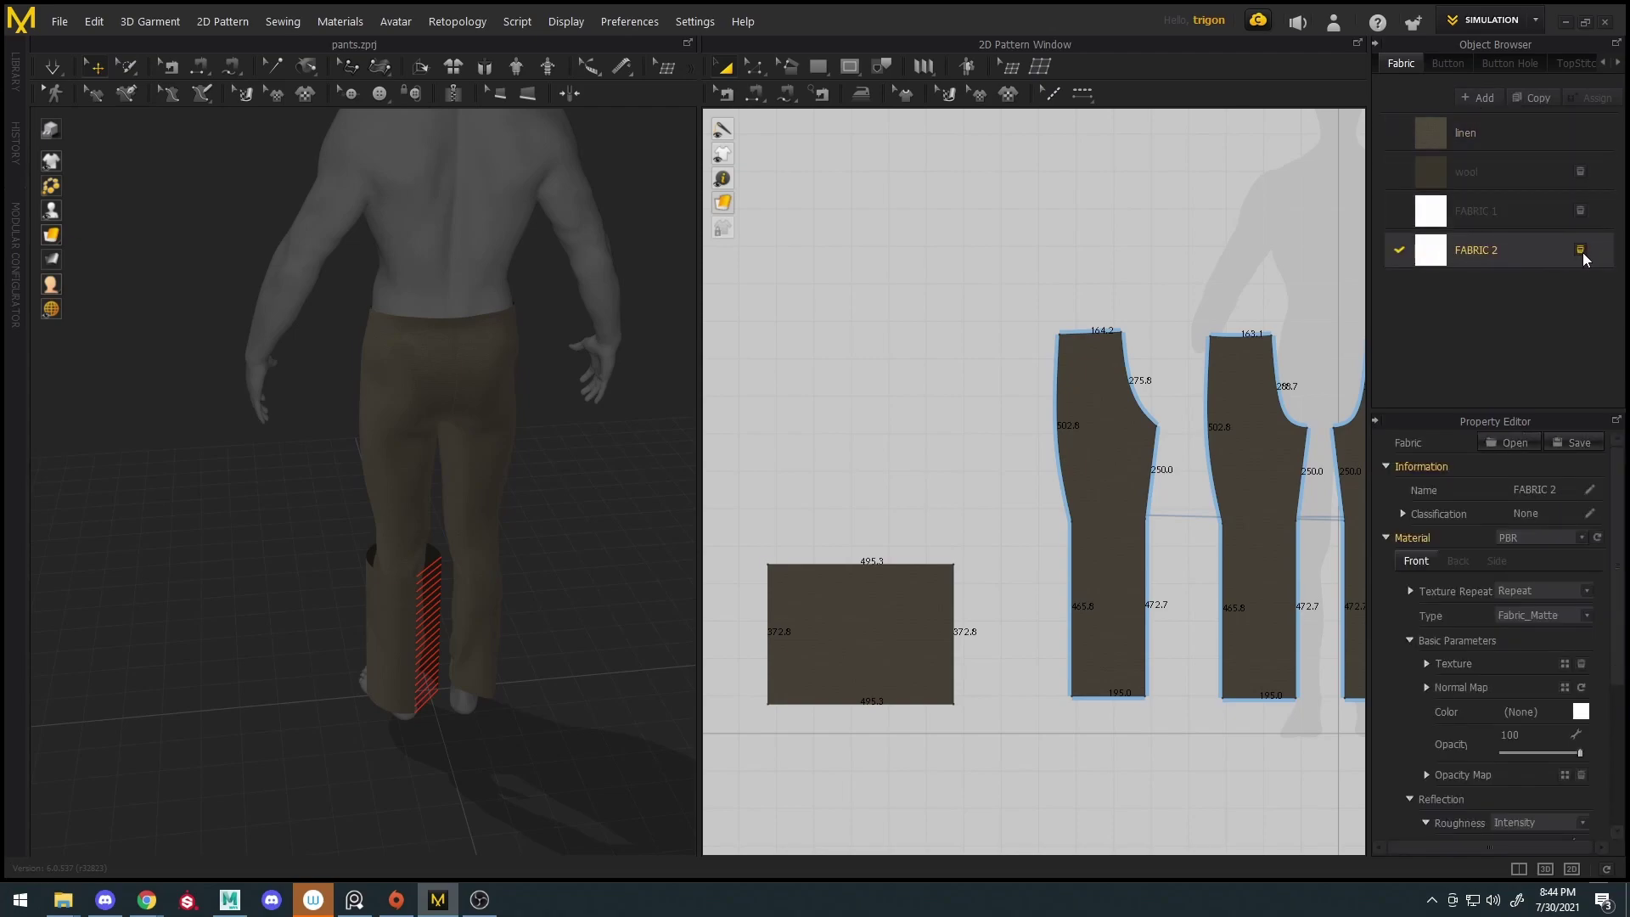
{"action": "double_click", "coordinate": [1474, 212]}
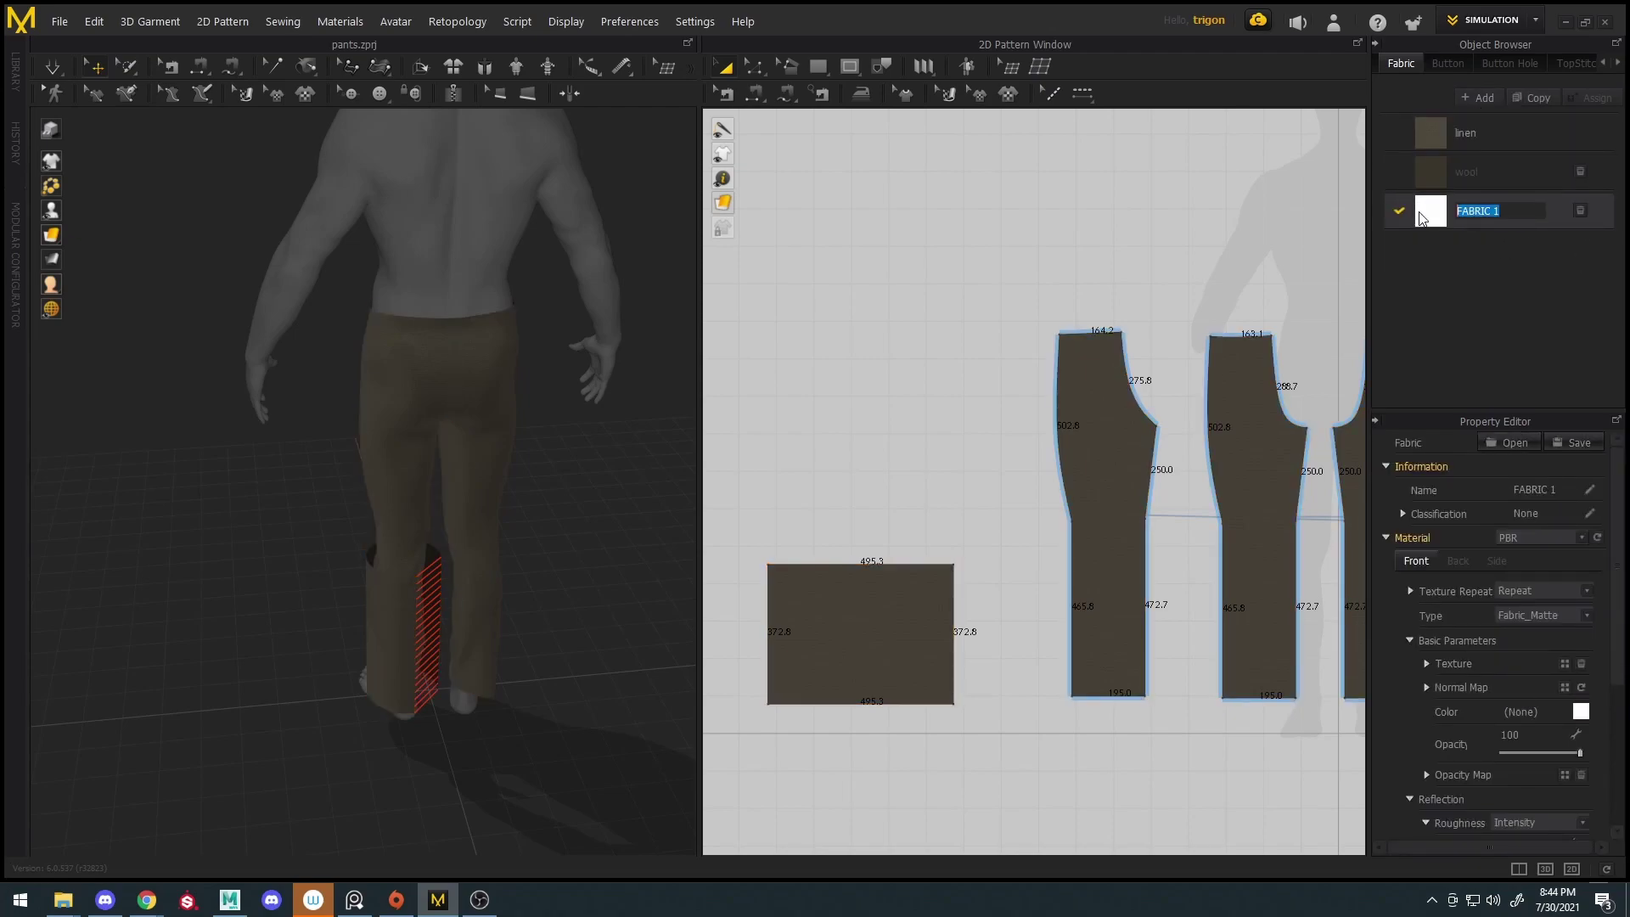
{"action": "left_click", "coordinate": [765, 670]}
{"action": "scroll", "coordinate": [1556, 730], "scroll_direction": "down", "scroll_amount": 10}
{"action": "left_click", "coordinate": [1594, 494]}
{"action": "left_click", "coordinate": [1550, 544]}
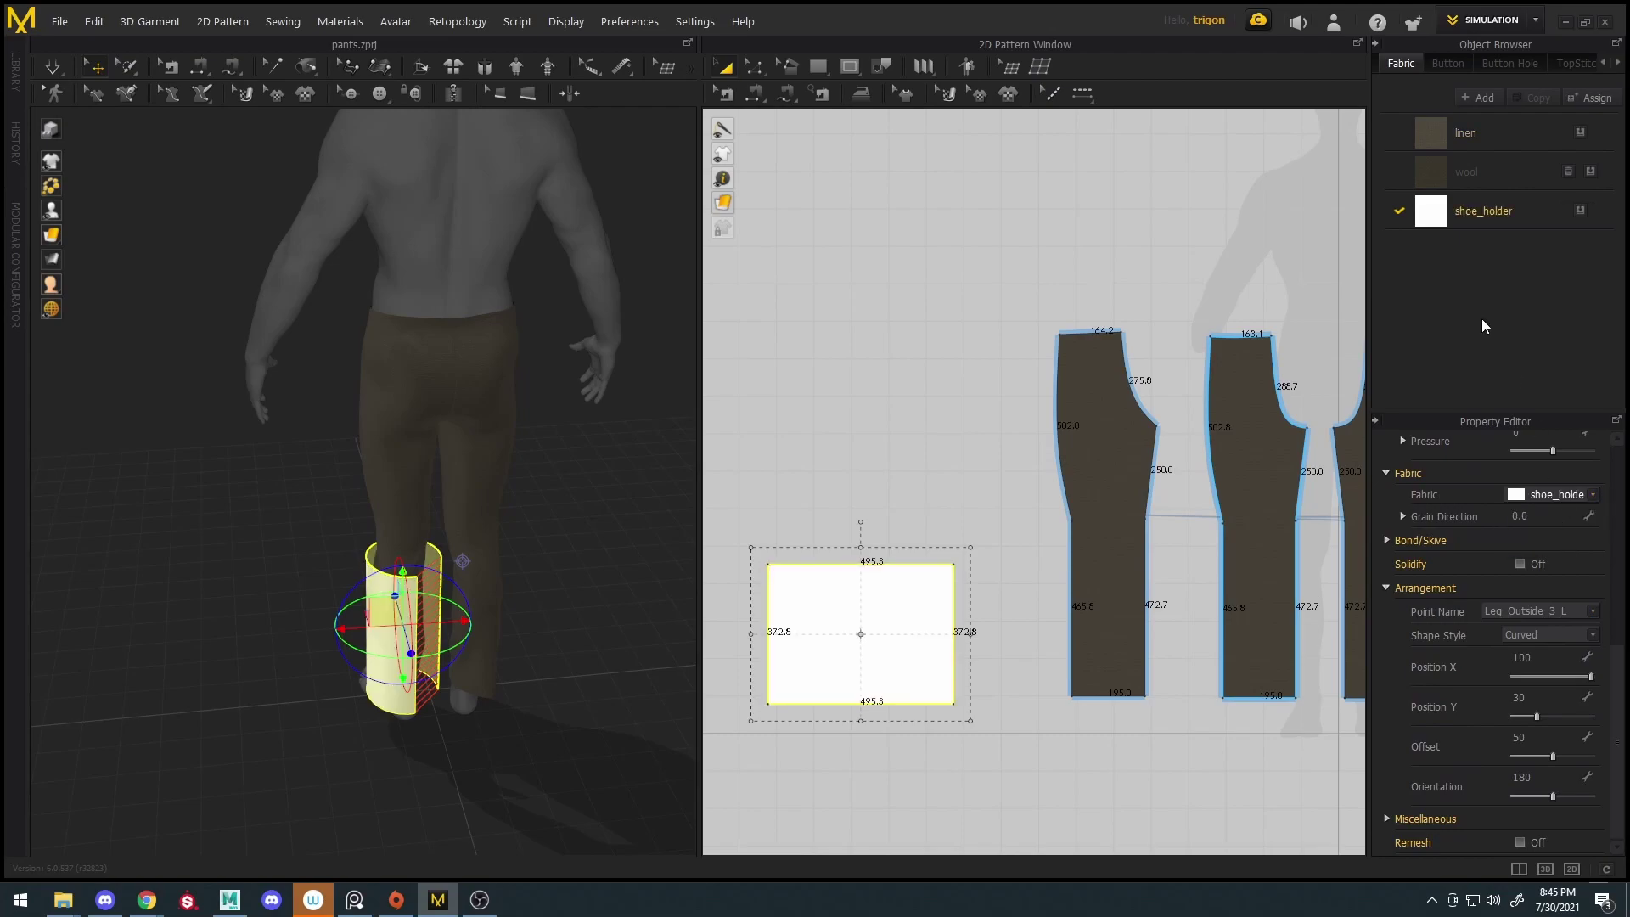
Change the shoe_holder fabric's color to dark grey
{"action": "left_click", "coordinate": [1490, 234]}
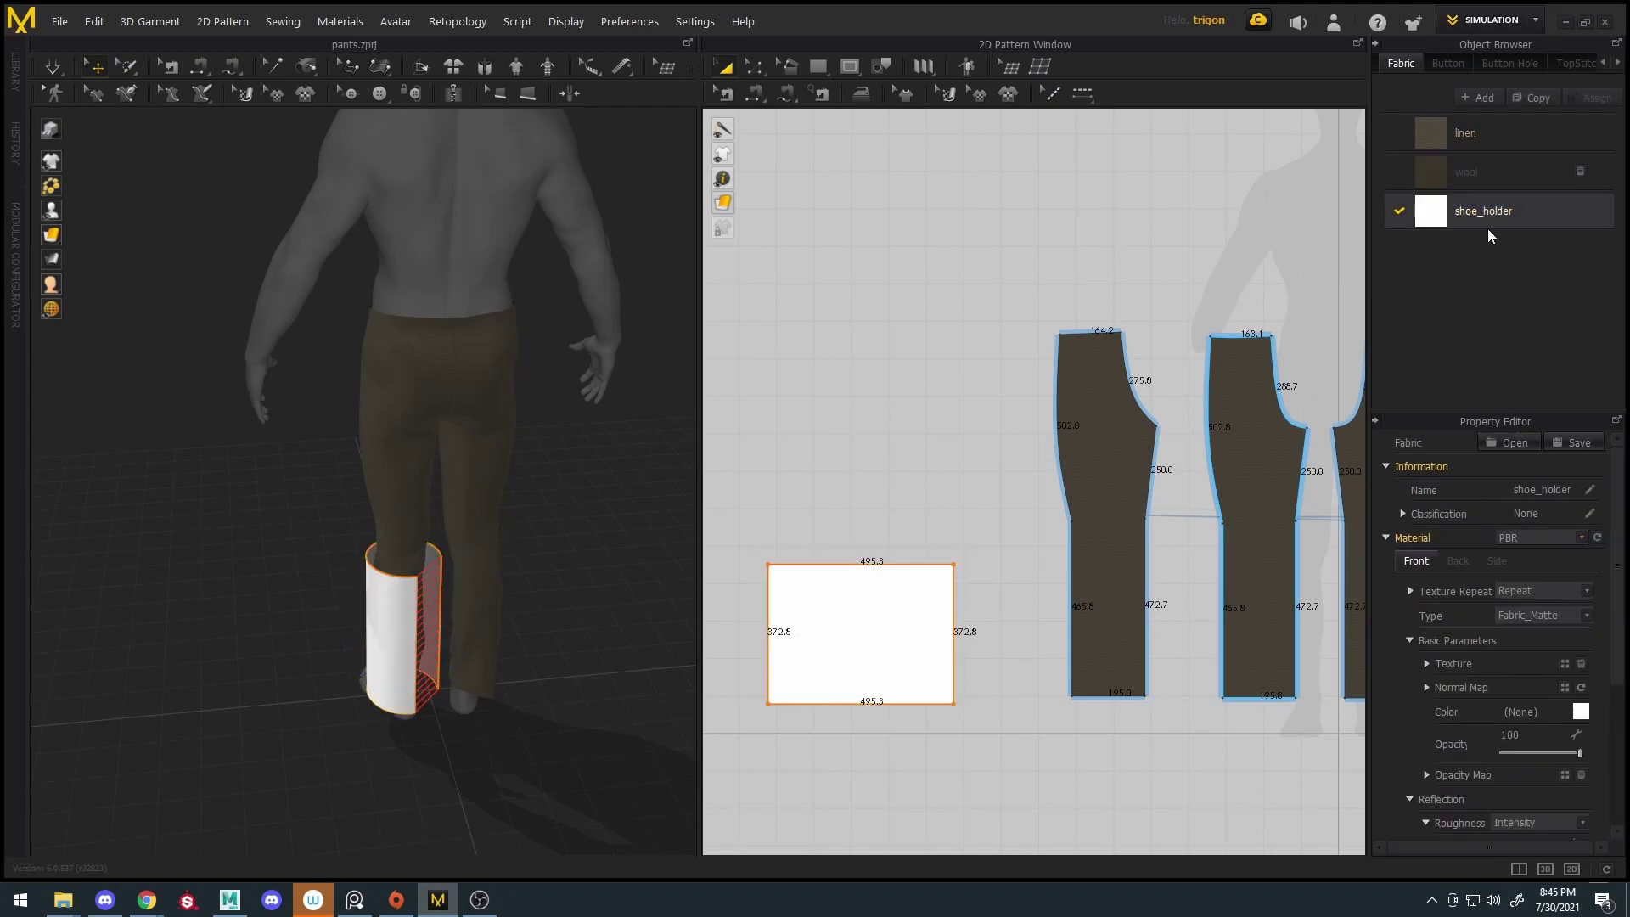
{"action": "left_click", "coordinate": [1581, 713]}
{"action": "left_click_drag", "start_coordinate": [622, 250], "coordinate": [473, 244]}
{"action": "left_click", "coordinate": [775, 647]}
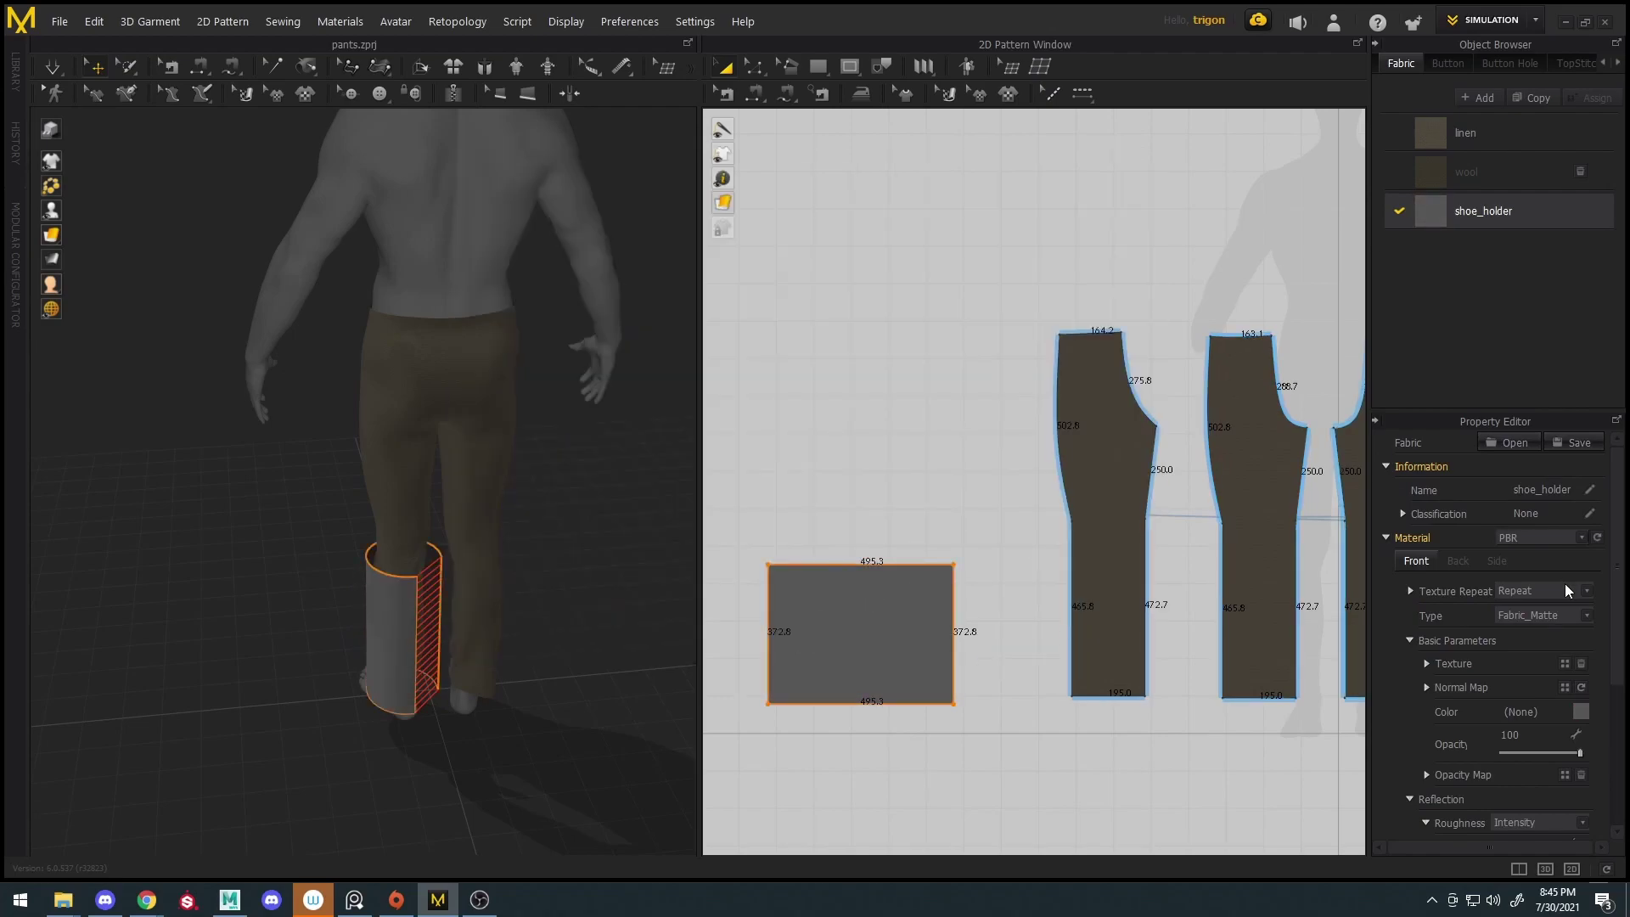
Set the shoe_holder fabric's friction to 78
{"action": "scroll", "coordinate": [1563, 606], "scroll_direction": "down", "scroll_amount": 2}
{"action": "left_click", "coordinate": [1410, 803]}
{"action": "scroll", "coordinate": [1500, 757], "scroll_direction": "down", "scroll_amount": 5}
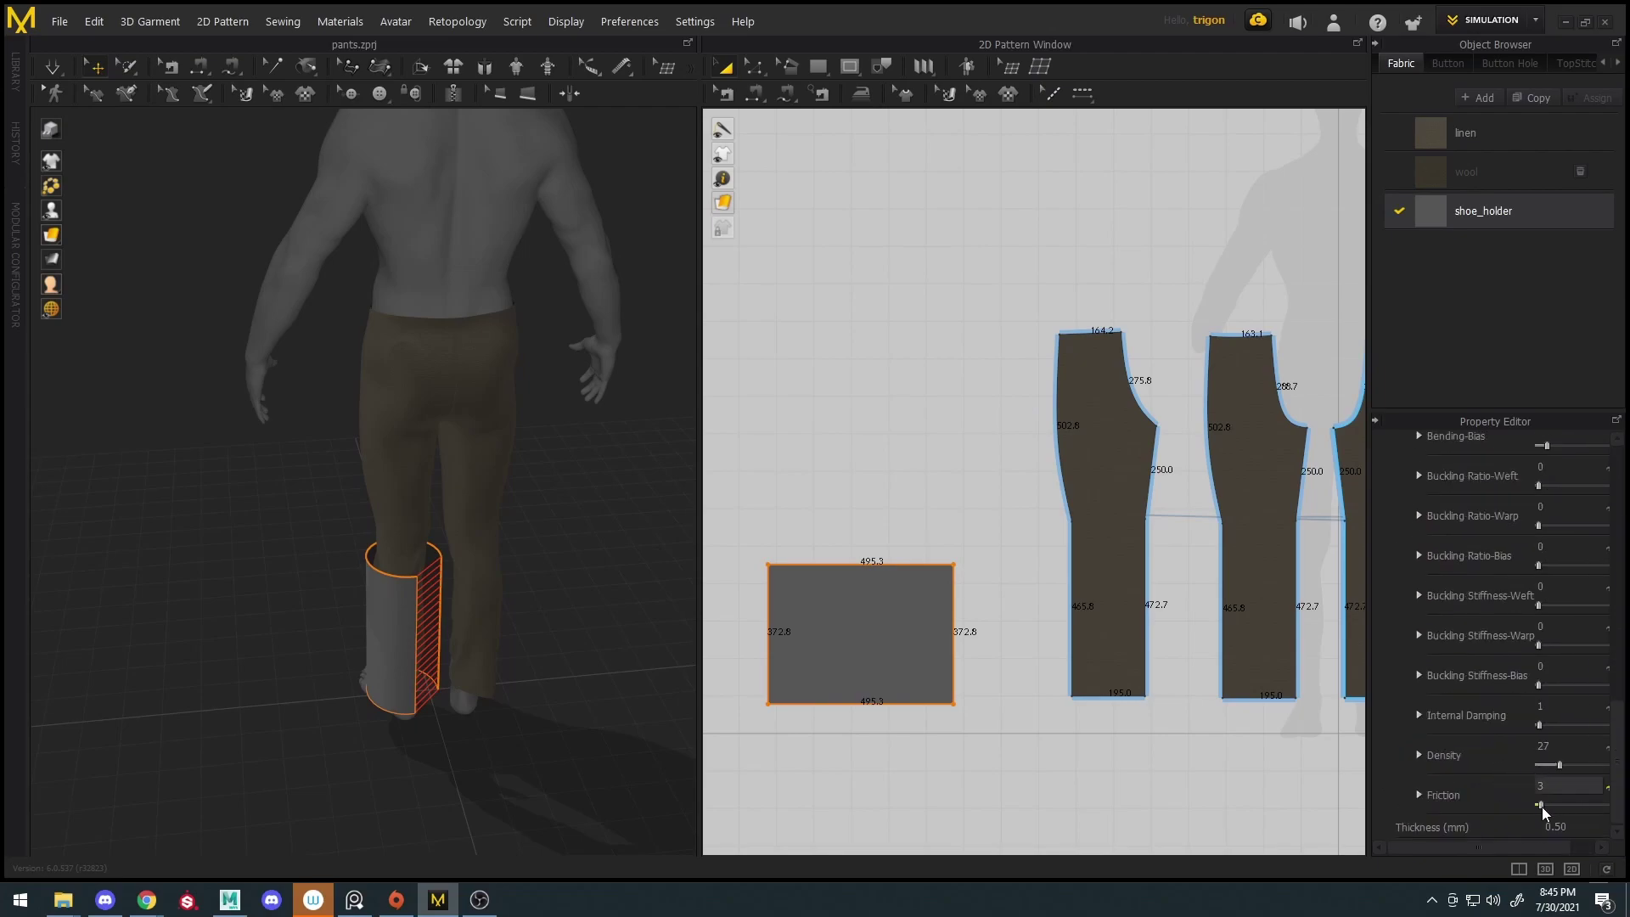
{"action": "left_click_drag", "start_coordinate": [1605, 809], "coordinate": [1599, 806]}
Set the rectangular pattern's simulation layer to 1 and dismiss the layer notice
{"action": "right_click_drag", "start_coordinate": [557, 564], "coordinate": [824, 523]}
{"action": "scroll", "coordinate": [553, 518], "scroll_direction": "up", "scroll_amount": 3}
{"action": "left_click", "coordinate": [902, 613]}
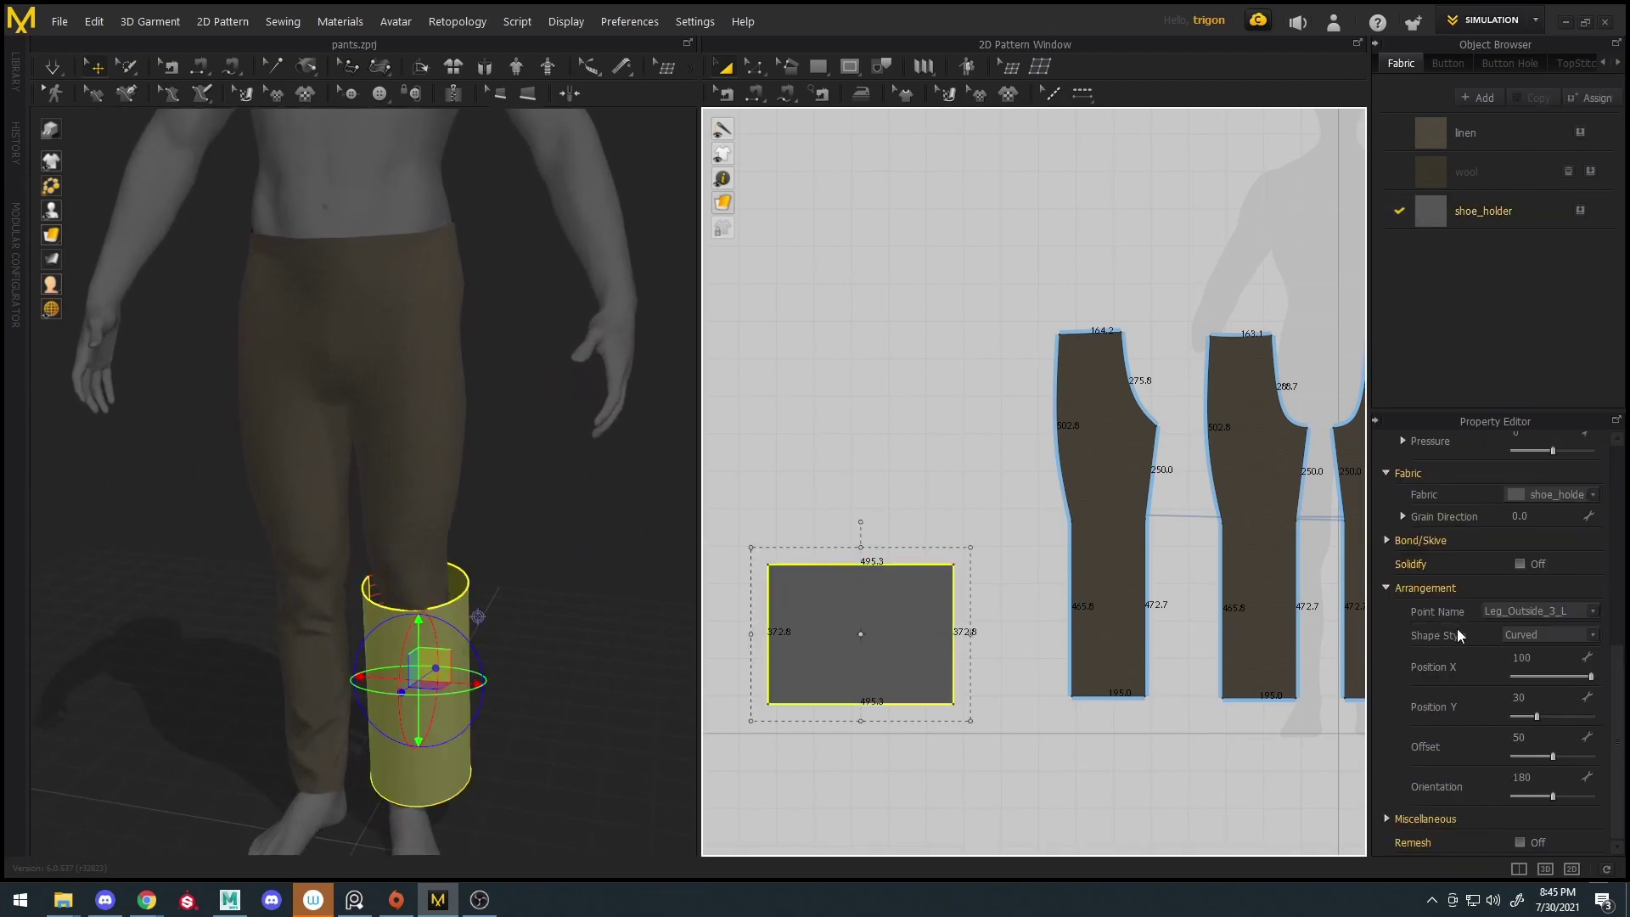
{"action": "scroll", "coordinate": [1515, 509], "scroll_direction": "up", "scroll_amount": 8}
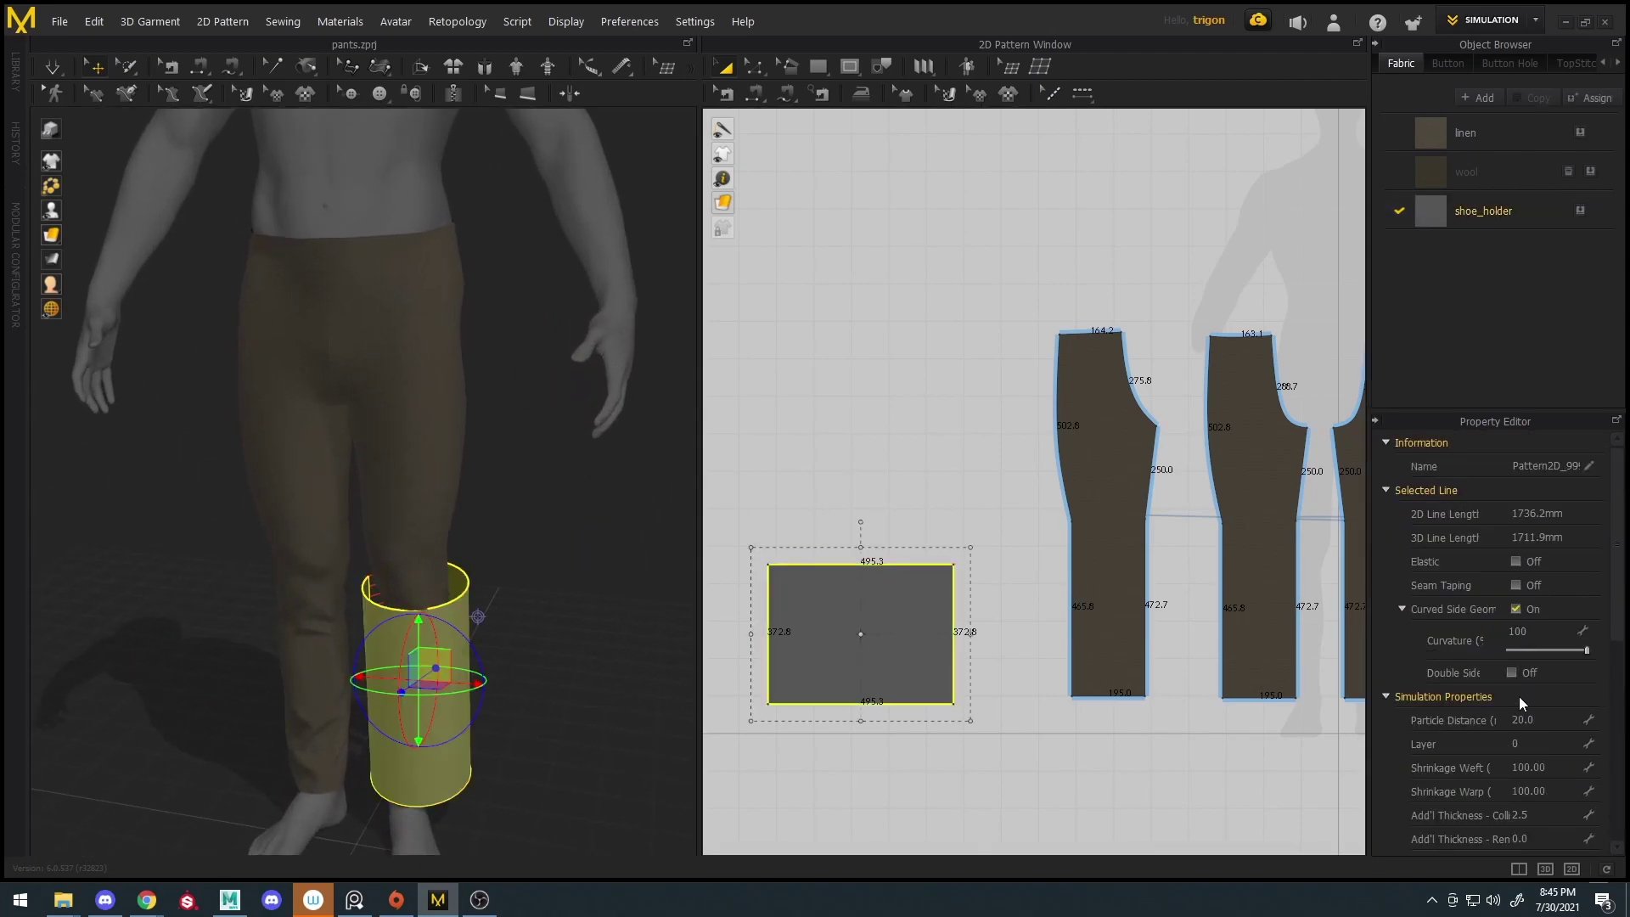
{"action": "key", "text": "Return"}
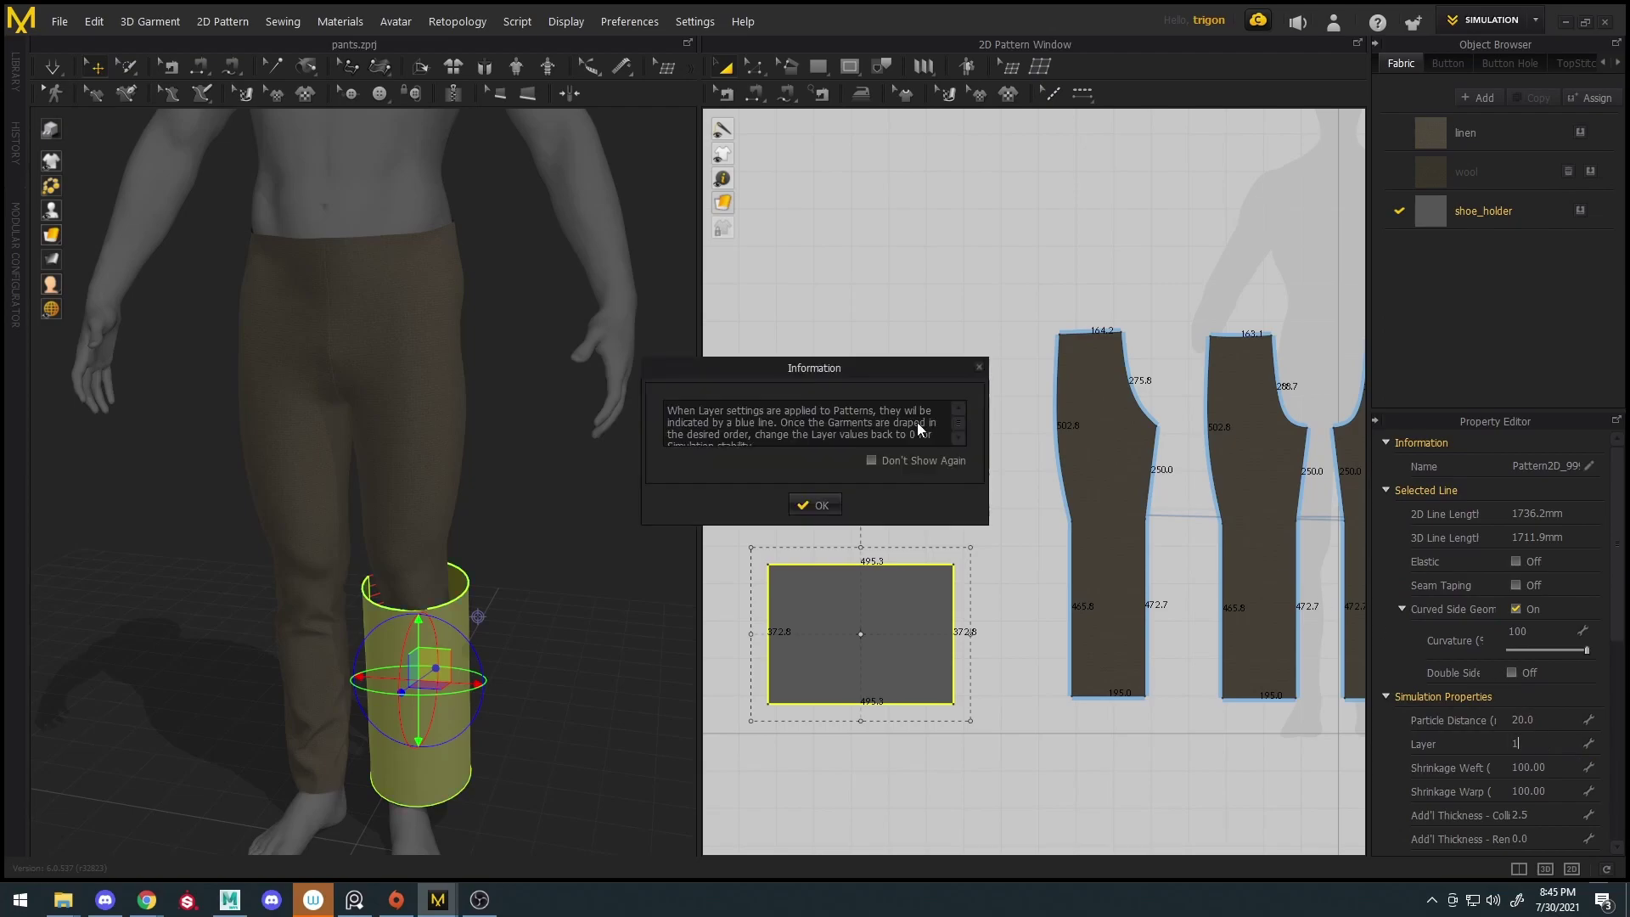
{"action": "left_click", "coordinate": [792, 507]}
{"action": "scroll", "coordinate": [571, 644], "scroll_direction": "down", "scroll_amount": 1}
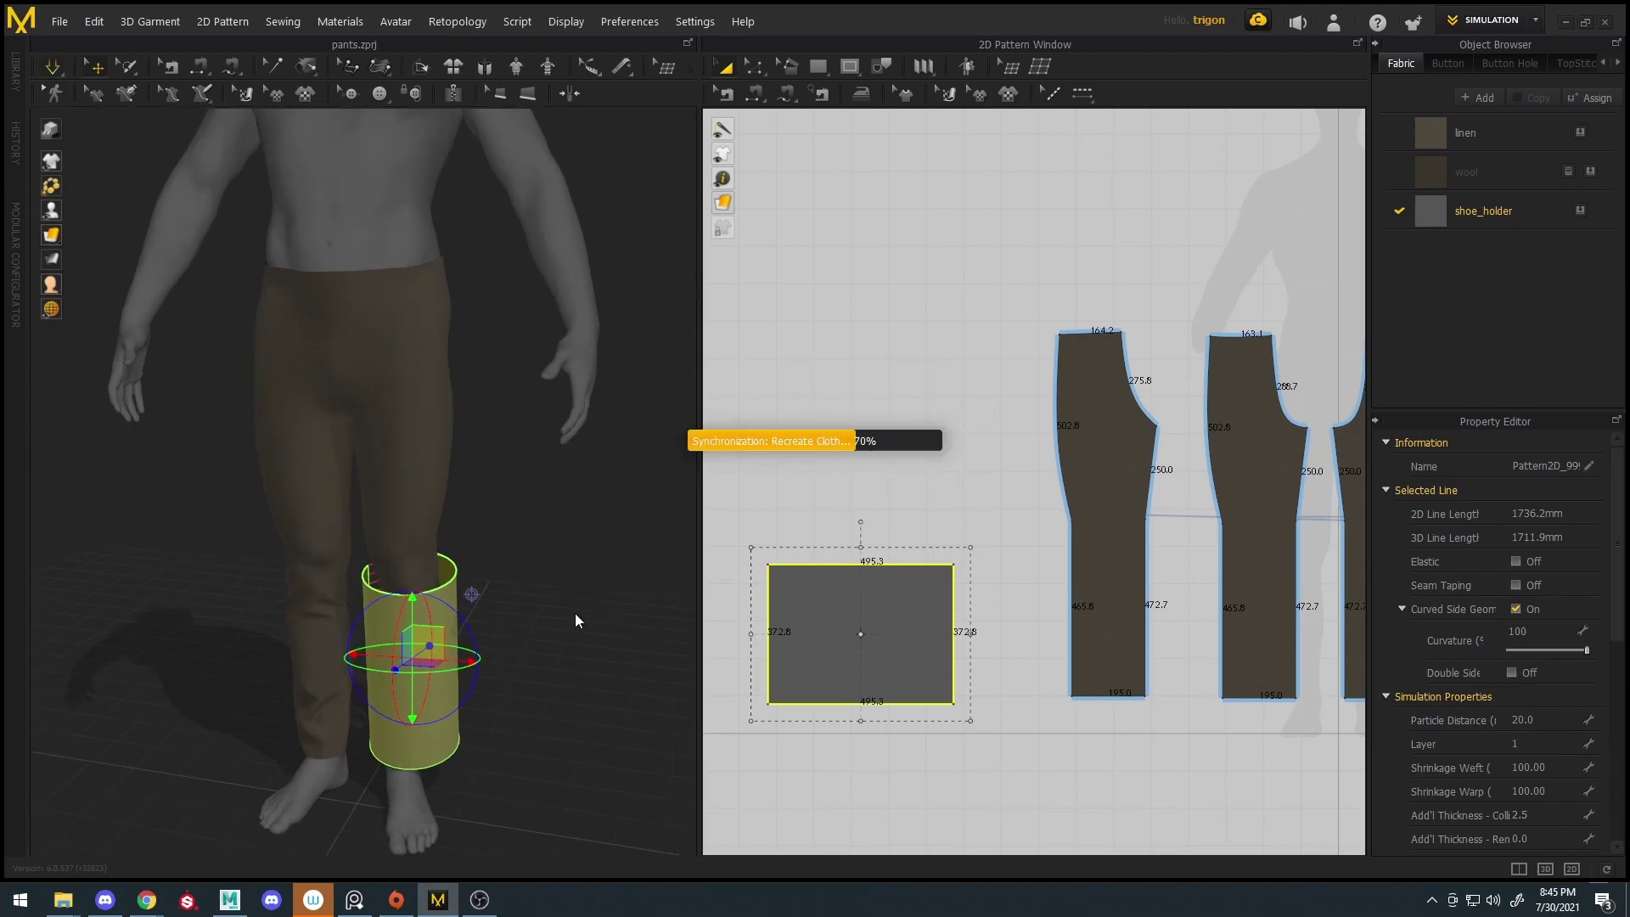
Simulate the tube around the lower leg and narrow its rectangular pattern to about 438.6 mm
{"action": "left_click", "coordinate": [516, 598]}
{"action": "key", "text": "space"}
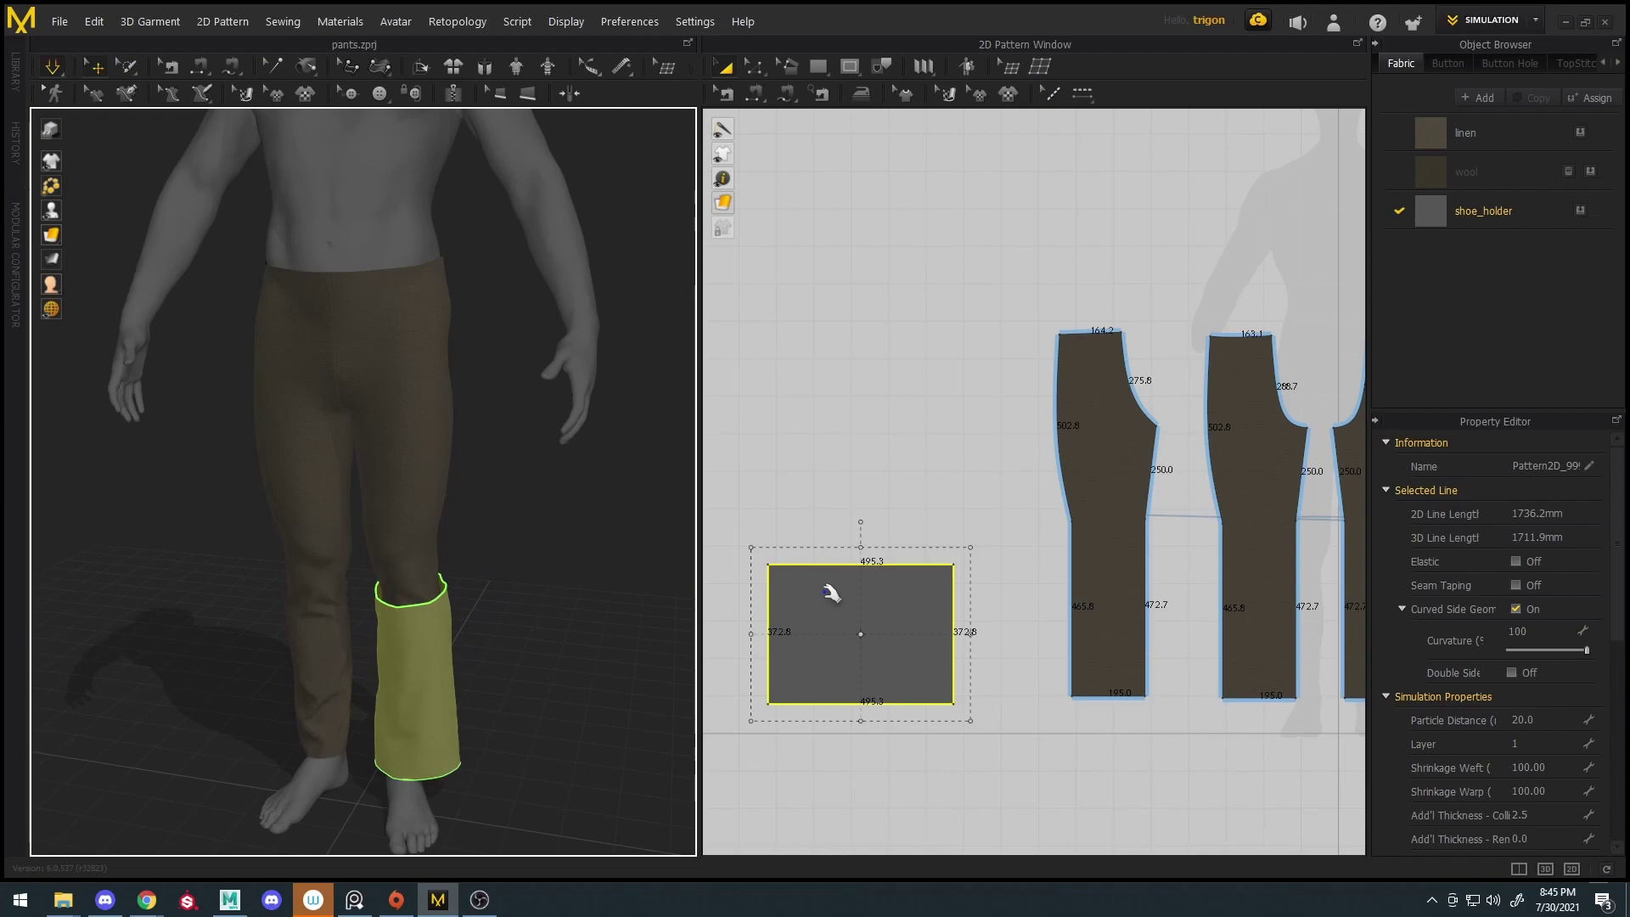
{"action": "key", "text": "z"}
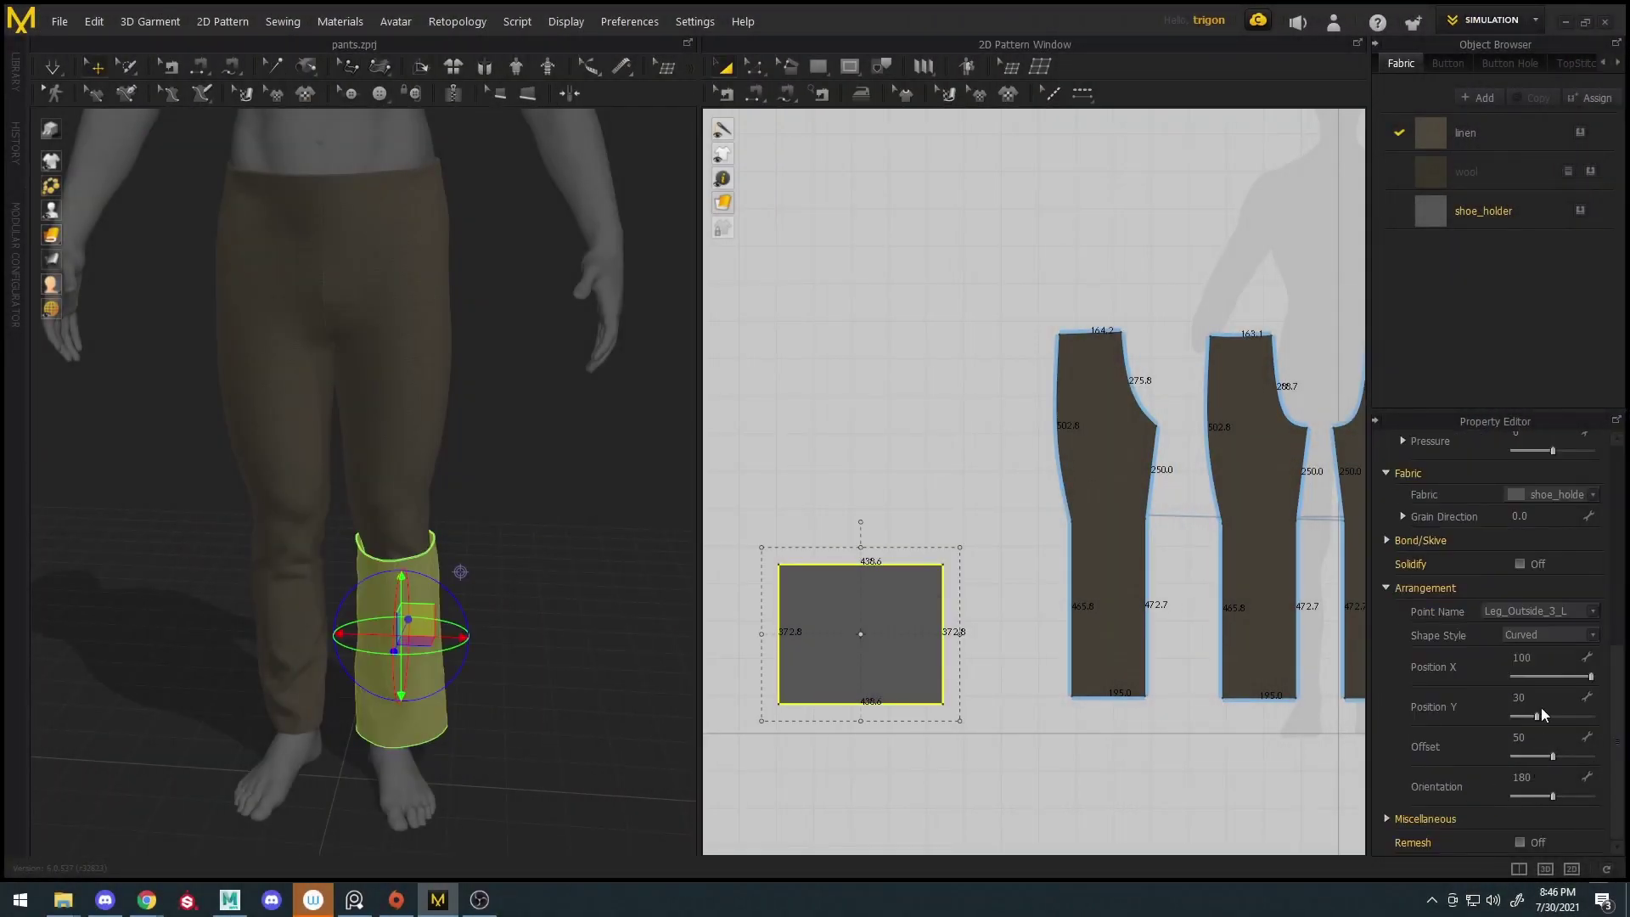
Set the shoe_holder fabric's thickness to 10 mm
{"action": "left_click", "coordinate": [1482, 211]}
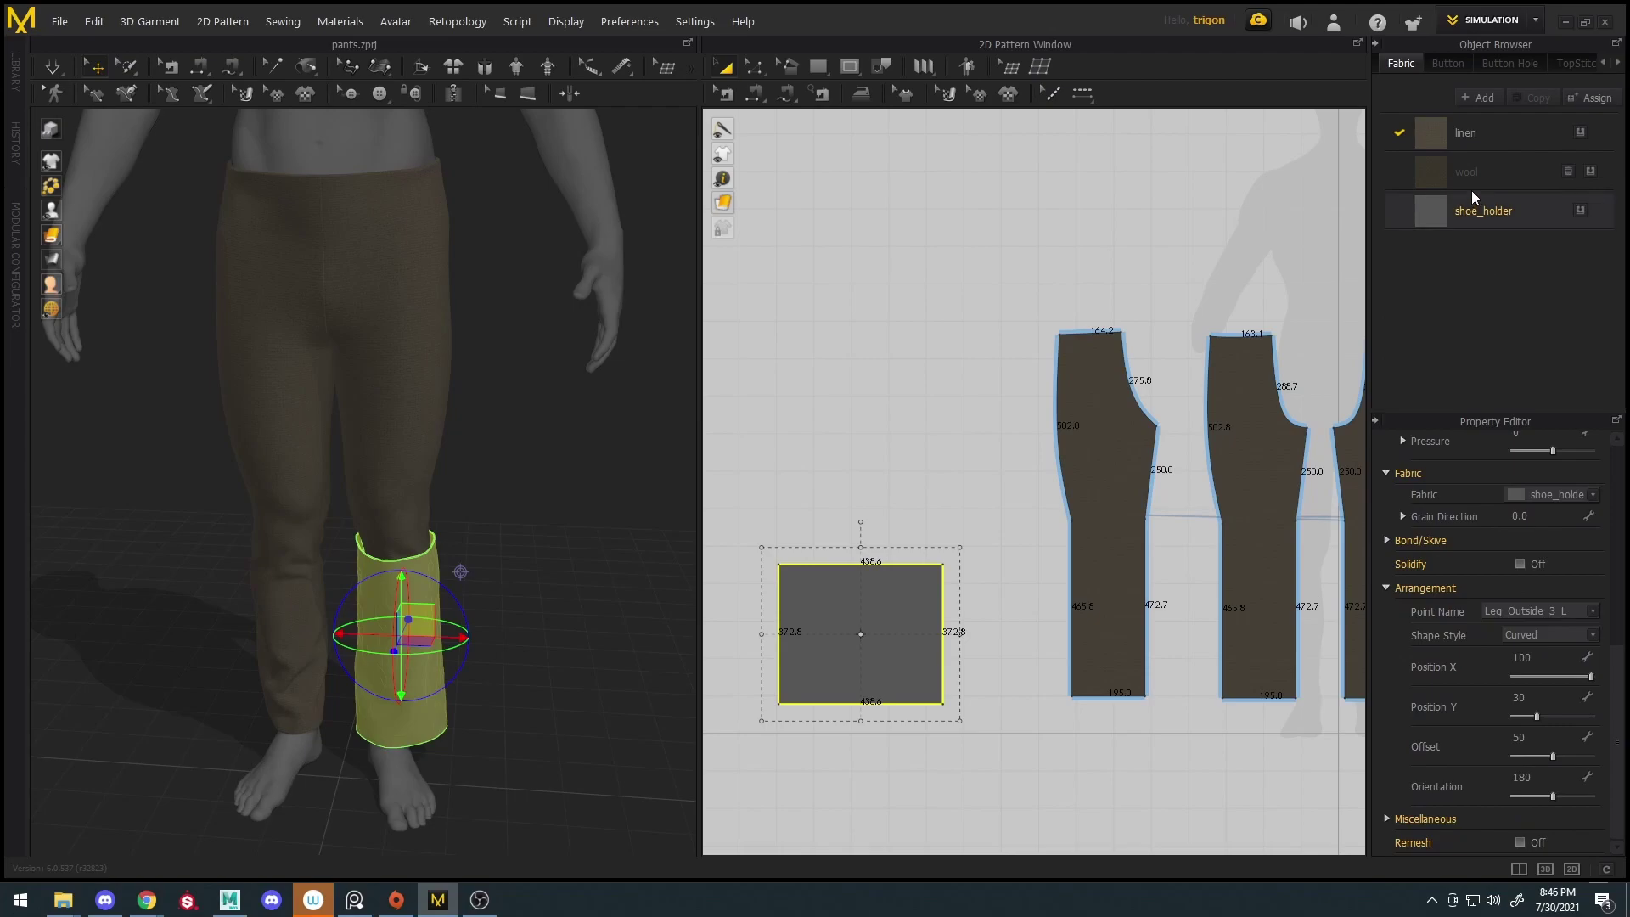
{"action": "left_click", "coordinate": [1586, 825]}
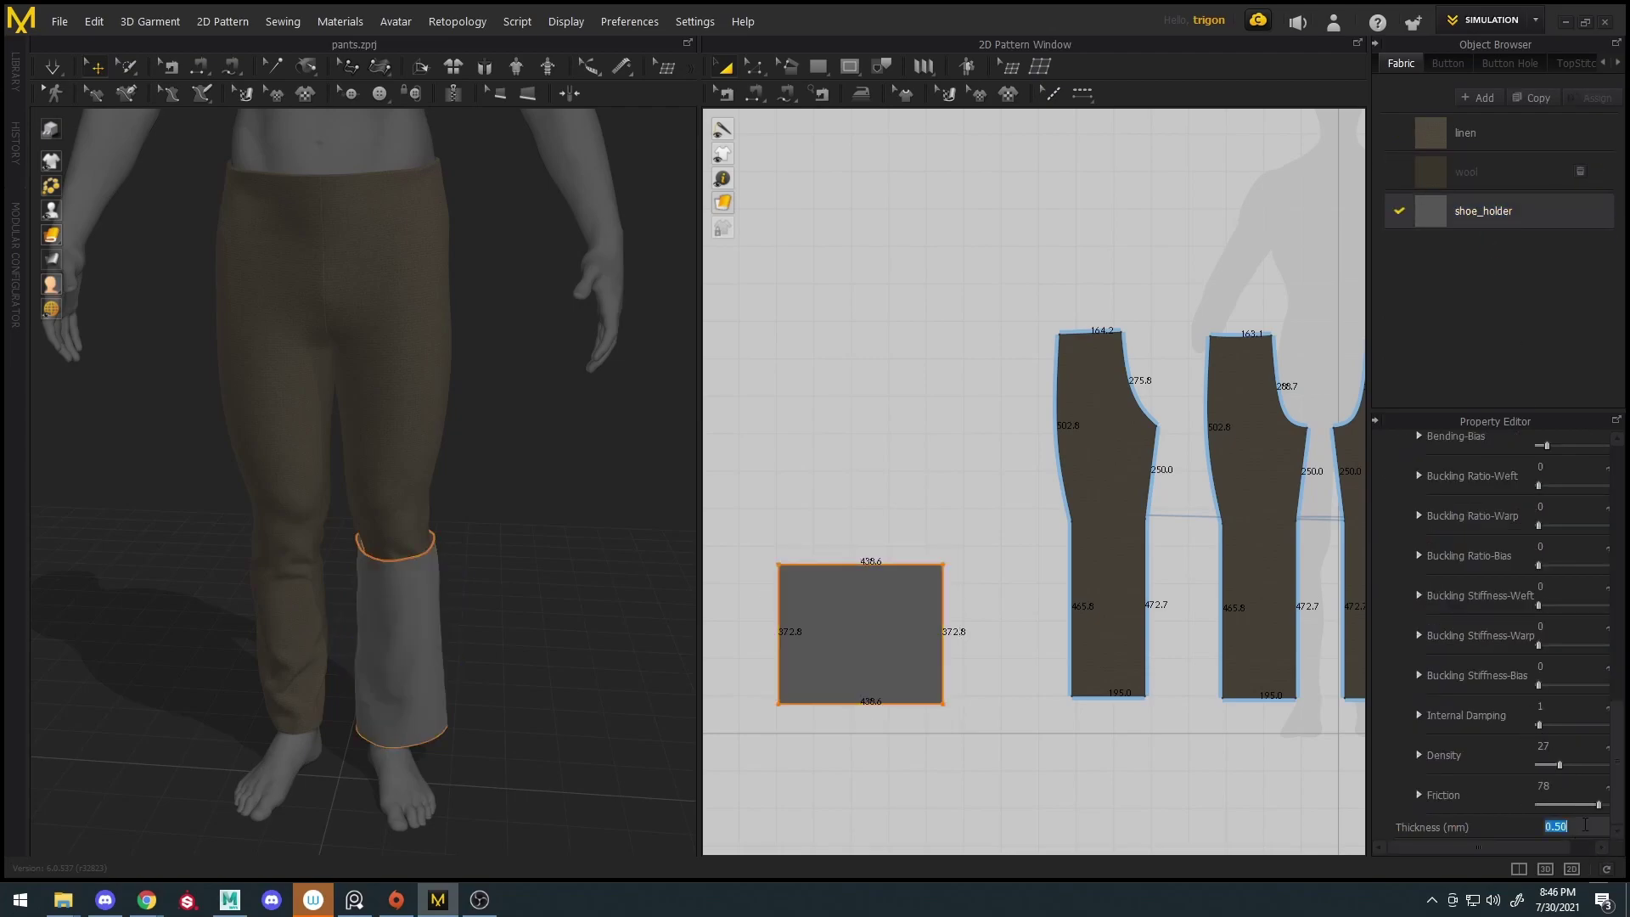
{"action": "type", "text": "10"}
{"action": "key", "text": "Return"}
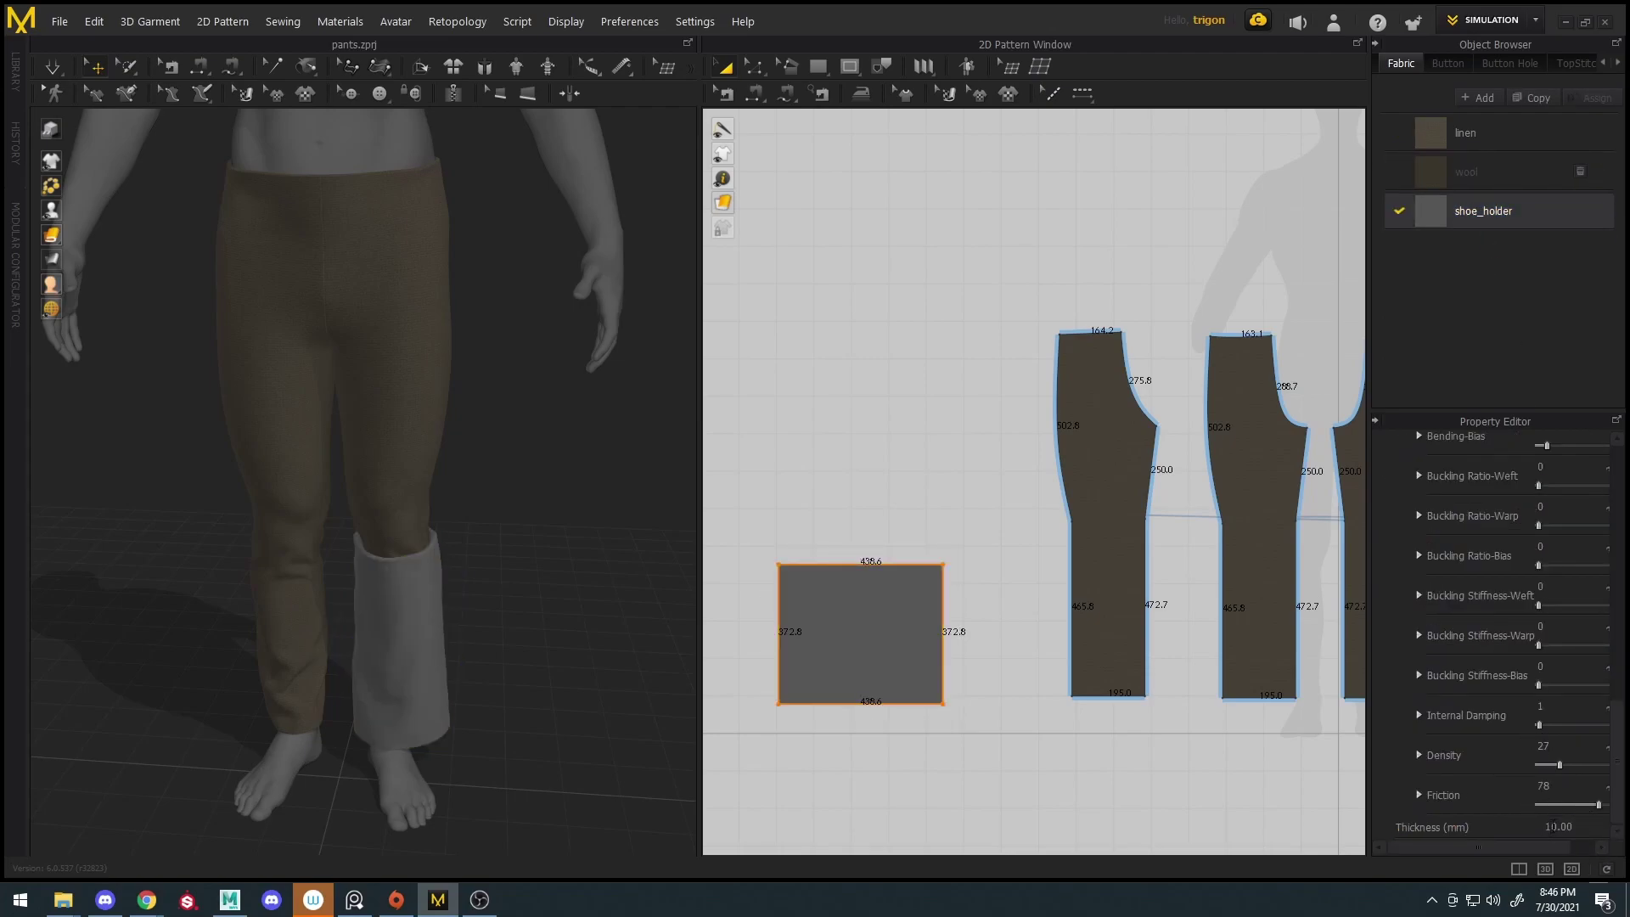
{"action": "left_click", "coordinate": [560, 571]}
{"action": "scroll", "coordinate": [482, 594], "scroll_direction": "up", "scroll_amount": 3}
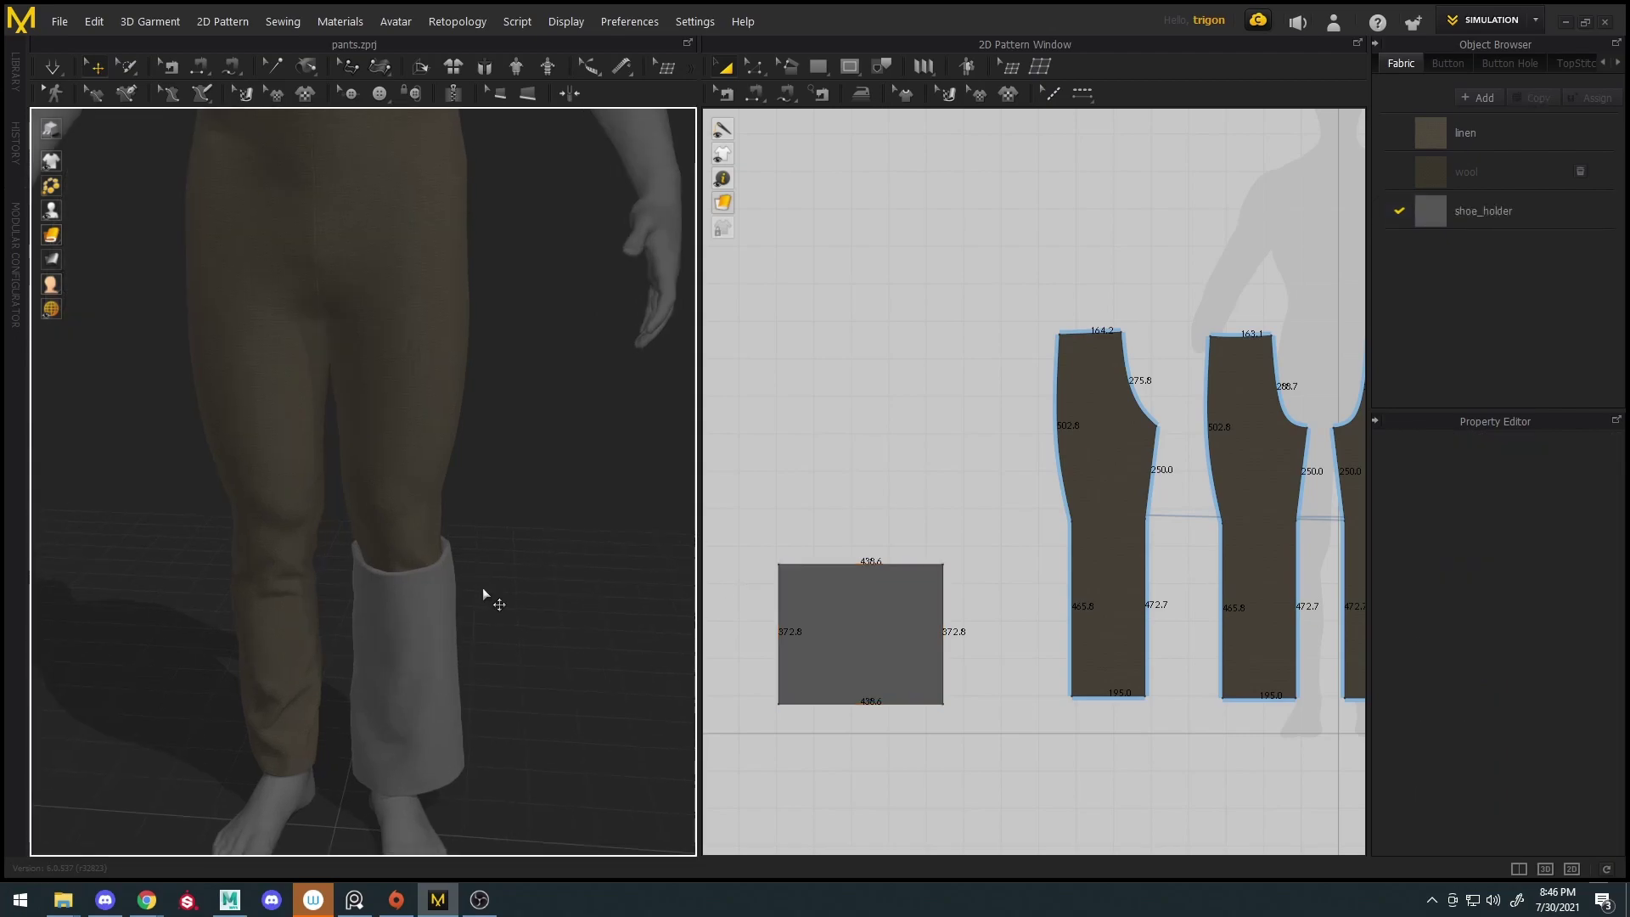
Narrow the shoe_holder rectangular pattern from both sides to about 345.7 mm wide
{"action": "right_click_drag", "start_coordinate": [482, 594], "coordinate": [457, 528]}
{"action": "left_click", "coordinate": [919, 624]}
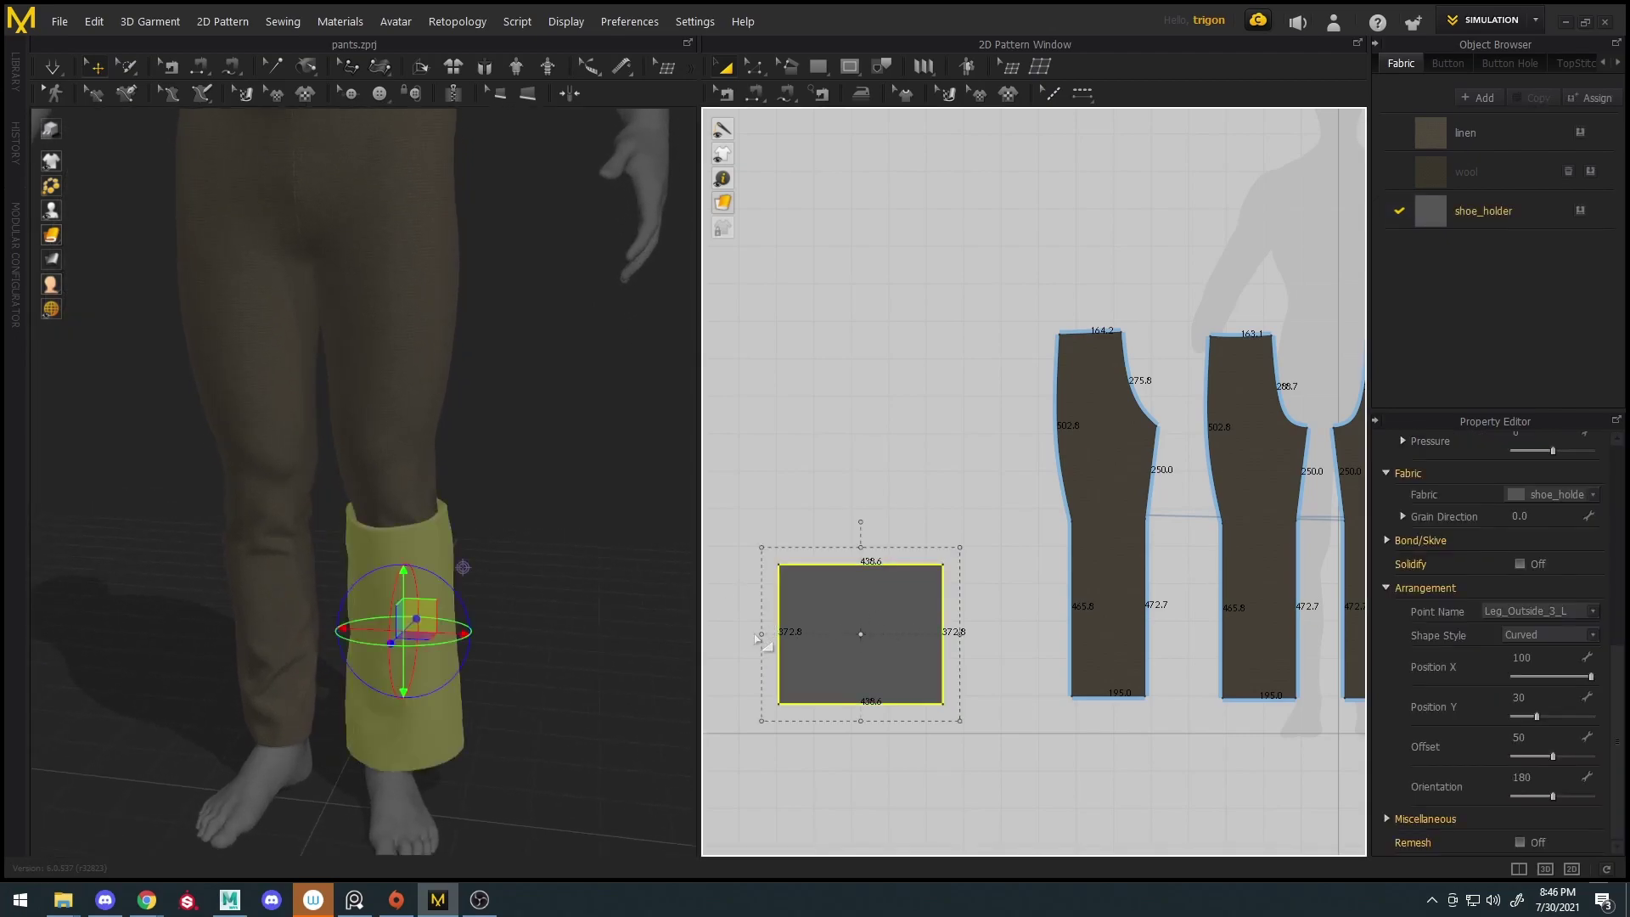
{"action": "left_click_drag", "start_coordinate": [775, 633], "coordinate": [793, 633]}
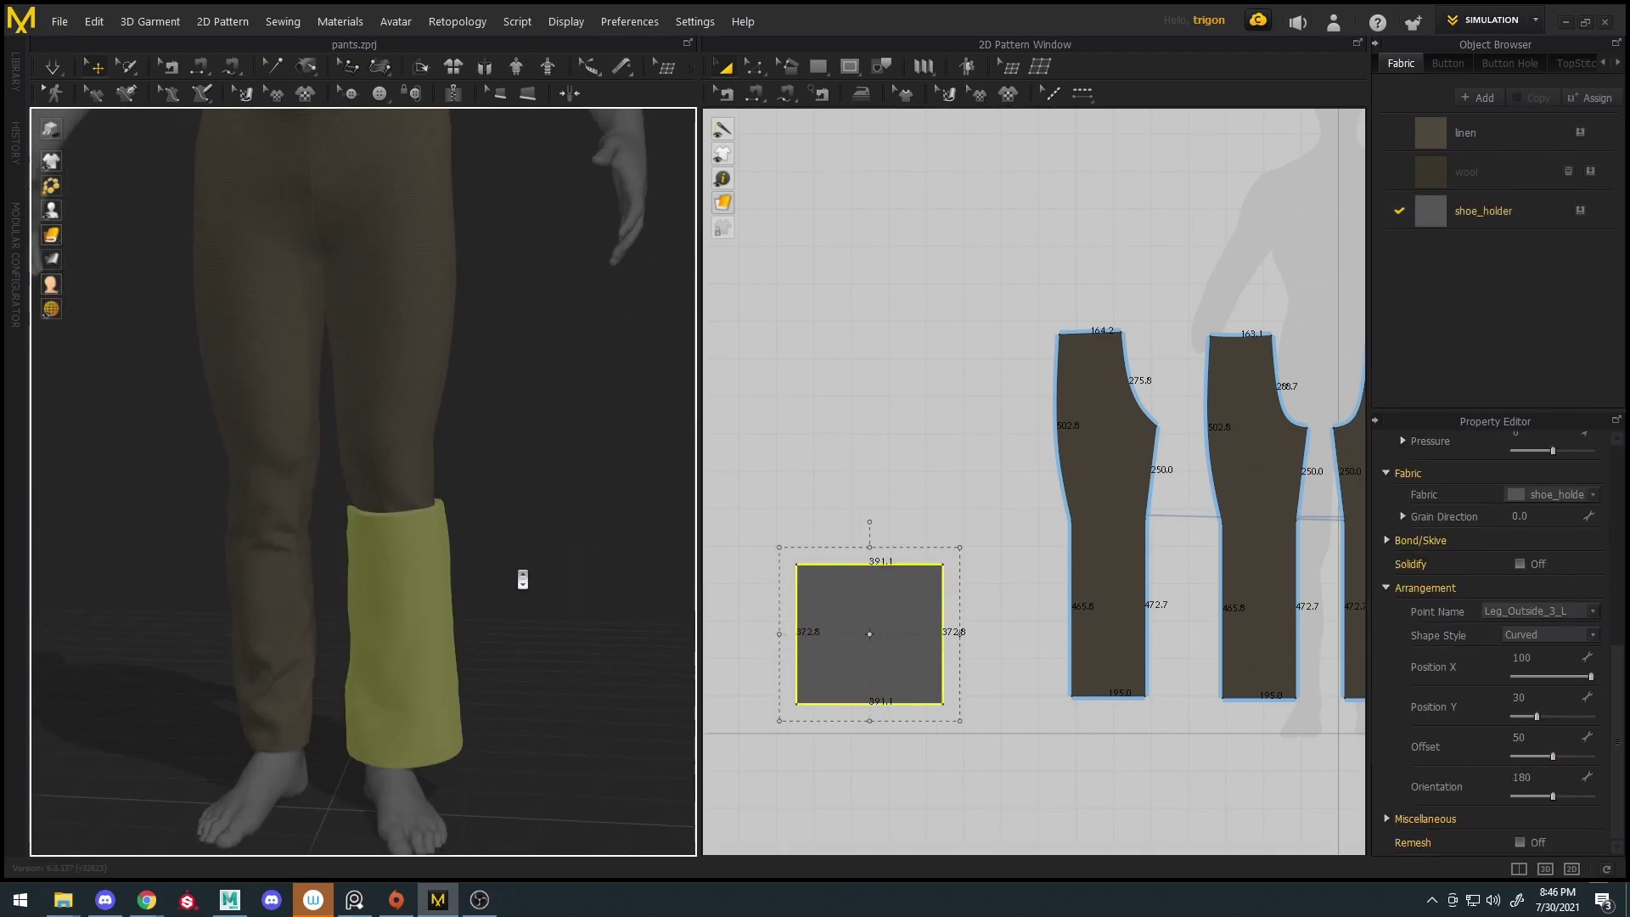
{"action": "scroll", "coordinate": [531, 584], "scroll_direction": "down", "scroll_amount": 3}
{"action": "left_click_drag", "start_coordinate": [953, 632], "coordinate": [928, 633]}
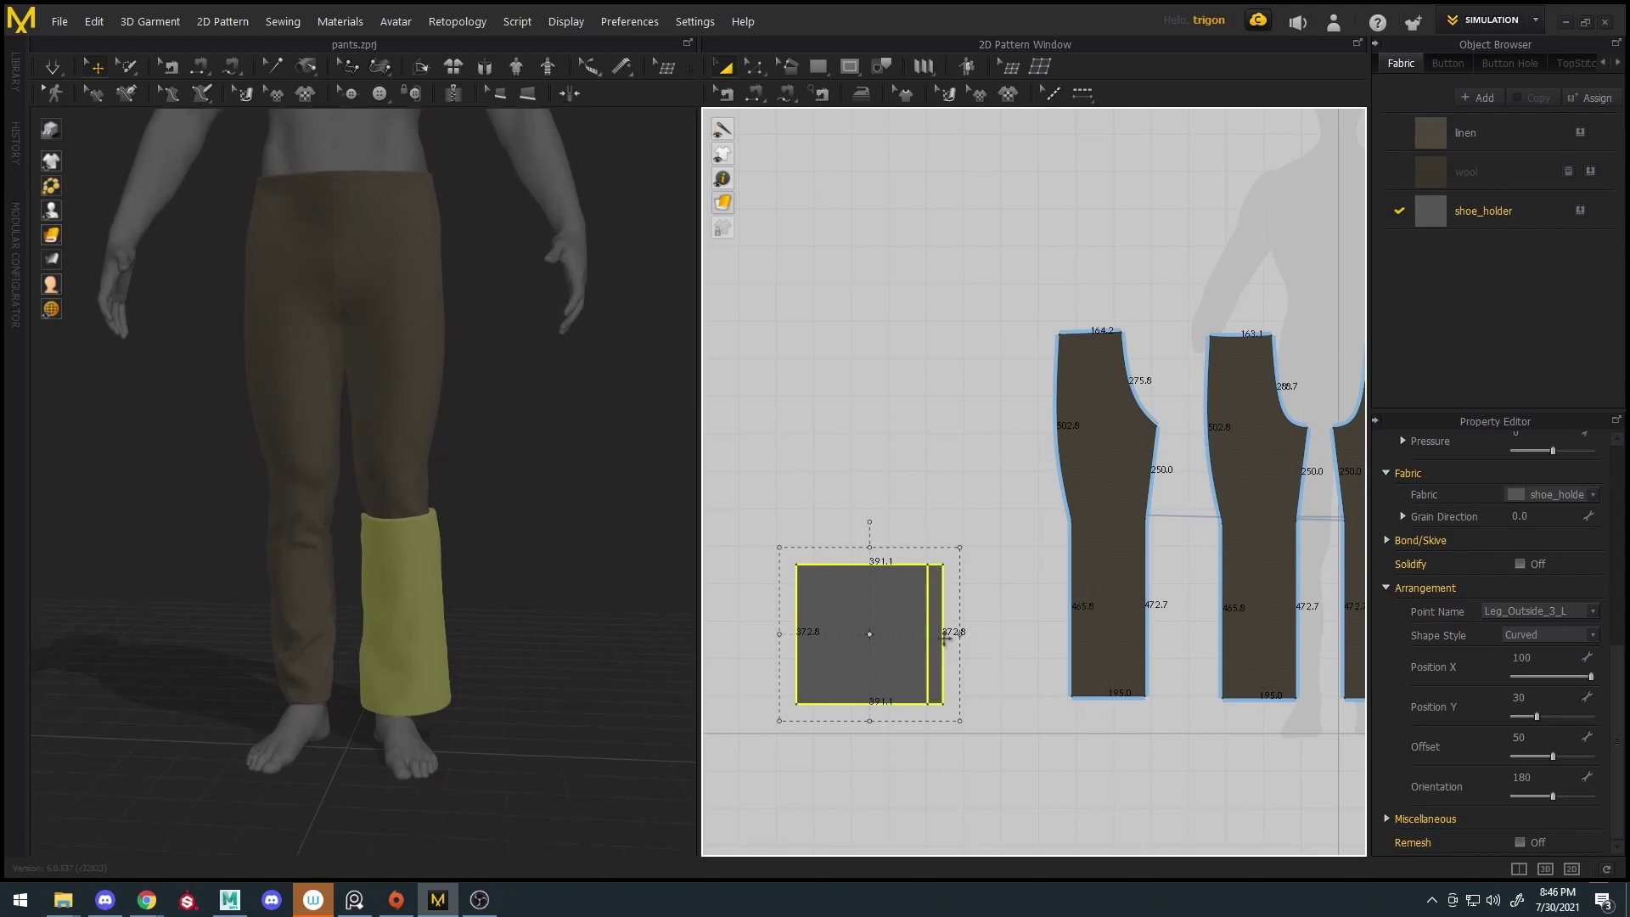
Simulate the narrowed tube and pull its cloth around the back of the lower leg over the pants
{"action": "key", "text": "space"}
{"action": "right_click_drag", "start_coordinate": [557, 594], "coordinate": [388, 578]}
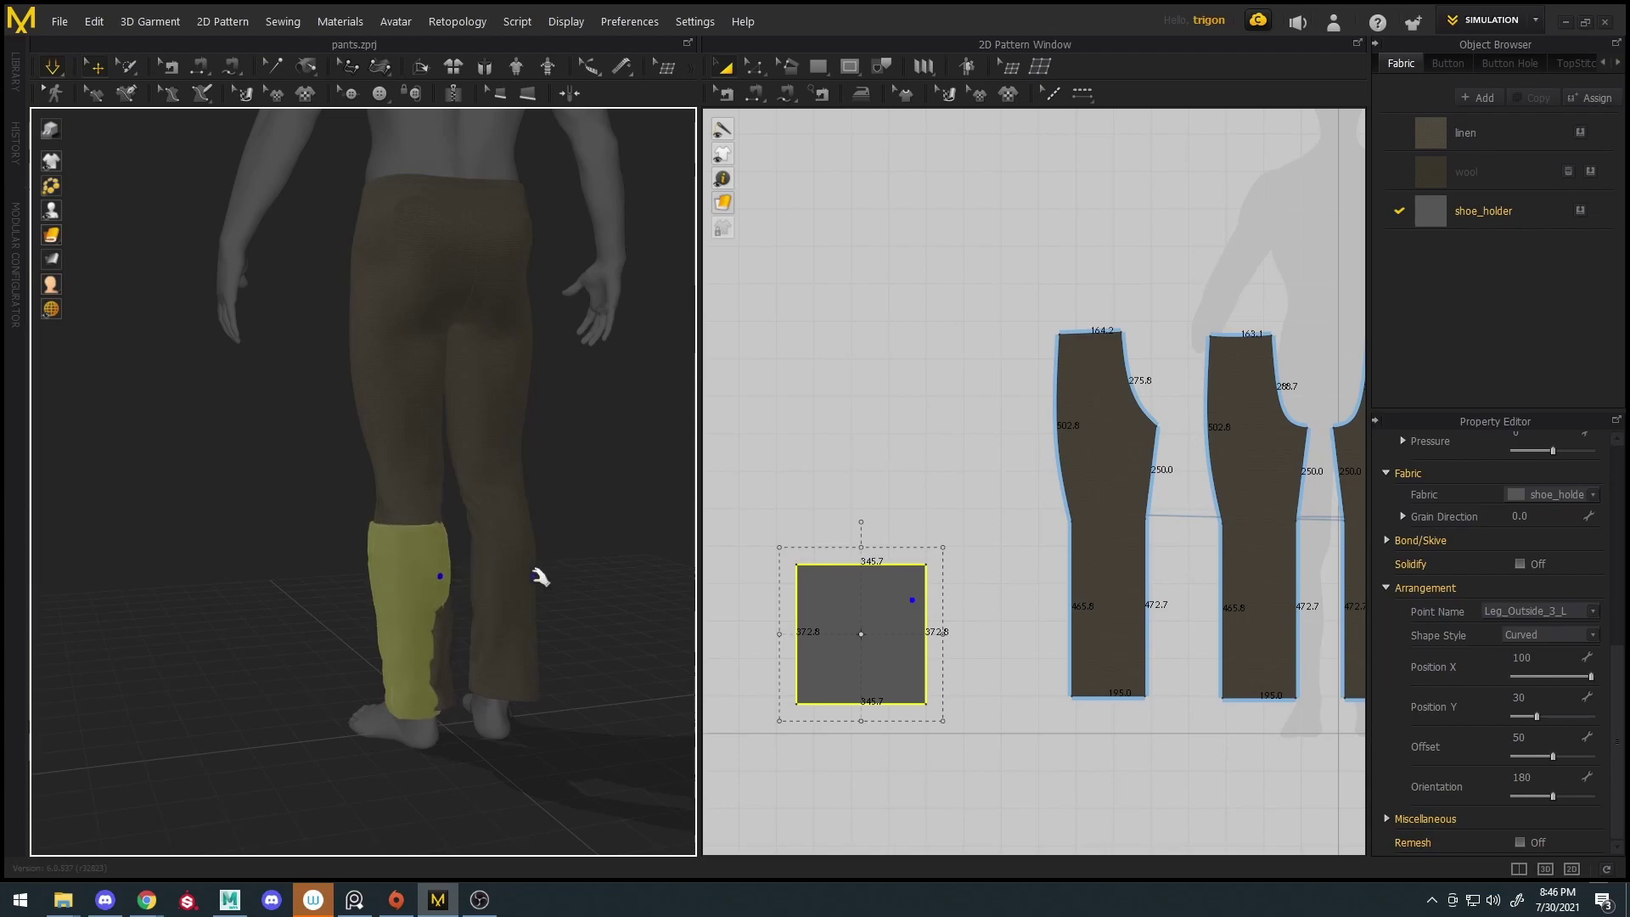
{"action": "left_click_drag", "start_coordinate": [441, 619], "coordinate": [586, 633]}
{"action": "left_click_drag", "start_coordinate": [438, 667], "coordinate": [484, 677]}
{"action": "left_click", "coordinate": [507, 758]}
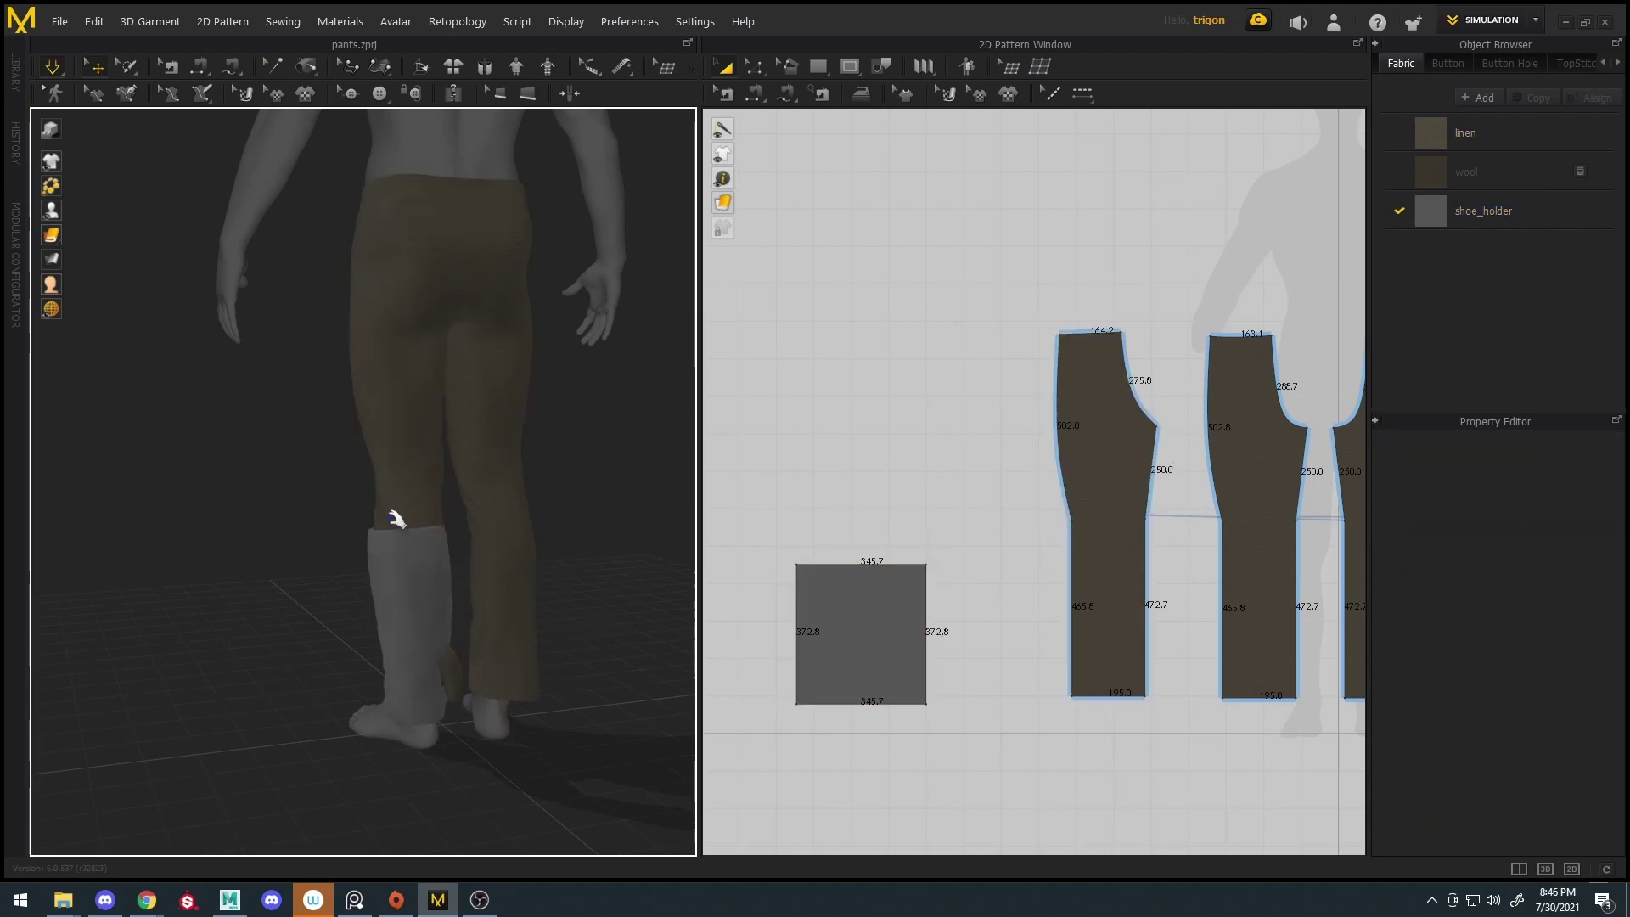
Check the tube pattern's properties and change the garment's surface display style in the 3D view
{"action": "left_click", "coordinate": [403, 581]}
{"action": "scroll", "coordinate": [1509, 607], "scroll_direction": "down", "scroll_amount": 2}
{"action": "scroll", "coordinate": [1505, 628], "scroll_direction": "down", "scroll_amount": 1}
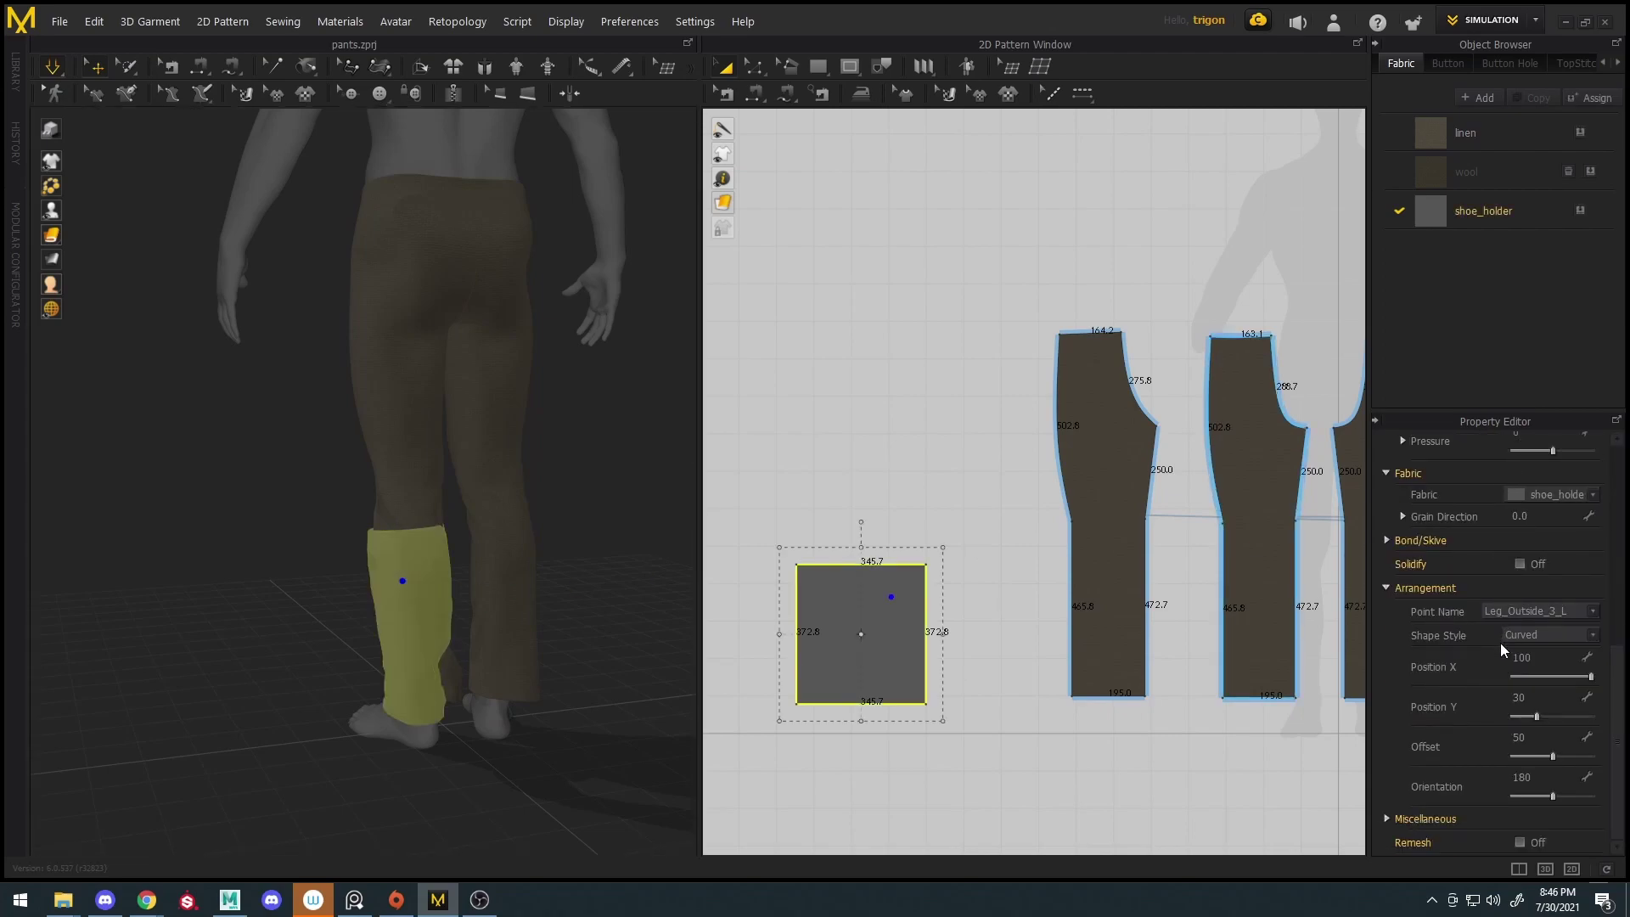
{"action": "scroll", "coordinate": [1491, 659], "scroll_direction": "up", "scroll_amount": 10}
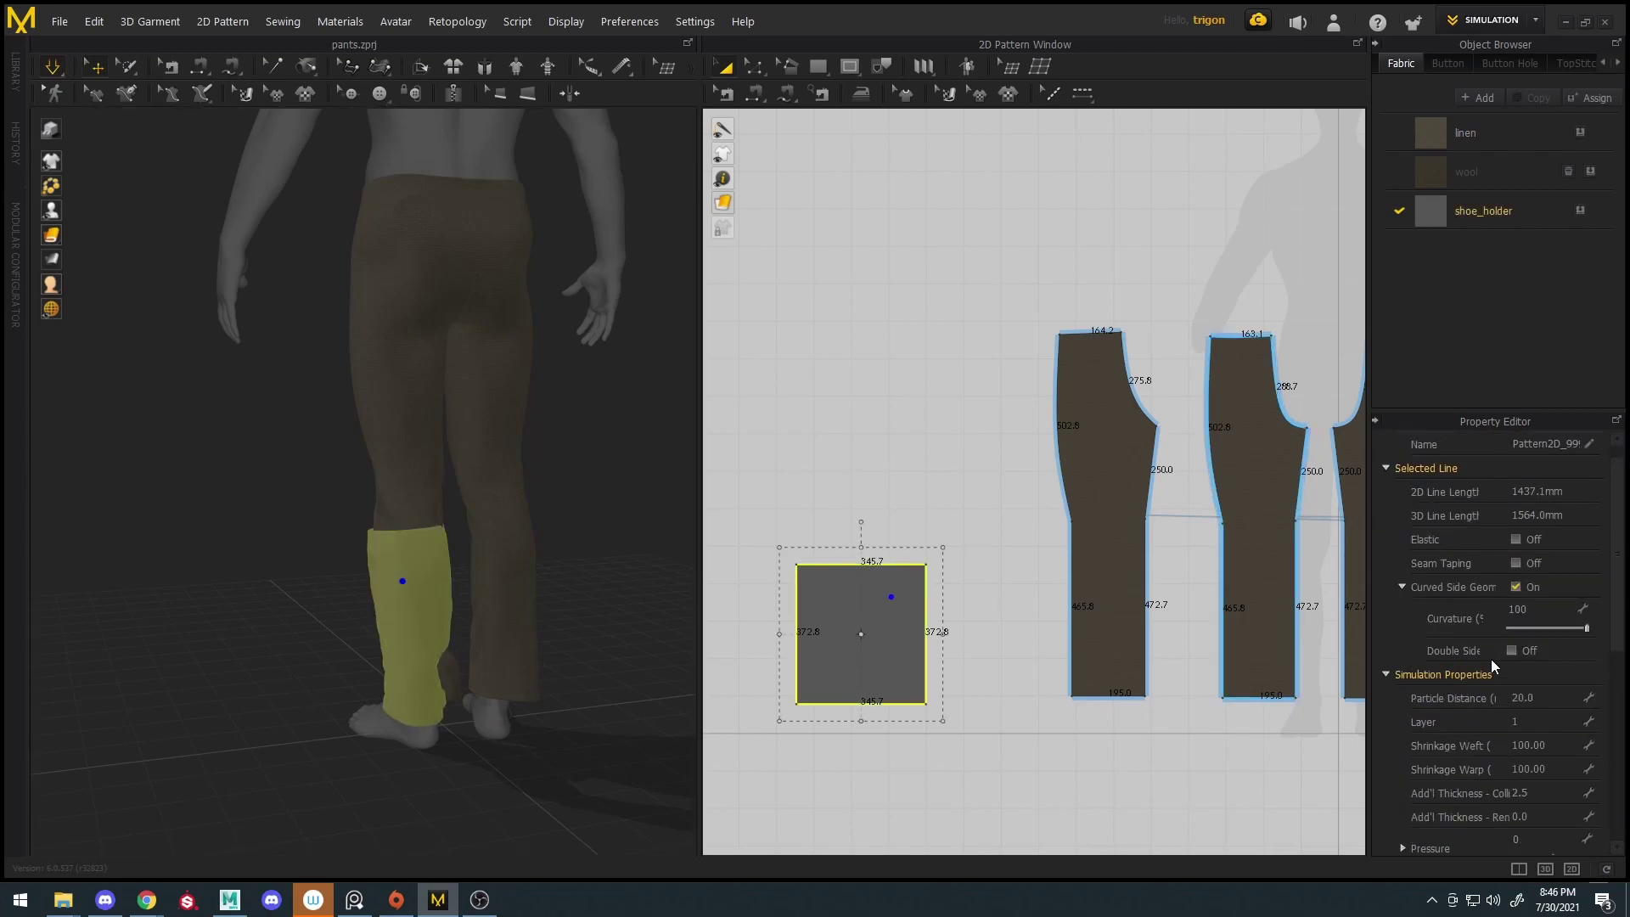
{"action": "right_click_drag", "start_coordinate": [277, 583], "coordinate": [231, 578]}
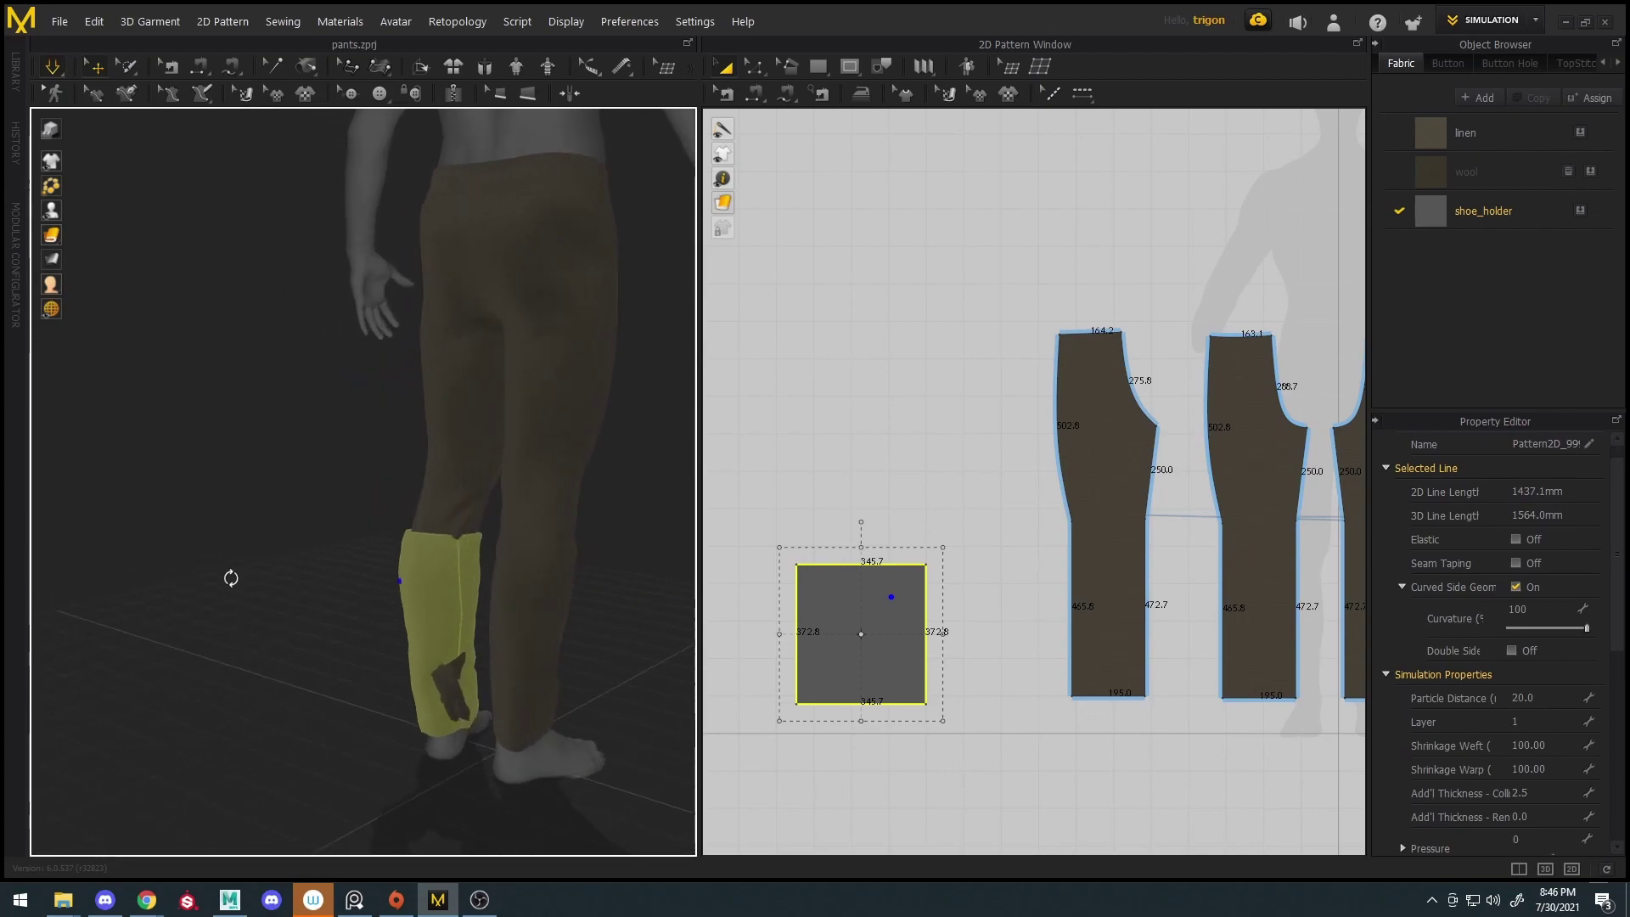
{"action": "left_click", "coordinate": [346, 591]}
{"action": "mouse_move", "coordinate": [53, 235]}
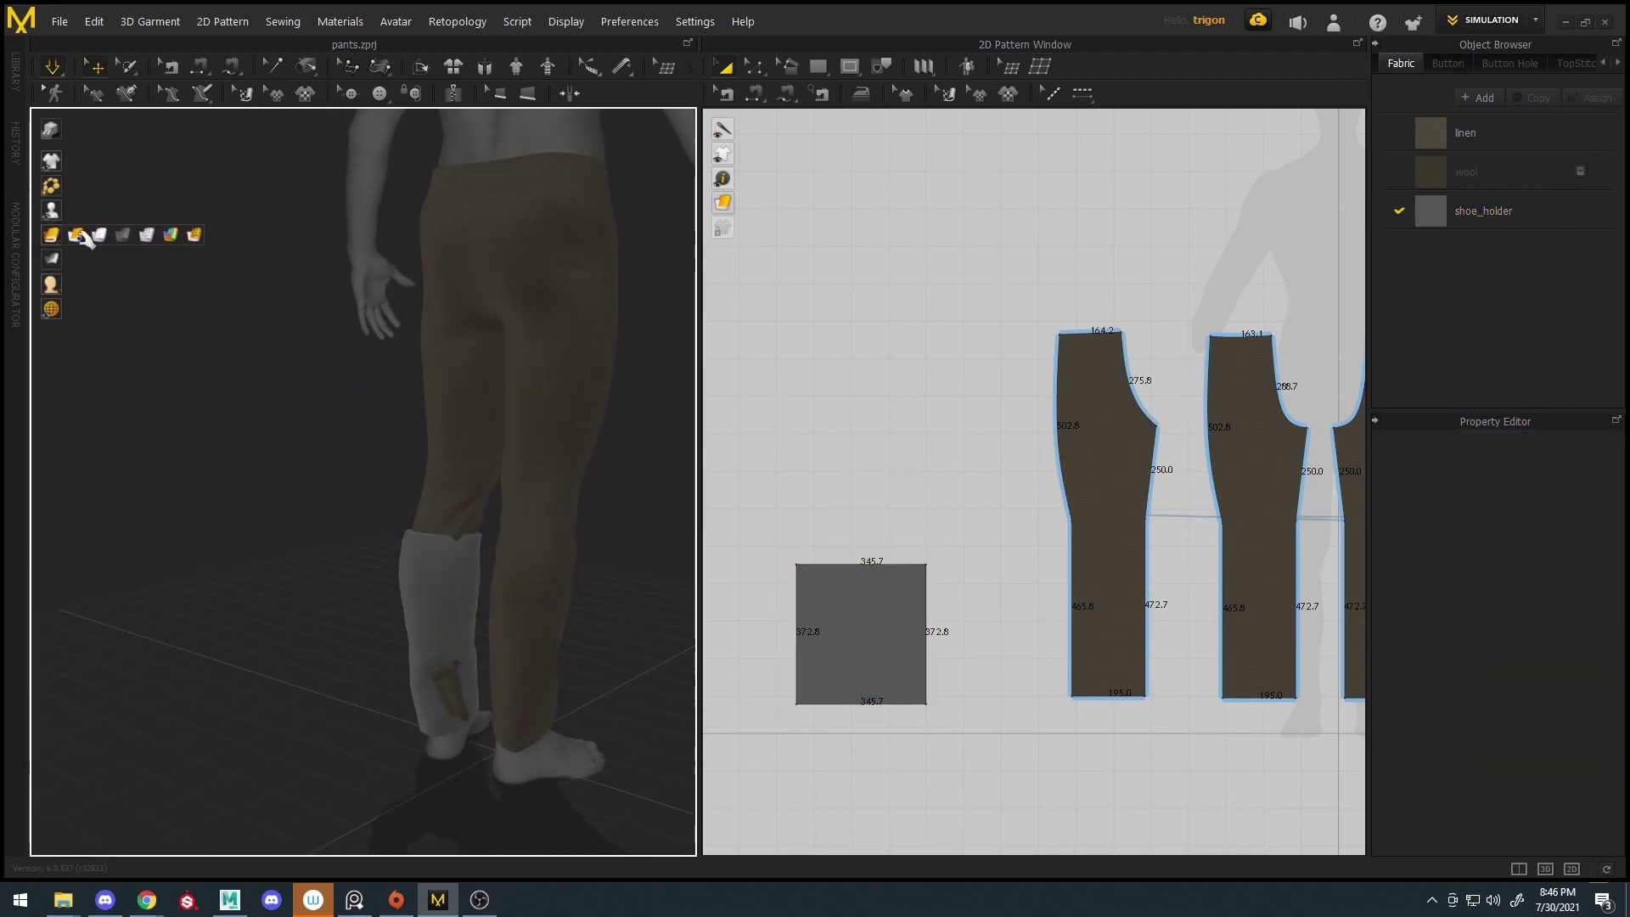
{"action": "left_click", "coordinate": [75, 235]}
Pull the tube's lower cloth at the heel outward to cover the pant fabric poking through it
{"action": "middle_click_drag", "start_coordinate": [418, 539], "coordinate": [407, 404]}
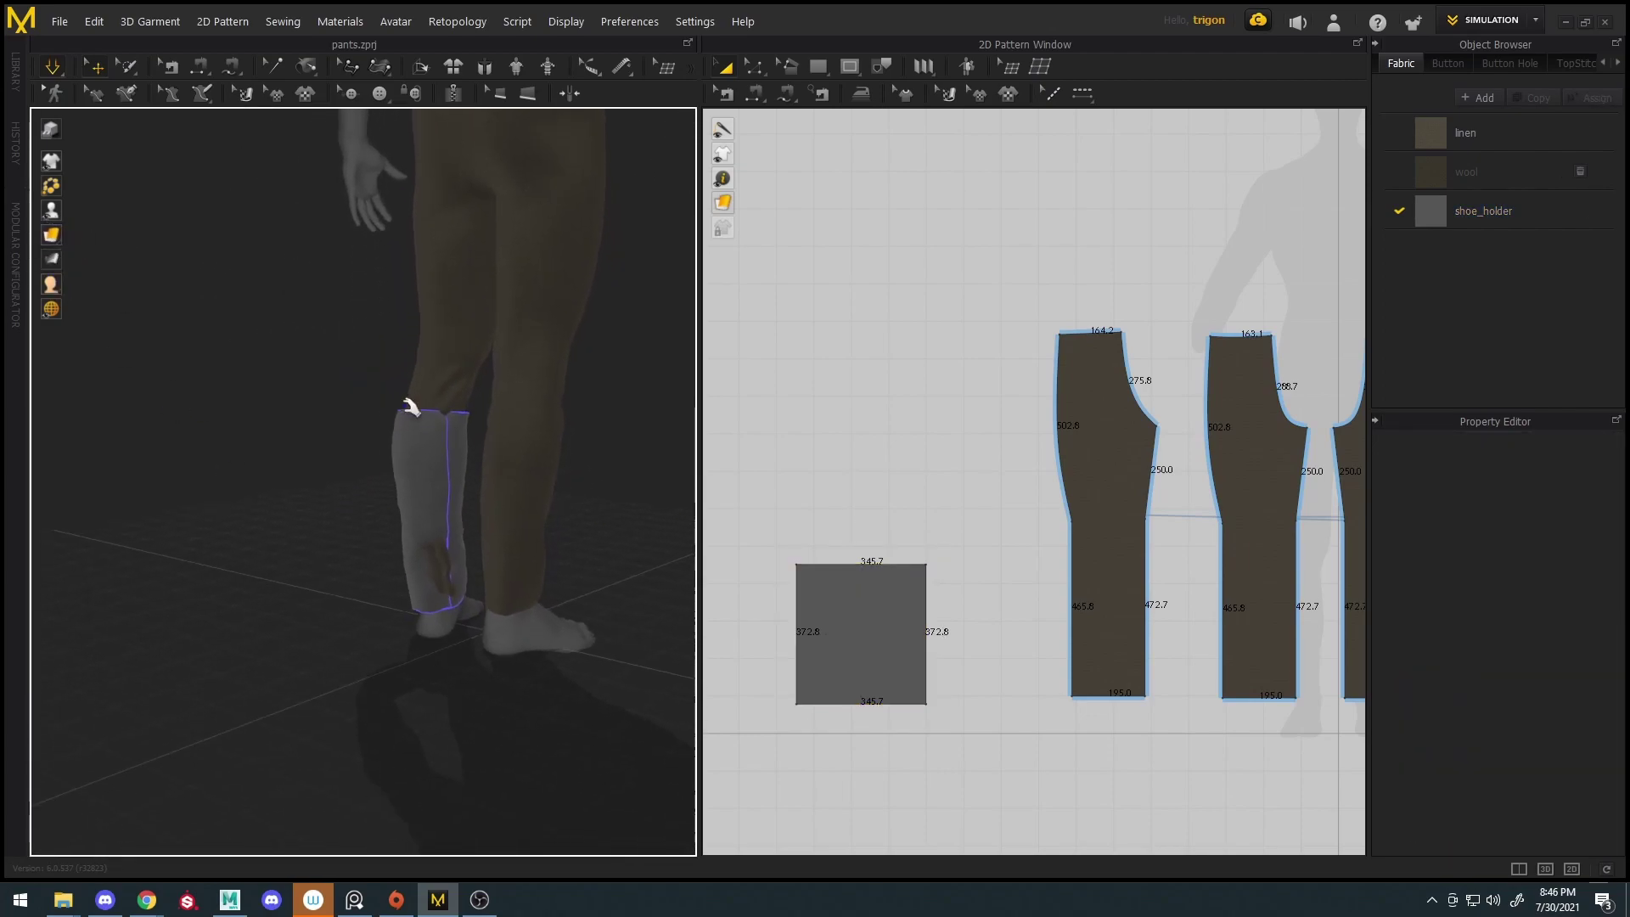
{"action": "scroll", "coordinate": [410, 408], "scroll_direction": "up", "scroll_amount": 5}
{"action": "middle_click_drag", "start_coordinate": [588, 620], "coordinate": [408, 450]}
{"action": "right_click_drag", "start_coordinate": [408, 450], "coordinate": [381, 460]}
{"action": "left_click", "coordinate": [477, 527]}
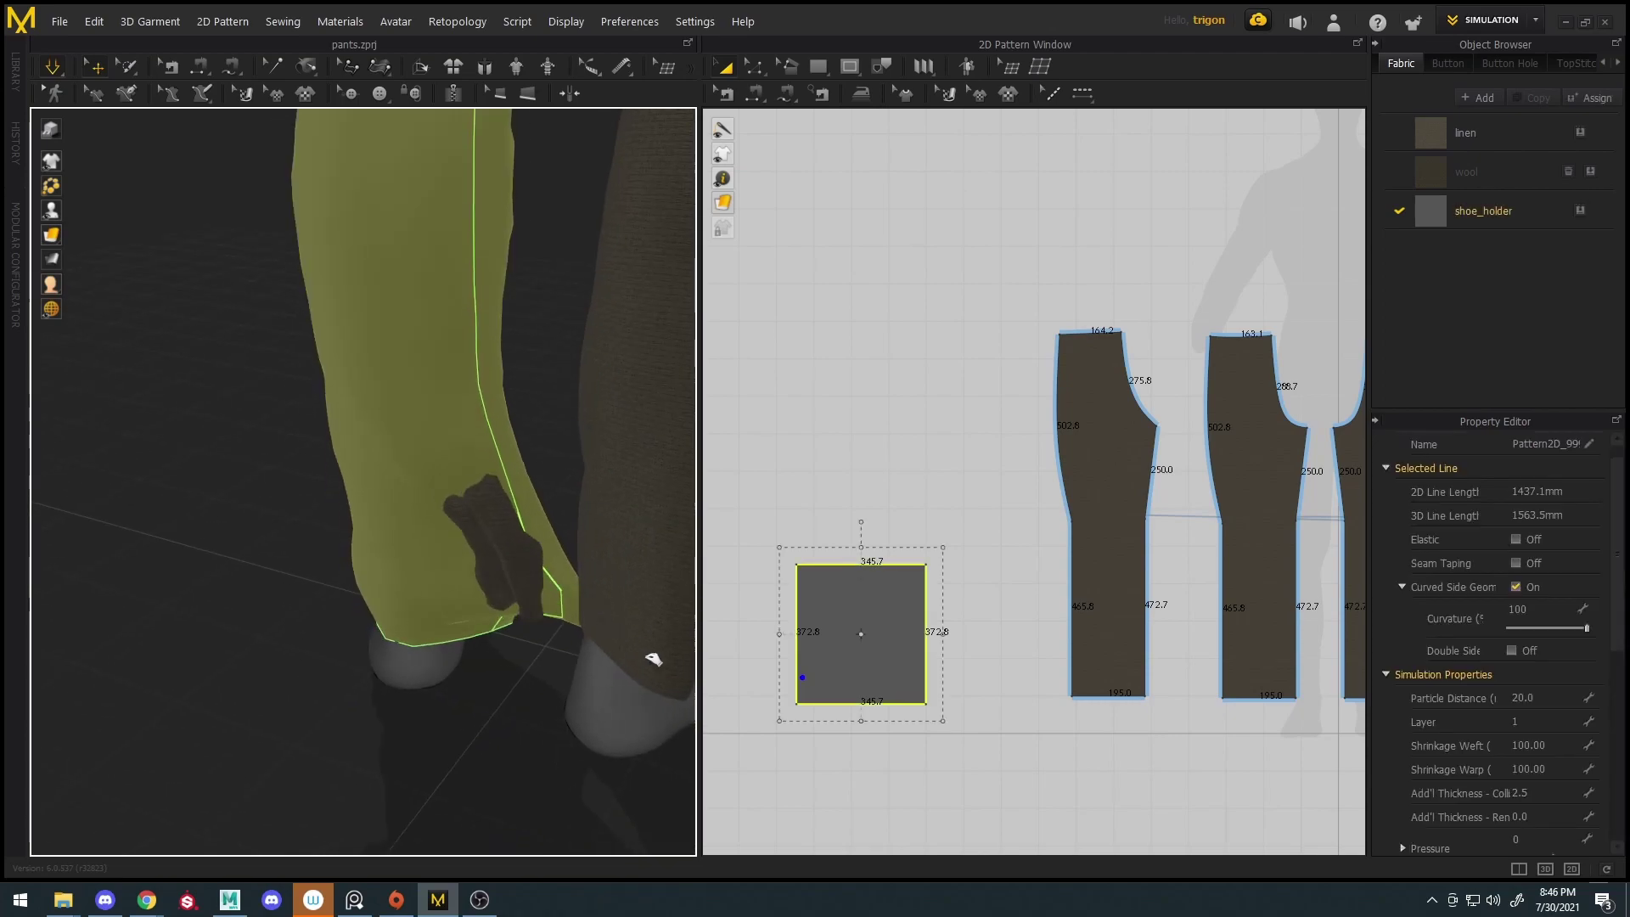
{"action": "left_click_drag", "start_coordinate": [465, 600], "coordinate": [738, 724]}
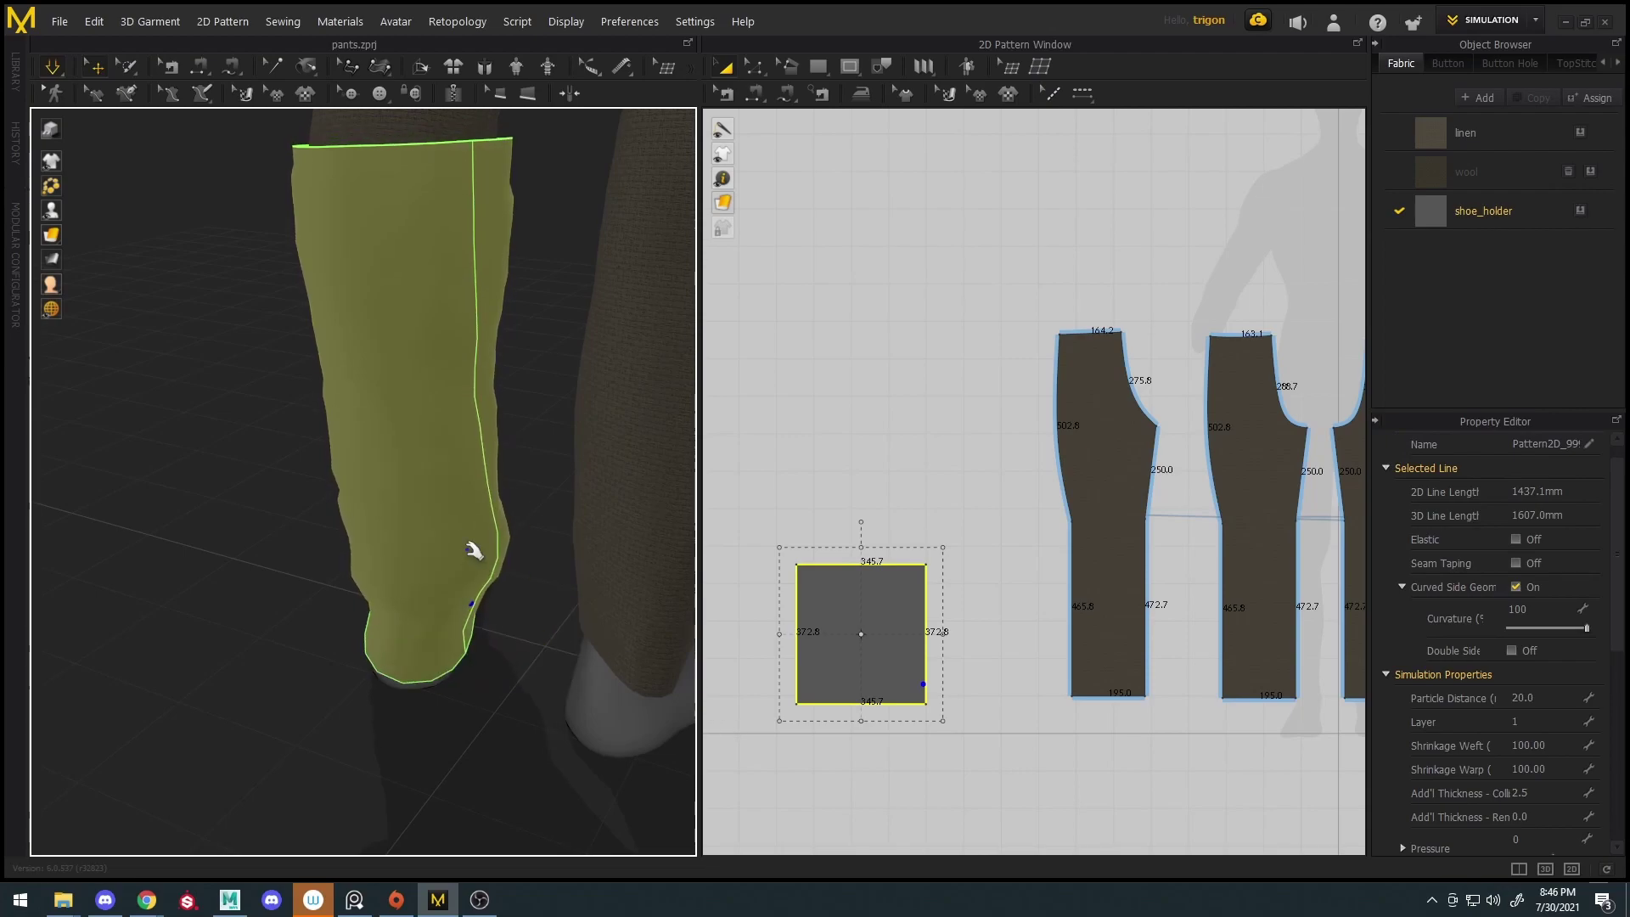
{"action": "right_click_drag", "start_coordinate": [519, 558], "coordinate": [524, 522]}
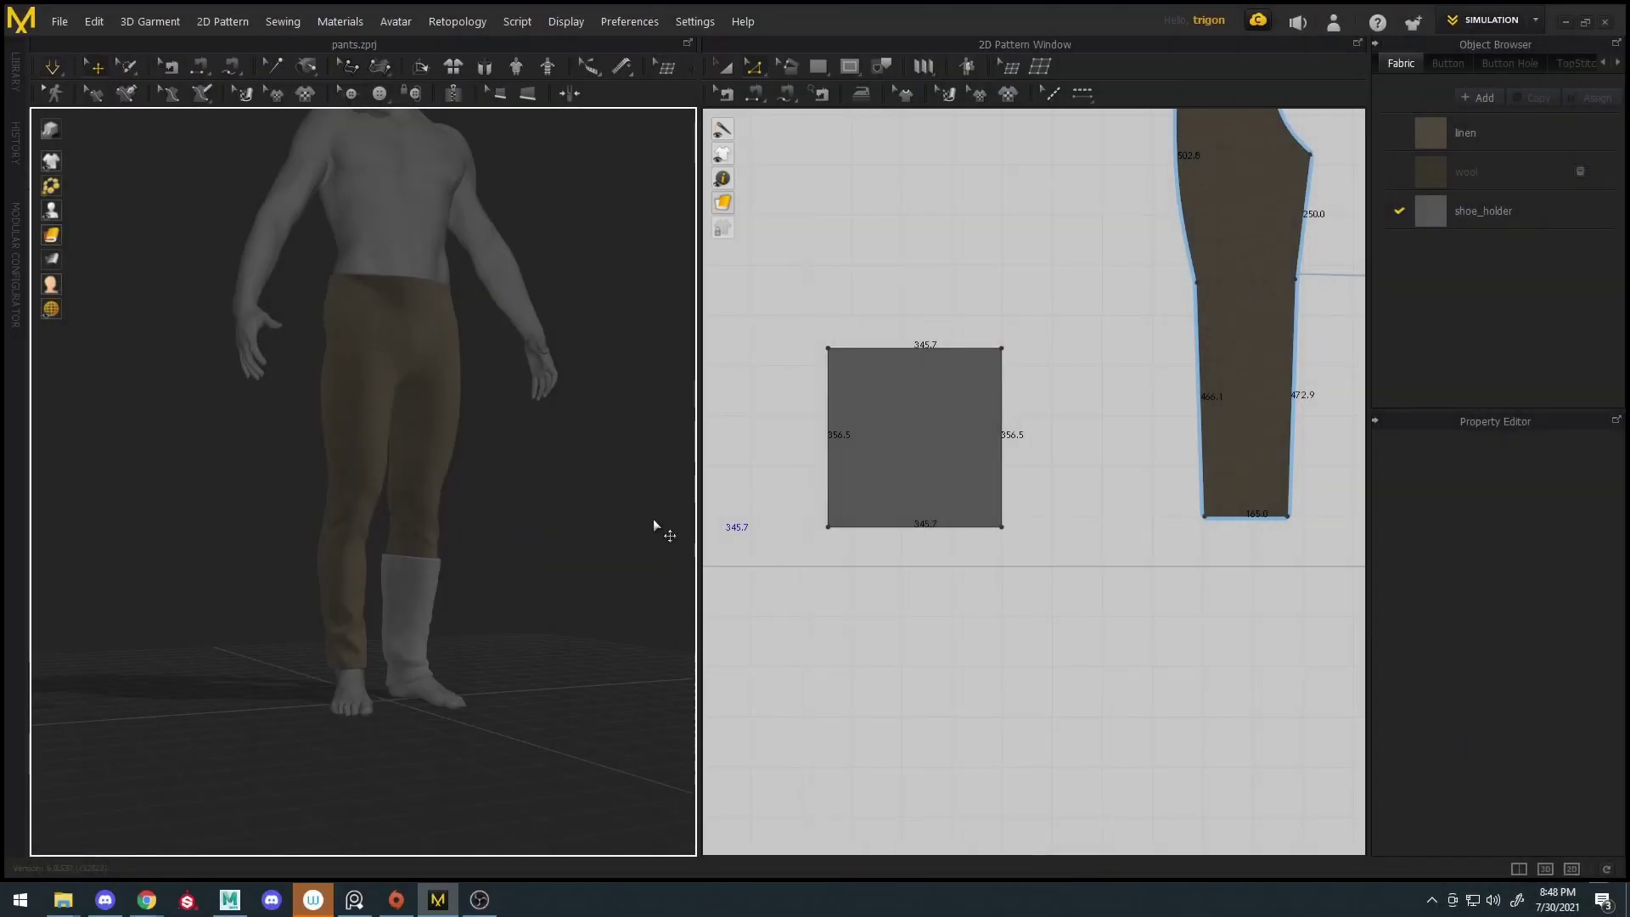
Create a linked symmetric copy of the rectangular tube pattern for the other leg and place it beside the original
{"action": "left_click", "coordinate": [921, 382]}
{"action": "right_click", "coordinate": [932, 374]}
{"action": "left_click", "coordinate": [1024, 174]}
{"action": "left_click", "coordinate": [947, 460]}
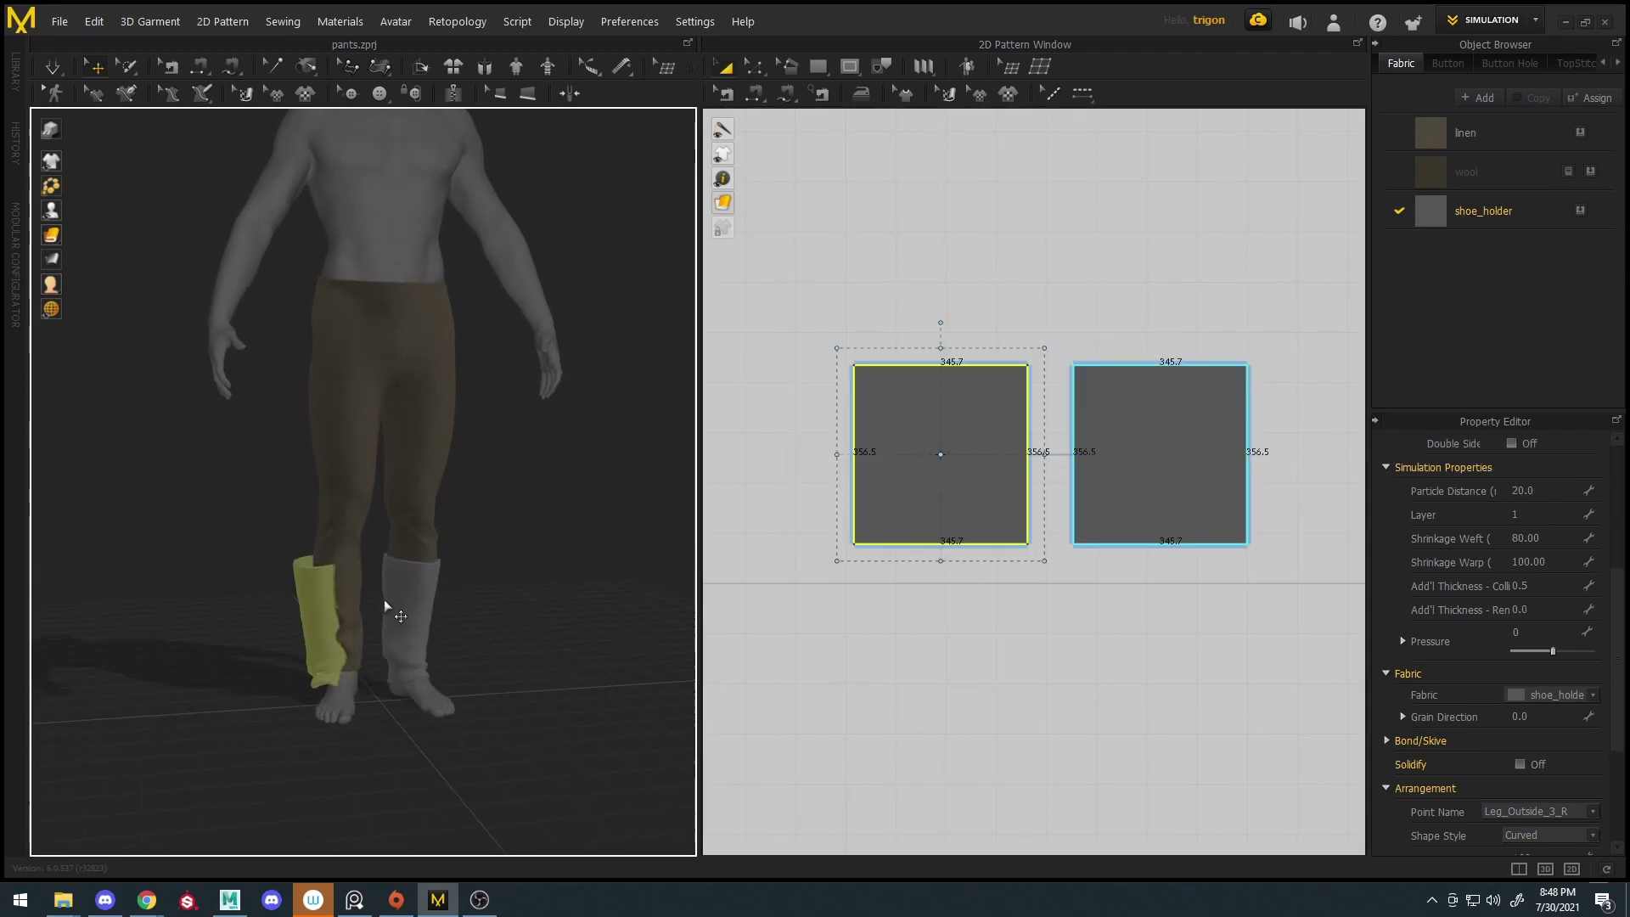
Move the copied tube sideways onto the character's right lower leg and simulate it over the pants
{"action": "scroll", "coordinate": [385, 600], "scroll_direction": "up", "scroll_amount": 5}
{"action": "left_click", "coordinate": [205, 566]}
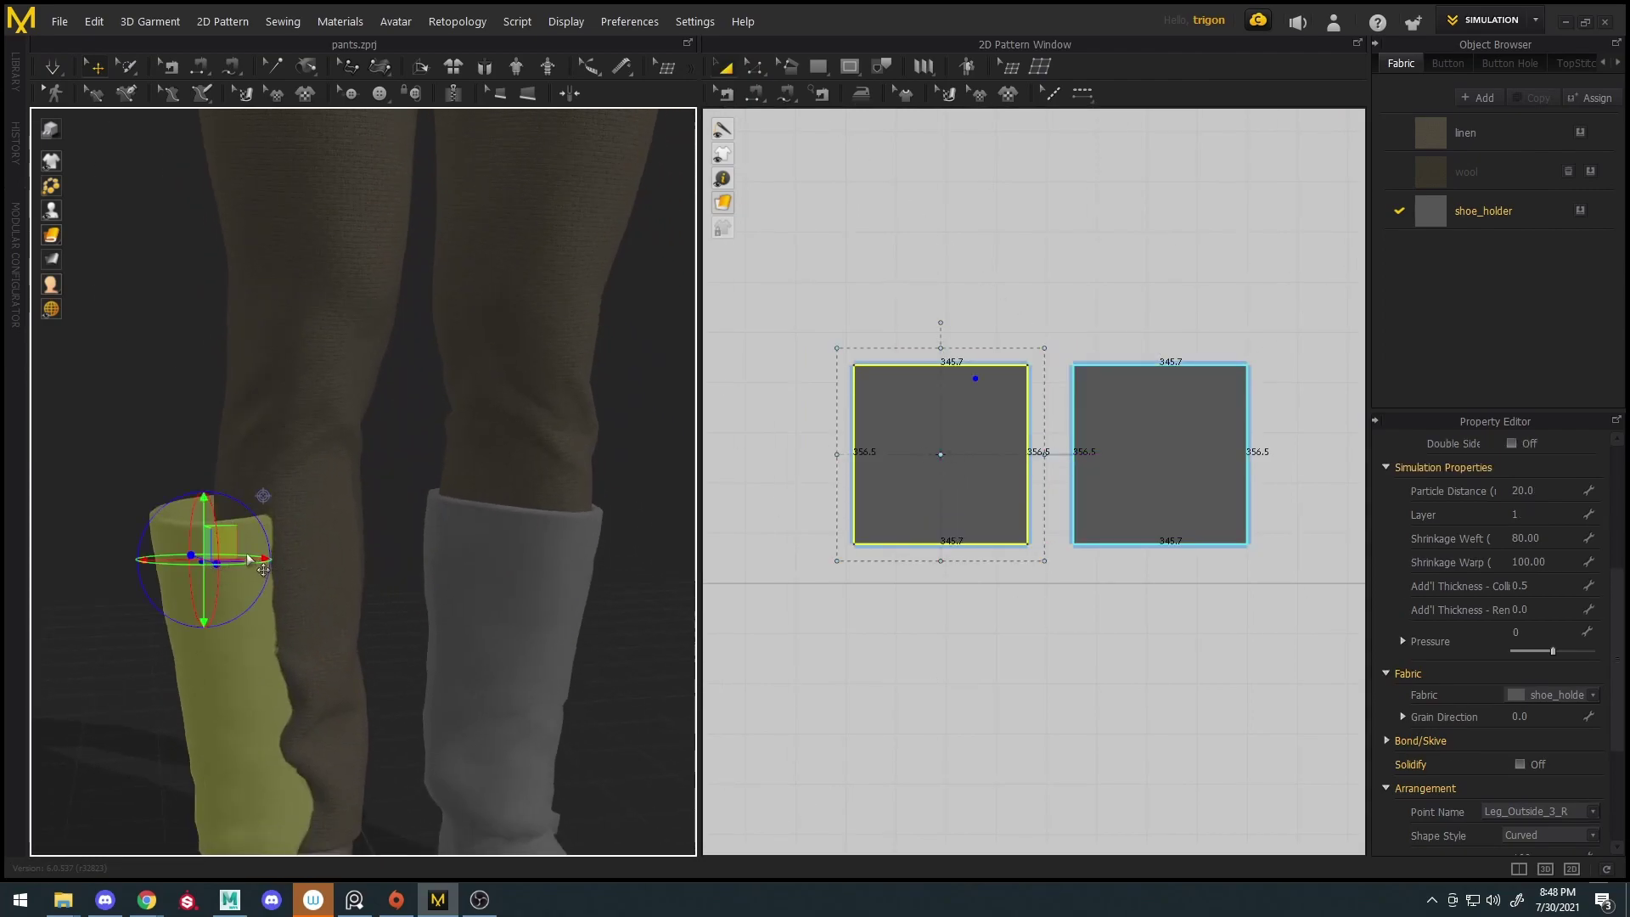
{"action": "right_click_drag", "start_coordinate": [255, 554], "coordinate": [261, 581]}
{"action": "left_click", "coordinate": [243, 562]}
{"action": "left_click_drag", "start_coordinate": [288, 559], "coordinate": [337, 558]}
{"action": "key", "text": "space"}
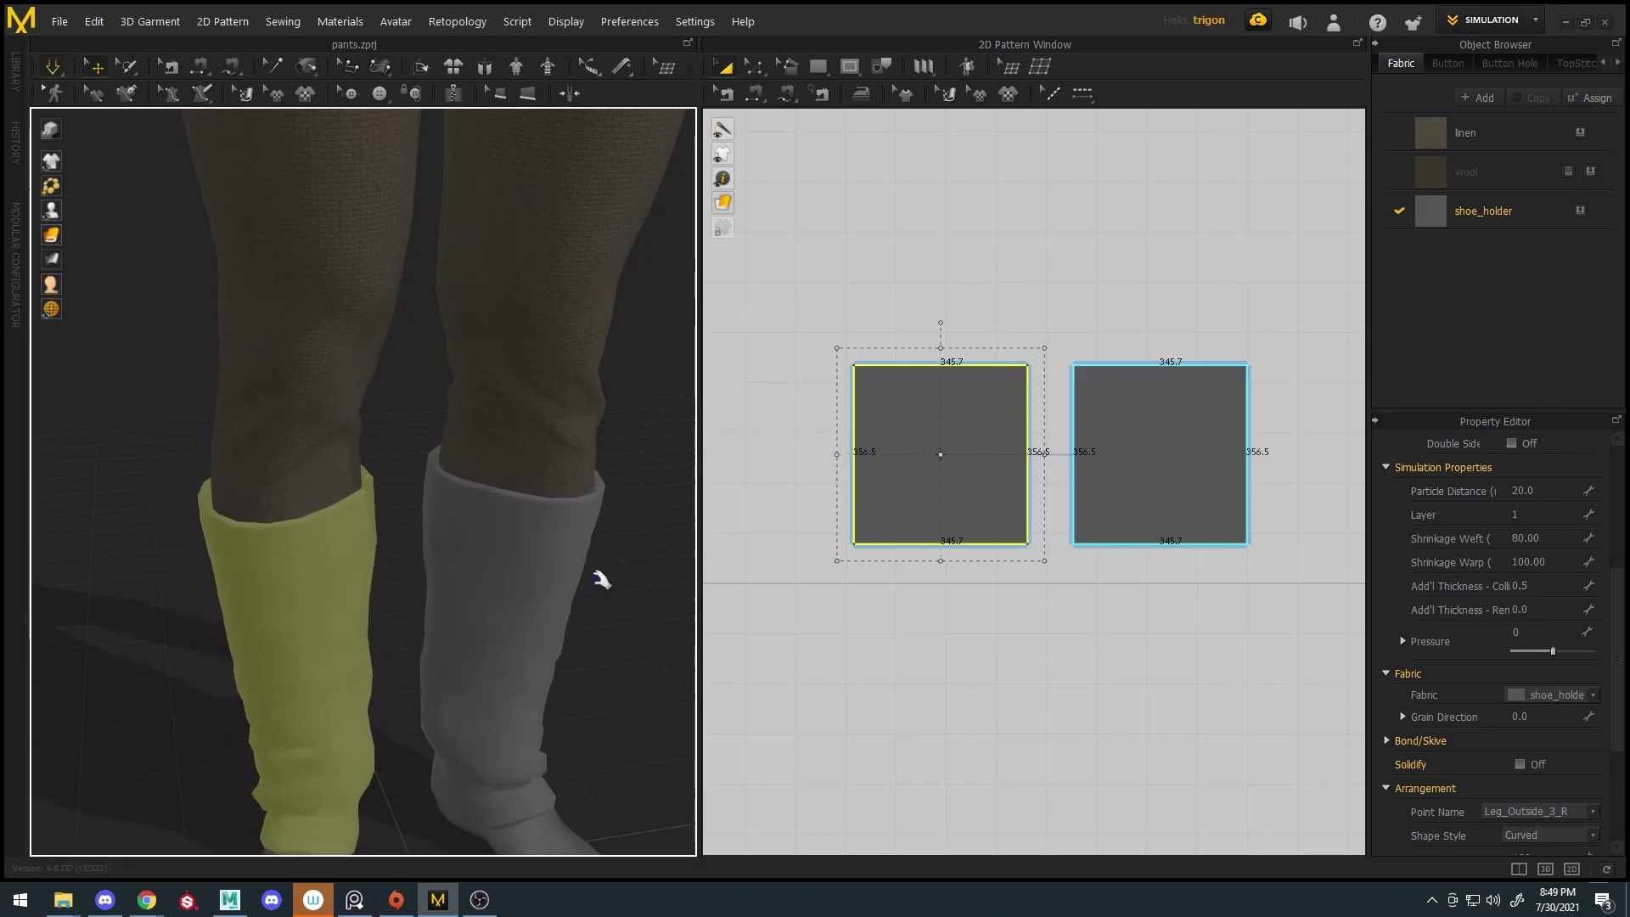
{"action": "scroll", "coordinate": [601, 572], "scroll_direction": "down", "scroll_amount": 6}
{"action": "right_click_drag", "start_coordinate": [458, 462], "coordinate": [490, 537]}
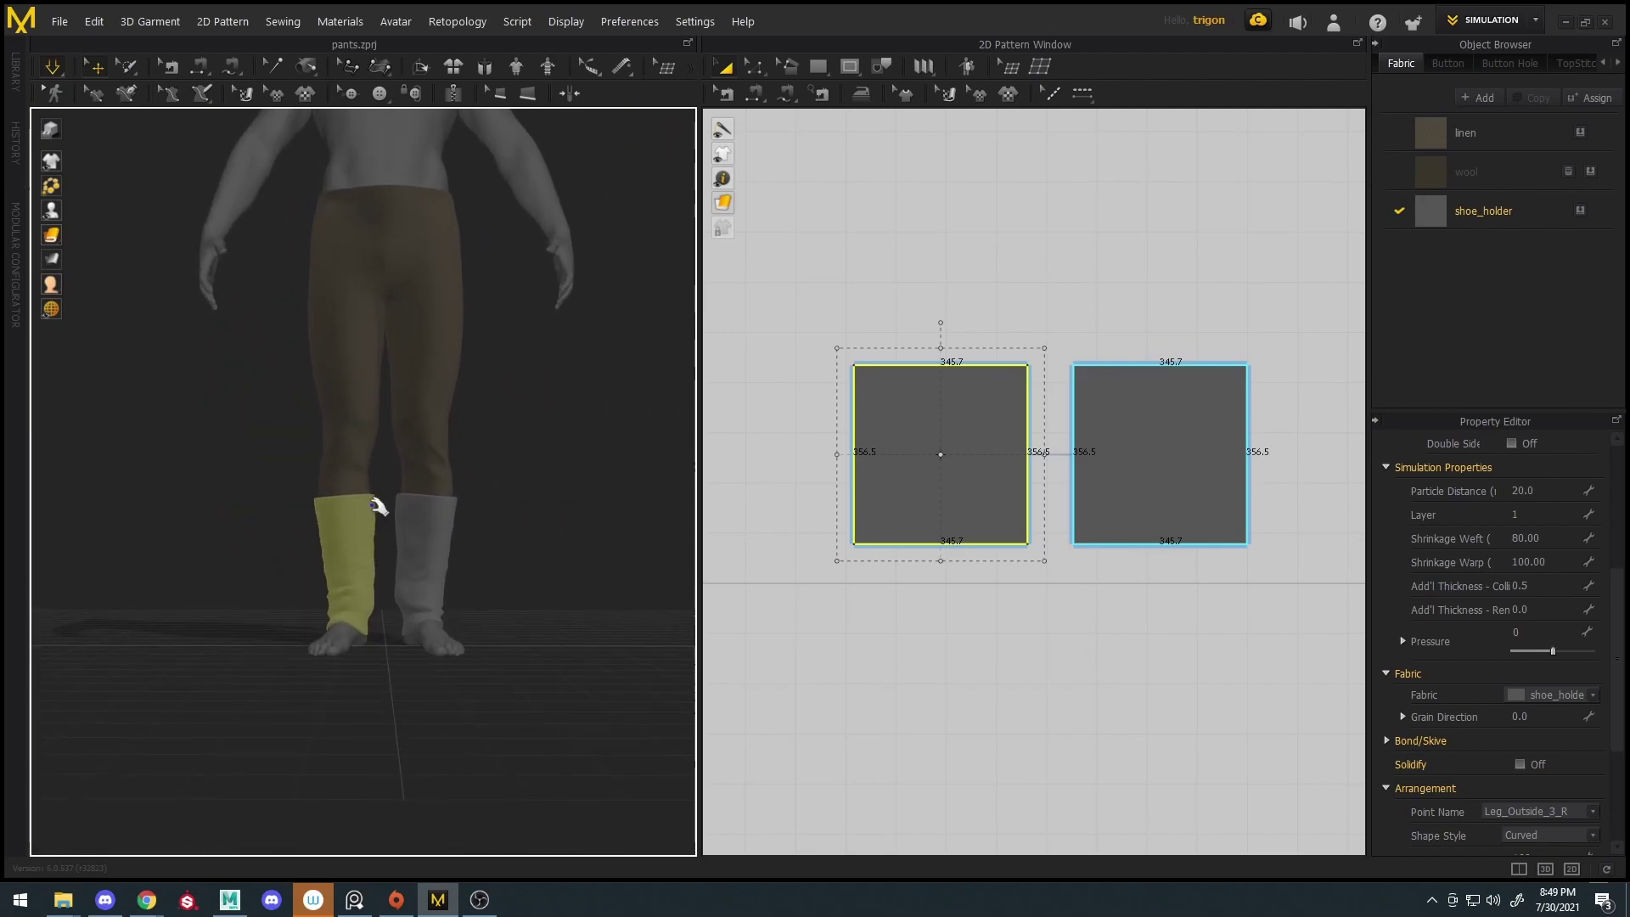
Split the leg pattern's top edge uniformly into 2 segments and raise the new midpoint slightly into a peak
{"action": "key", "text": "Escape"}
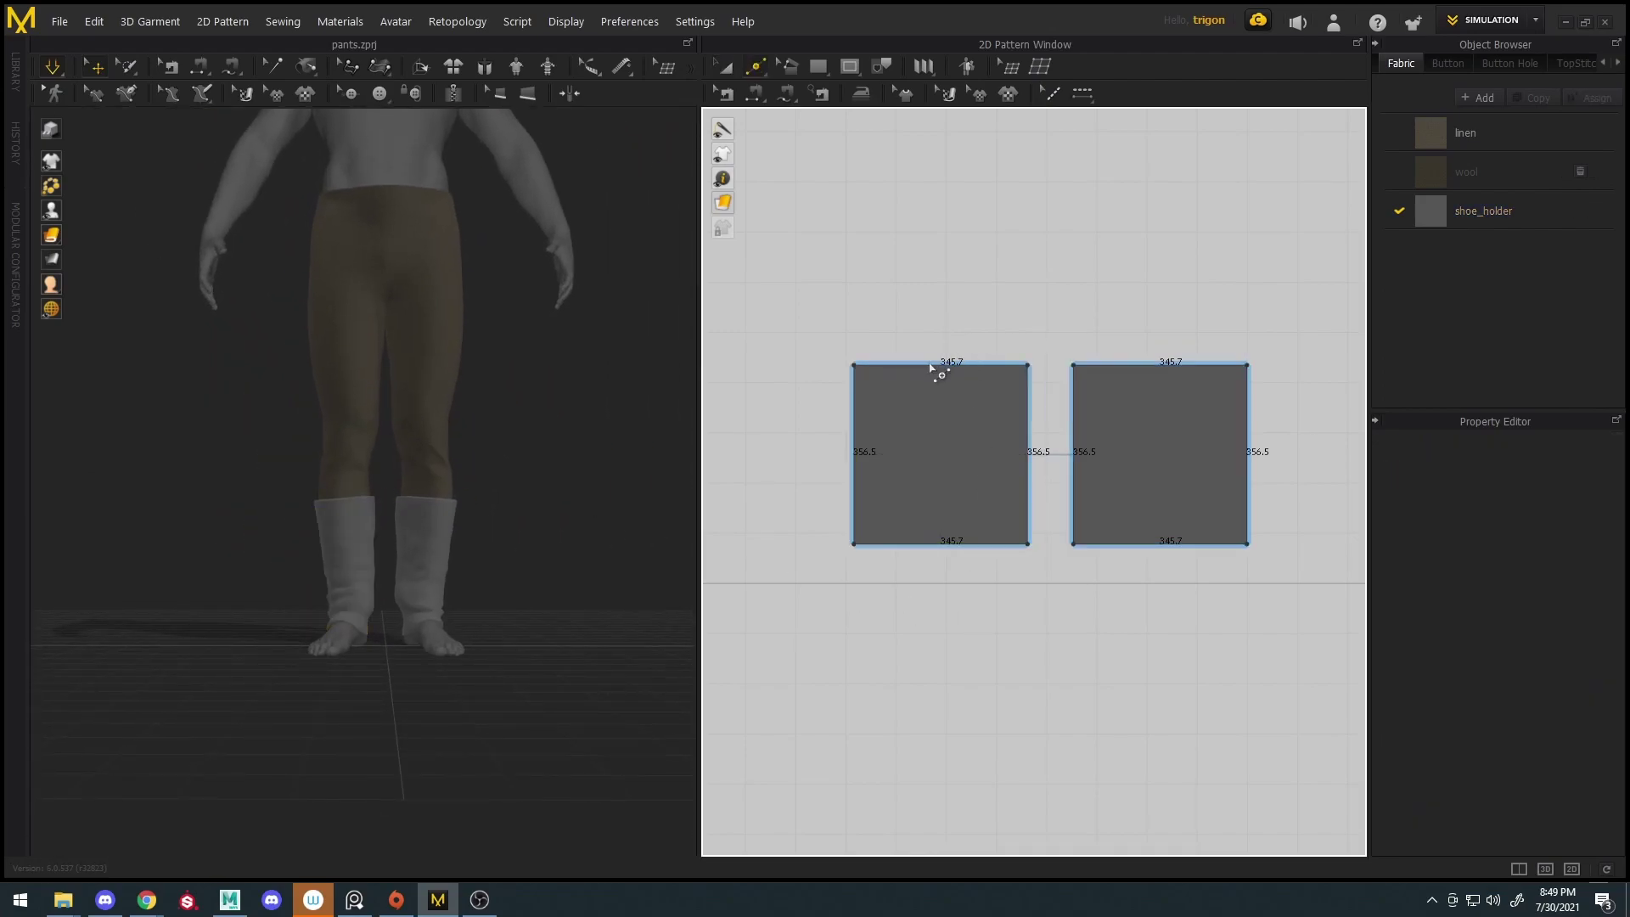
{"action": "right_click", "coordinate": [938, 365]}
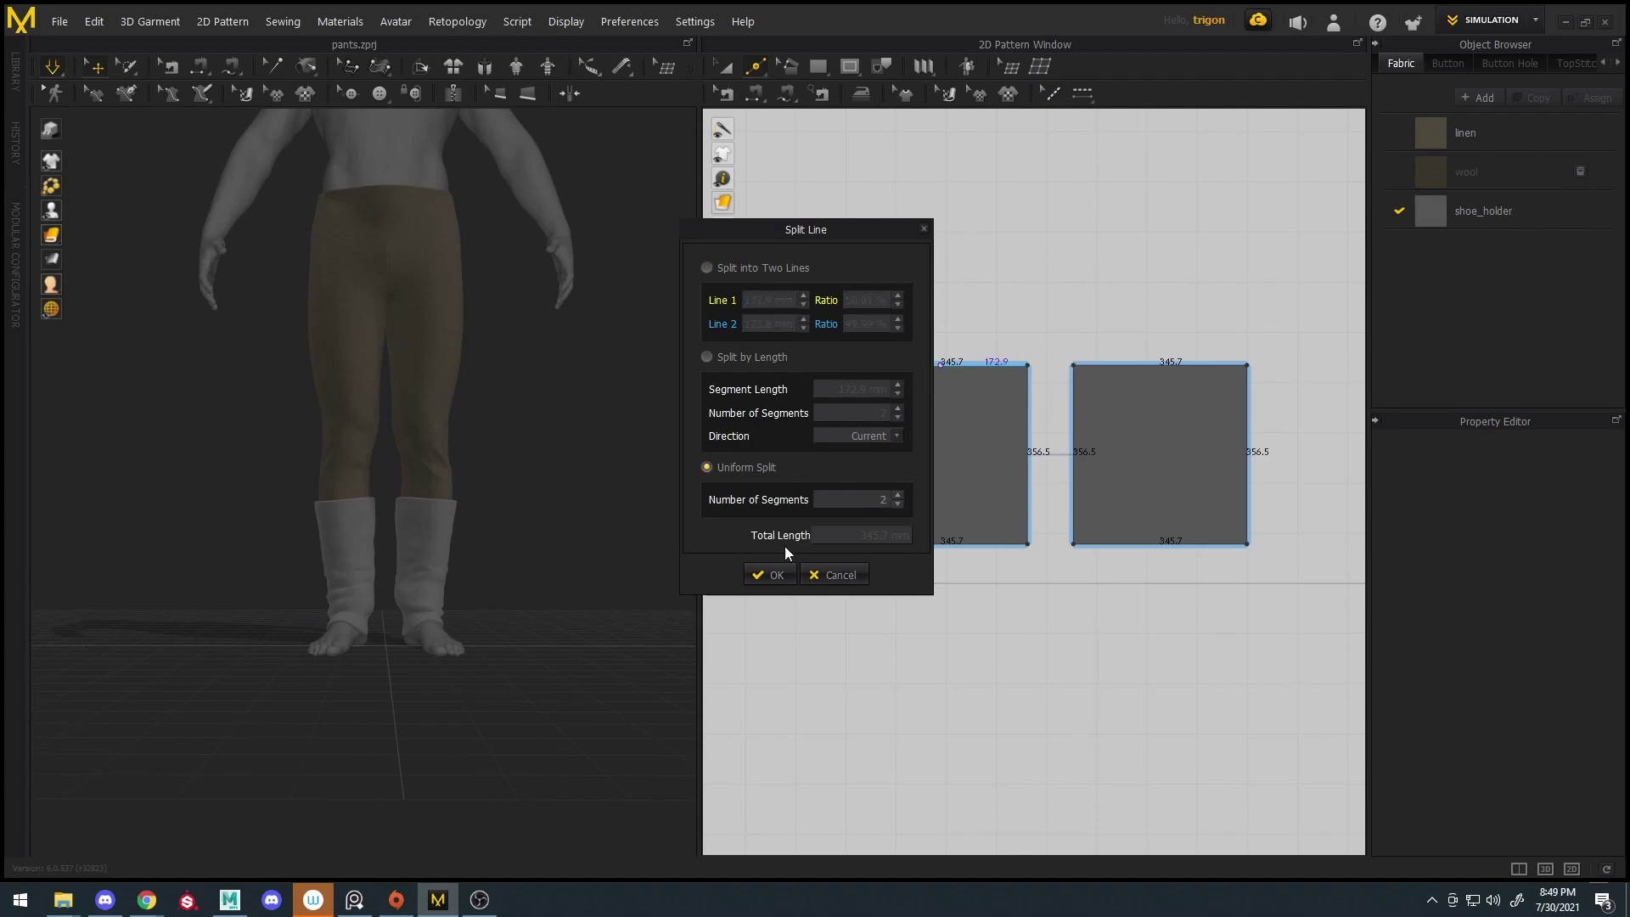
{"action": "left_click", "coordinate": [776, 575]}
{"action": "left_click_drag", "start_coordinate": [942, 376], "coordinate": [944, 361]}
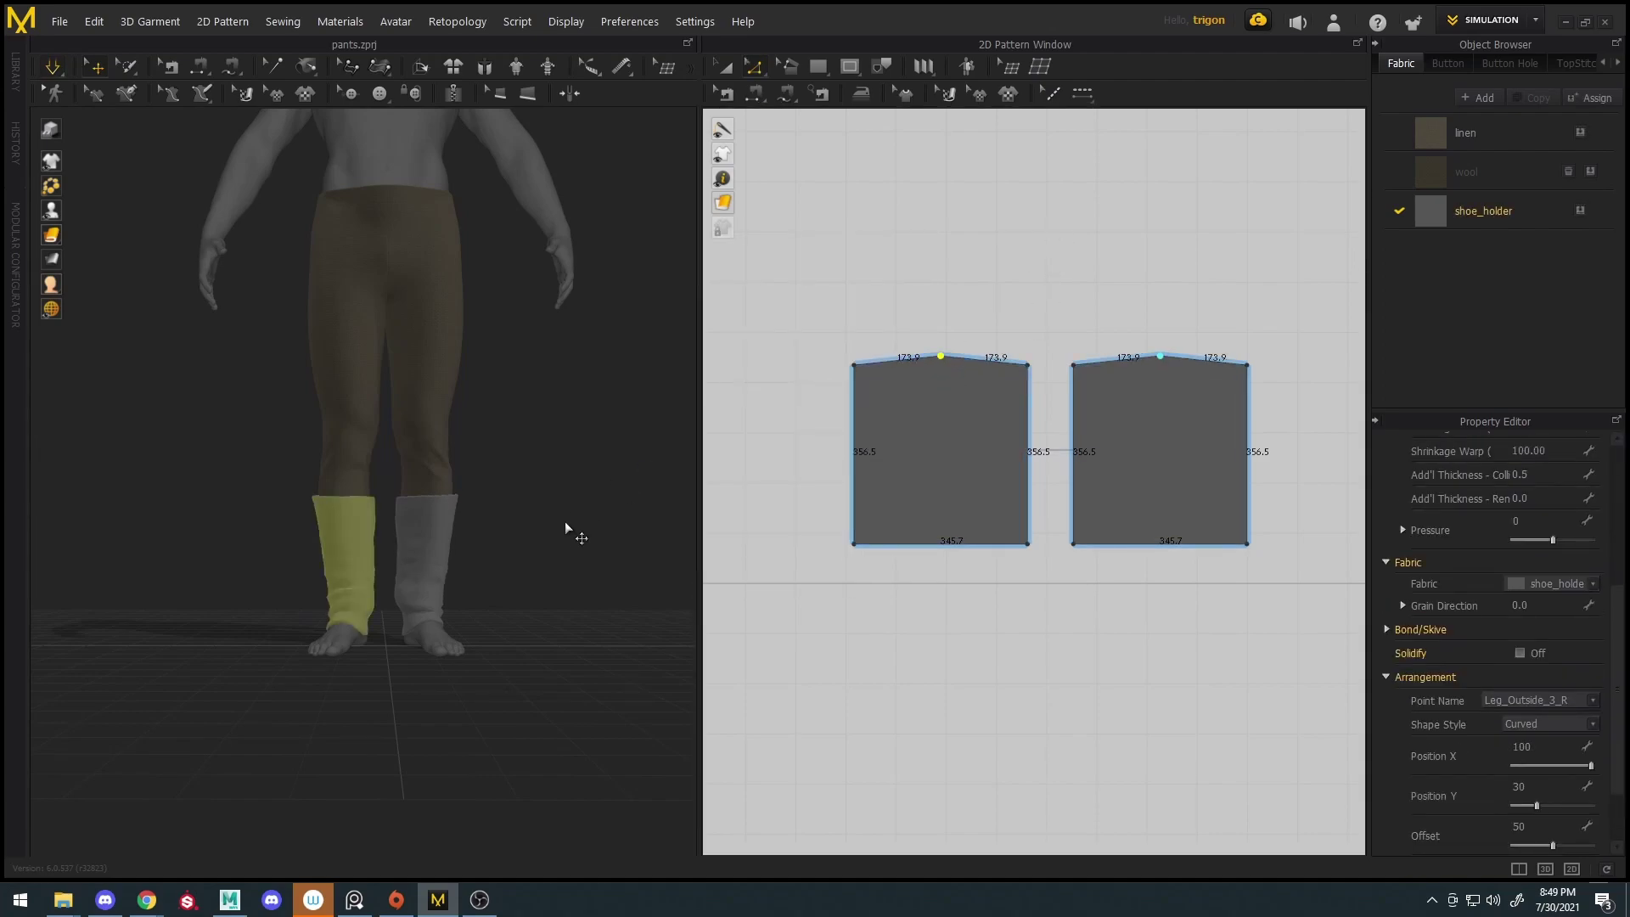
{"action": "left_click", "coordinate": [561, 470]}
Examine the leg pieces on the avatar from the side and front, especially their upper edges
{"action": "right_click_drag", "start_coordinate": [580, 472], "coordinate": [411, 528]}
{"action": "scroll", "coordinate": [357, 532], "scroll_direction": "up", "scroll_amount": 4}
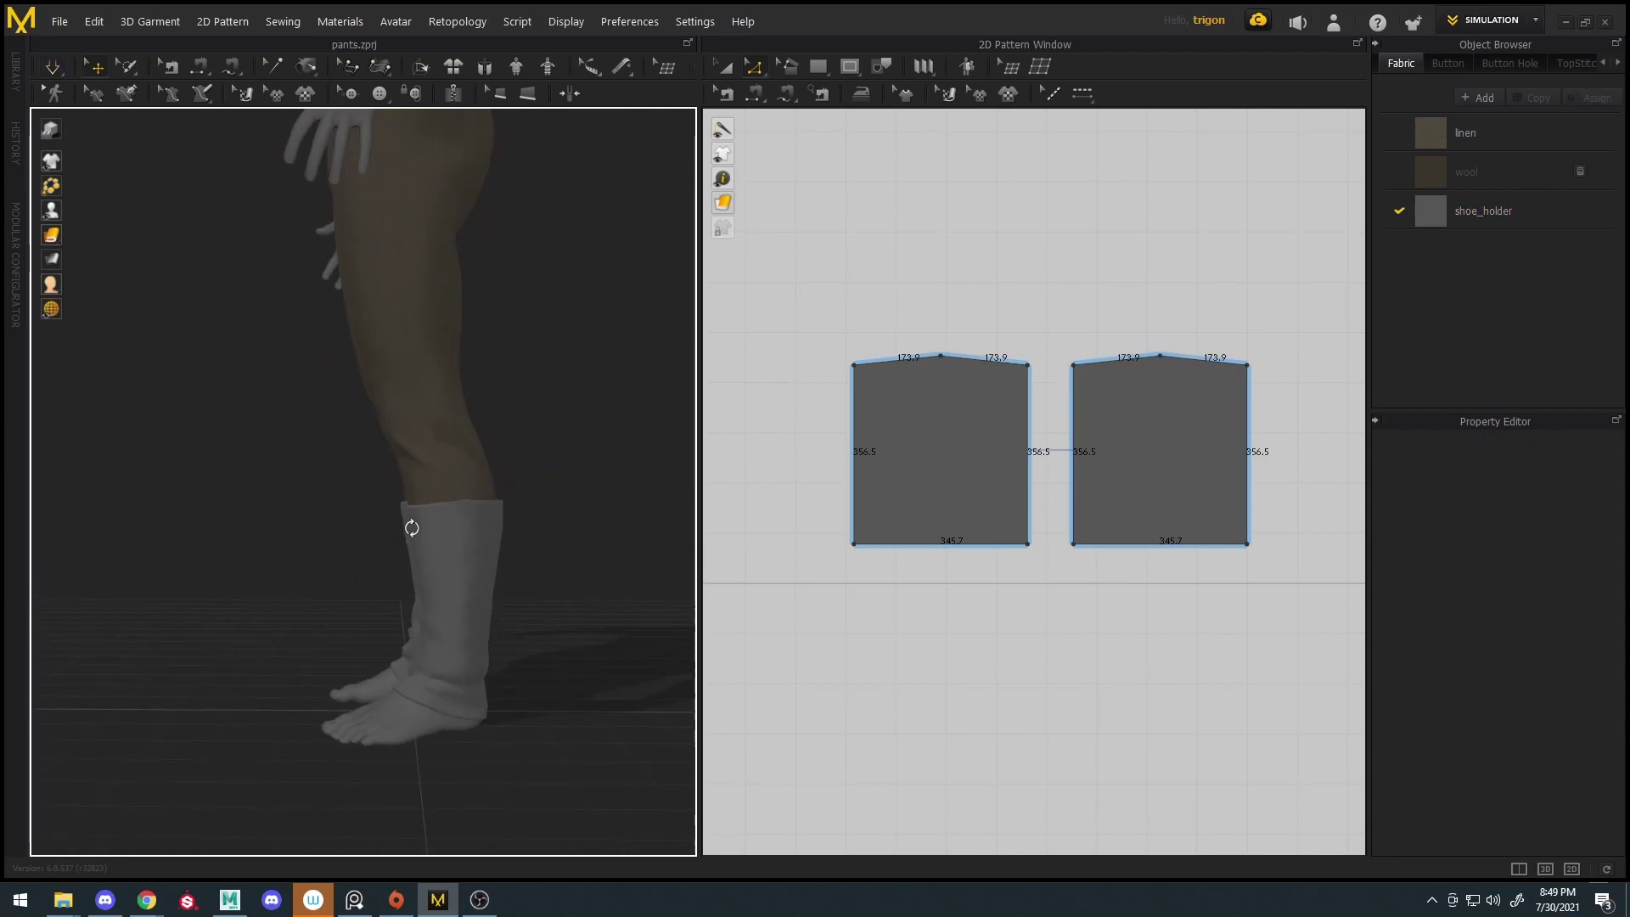
{"action": "scroll", "coordinate": [413, 530], "scroll_direction": "up", "scroll_amount": 4}
{"action": "middle_click_drag", "start_coordinate": [492, 539], "coordinate": [396, 628]}
{"action": "scroll", "coordinate": [396, 629], "scroll_direction": "down", "scroll_amount": 1}
{"action": "scroll", "coordinate": [382, 586], "scroll_direction": "down", "scroll_amount": 5}
{"action": "right_click_drag", "start_coordinate": [379, 564], "coordinate": [557, 562]}
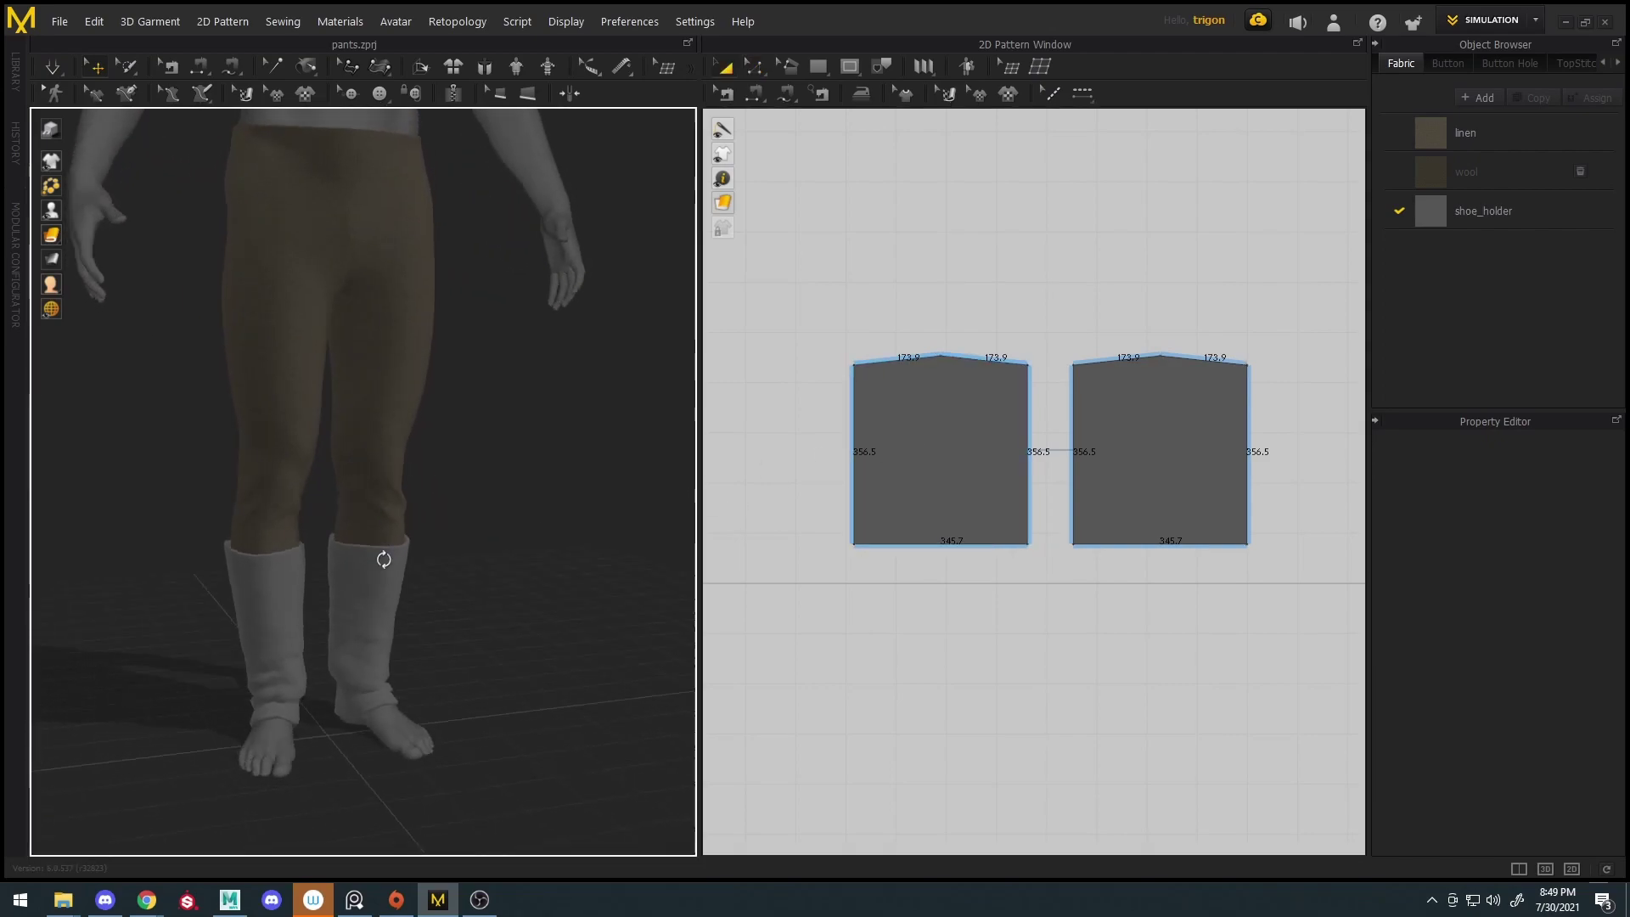
{"action": "scroll", "coordinate": [424, 602], "scroll_direction": "up", "scroll_amount": 3}
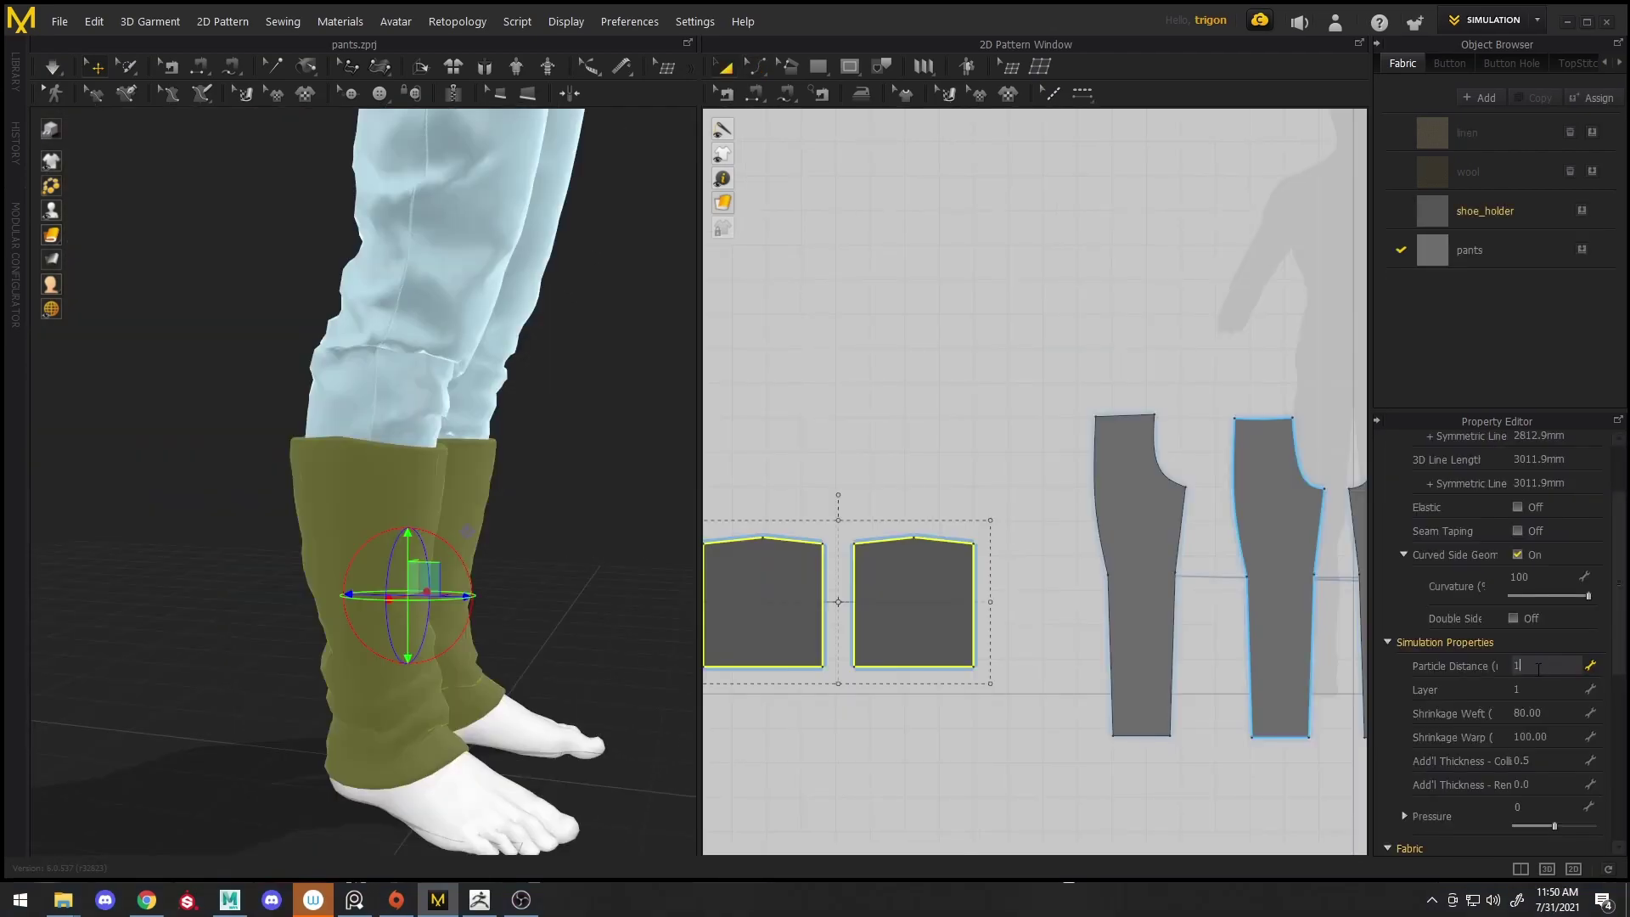
Set the particle distance of both leg pieces to 10
{"action": "type", "text": "0"}
{"action": "key", "text": "Return"}
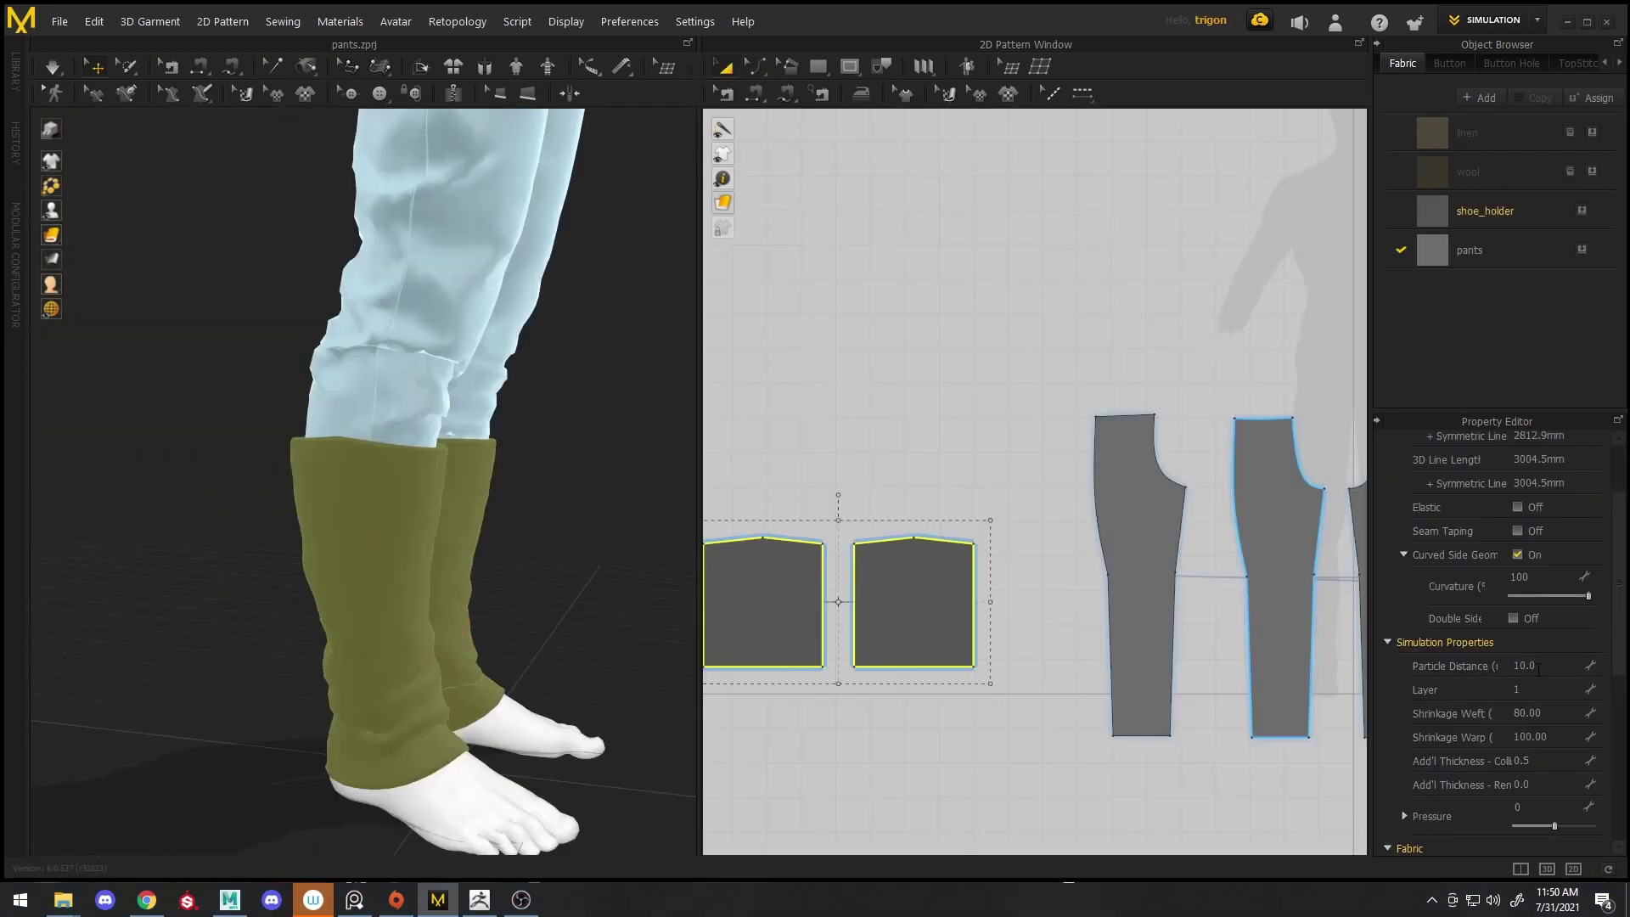
{"action": "left_click", "coordinate": [949, 484]}
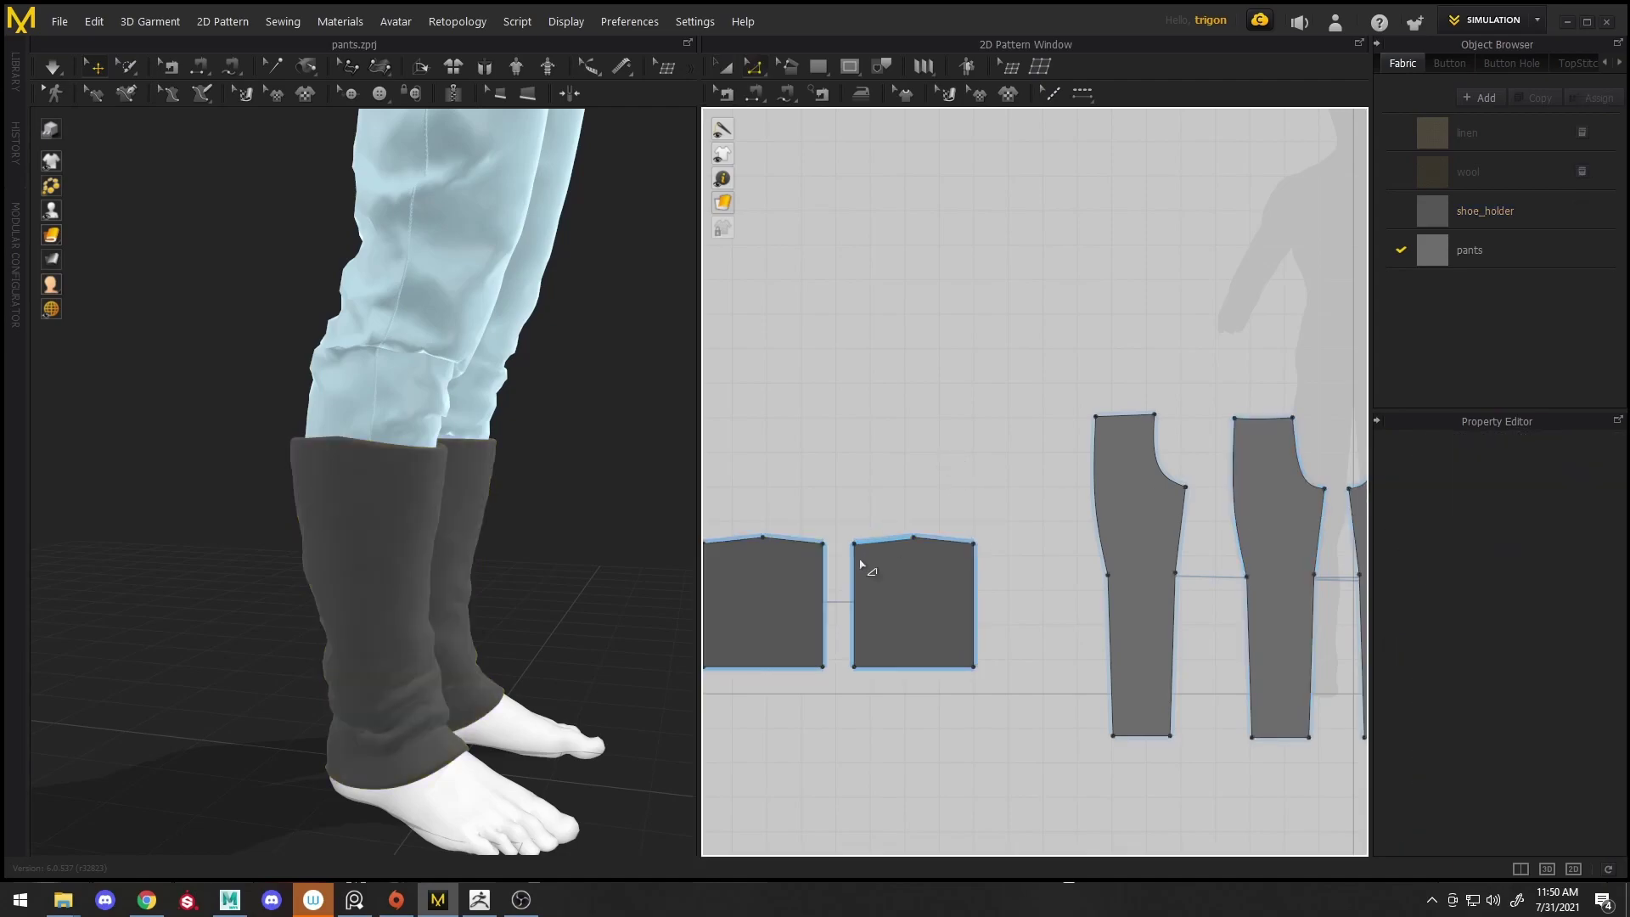
Convert the top-edge midpoint of the right leg pattern to a curve point
{"action": "left_click", "coordinate": [914, 541]}
{"action": "right_click", "coordinate": [925, 553]}
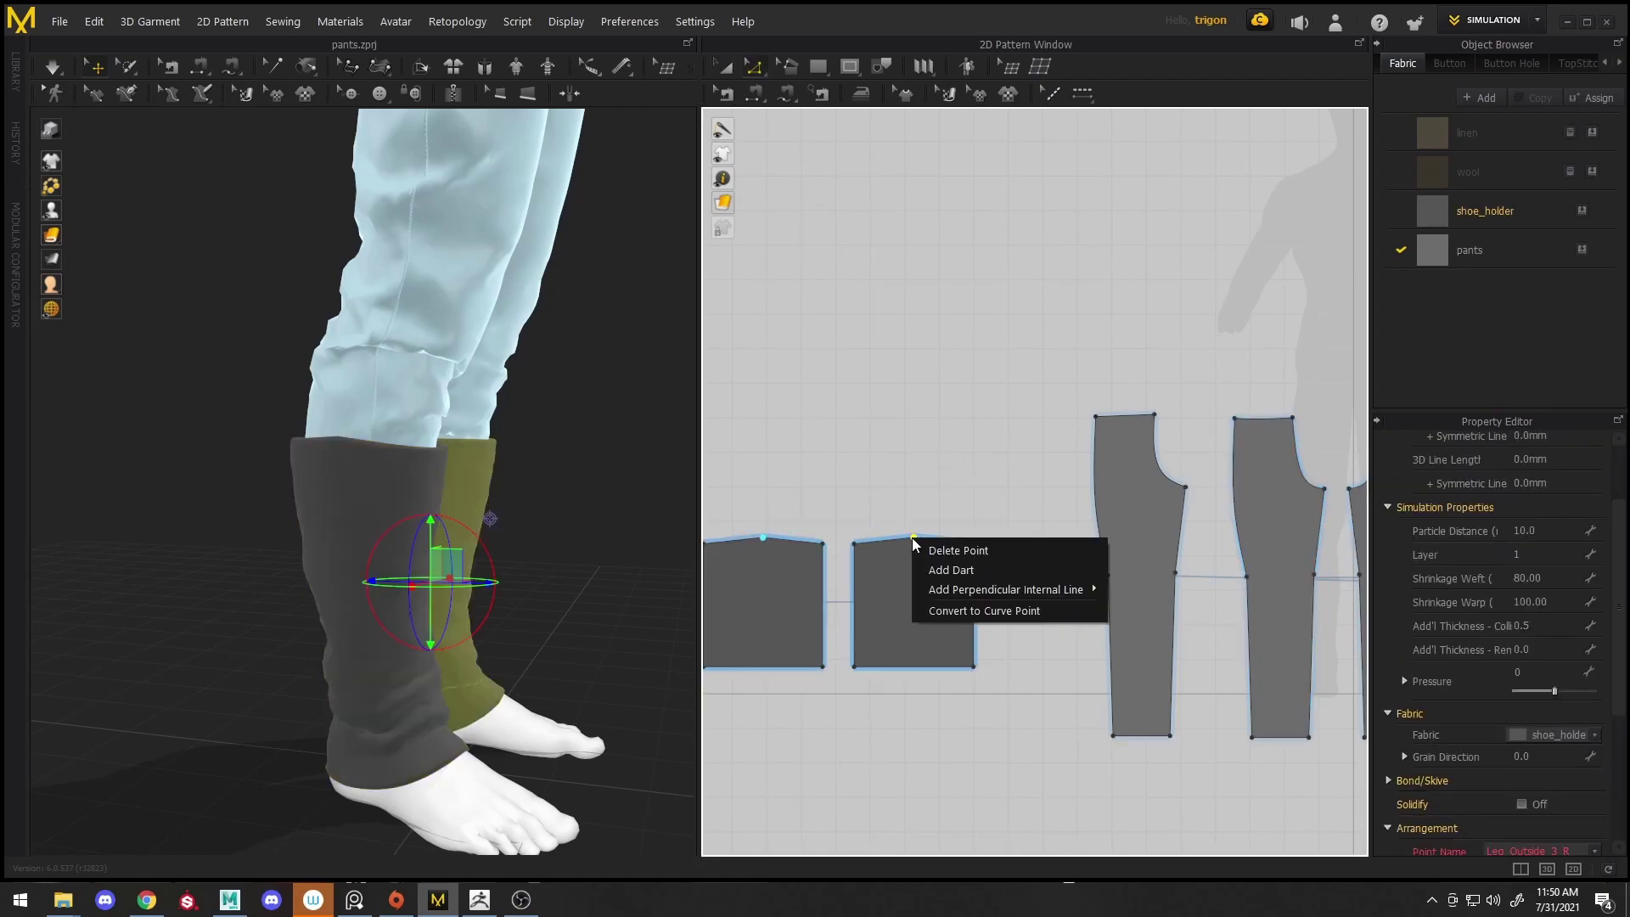
{"action": "left_click", "coordinate": [1017, 610]}
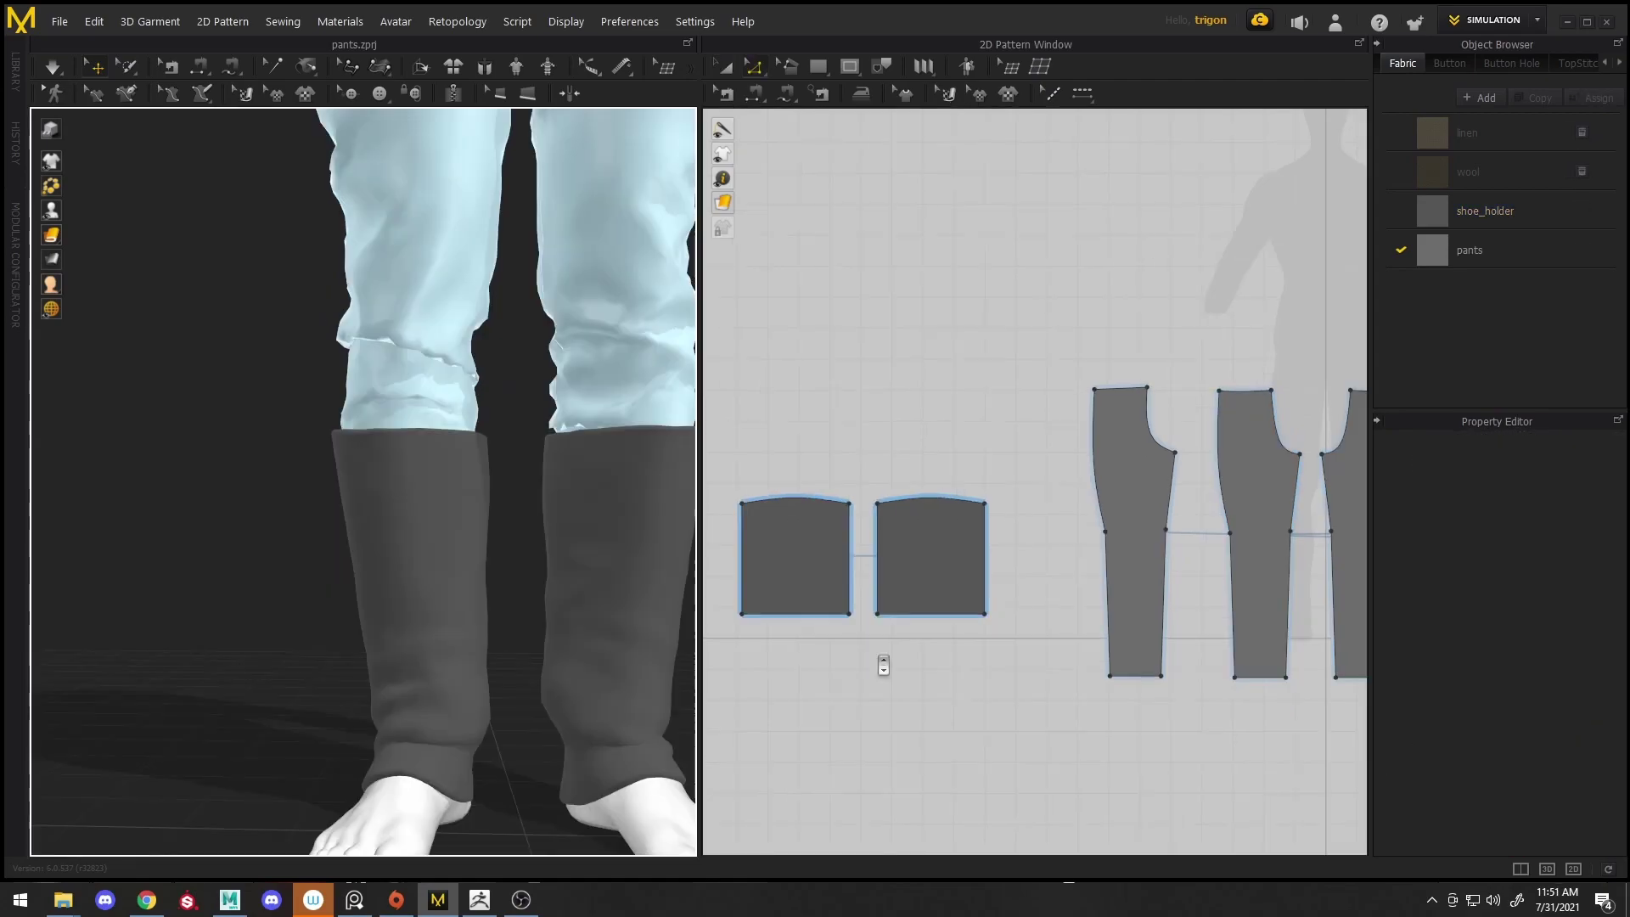
Move the left pattern's garment piece onto the opposite leg so it overlaps the other leg piece
{"action": "left_click", "coordinate": [807, 564]}
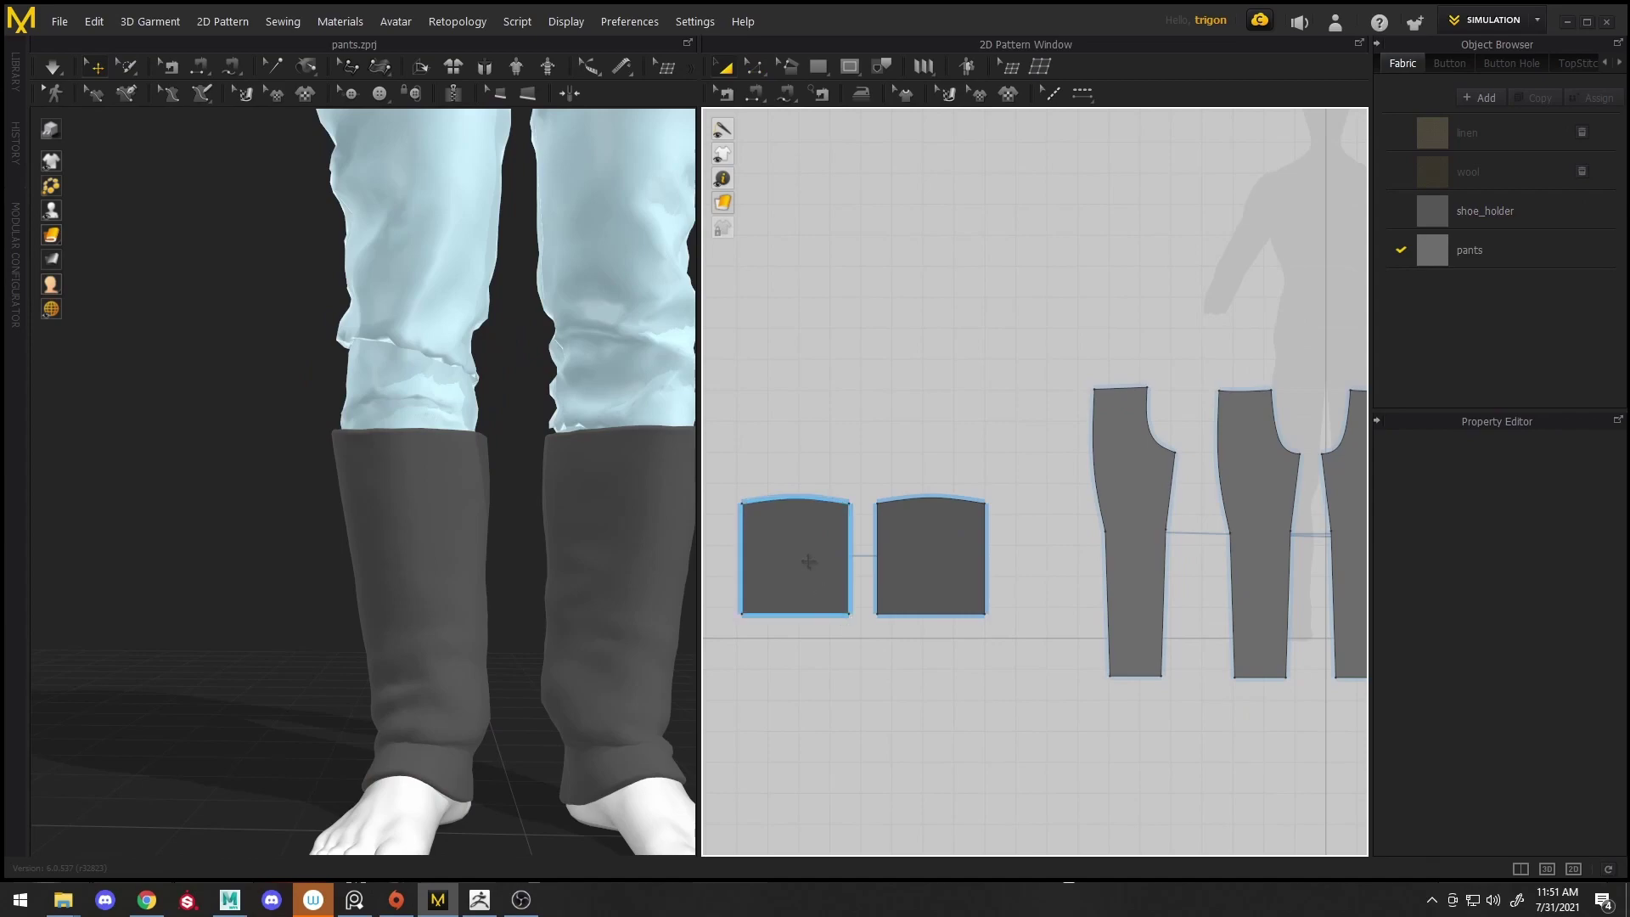
{"action": "right_click_drag", "start_coordinate": [501, 615], "coordinate": [463, 620]}
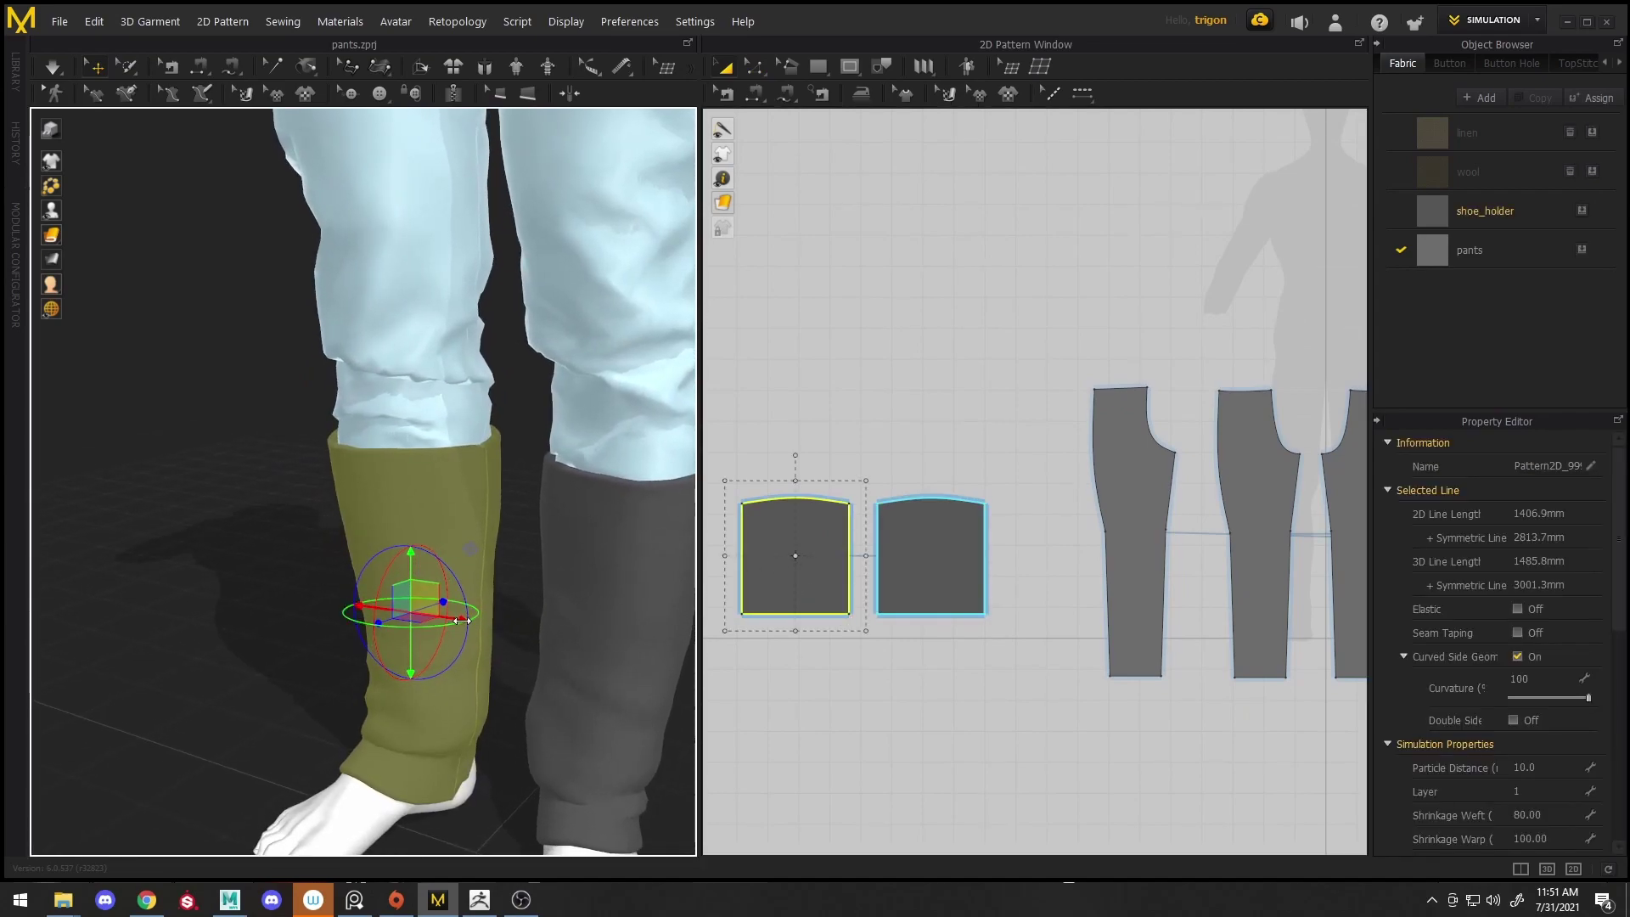
{"action": "left_click_drag", "start_coordinate": [458, 620], "coordinate": [677, 663]}
{"action": "middle_click_drag", "start_coordinate": [674, 662], "coordinate": [541, 582]}
{"action": "right_click_drag", "start_coordinate": [541, 582], "coordinate": [537, 509]}
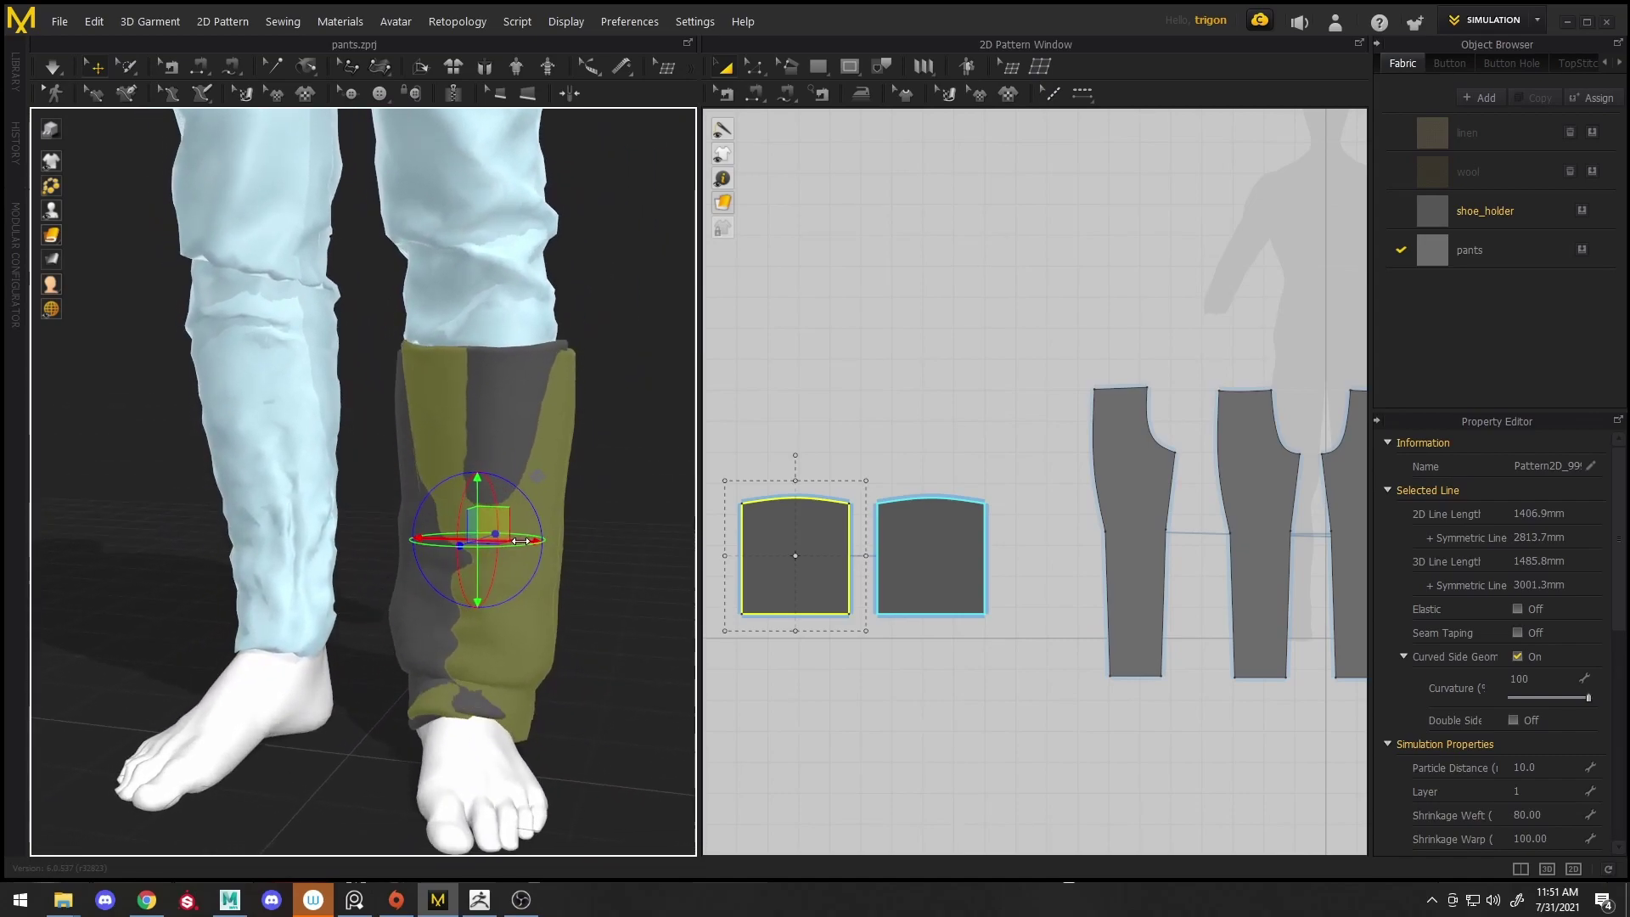
Select the right leg pattern and examine the overlapping pieces from several sides, running the simulation briefly
{"action": "left_click", "coordinate": [926, 552]}
{"action": "right_click_drag", "start_coordinate": [425, 586], "coordinate": [544, 588]}
{"action": "mouse_move", "coordinate": [321, 552]}
{"action": "right_mouse_down"}
{"action": "mouse_move", "coordinate": [436, 550]}
{"action": "mouse_move", "coordinate": [303, 551]}
{"action": "right_mouse_up"}
{"action": "left_click", "coordinate": [546, 567]}
{"action": "right_click_drag", "start_coordinate": [628, 574], "coordinate": [659, 666]}
{"action": "left_click", "coordinate": [529, 575]}
{"action": "key", "text": "space"}
{"action": "right_click_drag", "start_coordinate": [412, 703], "coordinate": [484, 544]}
{"action": "key", "text": "space"}
{"action": "left_click", "coordinate": [502, 629]}
{"action": "scroll", "coordinate": [484, 526], "scroll_direction": "down", "scroll_amount": 4}
Delete the left leg pattern that was moved onto the opposite leg
{"action": "left_click", "coordinate": [482, 509]}
{"action": "key", "text": "Delete"}
Clone the remaining leg pattern as a symmetric pattern with sewing and place the copy beside it on the left
{"action": "scroll", "coordinate": [441, 467], "scroll_direction": "up", "scroll_amount": 4}
{"action": "right_click_drag", "start_coordinate": [360, 411], "coordinate": [400, 425]}
{"action": "left_click", "coordinate": [307, 391]}
{"action": "left_click", "coordinate": [293, 406]}
{"action": "right_click_drag", "start_coordinate": [297, 412], "coordinate": [343, 444]}
{"action": "left_click", "coordinate": [343, 444]}
{"action": "right_click", "coordinate": [941, 536]}
{"action": "left_click", "coordinate": [1079, 174]}
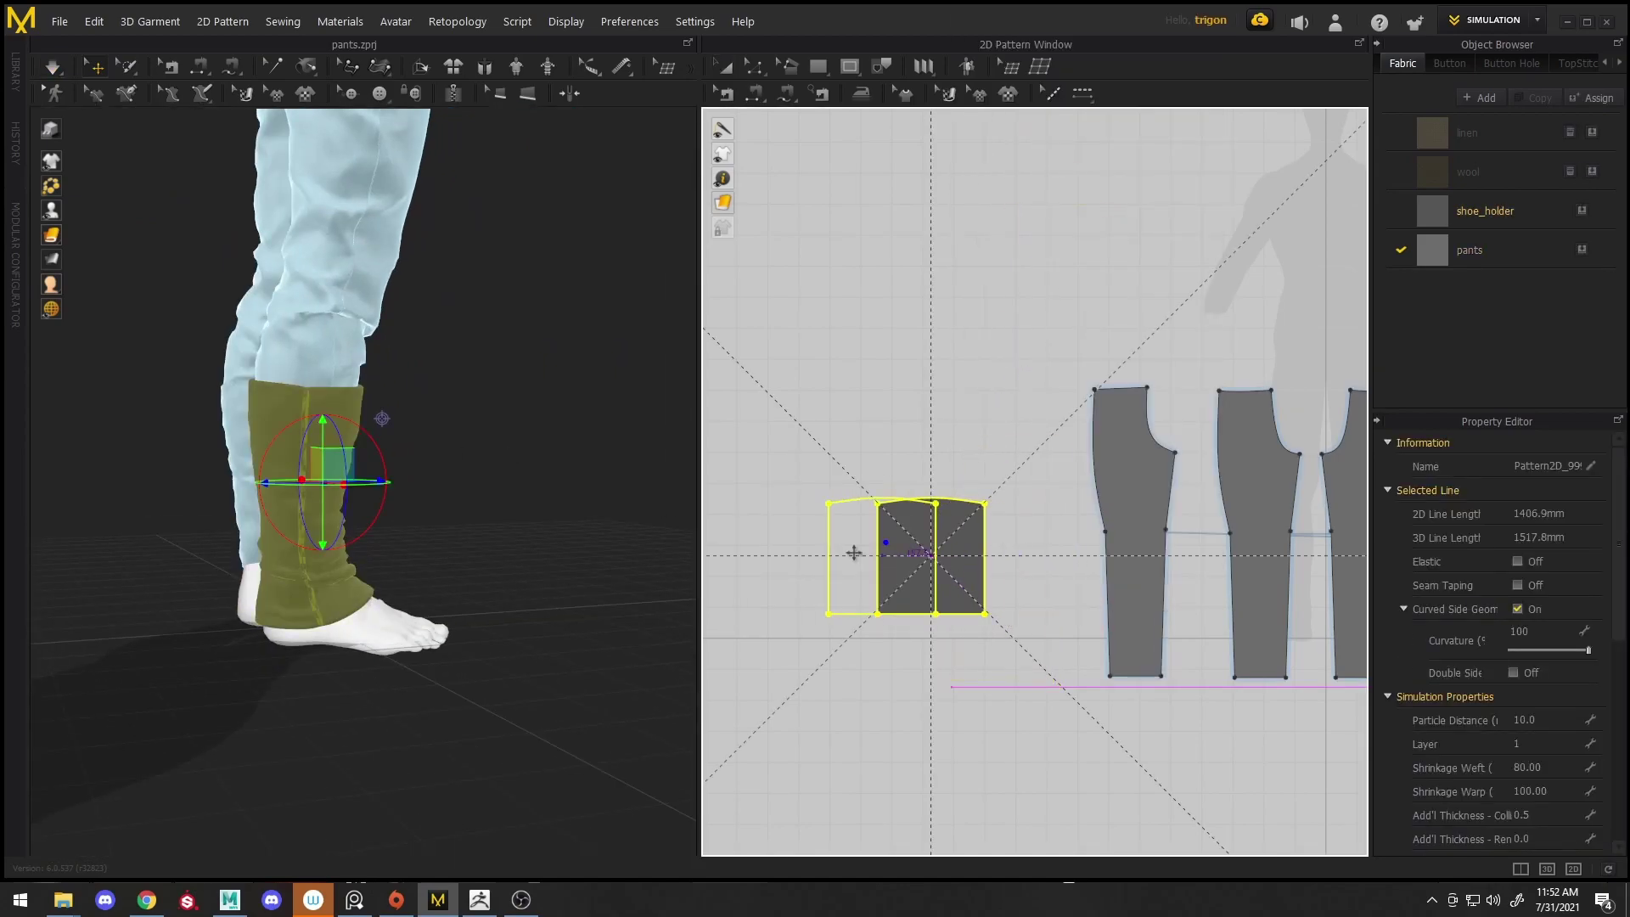
{"action": "left_click", "coordinate": [803, 554]}
Move the cloned leg piece sideways onto the other leg of the avatar and check its placement
{"action": "right_click_drag", "start_coordinate": [526, 526], "coordinate": [346, 524]}
{"action": "left_click", "coordinate": [239, 503]}
{"action": "left_click_drag", "start_coordinate": [300, 502], "coordinate": [599, 501]}
{"action": "left_click", "coordinate": [651, 592]}
{"action": "right_click_drag", "start_coordinate": [632, 543], "coordinate": [404, 462]}
{"action": "scroll", "coordinate": [605, 486], "scroll_direction": "down", "scroll_amount": 2}
{"action": "right_click_drag", "start_coordinate": [606, 486], "coordinate": [340, 457]}
{"action": "scroll", "coordinate": [461, 498], "scroll_direction": "up", "scroll_amount": 3}
{"action": "scroll", "coordinate": [495, 487], "scroll_direction": "down", "scroll_amount": 5}
{"action": "scroll", "coordinate": [495, 487], "scroll_direction": "up", "scroll_amount": 1}
{"action": "left_click", "coordinate": [344, 458]}
Open the thickness value of the shoe_holder fabric
{"action": "left_click", "coordinate": [1486, 210]}
{"action": "scroll", "coordinate": [1548, 756], "scroll_direction": "down", "scroll_amount": 5}
{"action": "left_click", "coordinate": [1563, 826]}
{"action": "scroll", "coordinate": [411, 509], "scroll_direction": "up", "scroll_amount": 5}
Simulate the garment and pull the upper cloth of the leg pieces from several sides to settle it
{"action": "right_click_drag", "start_coordinate": [411, 510], "coordinate": [528, 428]}
{"action": "left_click", "coordinate": [488, 375]}
{"action": "scroll", "coordinate": [466, 404], "scroll_direction": "down", "scroll_amount": 4}
{"action": "scroll", "coordinate": [529, 428], "scroll_direction": "up", "scroll_amount": 1}
{"action": "key", "text": "space"}
{"action": "left_click_drag", "start_coordinate": [538, 434], "coordinate": [652, 333]}
{"action": "left_click", "coordinate": [608, 408]}
{"action": "right_click_drag", "start_coordinate": [608, 407], "coordinate": [451, 429]}
{"action": "left_click_drag", "start_coordinate": [439, 436], "coordinate": [450, 418]}
{"action": "left_click", "coordinate": [592, 425]}
{"action": "right_click_drag", "start_coordinate": [592, 425], "coordinate": [331, 432]}
{"action": "left_click_drag", "start_coordinate": [337, 435], "coordinate": [349, 374]}
{"action": "left_click", "coordinate": [465, 476]}
Pull the calf, hem and side-seam areas of the leg pieces during simulation to even out their folds
{"action": "right_click_drag", "start_coordinate": [465, 476], "coordinate": [347, 508]}
{"action": "left_click_drag", "start_coordinate": [330, 507], "coordinate": [432, 527]}
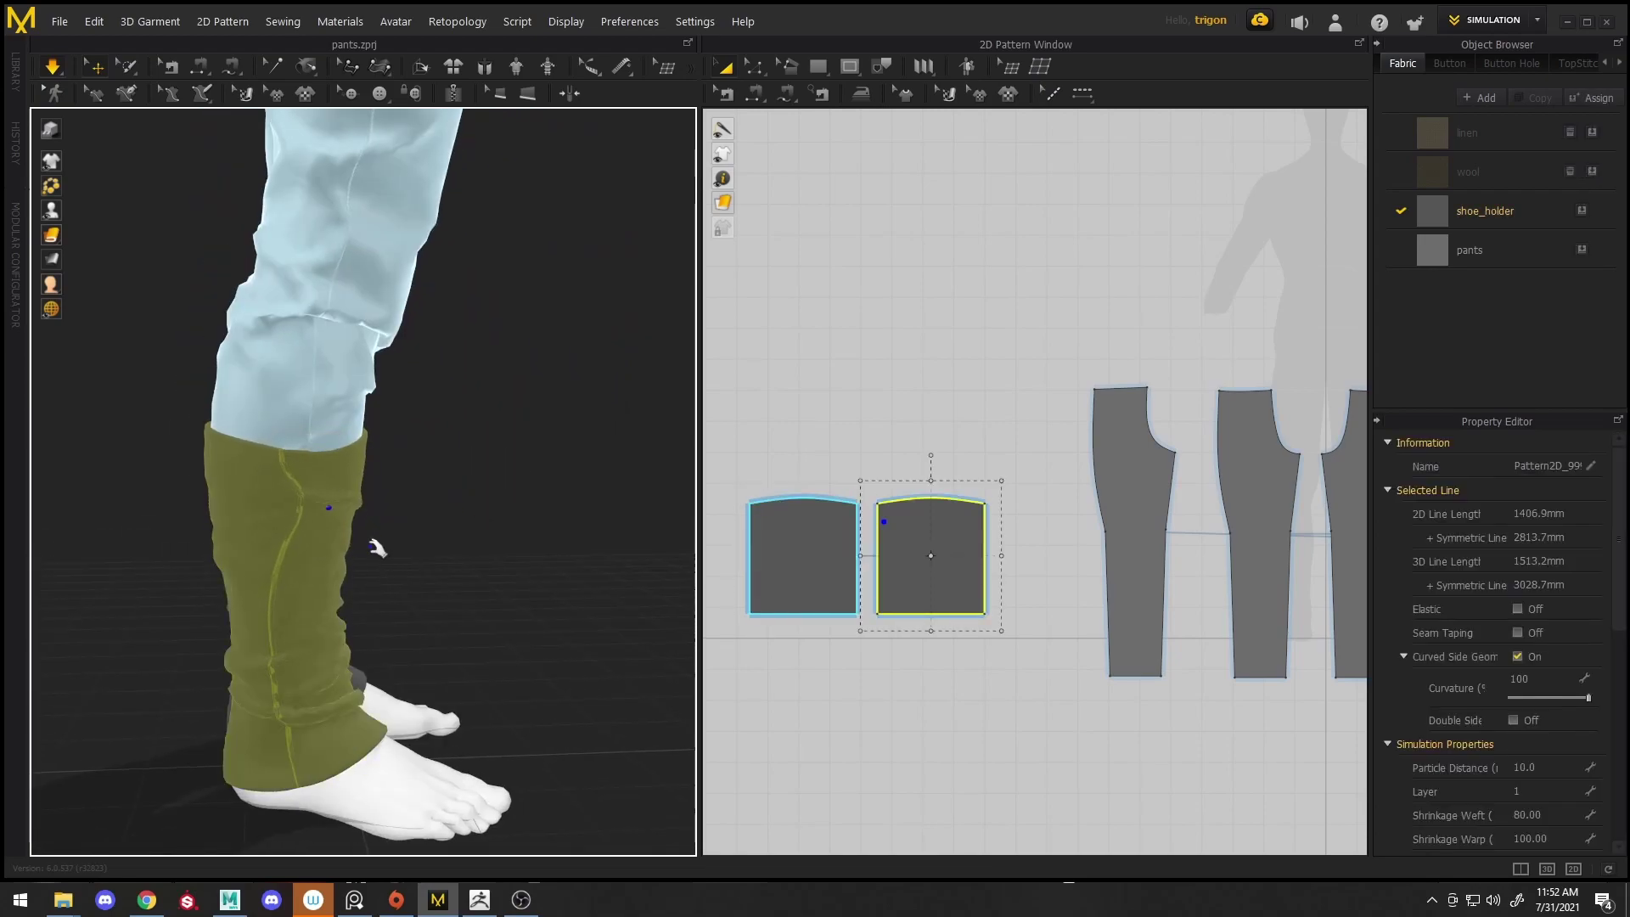
{"action": "left_click_drag", "start_coordinate": [331, 665], "coordinate": [556, 641]}
{"action": "left_click_drag", "start_coordinate": [334, 736], "coordinate": [482, 682]}
{"action": "left_click", "coordinate": [481, 680]}
{"action": "right_click_drag", "start_coordinate": [481, 680], "coordinate": [123, 630]}
{"action": "left_click_drag", "start_coordinate": [393, 661], "coordinate": [376, 571]}
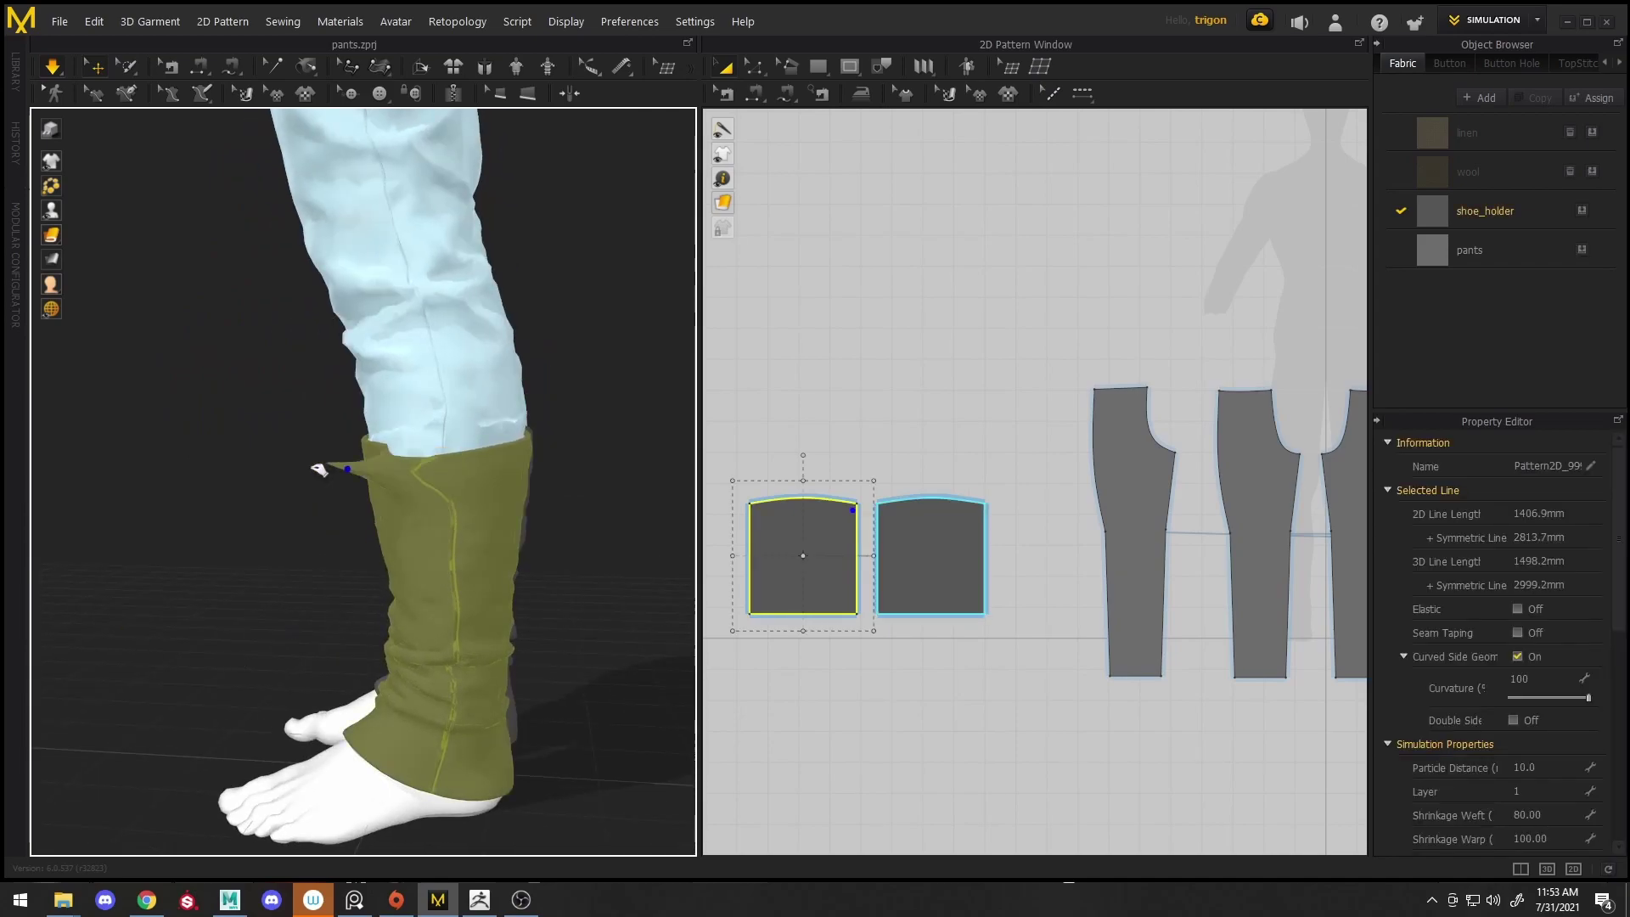
{"action": "left_click_drag", "start_coordinate": [393, 459], "coordinate": [543, 510]}
{"action": "left_click", "coordinate": [543, 510]}
{"action": "right_click_drag", "start_coordinate": [544, 509], "coordinate": [310, 488]}
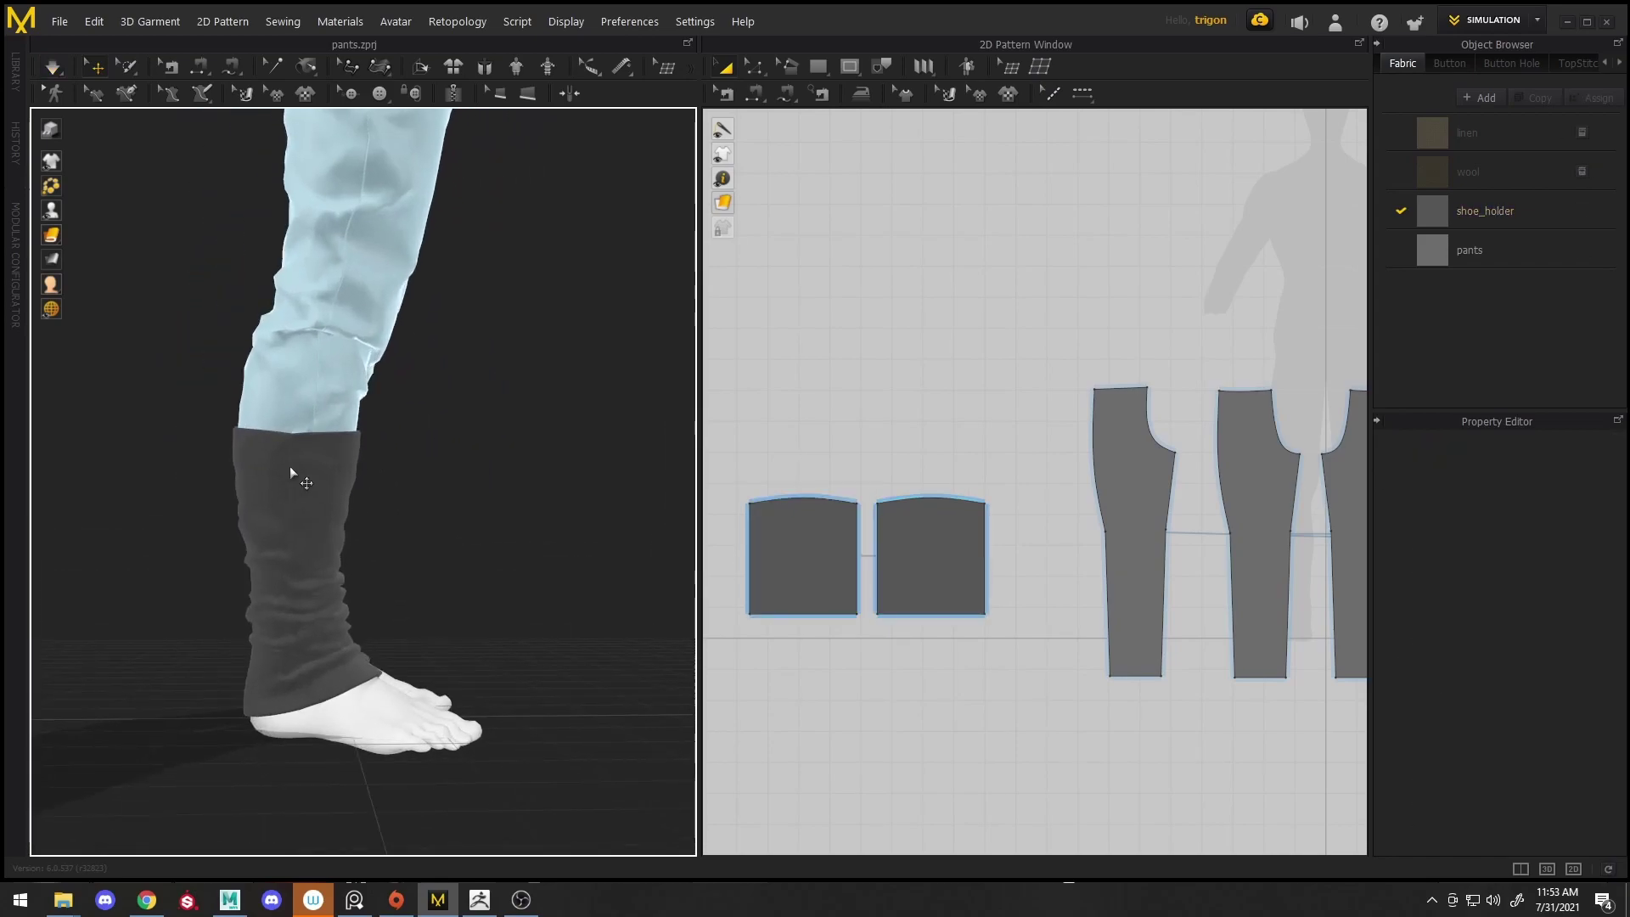
{"action": "left_click_drag", "start_coordinate": [323, 457], "coordinate": [374, 443]}
{"action": "left_click_drag", "start_coordinate": [310, 563], "coordinate": [477, 597]}
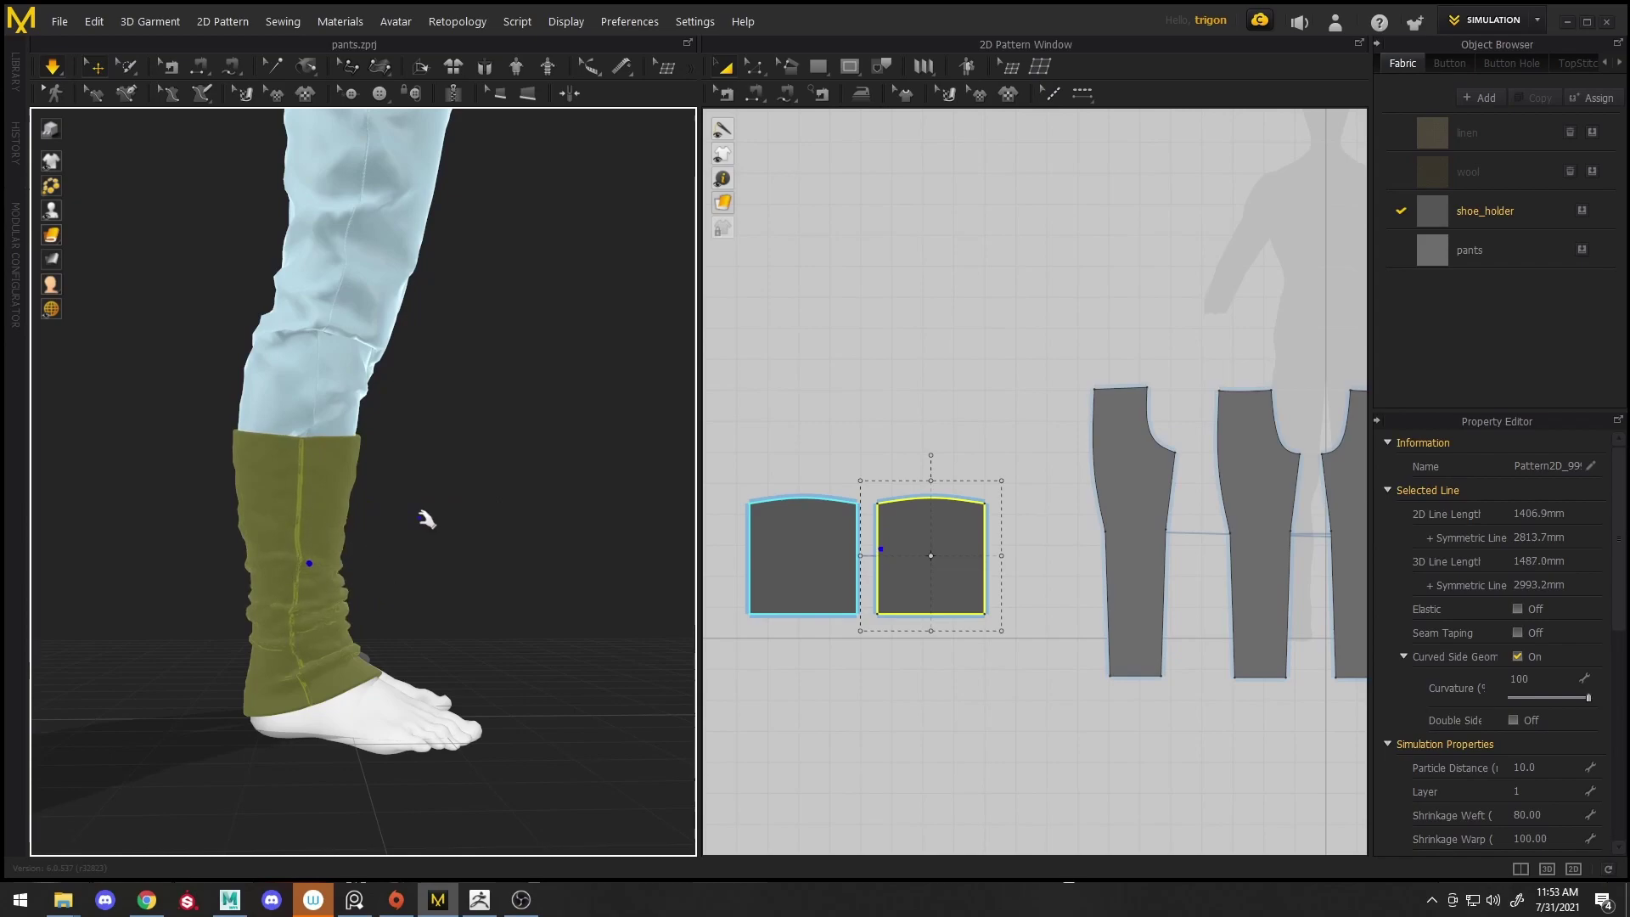
{"action": "left_click", "coordinate": [454, 524]}
{"action": "right_click_drag", "start_coordinate": [524, 547], "coordinate": [669, 515]}
Select both leg patterns and open the properties of the shoe_holder fabric
{"action": "left_click_drag", "start_coordinate": [1035, 625], "coordinate": [736, 478]}
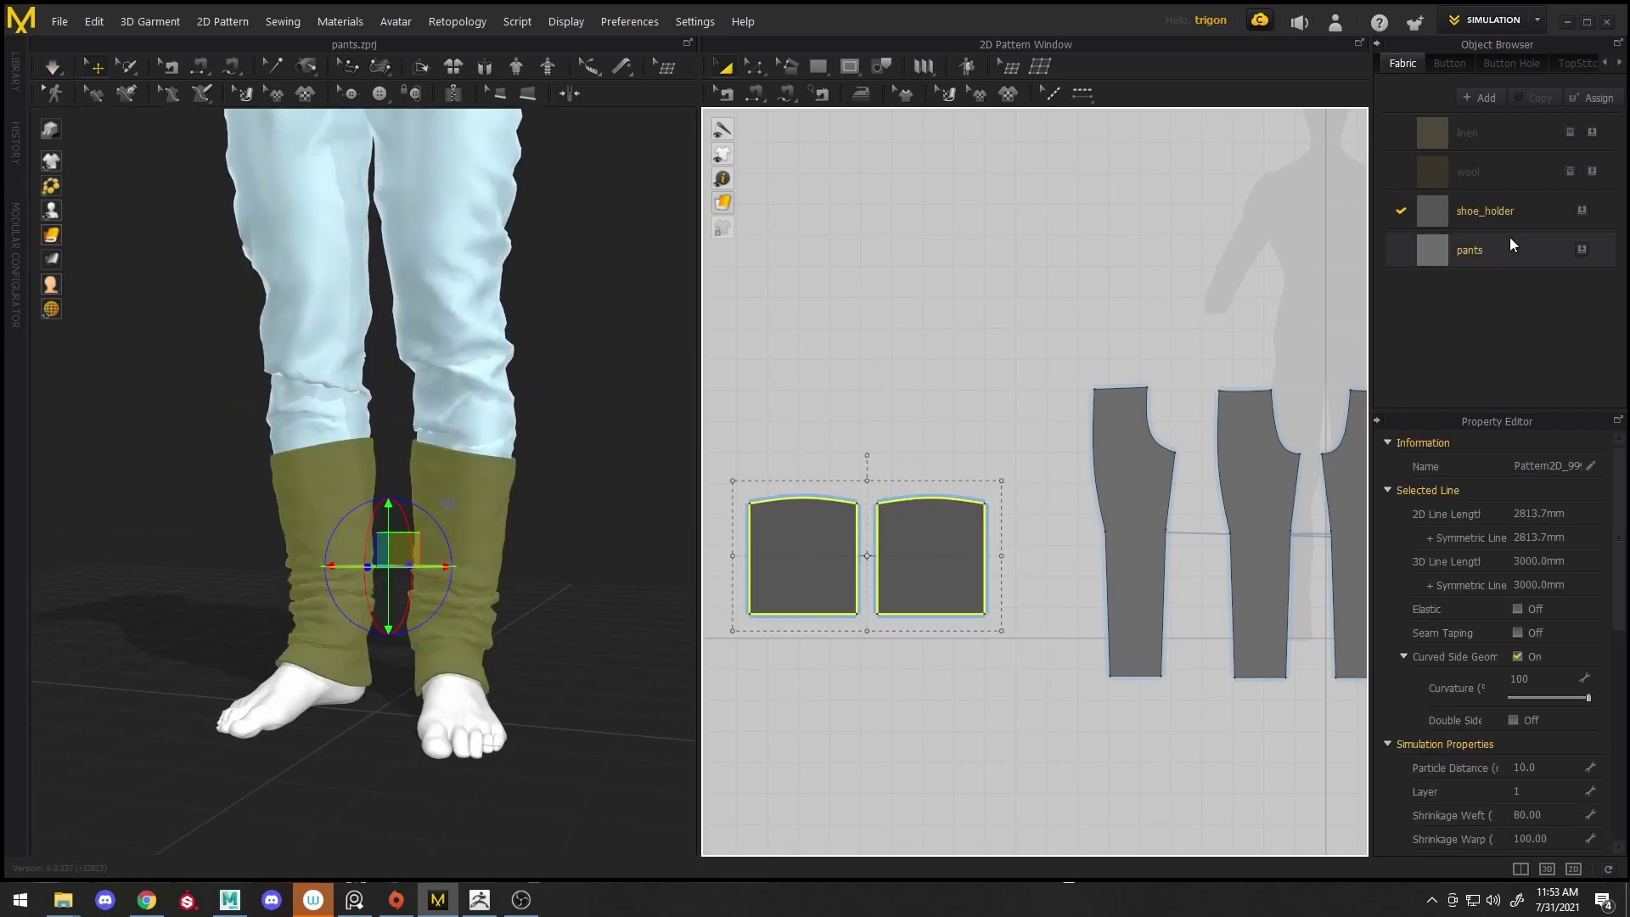
{"action": "left_click", "coordinate": [1500, 214]}
{"action": "left_click", "coordinate": [355, 517]}
{"action": "right_click_drag", "start_coordinate": [382, 535], "coordinate": [527, 607]}
Continue simulating and pulling the cloth of both leg pieces to refine their drape
{"action": "left_click", "coordinate": [598, 472]}
{"action": "right_click_drag", "start_coordinate": [598, 471], "coordinate": [498, 460]}
{"action": "left_click_drag", "start_coordinate": [459, 467], "coordinate": [754, 205]}
{"action": "right_click_drag", "start_coordinate": [510, 412], "coordinate": [450, 497]}
{"action": "left_click", "coordinate": [598, 442]}
{"action": "key", "text": "space"}
{"action": "right_click", "coordinate": [589, 459]}
{"action": "left_click", "coordinate": [686, 133]}
{"action": "left_click", "coordinate": [385, 459]}
{"action": "key", "text": "space"}
{"action": "left_click", "coordinate": [374, 500]}
{"action": "left_click_drag", "start_coordinate": [241, 420], "coordinate": [103, 279]}
{"action": "right_click_drag", "start_coordinate": [419, 524], "coordinate": [405, 491]}
{"action": "left_click", "coordinate": [795, 516]}
{"action": "right_click", "coordinate": [798, 517]}
{"action": "left_click", "coordinate": [871, 397]}
Offset the top outline of the leg patterns outward by 25 mm with an internal line and unfilled corners
{"action": "key", "text": "z"}
{"action": "left_click", "coordinate": [924, 499]}
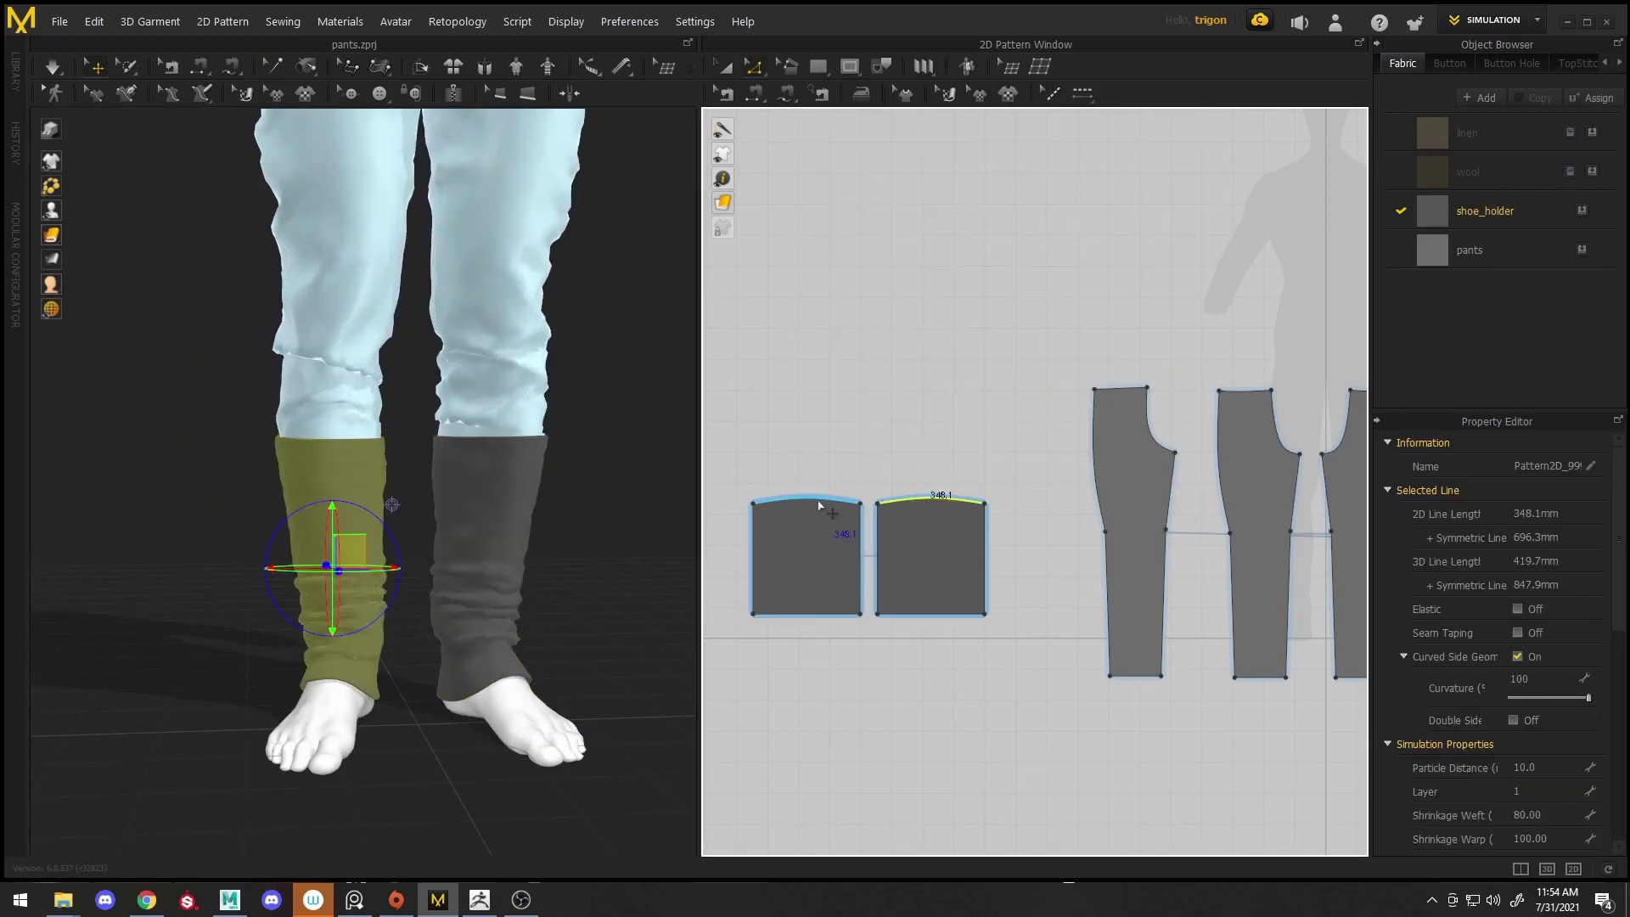
{"action": "right_click", "coordinate": [819, 503]}
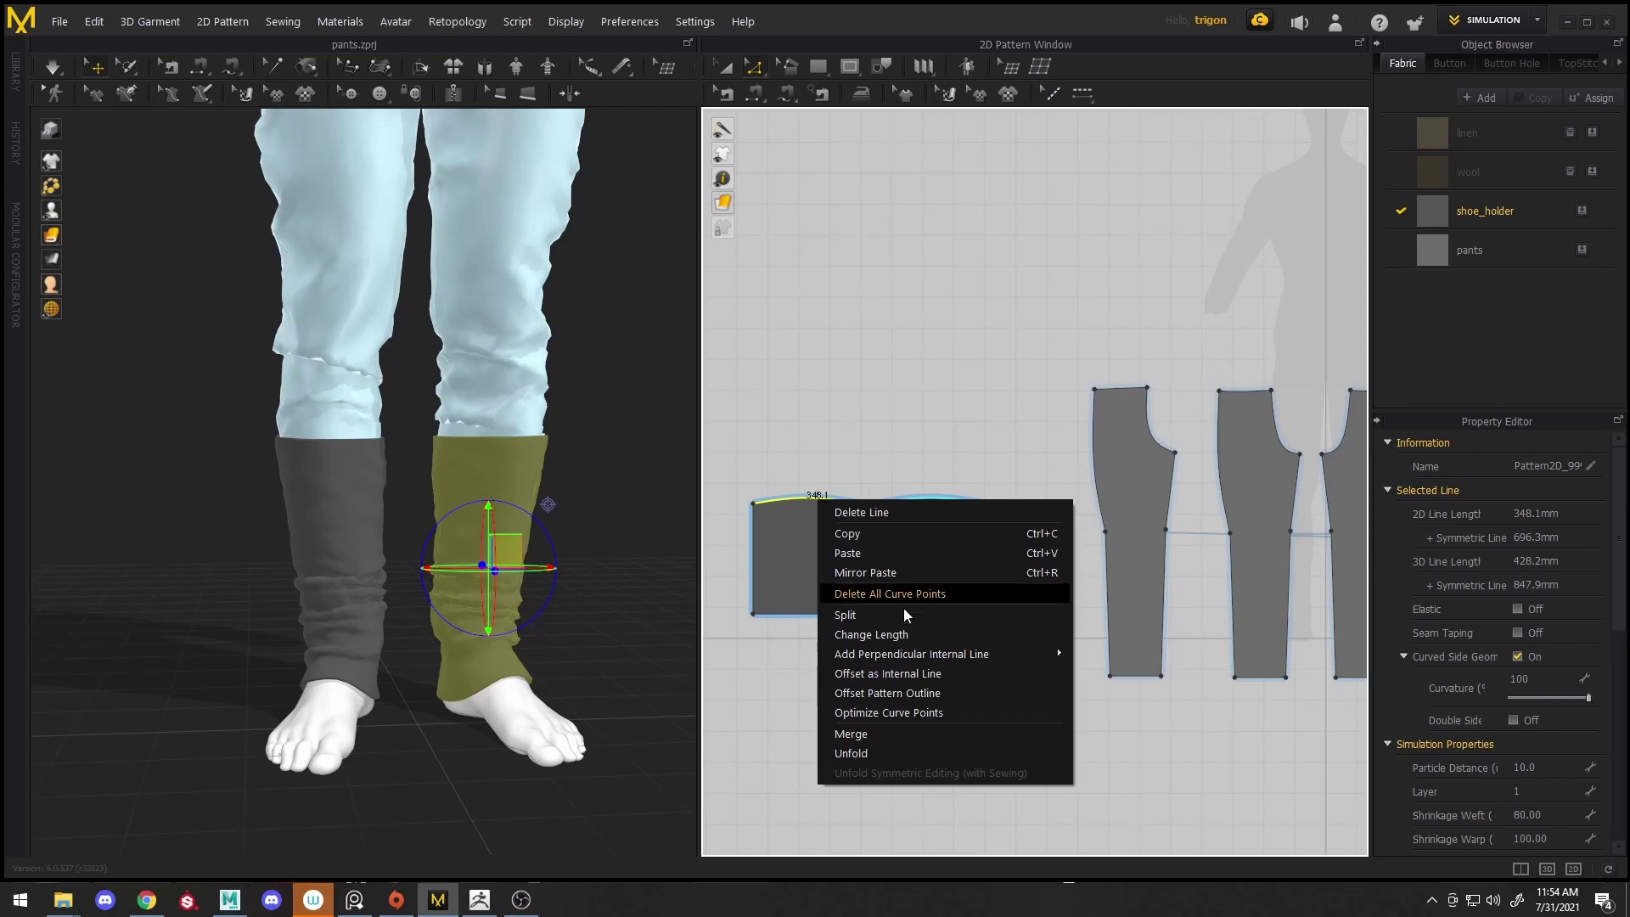
{"action": "left_click", "coordinate": [924, 693]}
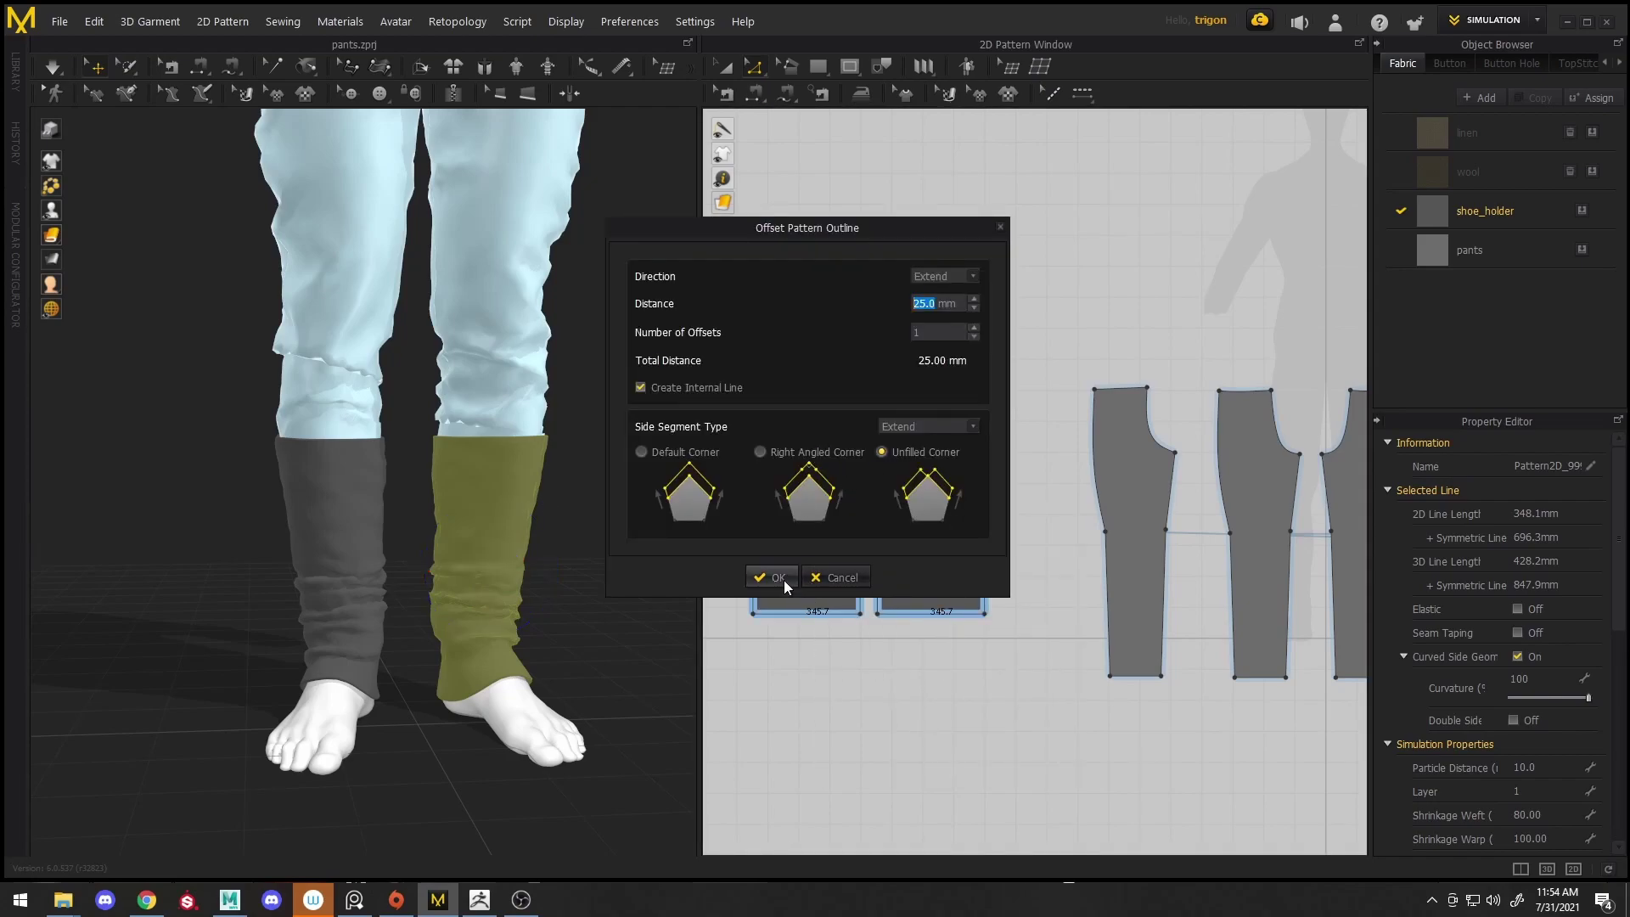
{"action": "left_click", "coordinate": [784, 581]}
Cut and sew the leg patterns along the curved internal line and simulate the separated top bands
{"action": "right_click", "coordinate": [909, 501]}
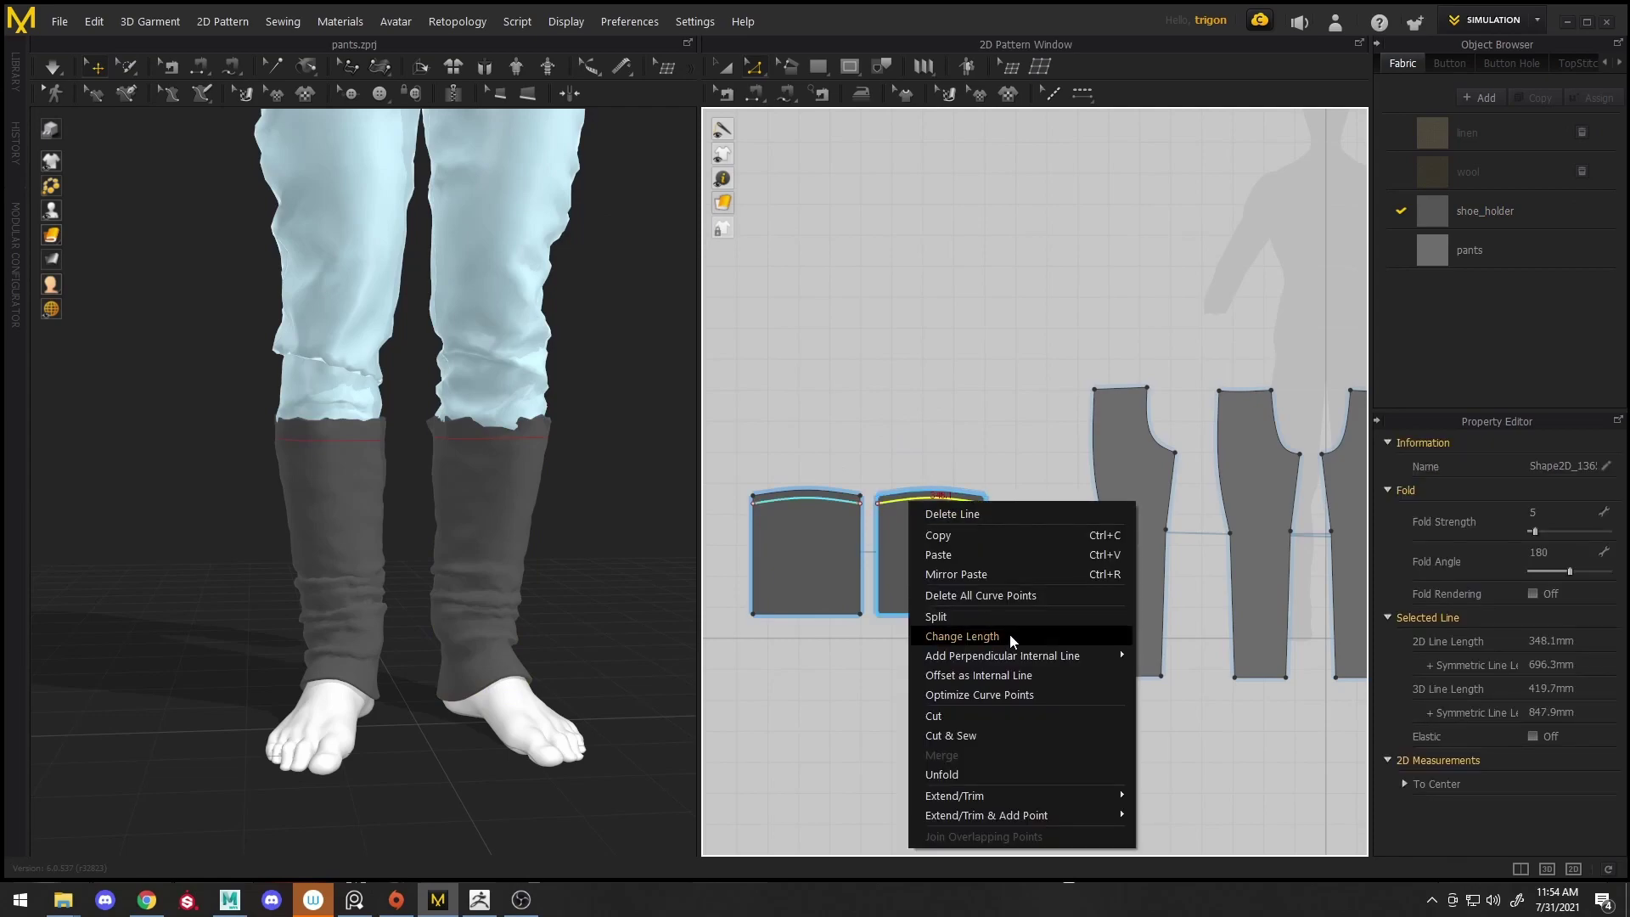
{"action": "left_click", "coordinate": [975, 733]}
{"action": "scroll", "coordinate": [927, 517], "scroll_direction": "up", "scroll_amount": 3}
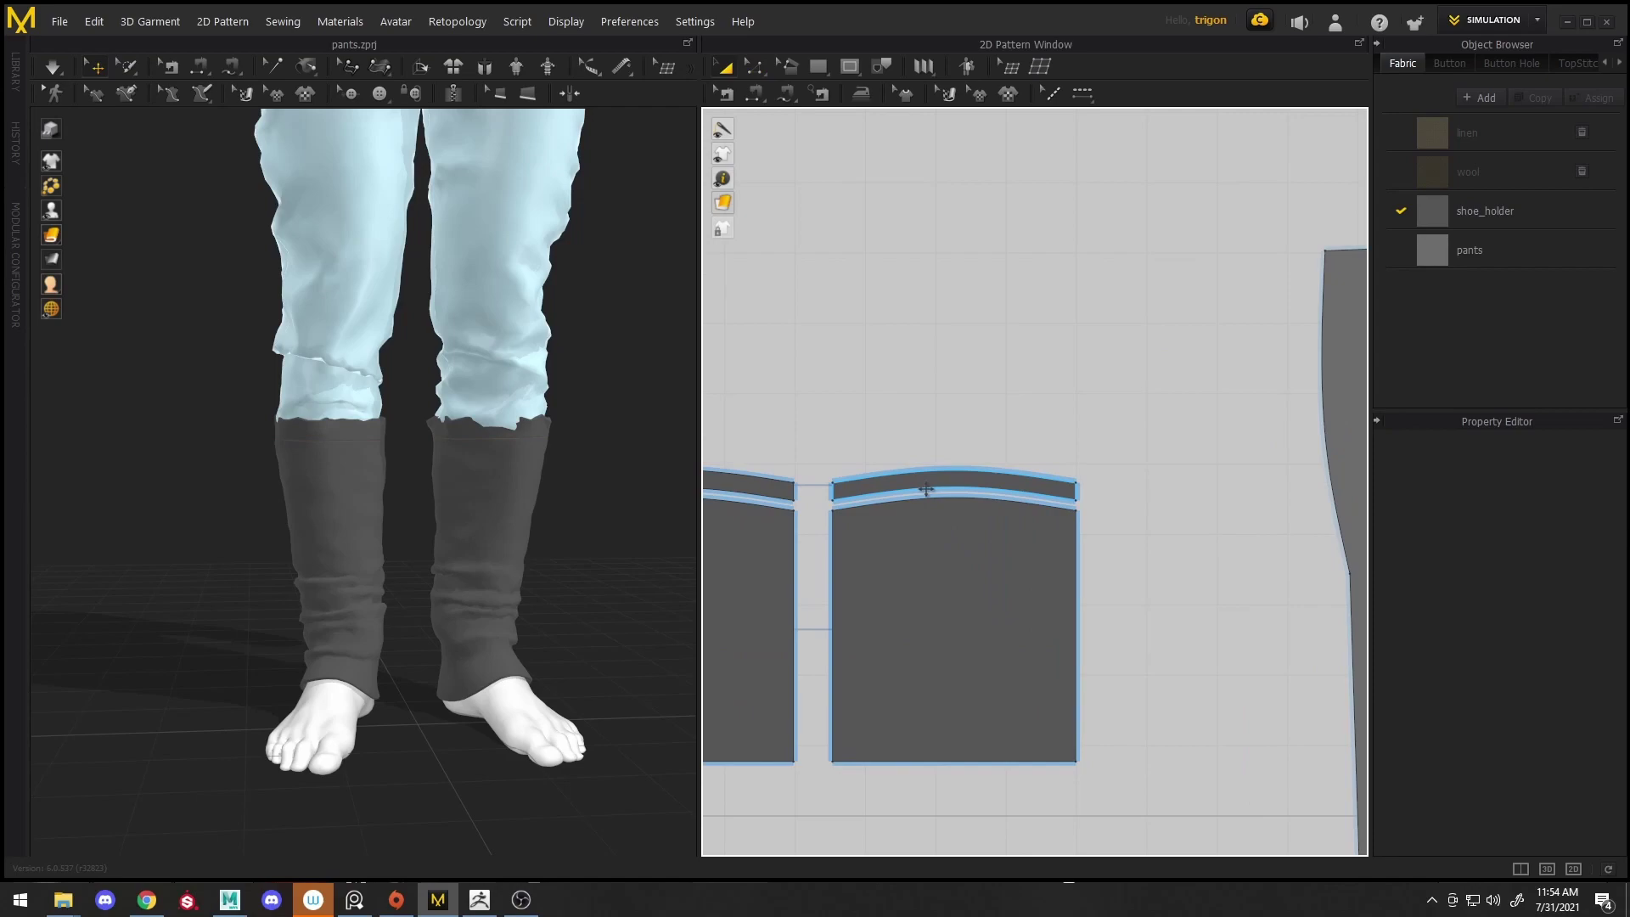
{"action": "left_click", "coordinate": [926, 490]}
{"action": "key", "text": "space"}
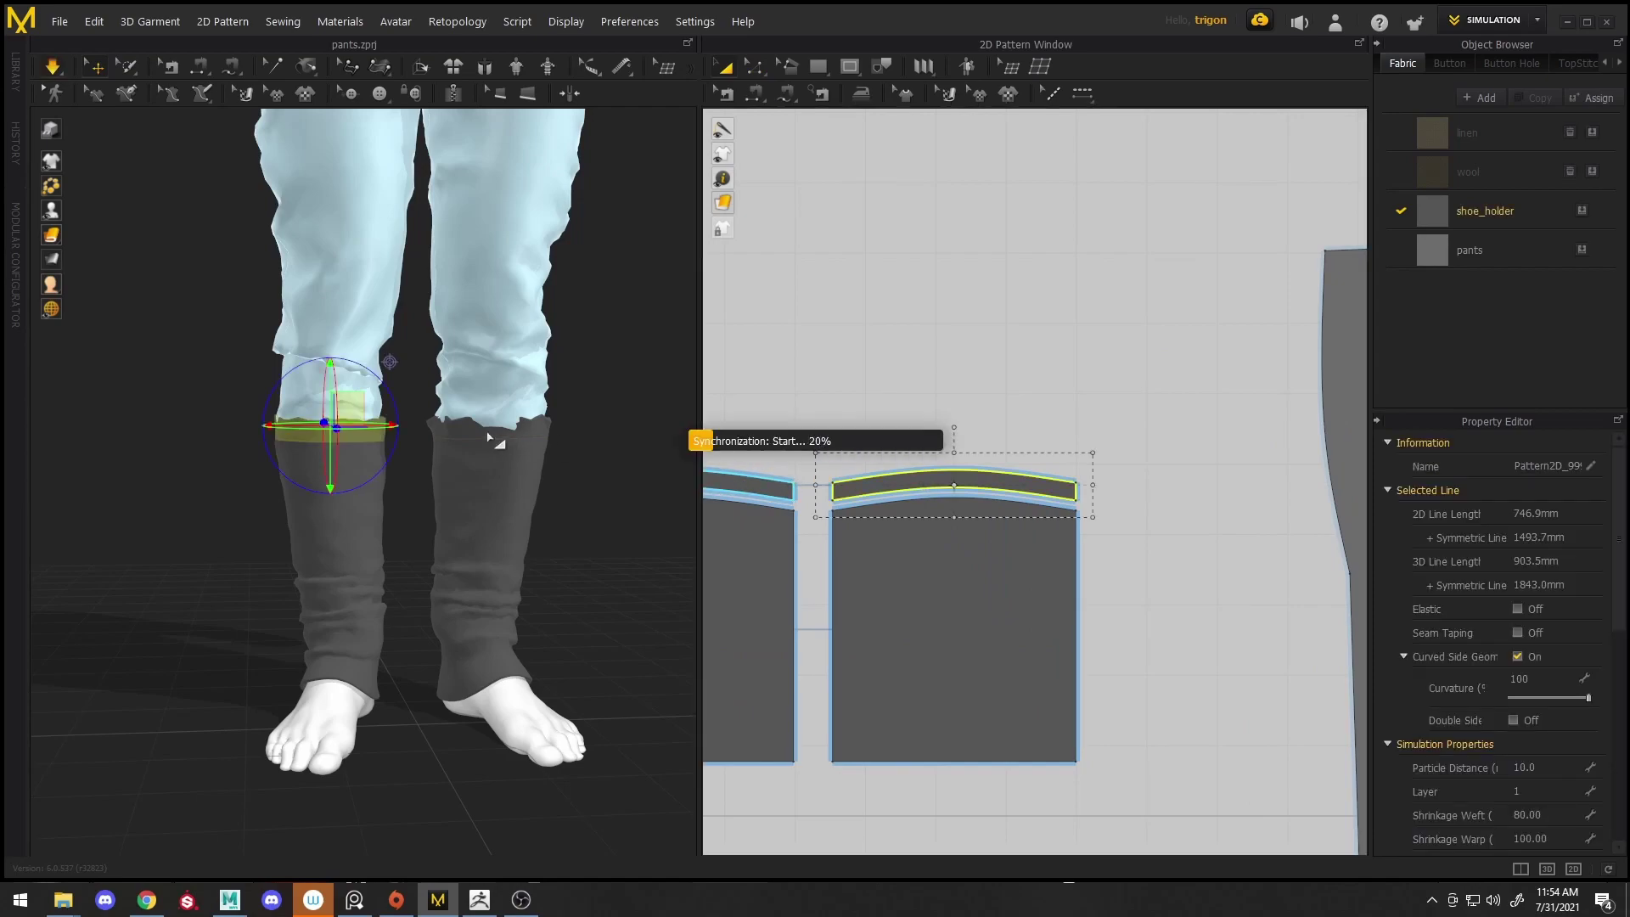
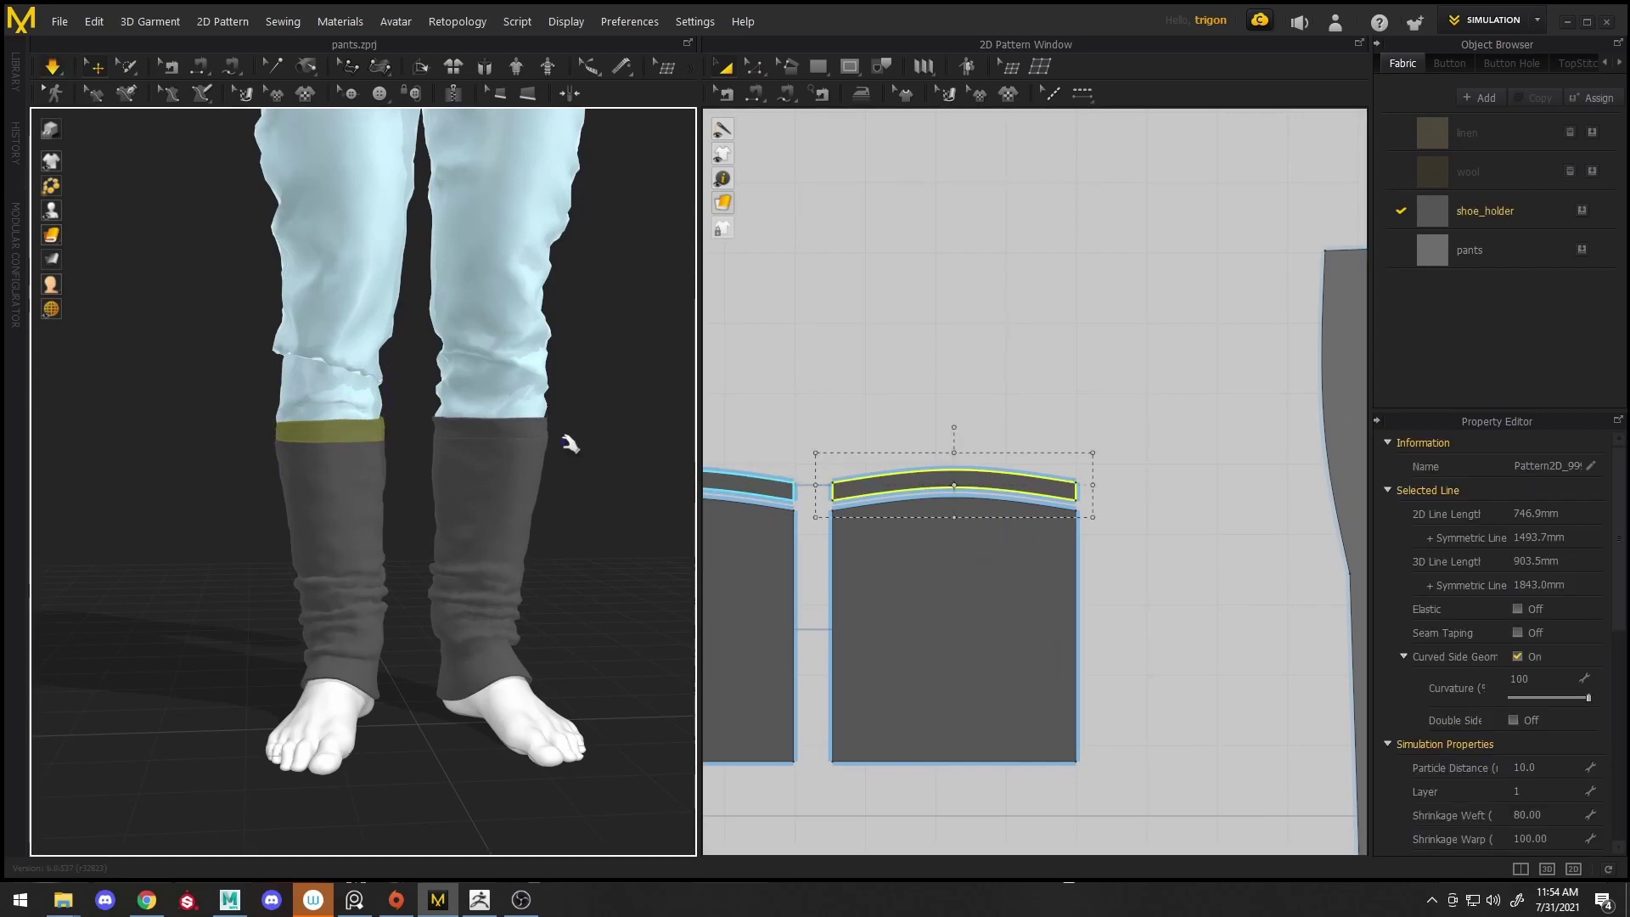
Select both top bands and freeze them
{"action": "left_click", "coordinate": [747, 481], "text": "shift"}
{"action": "right_click", "coordinate": [747, 480]}
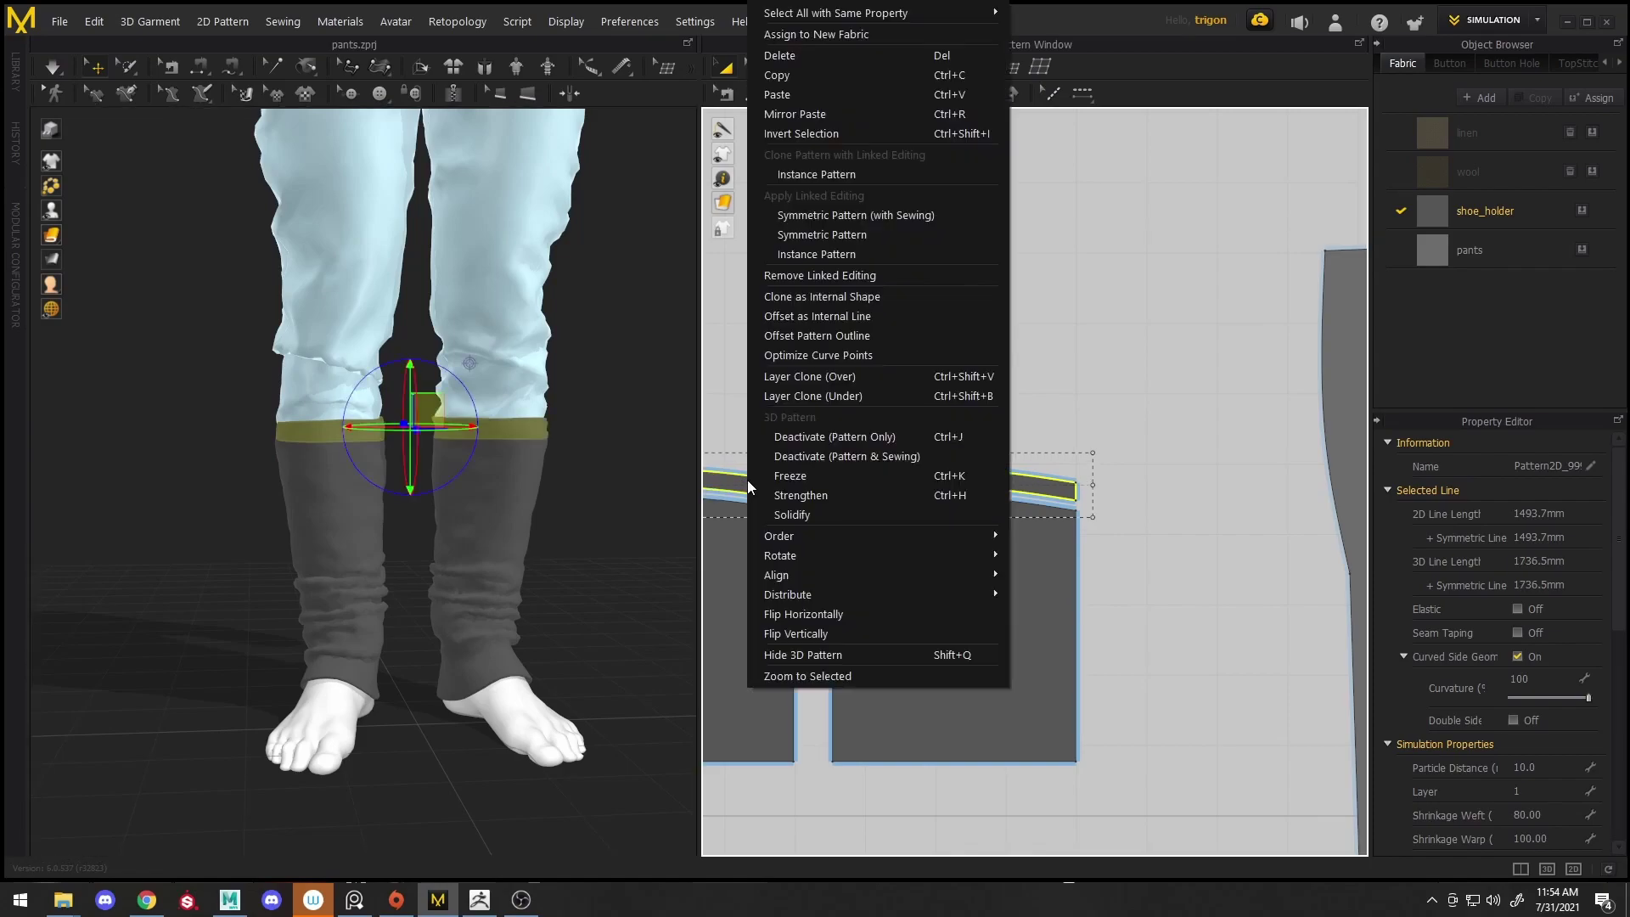
{"action": "left_click", "coordinate": [808, 486]}
{"action": "left_click", "coordinate": [570, 498]}
Pull the lower part of the leg piece downward during simulation to adjust its folds beneath the frozen band
{"action": "right_click_drag", "start_coordinate": [545, 496], "coordinate": [320, 675]}
{"action": "left_click", "coordinate": [316, 673]}
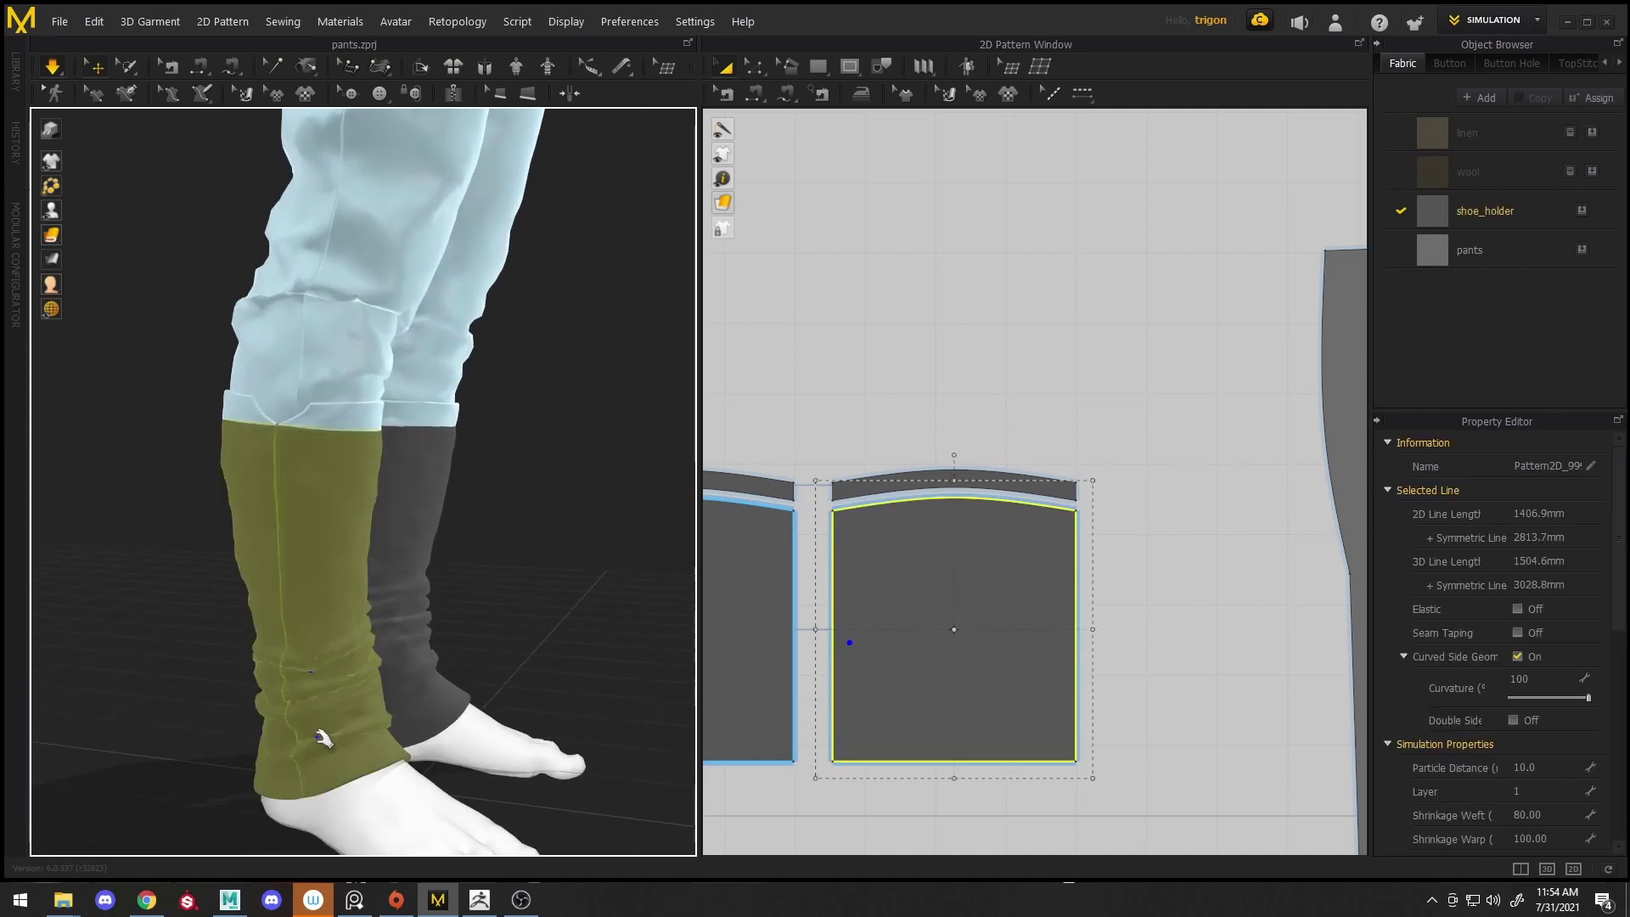
{"action": "left_click", "coordinate": [507, 633]}
{"action": "right_click_drag", "start_coordinate": [532, 623], "coordinate": [473, 575]}
Apply the Leather_Lambskin physical property preset to the shoe_holder fabric and simulate the garment
{"action": "left_click", "coordinate": [1477, 214]}
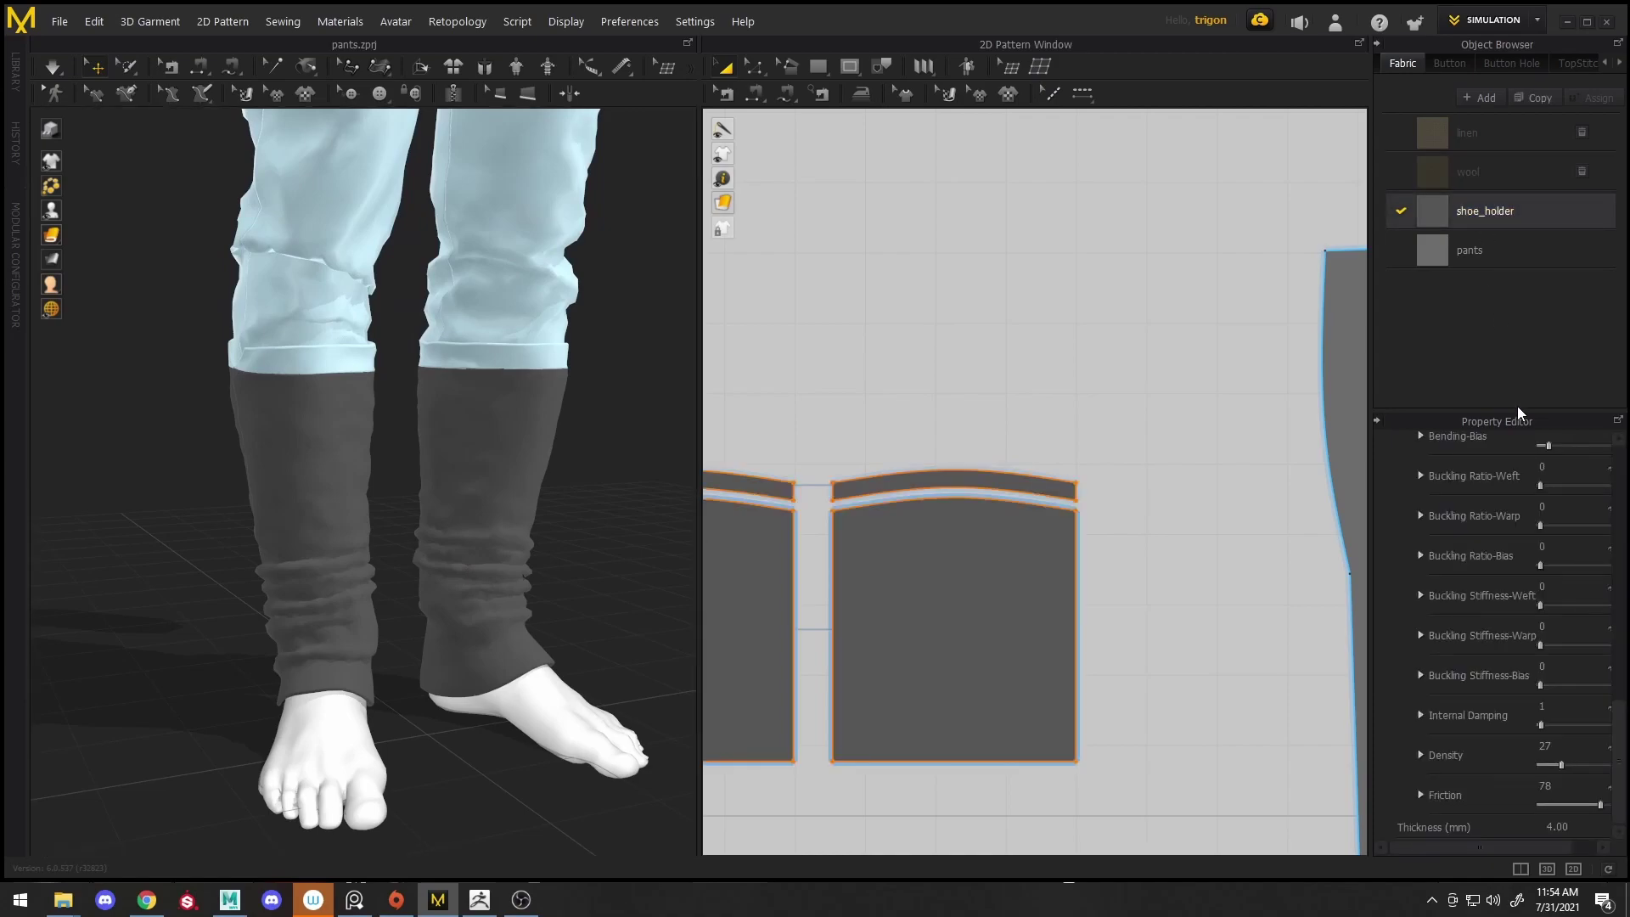
{"action": "scroll", "coordinate": [1567, 612], "scroll_direction": "up", "scroll_amount": 7}
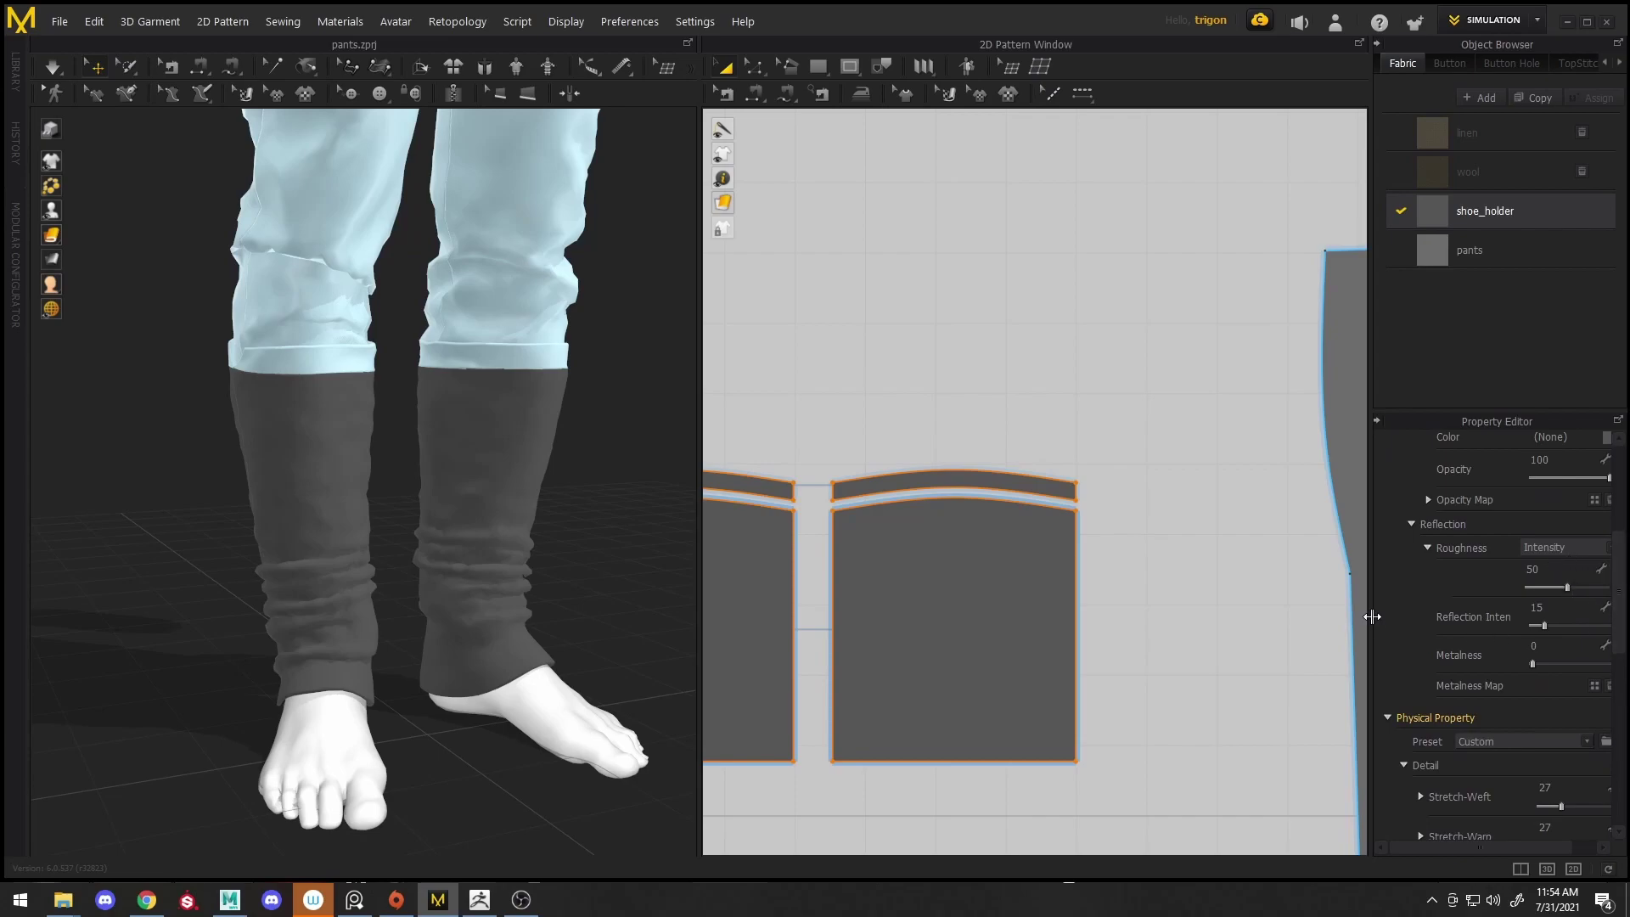
{"action": "left_click_drag", "start_coordinate": [1369, 617], "coordinate": [1315, 617]}
{"action": "scroll", "coordinate": [1534, 691], "scroll_direction": "down", "scroll_amount": 2}
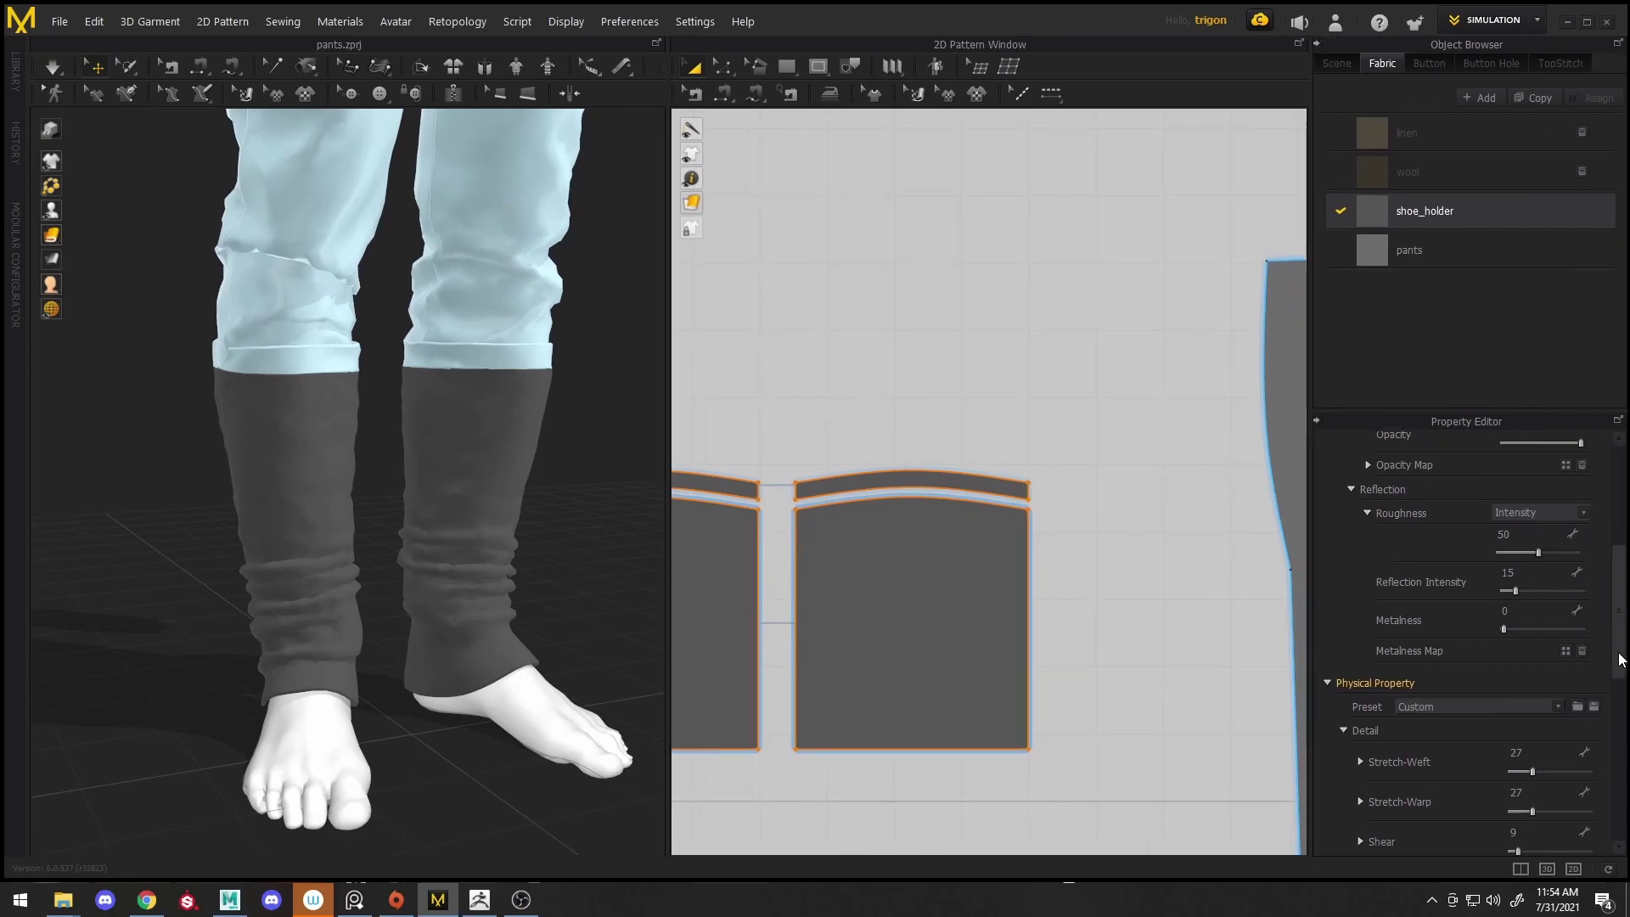
{"action": "left_click", "coordinate": [1558, 674]}
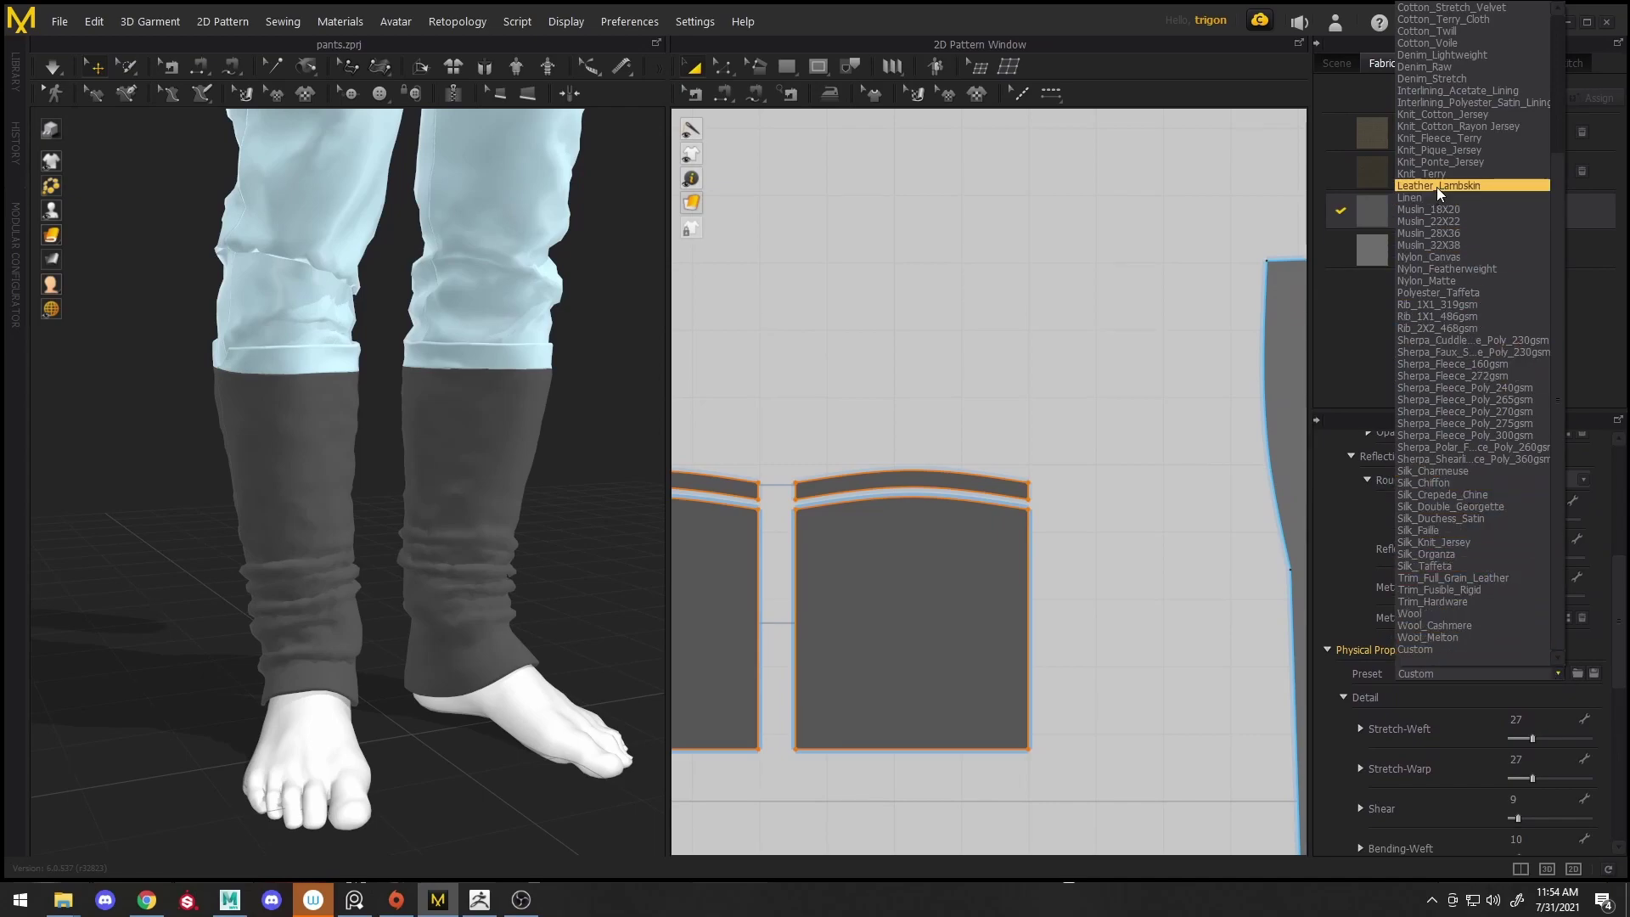
{"action": "scroll", "coordinate": [1458, 201], "scroll_direction": "up", "scroll_amount": 2}
{"action": "left_click", "coordinate": [1451, 269]}
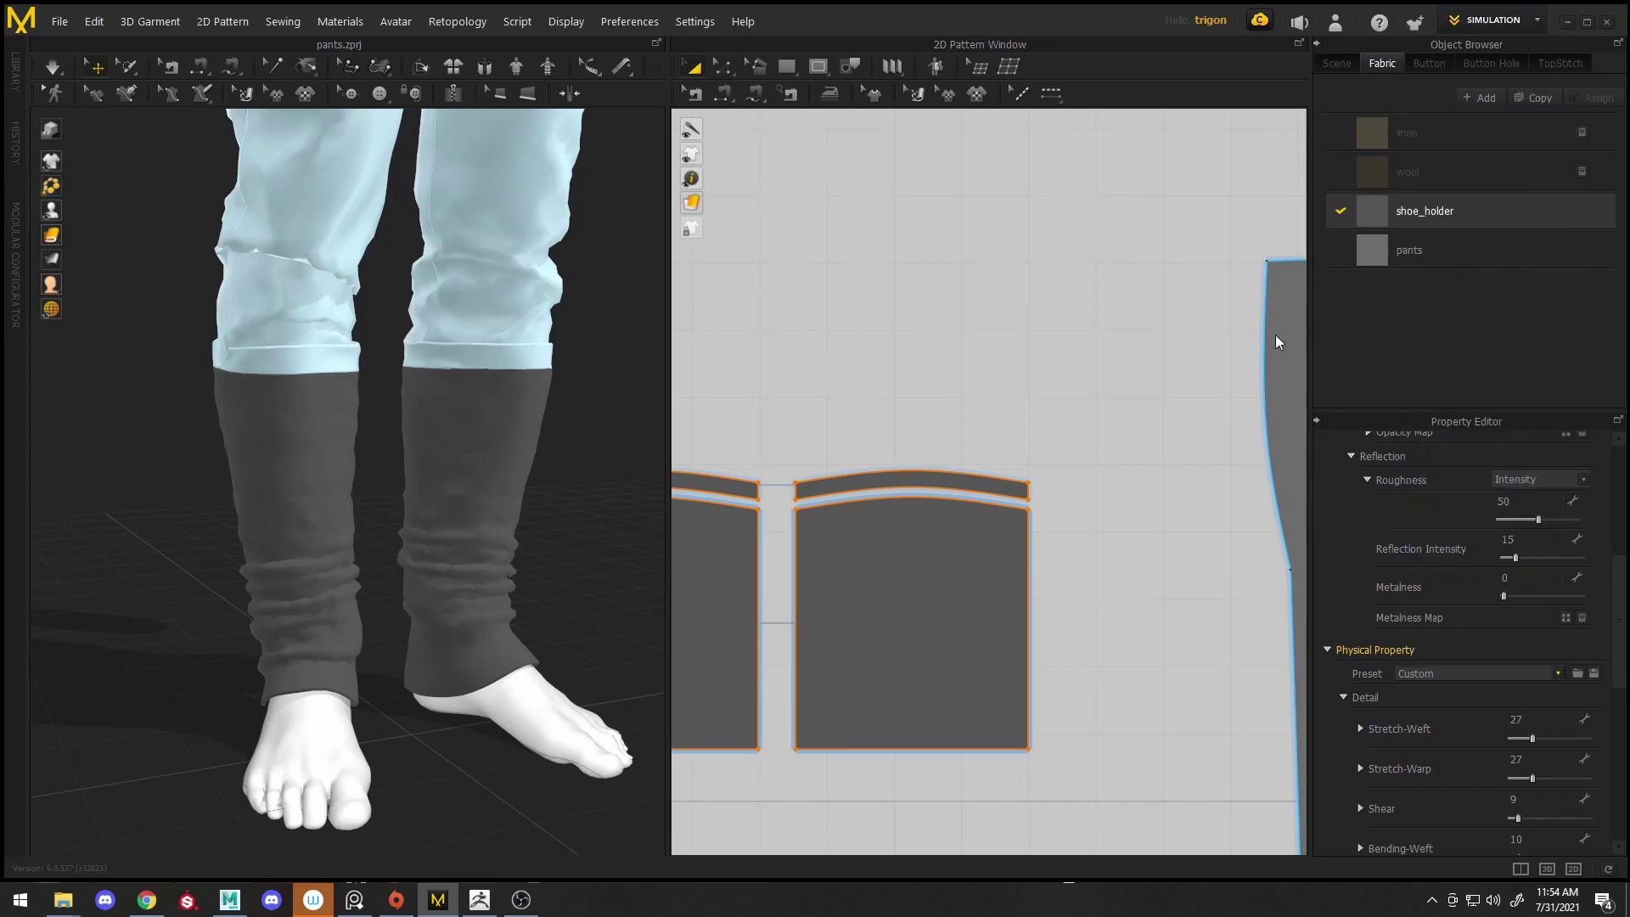
{"action": "left_click", "coordinate": [619, 445]}
Rename the shoe_holder fabric as BOOTS and apply the Linen physical property preset to it
{"action": "double_click", "coordinate": [1459, 209]}
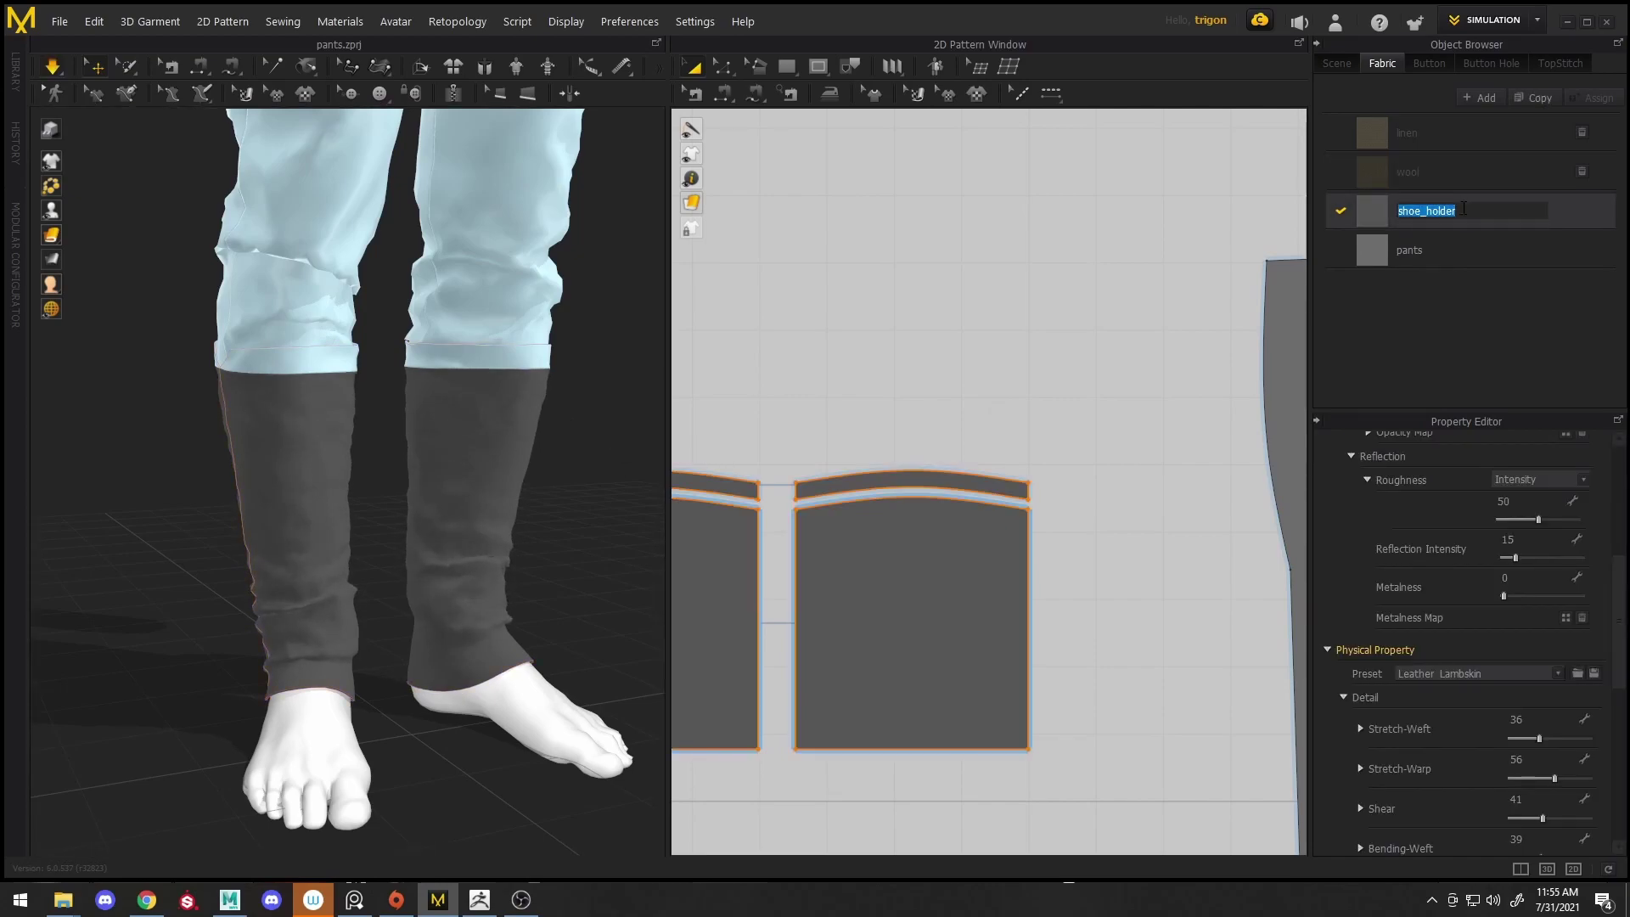
{"action": "left_click", "coordinate": [1556, 678]}
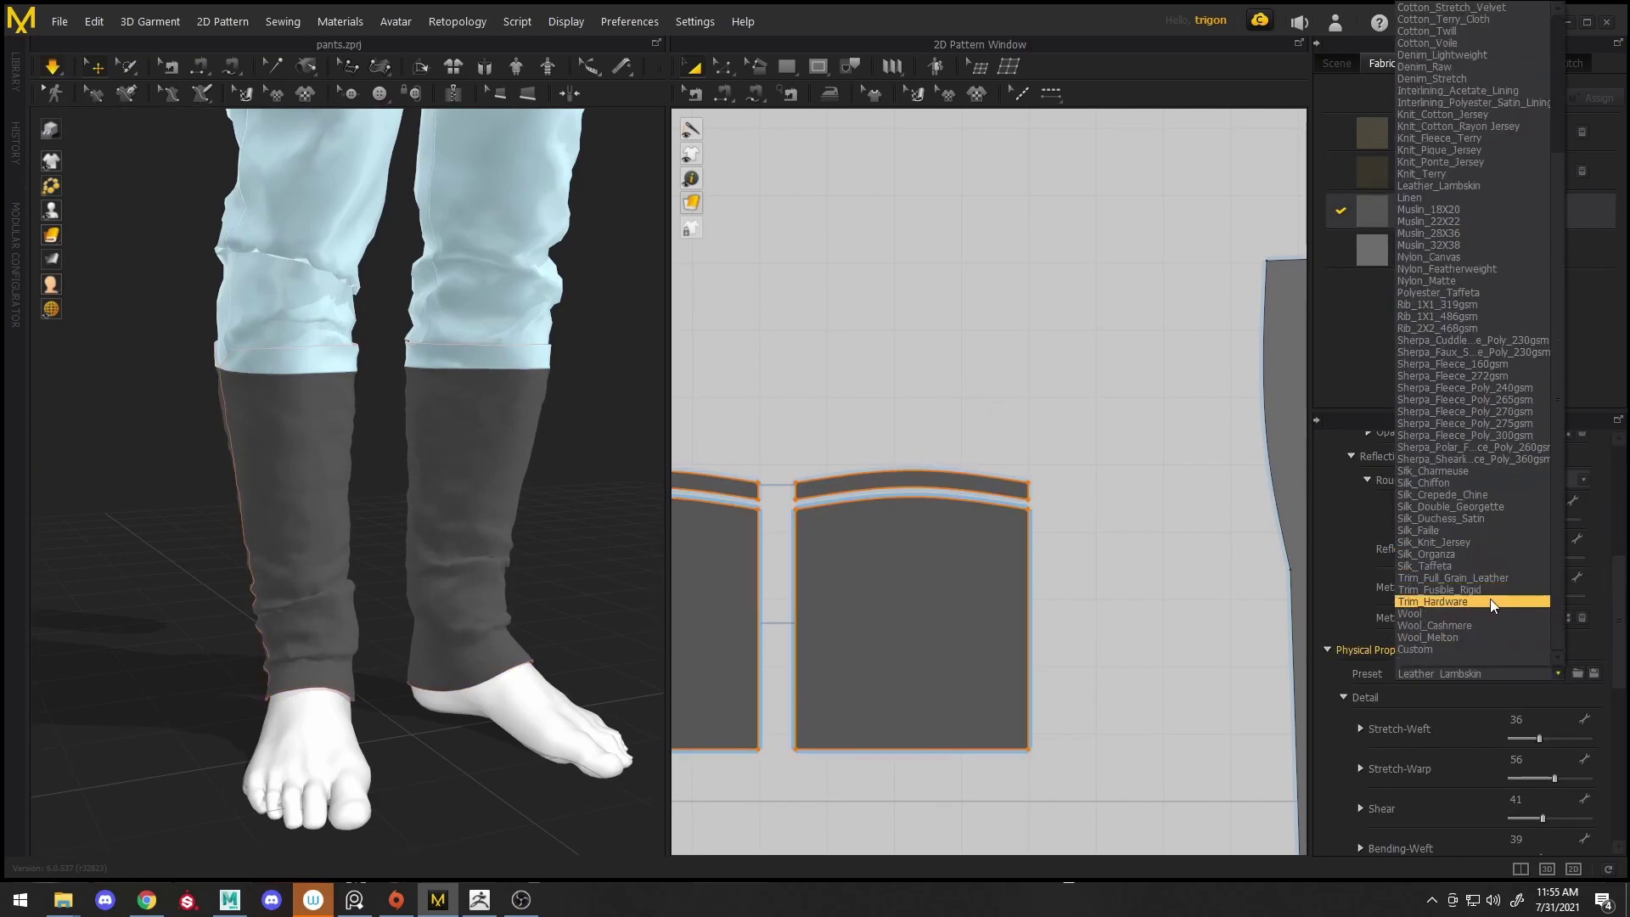
{"action": "scroll", "coordinate": [1468, 365], "scroll_direction": "up", "scroll_amount": 5}
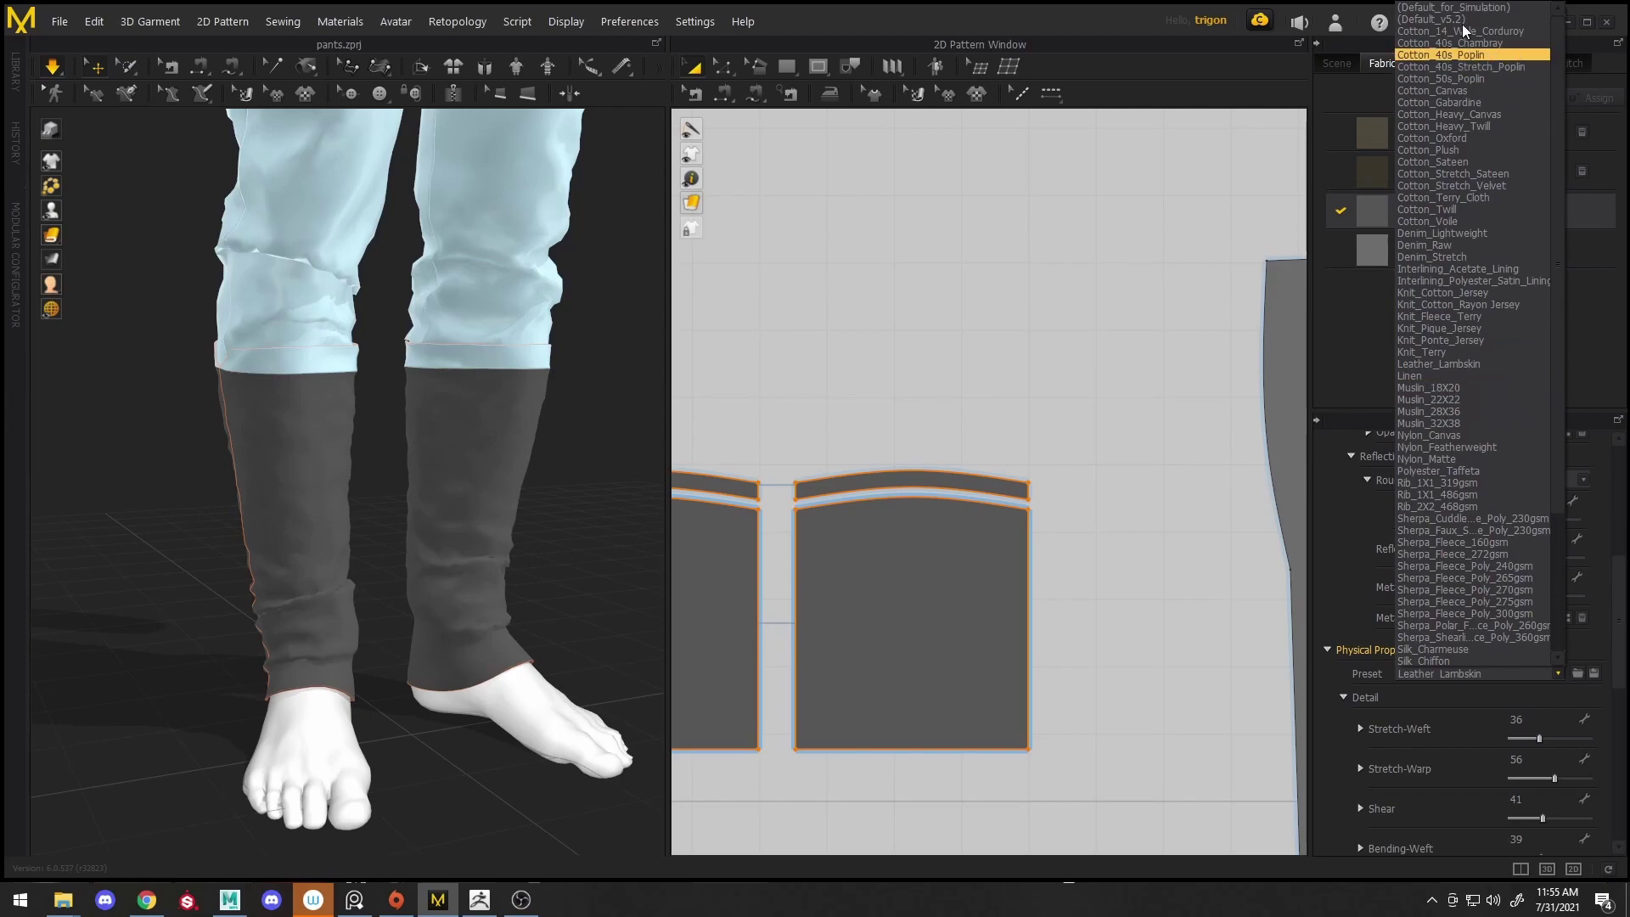
{"action": "scroll", "coordinate": [1463, 421], "scroll_direction": "down", "scroll_amount": 5}
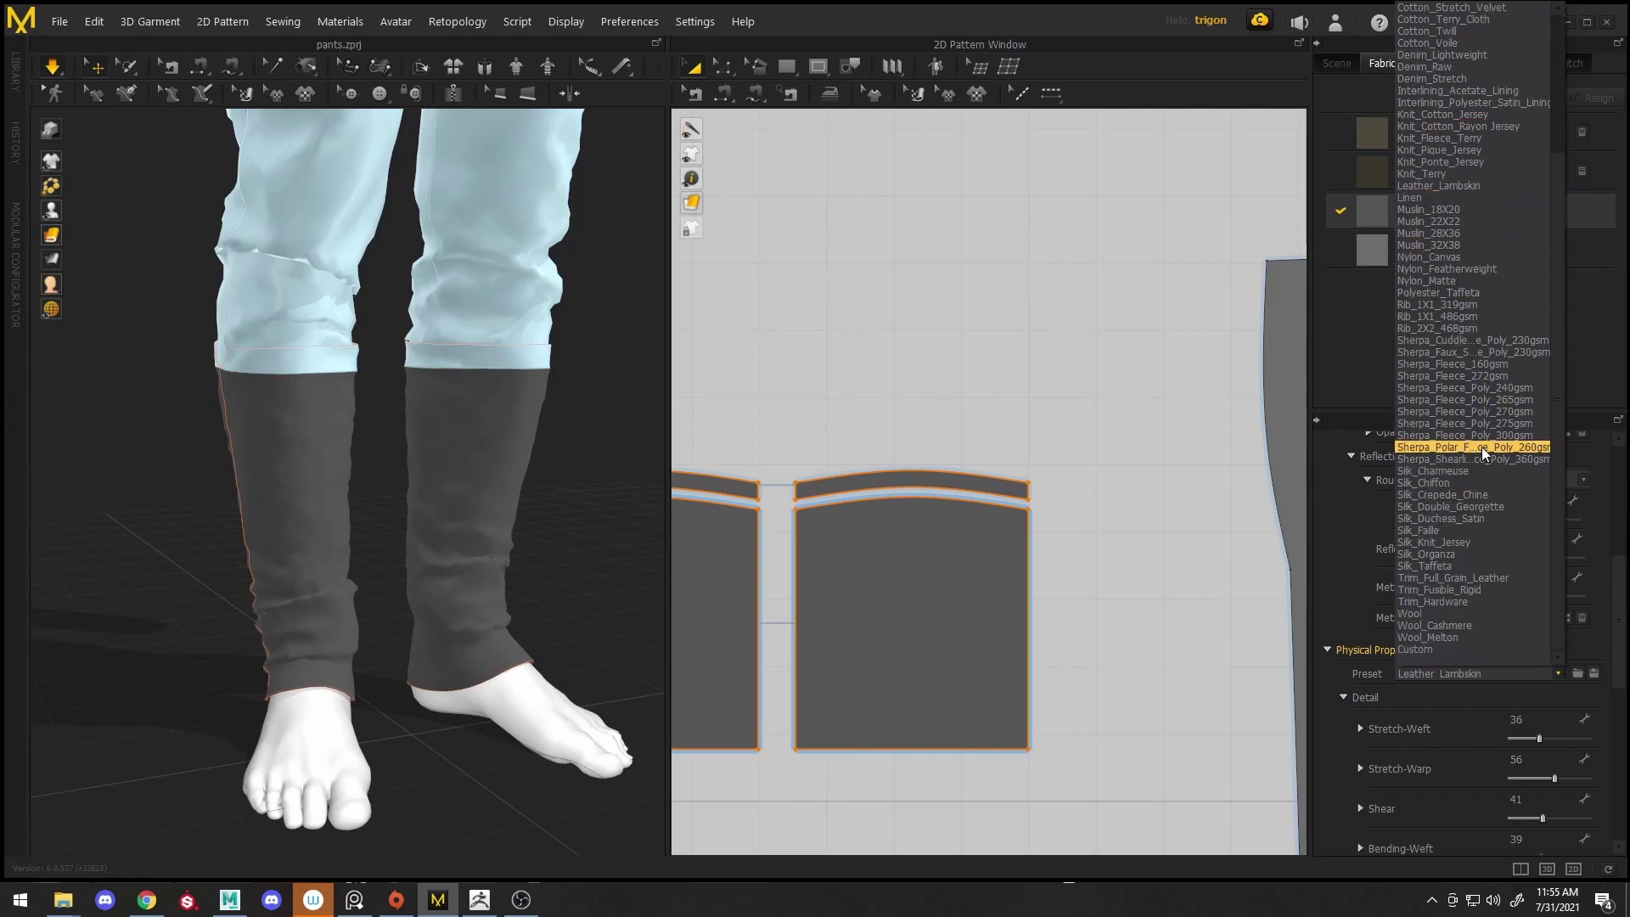
{"action": "left_click", "coordinate": [1447, 188]}
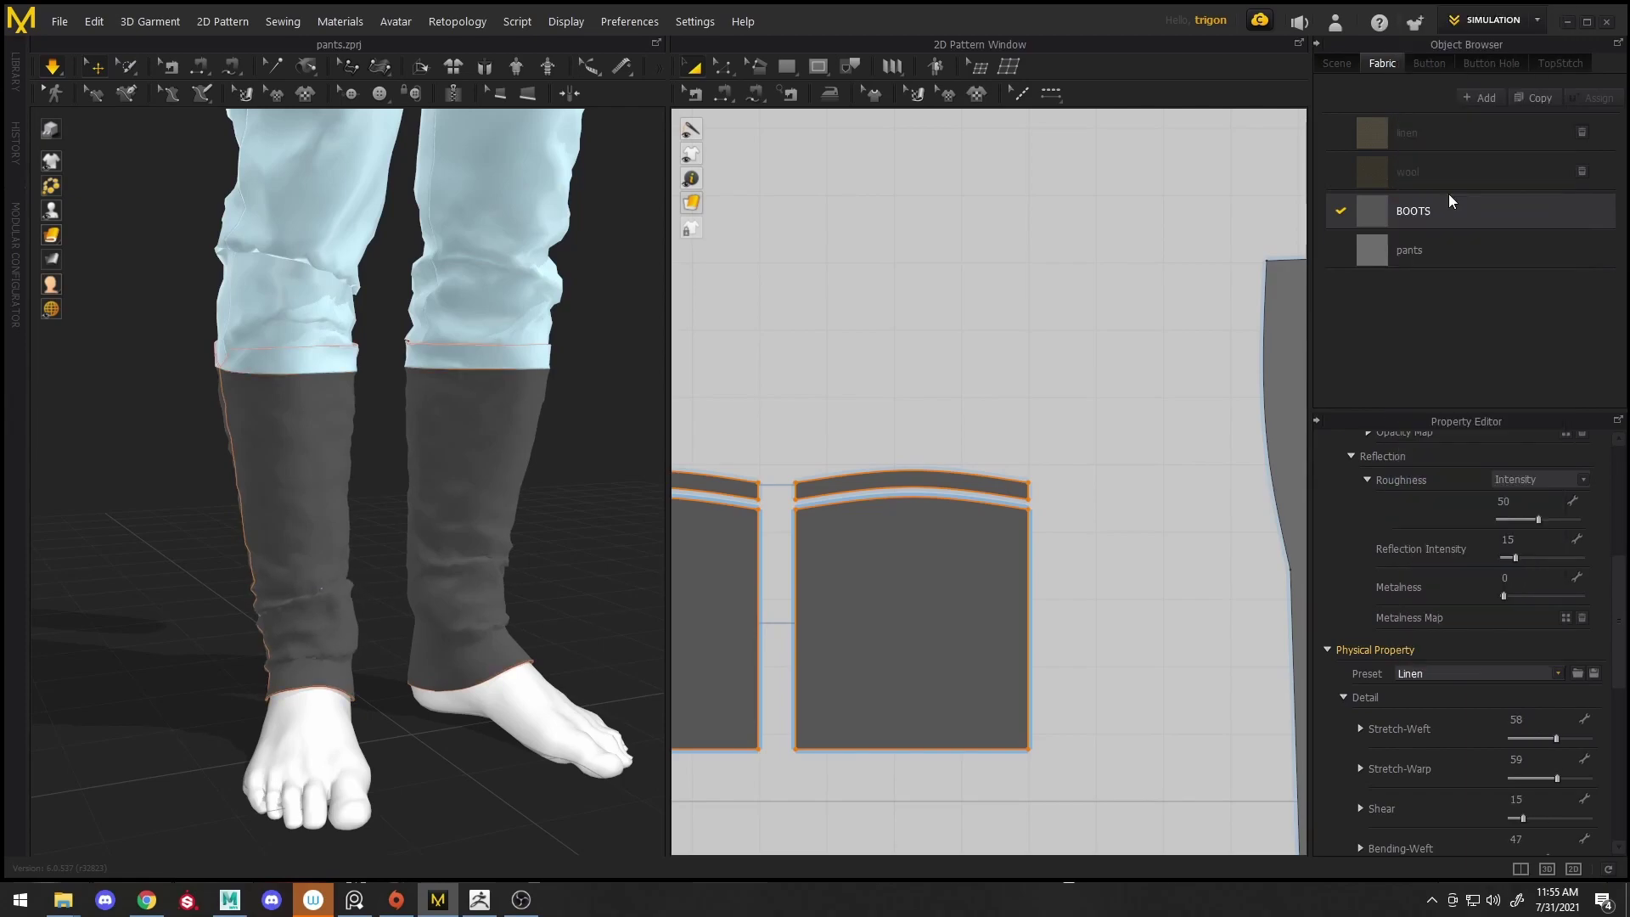
Pull the lower leg cloth outward during simulation to reshape its folds, and stop the simulation
{"action": "left_click_drag", "start_coordinate": [501, 539], "coordinate": [600, 567]}
{"action": "right_click_drag", "start_coordinate": [442, 586], "coordinate": [561, 598]}
{"action": "left_click_drag", "start_coordinate": [535, 630], "coordinate": [628, 639]}
{"action": "key", "text": "space"}
Select all the trouser patterns and delete them, keeping only the boot patterns
{"action": "left_click", "coordinate": [965, 437]}
{"action": "scroll", "coordinate": [962, 424], "scroll_direction": "down", "scroll_amount": 5}
{"action": "left_click", "coordinate": [1077, 480]}
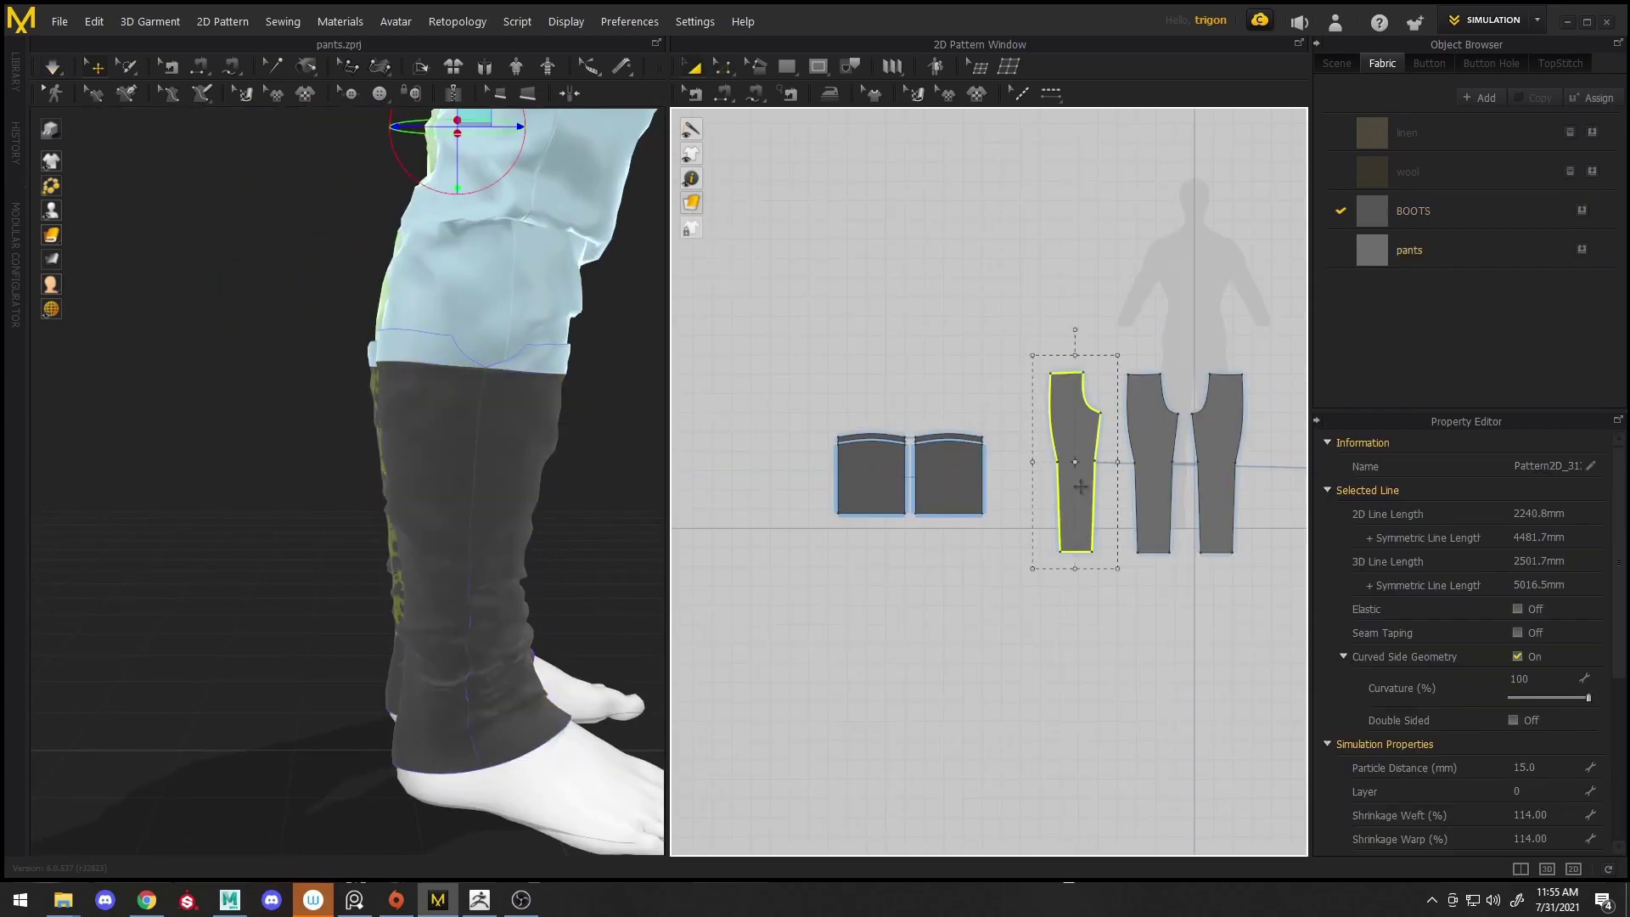
{"action": "left_click", "coordinate": [1157, 483], "text": "shift"}
{"action": "left_click", "coordinate": [1223, 483], "text": "shift"}
{"action": "middle_click_drag", "start_coordinate": [1266, 506], "coordinate": [1130, 484]}
{"action": "left_click", "coordinate": [1188, 473], "text": "shift"}
{"action": "key", "text": "Delete"}
Simulate the boots while tugging the cloth around the ankle to adjust its folds
{"action": "right_click_drag", "start_coordinate": [550, 544], "coordinate": [179, 535]}
{"action": "key", "text": "space"}
{"action": "left_click_drag", "start_coordinate": [400, 695], "coordinate": [351, 711]}
{"action": "key", "text": "space"}
Set the Shrinkage Weft of the main boot panels to 90 and simulate the garment
{"action": "scroll", "coordinate": [777, 488], "scroll_direction": "up", "scroll_amount": 4}
{"action": "left_click", "coordinate": [840, 454], "text": "shift"}
{"action": "left_click", "coordinate": [1541, 811]}
{"action": "type", "text": "90"}
{"action": "key", "text": "Return"}
{"action": "key", "text": "space"}
{"action": "left_click", "coordinate": [416, 675]}
{"action": "right_click_drag", "start_coordinate": [408, 679], "coordinate": [823, 633]}
Recolour the BOOTS fabric dark brown and set its roughness to 36 and reflection intensity to 8
{"action": "left_click", "coordinate": [1445, 224]}
{"action": "mouse_move", "coordinate": [1617, 542]}
{"action": "left_mouse_down"}
{"action": "mouse_move", "coordinate": [1614, 666]}
{"action": "mouse_move", "coordinate": [1613, 560]}
{"action": "left_mouse_up"}
{"action": "left_click", "coordinate": [1583, 666]}
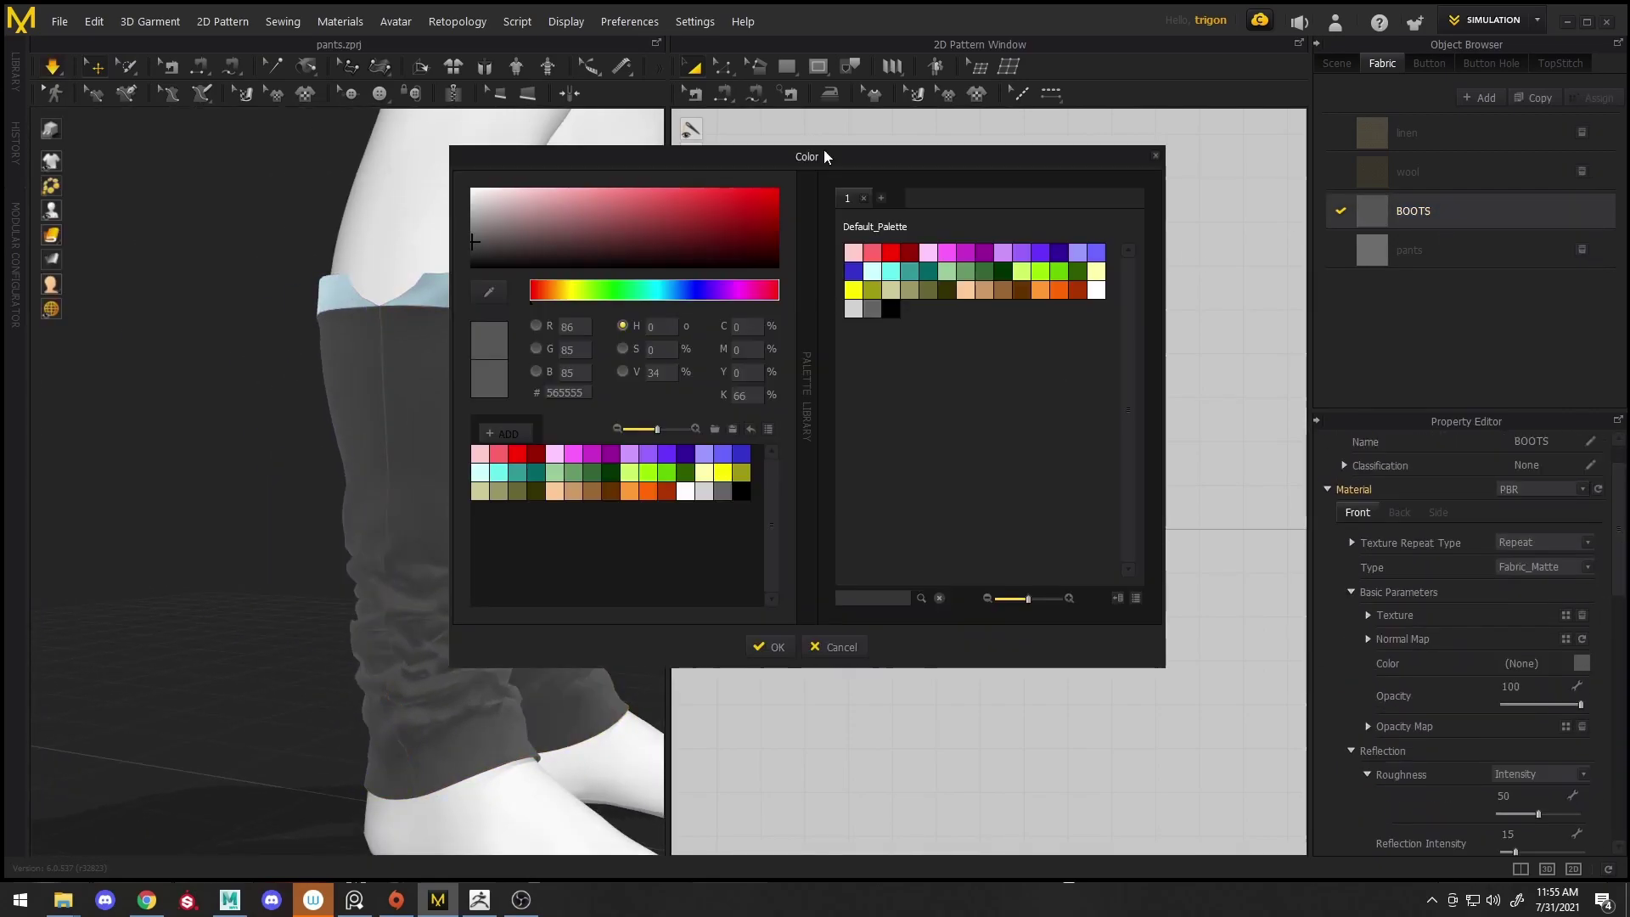
{"action": "left_click_drag", "start_coordinate": [813, 154], "coordinate": [1119, 154]}
{"action": "left_click", "coordinate": [855, 290]}
{"action": "mouse_move", "coordinate": [817, 259]}
{"action": "left_mouse_down"}
{"action": "mouse_move", "coordinate": [843, 240]}
{"action": "mouse_move", "coordinate": [827, 243]}
{"action": "left_mouse_up"}
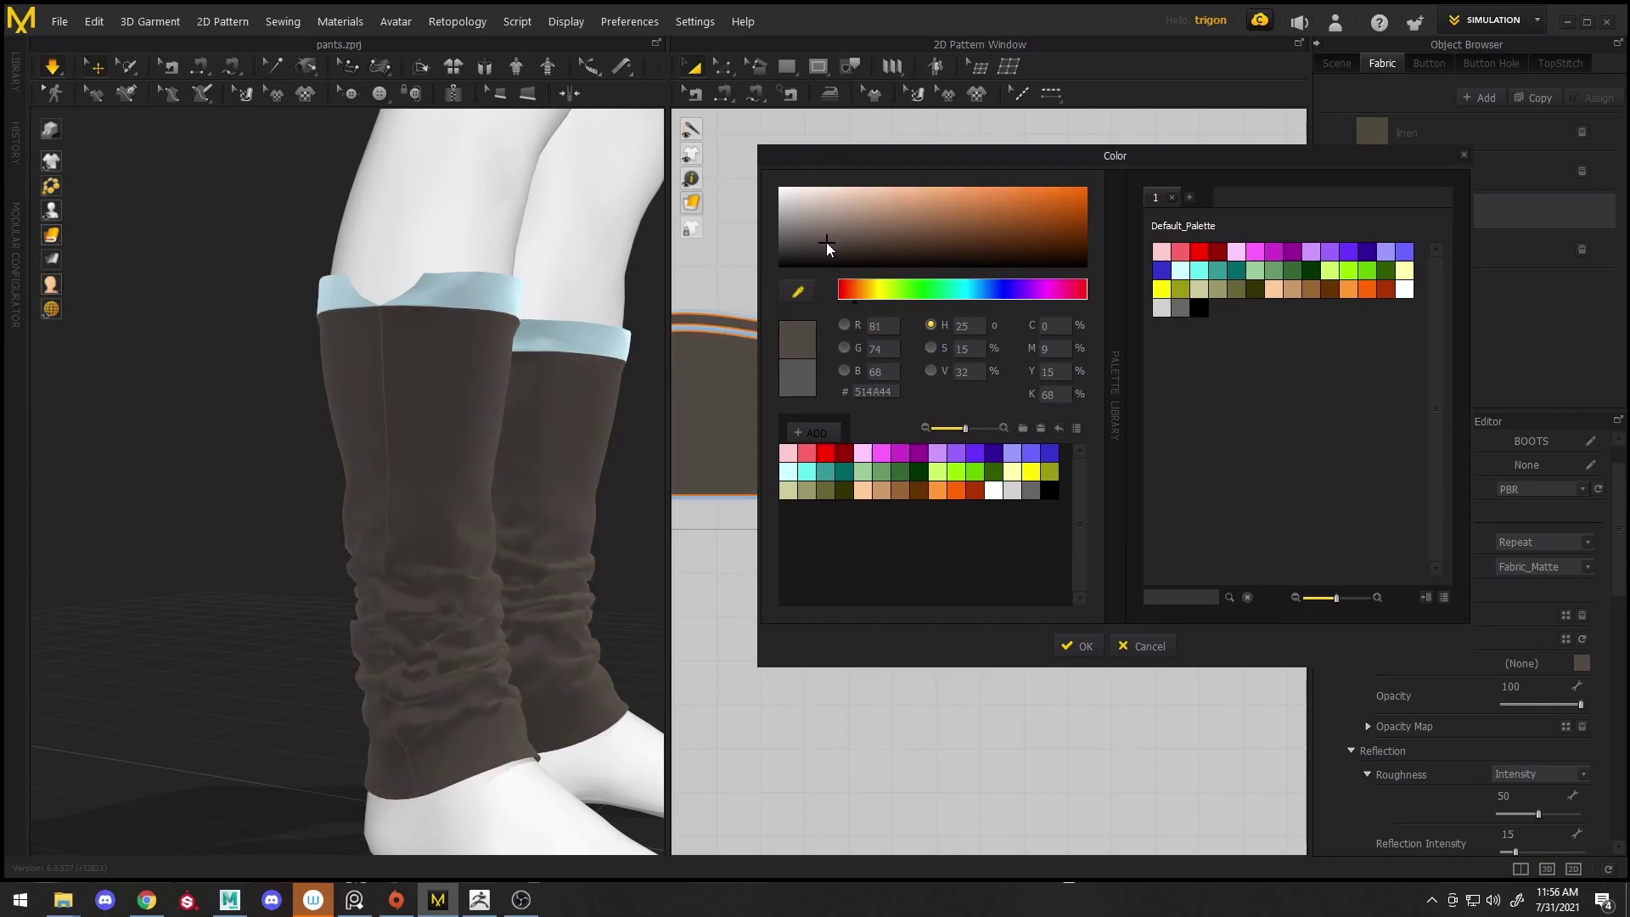
{"action": "left_click", "coordinate": [1076, 647]}
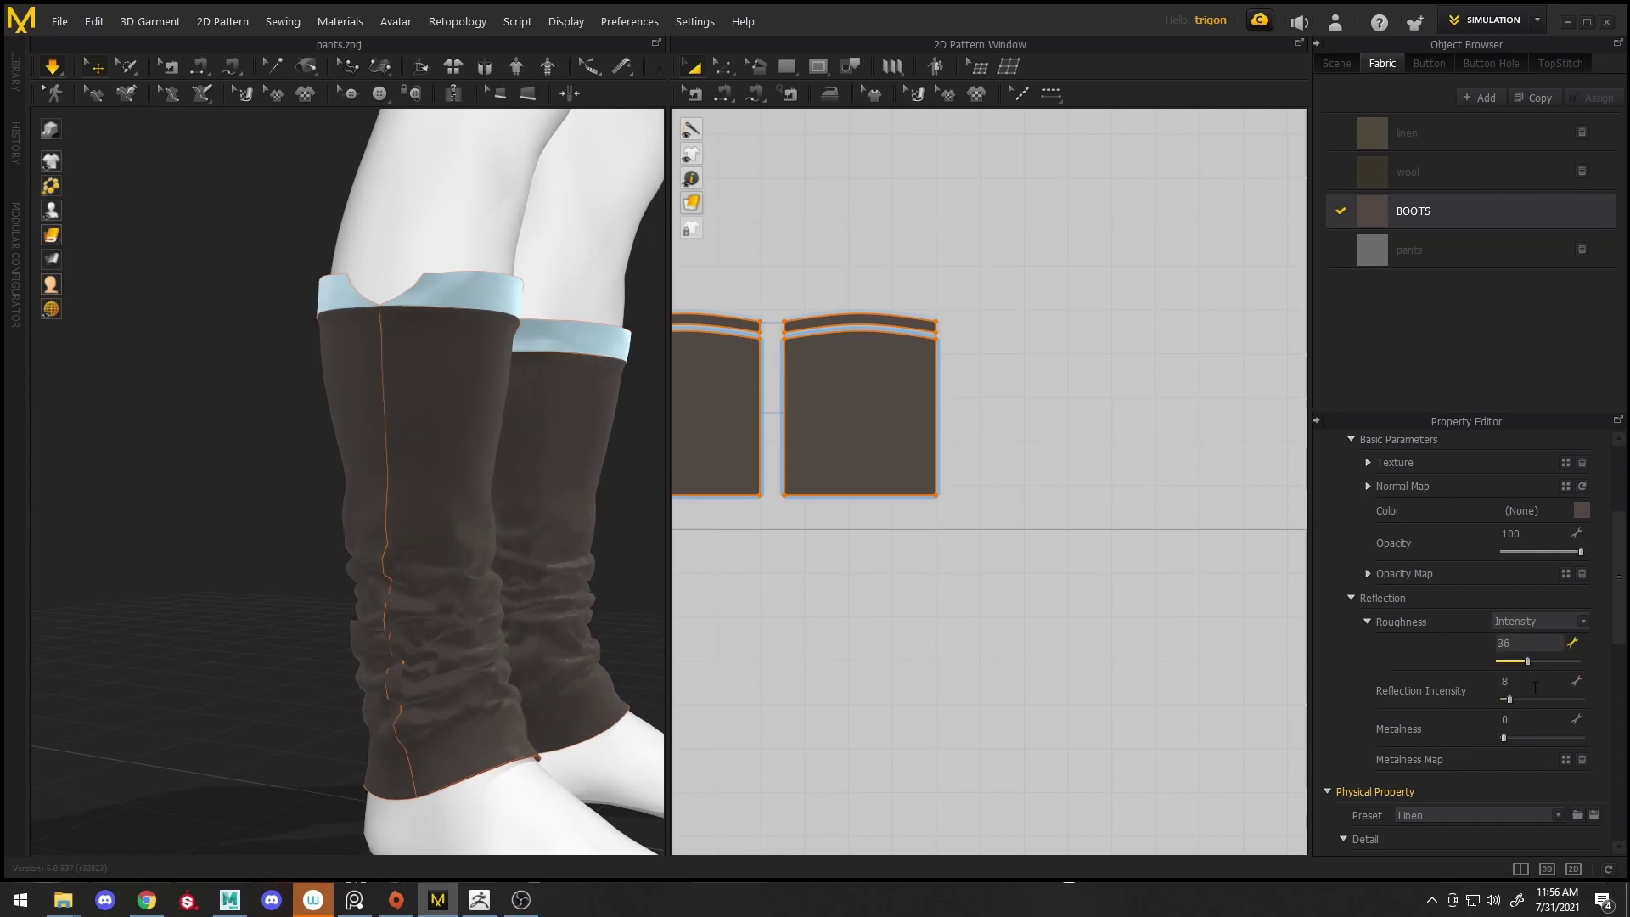
{"action": "mouse_move", "coordinate": [1490, 732]}
{"action": "left_mouse_down"}
{"action": "mouse_move", "coordinate": [1539, 732]}
{"action": "mouse_move", "coordinate": [1475, 723]}
{"action": "left_mouse_up"}
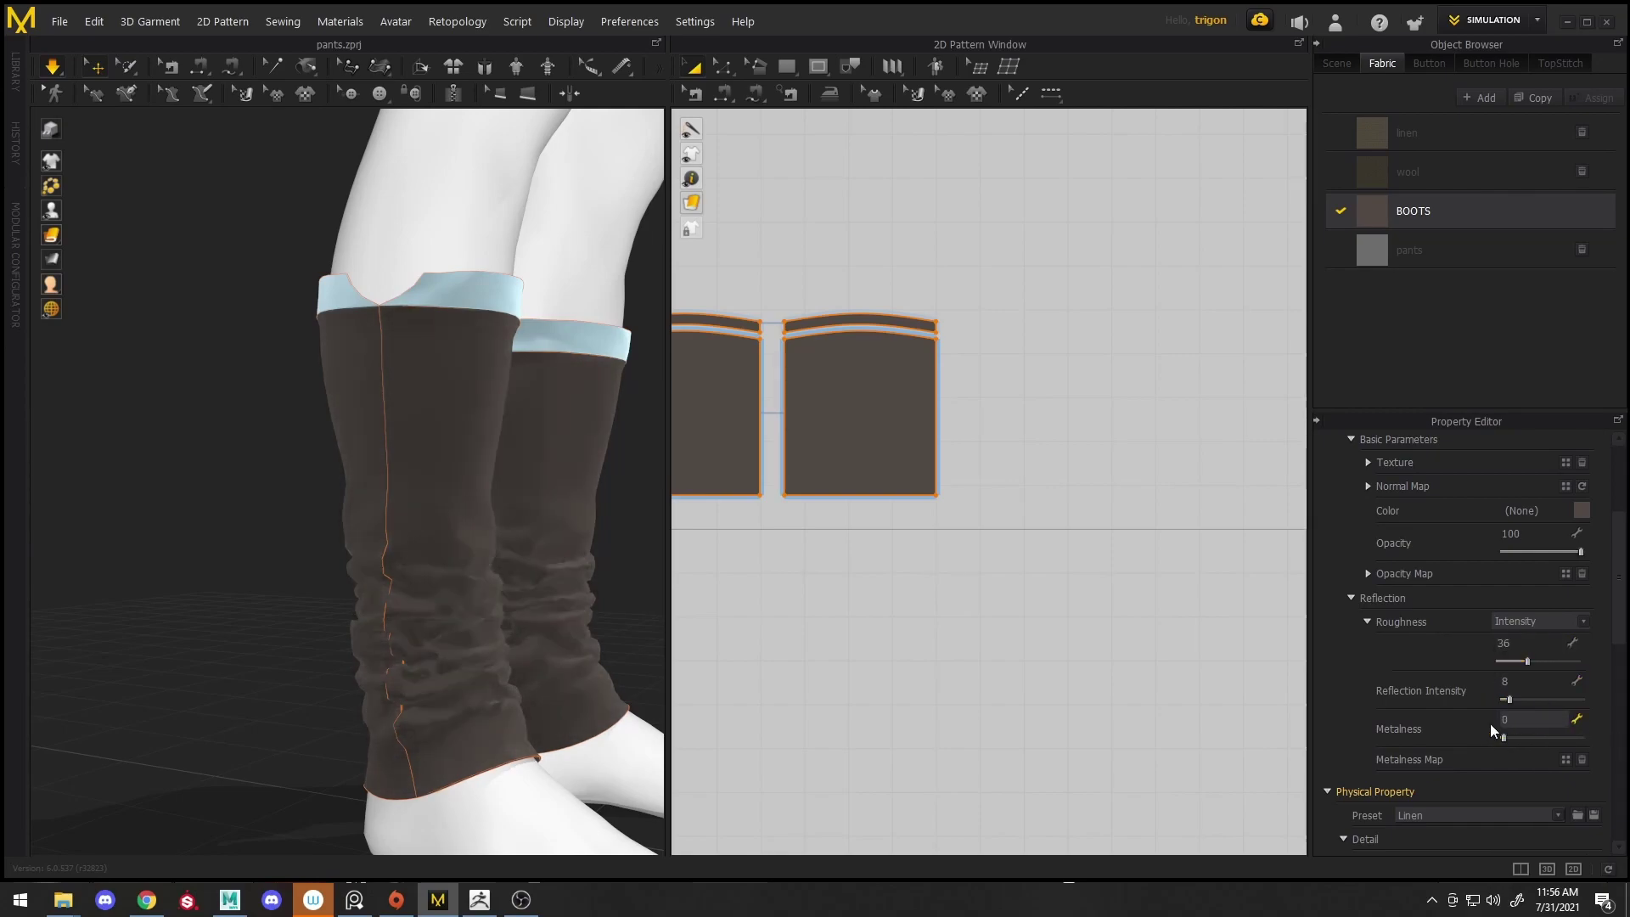
Apply a different physical property preset to the BOOTS fabric and check the simulated folds
{"action": "scroll", "coordinate": [1558, 716], "scroll_direction": "down", "scroll_amount": 2}
{"action": "left_click", "coordinate": [1558, 712]}
{"action": "left_click", "coordinate": [1437, 246]}
{"action": "left_click", "coordinate": [269, 554]}
{"action": "right_click_drag", "start_coordinate": [269, 554], "coordinate": [1002, 540]}
Set the particle distance of both main boot panels to 7 mm and simulate the garment
{"action": "left_click", "coordinate": [460, 542]}
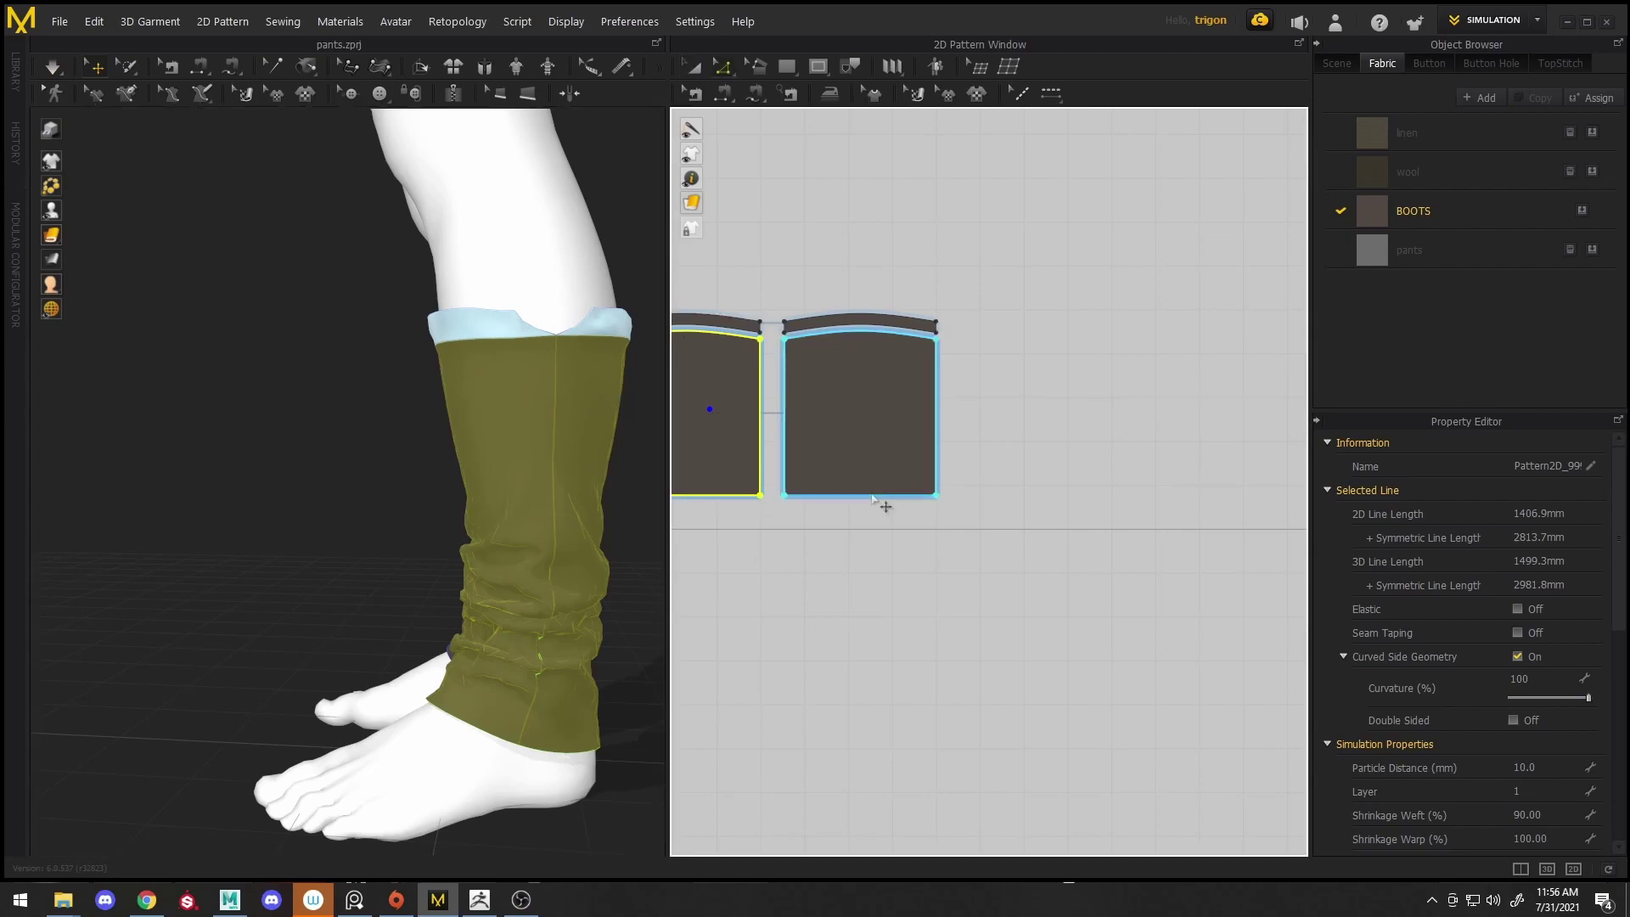
{"action": "left_click", "coordinate": [884, 508]}
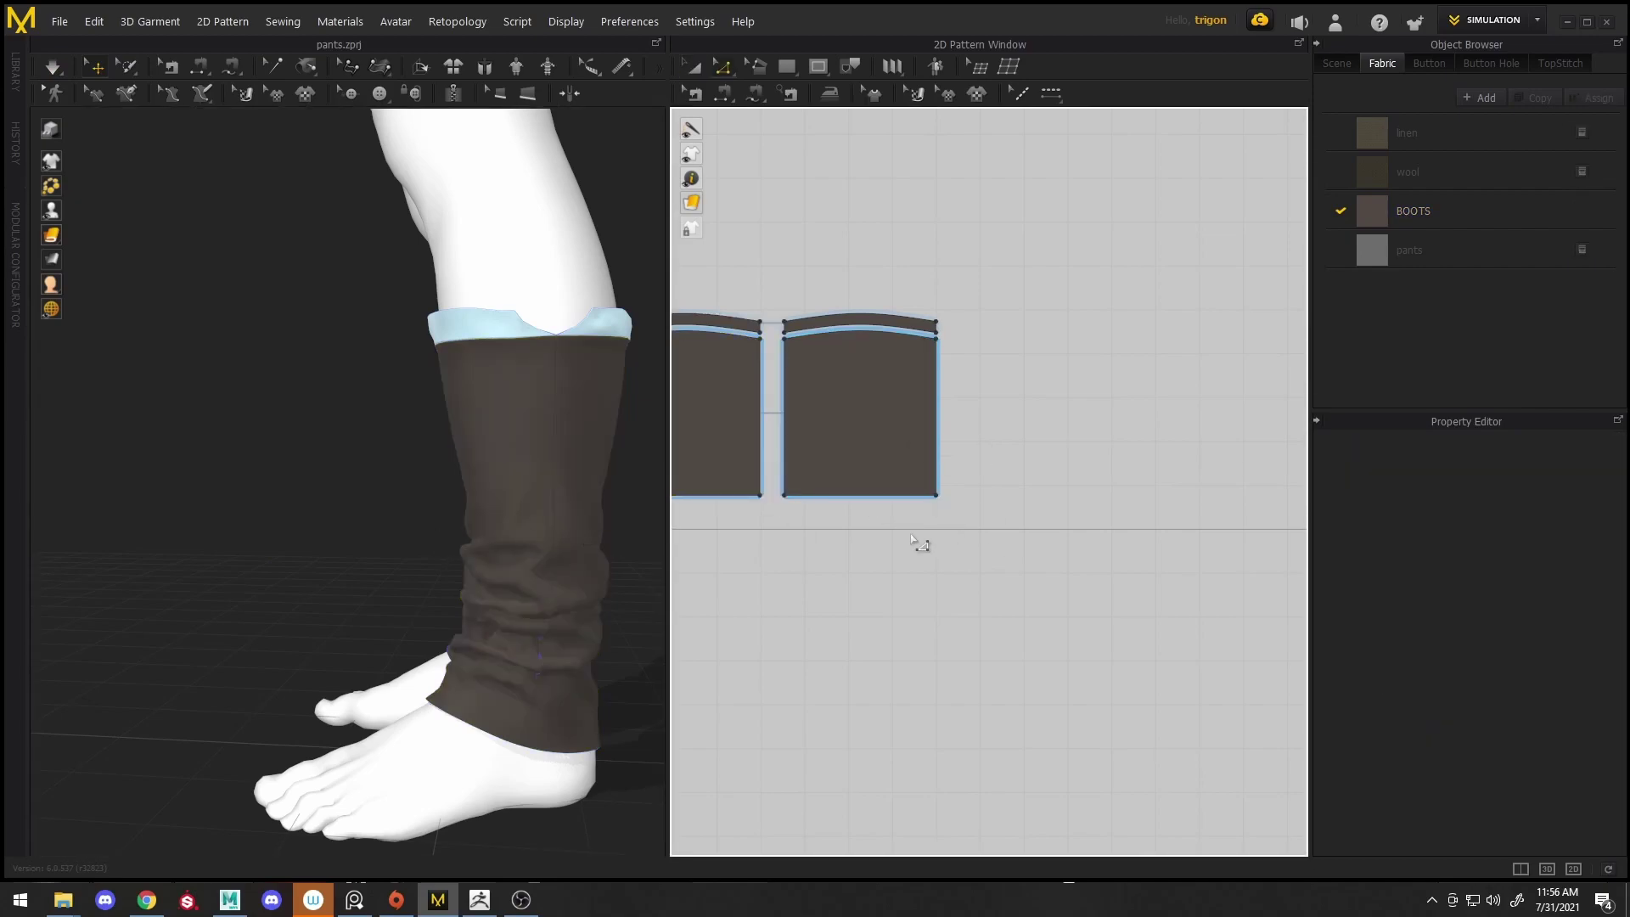
{"action": "middle_click_drag", "start_coordinate": [913, 535], "coordinate": [1087, 582]}
{"action": "key", "text": "a"}
{"action": "left_click", "coordinate": [1007, 501]}
{"action": "left_click", "coordinate": [883, 488], "text": "shift"}
{"action": "left_click", "coordinate": [1539, 767]}
{"action": "type", "text": "7"}
{"action": "key", "text": "Return"}
{"action": "key", "text": "space"}
{"action": "left_click", "coordinate": [391, 545]}
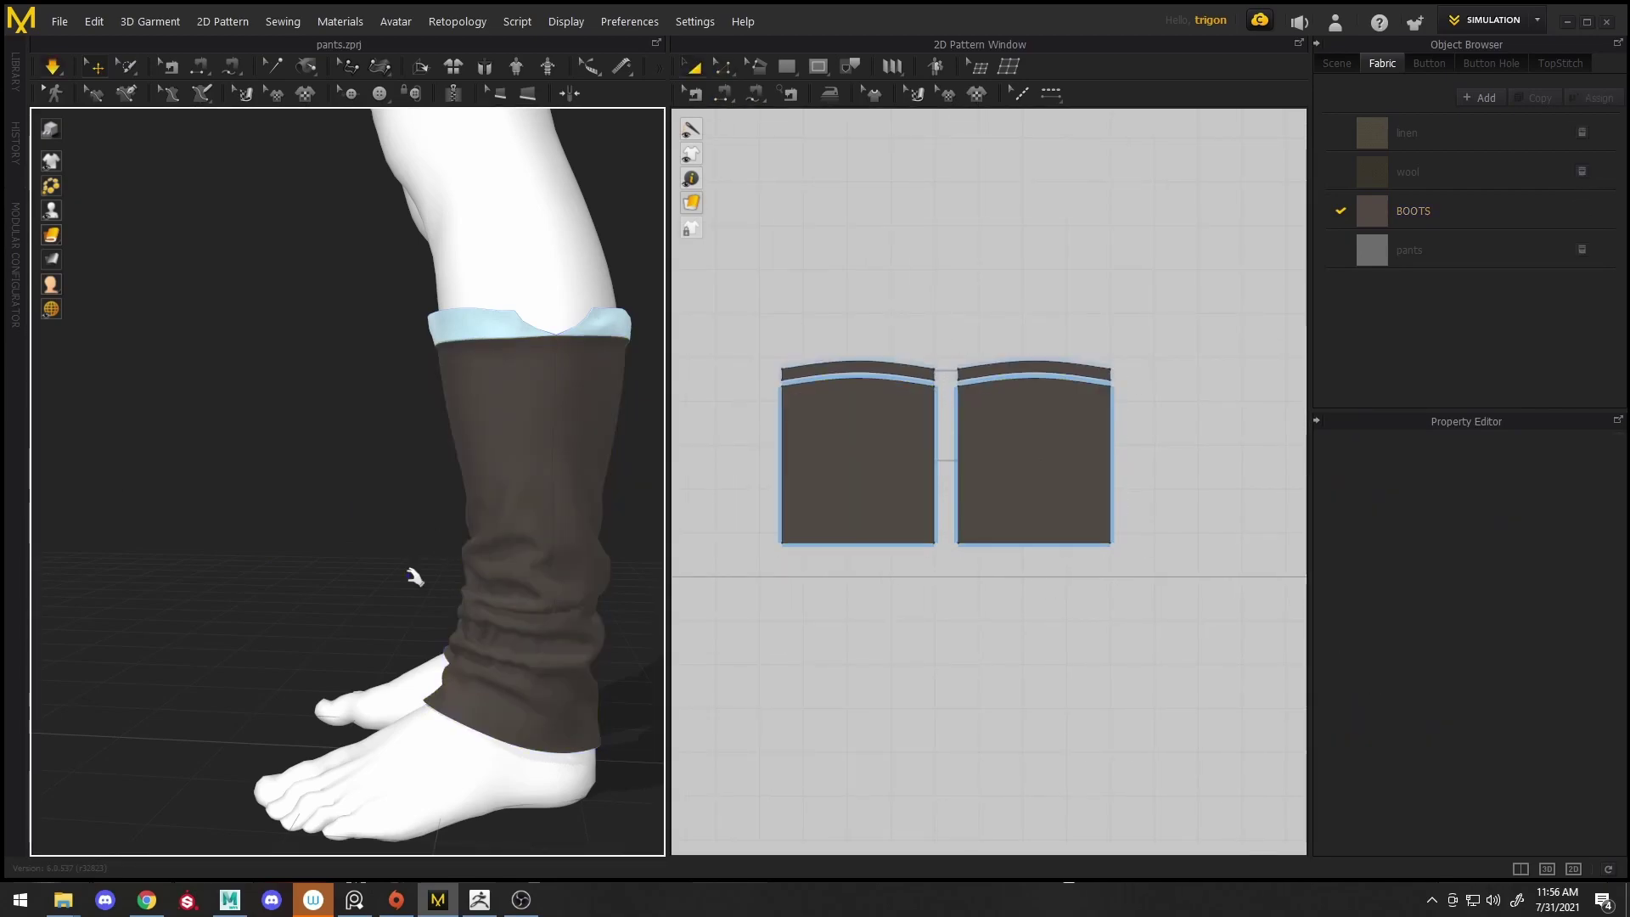
Select all the boot patterns and set their Shrinkage Warp to 95
{"action": "right_click_drag", "start_coordinate": [397, 550], "coordinate": [285, 520]}
{"action": "left_click", "coordinate": [284, 521]}
{"action": "right_click_drag", "start_coordinate": [433, 555], "coordinate": [349, 553]}
{"action": "left_click", "coordinate": [481, 577]}
{"action": "key", "text": "ctrl+a"}
{"action": "left_click", "coordinate": [1559, 835]}
{"action": "left_click", "coordinate": [346, 493]}
{"action": "right_click_drag", "start_coordinate": [345, 492], "coordinate": [518, 503]}
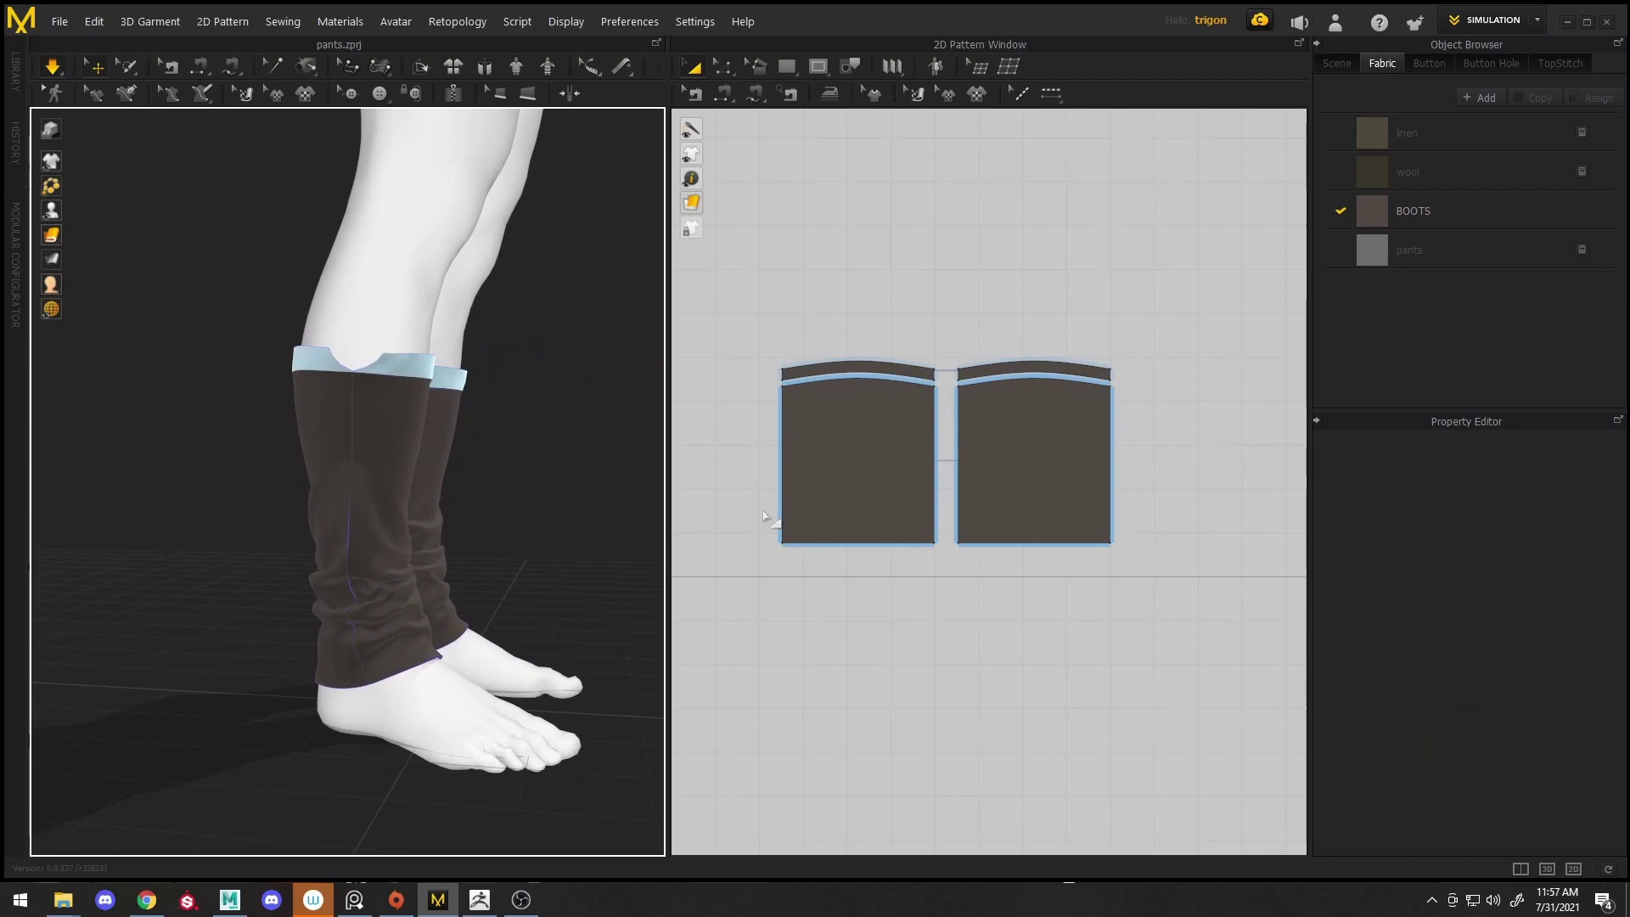
Extend the bottom edges of the symmetric boot panels outward with a 25 mm outline offset
{"action": "middle_click_drag", "start_coordinate": [906, 515], "coordinate": [957, 508]}
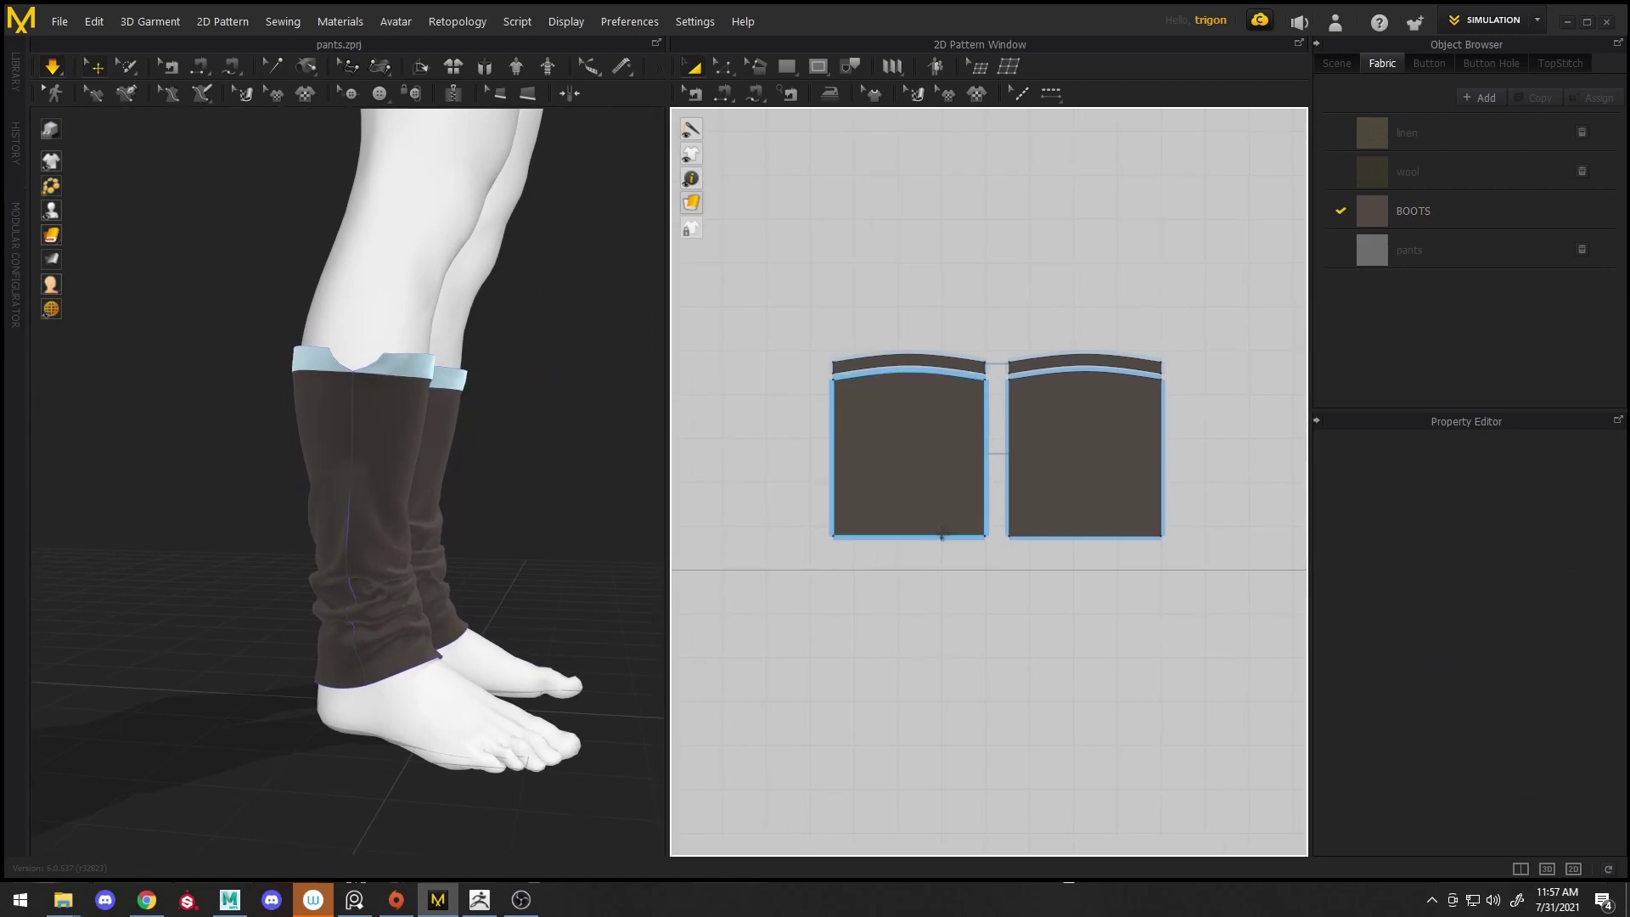
{"action": "scroll", "coordinate": [565, 560], "scroll_direction": "up", "scroll_amount": 2}
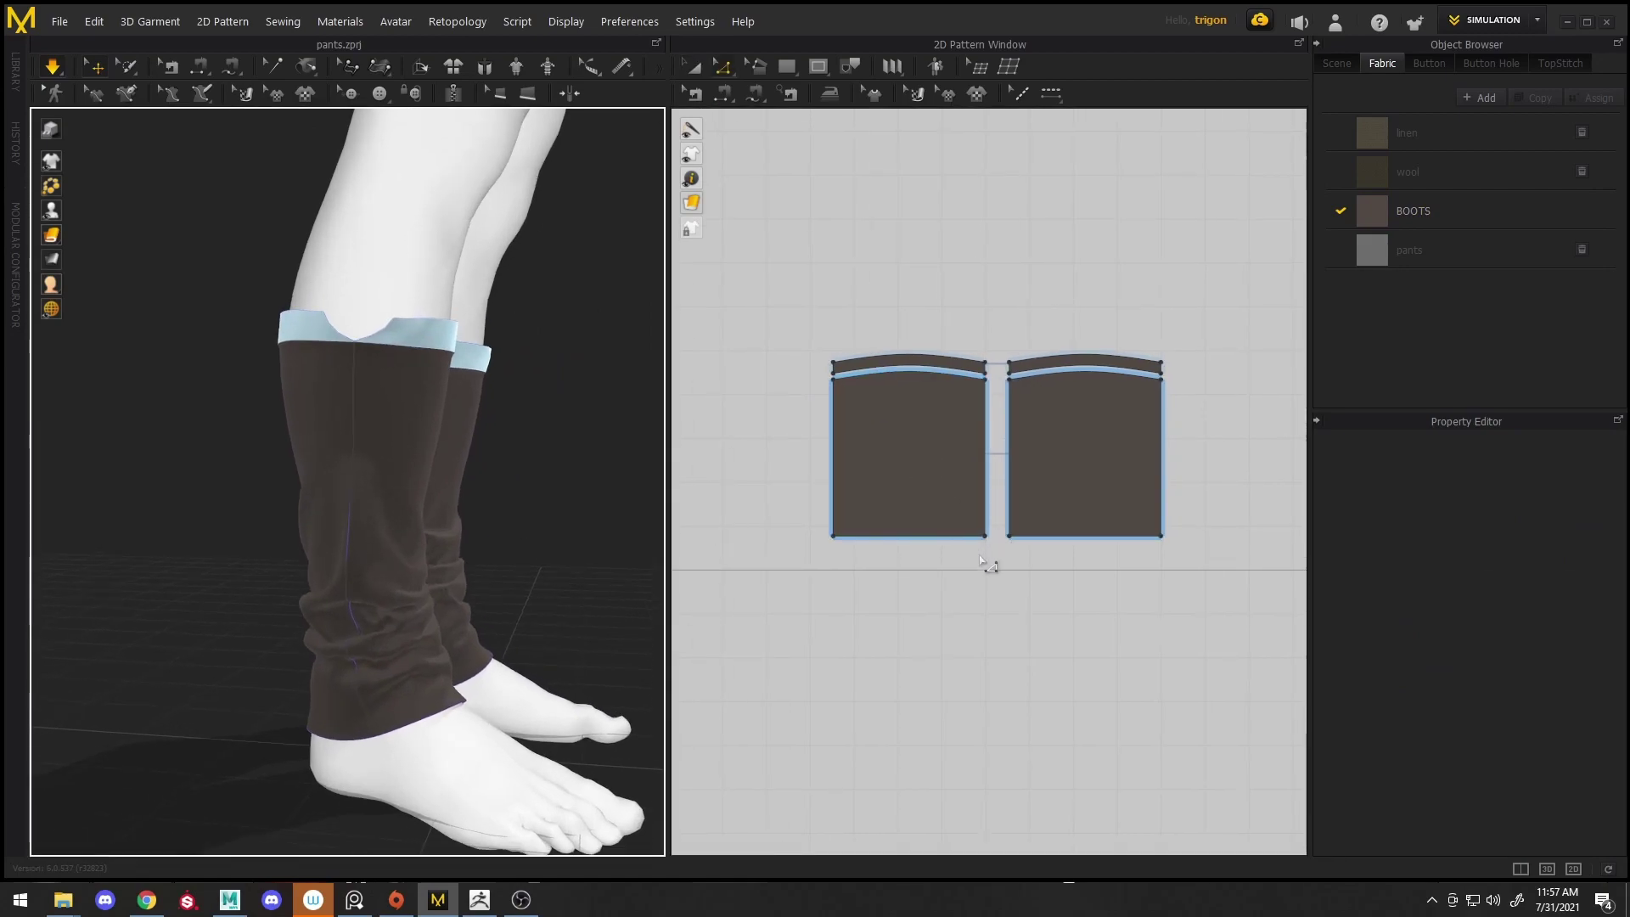
{"action": "right_click", "coordinate": [1072, 536]}
{"action": "left_click", "coordinate": [992, 592]}
{"action": "right_click", "coordinate": [1071, 537]}
{"action": "left_click", "coordinate": [1139, 692]}
{"action": "right_click", "coordinate": [1090, 538]}
{"action": "left_click", "coordinate": [1197, 705]}
{"action": "type", "text": "25"}
{"action": "left_click", "coordinate": [771, 576]}
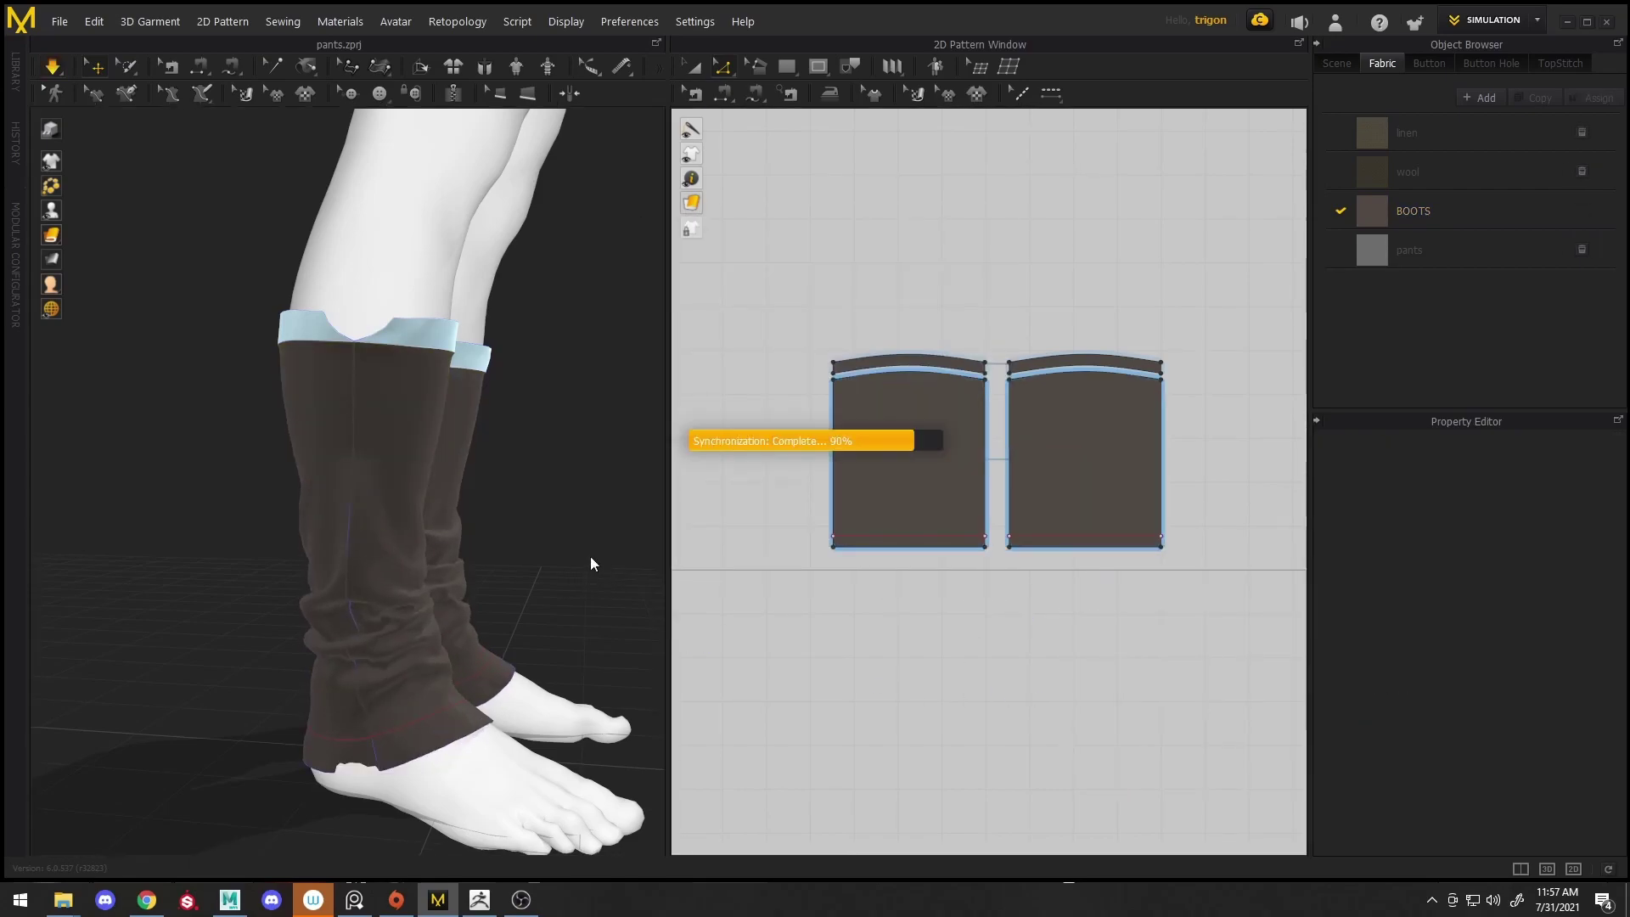
Cut and sew the added bottom strips from the main panels, freeze them and simulate
{"action": "right_click", "coordinate": [1059, 548]}
{"action": "left_click", "coordinate": [1130, 730]}
{"action": "key", "text": "a"}
{"action": "right_click", "coordinate": [1062, 552]}
{"action": "left_click", "coordinate": [1119, 398]}
{"action": "key", "text": "space"}
{"action": "left_click", "coordinate": [573, 508]}
{"action": "right_click_drag", "start_coordinate": [575, 509], "coordinate": [601, 542]}
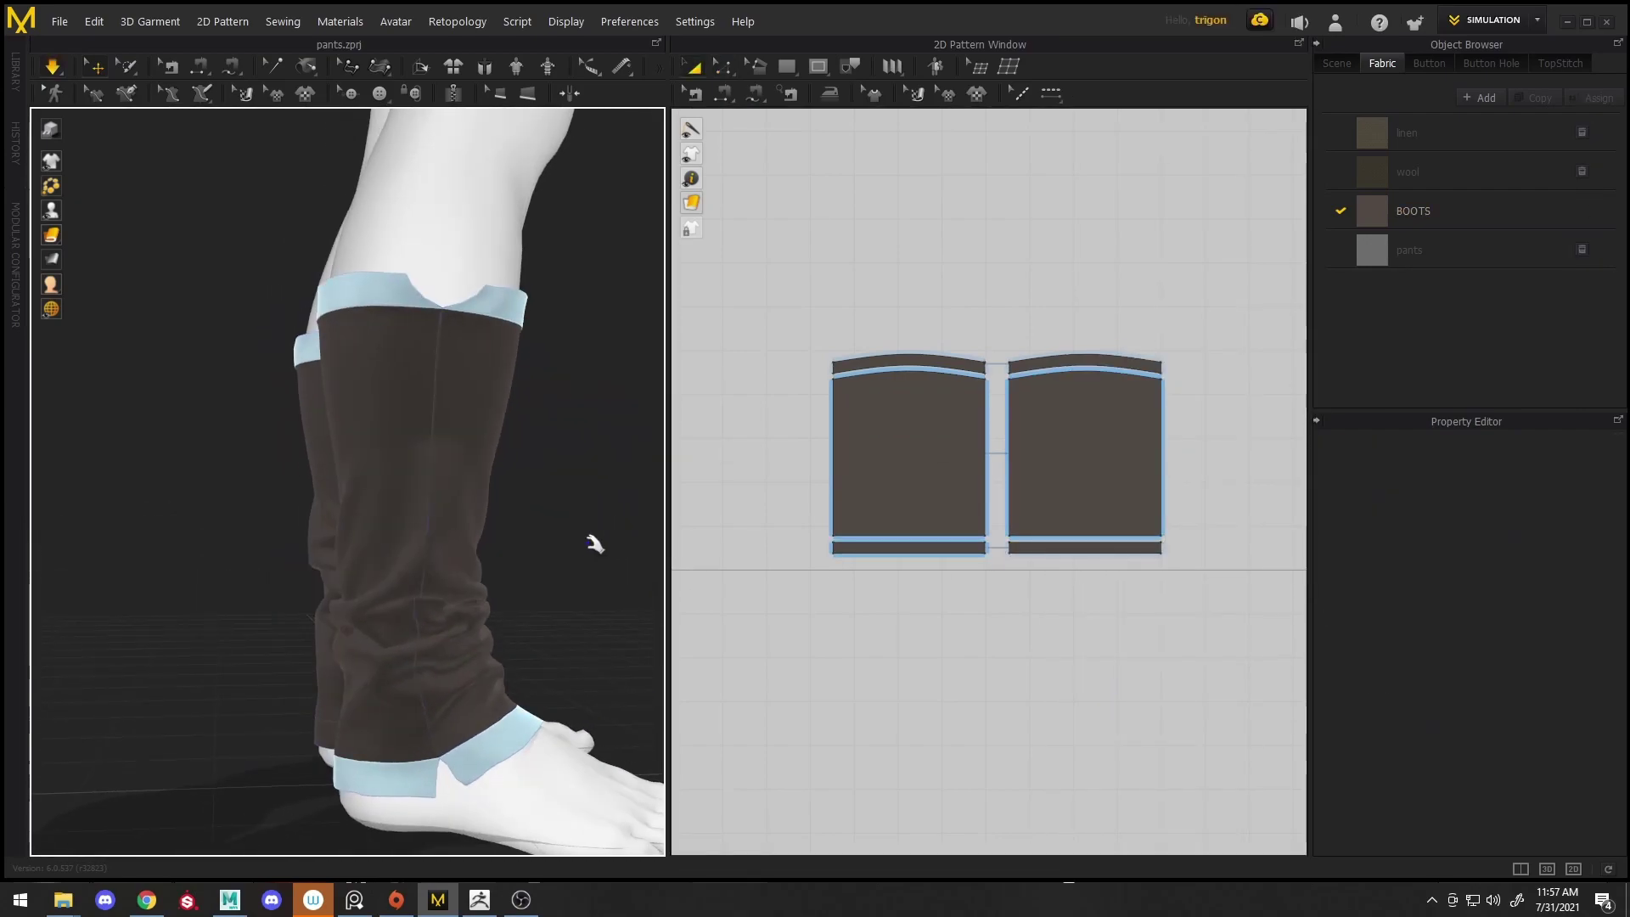
Remove a sewing line from the boot patterns
{"action": "scroll", "coordinate": [989, 411], "scroll_direction": "up", "scroll_amount": 2}
{"action": "key", "text": "b"}
{"action": "left_click", "coordinate": [1030, 467]}
{"action": "key", "text": "Delete"}
Try unfreezing the boot's bottom strip and simulating it, and undo the change
{"action": "right_click_drag", "start_coordinate": [650, 520], "coordinate": [524, 543]}
{"action": "key", "text": "q"}
{"action": "left_click", "coordinate": [379, 759]}
{"action": "key", "text": "ctrl+k"}
{"action": "left_click", "coordinate": [253, 663]}
{"action": "key", "text": "space"}
{"action": "right_click_drag", "start_coordinate": [357, 619], "coordinate": [389, 581]}
{"action": "key", "text": "ctrl+z"}
{"action": "left_click", "coordinate": [1085, 753]}
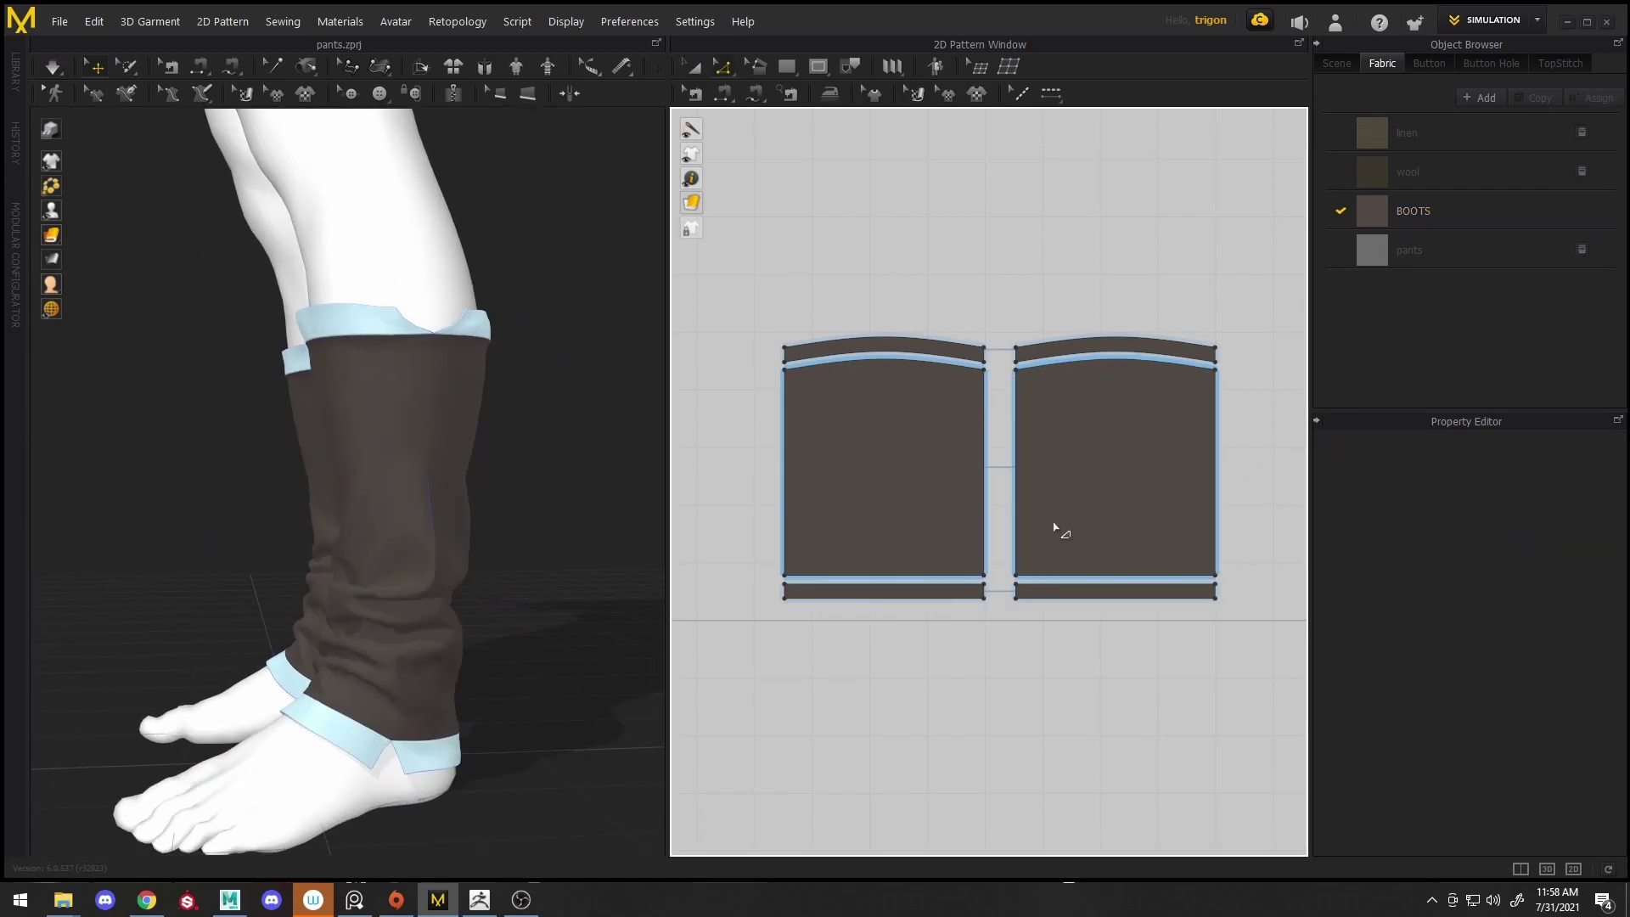
Try to create a 30 mm vertical internal line near the lower inner corner of the main boot panel
{"action": "right_click_drag", "start_coordinate": [355, 663], "coordinate": [262, 688]}
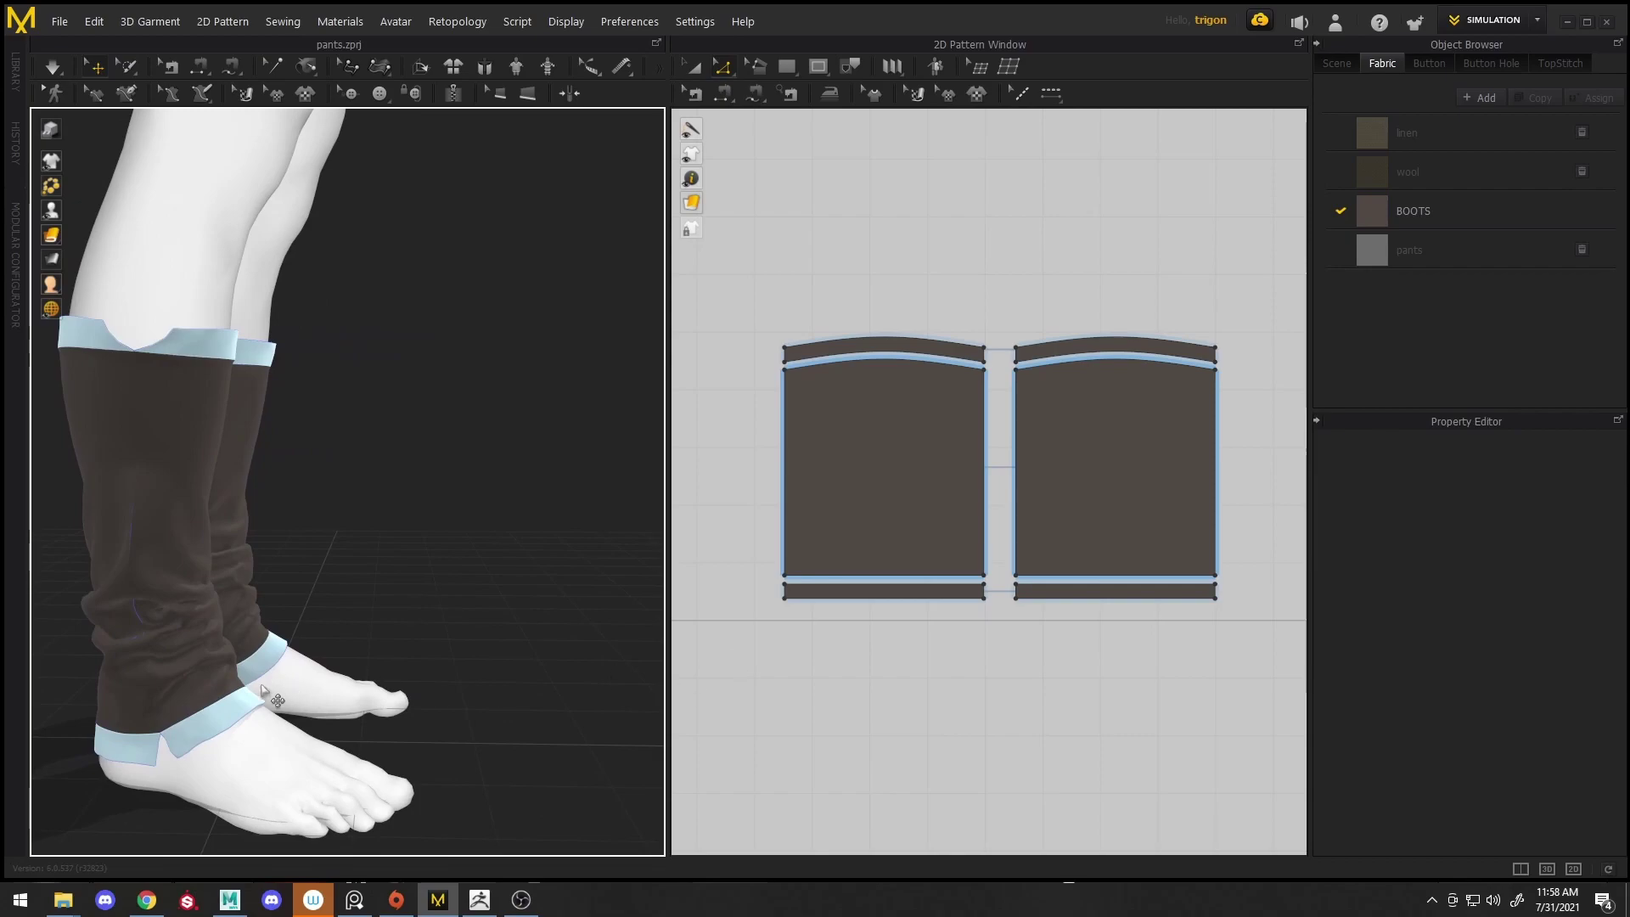
{"action": "left_click", "coordinate": [165, 691]}
{"action": "scroll", "coordinate": [1027, 559], "scroll_direction": "up", "scroll_amount": 1}
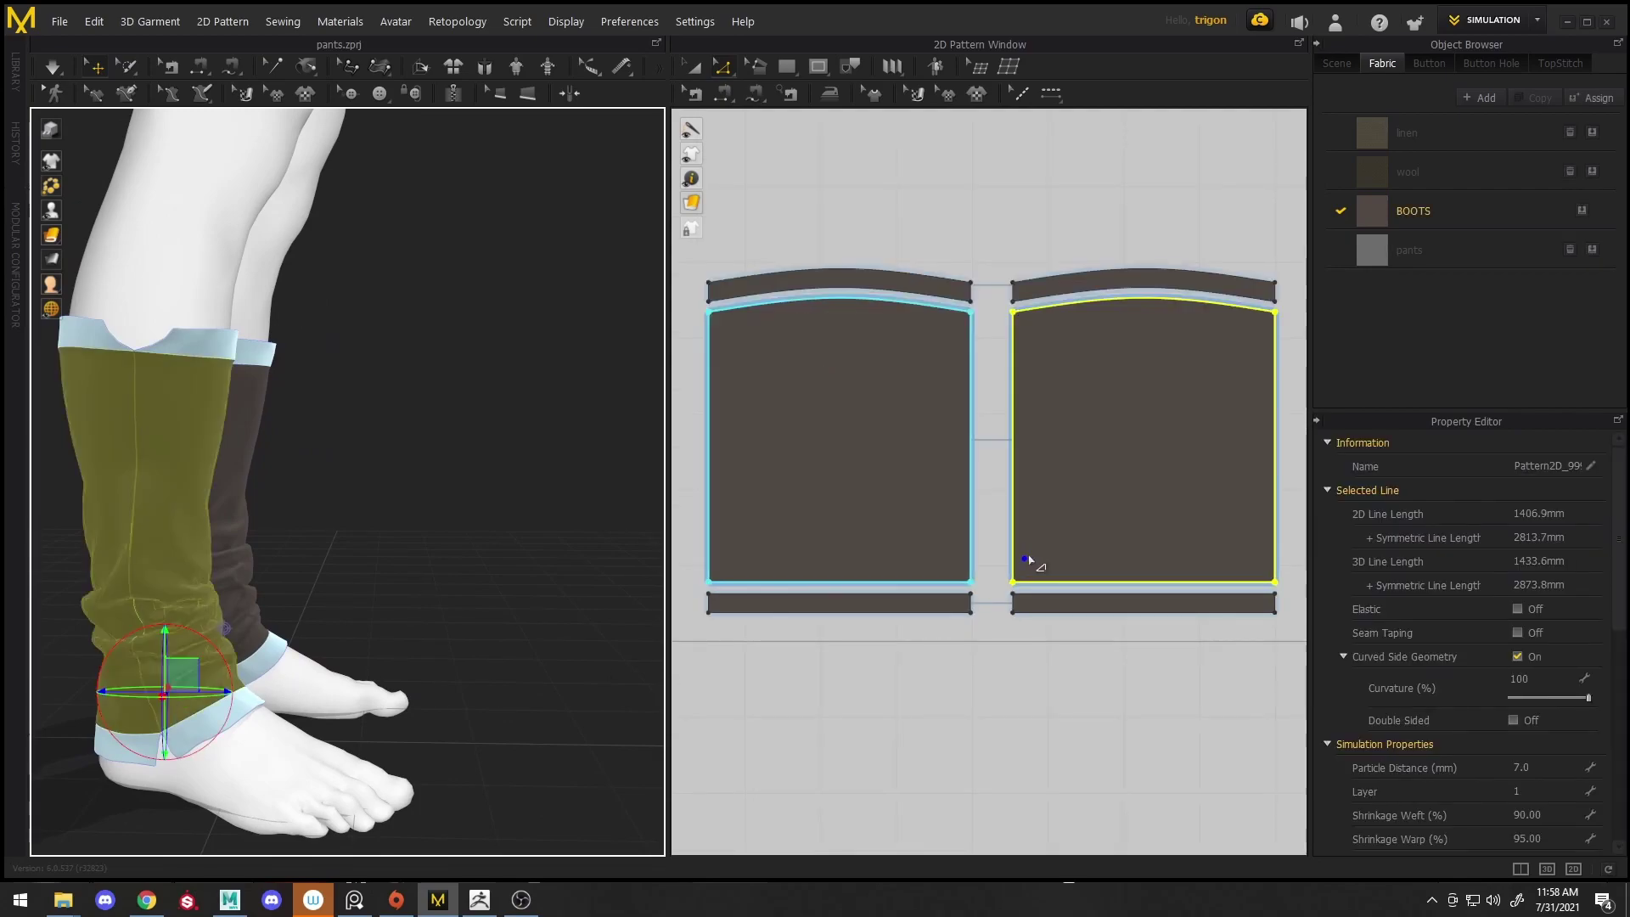
{"action": "left_click", "coordinate": [820, 67]}
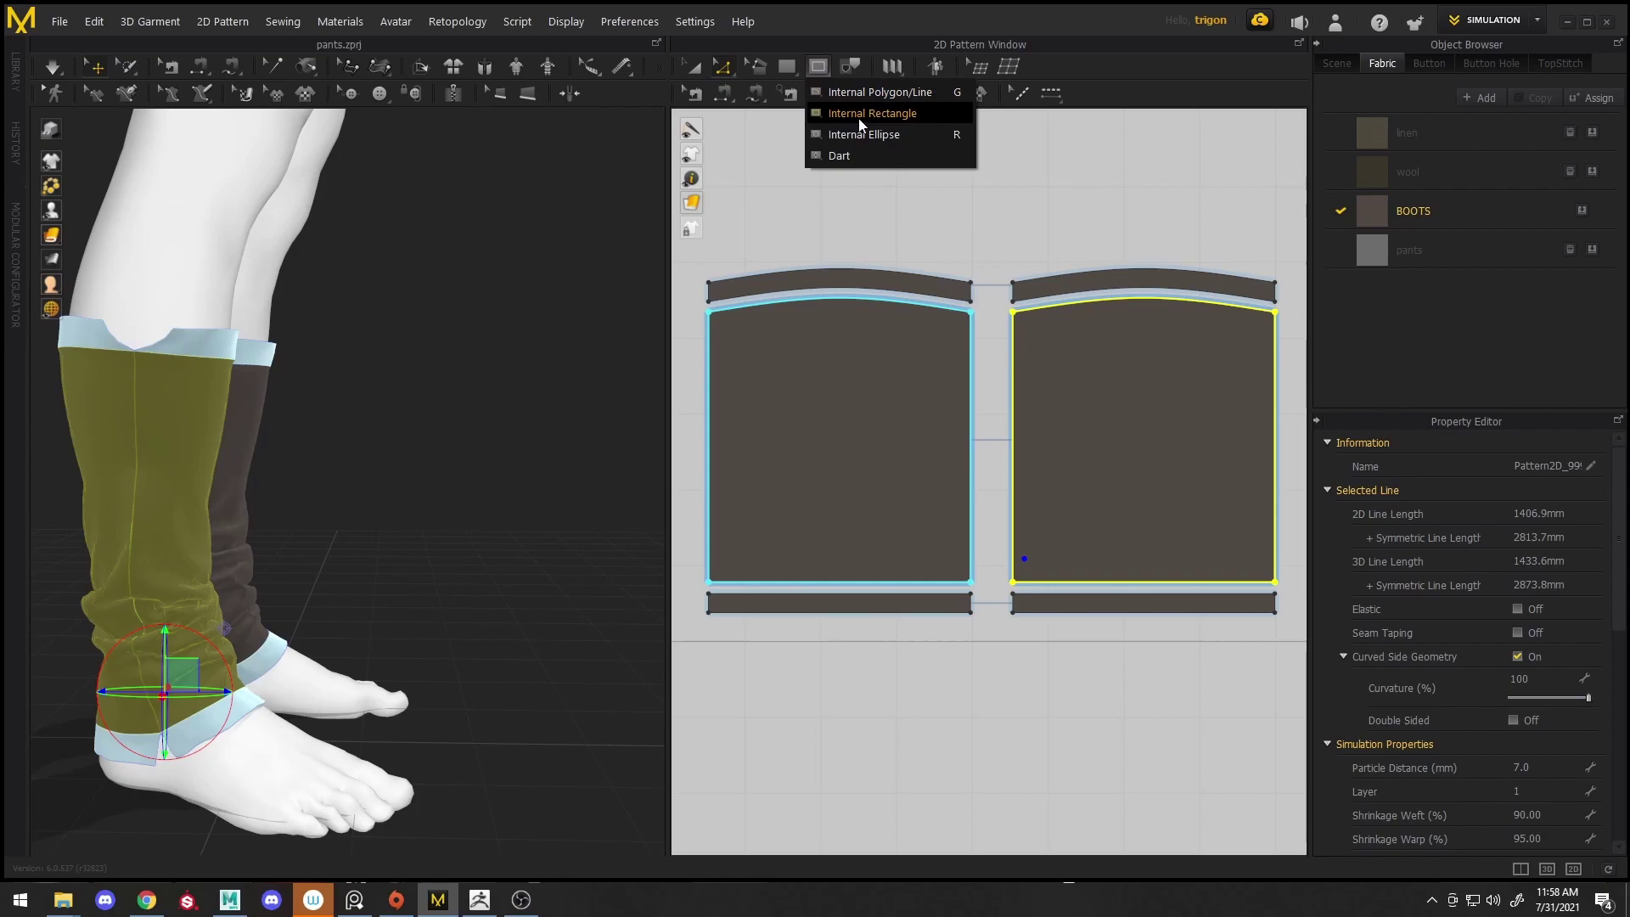
{"action": "left_click", "coordinate": [892, 114]}
{"action": "scroll", "coordinate": [1031, 557], "scroll_direction": "up", "scroll_amount": 3}
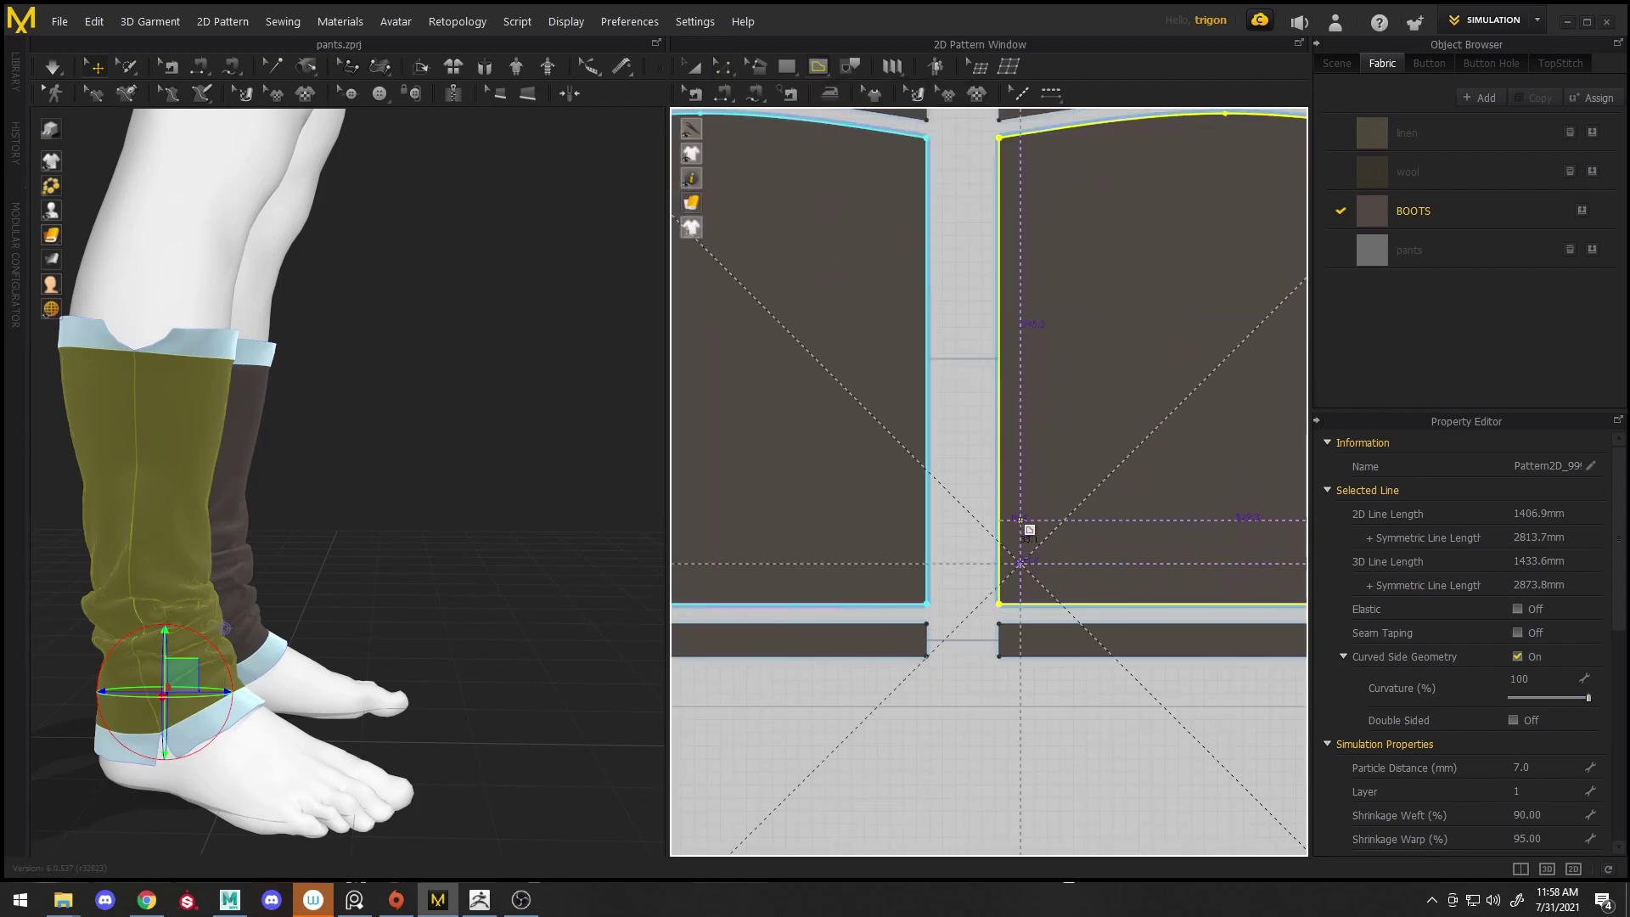
{"action": "left_click", "coordinate": [1028, 524]}
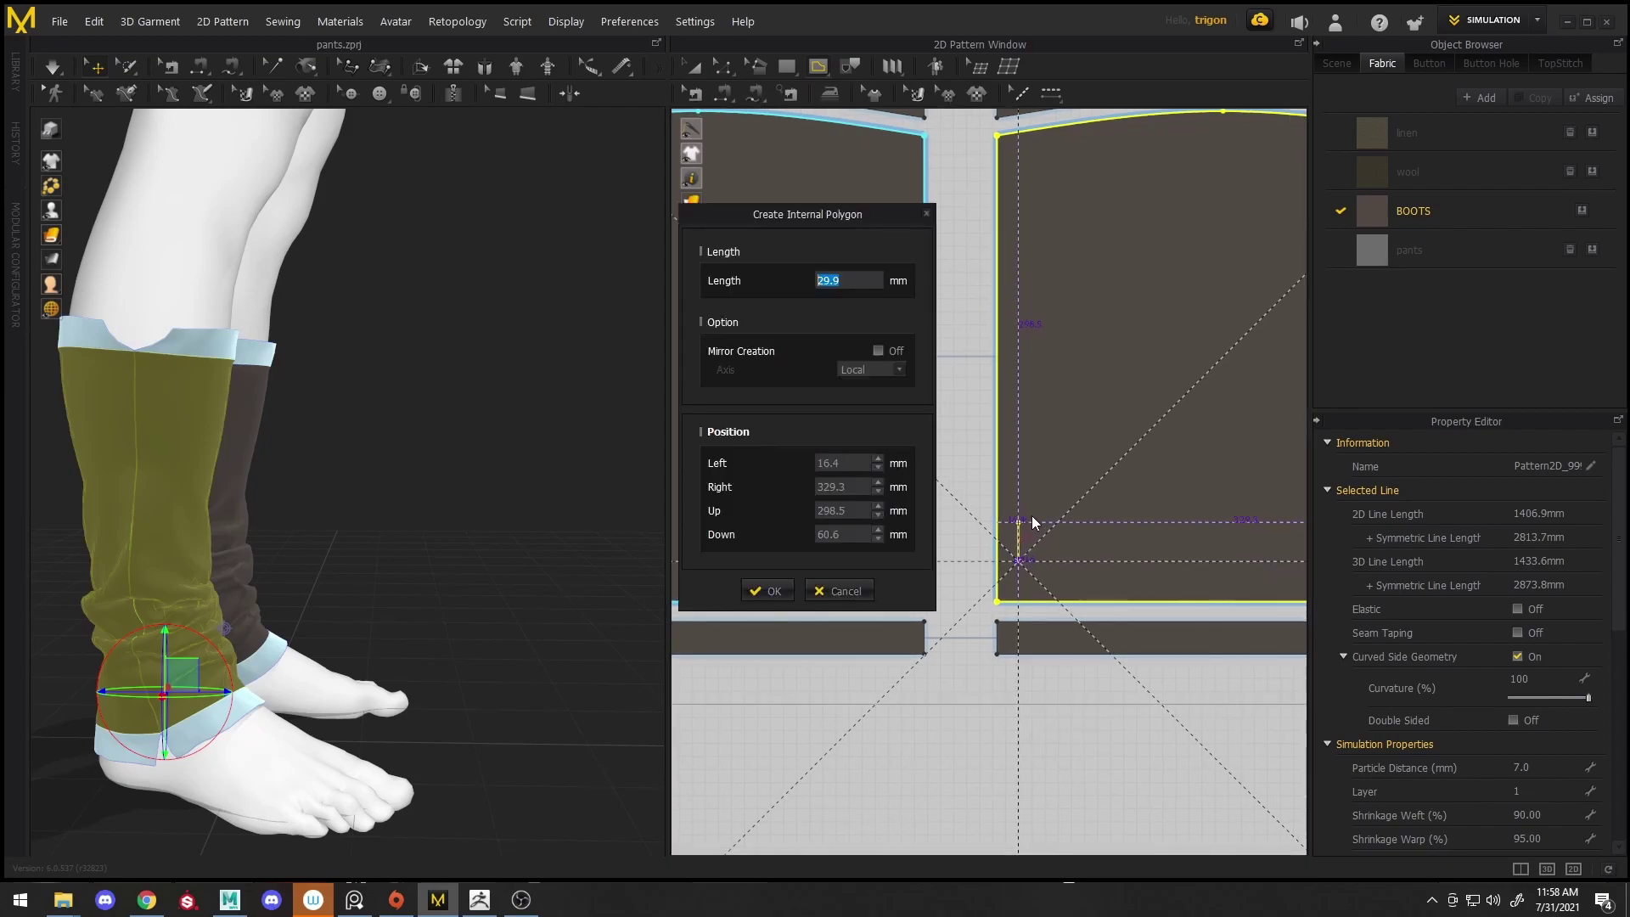
{"action": "type", "text": "30"}
{"action": "key", "text": "Return"}
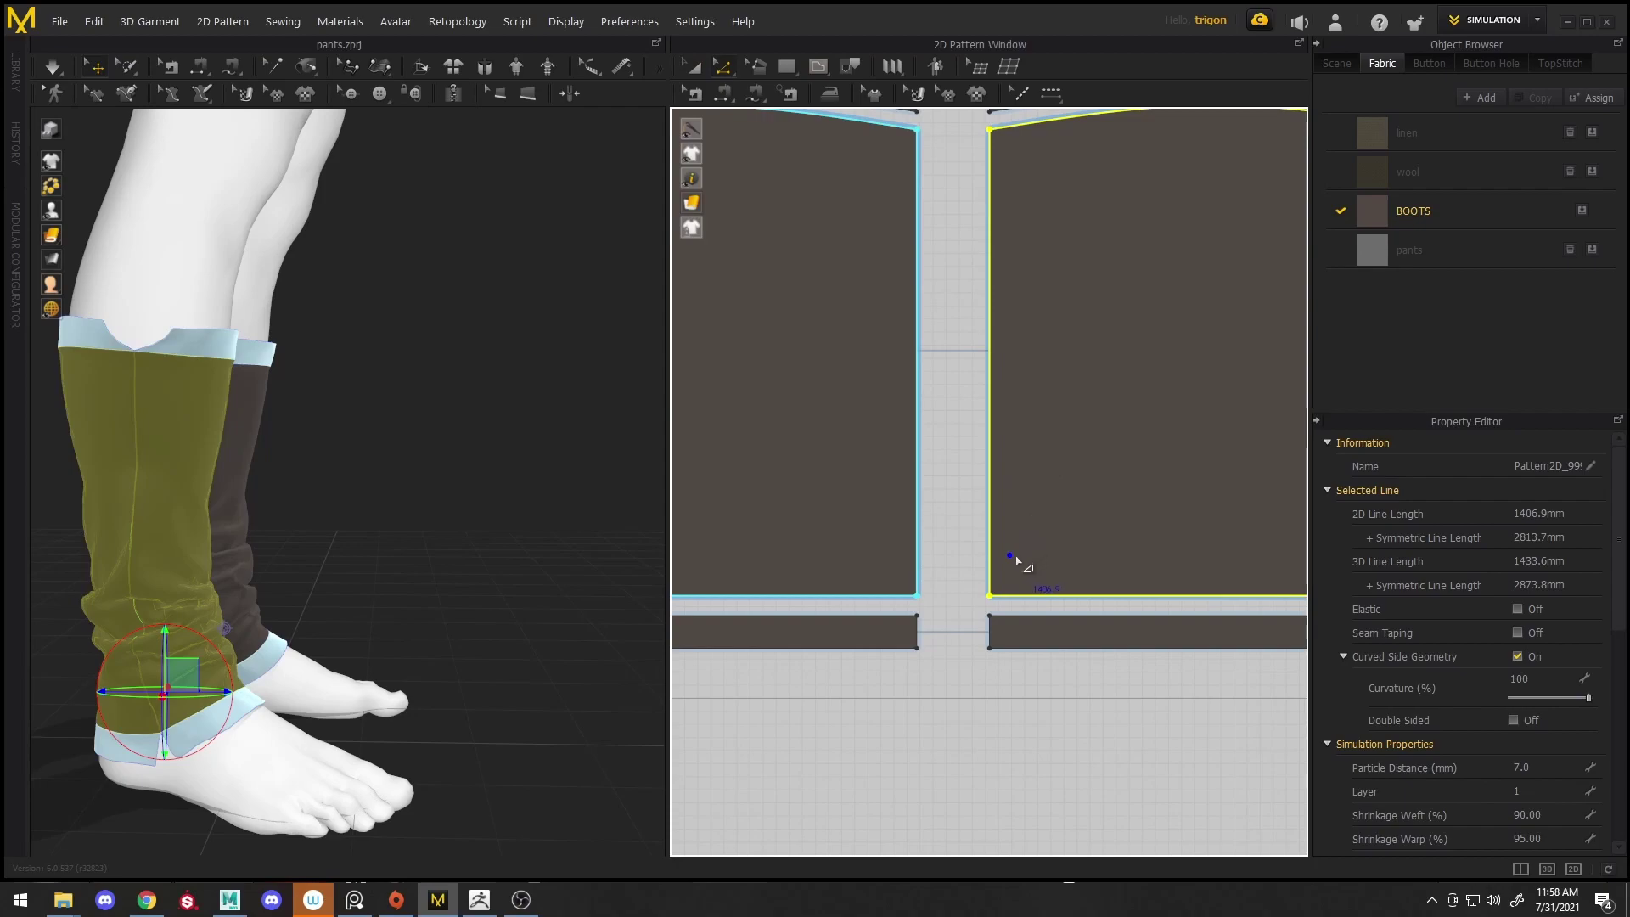
{"action": "key", "text": "Escape"}
Draw a vertical internal line about 48 mm long near the lower inner corner of the main boot panel
{"action": "left_click", "coordinate": [818, 66]}
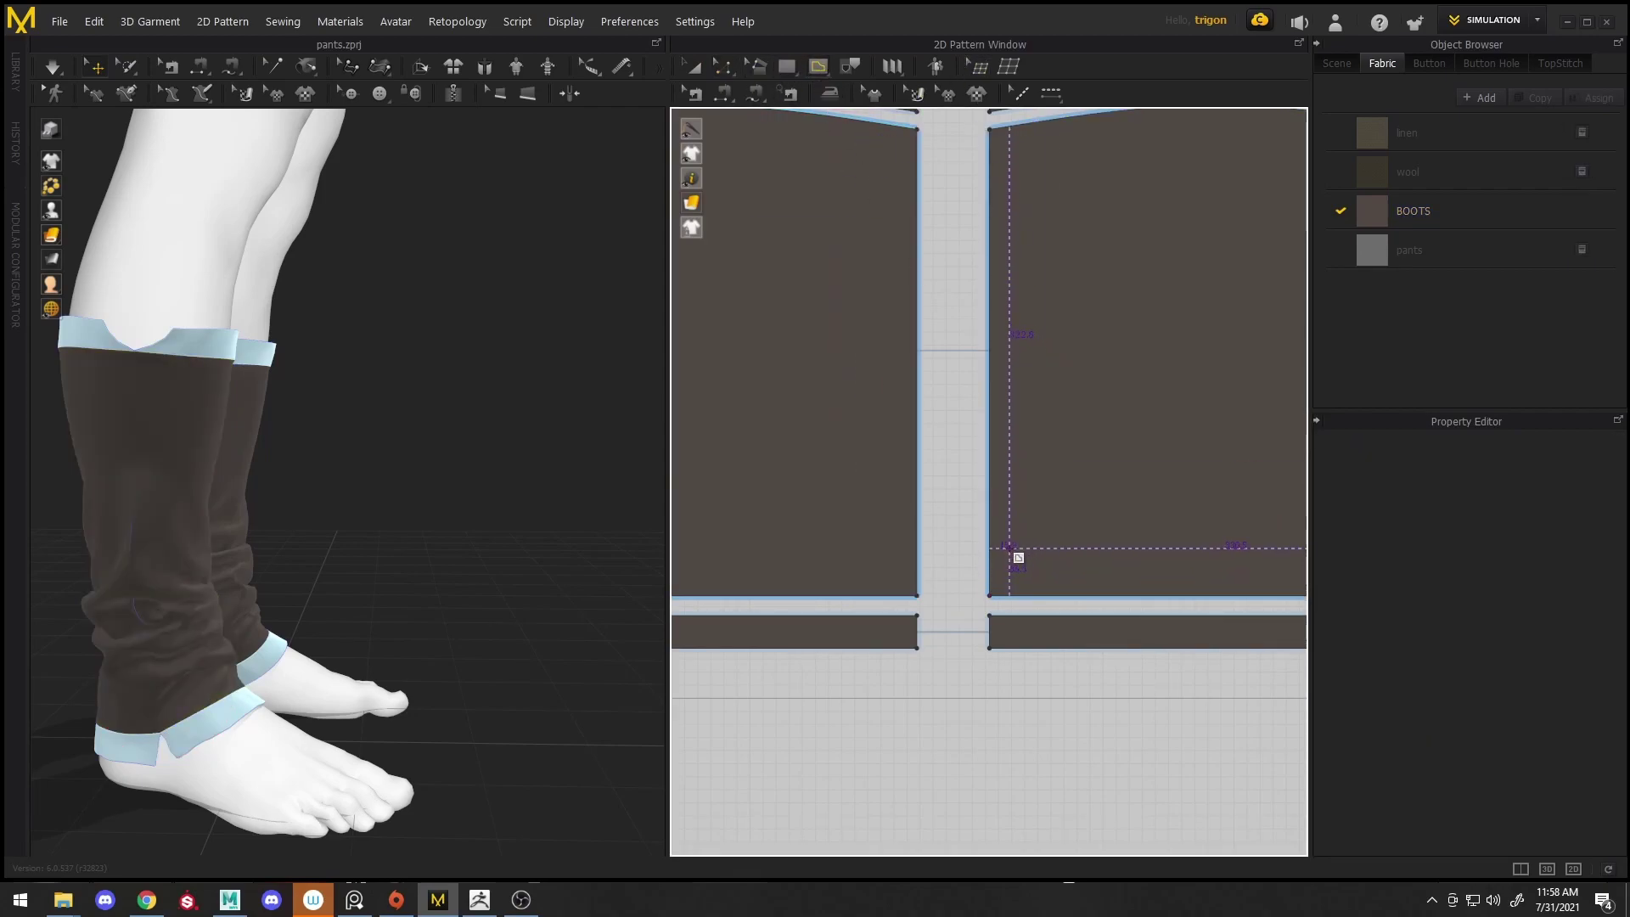
{"action": "double_click", "coordinate": [1019, 487]}
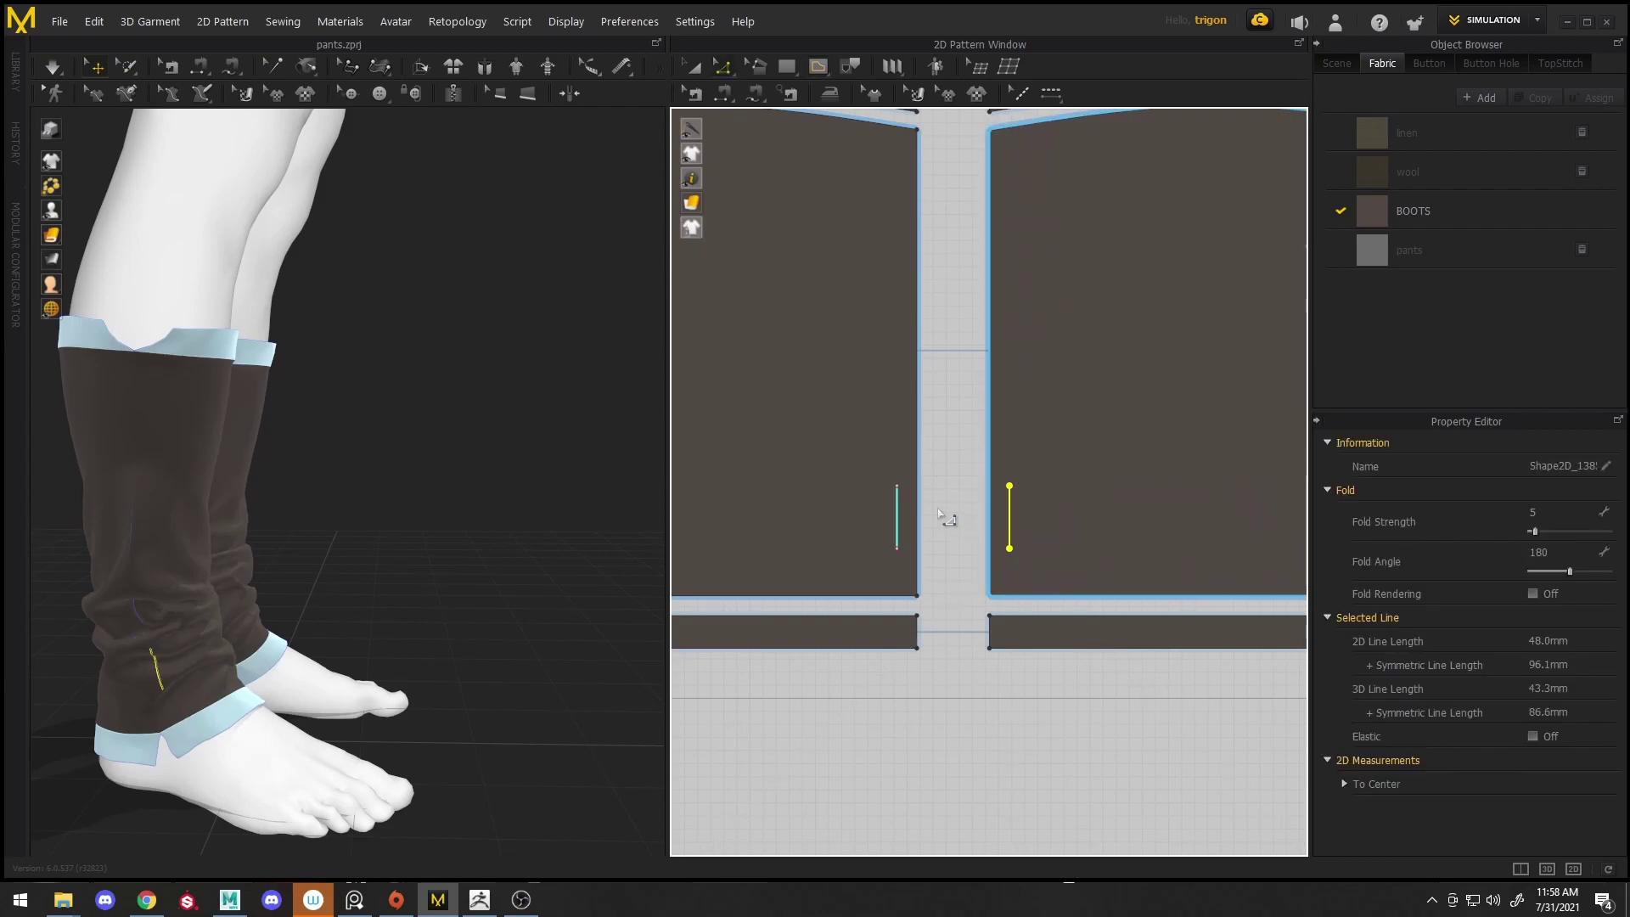
{"action": "key", "text": "Escape"}
{"action": "scroll", "coordinate": [1008, 520], "scroll_direction": "up", "scroll_amount": 4}
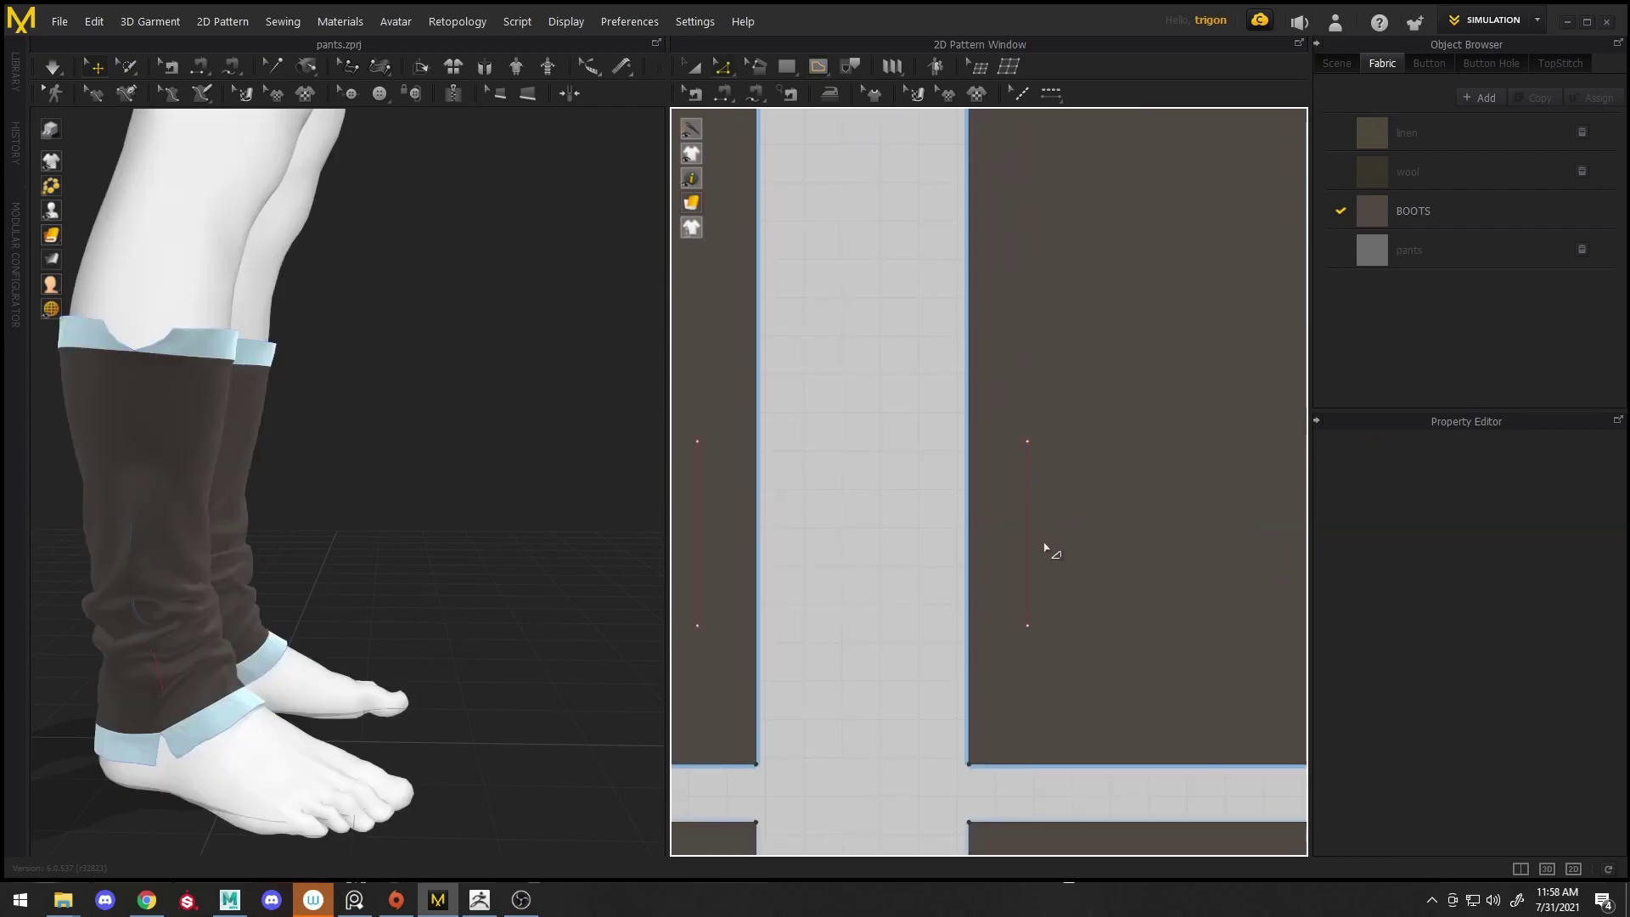
Set the length of the new internal line to 30 mm
{"action": "left_click", "coordinate": [1028, 445]}
{"action": "double_click", "coordinate": [1027, 624]}
{"action": "right_click", "coordinate": [1028, 540]}
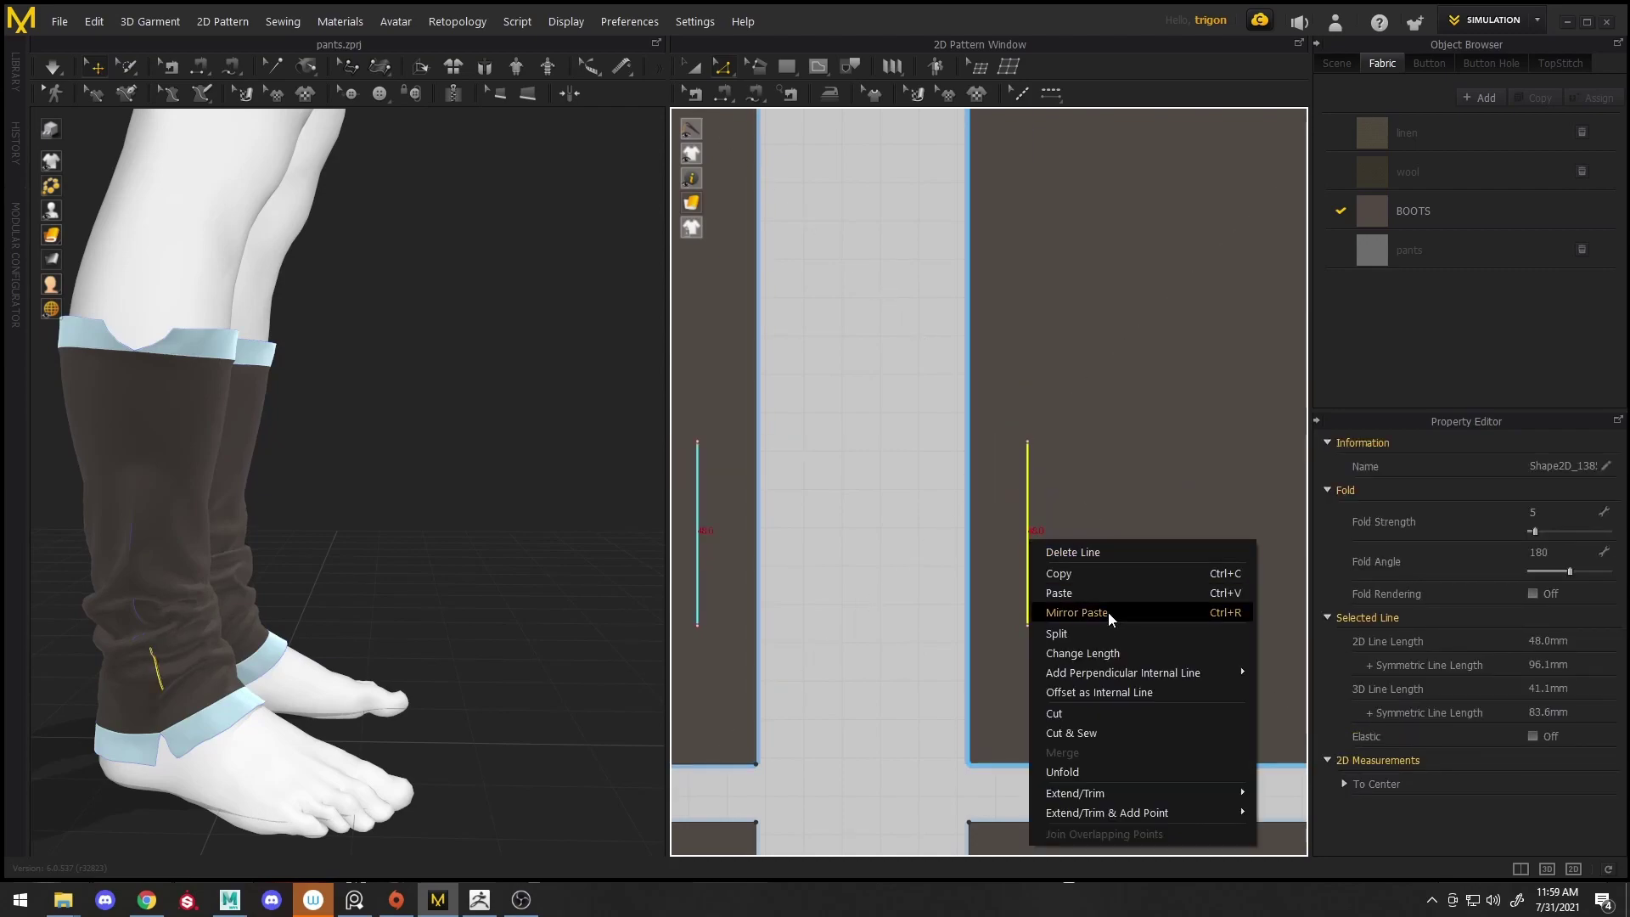
{"action": "left_click", "coordinate": [1128, 654]}
{"action": "type", "text": "30"}
{"action": "key", "text": "Return"}
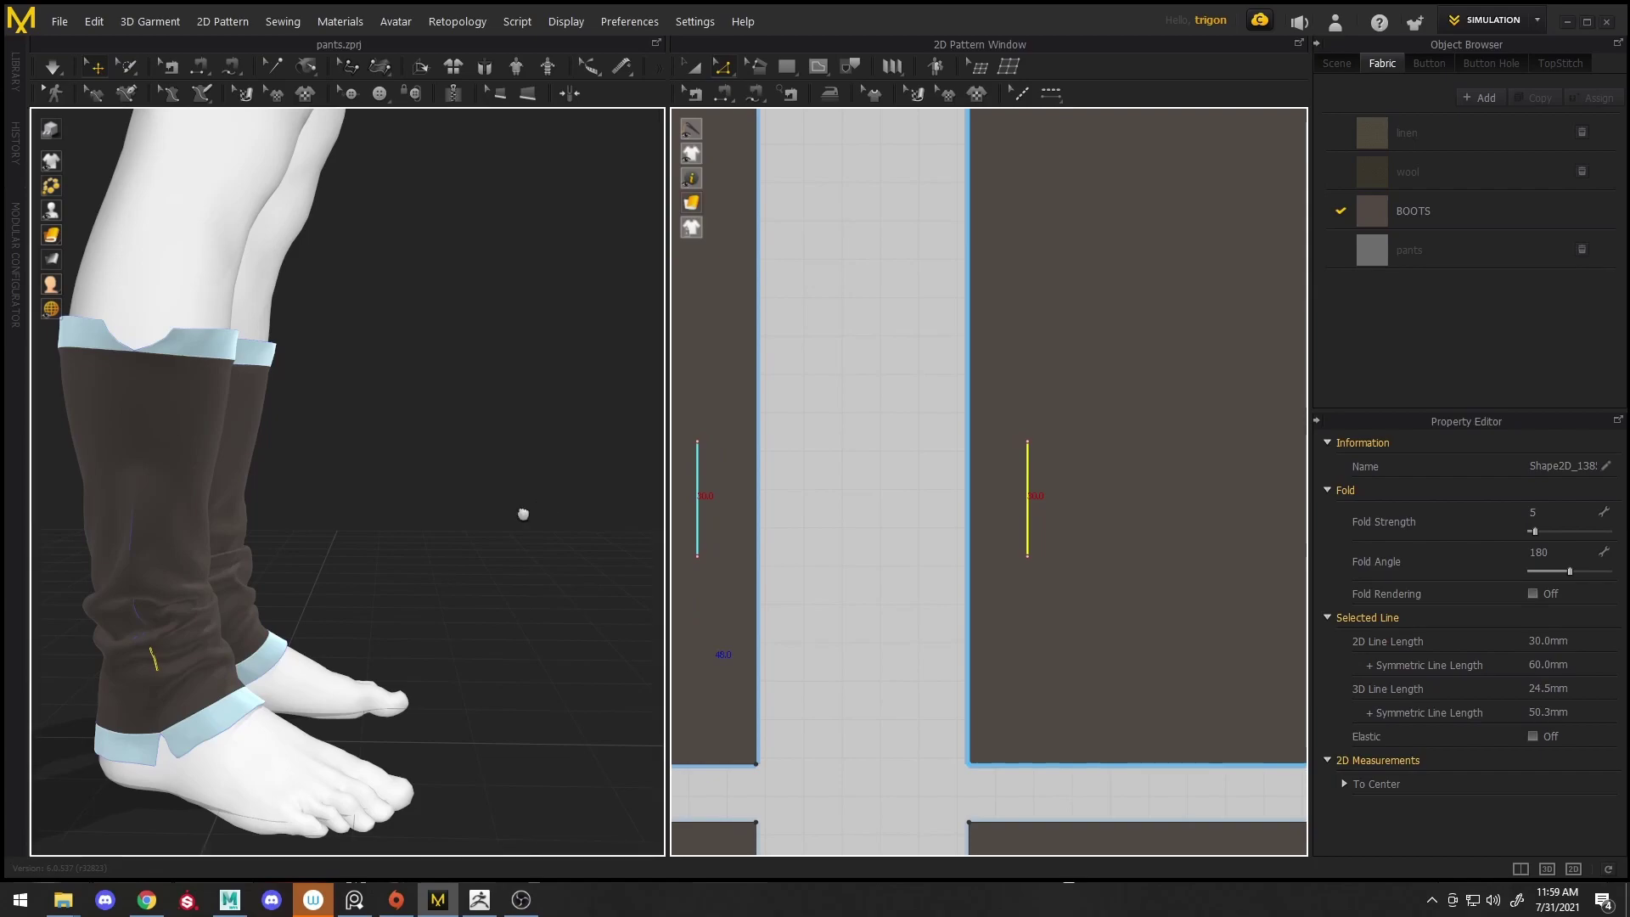
Move the short internal line straight down, closer to the bottom edge of the boot panel
{"action": "right_click_drag", "start_coordinate": [523, 514], "coordinate": [611, 473]}
{"action": "left_click_drag", "start_coordinate": [1034, 522], "coordinate": [1027, 641]}
{"action": "scroll", "coordinate": [512, 612], "scroll_direction": "up", "scroll_amount": 6}
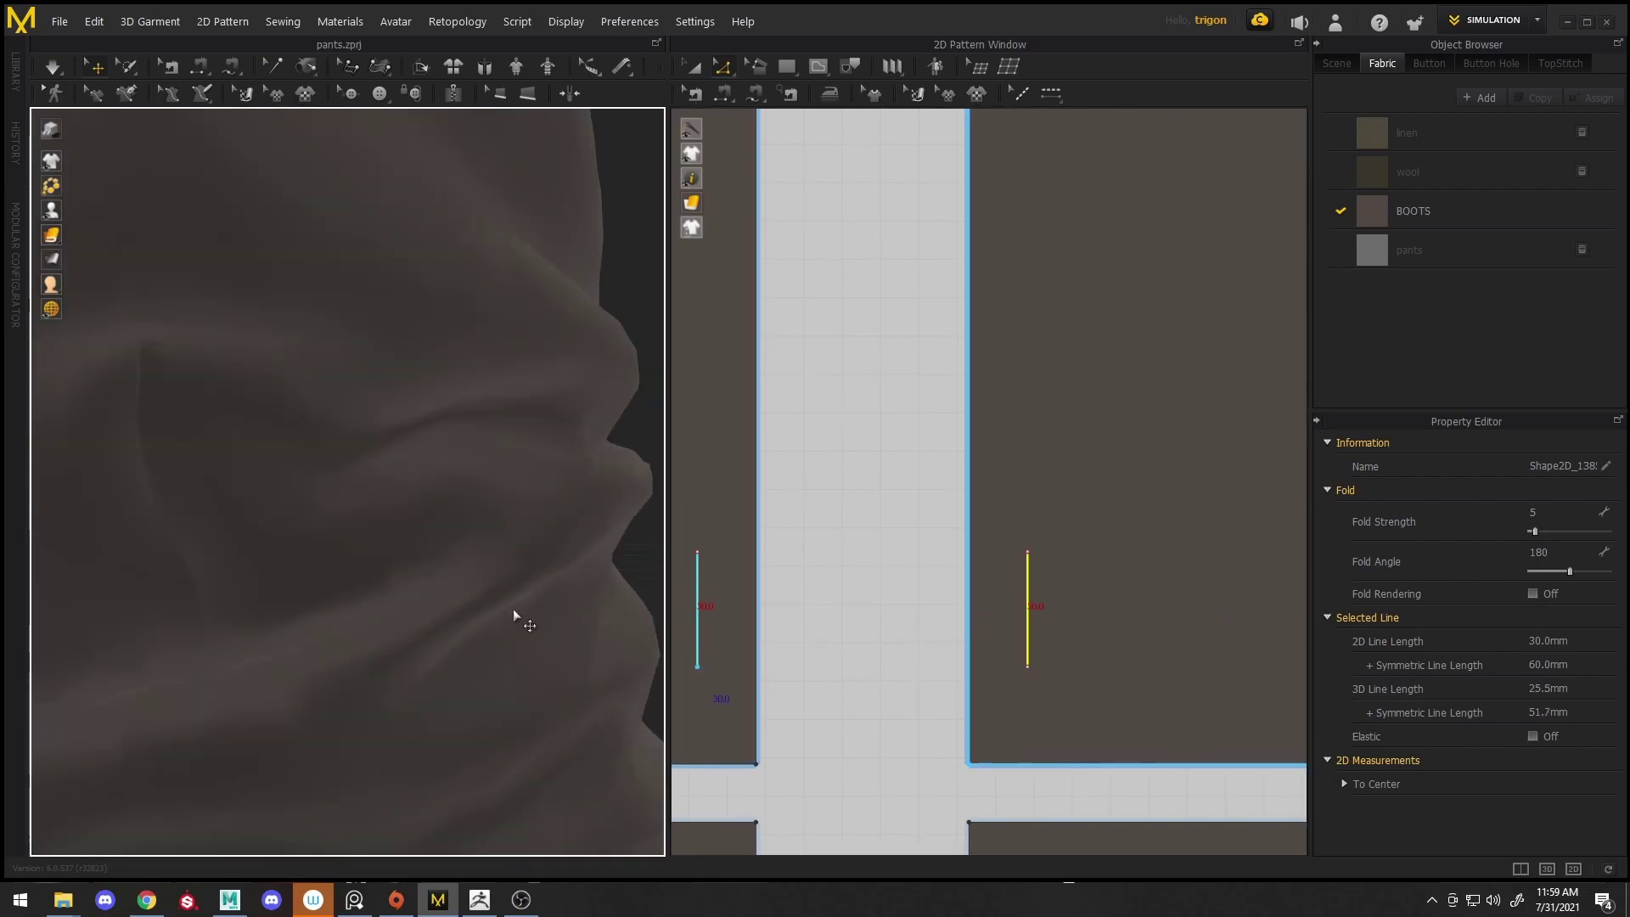
{"action": "scroll", "coordinate": [510, 586], "scroll_direction": "down", "scroll_amount": 5}
{"action": "scroll", "coordinate": [510, 586], "scroll_direction": "down", "scroll_amount": 1}
{"action": "left_click", "coordinate": [508, 551]}
Switch the garment's surface display style and hide the avatar to examine the boots on their own
{"action": "left_click", "coordinate": [70, 235]}
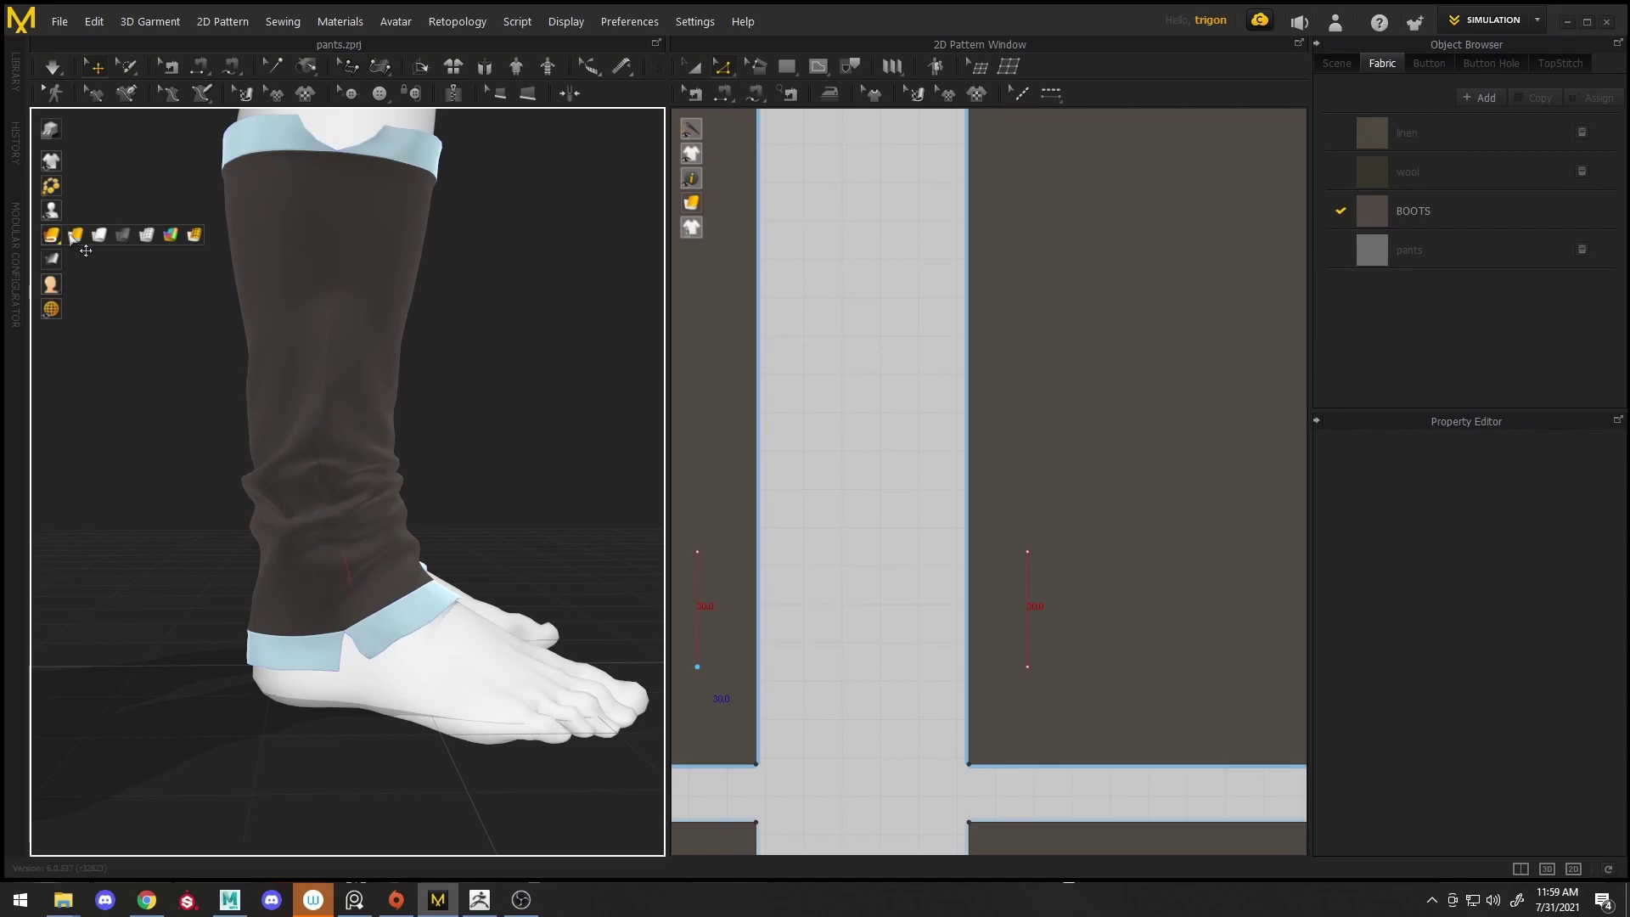
{"action": "right_click_drag", "start_coordinate": [589, 455], "coordinate": [538, 466]}
{"action": "scroll", "coordinate": [445, 374], "scroll_direction": "up", "scroll_amount": 5}
{"action": "middle_click_drag", "start_coordinate": [445, 373], "coordinate": [463, 327]}
{"action": "right_click_drag", "start_coordinate": [463, 327], "coordinate": [428, 427]}
{"action": "scroll", "coordinate": [396, 375], "scroll_direction": "down", "scroll_amount": 7}
{"action": "key", "text": "shift+a"}
{"action": "scroll", "coordinate": [428, 428], "scroll_direction": "up", "scroll_amount": 3}
{"action": "scroll", "coordinate": [427, 427], "scroll_direction": "down", "scroll_amount": 2}
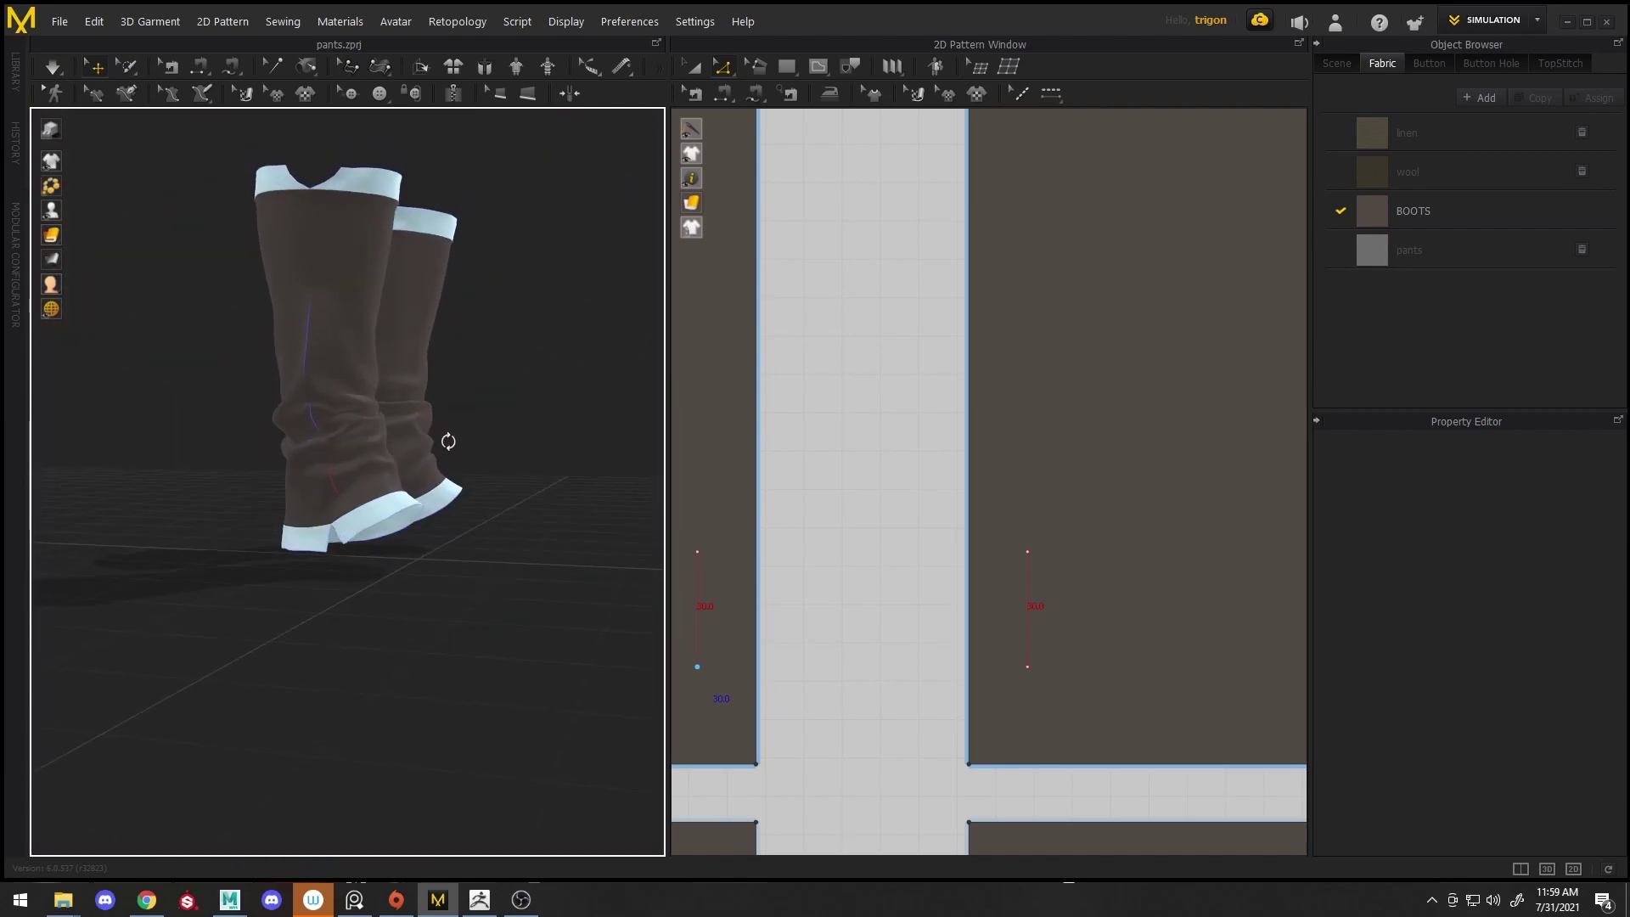
Turn off the display of the 3D grid and the 3D shadow around the boots
{"action": "left_click", "coordinate": [552, 27]}
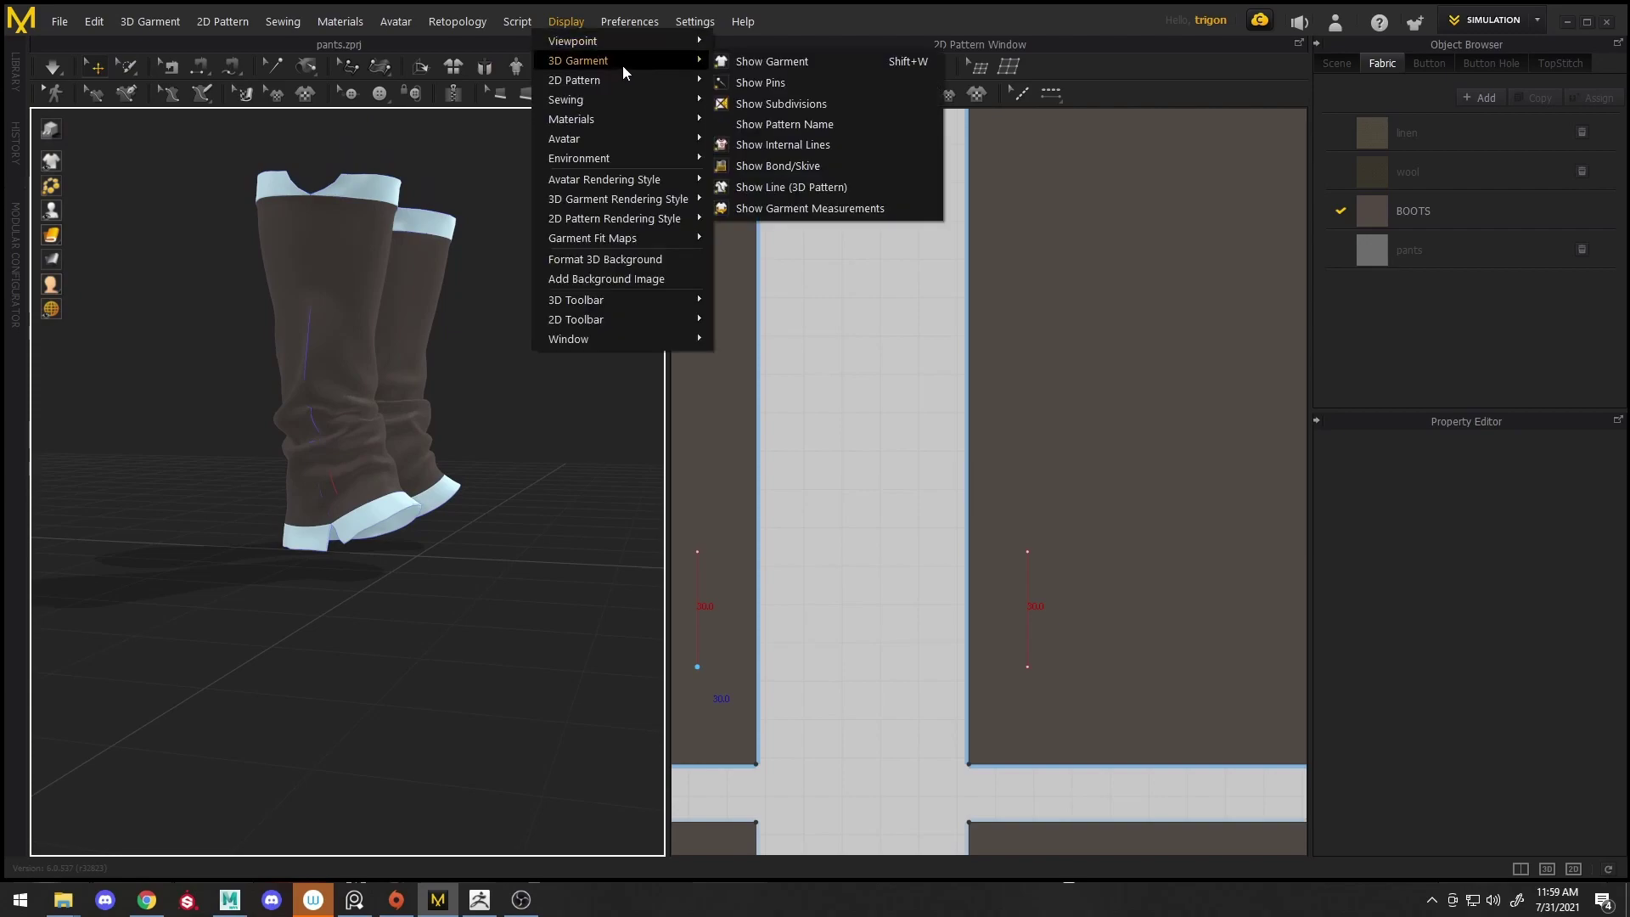
{"action": "mouse_move", "coordinate": [634, 157]}
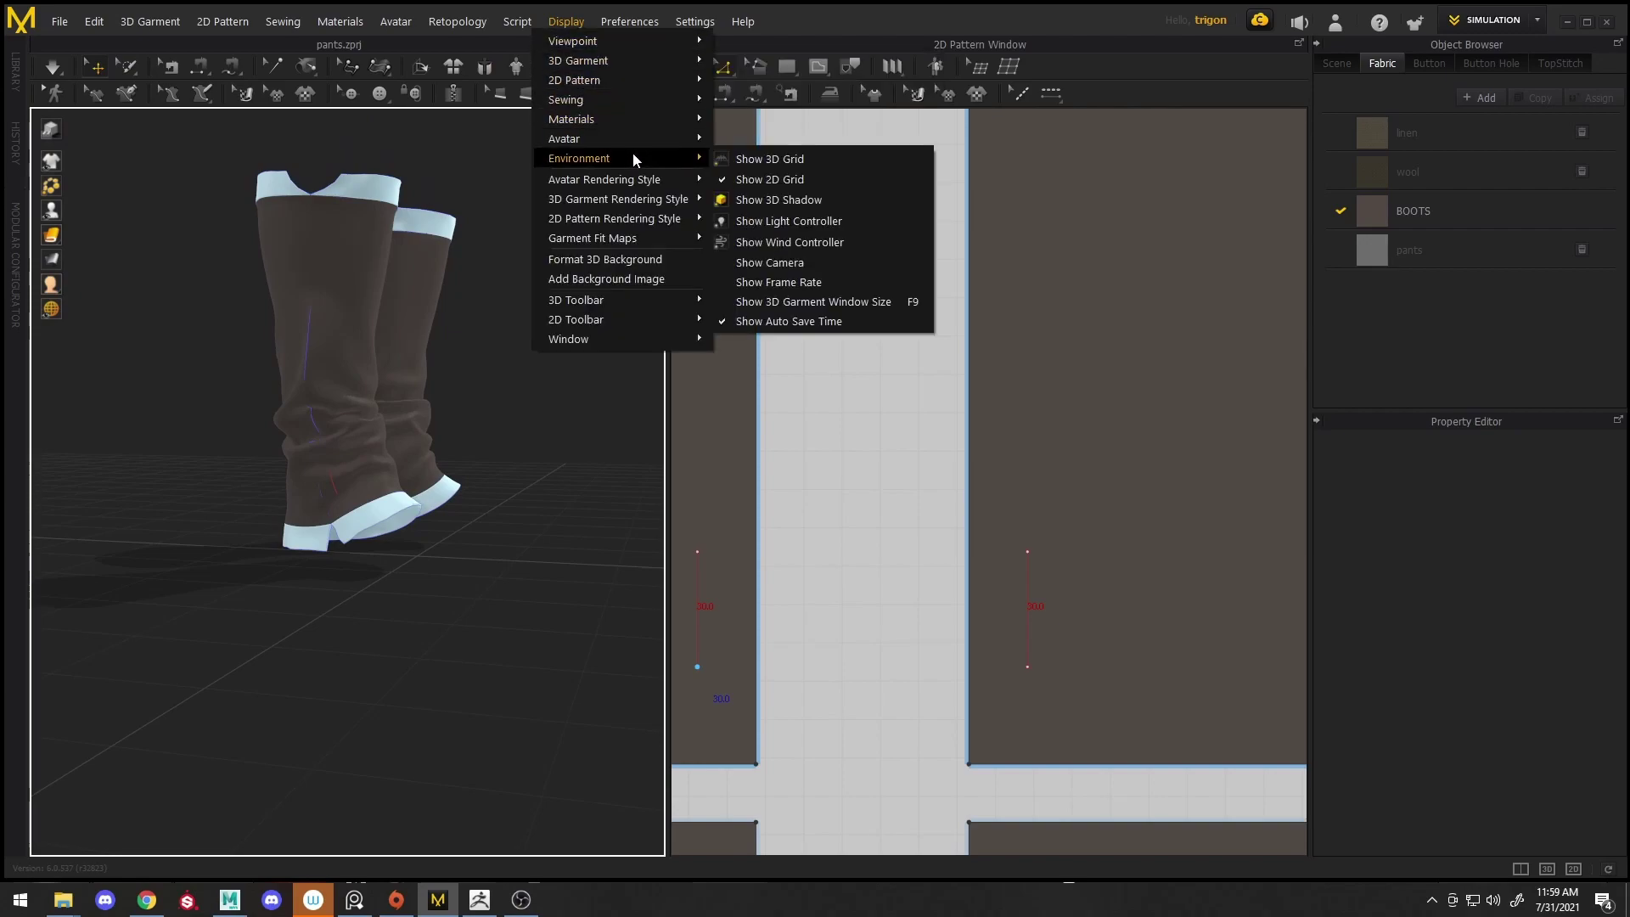
{"action": "left_click", "coordinate": [807, 161]}
{"action": "left_click", "coordinate": [567, 21]}
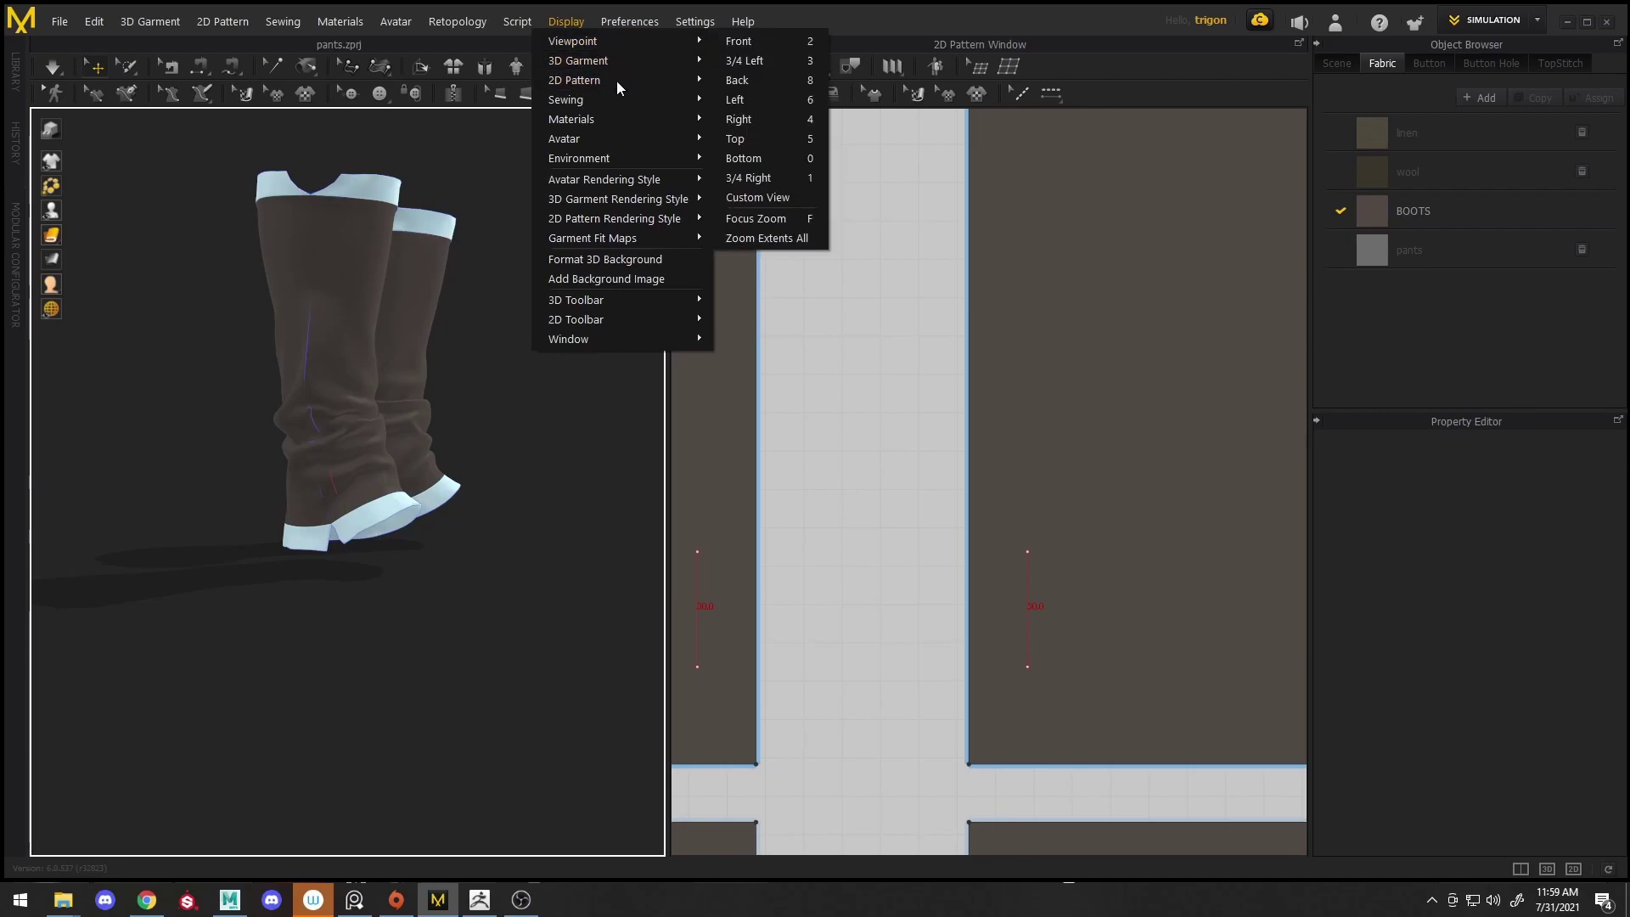
{"action": "mouse_move", "coordinate": [640, 159]}
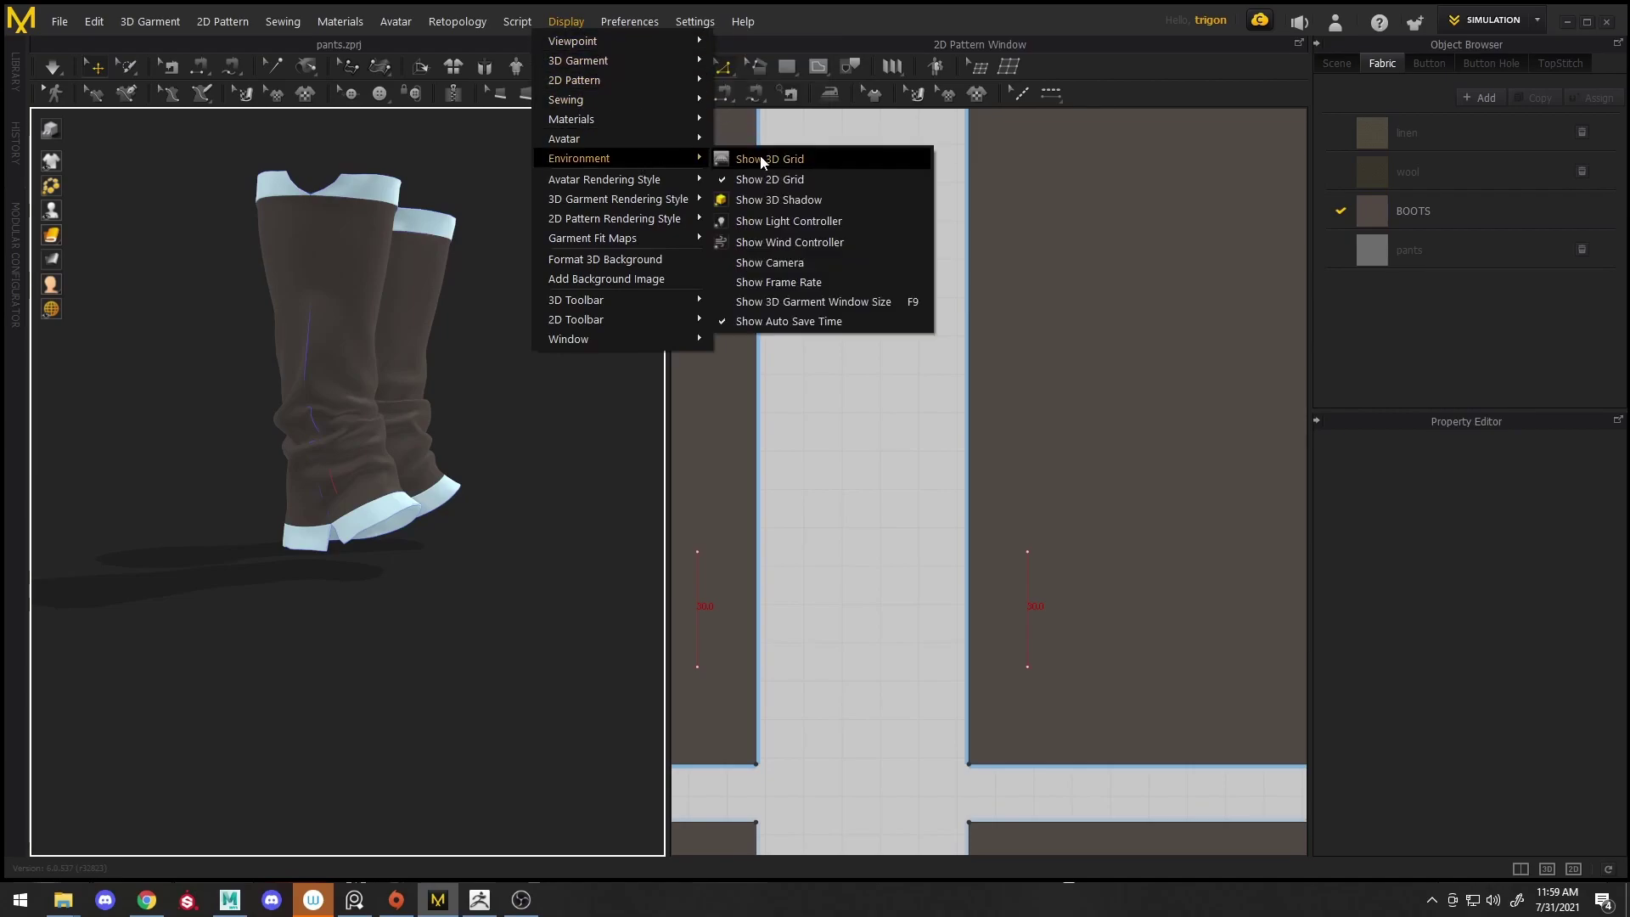
{"action": "left_click", "coordinate": [797, 200]}
Move the short internal line slightly sideways, closer to the side edge of the boot panel
{"action": "scroll", "coordinate": [527, 387], "scroll_direction": "up", "scroll_amount": 5}
{"action": "right_click_drag", "start_coordinate": [523, 387], "coordinate": [577, 387]}
{"action": "left_click", "coordinate": [1026, 609]}
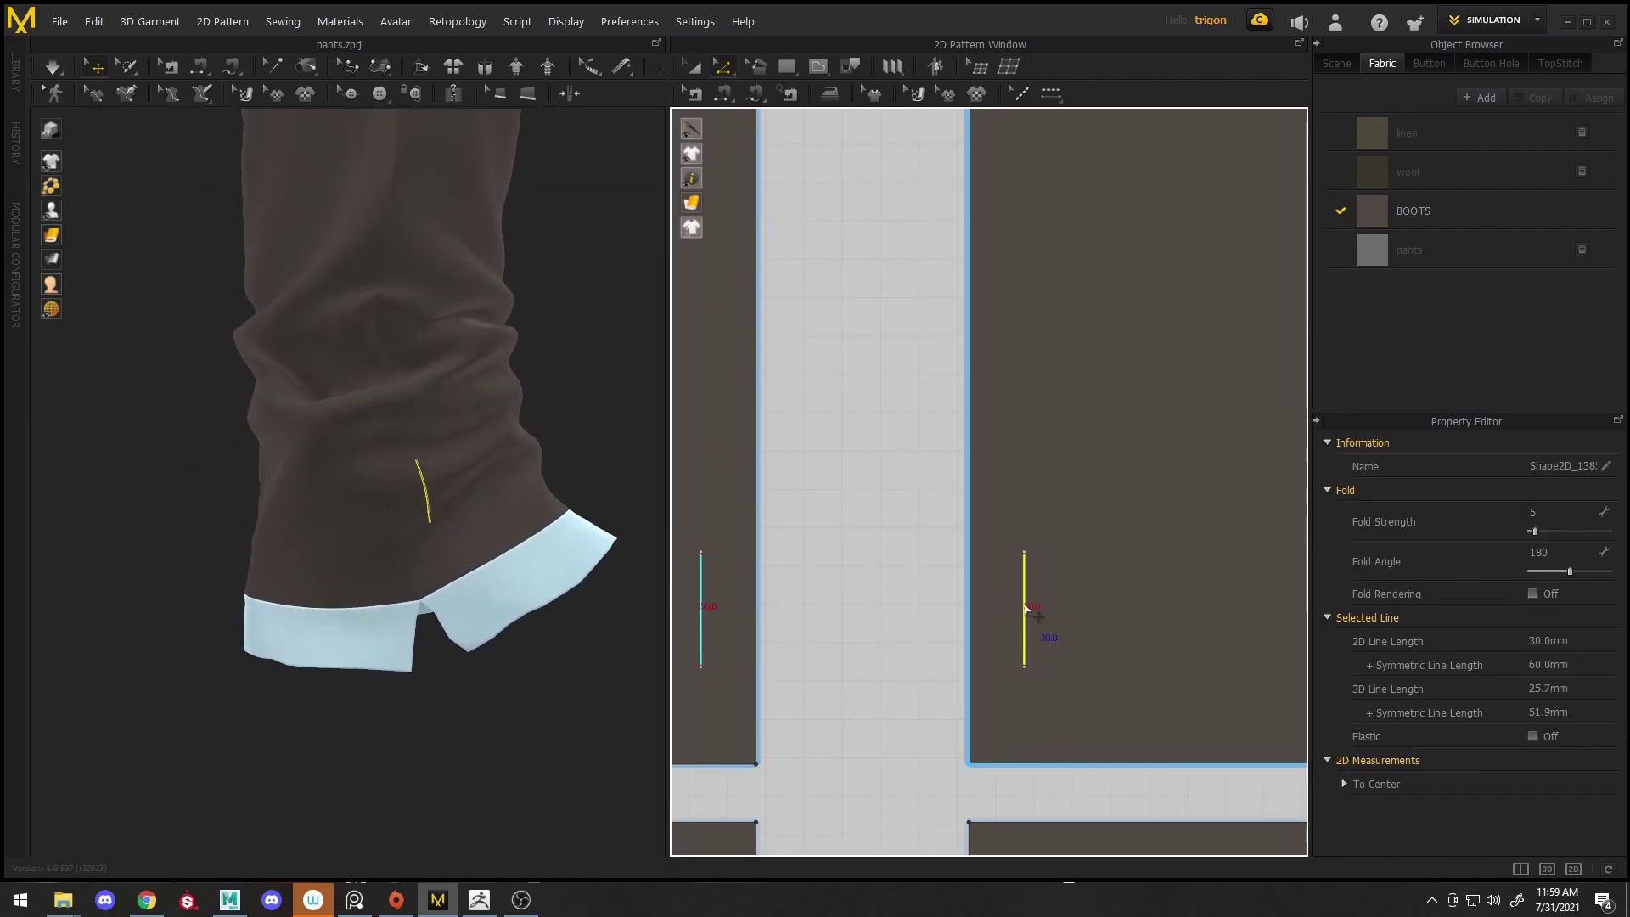
{"action": "left_click_drag", "start_coordinate": [1026, 609], "coordinate": [1024, 609]}
{"action": "key", "text": "alt"}
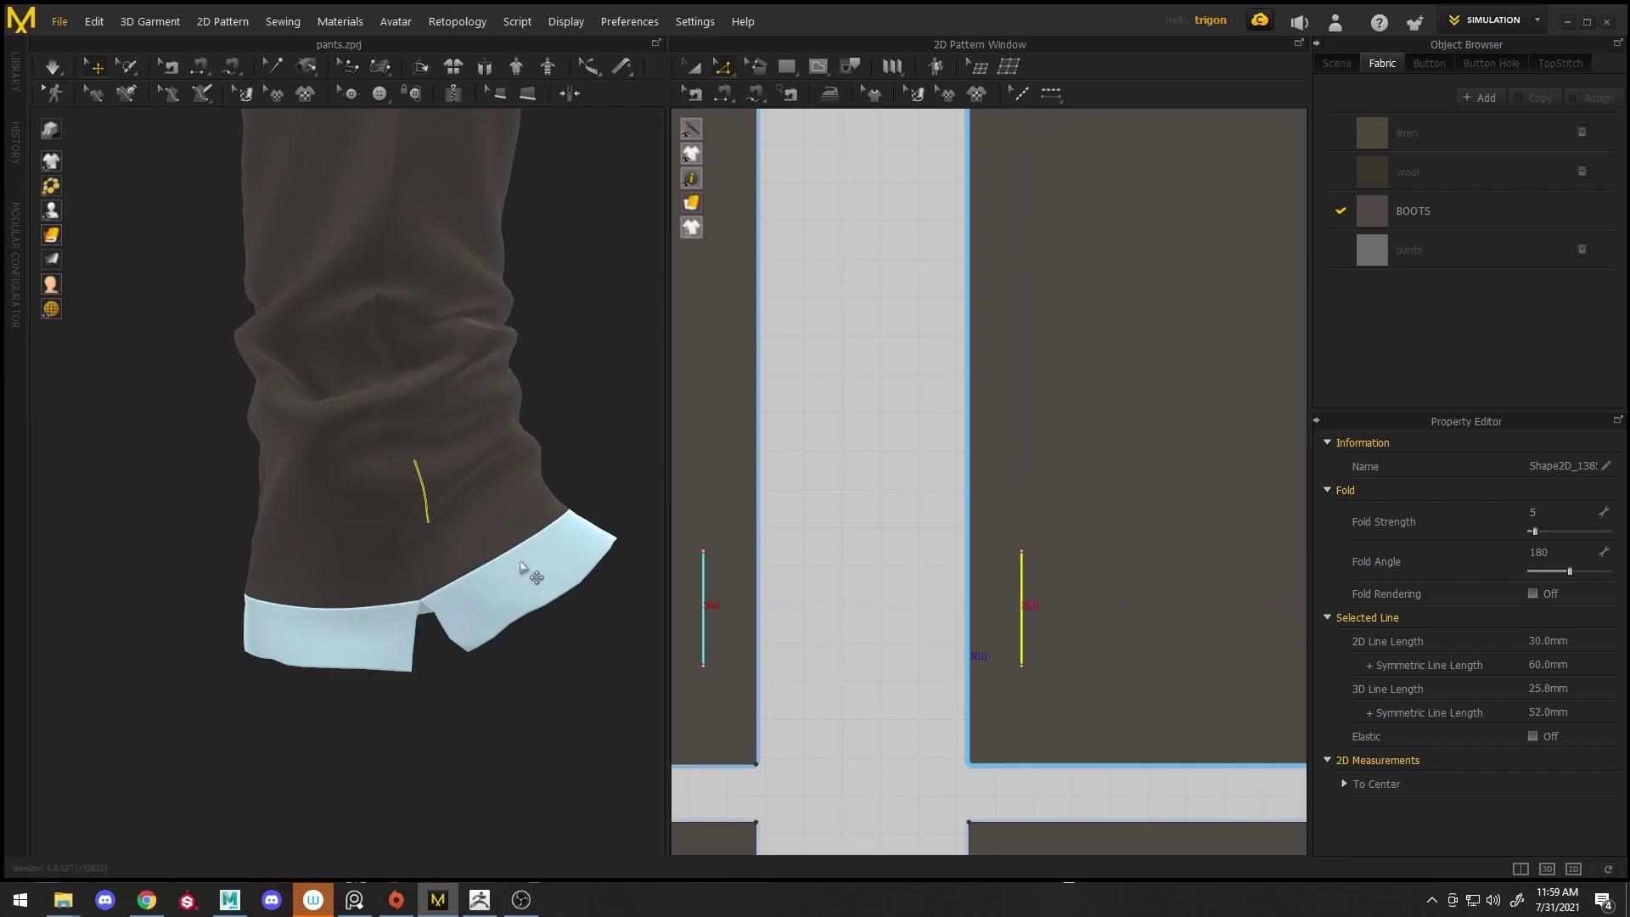
Copy the 30 mm internal line and paste three copies above it along the panel's side edge at an 88.8 mm interval
{"action": "scroll", "coordinate": [1031, 590], "scroll_direction": "down", "scroll_amount": 5}
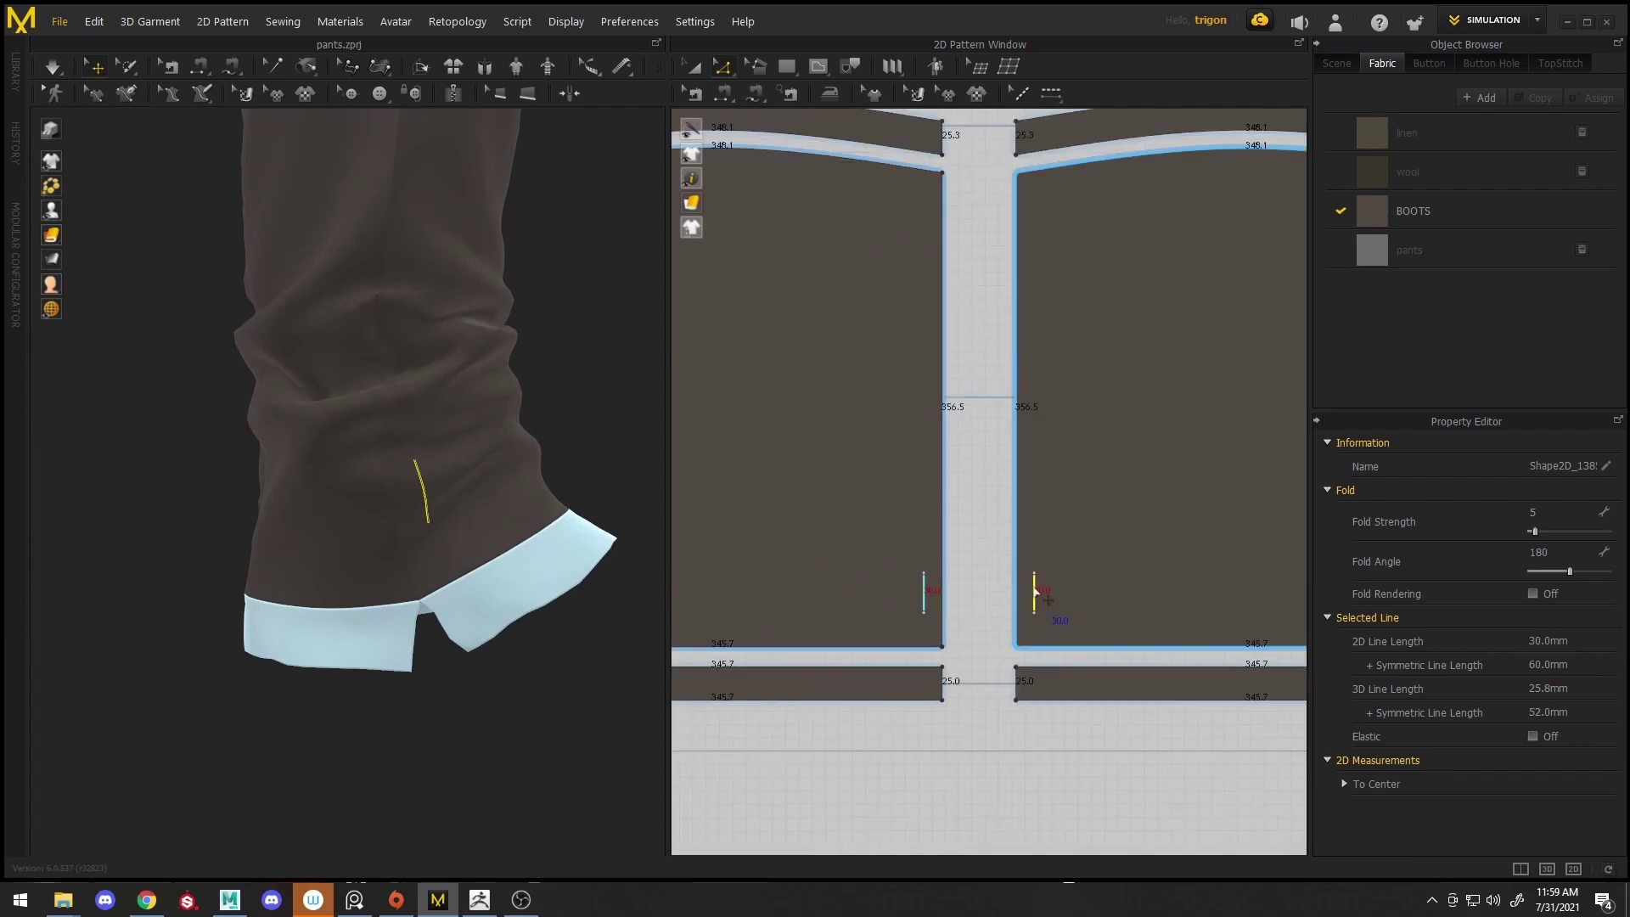
{"action": "key", "text": "a"}
{"action": "key", "text": "ctrl+v"}
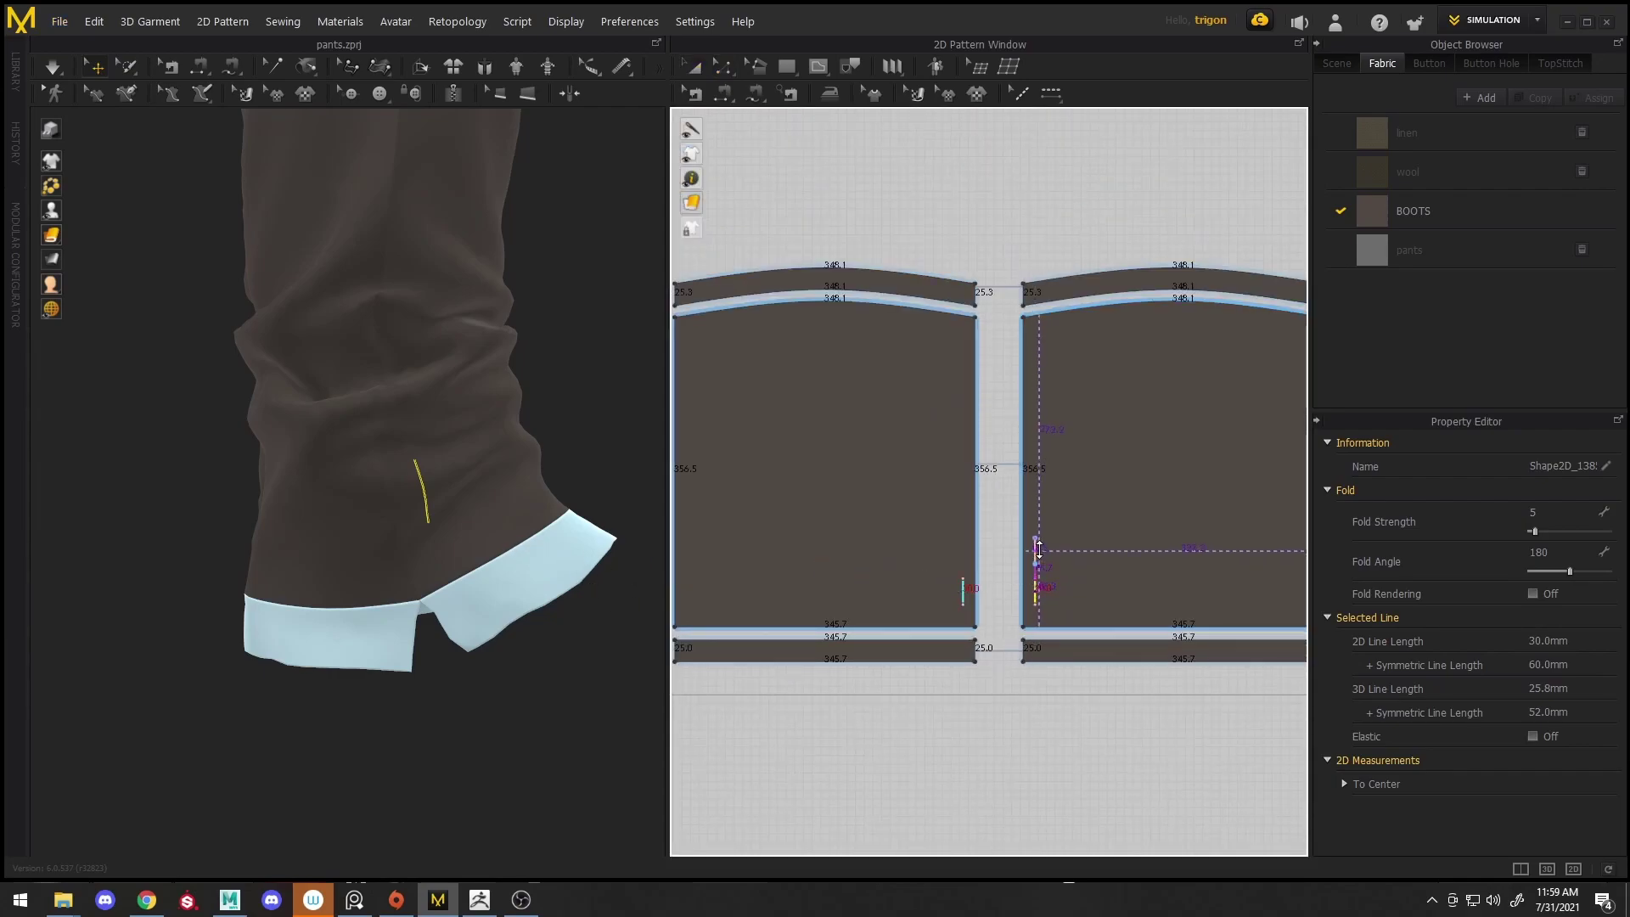
{"action": "right_click", "coordinate": [1040, 521]}
{"action": "left_click", "coordinate": [892, 335]}
{"action": "left_click", "coordinate": [892, 335]}
{"action": "left_click", "coordinate": [895, 319]}
{"action": "left_click", "coordinate": [895, 318]}
{"action": "left_click", "coordinate": [894, 310]}
{"action": "left_click", "coordinate": [894, 310]}
{"action": "left_click", "coordinate": [894, 309]}
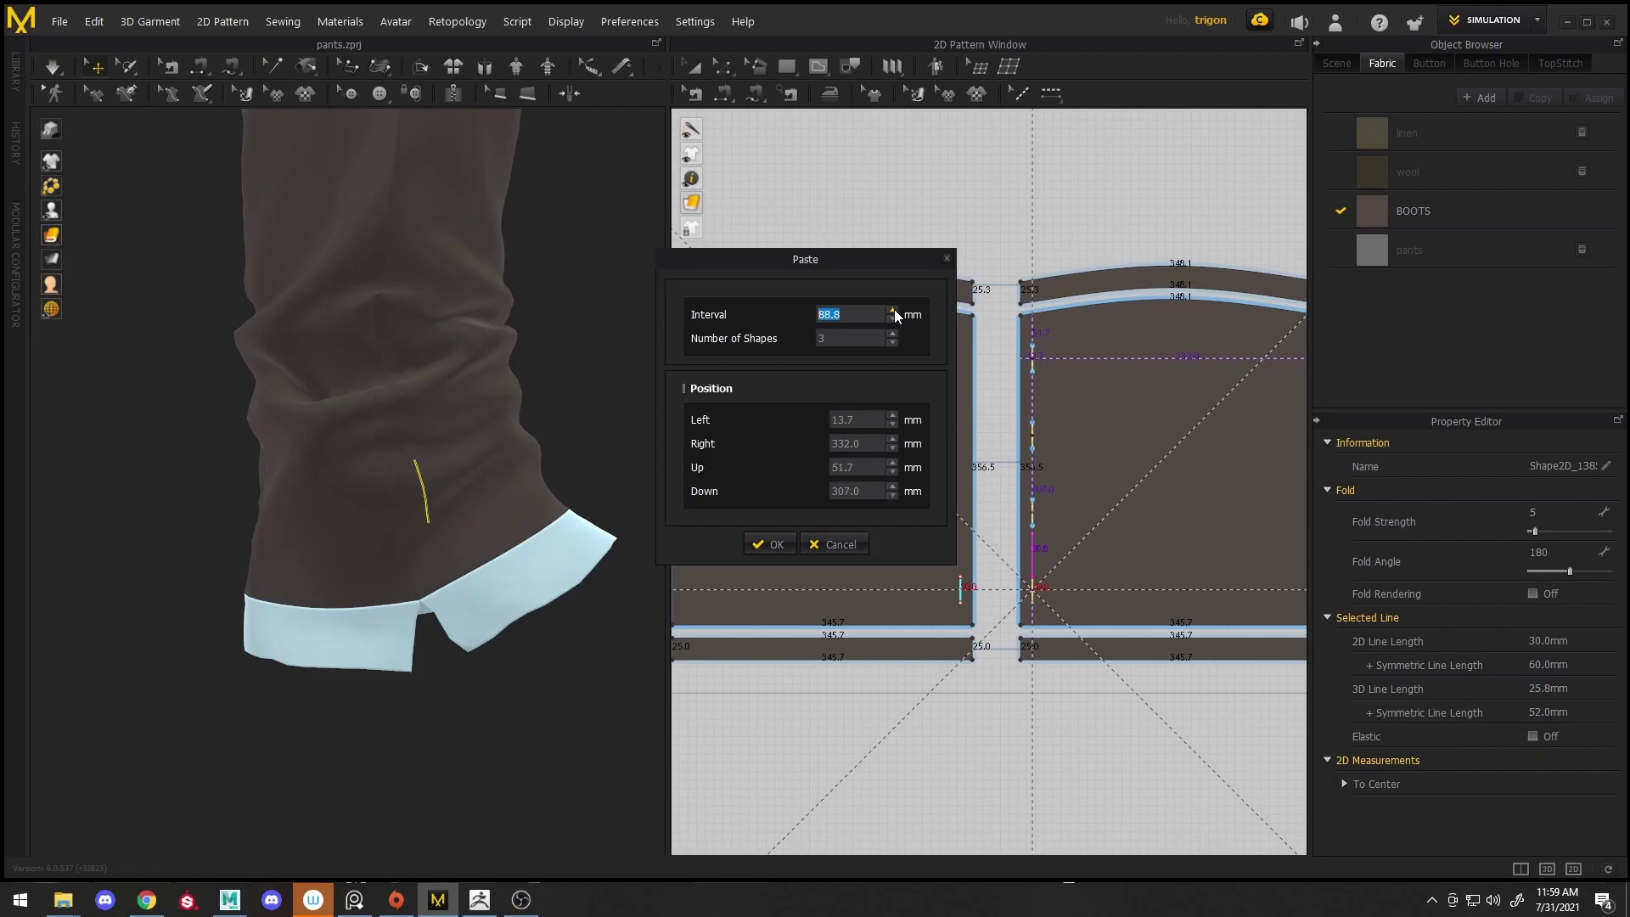
{"action": "left_click", "coordinate": [775, 545]}
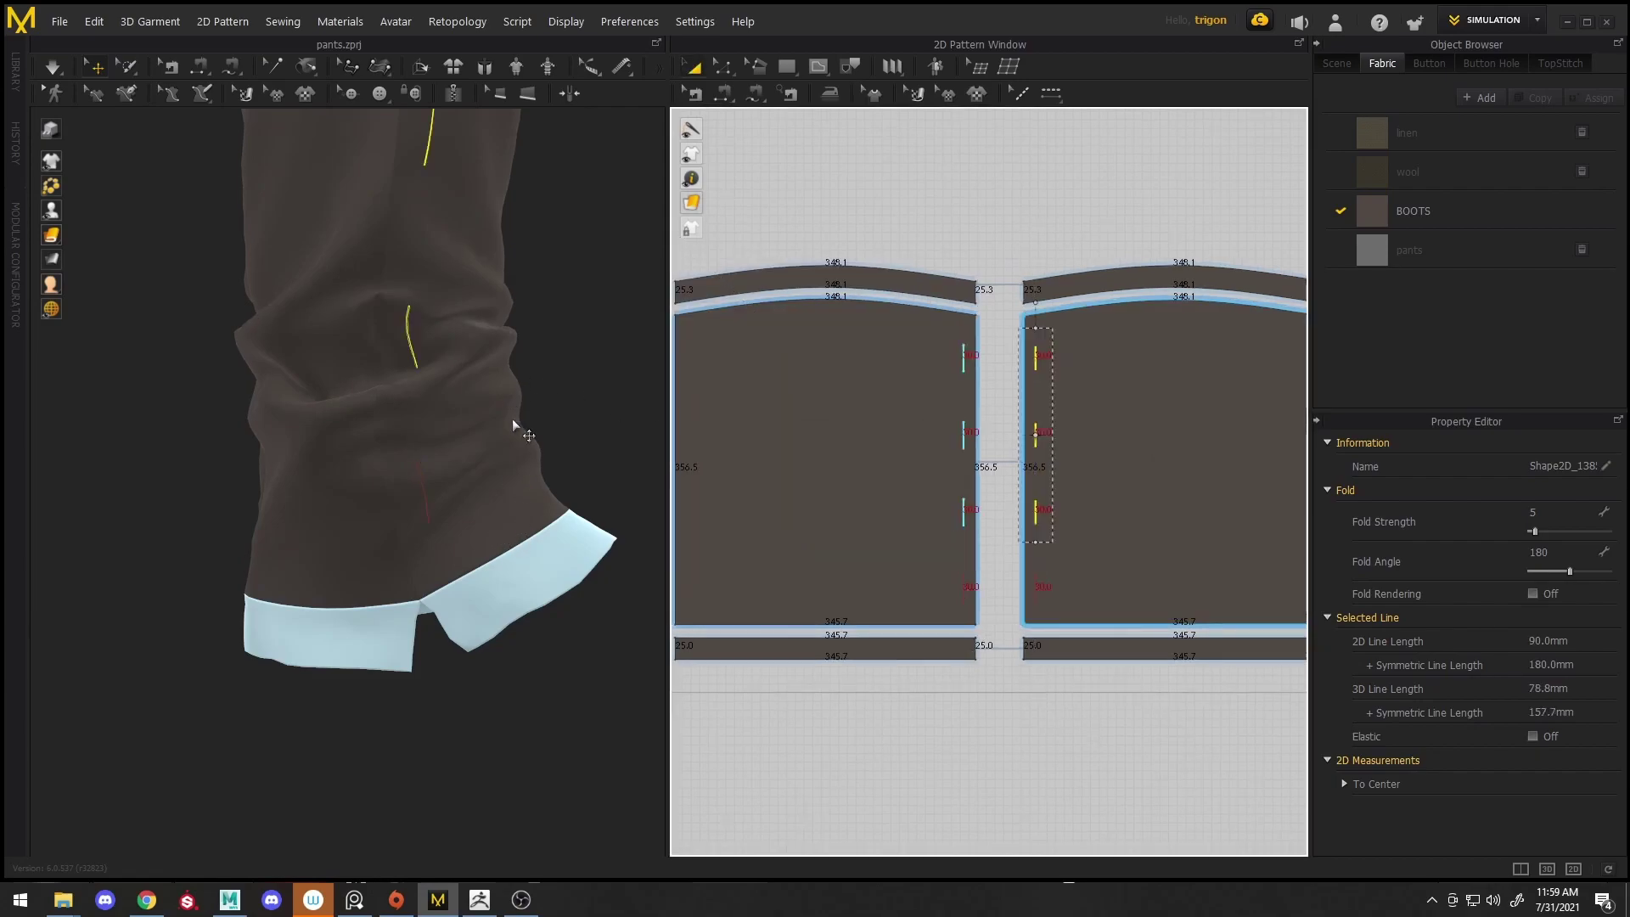
Copy all four short internal lines together and paste them level along the opposite side edge of the boot panel
{"action": "scroll", "coordinate": [502, 510], "scroll_direction": "down", "scroll_amount": 5}
{"action": "middle_click_drag", "start_coordinate": [486, 470], "coordinate": [459, 537]}
{"action": "scroll", "coordinate": [433, 433], "scroll_direction": "up", "scroll_amount": 4}
{"action": "right_click_drag", "start_coordinate": [491, 467], "coordinate": [430, 455]}
{"action": "left_click", "coordinate": [1036, 587], "text": "shift"}
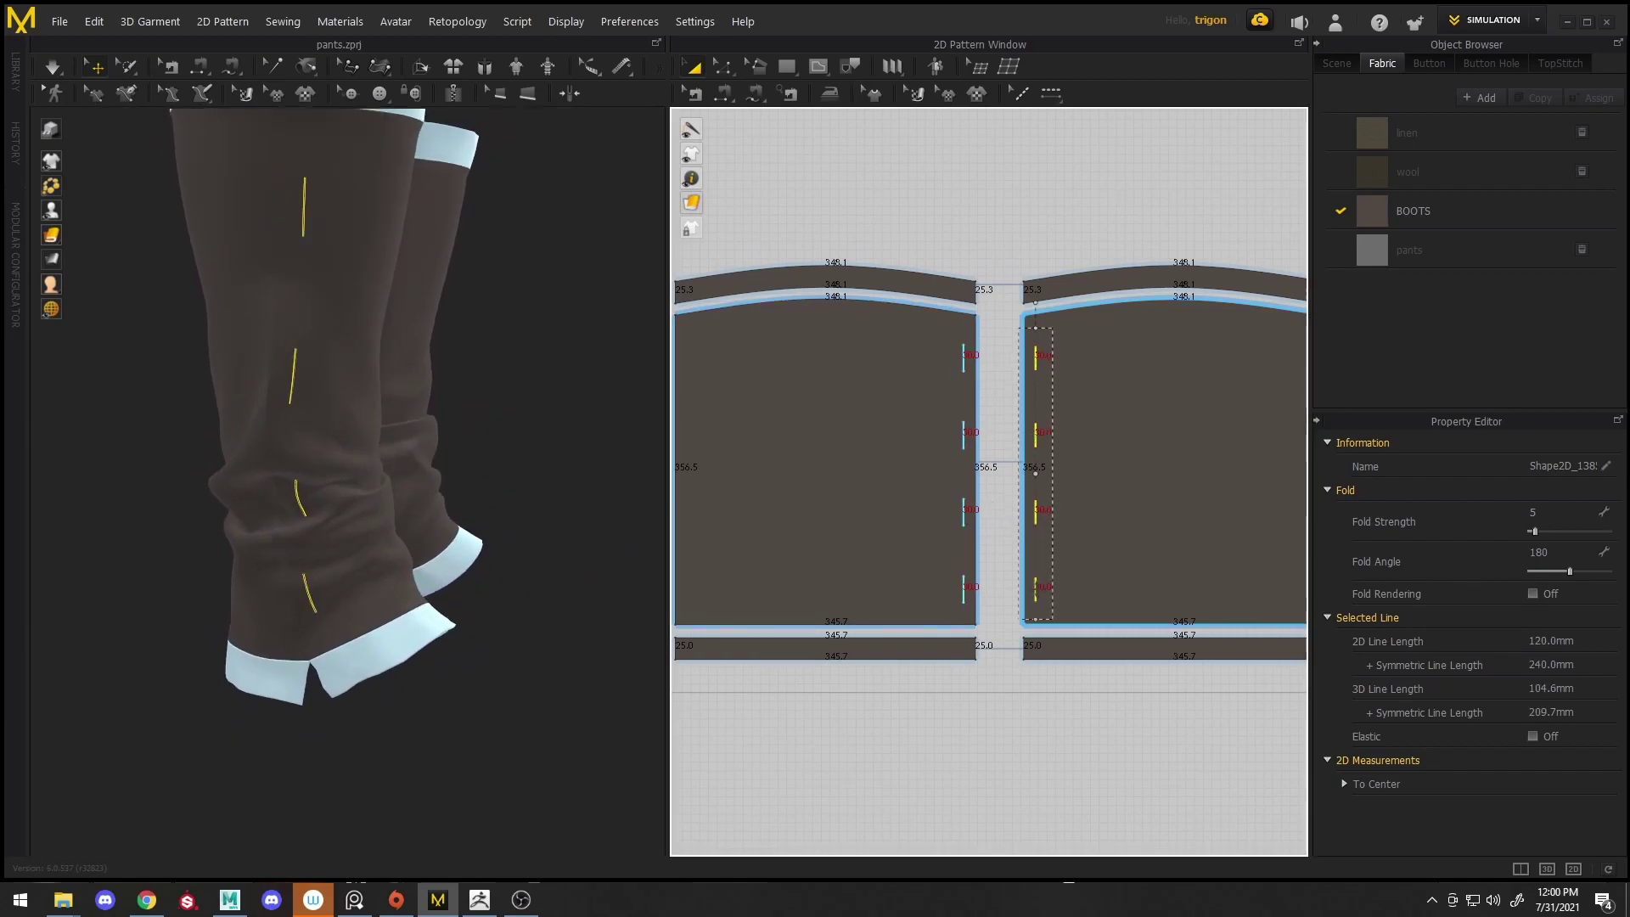
{"action": "right_click_drag", "start_coordinate": [1170, 531], "coordinate": [1039, 535]}
{"action": "key", "text": "ctrl+v"}
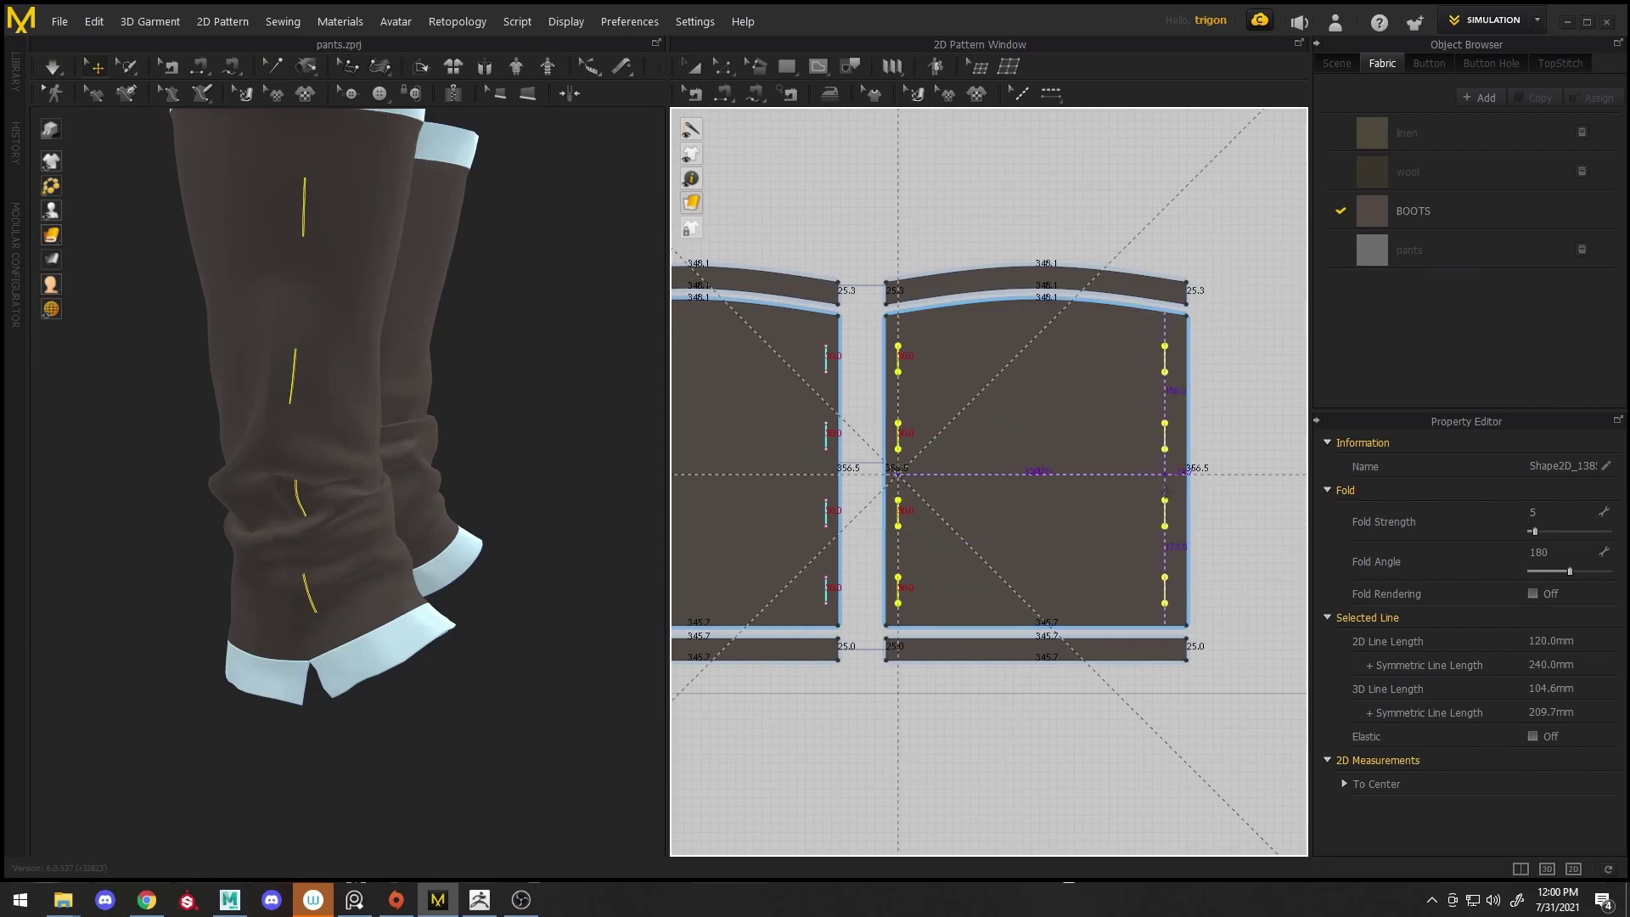
{"action": "left_click", "coordinate": [1166, 473]}
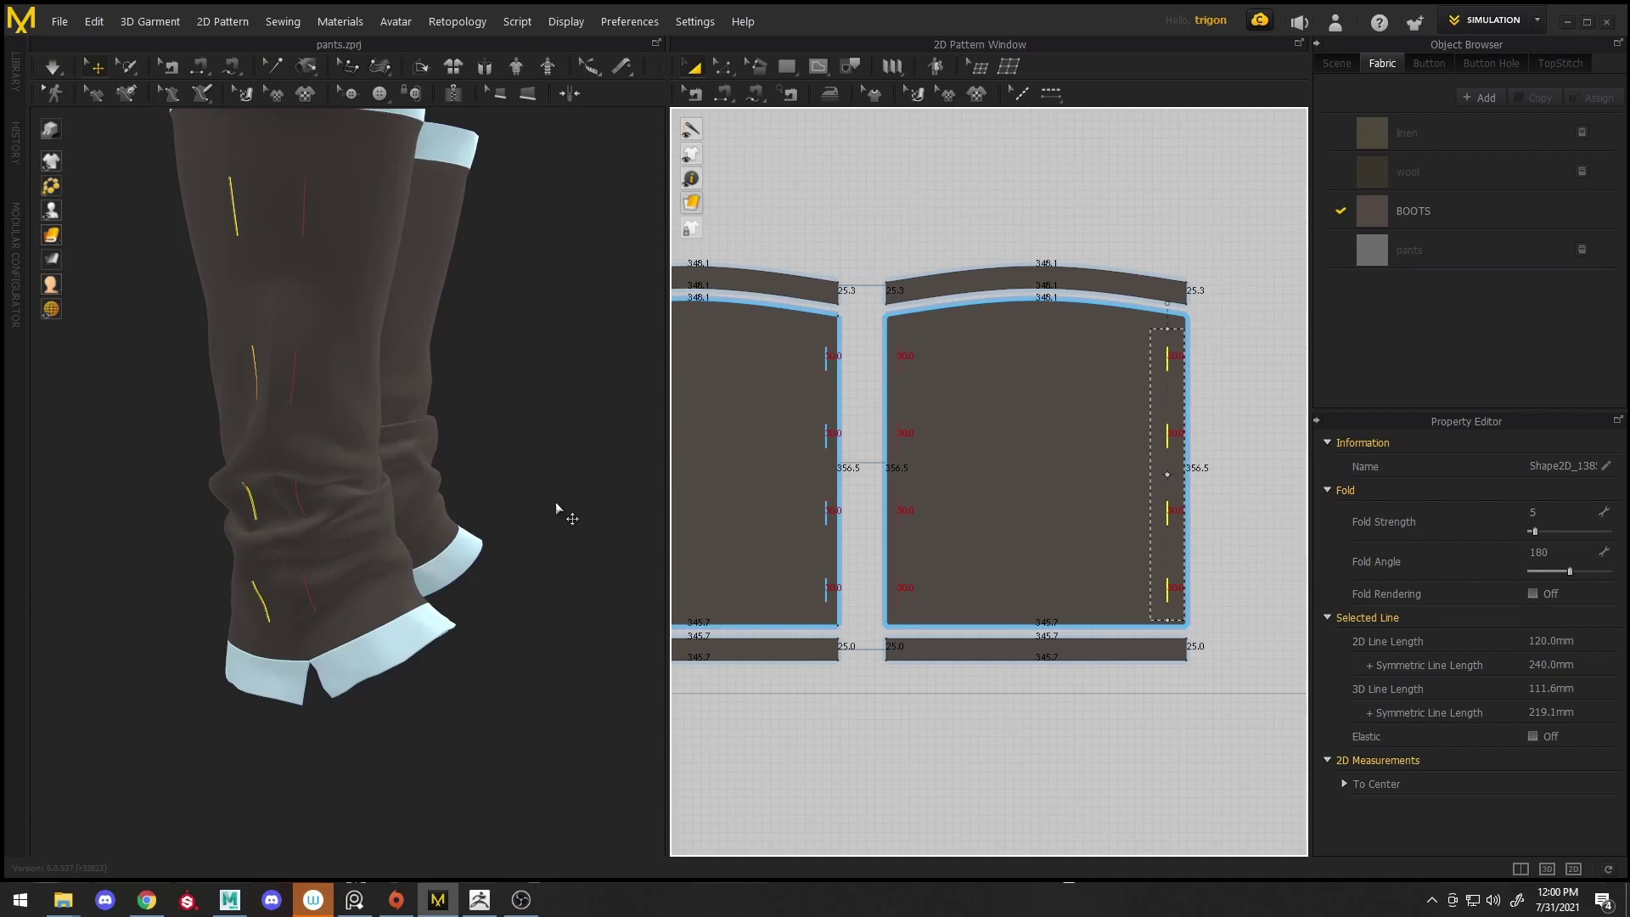
Move the original four short internal lines sideways until they sit just inside their nearest panel edge
{"action": "left_click", "coordinate": [556, 502]}
{"action": "scroll", "coordinate": [543, 506], "scroll_direction": "up", "scroll_amount": 5}
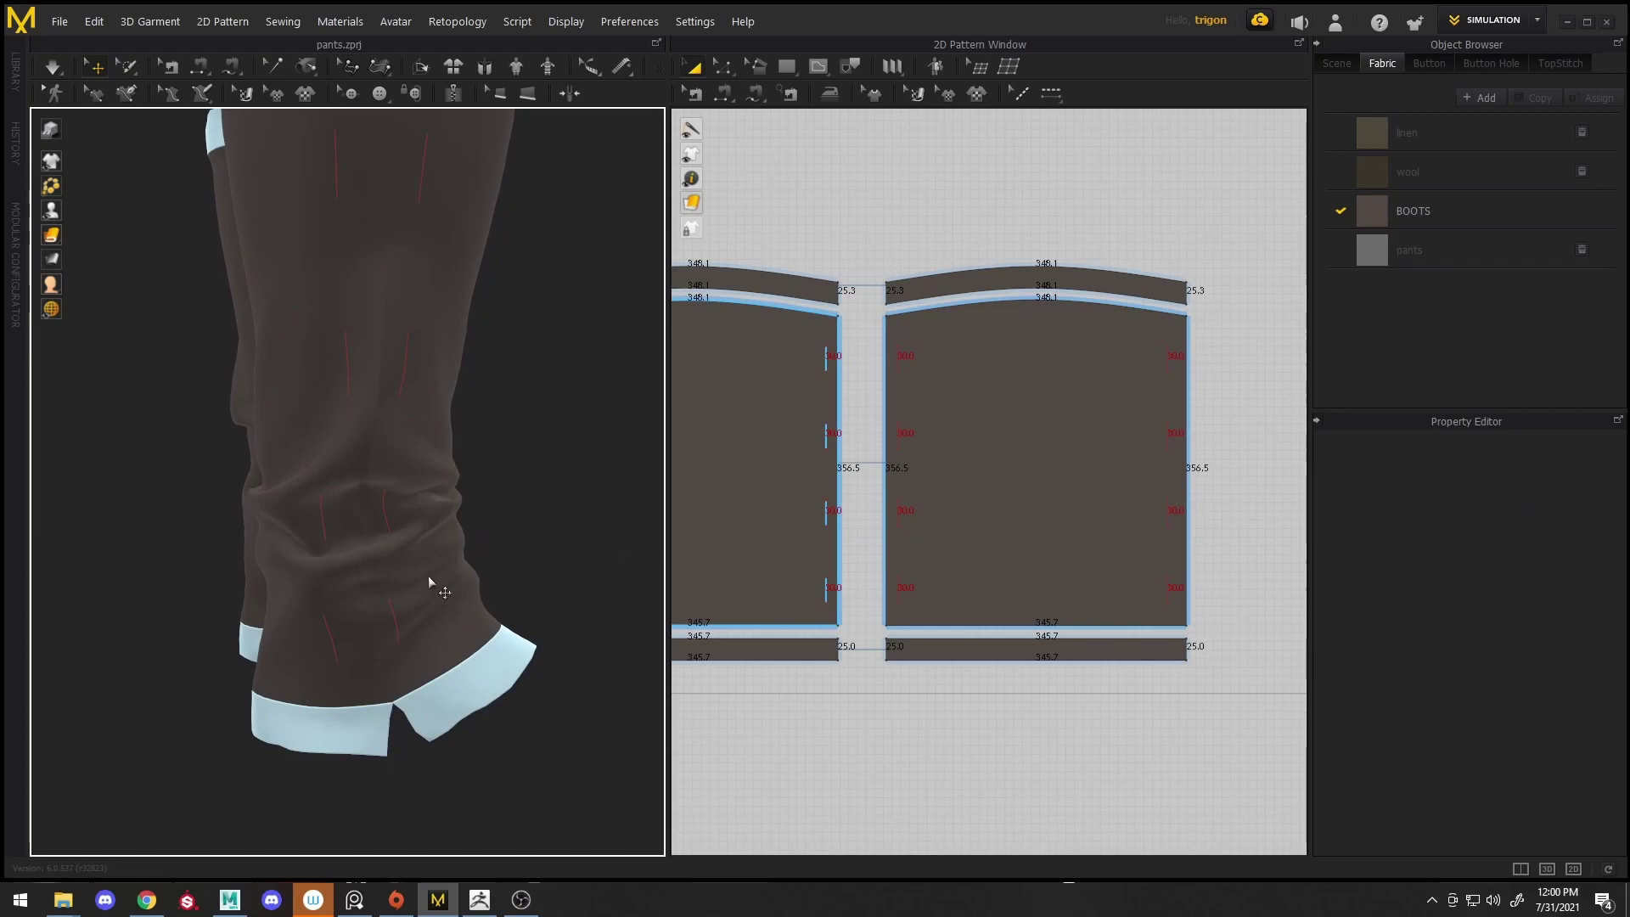
{"action": "left_click", "coordinate": [897, 587]}
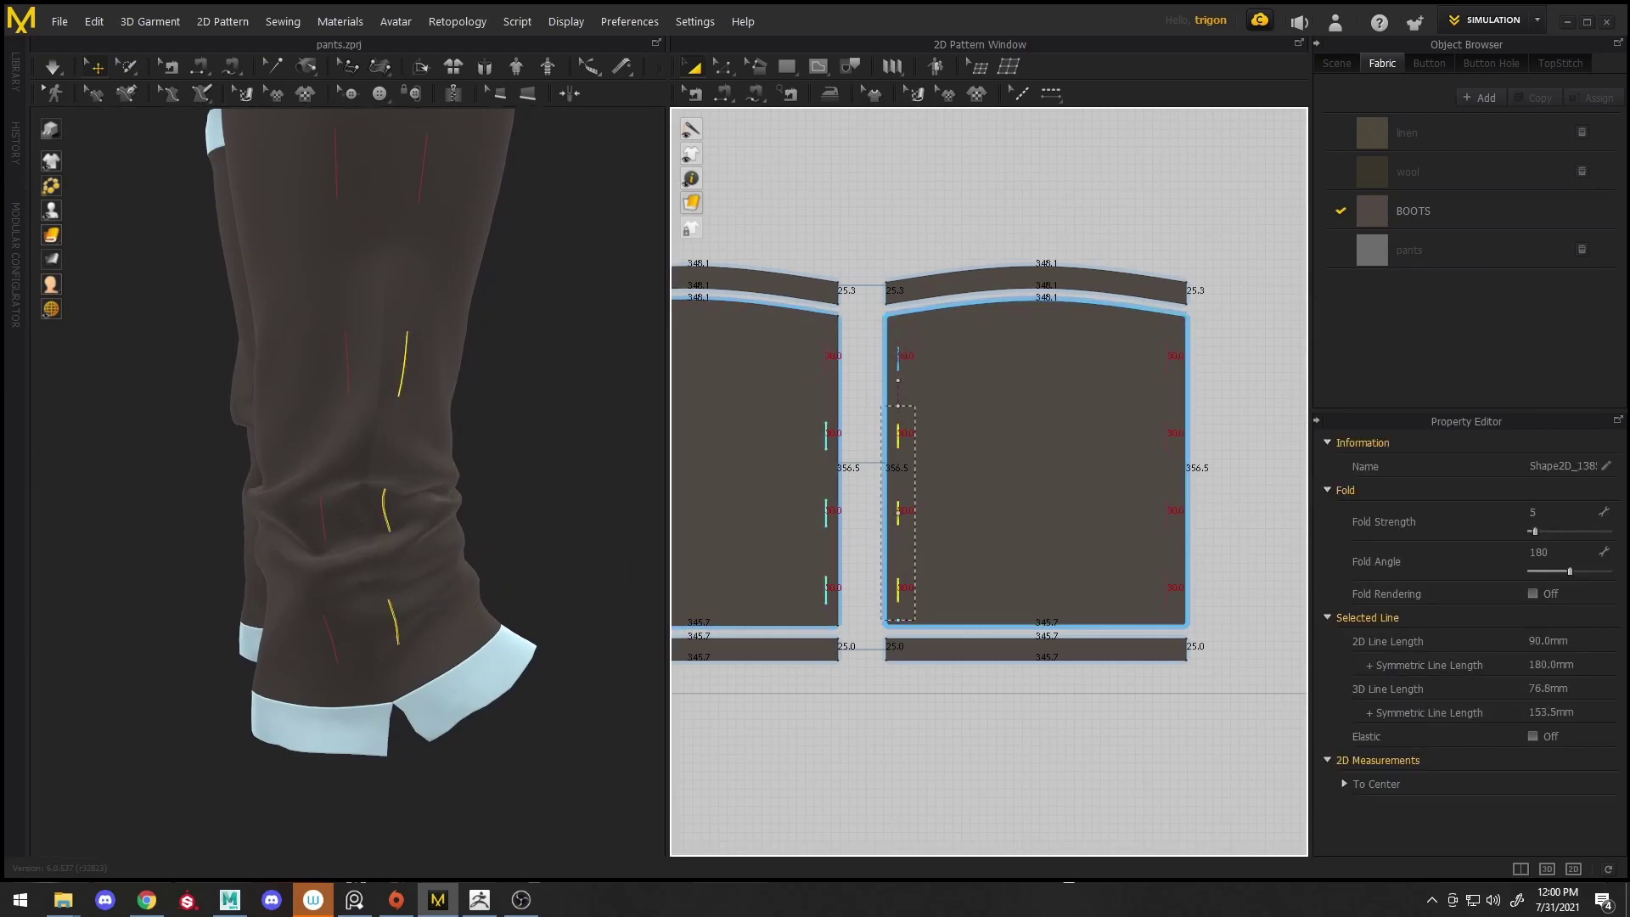
{"action": "scroll", "coordinate": [906, 476], "scroll_direction": "up", "scroll_amount": 5}
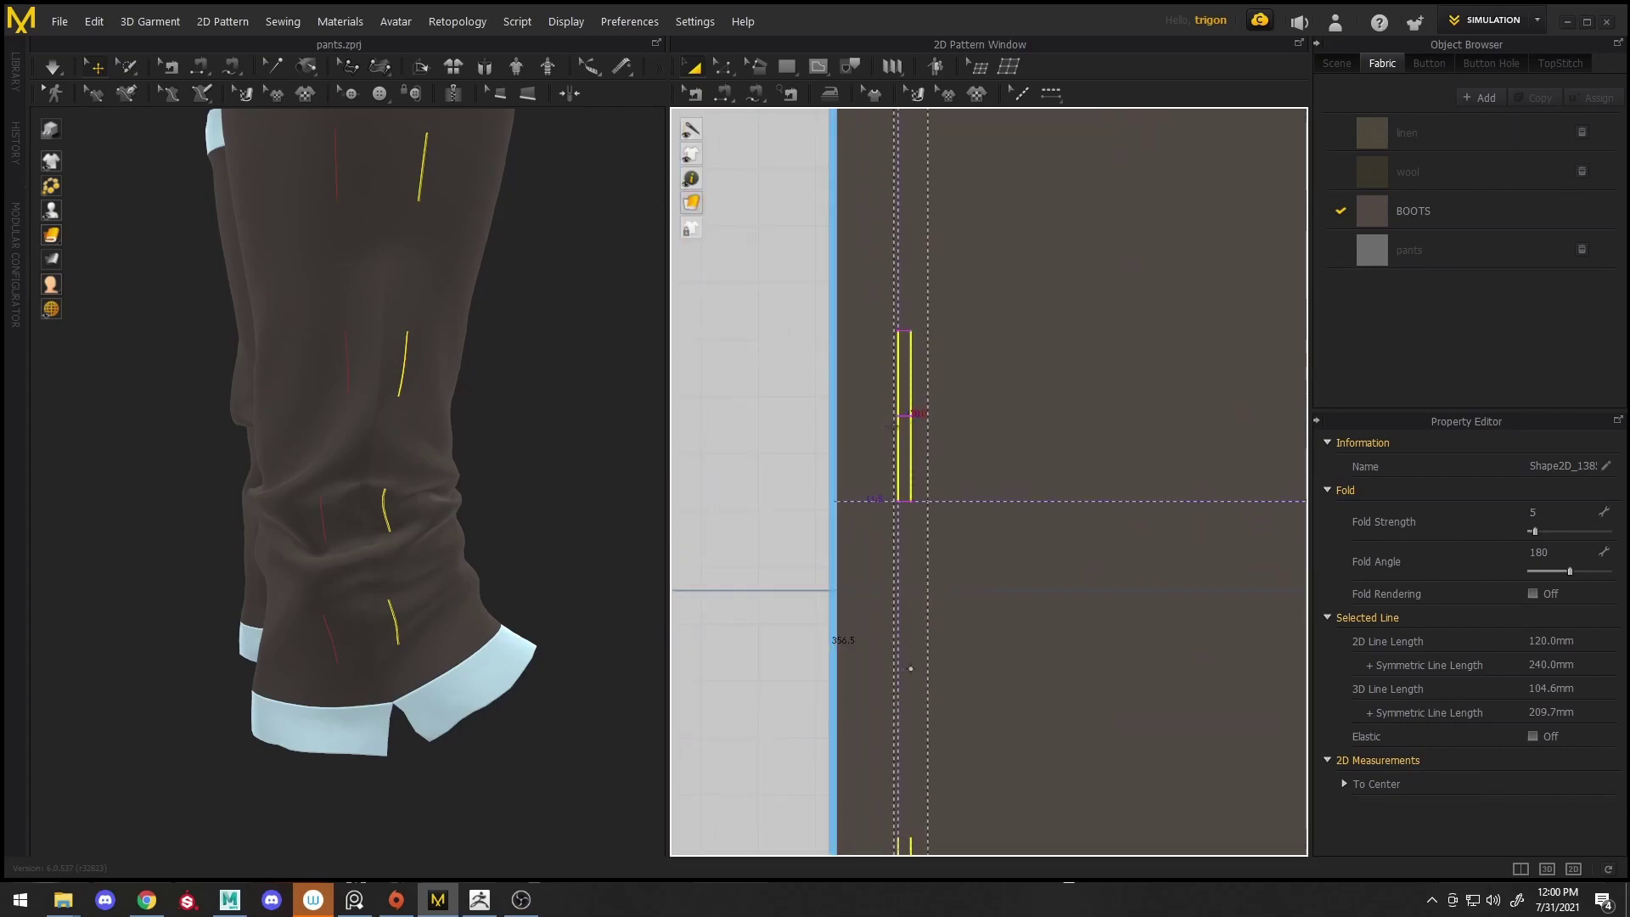
{"action": "left_click_drag", "start_coordinate": [854, 424], "coordinate": [846, 425]}
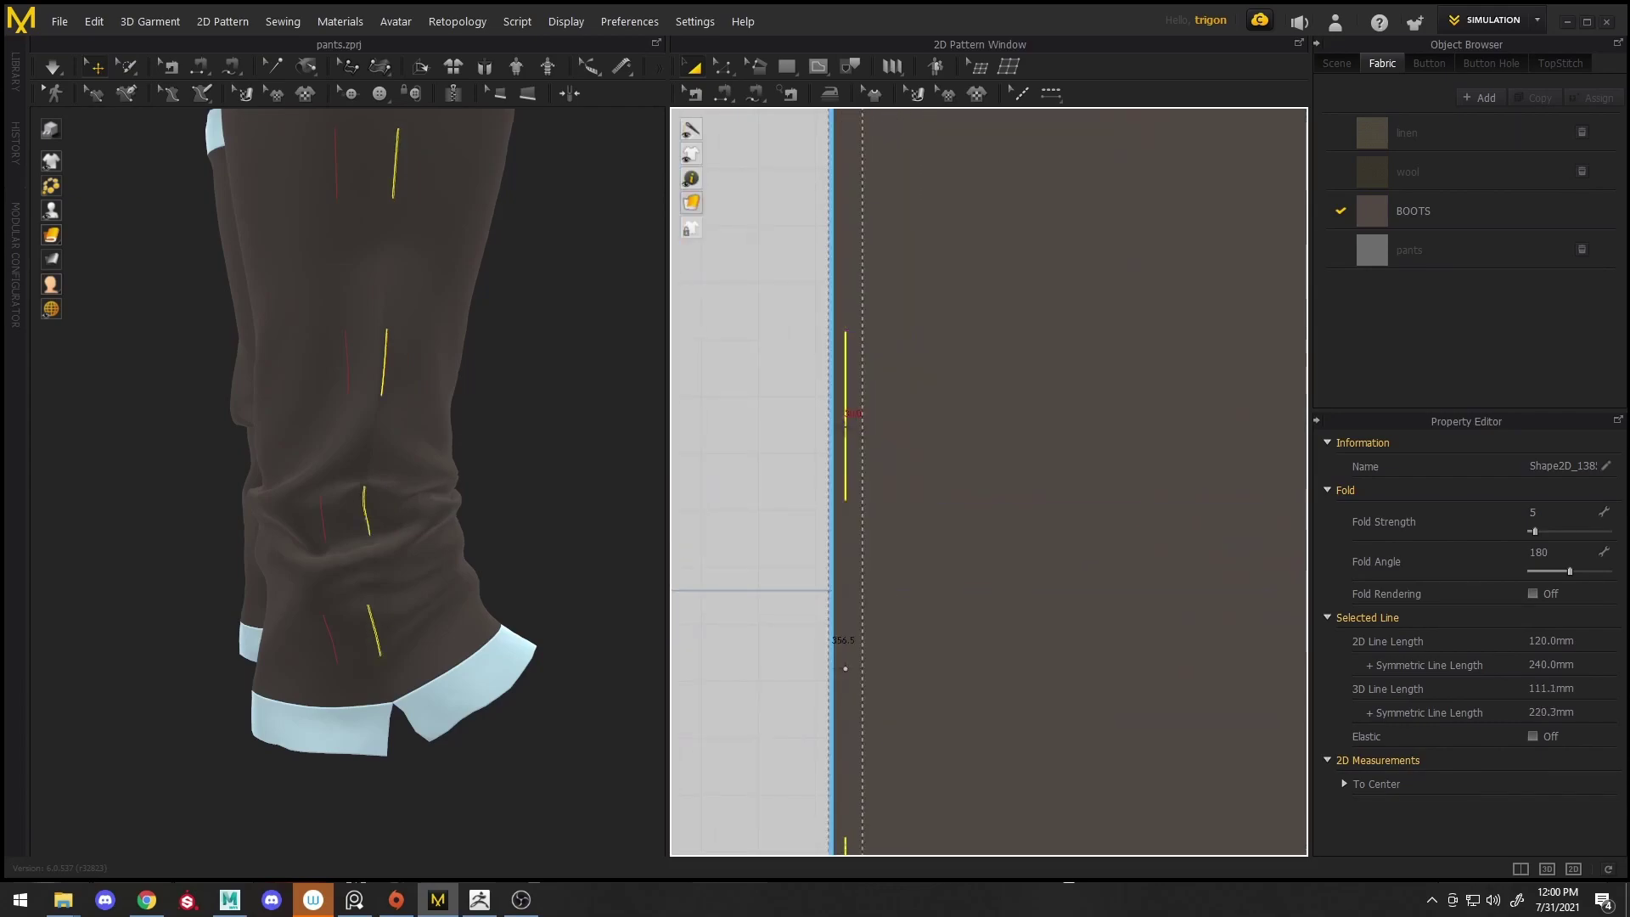
Move the four pasted internal lines sideways until they sit just inside the opposite edge of the boot panel
{"action": "scroll", "coordinate": [888, 437], "scroll_direction": "down", "scroll_amount": 5}
{"action": "left_click", "coordinate": [1077, 702]}
{"action": "left_click", "coordinate": [1070, 582]}
{"action": "left_click", "coordinate": [1067, 692], "text": "shift"}
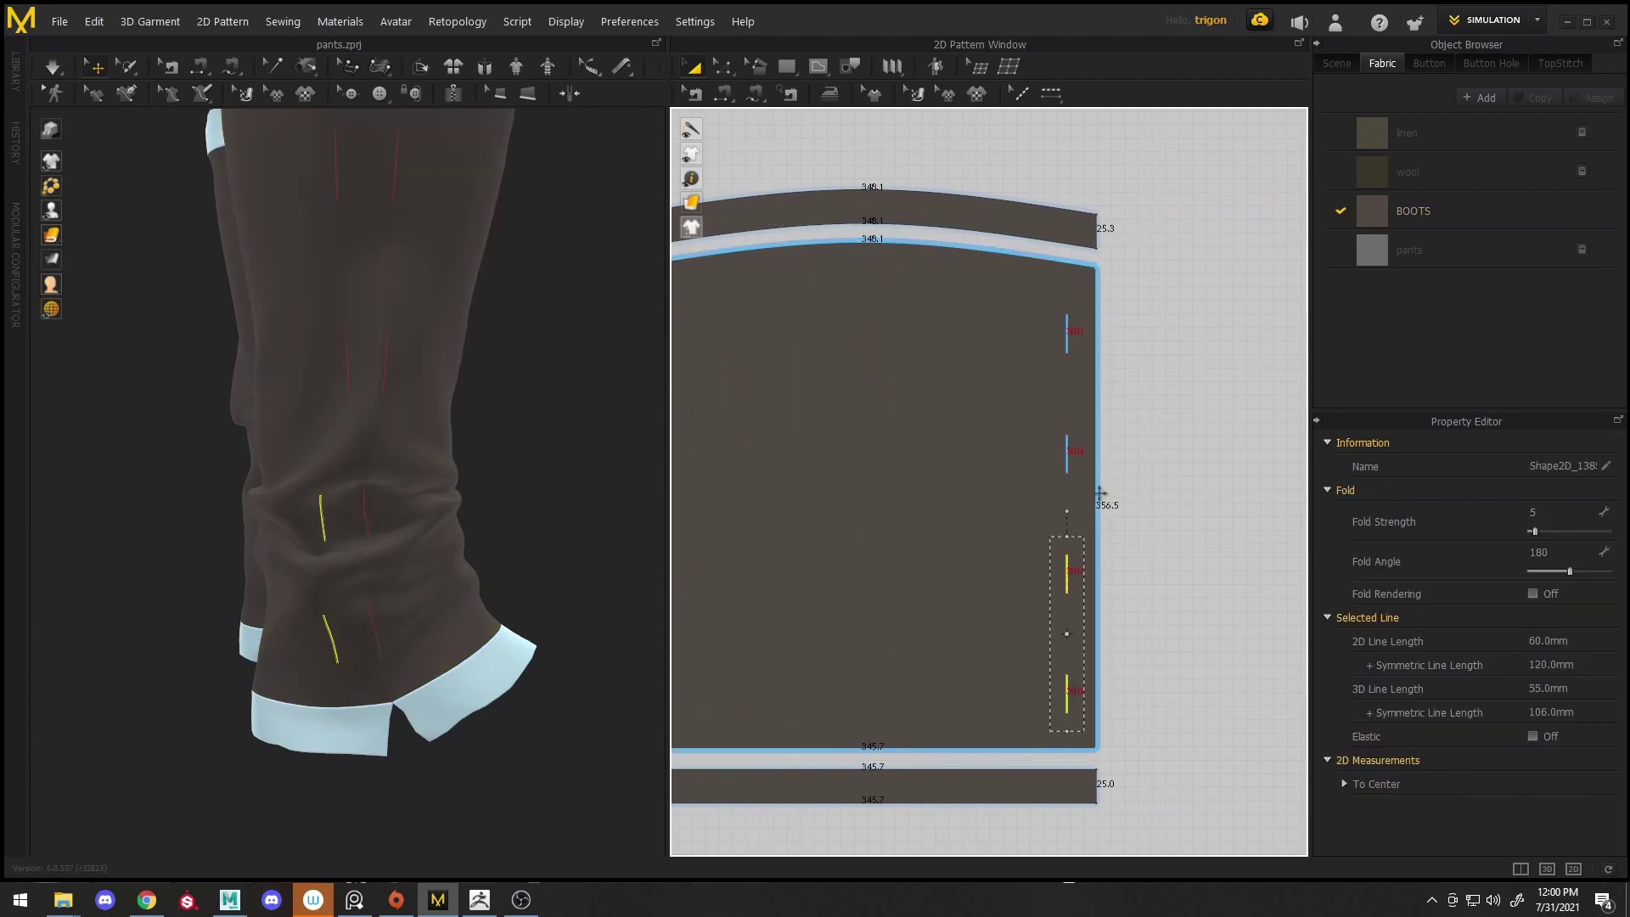
{"action": "left_click", "coordinate": [1067, 333], "text": "shift"}
{"action": "scroll", "coordinate": [1068, 453], "scroll_direction": "up", "scroll_amount": 3}
{"action": "left_click", "coordinate": [1068, 453], "text": "shift"}
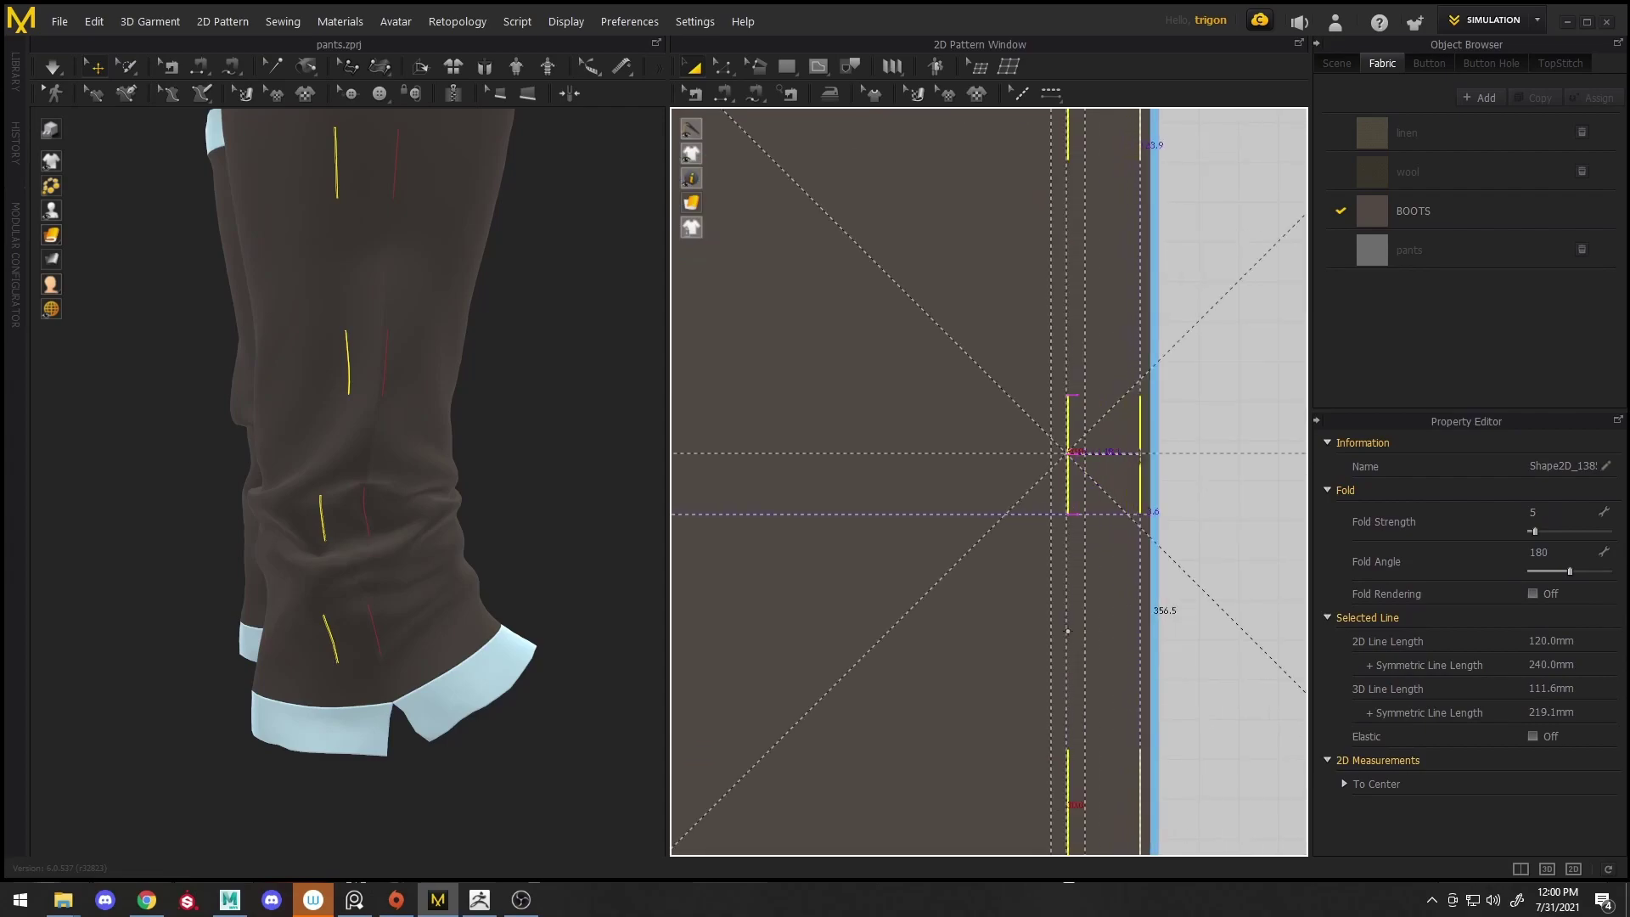
{"action": "left_click_drag", "start_coordinate": [1068, 631], "coordinate": [1142, 631]}
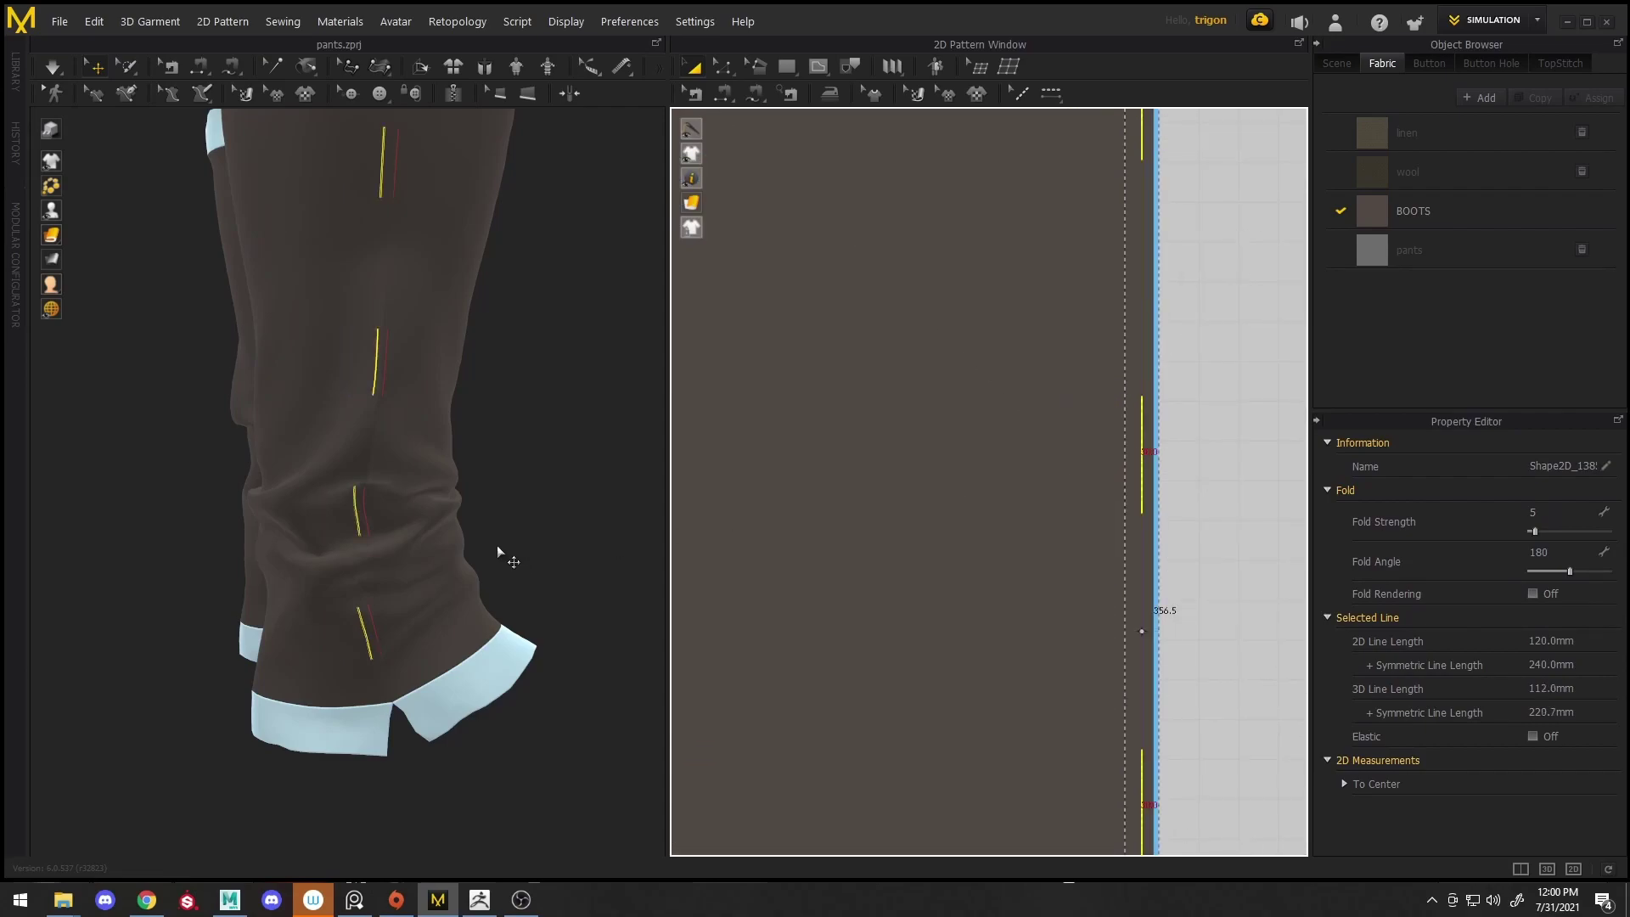
{"action": "scroll", "coordinate": [498, 553], "scroll_direction": "down", "scroll_amount": 3}
{"action": "scroll", "coordinate": [1189, 456], "scroll_direction": "down", "scroll_amount": 3}
{"action": "left_click", "coordinate": [1095, 451]}
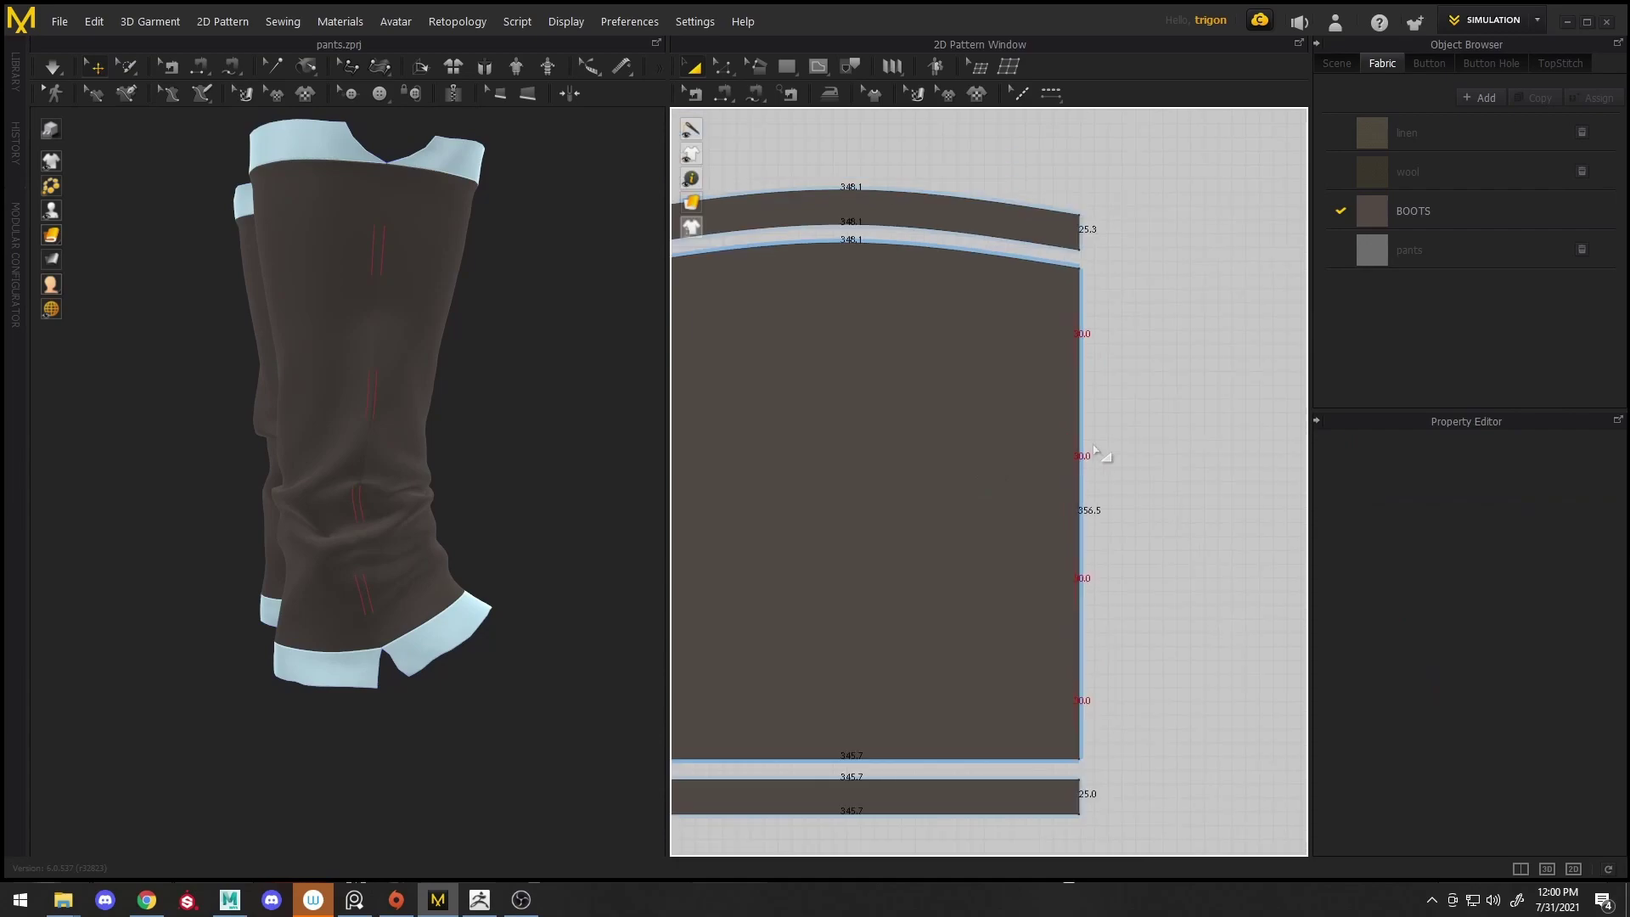
Sew each of the four short internal lines on one side of the boot panel to its counterpart on the opposite side
{"action": "key", "text": "n"}
{"action": "left_click", "coordinate": [1070, 321]}
{"action": "scroll", "coordinate": [1019, 365], "scroll_direction": "down", "scroll_amount": 2}
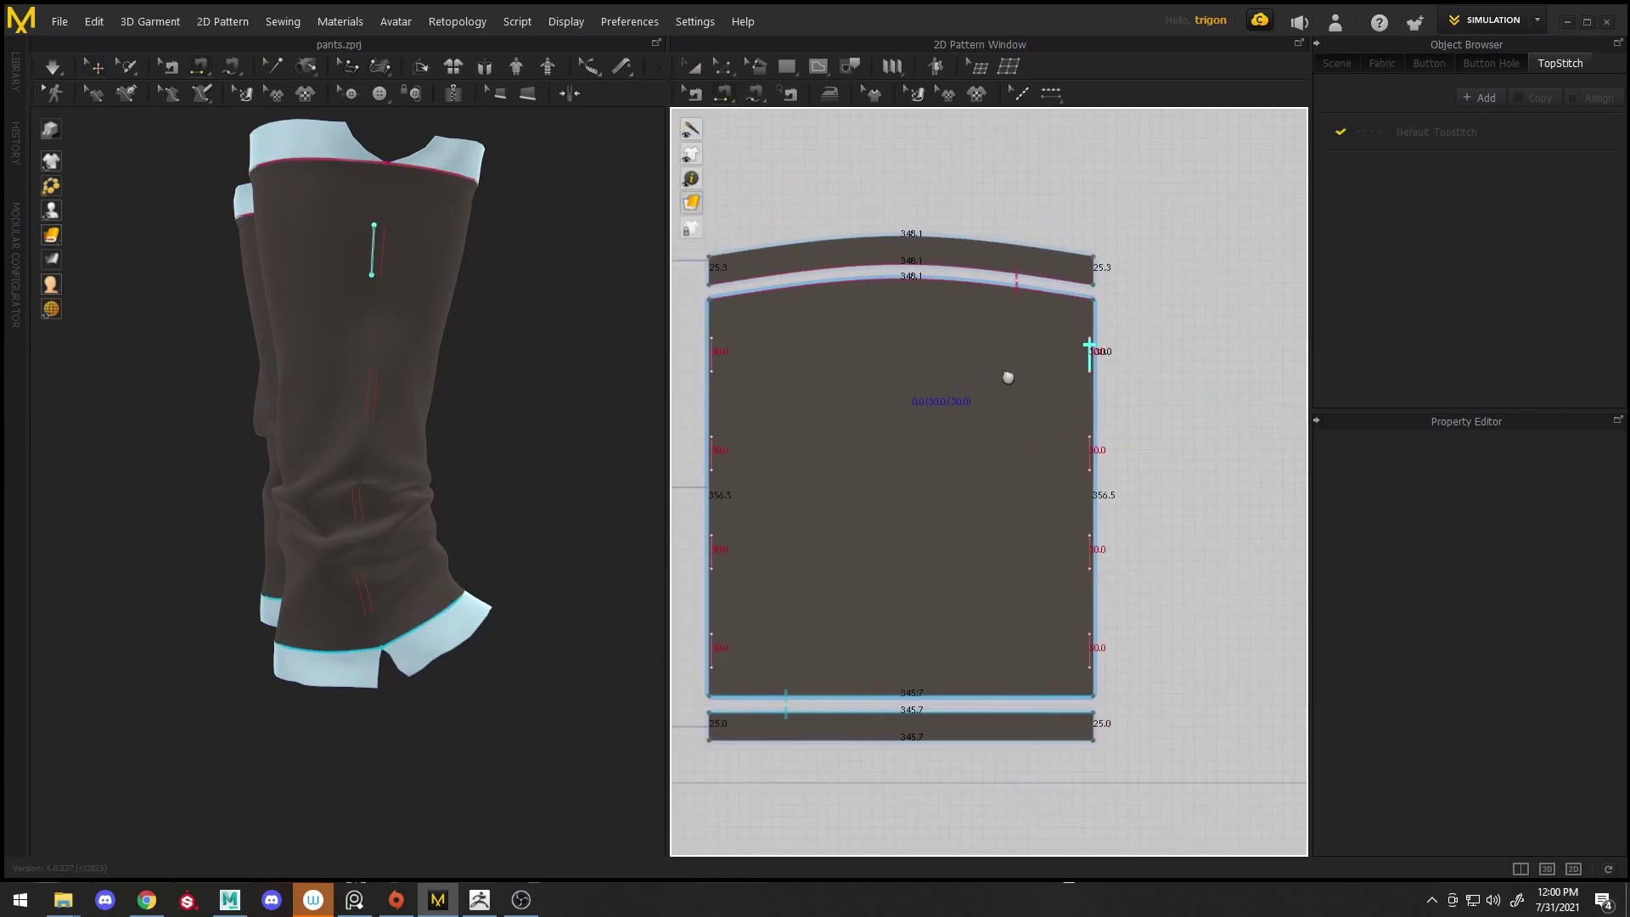
{"action": "middle_click_drag", "start_coordinate": [975, 371], "coordinate": [1155, 386]}
{"action": "left_click", "coordinate": [874, 365]}
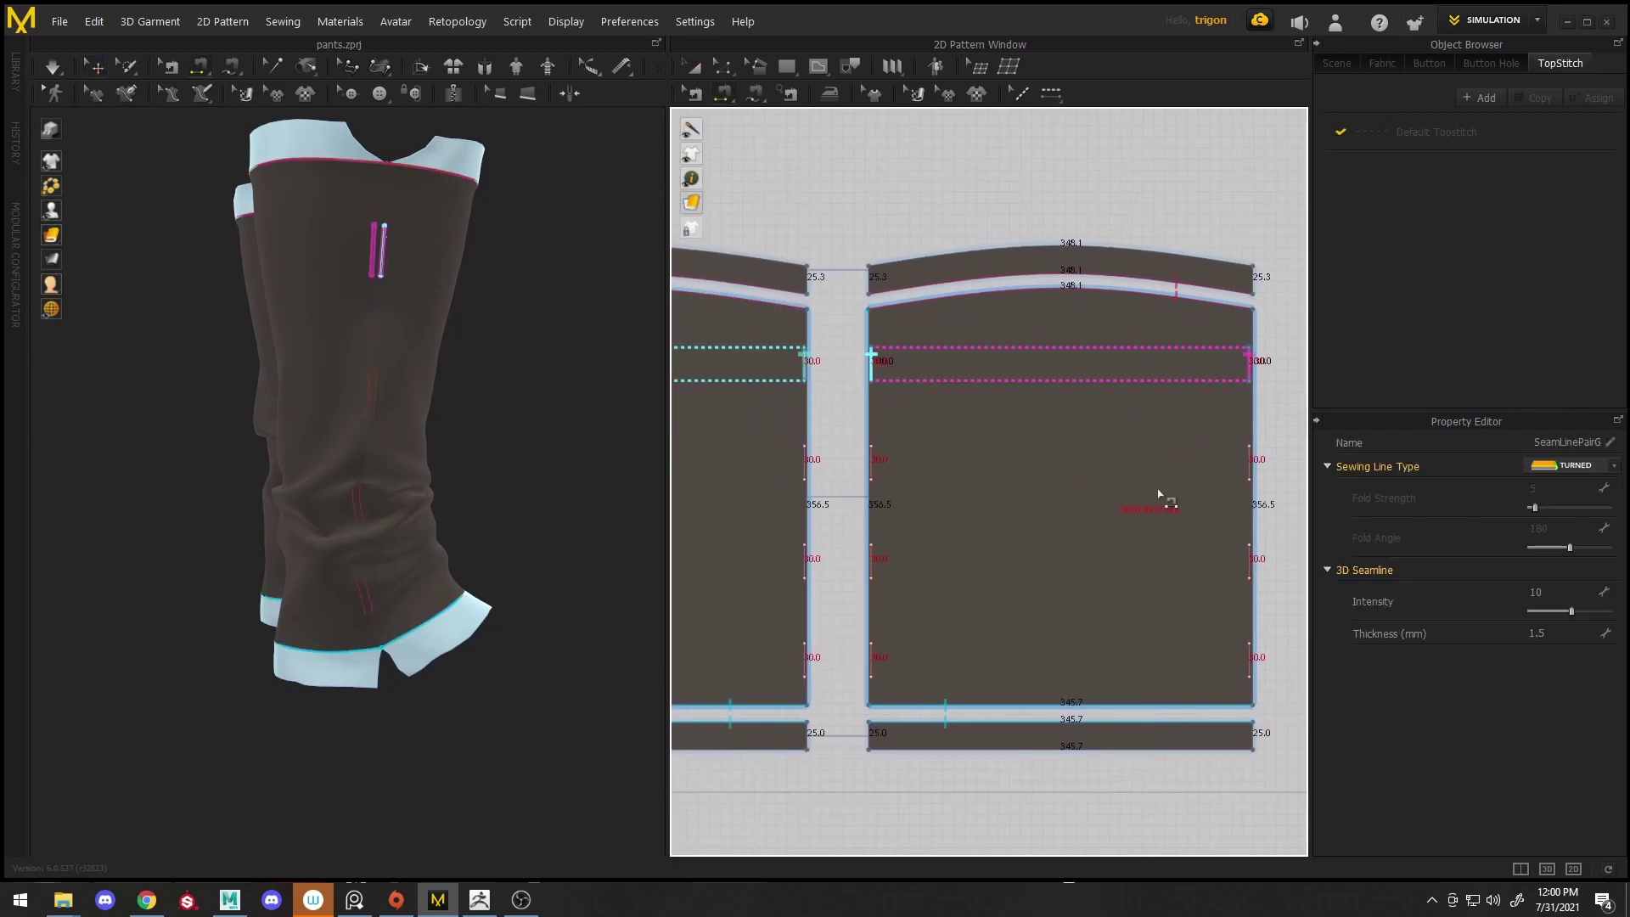
{"action": "left_click", "coordinate": [1252, 456]}
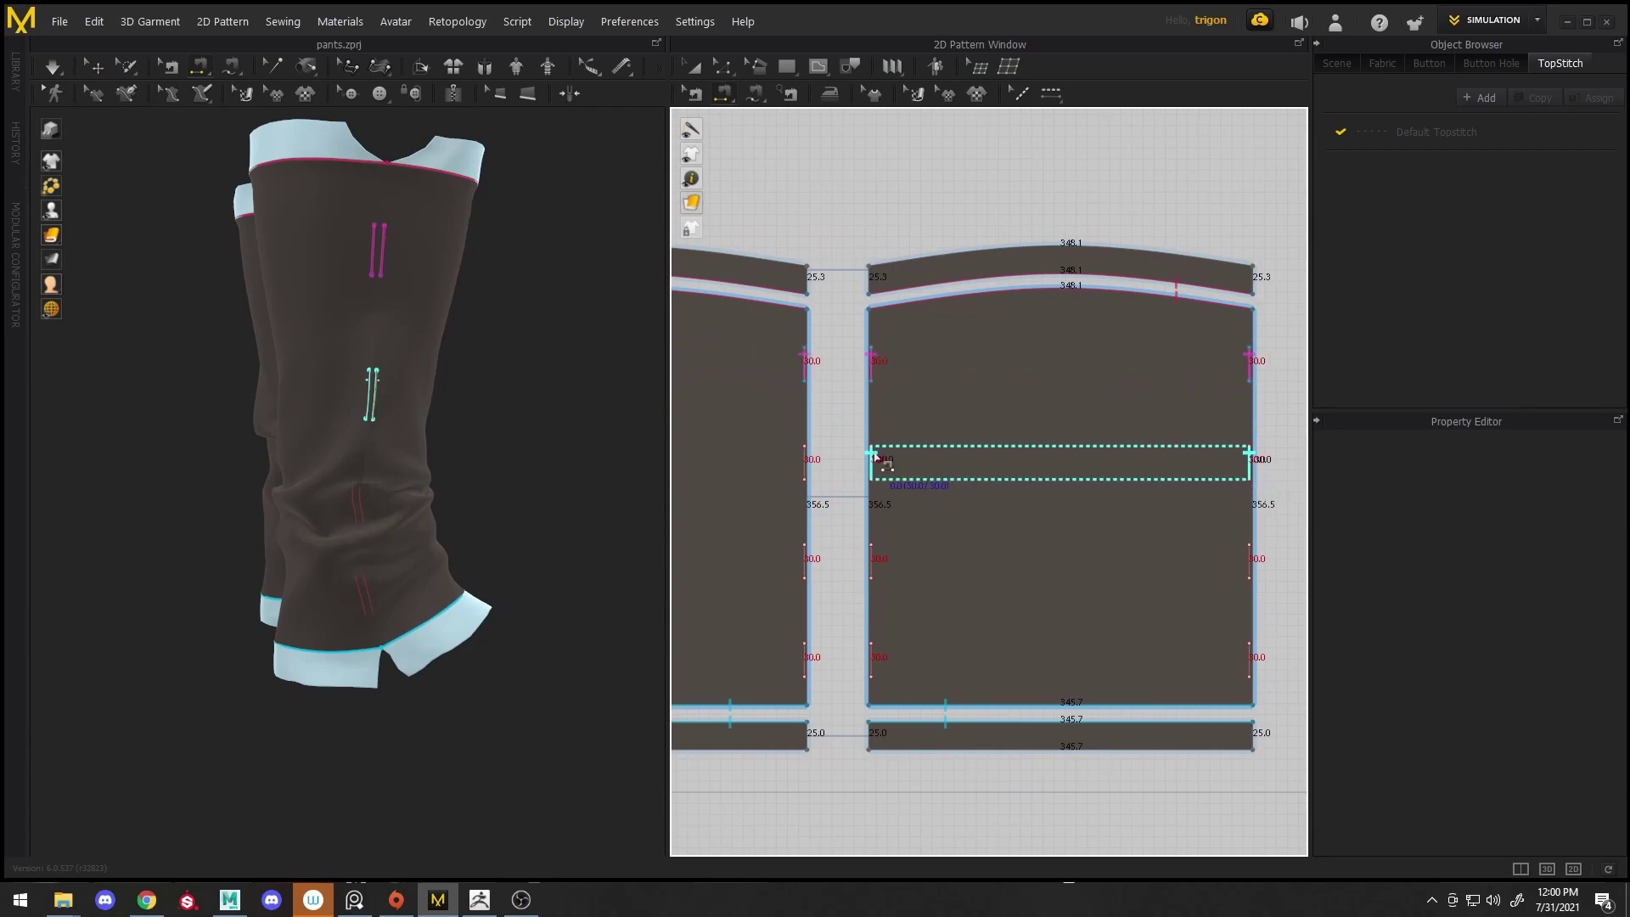
{"action": "left_click", "coordinate": [872, 456]}
{"action": "left_click", "coordinate": [1250, 552]}
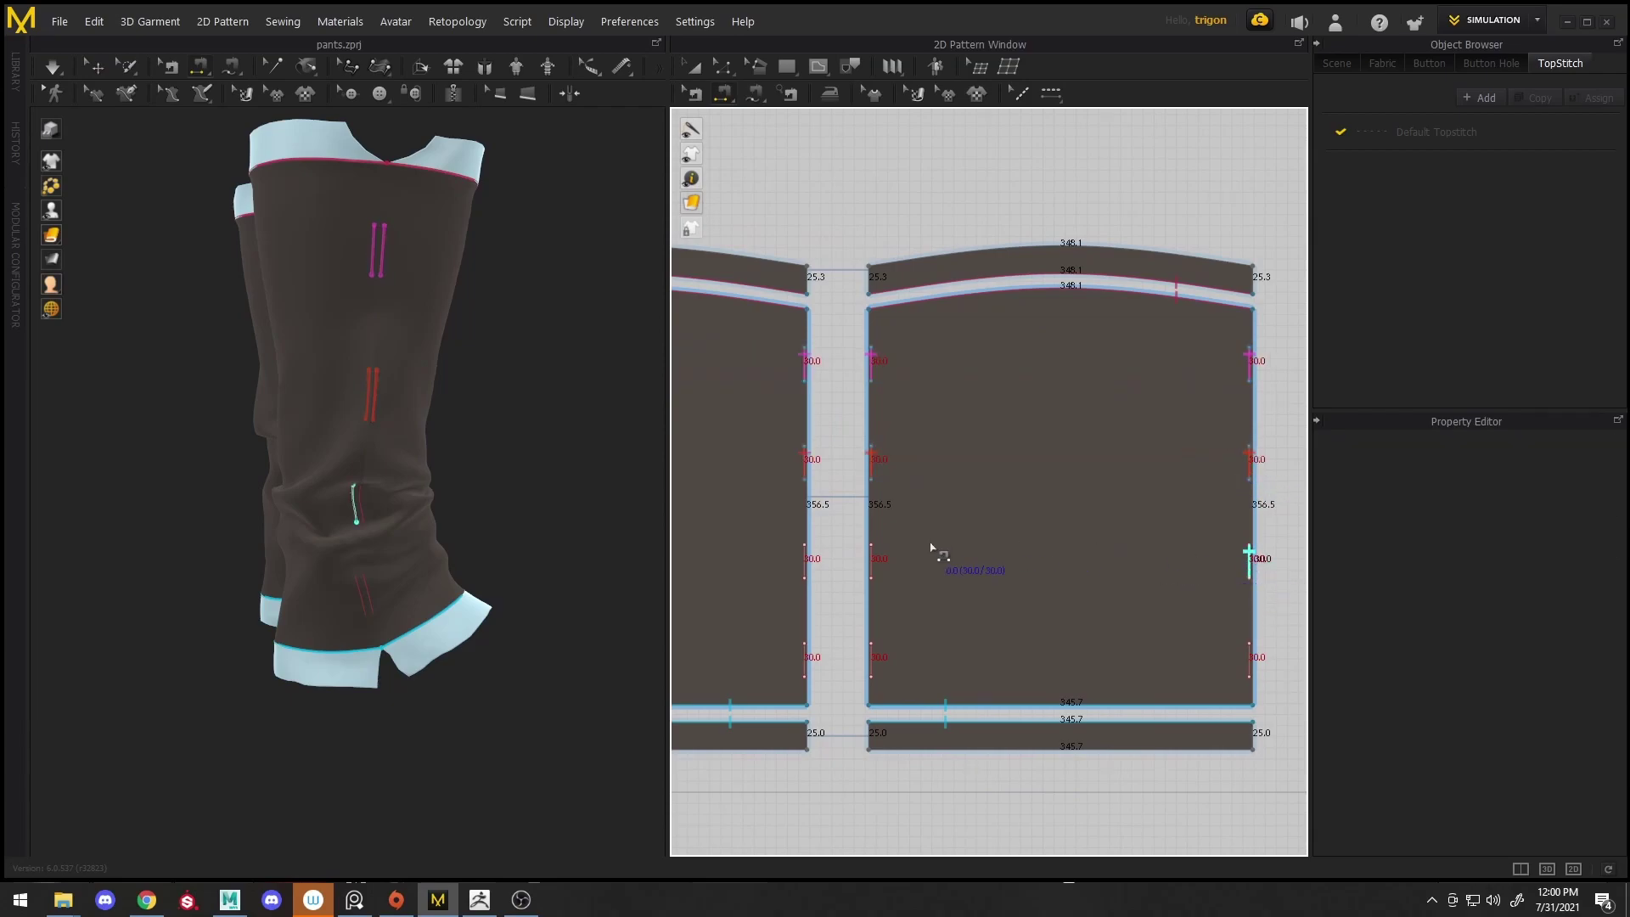
{"action": "left_click", "coordinate": [875, 558]}
{"action": "left_click", "coordinate": [1249, 652]}
{"action": "left_click", "coordinate": [873, 658]}
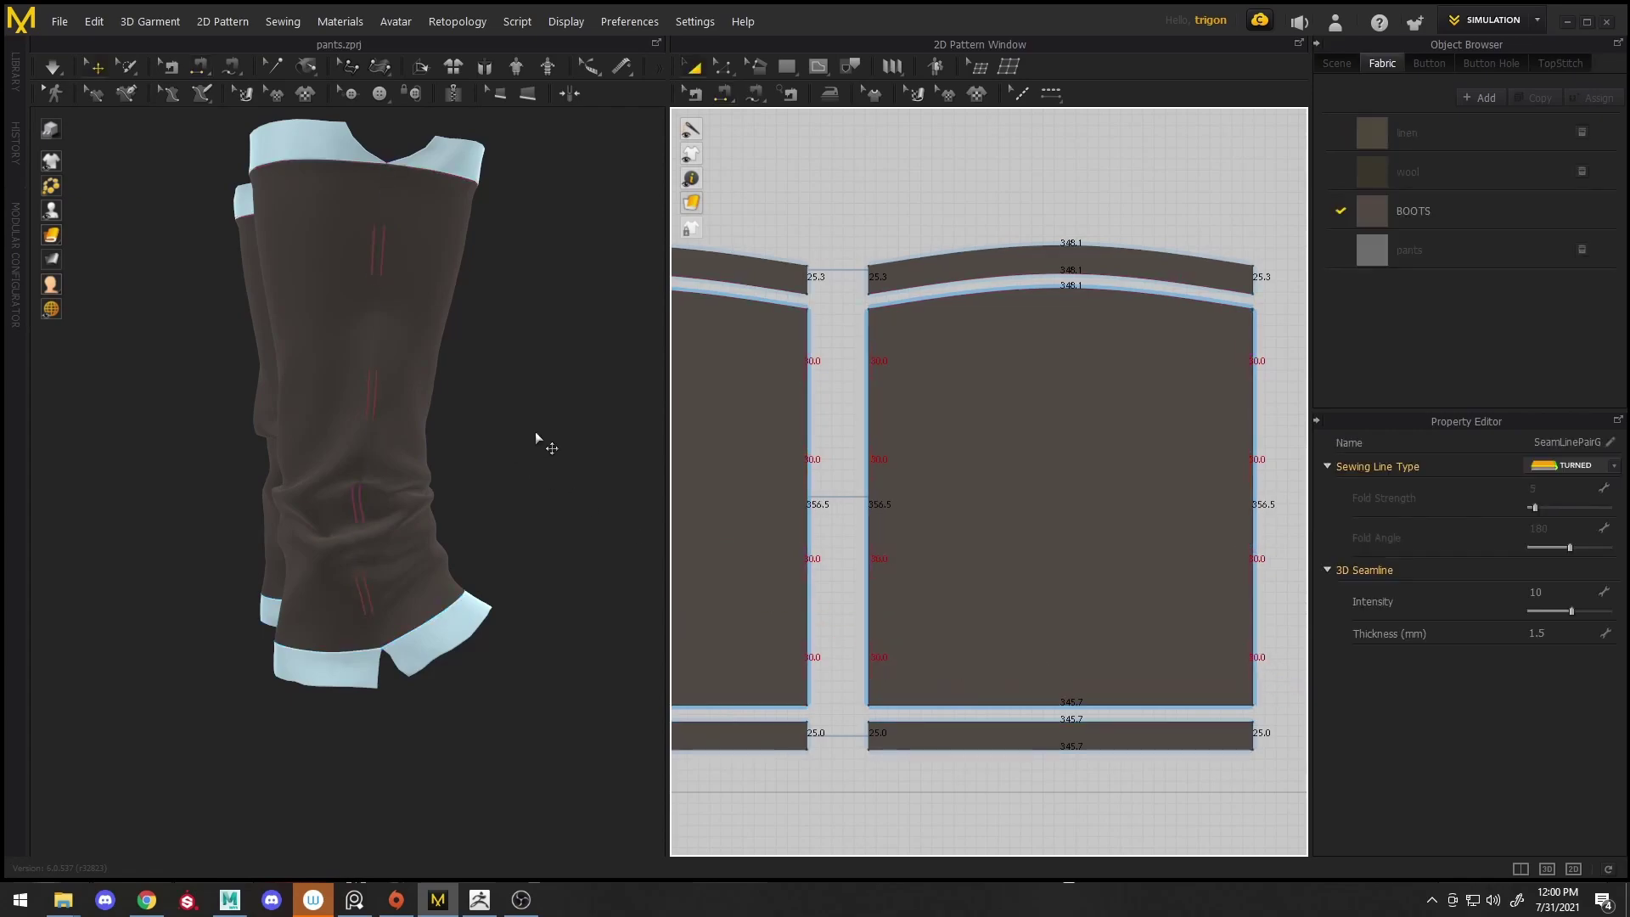
Simulate the garment and tug the boot fabric around the side opening so the stitched sections and folds settle
{"action": "key", "text": "space"}
{"action": "right_click_drag", "start_coordinate": [528, 426], "coordinate": [331, 361]}
{"action": "left_click", "coordinate": [321, 359]}
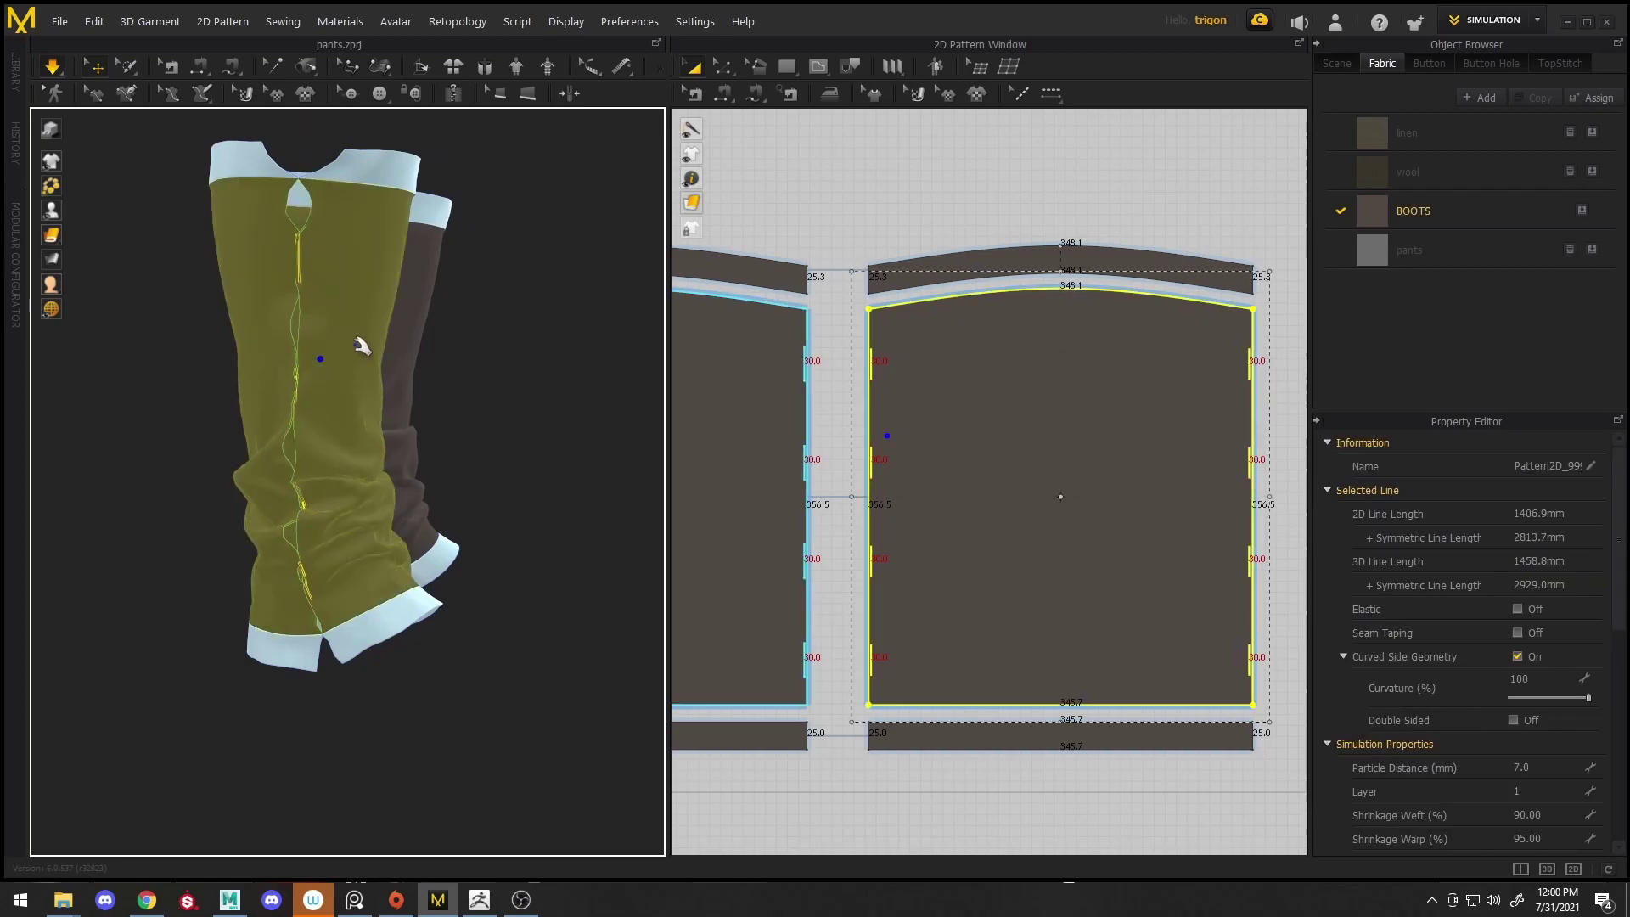
{"action": "left_click", "coordinate": [473, 364]}
{"action": "right_click_drag", "start_coordinate": [473, 364], "coordinate": [339, 495]}
{"action": "left_click", "coordinate": [332, 514]}
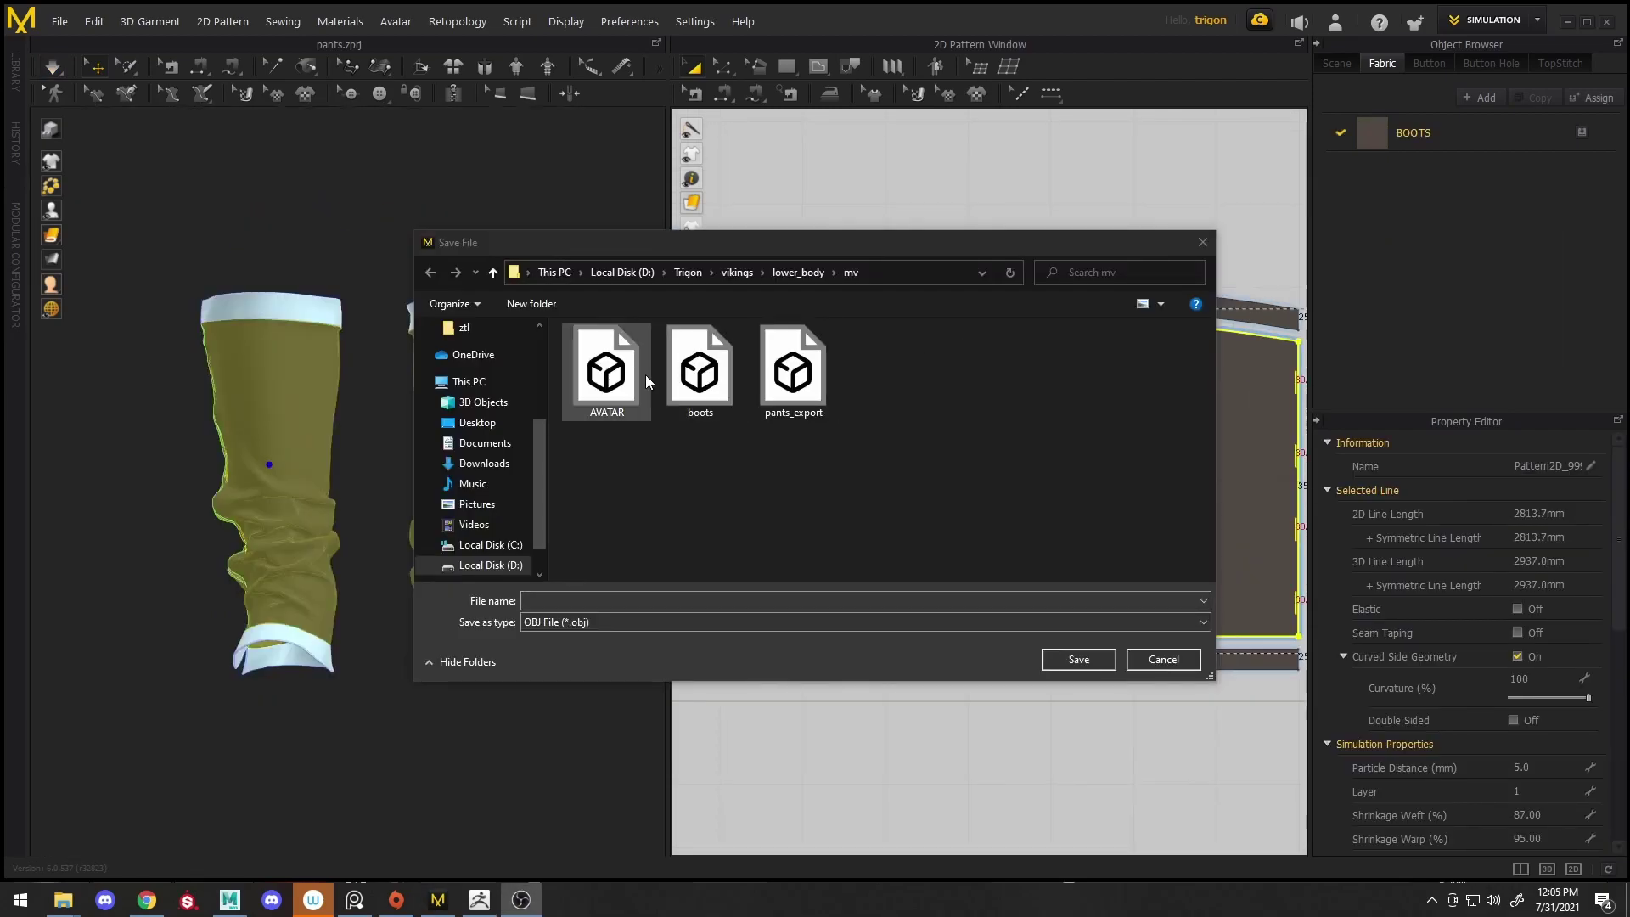
Export the selected boot patterns over the existing boots OBJ file as a single, unwelded, thin object
{"action": "double_click", "coordinate": [718, 383]}
{"action": "left_click", "coordinate": [857, 452]}
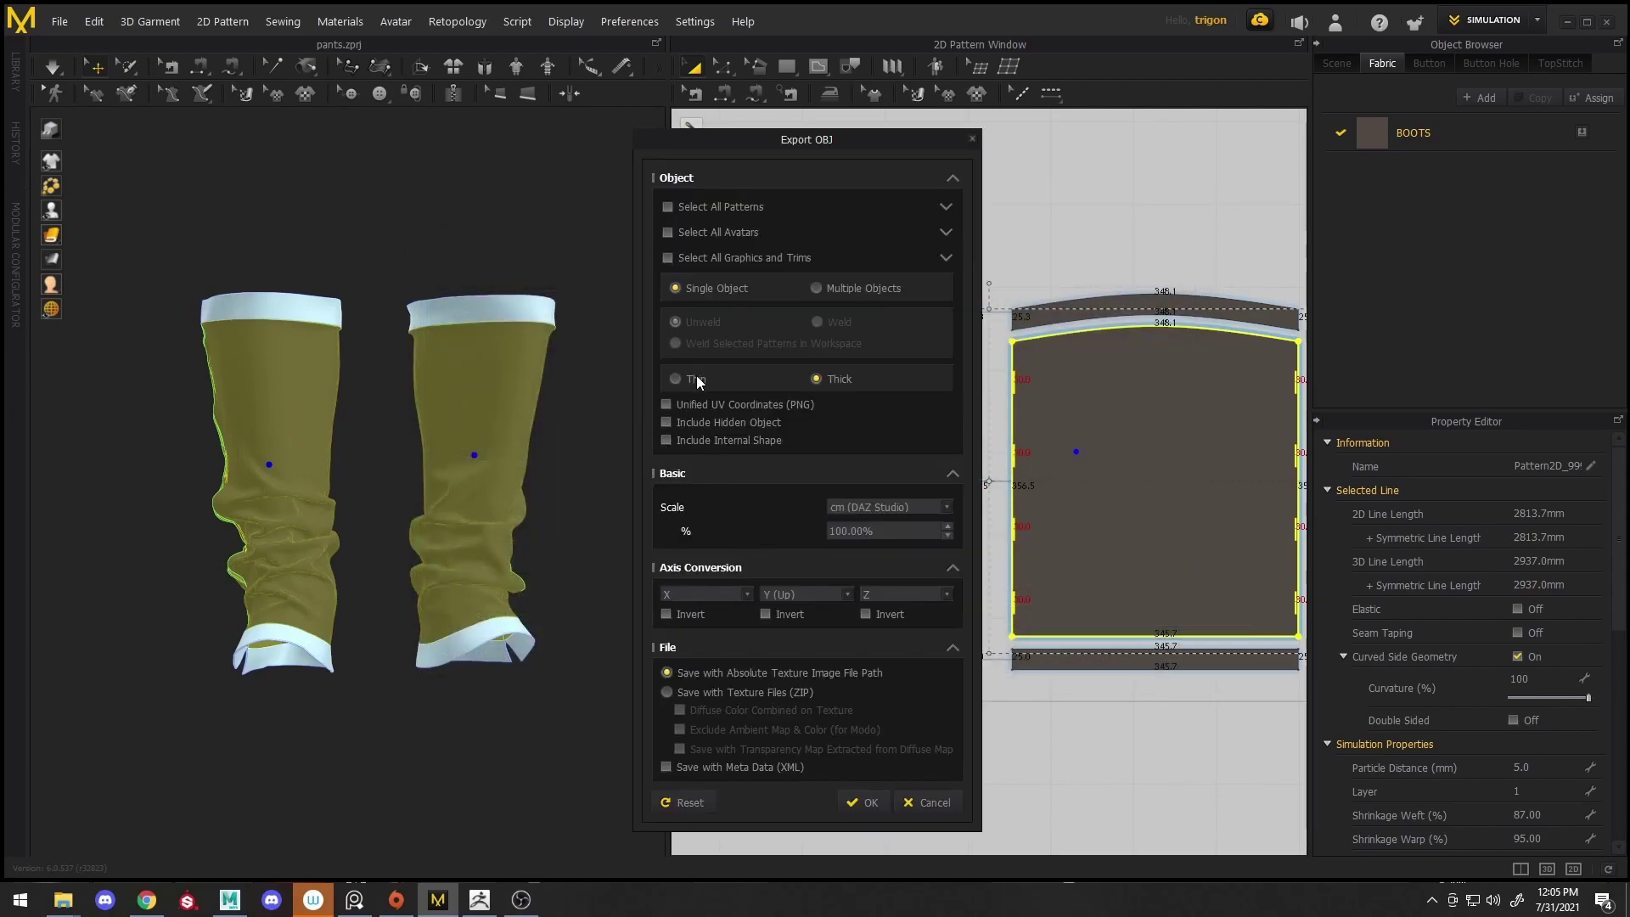
{"action": "left_click", "coordinate": [697, 375]}
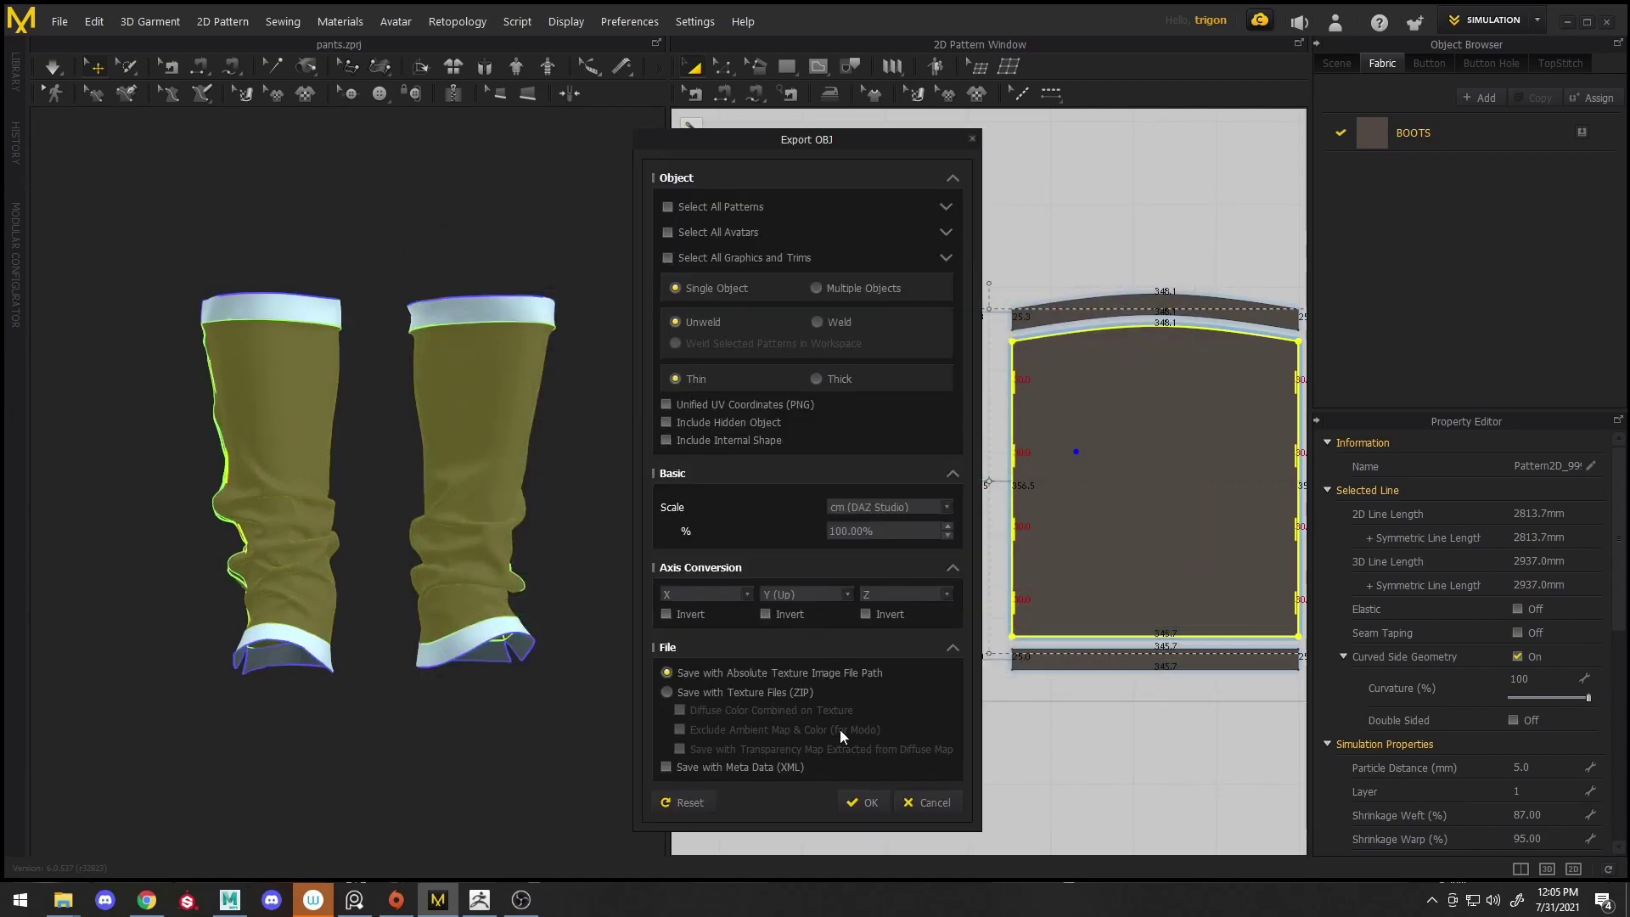
{"action": "left_click", "coordinate": [868, 803]}
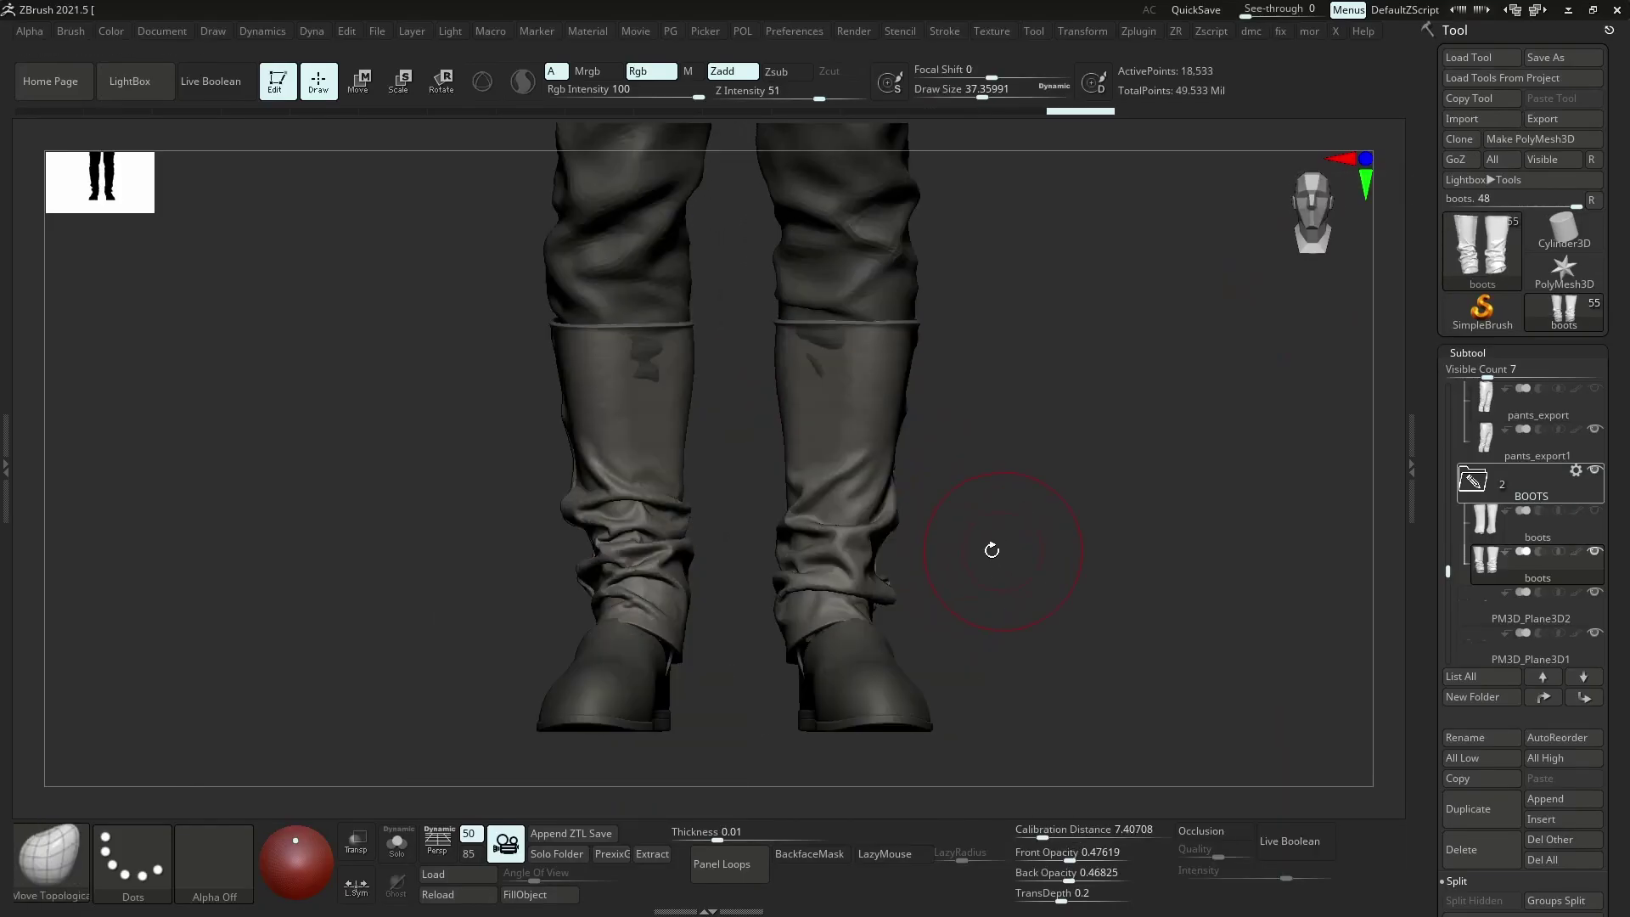
Switch to ZBrush and nudge the upper shaft of the imported boot around the leg with the Move brush
{"action": "left_click_drag", "start_coordinate": [991, 550], "coordinate": [762, 628]}
{"action": "mouse_move", "coordinate": [762, 629]}
{"action": "right_mouse_down"}
{"action": "mouse_move", "coordinate": [786, 509]}
{"action": "mouse_move", "coordinate": [772, 407]}
{"action": "mouse_move", "coordinate": [815, 391]}
{"action": "right_mouse_up"}
{"action": "right_click_drag", "start_coordinate": [815, 391], "coordinate": [837, 476], "text": "ctrl"}
{"action": "mouse_move", "coordinate": [837, 476]}
{"action": "right_mouse_down", "text": "ctrl"}
{"action": "mouse_move", "coordinate": [831, 524]}
{"action": "mouse_move", "coordinate": [854, 585]}
{"action": "right_mouse_up", "text": "ctrl"}
{"action": "key", "text": "ctrl+z"}
{"action": "mouse_move", "coordinate": [841, 548]}
{"action": "left_mouse_down"}
{"action": "mouse_move", "coordinate": [815, 571]}
{"action": "mouse_move", "coordinate": [813, 485]}
{"action": "left_mouse_up"}
{"action": "key", "text": "b"}
{"action": "key", "text": "m"}
{"action": "key", "text": "v"}
{"action": "key", "text": "bracketleft"}
{"action": "left_click_drag", "start_coordinate": [809, 386], "coordinate": [801, 384]}
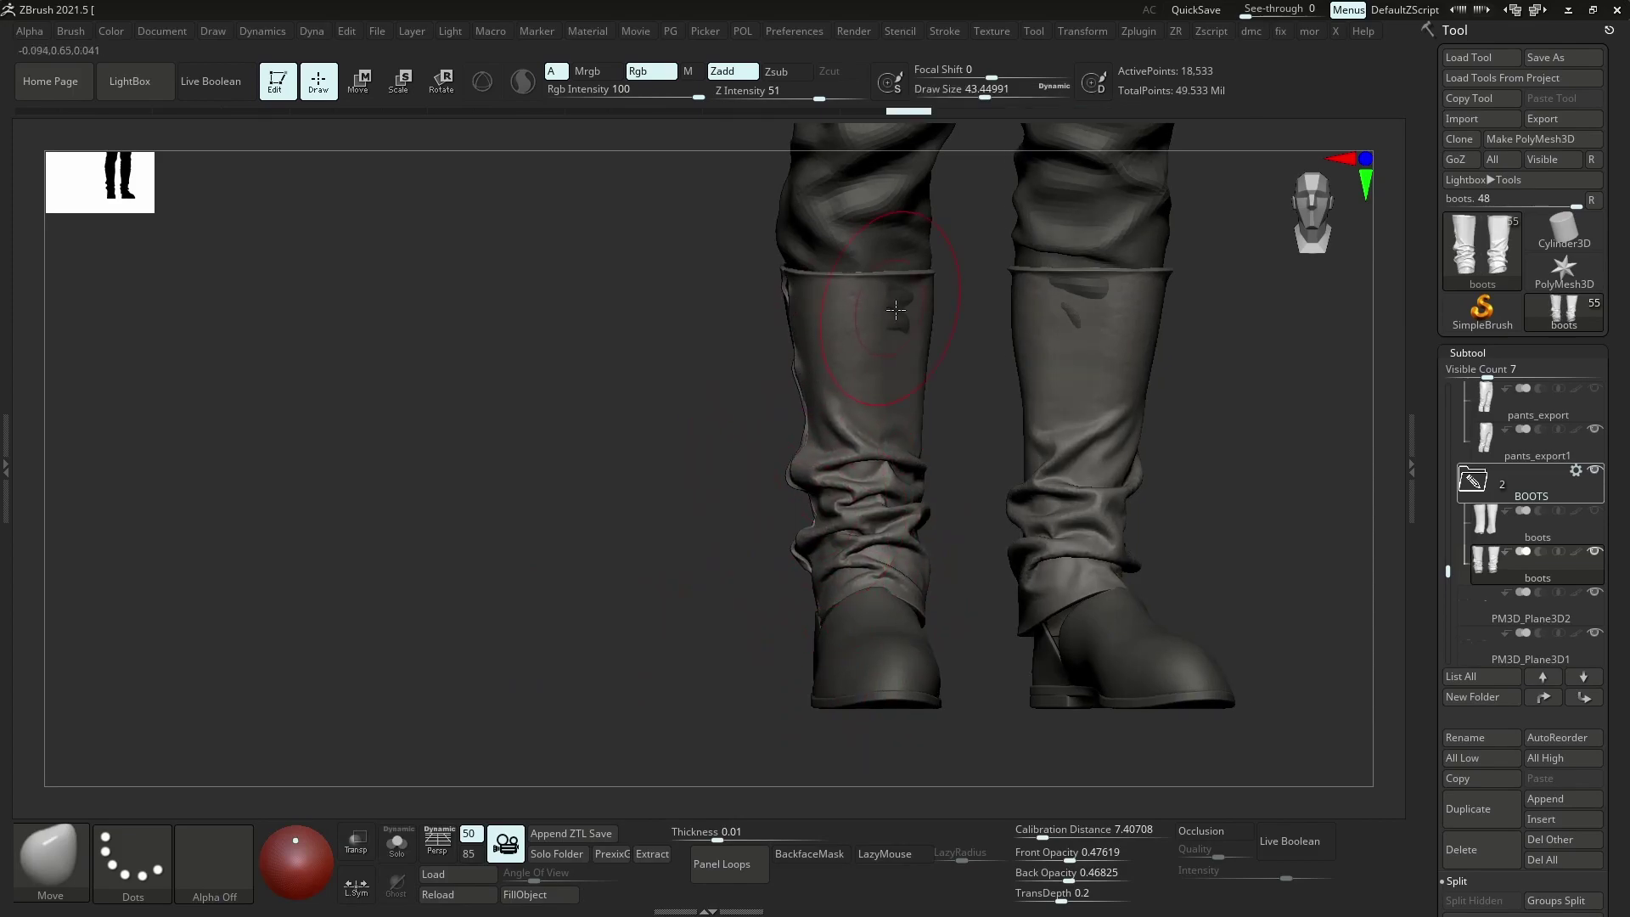
{"action": "left_click_drag", "start_coordinate": [895, 312], "coordinate": [903, 318]}
Examine the boots' fit and folds over the legs and shoes from several angles
{"action": "key", "text": "p"}
{"action": "left_click", "coordinate": [872, 443]}
{"action": "right_click_drag", "start_coordinate": [1163, 491], "coordinate": [1230, 502]}
{"action": "key", "text": "p"}
{"action": "left_click", "coordinate": [1199, 578]}
{"action": "right_click_drag", "start_coordinate": [1087, 501], "coordinate": [1156, 459]}
{"action": "right_click_drag", "start_coordinate": [1156, 459], "coordinate": [1104, 510], "text": "ctrl"}
{"action": "right_click_drag", "start_coordinate": [1104, 510], "coordinate": [1129, 629], "text": "ctrl"}
{"action": "right_click_drag", "start_coordinate": [1062, 543], "coordinate": [1053, 620]}
{"action": "right_click_drag", "start_coordinate": [1053, 620], "coordinate": [1028, 540]}
{"action": "mouse_move", "coordinate": [1028, 540]}
{"action": "left_mouse_down"}
{"action": "mouse_move", "coordinate": [1066, 594]}
{"action": "mouse_move", "coordinate": [1053, 612]}
{"action": "left_mouse_up"}
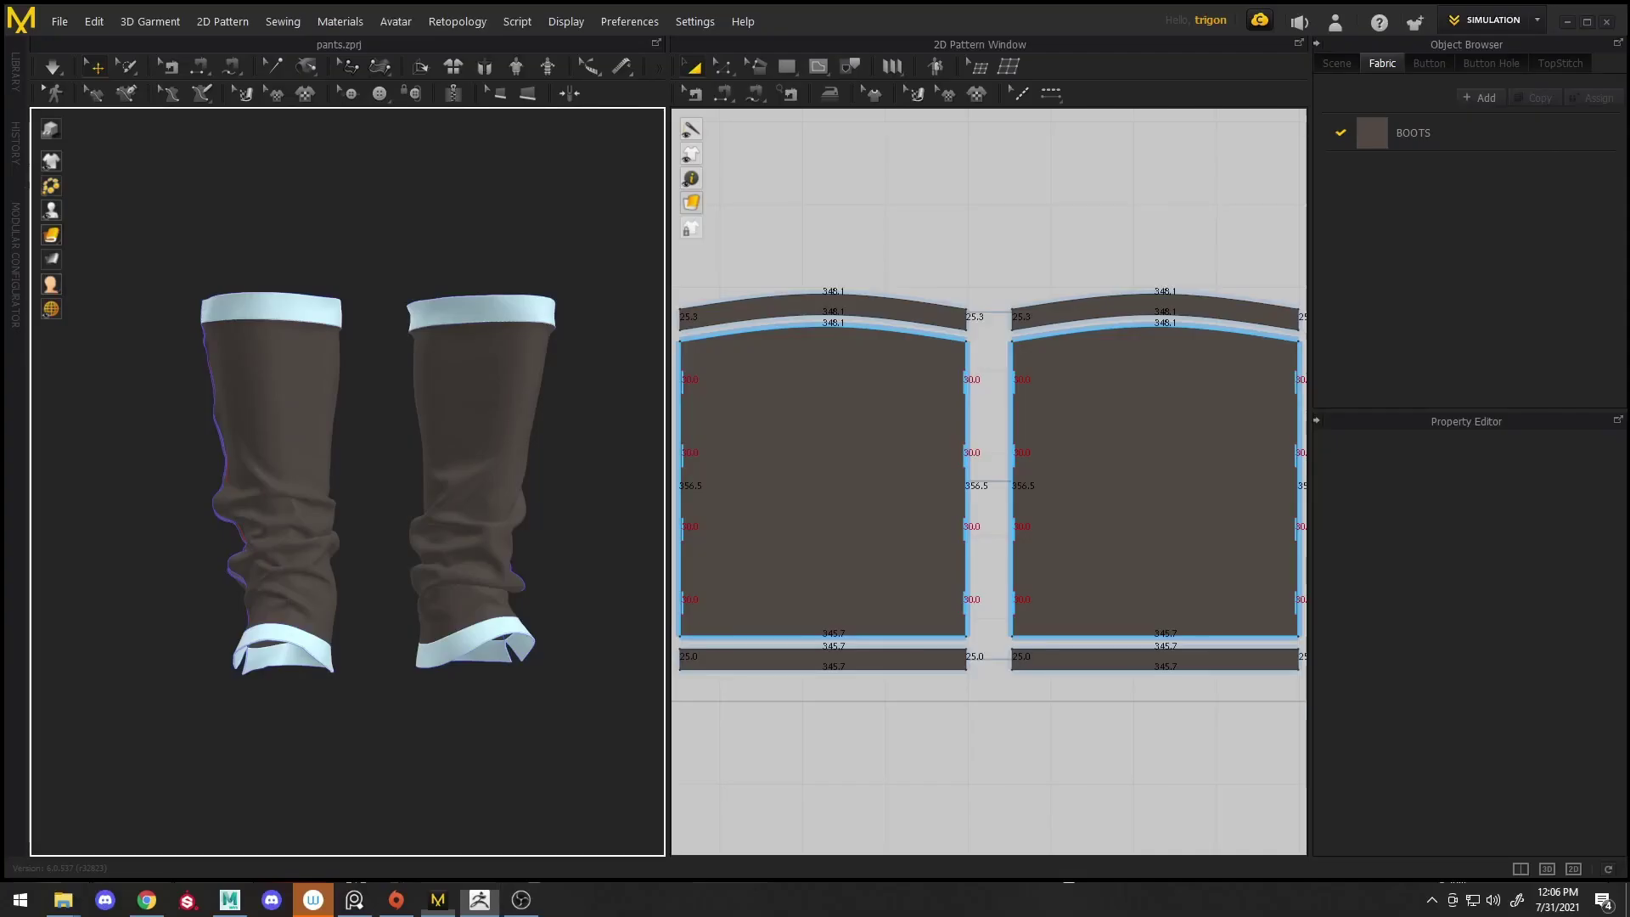
Tug the inner side of one boot's shaft during the simulation and clear the selection
{"action": "right_click_drag", "start_coordinate": [563, 529], "coordinate": [390, 458]}
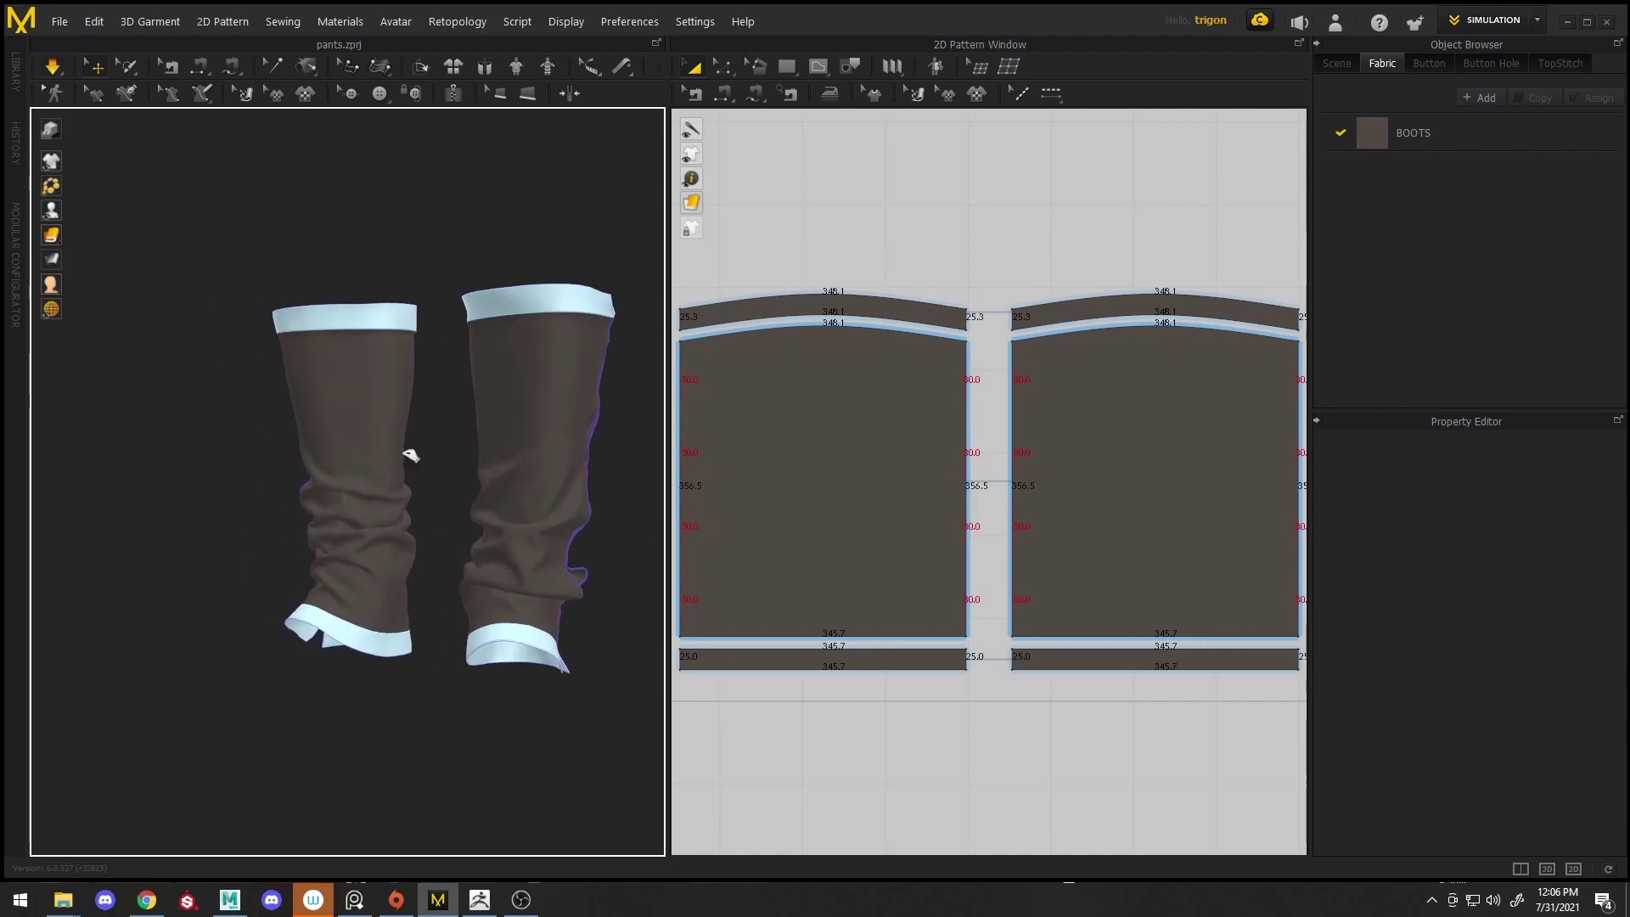
{"action": "left_click", "coordinate": [411, 455]}
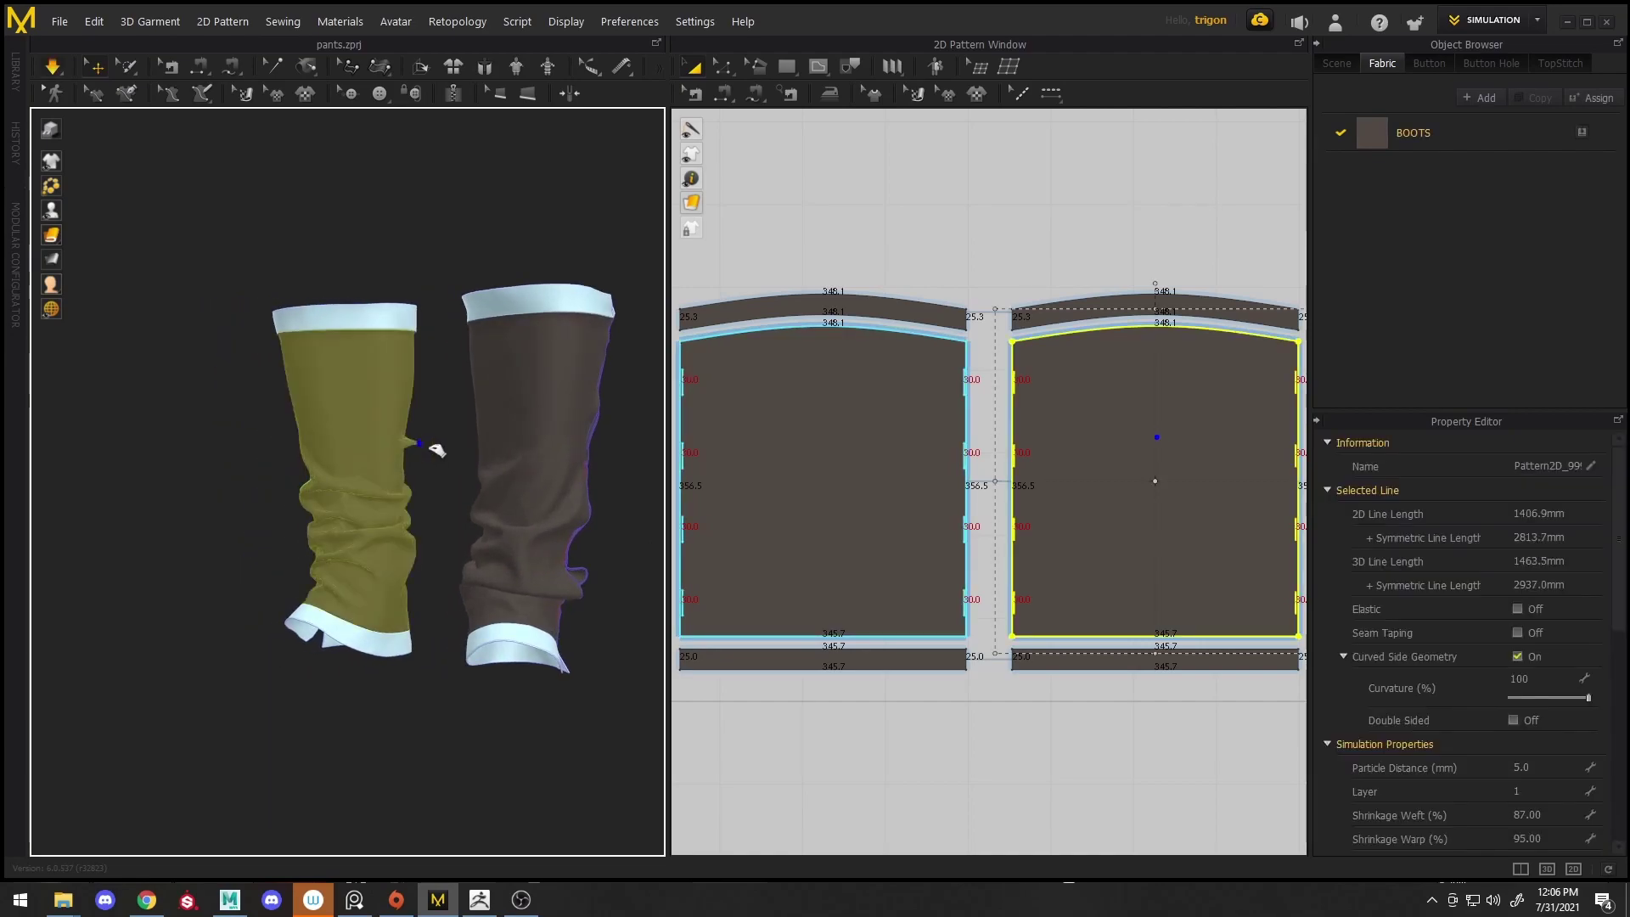
{"action": "left_click", "coordinate": [741, 245]}
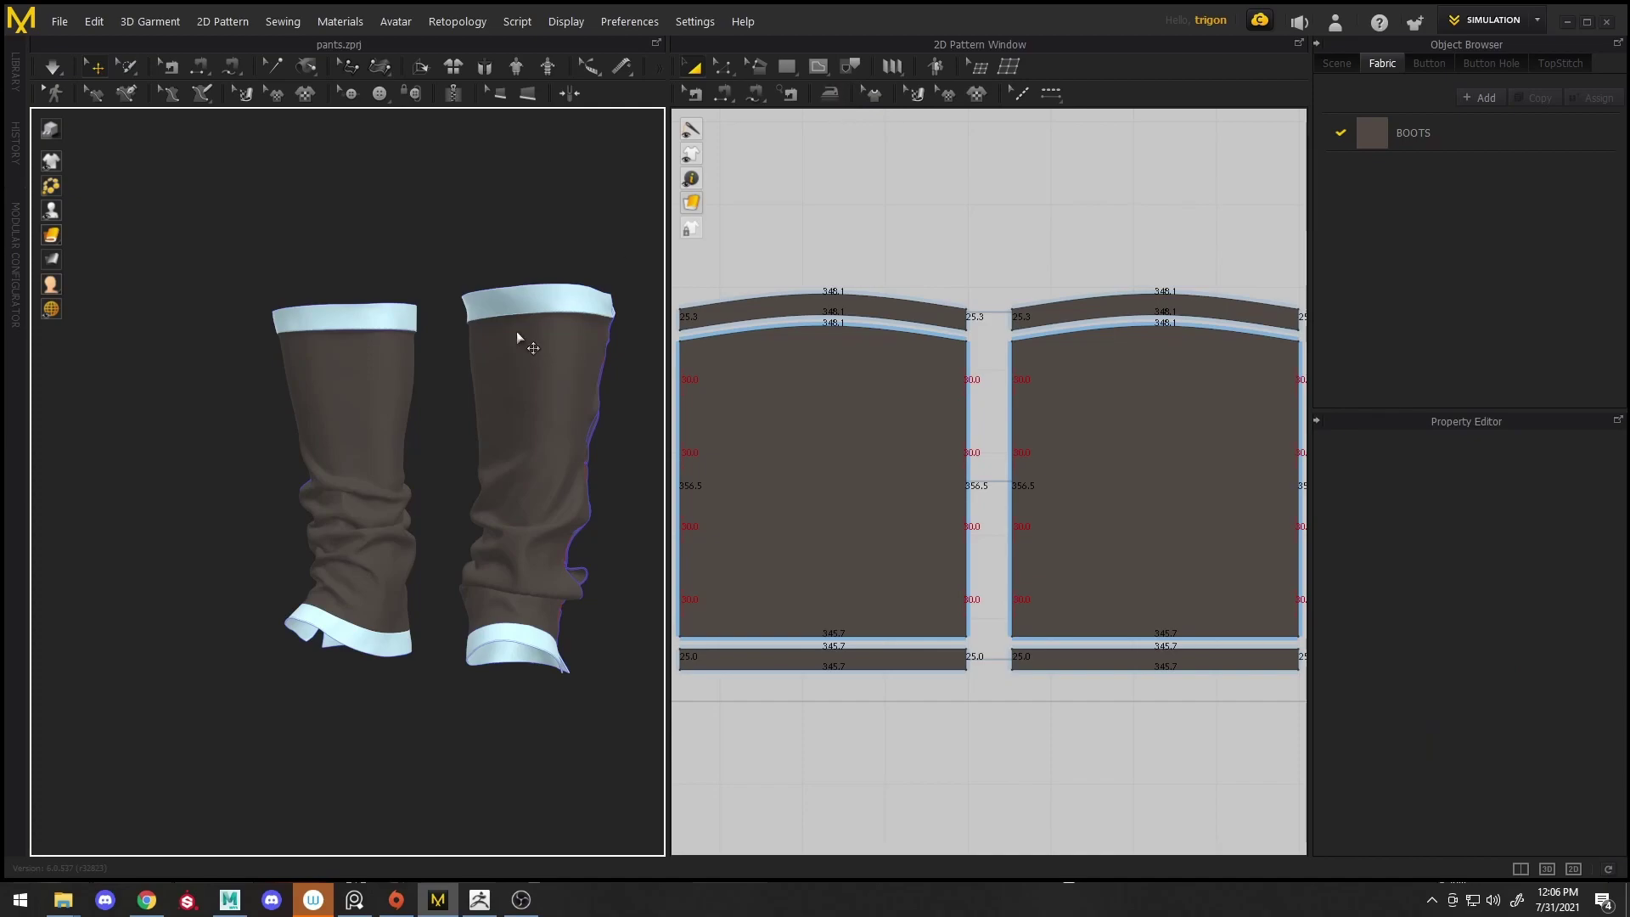
Set up the Steam Brush for the main boot pattern with 19% shrinkage and a 152 mm size
{"action": "left_click", "coordinate": [400, 437]}
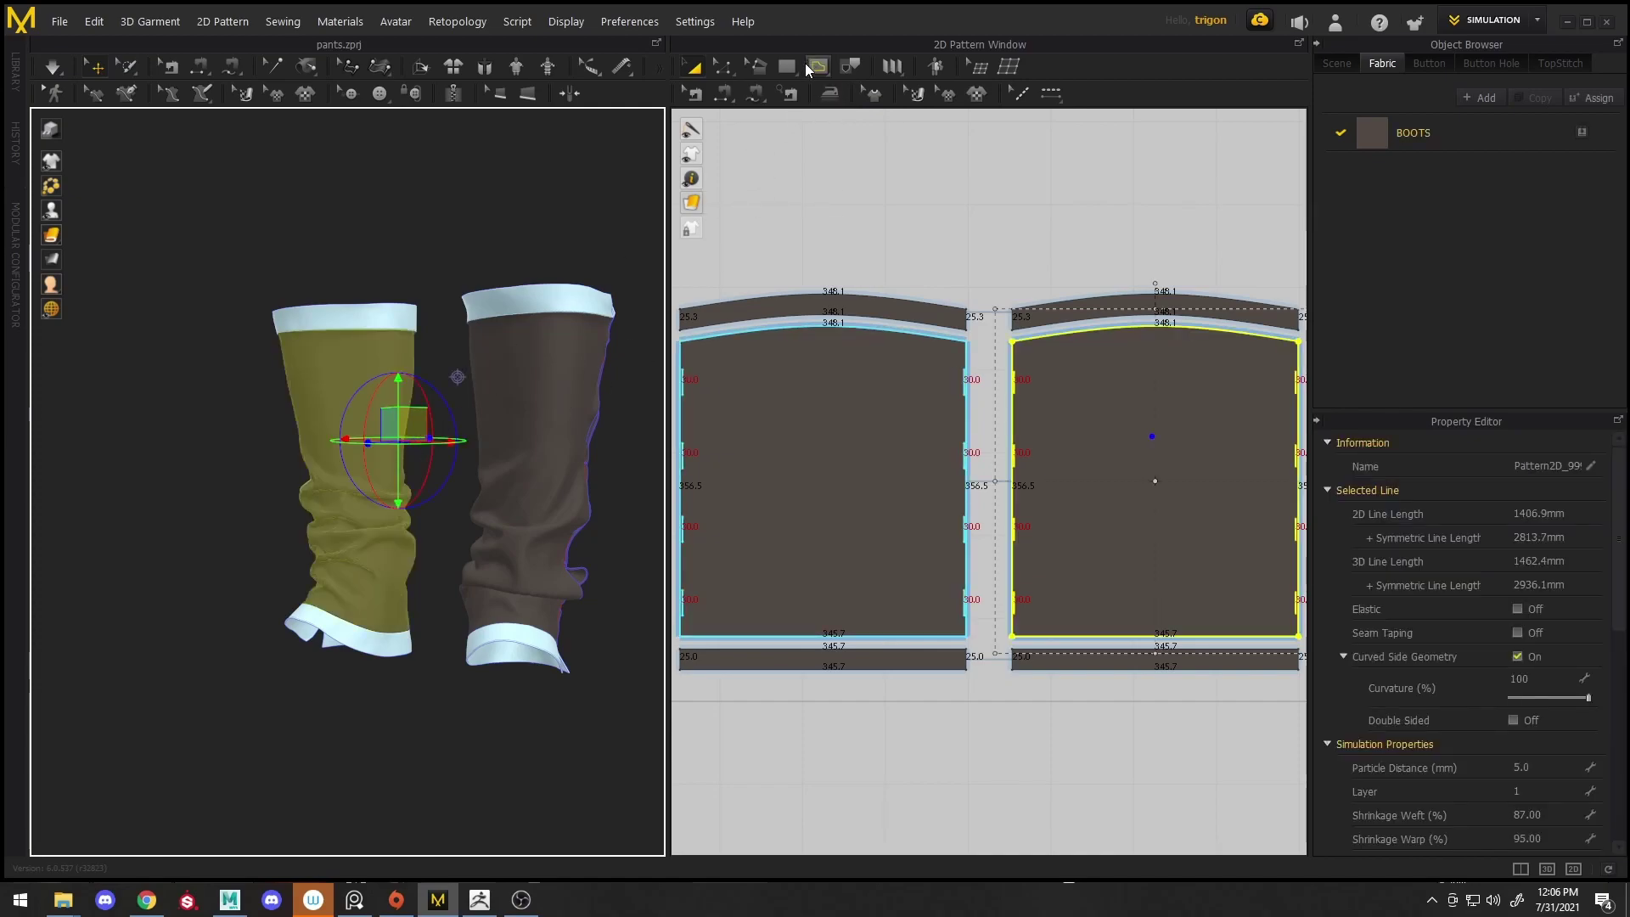
{"action": "left_click", "coordinate": [829, 94]}
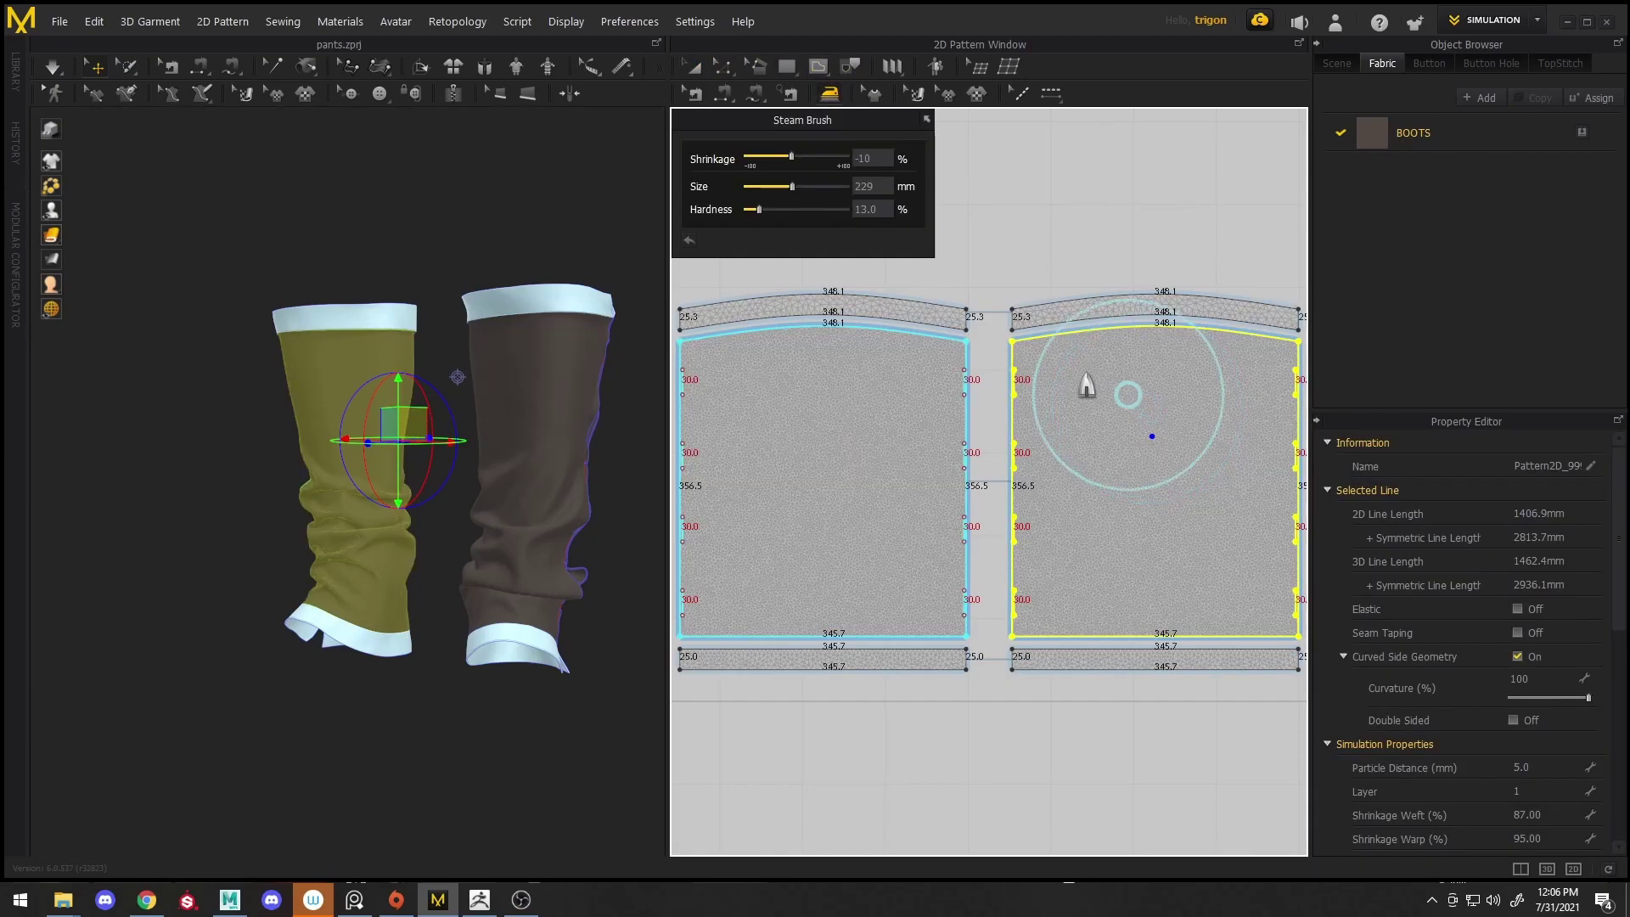
{"action": "left_click_drag", "start_coordinate": [797, 155], "coordinate": [776, 187]}
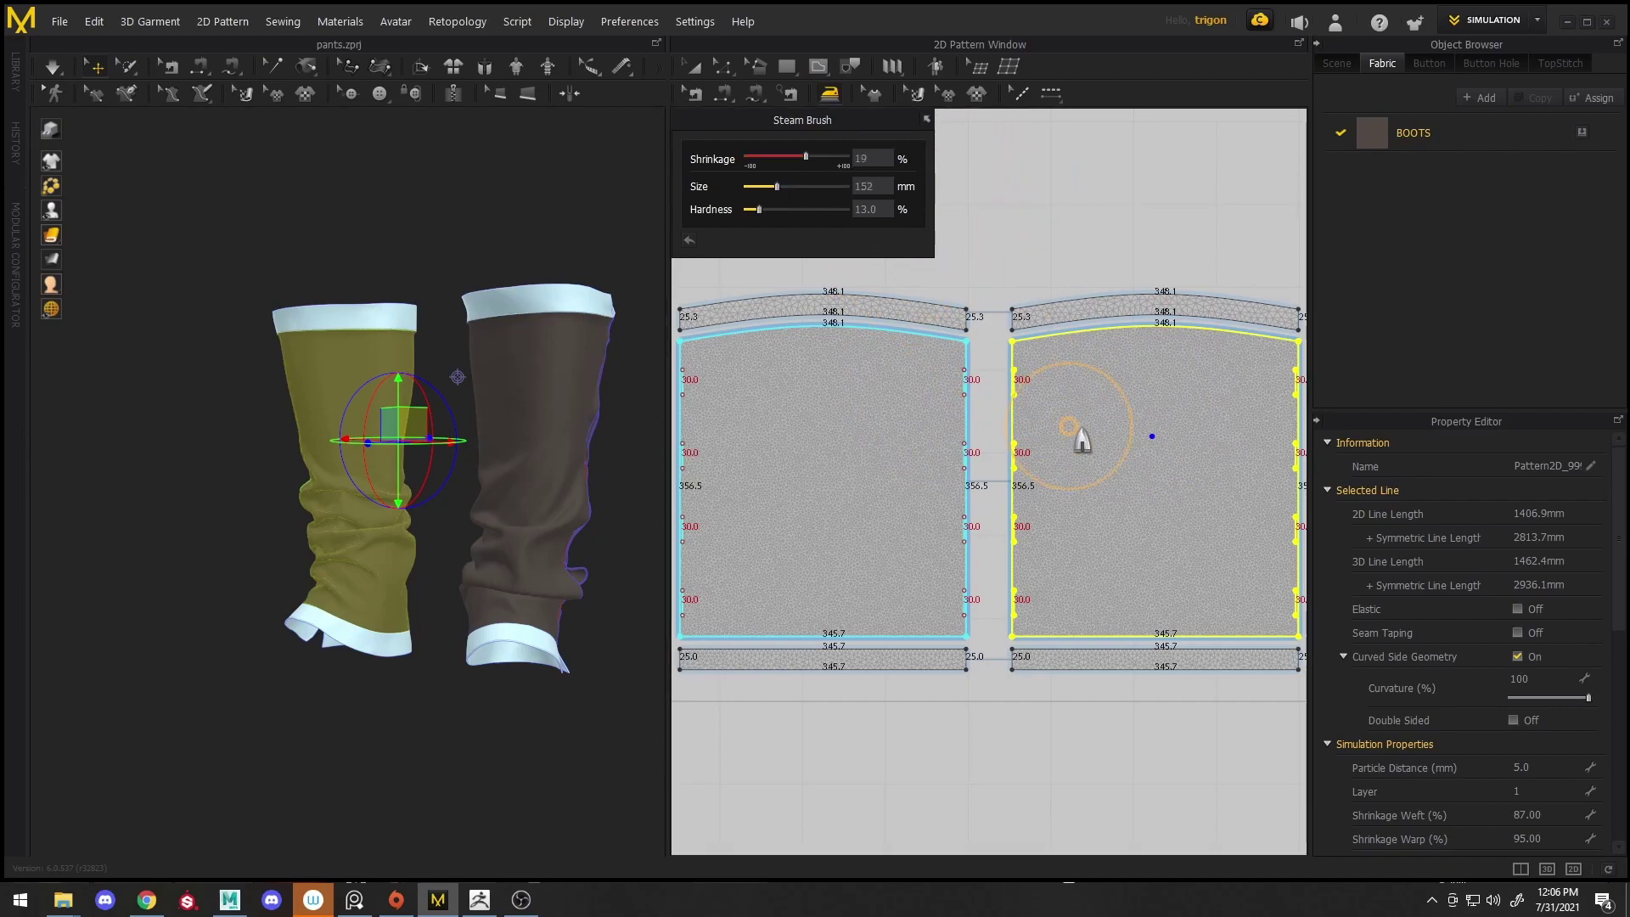
Try steaming the upper middle of the boot patterns and simulating new folds in the shafts
{"action": "left_click", "coordinate": [1159, 438]}
{"action": "right_click_drag", "start_coordinate": [424, 508], "coordinate": [486, 551]}
{"action": "scroll", "coordinate": [488, 552], "scroll_direction": "up", "scroll_amount": 4}
{"action": "key", "text": "space"}
{"action": "left_click", "coordinate": [564, 511]}
{"action": "scroll", "coordinate": [564, 513], "scroll_direction": "down", "scroll_amount": 1}
{"action": "mouse_move", "coordinate": [564, 513]}
{"action": "right_mouse_down"}
{"action": "mouse_move", "coordinate": [448, 509]}
{"action": "mouse_move", "coordinate": [479, 399]}
{"action": "mouse_move", "coordinate": [601, 425]}
{"action": "mouse_move", "coordinate": [852, 419]}
{"action": "right_mouse_up"}
{"action": "left_click", "coordinate": [1162, 427]}
{"action": "scroll", "coordinate": [479, 398], "scroll_direction": "down", "scroll_amount": 5}
{"action": "scroll", "coordinate": [551, 416], "scroll_direction": "up", "scroll_amount": 3}
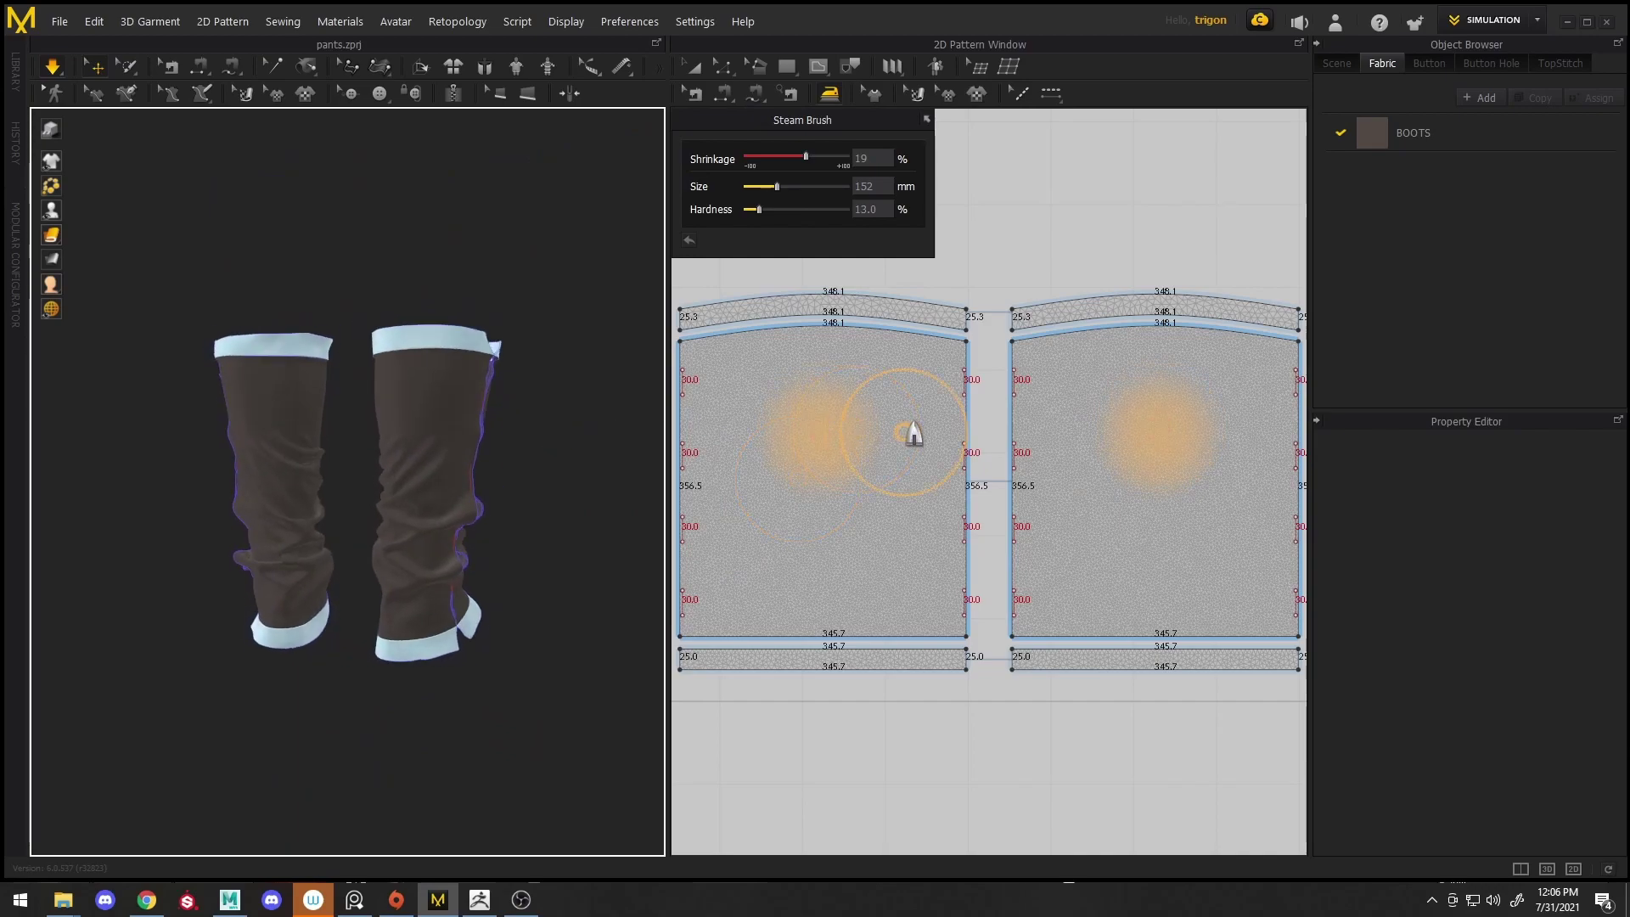
{"action": "left_click", "coordinate": [1178, 422]}
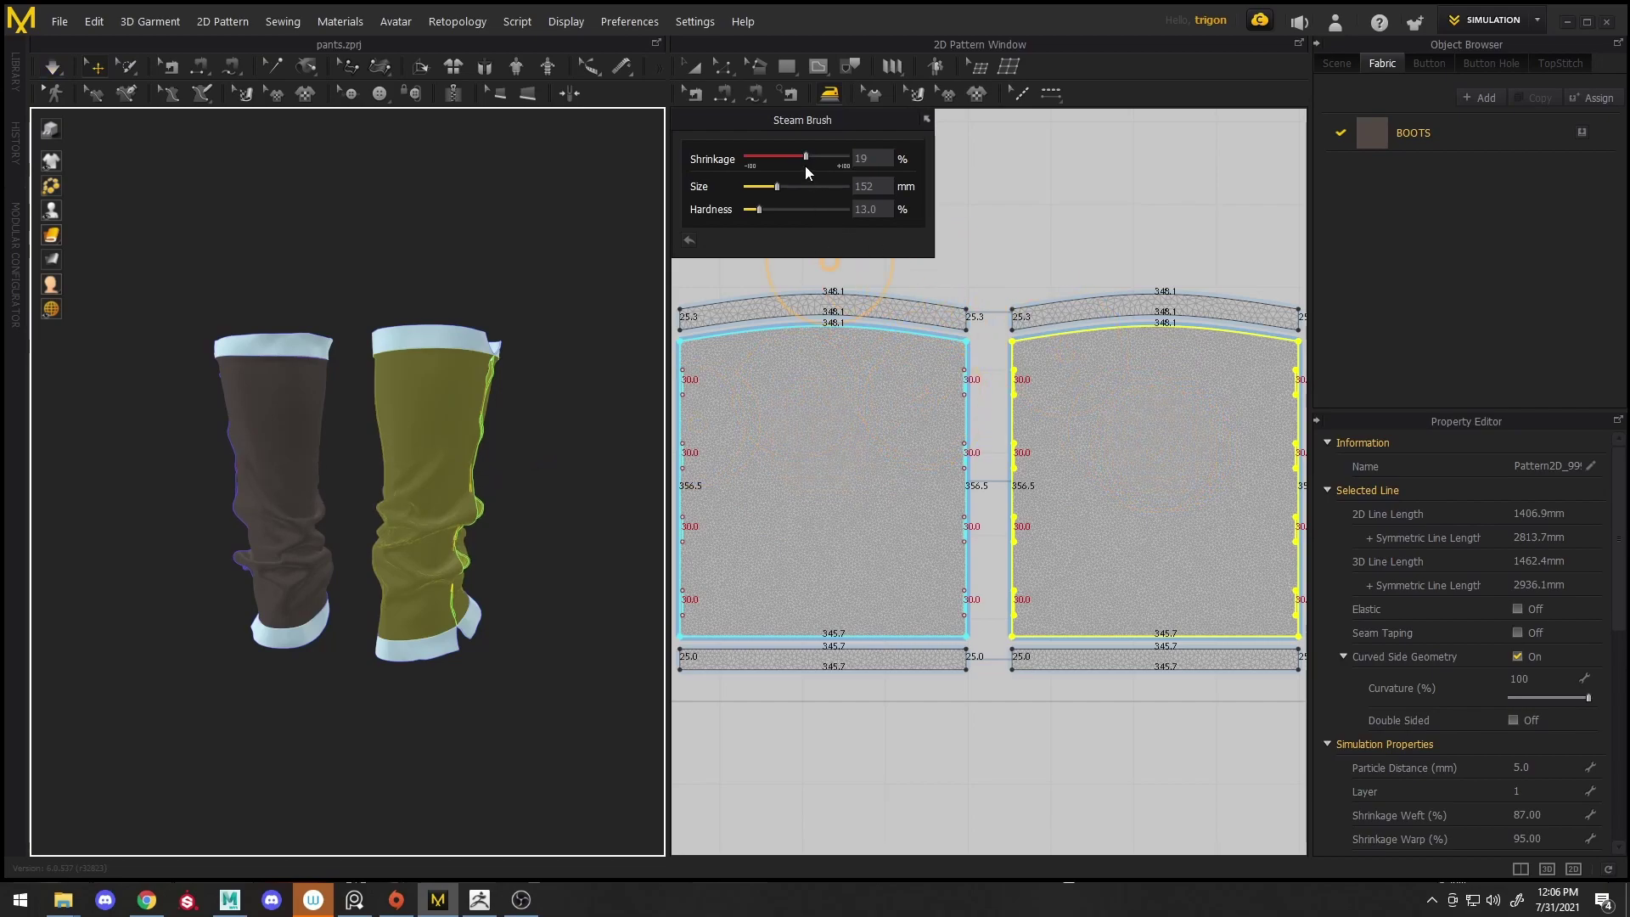
Set the Steam Brush hardness to 1%, raise its shrinkage, and dab the upper middle of the boot shaft pattern
{"action": "left_click_drag", "start_coordinate": [756, 213], "coordinate": [741, 212]}
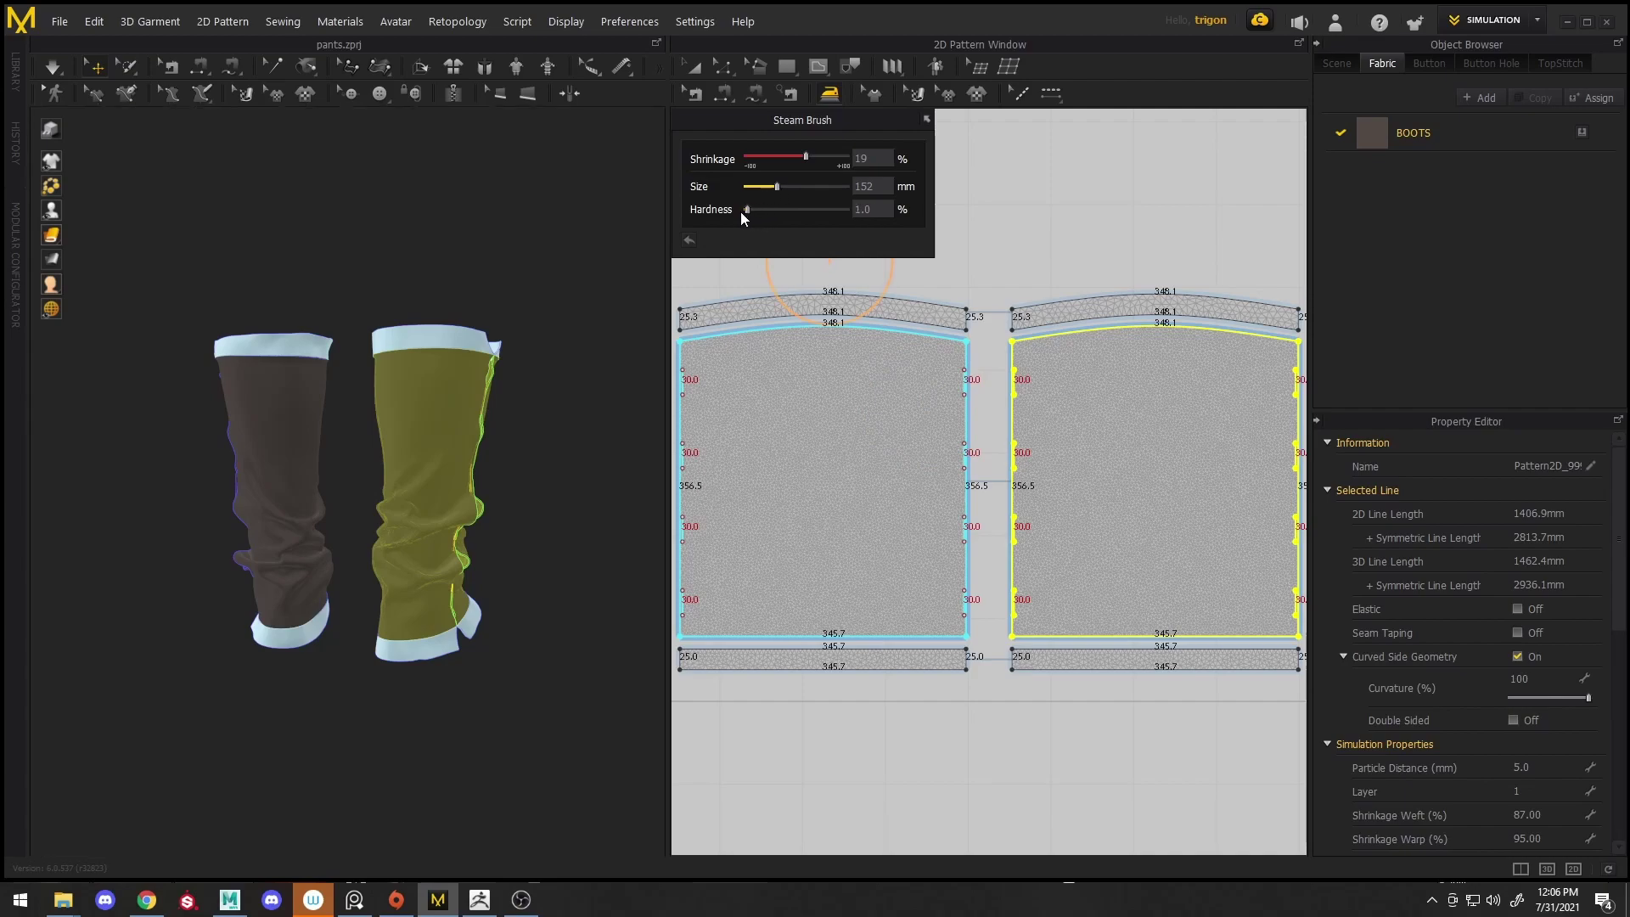
{"action": "left_click_drag", "start_coordinate": [806, 157], "coordinate": [822, 163]}
{"action": "left_click", "coordinate": [1152, 424]}
{"action": "left_click", "coordinate": [1163, 443]}
Tug the simulated fabric to settle the new folds and select both main boot patterns
{"action": "mouse_move", "coordinate": [600, 506]}
{"action": "right_mouse_down"}
{"action": "mouse_move", "coordinate": [441, 550]}
{"action": "mouse_move", "coordinate": [329, 531]}
{"action": "mouse_move", "coordinate": [244, 469]}
{"action": "mouse_move", "coordinate": [419, 491]}
{"action": "mouse_move", "coordinate": [254, 479]}
{"action": "right_mouse_up"}
{"action": "left_click", "coordinate": [330, 532]}
{"action": "scroll", "coordinate": [314, 518], "scroll_direction": "down", "scroll_amount": 3}
{"action": "left_click", "coordinate": [732, 437]}
{"action": "key", "text": "ctrl+a"}
Export the selected boot patterns over the existing boots OBJ file as a single, thick object
{"action": "left_click", "coordinate": [60, 21]}
{"action": "mouse_move", "coordinate": [128, 197]}
{"action": "left_click", "coordinate": [255, 222]}
{"action": "double_click", "coordinate": [704, 381]}
{"action": "left_click", "coordinate": [855, 452]}
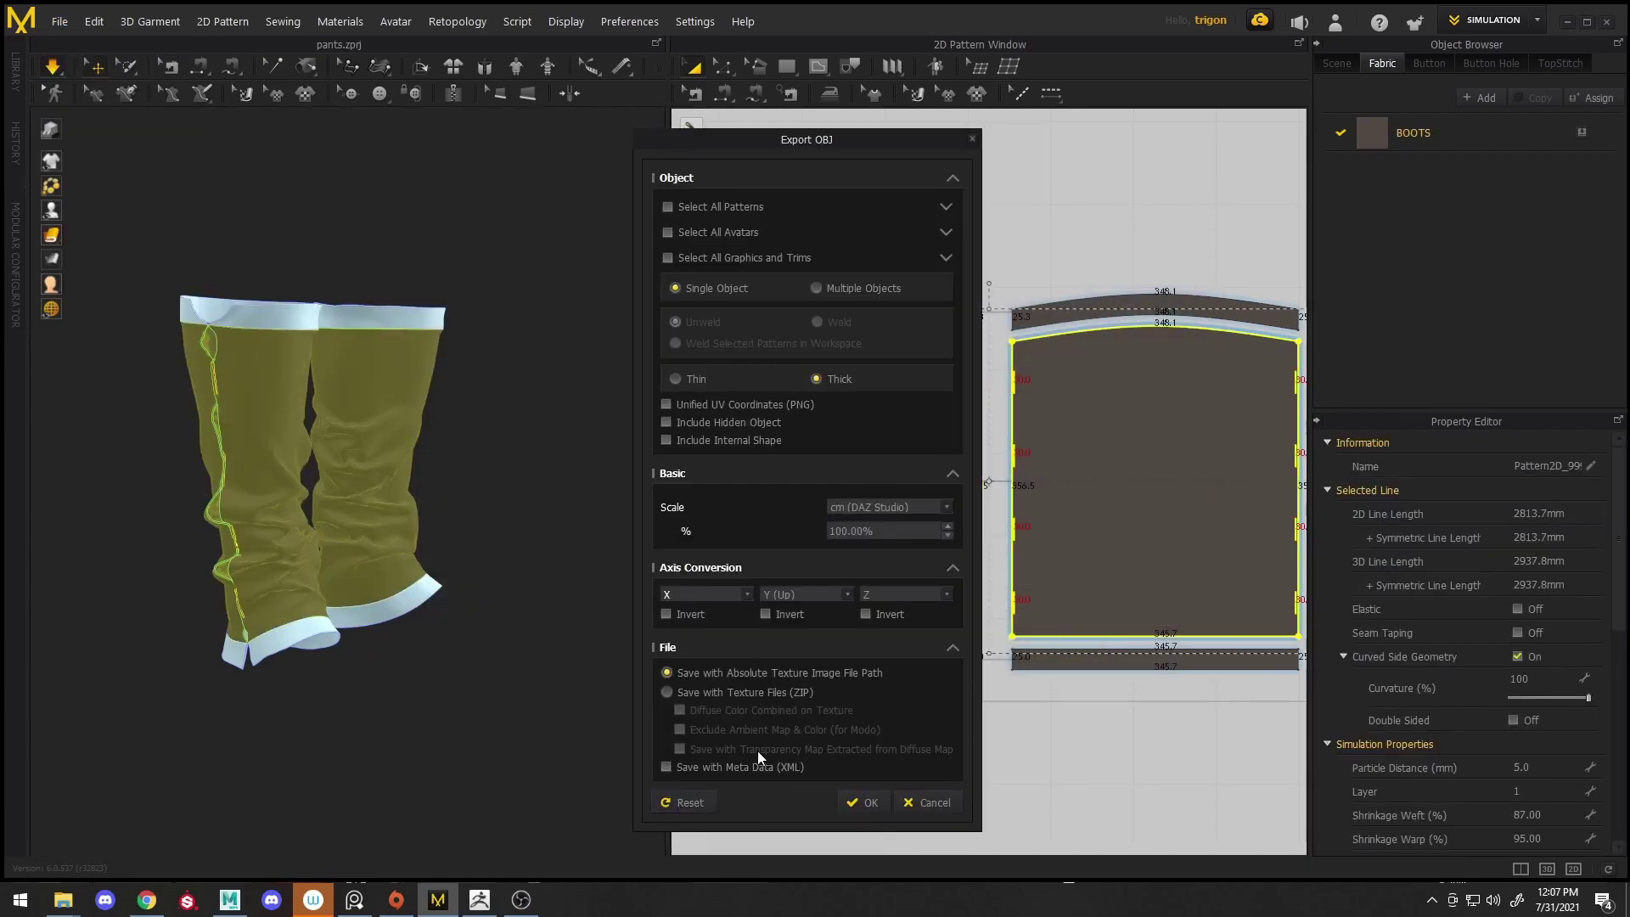
{"action": "left_click", "coordinate": [860, 801]}
Switch to ZBrush and import the thick boots OBJ into the boots subtool
{"action": "left_click", "coordinate": [489, 902]}
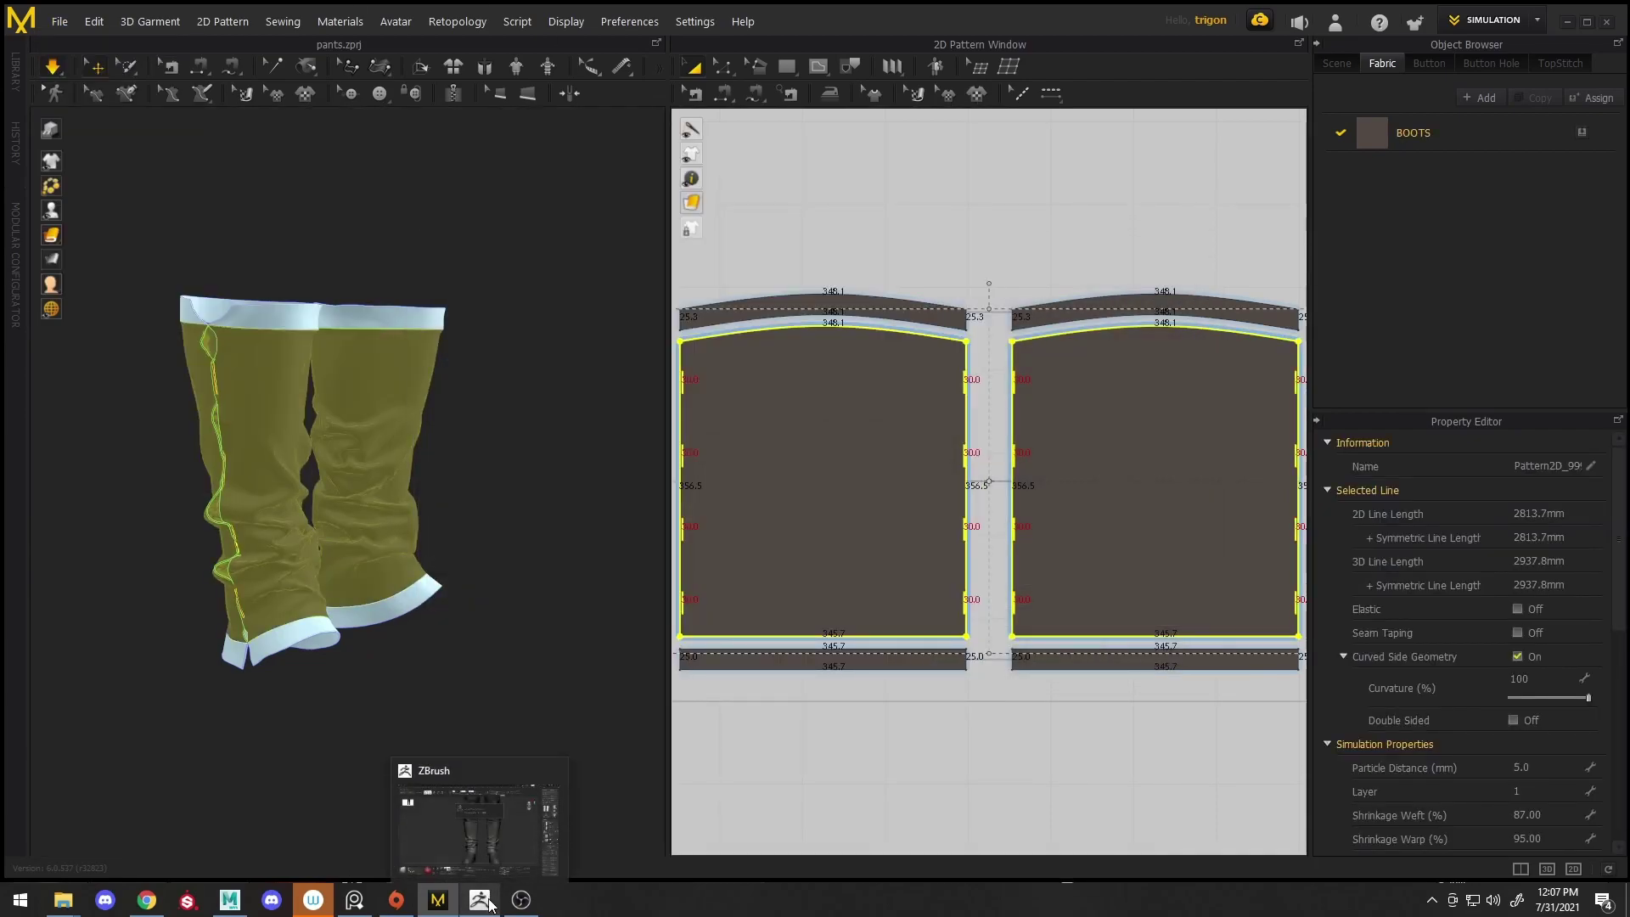
{"action": "left_click", "coordinate": [481, 901]}
{"action": "left_click", "coordinate": [1469, 118]}
{"action": "double_click", "coordinate": [604, 365]}
{"action": "left_click", "coordinate": [1318, 150]}
{"action": "left_click", "coordinate": [892, 305]}
Display the wireframe and examine the mesh along the thick boots' upper rims
{"action": "right_click_drag", "start_coordinate": [1095, 476], "coordinate": [999, 459]}
{"action": "right_click_drag", "start_coordinate": [998, 459], "coordinate": [1097, 544]}
{"action": "right_click_drag", "start_coordinate": [1097, 543], "coordinate": [1072, 579], "text": "ctrl"}
{"action": "key", "text": "ctrl+z"}
{"action": "key", "text": "shift+f"}
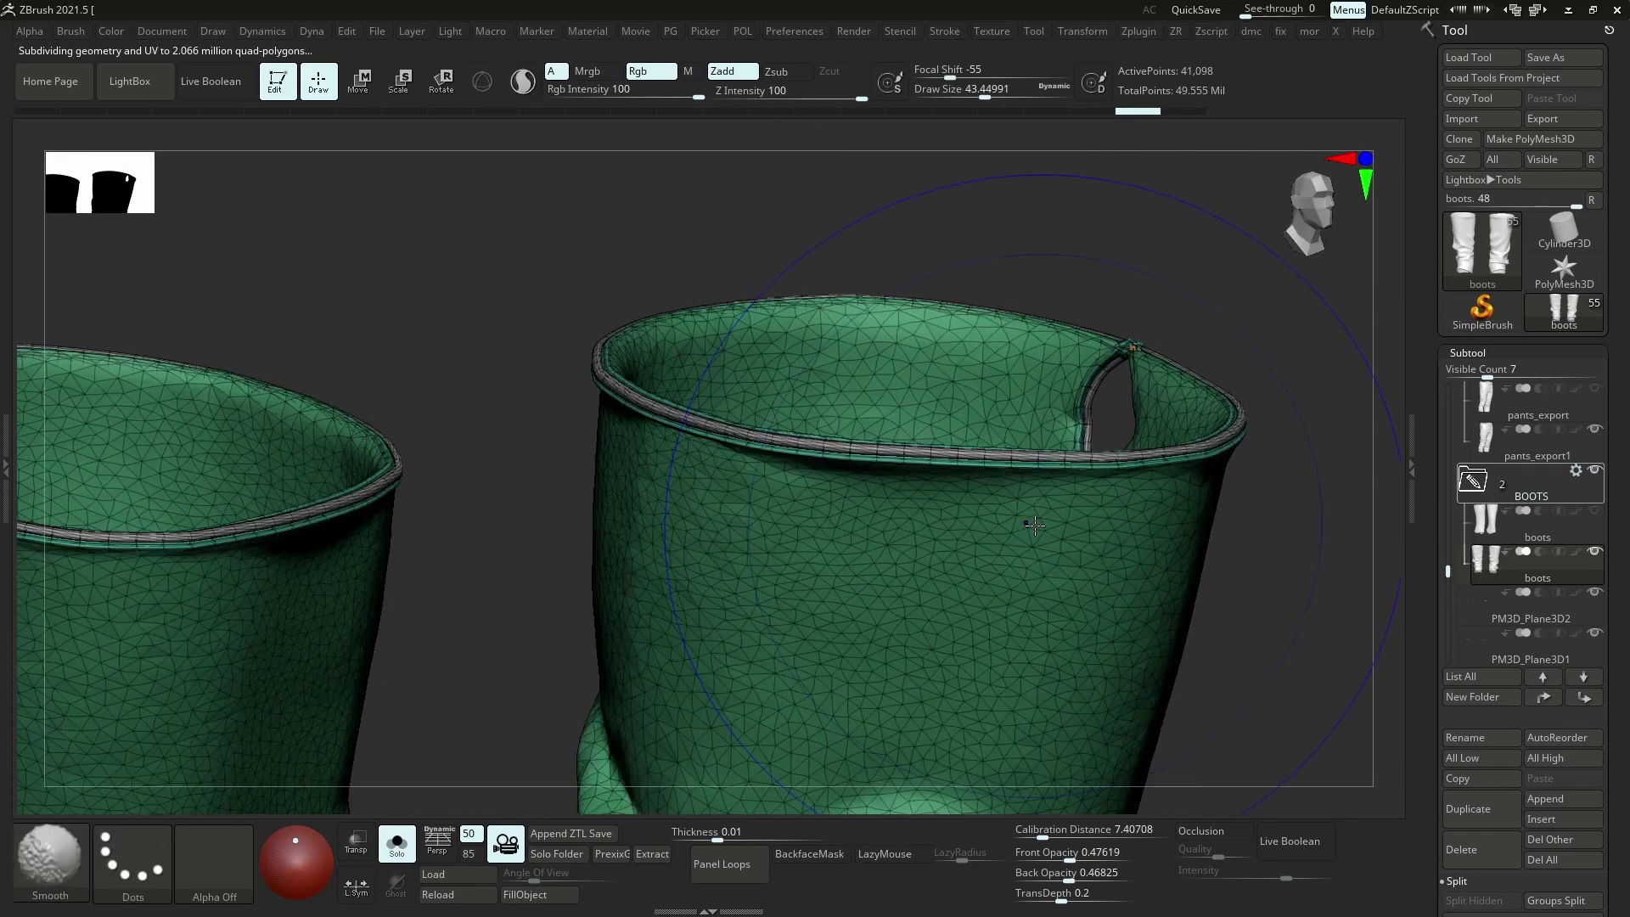
{"action": "mouse_move", "coordinate": [934, 544]}
{"action": "left_mouse_down"}
{"action": "mouse_move", "coordinate": [965, 571]}
{"action": "mouse_move", "coordinate": [898, 516]}
{"action": "mouse_move", "coordinate": [911, 434]}
{"action": "left_mouse_up"}
{"action": "right_click_drag", "start_coordinate": [911, 434], "coordinate": [1305, 521]}
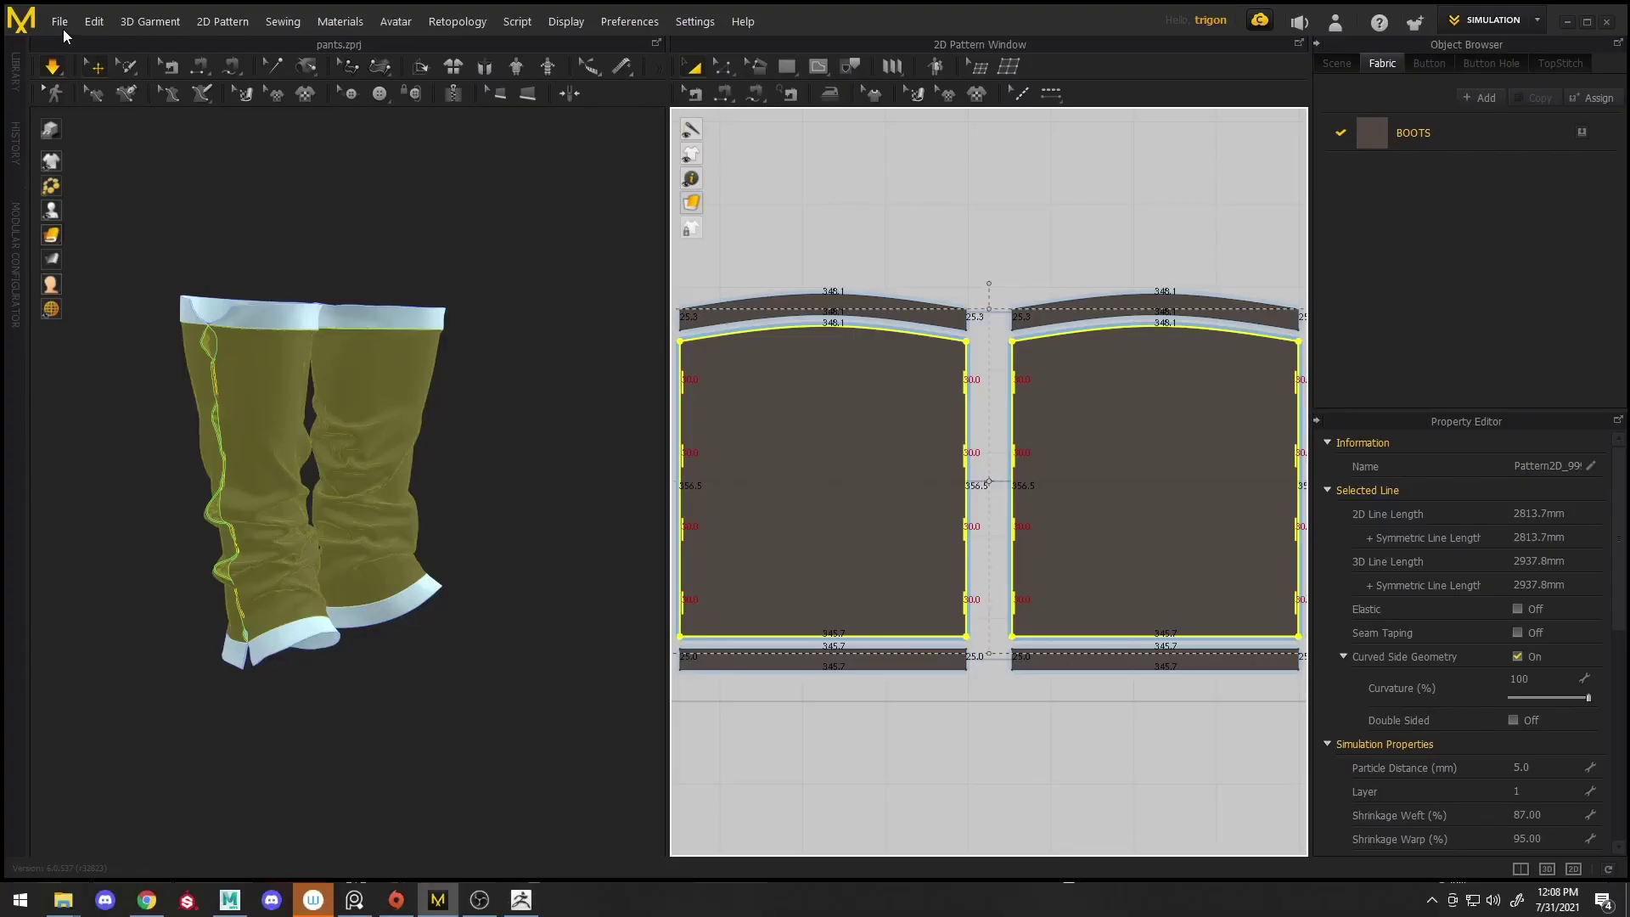
Switch to Marvelous Designer and export the selected patterns over the boots OBJ as a single, thin object
{"action": "left_click", "coordinate": [59, 23]}
{"action": "mouse_move", "coordinate": [104, 205]}
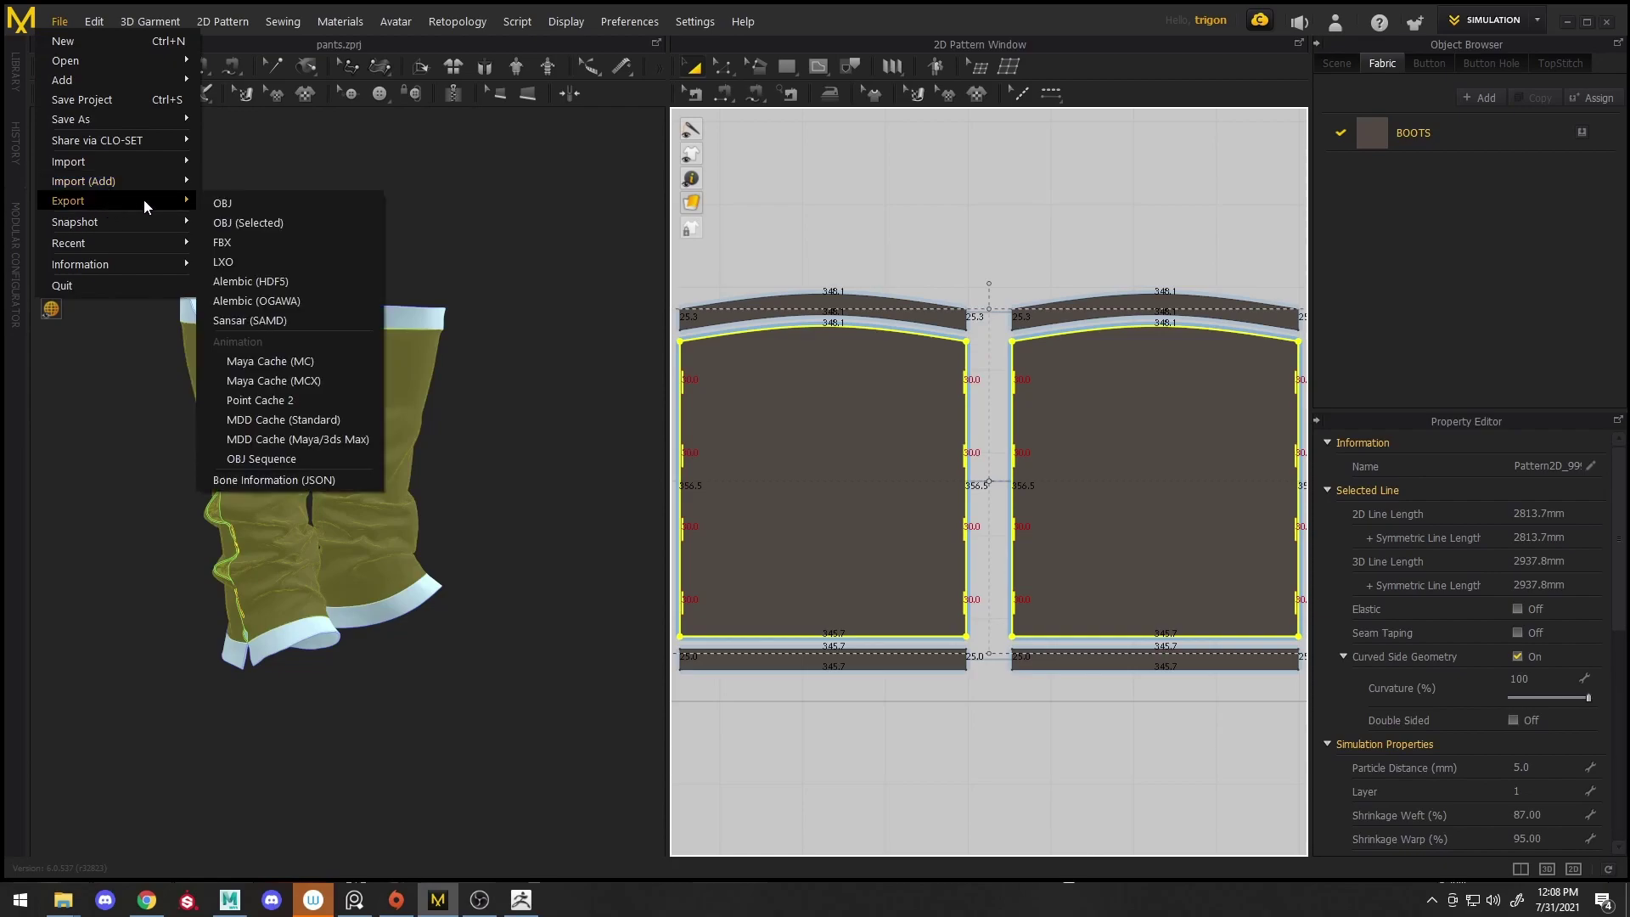
{"action": "left_click", "coordinate": [247, 220]}
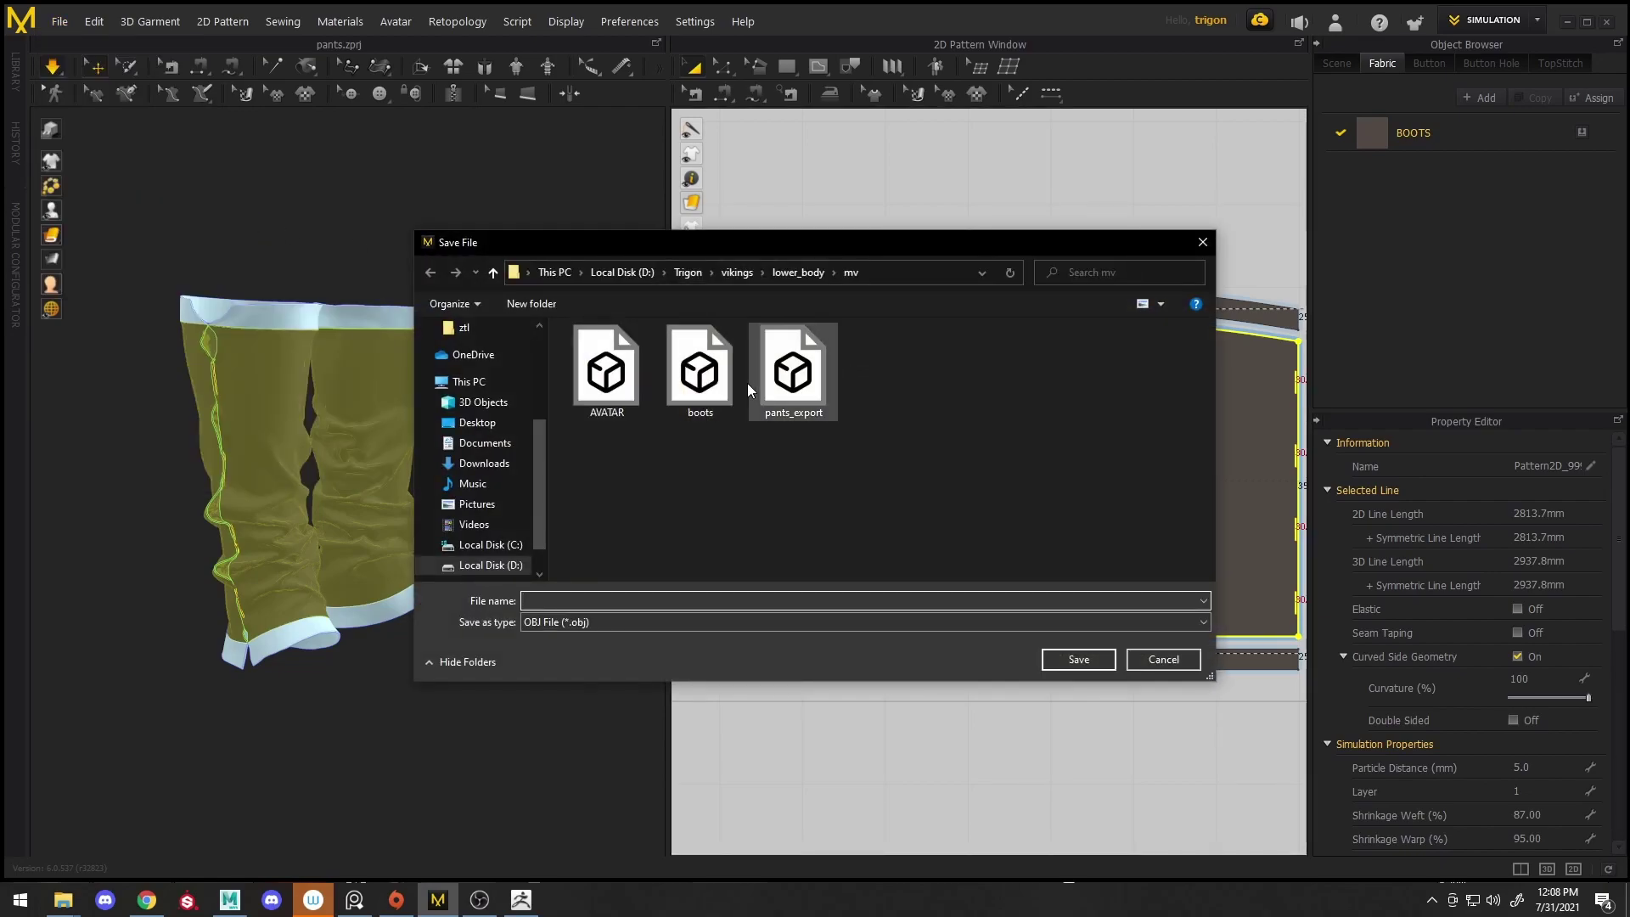
{"action": "double_click", "coordinate": [724, 376]}
{"action": "left_click", "coordinate": [863, 451]}
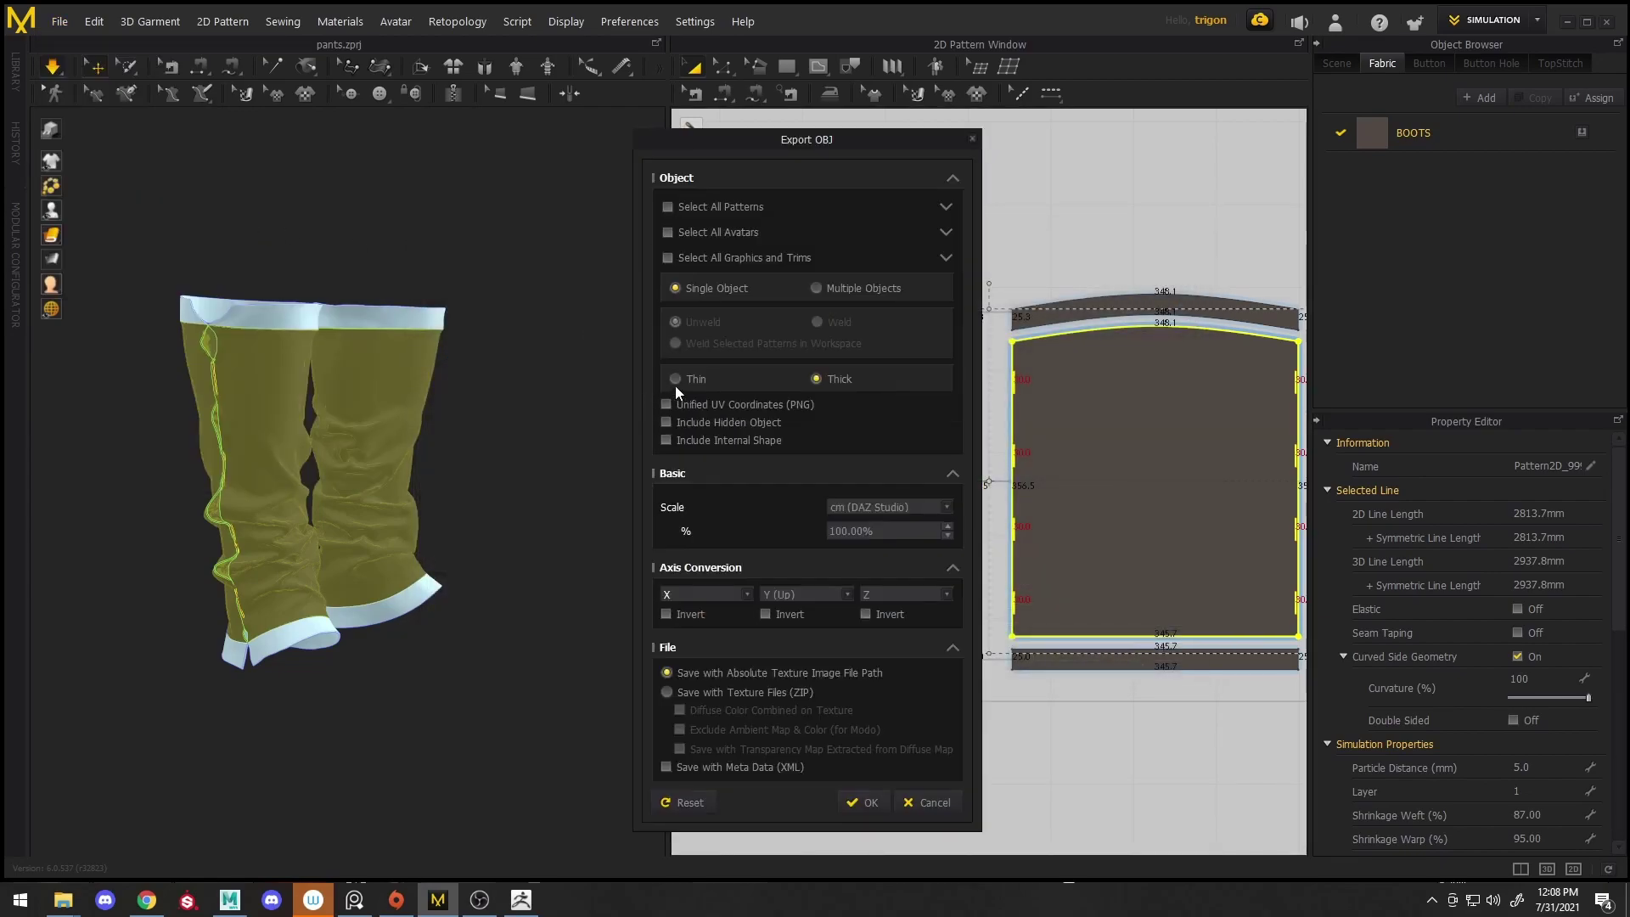
{"action": "left_click", "coordinate": [677, 378]}
{"action": "left_click", "coordinate": [871, 802]}
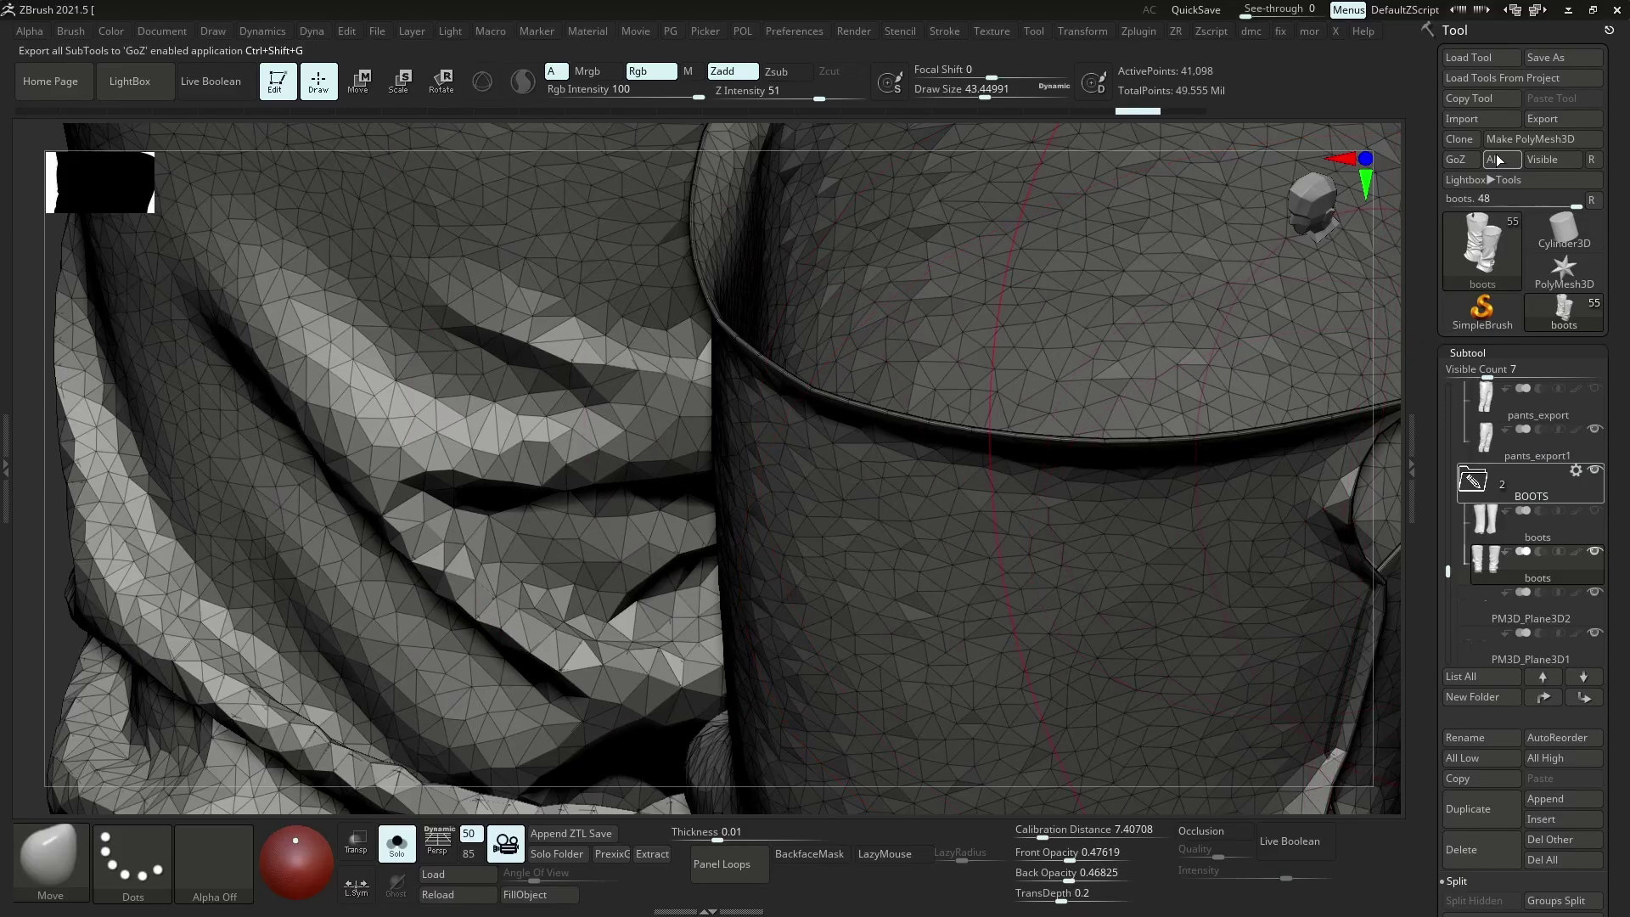
Switch to ZBrush, import the thin boots OBJ over the current boots mesh, and duplicate the subtool
{"action": "left_click", "coordinate": [1477, 120]}
{"action": "double_click", "coordinate": [699, 409]}
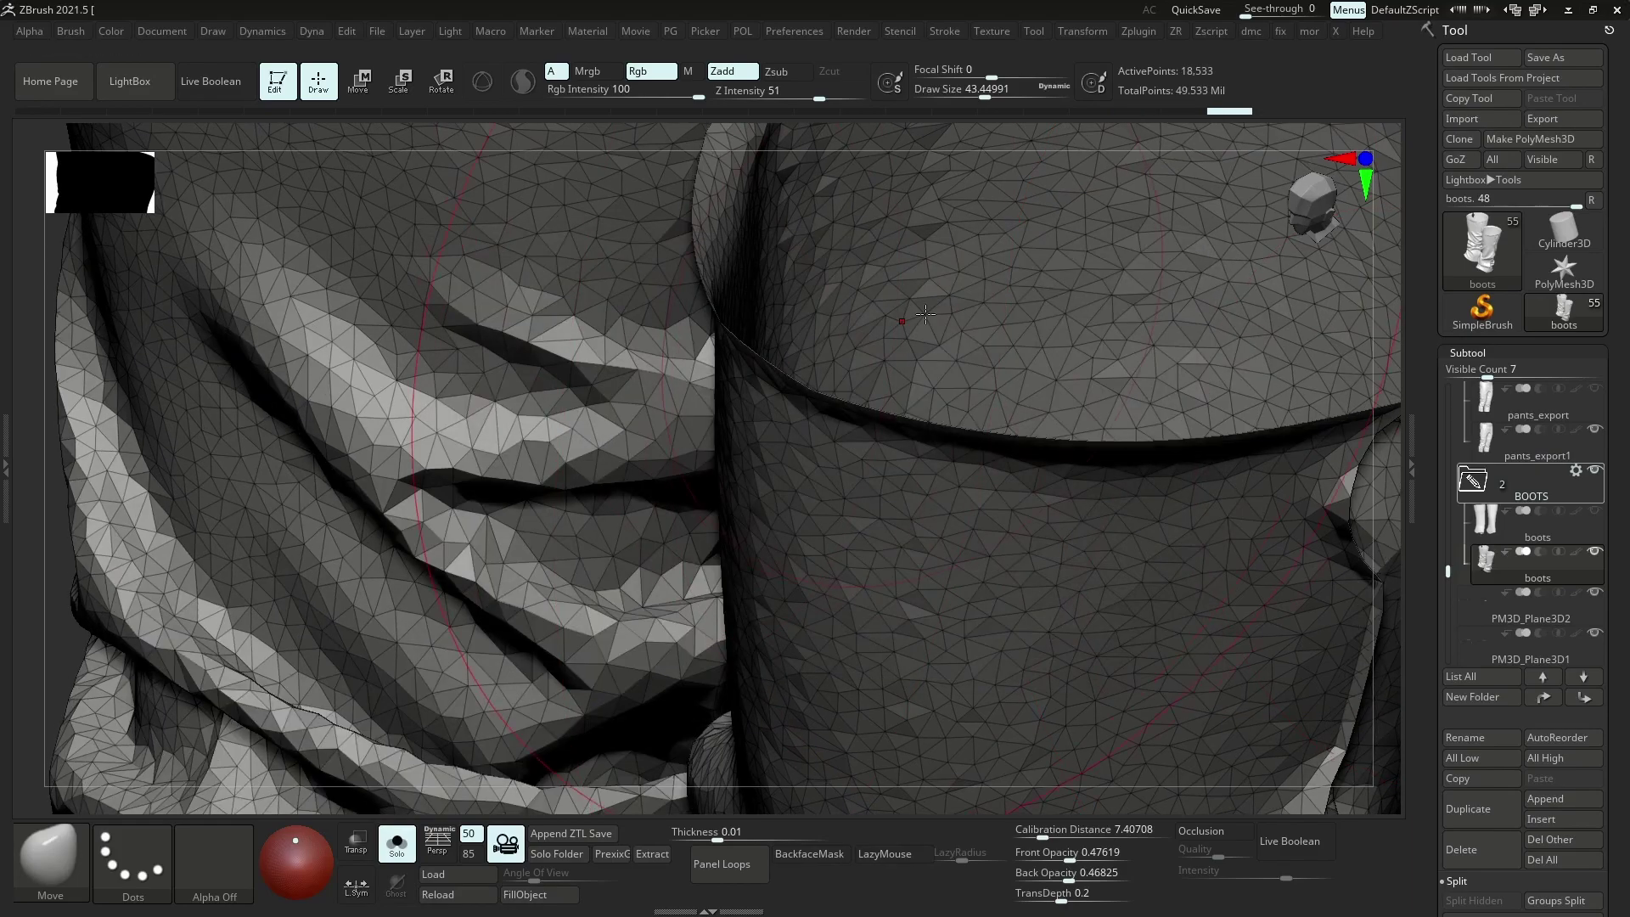
{"action": "right_click_drag", "start_coordinate": [974, 572], "coordinate": [1041, 671], "text": "ctrl"}
{"action": "right_click_drag", "start_coordinate": [1041, 671], "coordinate": [1148, 493], "text": "alt"}
{"action": "left_click", "coordinate": [1499, 814]}
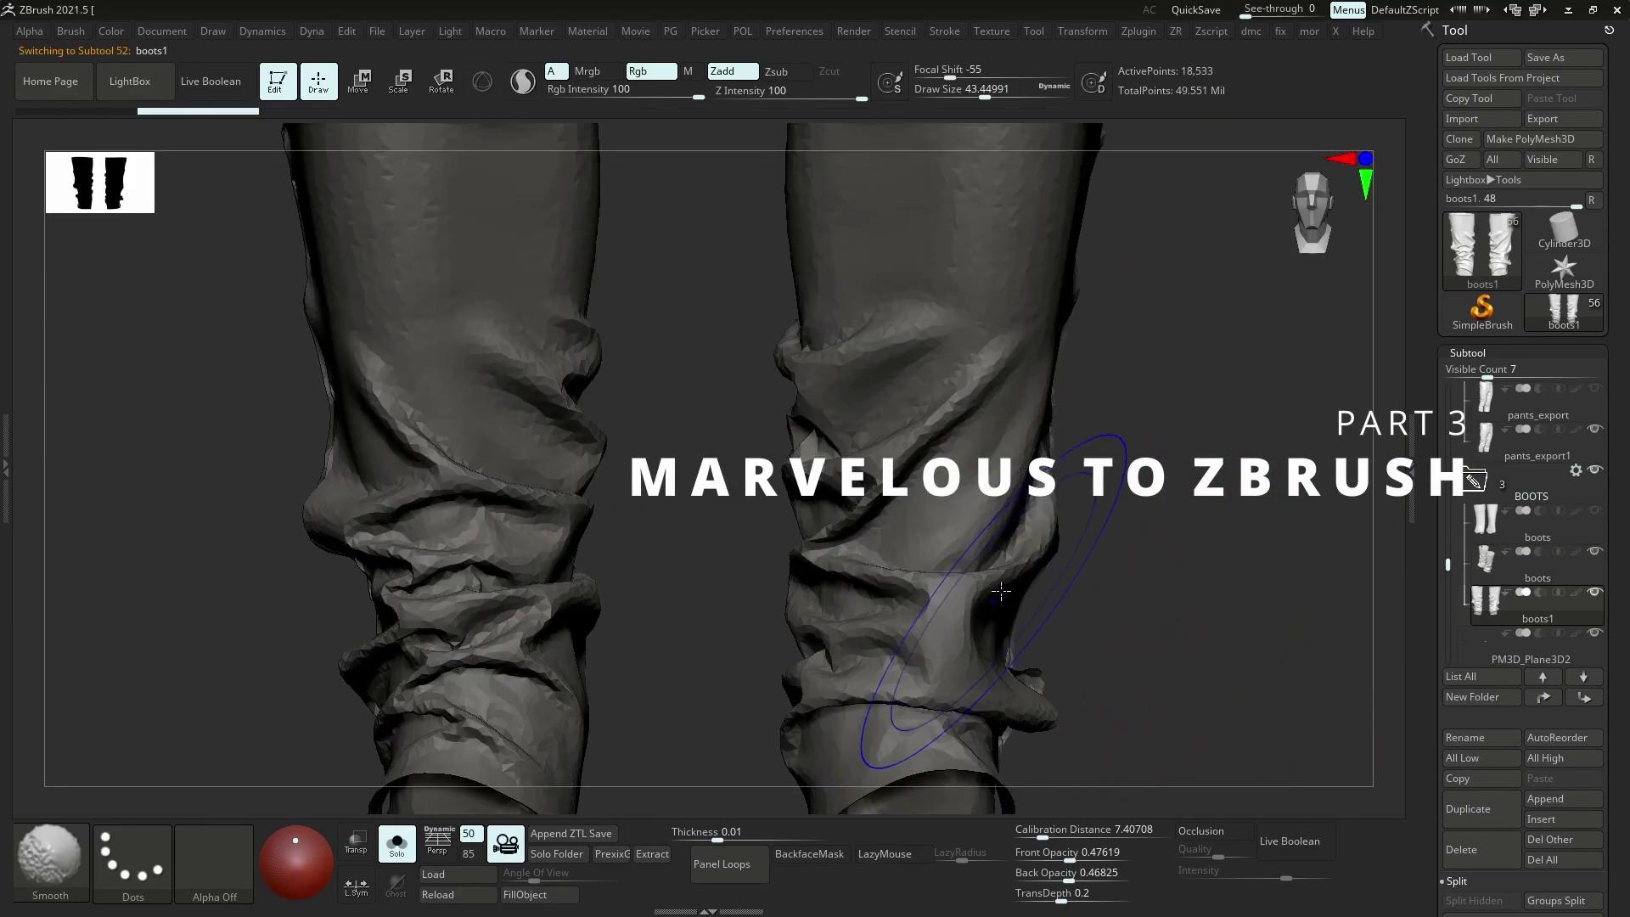
Try remeshing the duplicated boots with ZRemesher at half the polygon count
{"action": "key", "text": "z"}
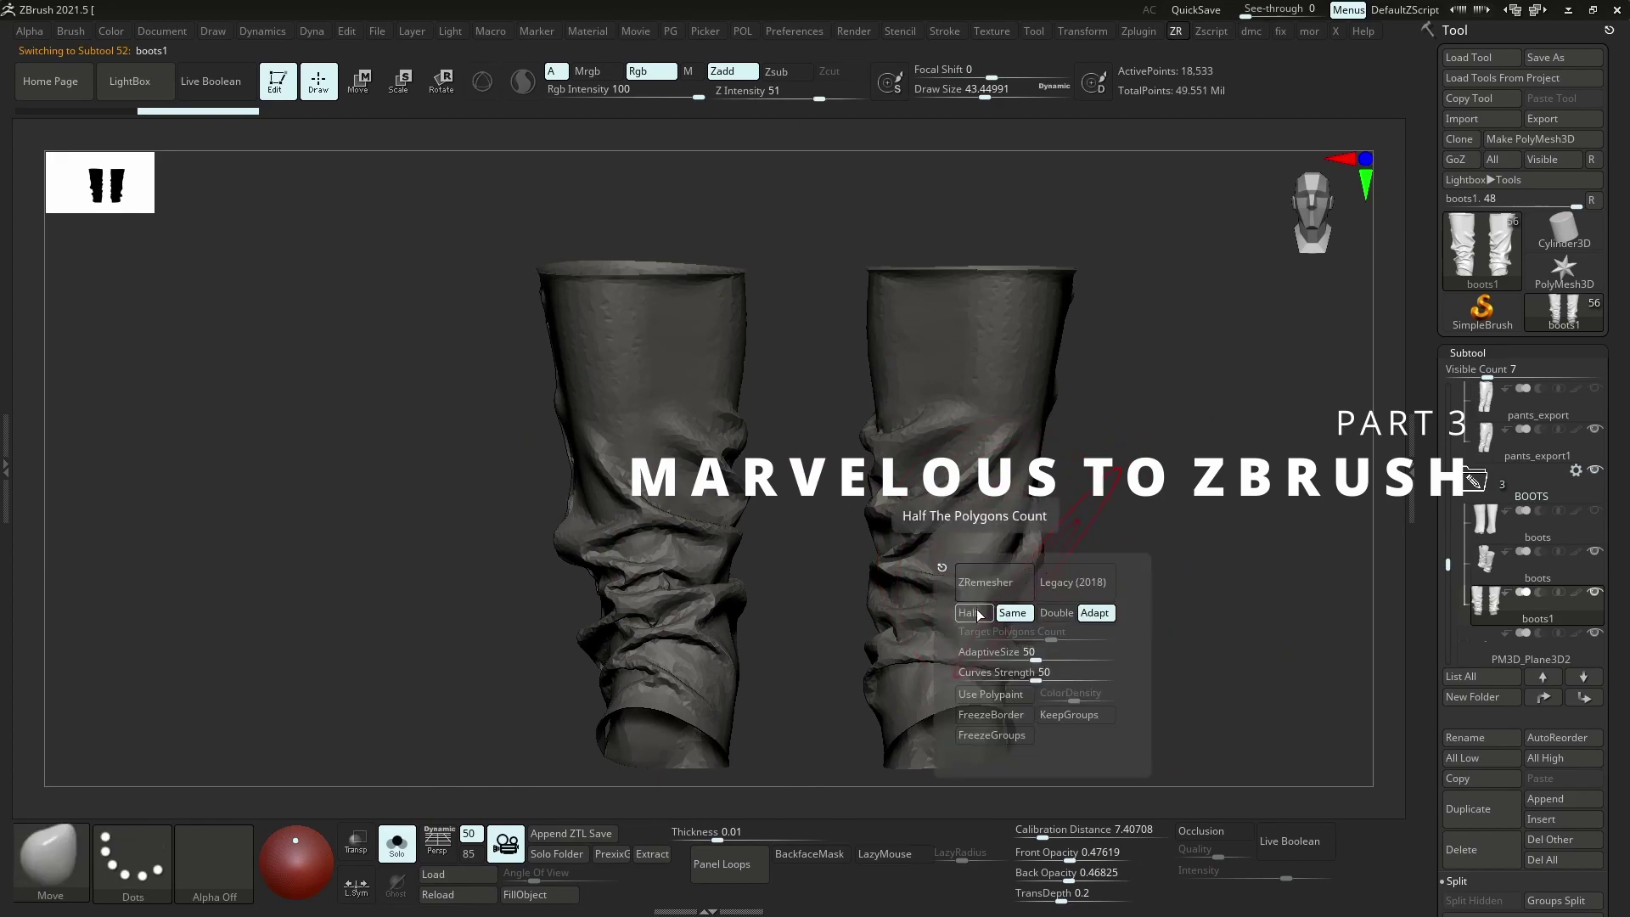
{"action": "left_click", "coordinate": [973, 613]}
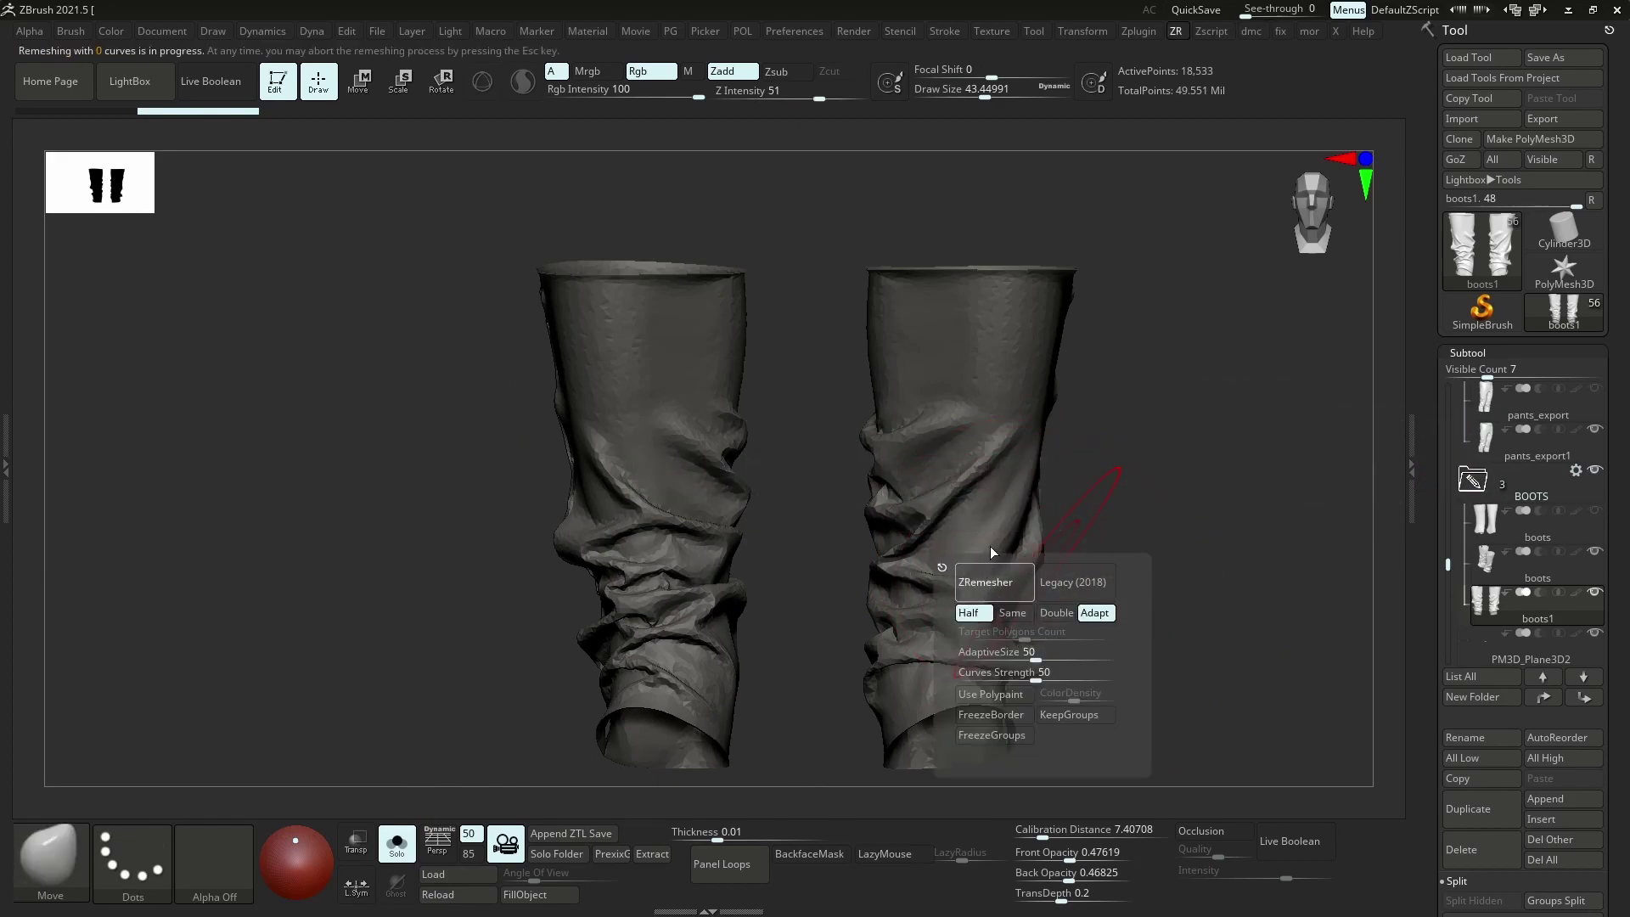
{"action": "mouse_move", "coordinate": [951, 504]}
{"action": "right_mouse_down"}
{"action": "mouse_move", "coordinate": [975, 484]}
{"action": "mouse_move", "coordinate": [990, 577]}
{"action": "right_mouse_up"}
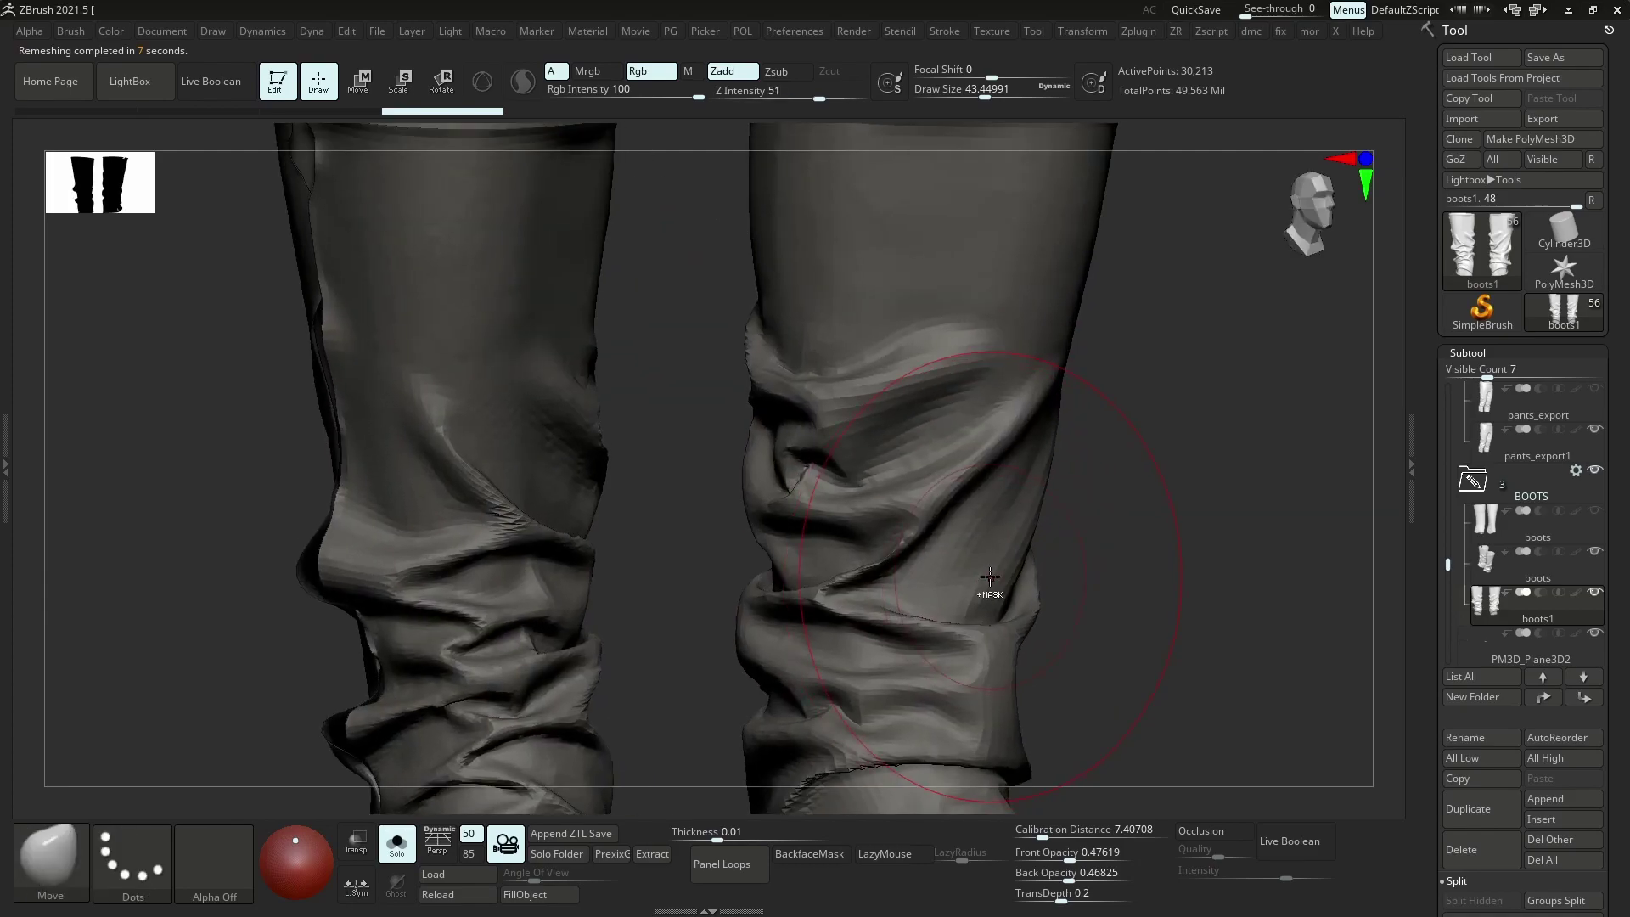
{"action": "key", "text": "ctrl+z"}
Inflate the pinched creases in the lower boot folds with the Inflat brush at draw size about 9.6 and Z intensity 10
{"action": "key", "text": "b"}
{"action": "key", "text": "m"}
{"action": "key", "text": "v"}
{"action": "key", "text": "space"}
{"action": "key", "text": "s"}
{"action": "left_click_drag", "start_coordinate": [839, 538], "coordinate": [828, 538]}
{"action": "scroll", "coordinate": [886, 571], "scroll_direction": "up", "scroll_amount": 3}
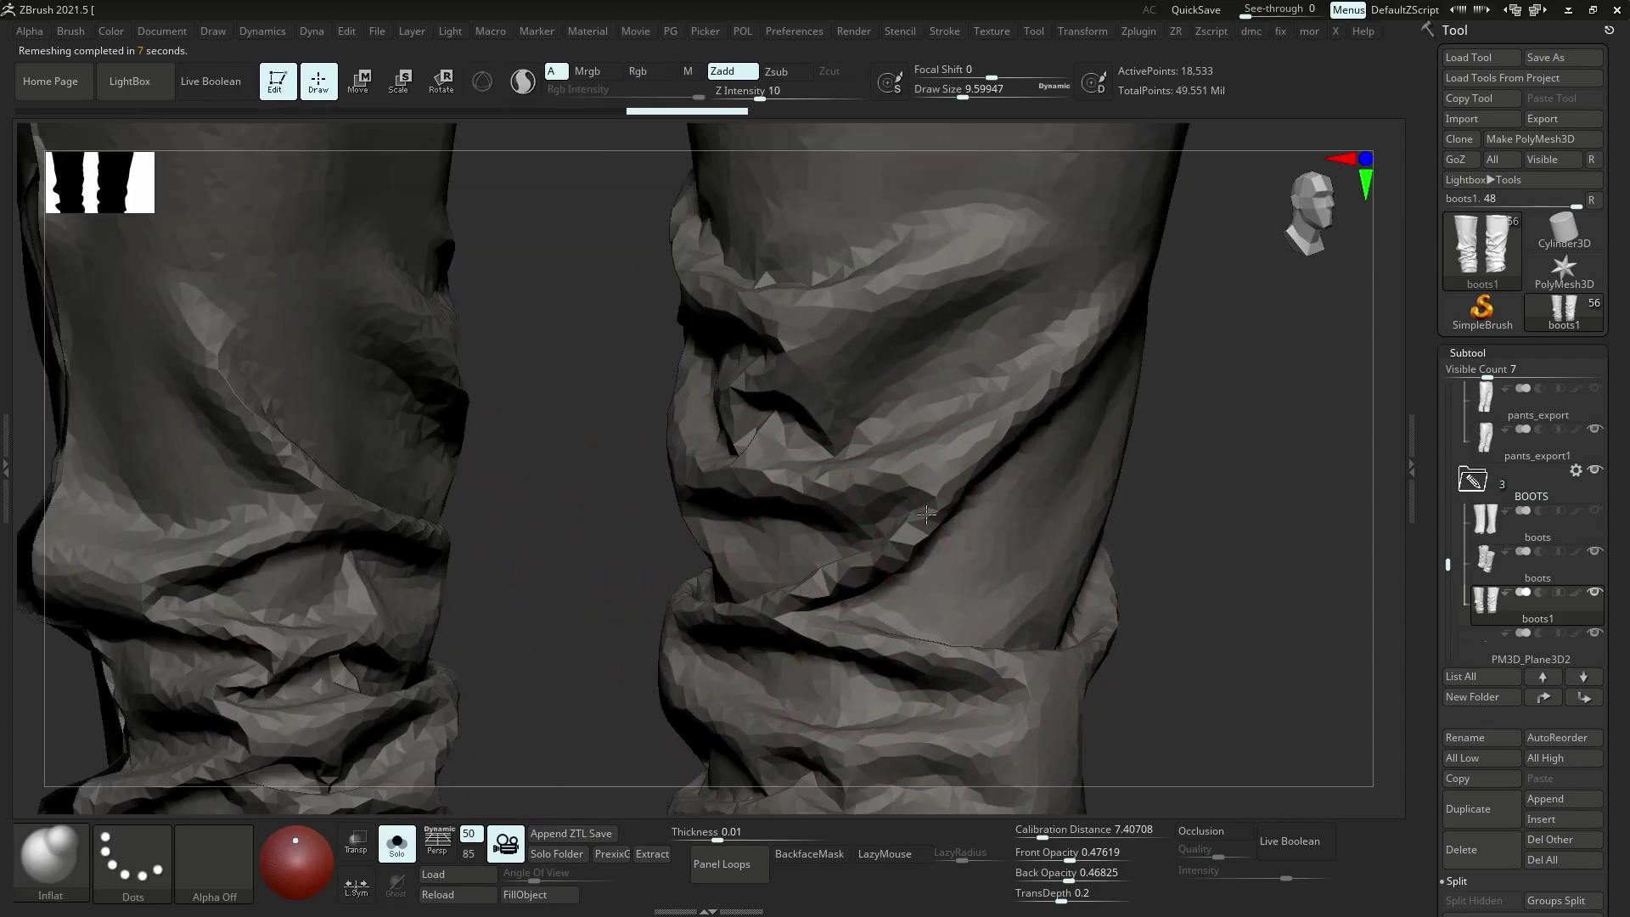
{"action": "right_click_drag", "start_coordinate": [936, 505], "coordinate": [894, 541]}
{"action": "left_click_drag", "start_coordinate": [826, 583], "coordinate": [815, 588]}
{"action": "mouse_move", "coordinate": [837, 560]}
{"action": "right_mouse_down"}
{"action": "mouse_move", "coordinate": [874, 514]}
{"action": "mouse_move", "coordinate": [935, 523]}
{"action": "mouse_move", "coordinate": [692, 626]}
{"action": "mouse_move", "coordinate": [756, 637]}
{"action": "mouse_move", "coordinate": [826, 579]}
{"action": "right_mouse_up"}
{"action": "right_click_drag", "start_coordinate": [689, 561], "coordinate": [601, 566]}
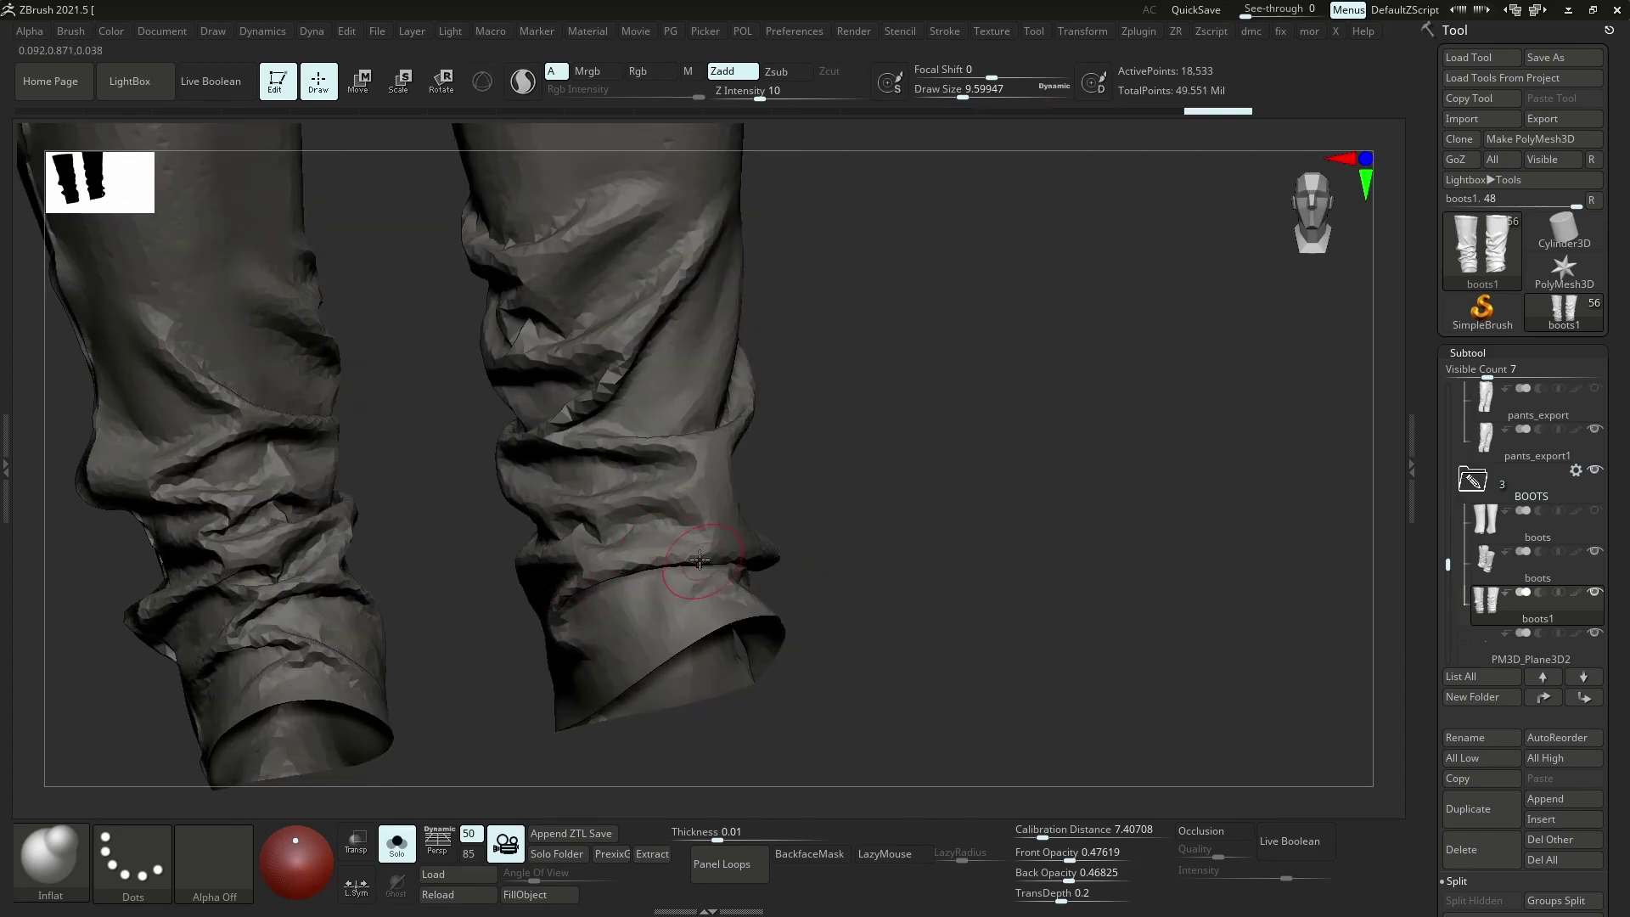
{"action": "right_click_drag", "start_coordinate": [631, 527], "coordinate": [668, 471]}
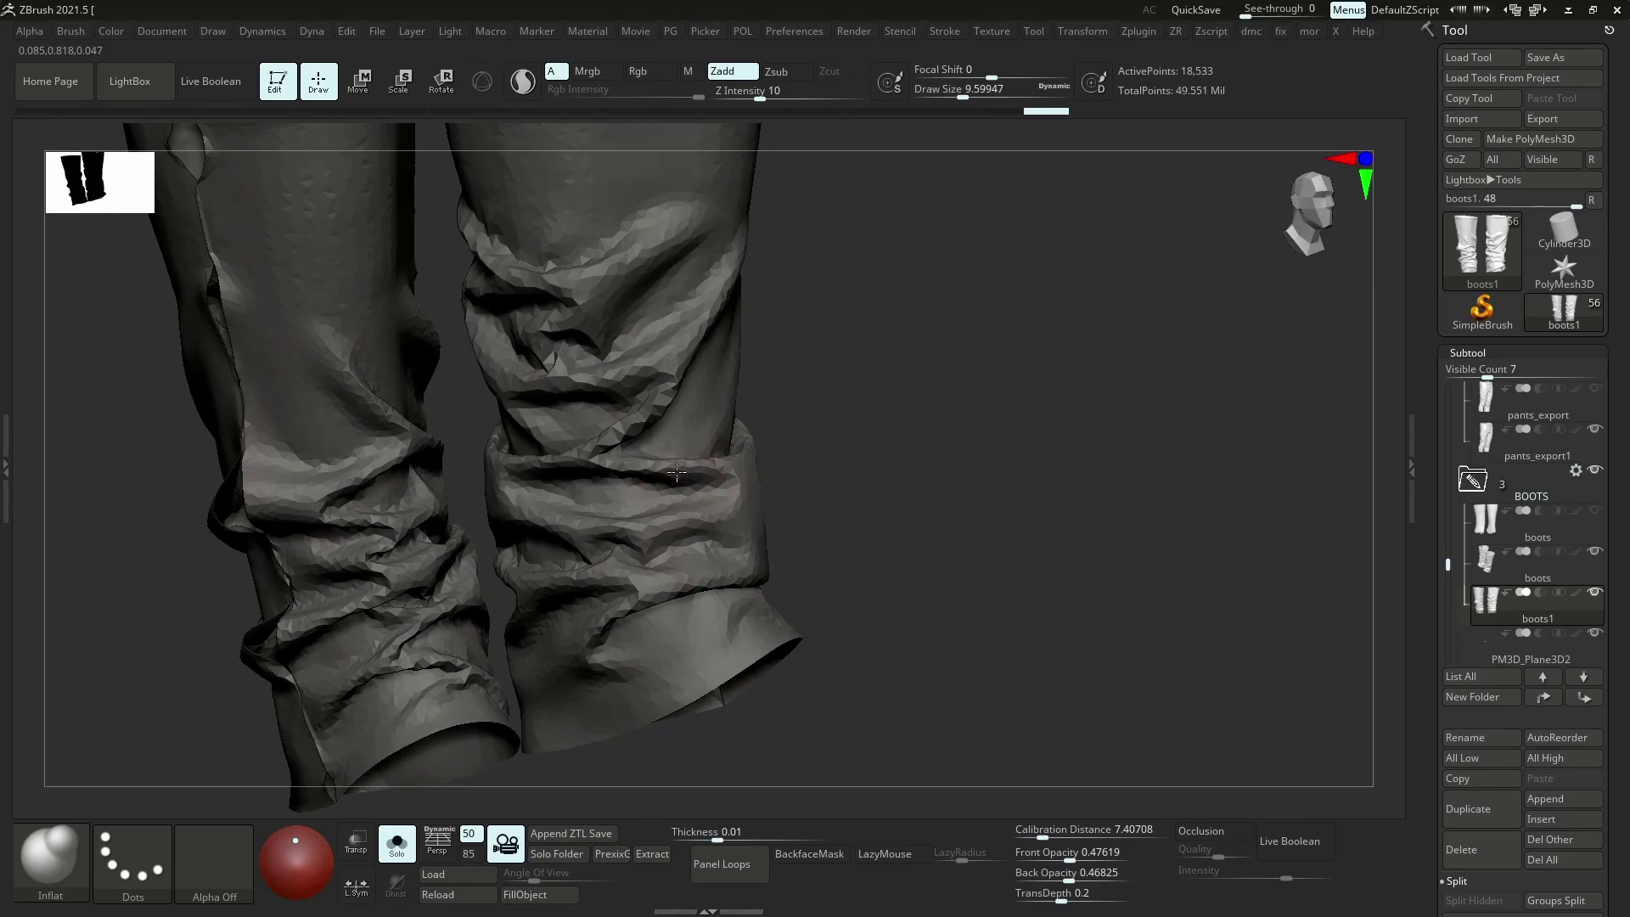
{"action": "right_click_drag", "start_coordinate": [612, 521], "coordinate": [595, 439]}
Remesh the inflated boots with ZRemesher at half the polygon count
{"action": "key", "text": "z"}
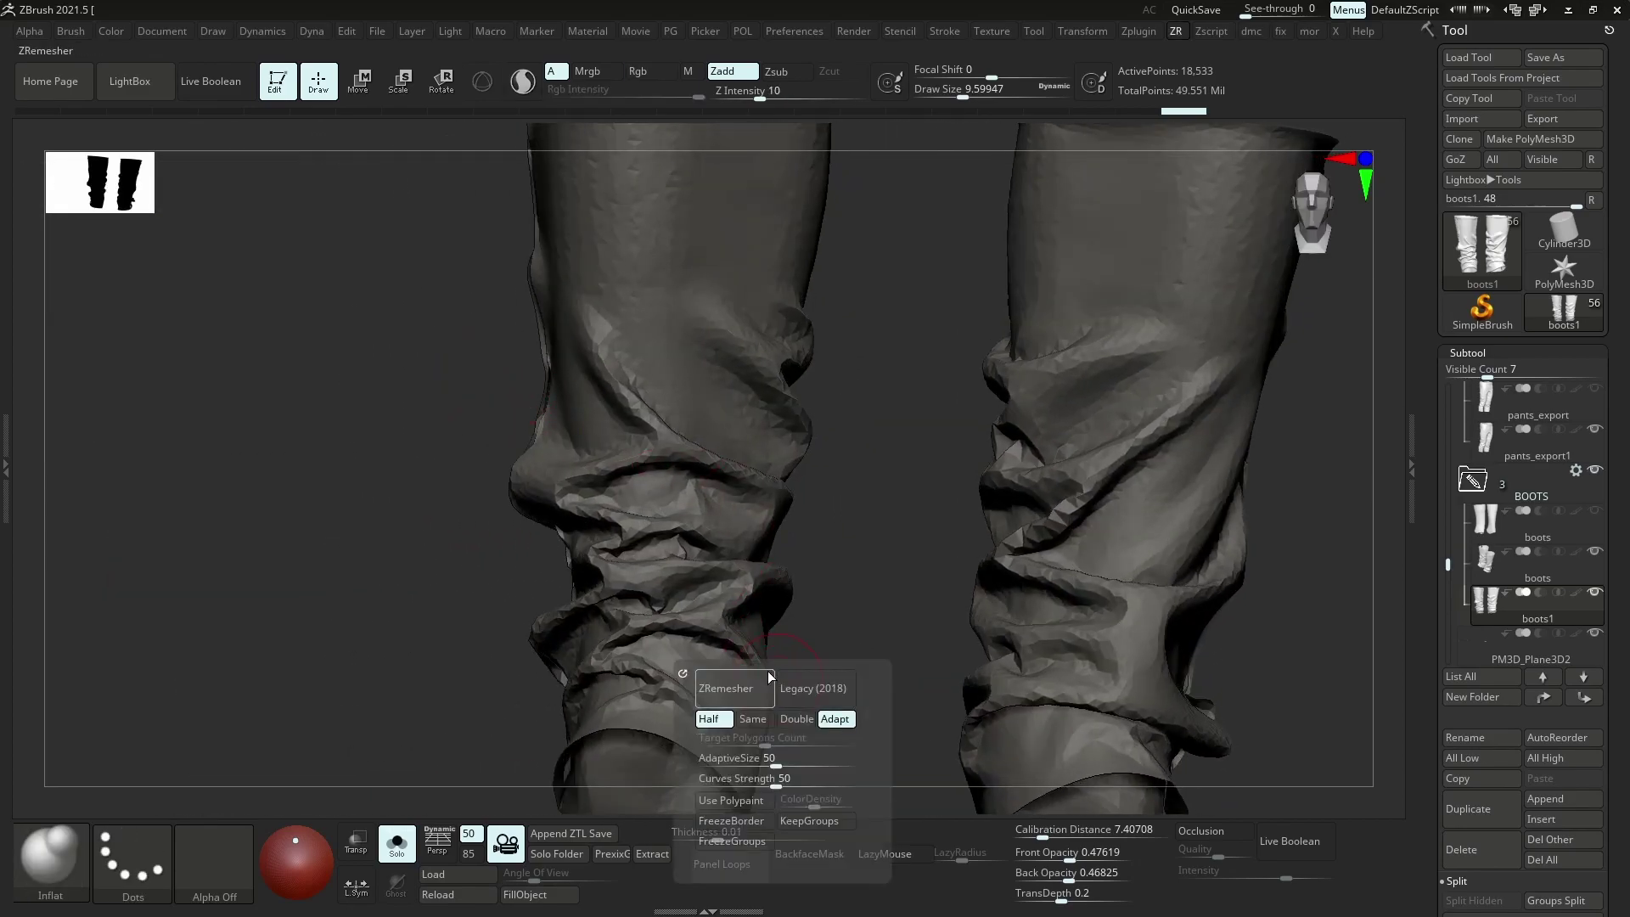
{"action": "mouse_move", "coordinate": [665, 462]}
{"action": "right_mouse_down", "text": "alt"}
{"action": "mouse_move", "coordinate": [710, 320]}
{"action": "mouse_move", "coordinate": [754, 342]}
{"action": "right_mouse_up", "text": "alt"}
Try masking around the boot's upper side opening and polishing the mesh by features
{"action": "left_click_drag", "start_coordinate": [1096, 269], "coordinate": [576, 355], "text": "ctrl"}
{"action": "left_click", "coordinate": [582, 376], "text": "ctrl"}
{"action": "right_click_drag", "start_coordinate": [582, 375], "coordinate": [789, 387]}
{"action": "left_click_drag", "start_coordinate": [849, 383], "coordinate": [897, 431], "text": "ctrl"}
{"action": "right_click_drag", "start_coordinate": [658, 308], "coordinate": [756, 314], "text": "shift"}
{"action": "left_click_drag", "start_coordinate": [756, 314], "coordinate": [620, 316], "text": "ctrl"}
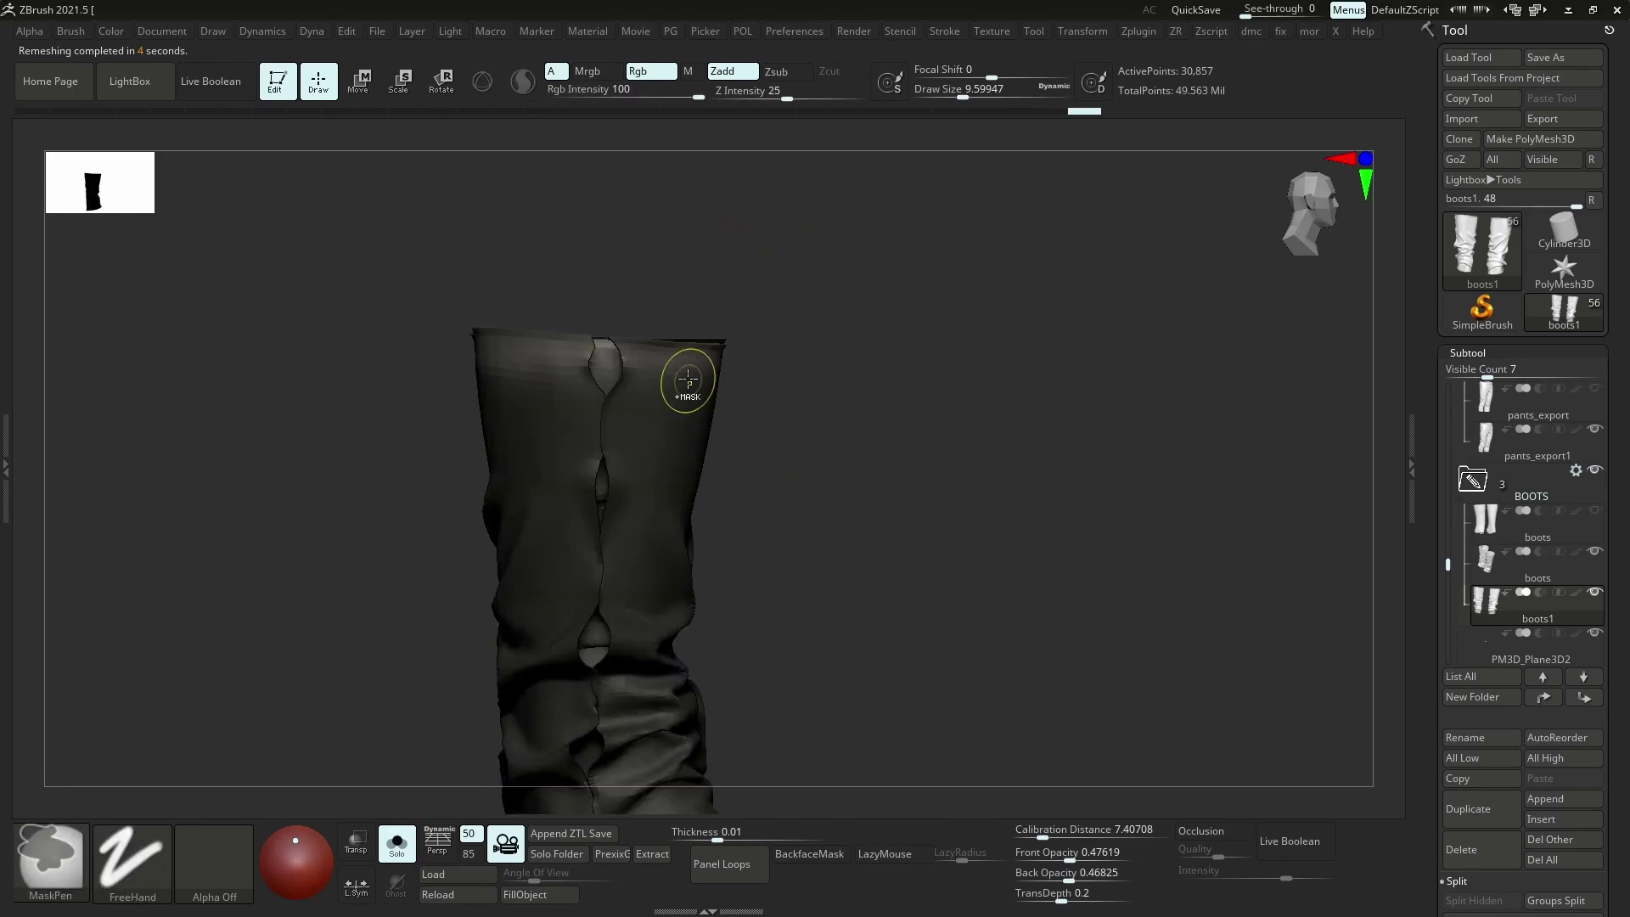
{"action": "key", "text": "p"}
{"action": "left_click", "coordinate": [677, 431]}
{"action": "key", "text": "ctrl+z"}
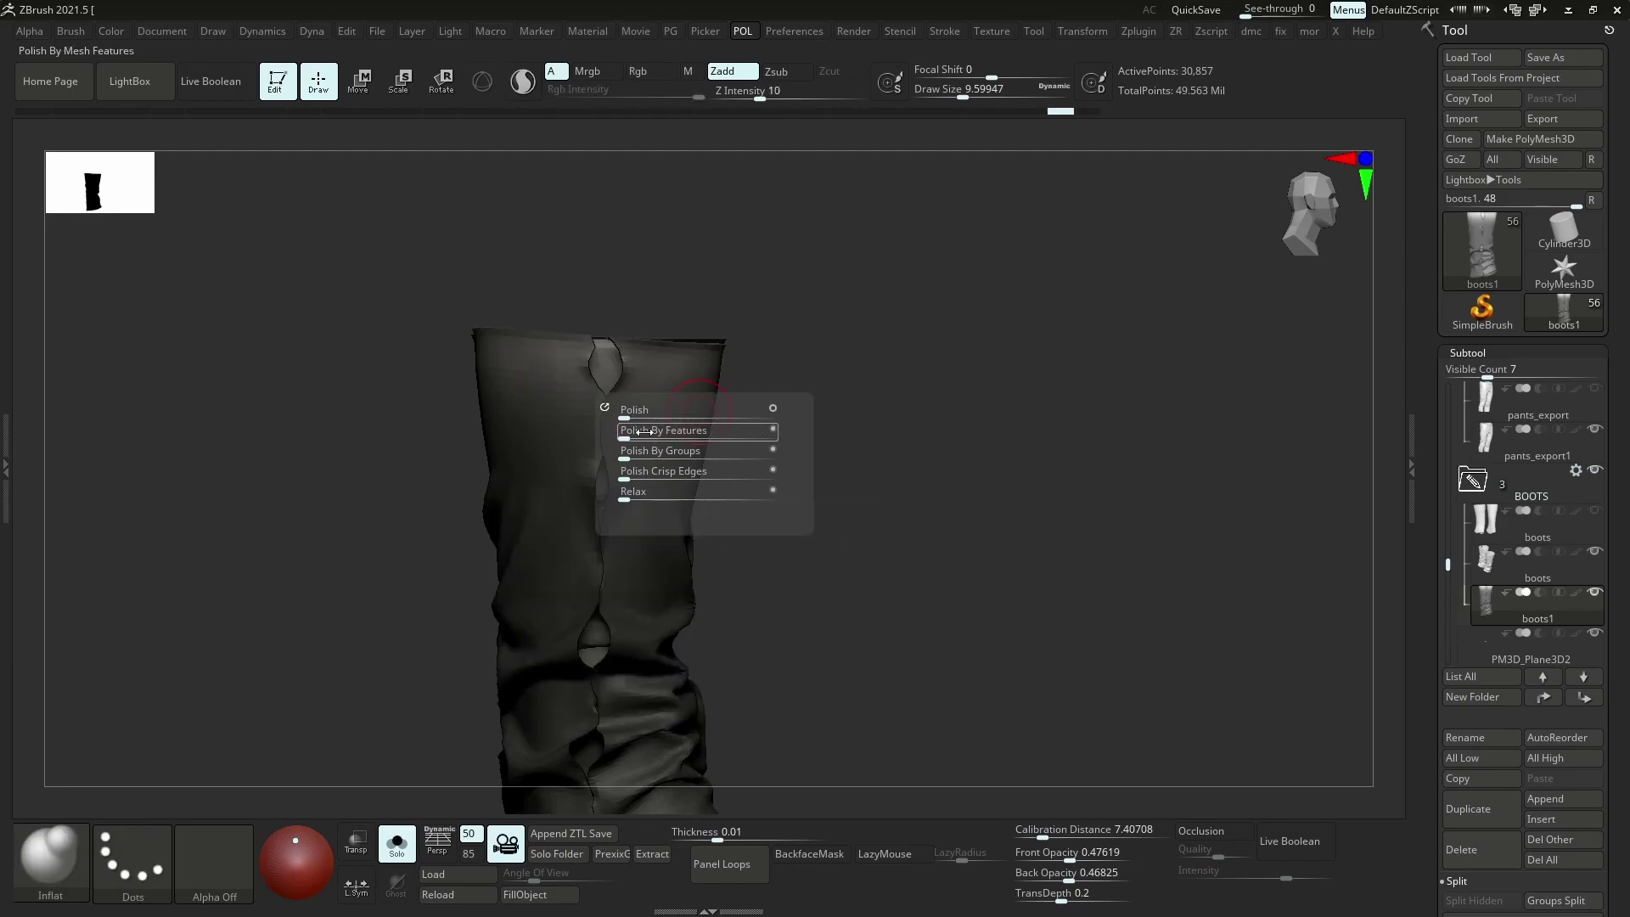
{"action": "key", "text": "ctrl+z"}
{"action": "left_click_drag", "start_coordinate": [811, 309], "coordinate": [837, 333], "text": "ctrl"}
Select the Move Topological brush and show the boots with the legs, hiding the earlier imported boots subtool
{"action": "mouse_move", "coordinate": [836, 333]}
{"action": "left_mouse_down"}
{"action": "mouse_move", "coordinate": [705, 344]}
{"action": "mouse_move", "coordinate": [681, 367]}
{"action": "mouse_move", "coordinate": [690, 406]}
{"action": "left_mouse_up"}
{"action": "key", "text": "s"}
{"action": "key", "text": "b"}
{"action": "key", "text": "m"}
{"action": "key", "text": "v"}
{"action": "key", "text": "s"}
{"action": "key", "text": "alt+s"}
{"action": "right_click_drag", "start_coordinate": [699, 375], "coordinate": [841, 382]}
{"action": "left_click", "coordinate": [1594, 552]}
{"action": "right_click_drag", "start_coordinate": [671, 520], "coordinate": [604, 524]}
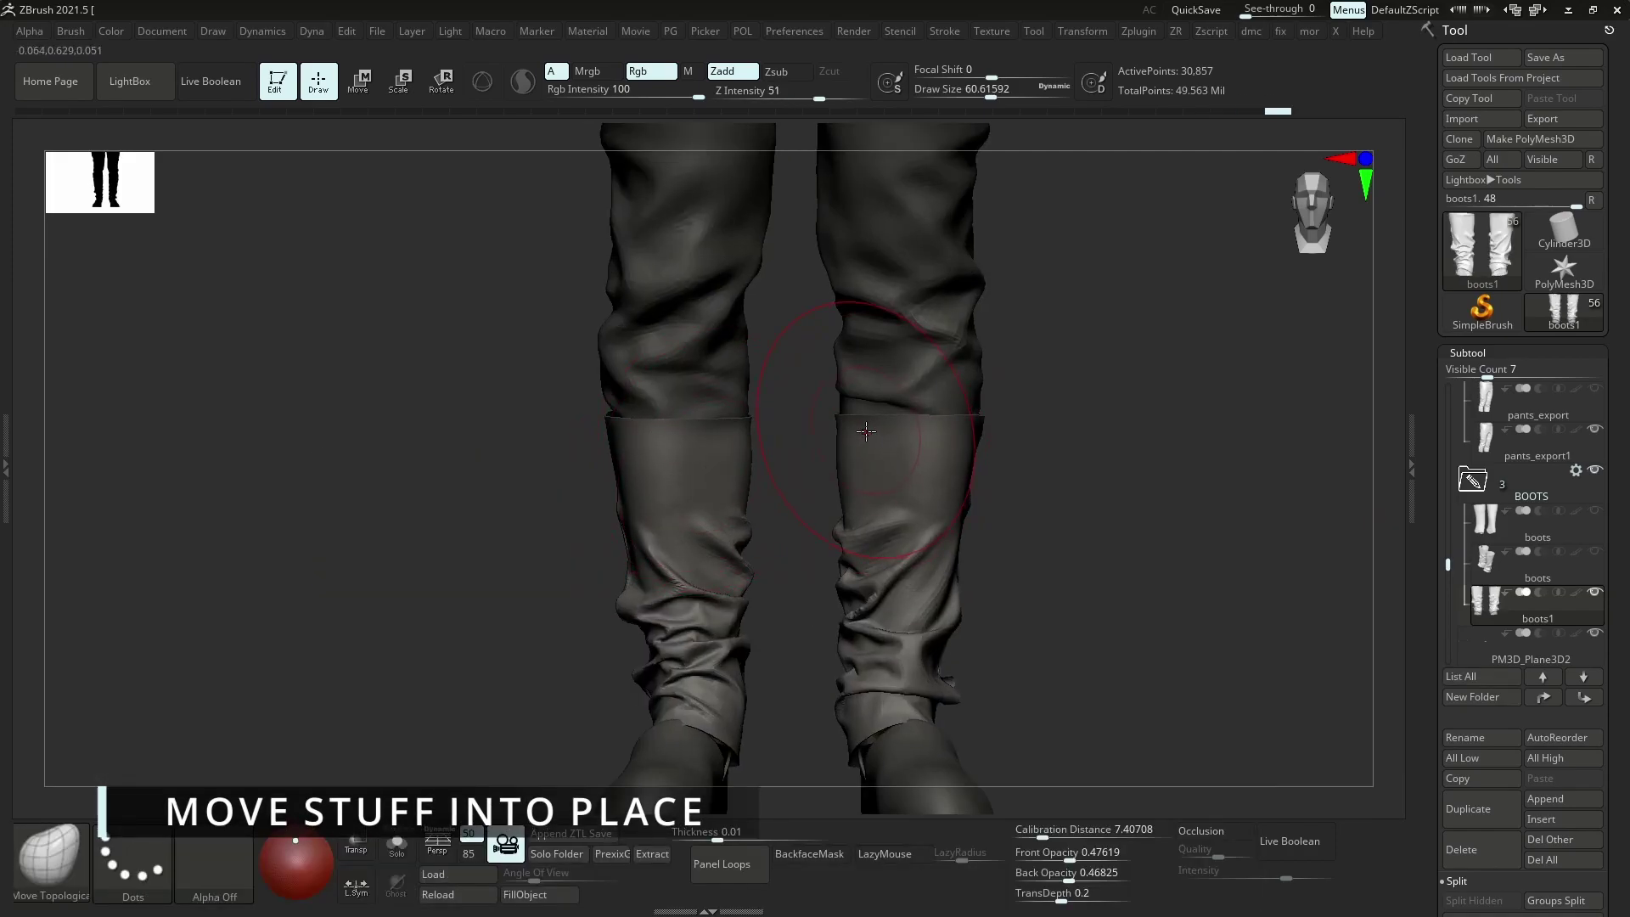
Select the remeshed boots and adjust the upper shaft around the leg with a large Move brush
{"action": "left_click", "coordinate": [866, 431], "text": "alt"}
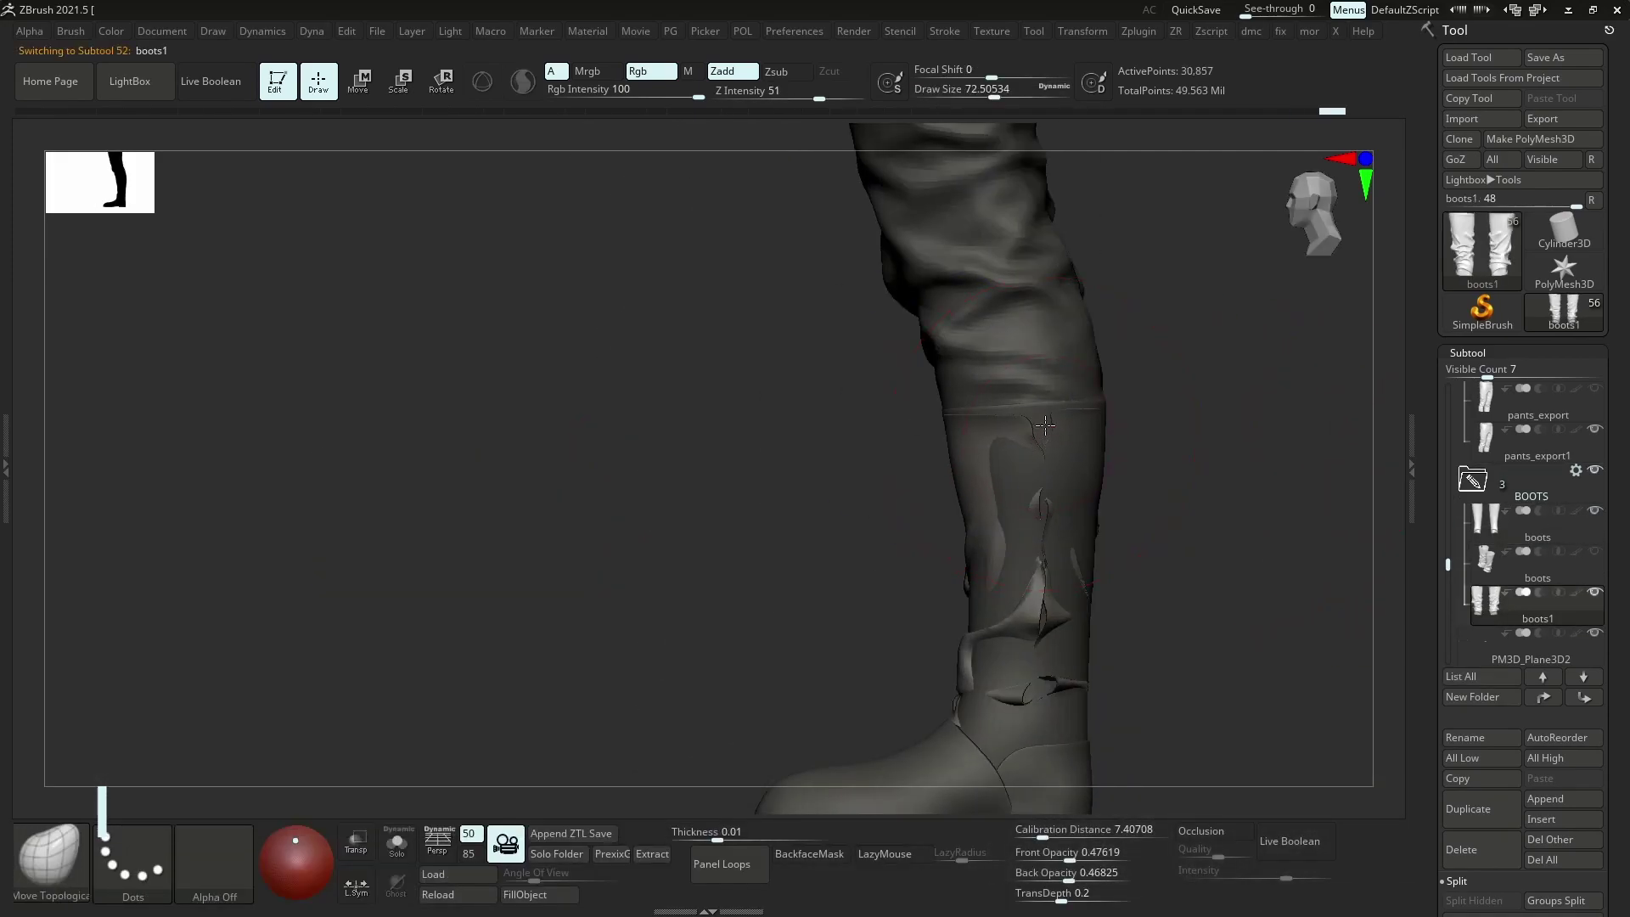
{"action": "key", "text": "b"}
{"action": "key", "text": "m"}
{"action": "key", "text": "v"}
{"action": "key", "text": "space"}
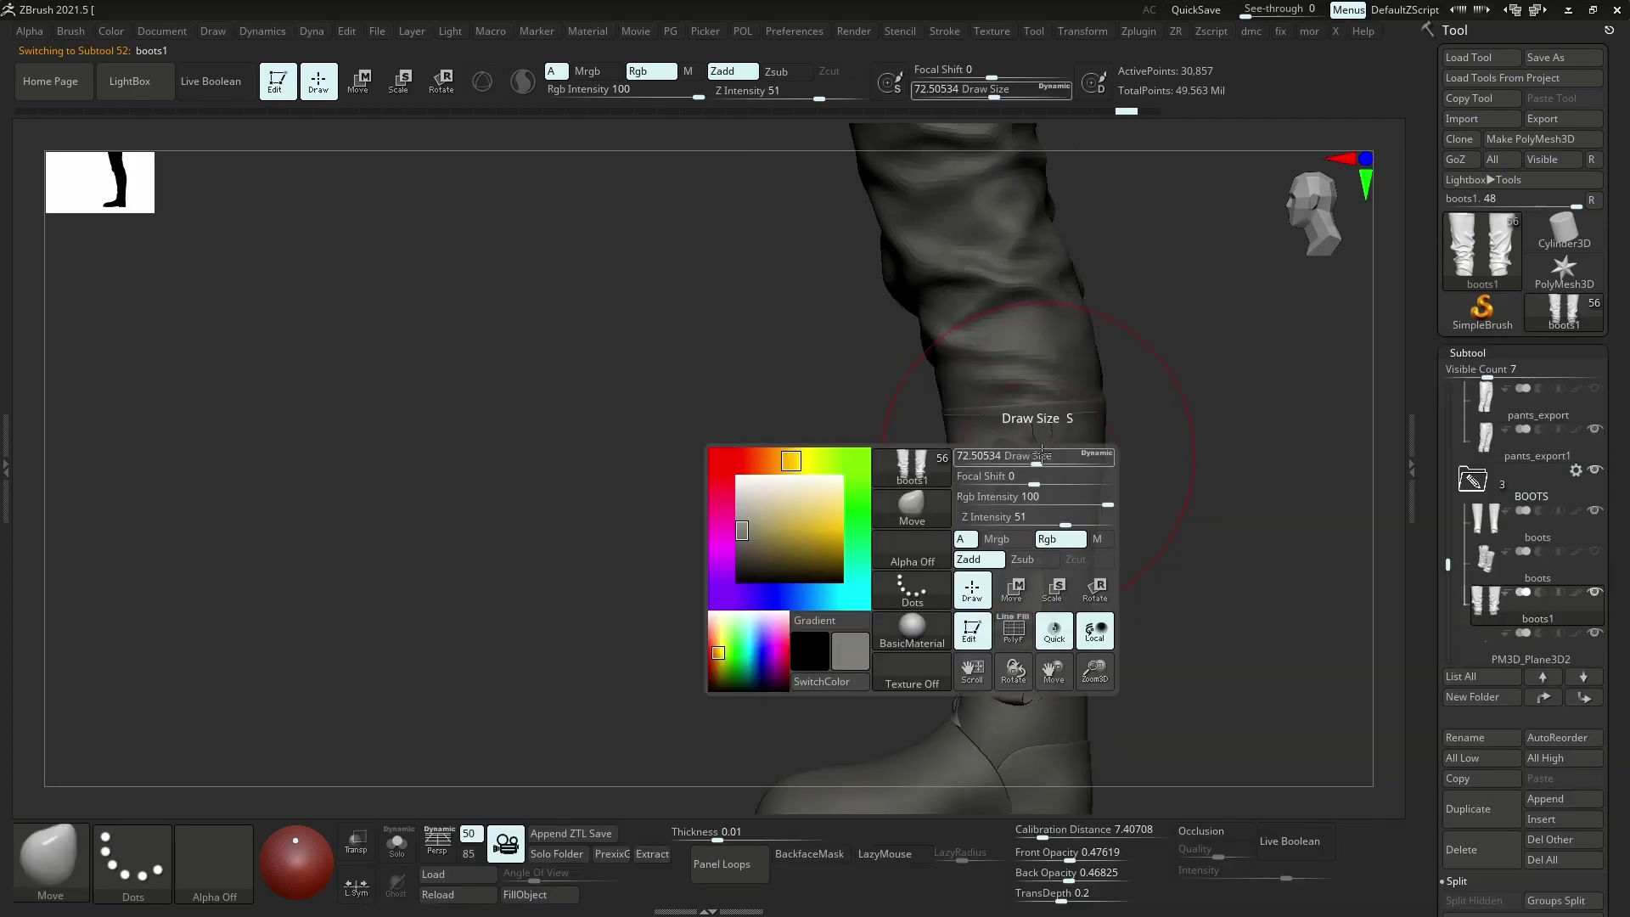
{"action": "left_click_drag", "start_coordinate": [1040, 456], "coordinate": [1038, 456]}
{"action": "left_click_drag", "start_coordinate": [1108, 421], "coordinate": [1098, 420]}
{"action": "right_click_drag", "start_coordinate": [1069, 415], "coordinate": [773, 404]}
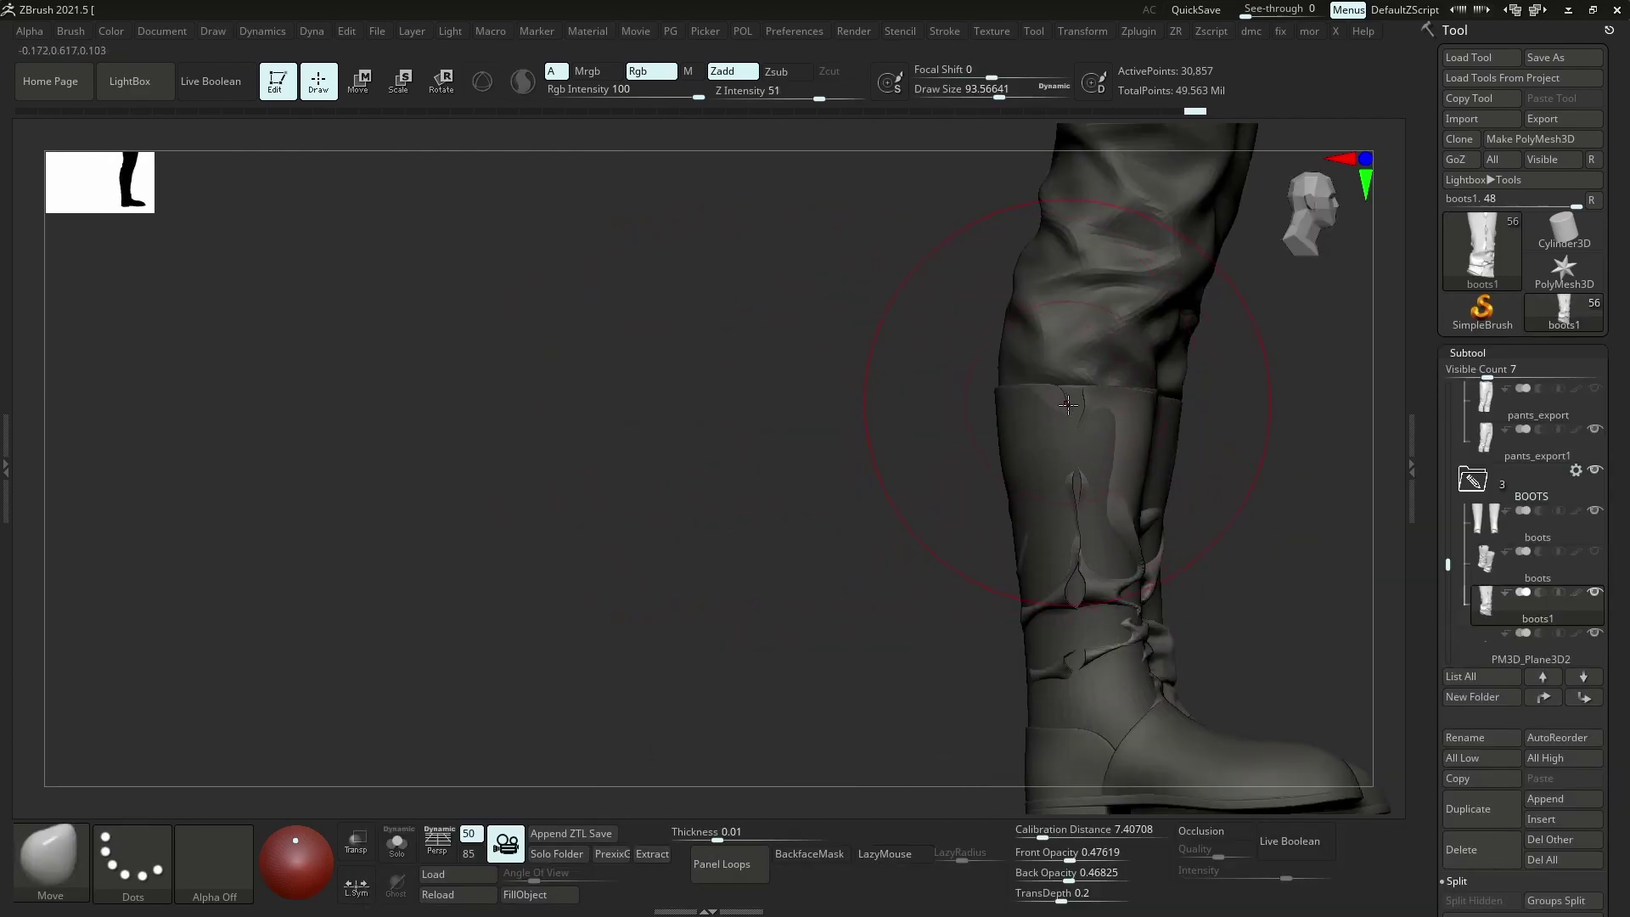
Hide the original boots subtool and nudge the new boot's fabric into place around the leg with a smaller Move brush
{"action": "left_click", "coordinate": [1594, 510]}
{"action": "mouse_move", "coordinate": [1121, 416]}
{"action": "right_mouse_down"}
{"action": "mouse_move", "coordinate": [1087, 425]}
{"action": "mouse_move", "coordinate": [1095, 544]}
{"action": "right_mouse_up"}
{"action": "key", "text": "s"}
{"action": "left_click_drag", "start_coordinate": [1097, 563], "coordinate": [1072, 562]}
{"action": "mouse_move", "coordinate": [1061, 510]}
{"action": "right_mouse_down"}
{"action": "mouse_move", "coordinate": [1085, 466]}
{"action": "mouse_move", "coordinate": [1050, 503]}
{"action": "mouse_move", "coordinate": [1025, 386]}
{"action": "mouse_move", "coordinate": [1016, 400]}
{"action": "right_mouse_up"}
Select the pants_export1 subtool and reshape its lower hem around the knee with the Move brush
{"action": "left_click", "coordinate": [1030, 372], "text": "alt"}
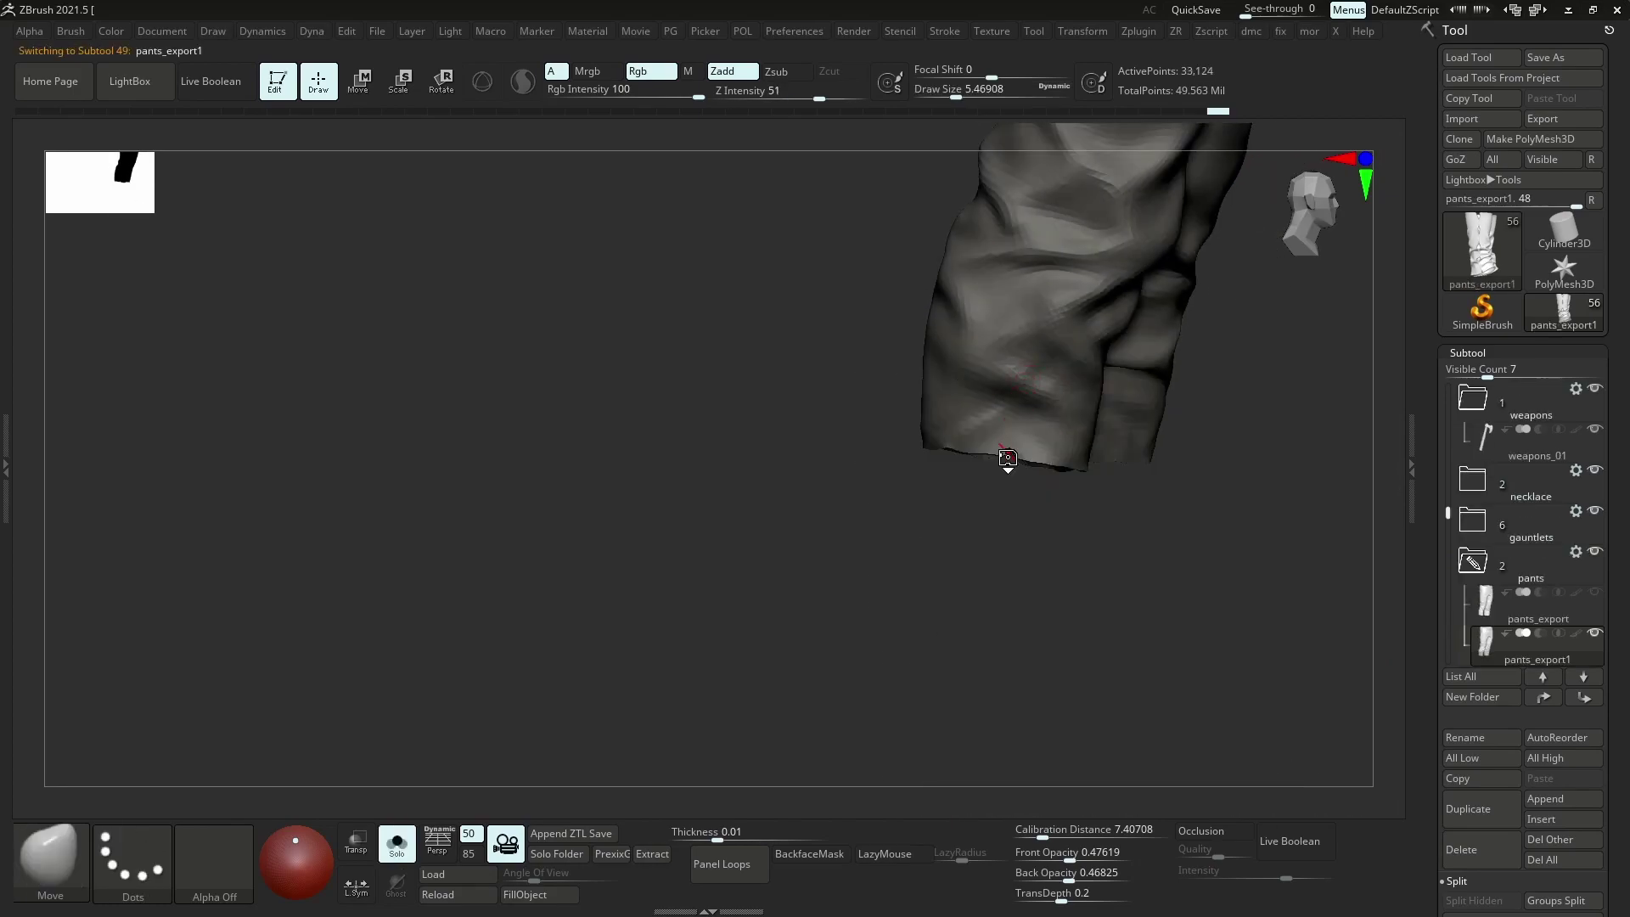
{"action": "key", "text": "s"}
{"action": "left_click_drag", "start_coordinate": [1011, 455], "coordinate": [1023, 456]}
{"action": "right_click_drag", "start_coordinate": [1070, 446], "coordinate": [1037, 439]}
{"action": "left_click_drag", "start_coordinate": [1036, 438], "coordinate": [1014, 460]}
{"action": "key", "text": "s"}
{"action": "right_click_drag", "start_coordinate": [907, 423], "coordinate": [641, 338]}
{"action": "key", "text": "s"}
{"action": "left_click_drag", "start_coordinate": [639, 339], "coordinate": [603, 338]}
Select the boots1 subtool and pull the lower fabric against the shoe around the ankle with the Move Topological brush
{"action": "left_click", "coordinate": [594, 337], "text": "alt"}
{"action": "mouse_move", "coordinate": [594, 340]}
{"action": "right_mouse_down"}
{"action": "mouse_move", "coordinate": [687, 545]}
{"action": "mouse_move", "coordinate": [633, 586]}
{"action": "right_mouse_up"}
{"action": "left_click_drag", "start_coordinate": [619, 594], "coordinate": [639, 586]}
{"action": "key", "text": "s"}
{"action": "left_click_drag", "start_coordinate": [663, 586], "coordinate": [679, 580]}
{"action": "right_click_drag", "start_coordinate": [679, 580], "coordinate": [665, 574]}
{"action": "left_click_drag", "start_coordinate": [665, 575], "coordinate": [658, 564]}
{"action": "mouse_move", "coordinate": [658, 571]}
{"action": "right_mouse_down"}
{"action": "mouse_move", "coordinate": [544, 582]}
{"action": "mouse_move", "coordinate": [680, 594]}
{"action": "mouse_move", "coordinate": [618, 615]}
{"action": "mouse_move", "coordinate": [588, 575]}
{"action": "mouse_move", "coordinate": [575, 582]}
{"action": "right_mouse_up"}
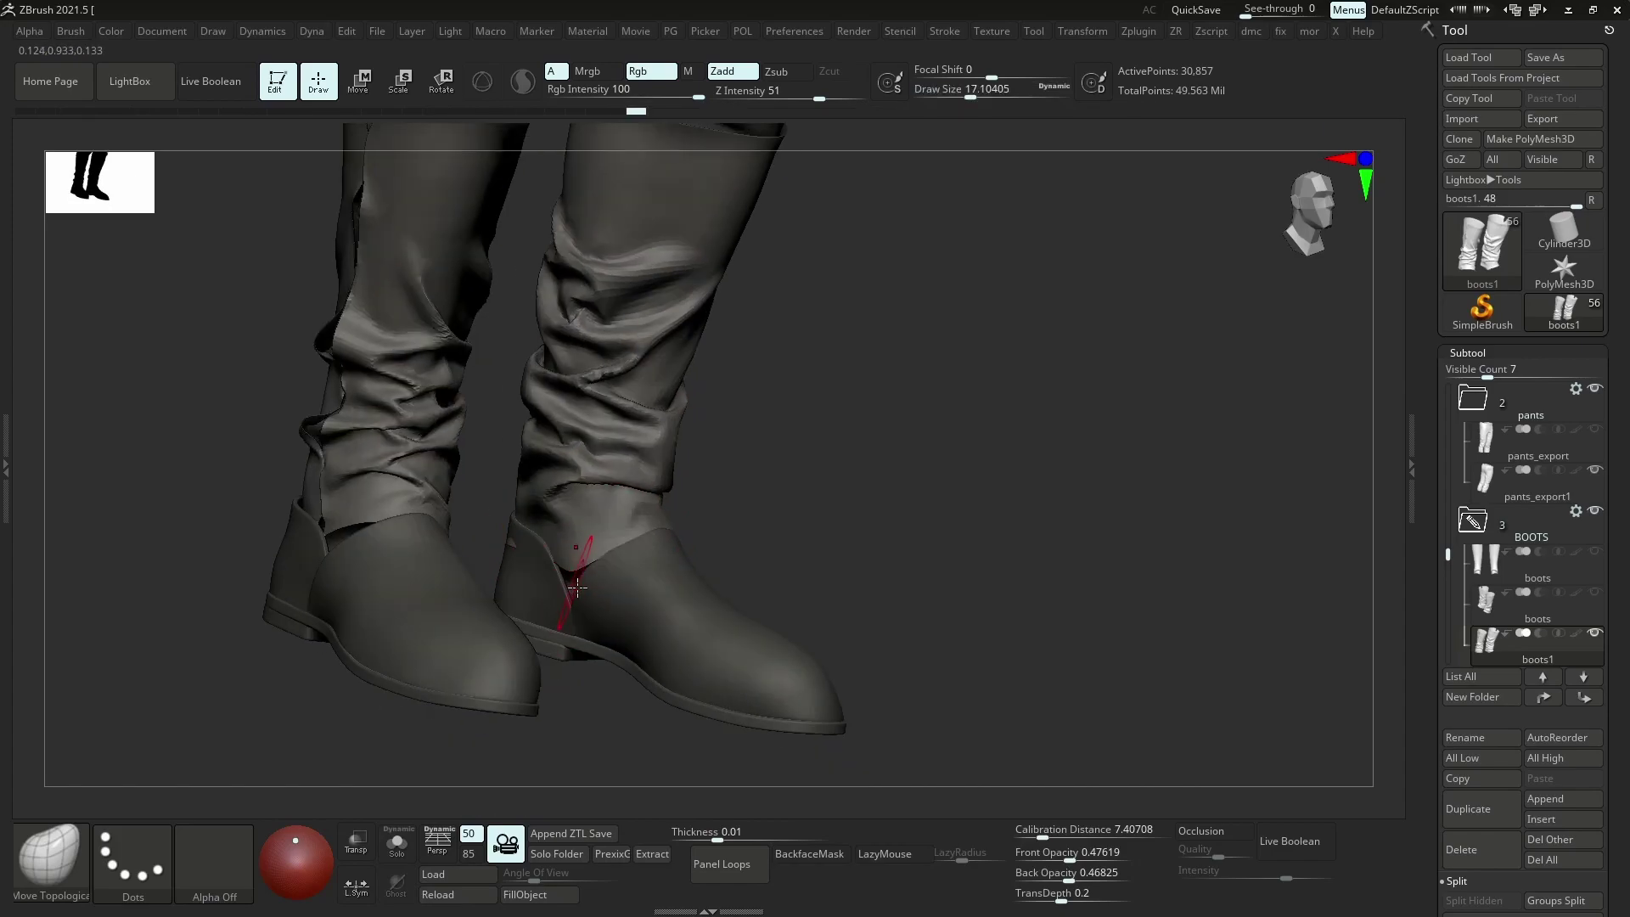
Resize the Move Topological brush to about 24 and shift the lower boot fabric toward the shoe's side seam
{"action": "key", "text": "space"}
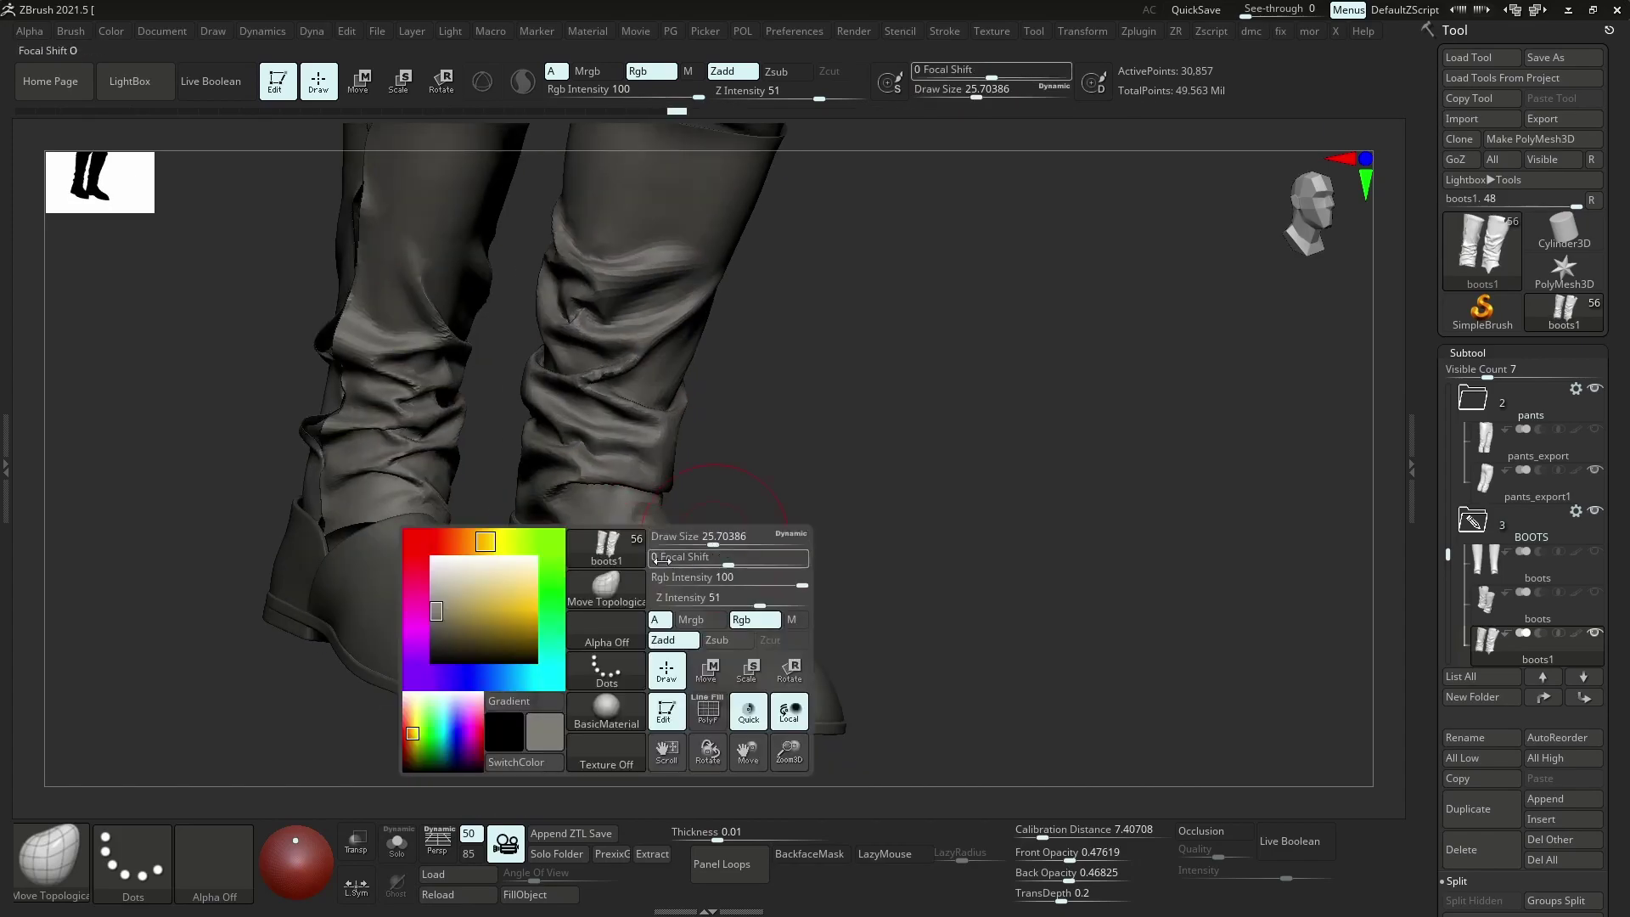
{"action": "left_click_drag", "start_coordinate": [458, 618], "coordinate": [447, 635]}
{"action": "right_click_drag", "start_coordinate": [559, 556], "coordinate": [338, 553], "text": "ctrl"}
{"action": "left_click", "coordinate": [565, 633]}
{"action": "left_click_drag", "start_coordinate": [338, 553], "coordinate": [267, 528]}
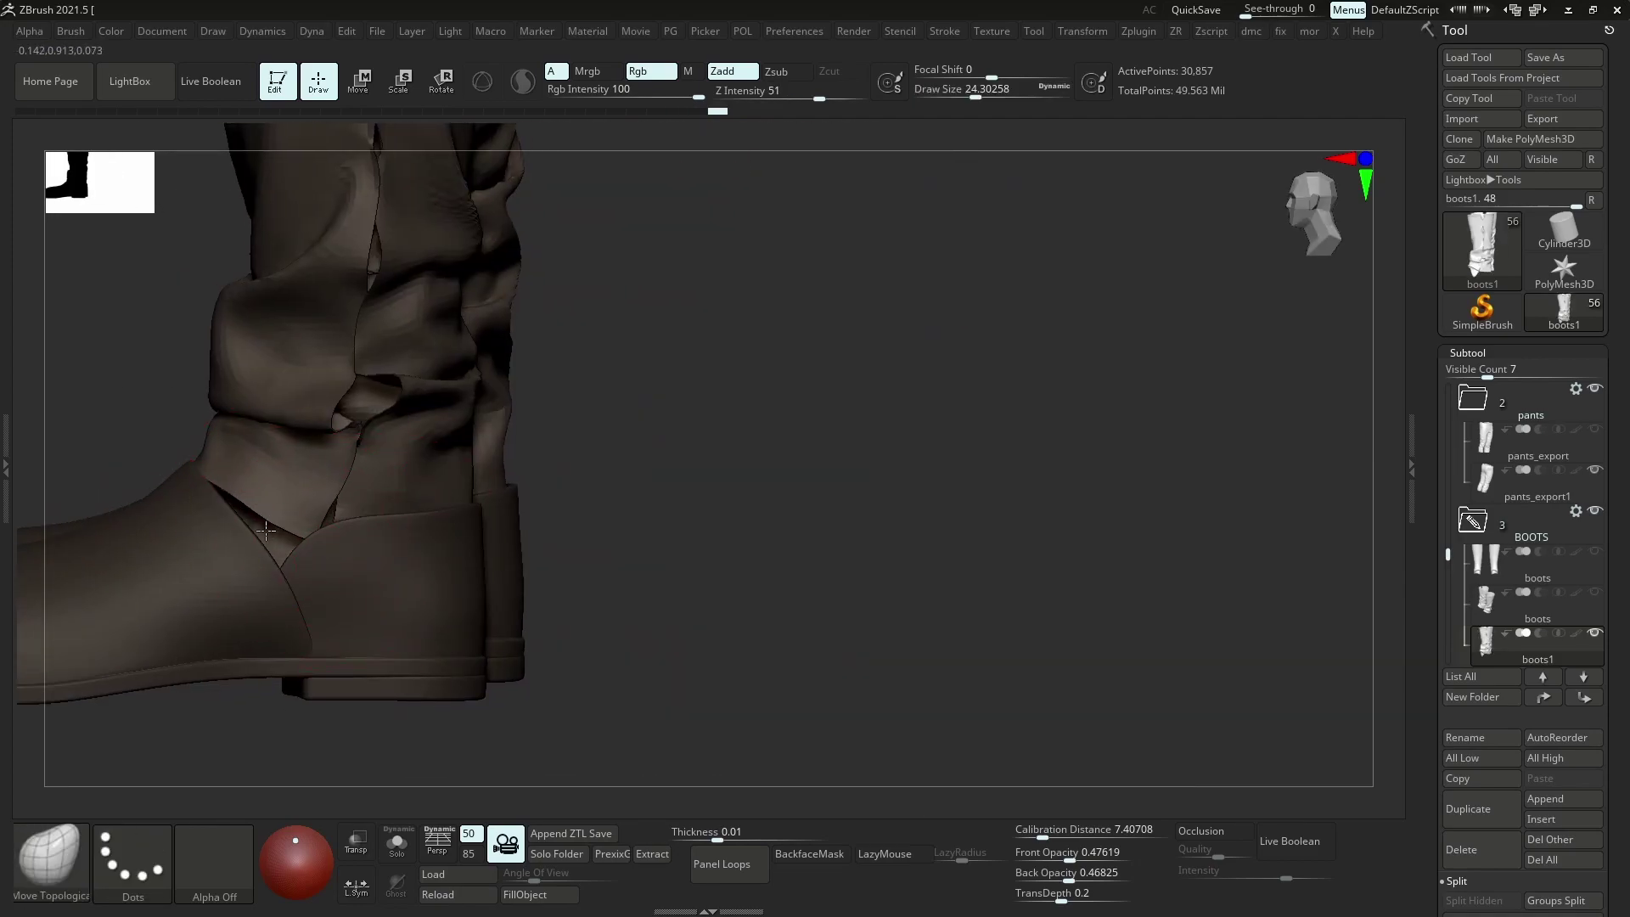
{"action": "left_click_drag", "start_coordinate": [317, 581], "coordinate": [329, 514]}
{"action": "right_click_drag", "start_coordinate": [330, 514], "coordinate": [230, 424], "text": "ctrl"}
Pull the boot fabric's bottom edge down over the front of the ankle with a brush size of about 18
{"action": "right_click_drag", "start_coordinate": [229, 425], "coordinate": [454, 460], "text": "alt"}
{"action": "key", "text": "alt+s"}
{"action": "key", "text": "alt+s"}
{"action": "right_click_drag", "start_coordinate": [632, 535], "coordinate": [654, 578], "text": "ctrl"}
{"action": "right_click_drag", "start_coordinate": [653, 577], "coordinate": [420, 637]}
{"action": "left_click_drag", "start_coordinate": [420, 637], "coordinate": [458, 622]}
{"action": "right_click_drag", "start_coordinate": [458, 623], "coordinate": [492, 602], "text": "alt"}
{"action": "left_click_drag", "start_coordinate": [492, 602], "coordinate": [501, 632]}
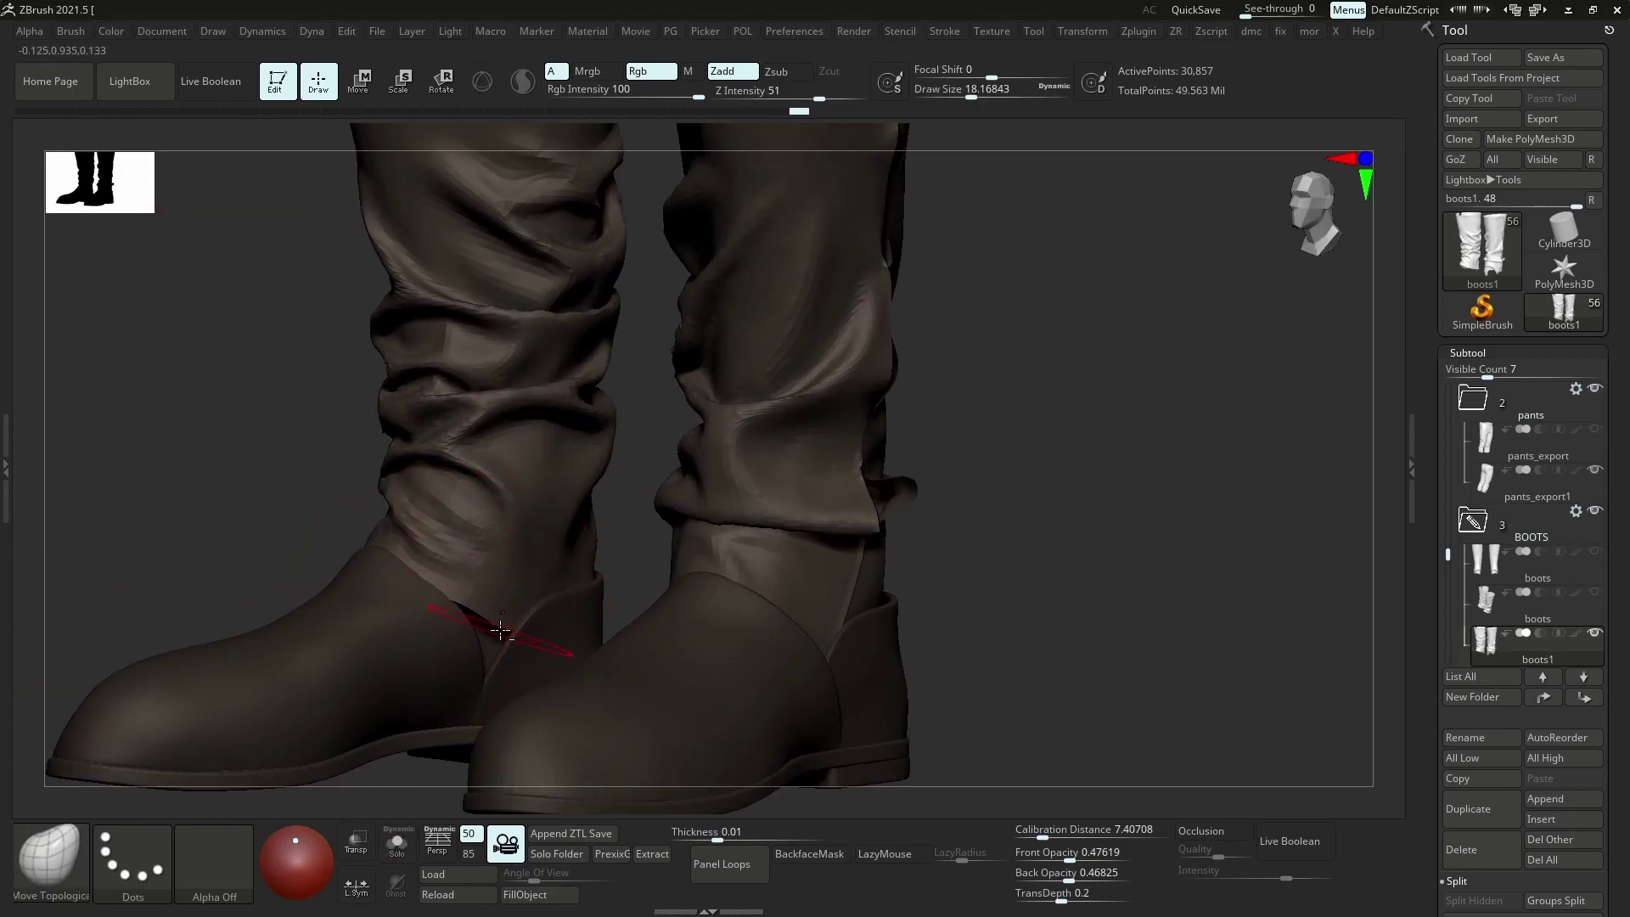
Tuck the fabric's lower tip into the shoe's side notch with a brush size of about 20
{"action": "right_click_drag", "start_coordinate": [501, 633], "coordinate": [535, 616]}
{"action": "right_click_drag", "start_coordinate": [535, 616], "coordinate": [527, 570], "text": "ctrl"}
{"action": "key", "text": "s"}
{"action": "left_click_drag", "start_coordinate": [527, 571], "coordinate": [542, 586]}
{"action": "key", "text": "s"}
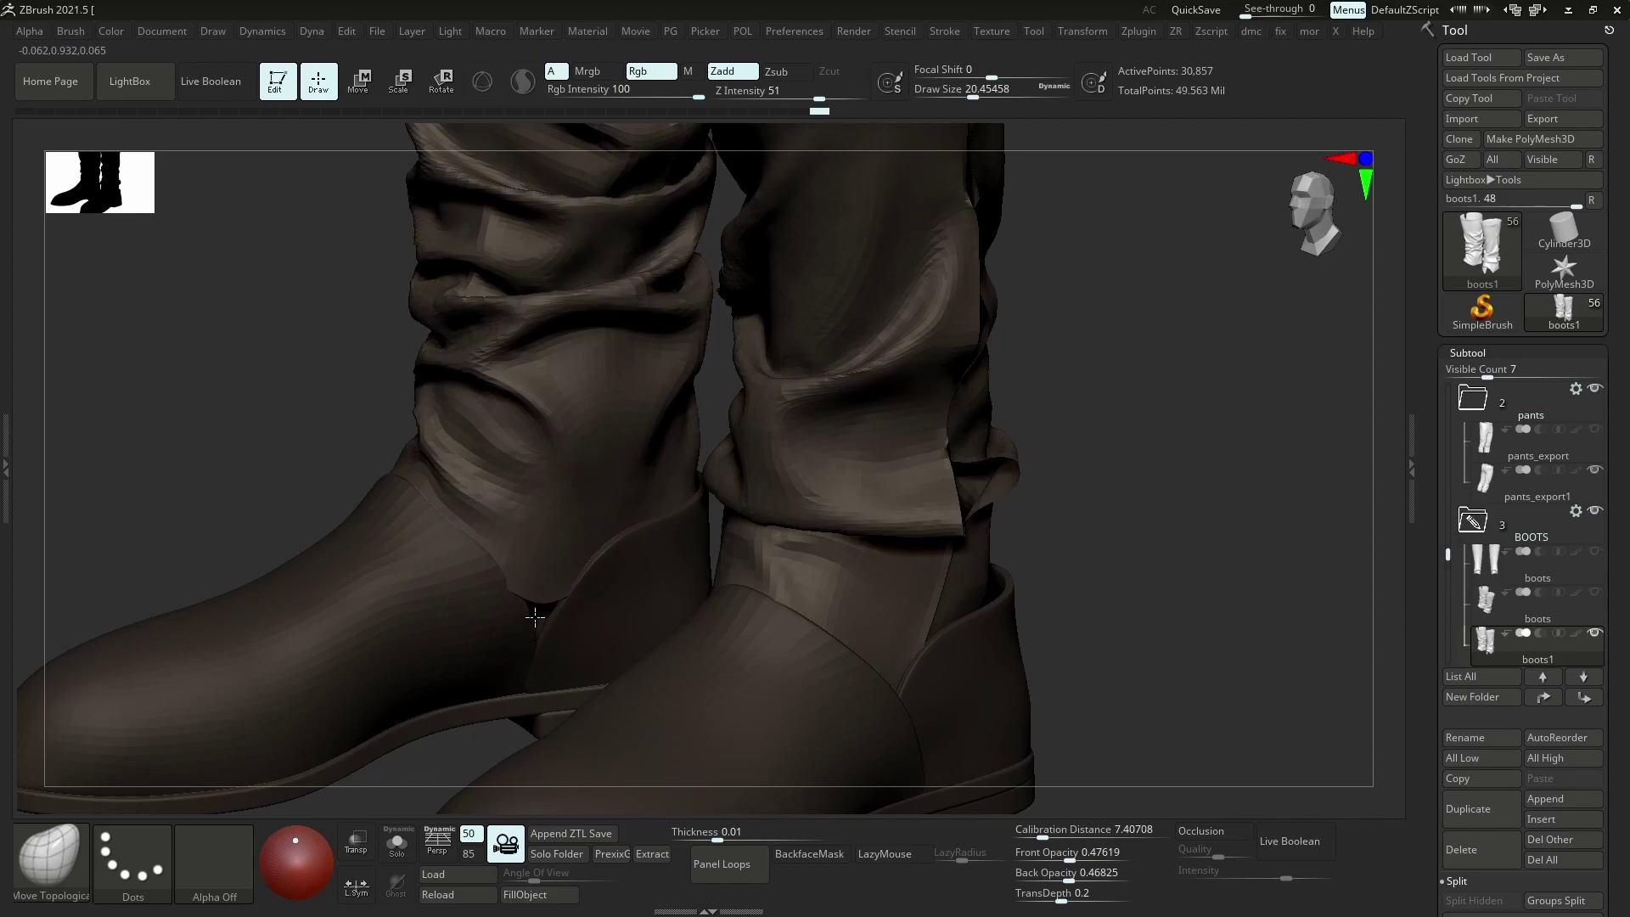
{"action": "right_click_drag", "start_coordinate": [528, 603], "coordinate": [534, 632], "text": "ctrl"}
{"action": "left_click_drag", "start_coordinate": [509, 694], "coordinate": [515, 679]}
Enlarge the Move Topological brush to about 46 and pull the fabric down to cover the gap above the shoe
{"action": "mouse_move", "coordinate": [514, 679]}
{"action": "right_mouse_down", "text": "ctrl"}
{"action": "mouse_move", "coordinate": [600, 516]}
{"action": "mouse_move", "coordinate": [662, 552]}
{"action": "mouse_move", "coordinate": [546, 670]}
{"action": "mouse_move", "coordinate": [450, 676]}
{"action": "mouse_move", "coordinate": [472, 659]}
{"action": "right_mouse_up", "text": "ctrl"}
{"action": "key", "text": "s"}
{"action": "key", "text": "s"}
{"action": "mouse_move", "coordinate": [813, 550]}
{"action": "left_mouse_down"}
{"action": "mouse_move", "coordinate": [794, 521]}
{"action": "mouse_move", "coordinate": [765, 571]}
{"action": "left_mouse_up"}
{"action": "key", "text": "s"}
{"action": "mouse_move", "coordinate": [805, 459]}
{"action": "right_mouse_down"}
{"action": "mouse_move", "coordinate": [803, 520]}
{"action": "mouse_move", "coordinate": [595, 509]}
{"action": "right_mouse_up"}
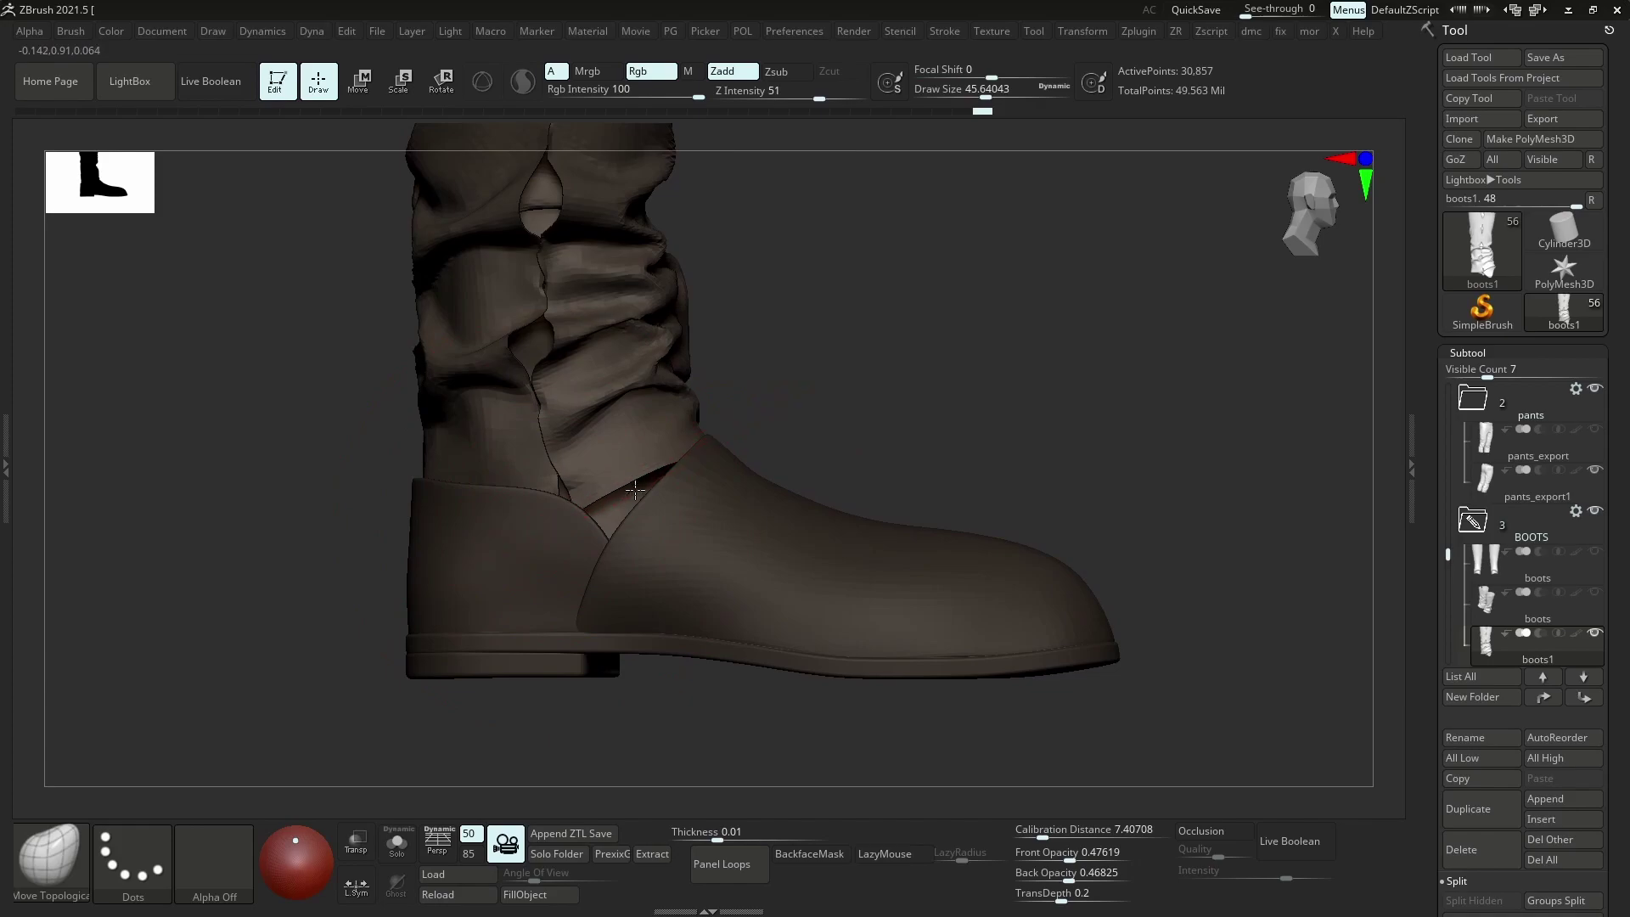
{"action": "left_click_drag", "start_coordinate": [631, 476], "coordinate": [651, 581]}
Isolate part of the boot mesh and nudge the fabric edge with a smaller Move Topological brush
{"action": "right_click_drag", "start_coordinate": [624, 505], "coordinate": [679, 441], "text": "shift"}
{"action": "right_click_drag", "start_coordinate": [679, 442], "coordinate": [777, 428]}
{"action": "right_click_drag", "start_coordinate": [730, 408], "coordinate": [803, 475], "text": "ctrl"}
{"action": "mouse_move", "coordinate": [802, 475]}
{"action": "right_mouse_down", "text": "ctrl"}
{"action": "mouse_move", "coordinate": [813, 672]}
{"action": "mouse_move", "coordinate": [769, 440]}
{"action": "mouse_move", "coordinate": [601, 360]}
{"action": "mouse_move", "coordinate": [510, 344]}
{"action": "right_mouse_up", "text": "ctrl"}
{"action": "key", "text": "shift+f"}
{"action": "key", "text": "alt+shift+s"}
{"action": "left_click", "coordinate": [600, 360], "text": "ctrl+shift"}
{"action": "key", "text": "shift+f"}
{"action": "key", "text": "s"}
{"action": "key", "text": "s"}
{"action": "left_click_drag", "start_coordinate": [510, 282], "coordinate": [503, 284]}
Refine the boot's fabric edge with short Move Topological strokes at a brush size of about 16
{"action": "key", "text": "alt+shift+s"}
{"action": "mouse_move", "coordinate": [544, 285]}
{"action": "right_mouse_down"}
{"action": "mouse_move", "coordinate": [512, 278]}
{"action": "mouse_move", "coordinate": [569, 300]}
{"action": "mouse_move", "coordinate": [503, 353]}
{"action": "right_mouse_up"}
{"action": "left_click_drag", "start_coordinate": [447, 347], "coordinate": [452, 344]}
{"action": "right_click_drag", "start_coordinate": [452, 344], "coordinate": [492, 341]}
{"action": "key", "text": "s"}
{"action": "left_click_drag", "start_coordinate": [464, 340], "coordinate": [460, 362]}
{"action": "right_click_drag", "start_coordinate": [501, 349], "coordinate": [548, 348], "text": "ctrl"}
ZRemesh the adjusted boots with Half and Adapt enabled
{"action": "right_click_drag", "start_coordinate": [548, 348], "coordinate": [544, 586], "text": "ctrl"}
{"action": "key", "text": "alt+s"}
{"action": "mouse_move", "coordinate": [543, 586]}
{"action": "right_mouse_down", "text": "ctrl"}
{"action": "mouse_move", "coordinate": [535, 688]}
{"action": "mouse_move", "coordinate": [546, 626]}
{"action": "mouse_move", "coordinate": [532, 623]}
{"action": "mouse_move", "coordinate": [584, 515]}
{"action": "mouse_move", "coordinate": [575, 586]}
{"action": "right_mouse_up", "text": "ctrl"}
{"action": "key", "text": "alt+s"}
{"action": "key", "text": "shift+f"}
{"action": "key", "text": "shift+f"}
{"action": "key", "text": "z"}
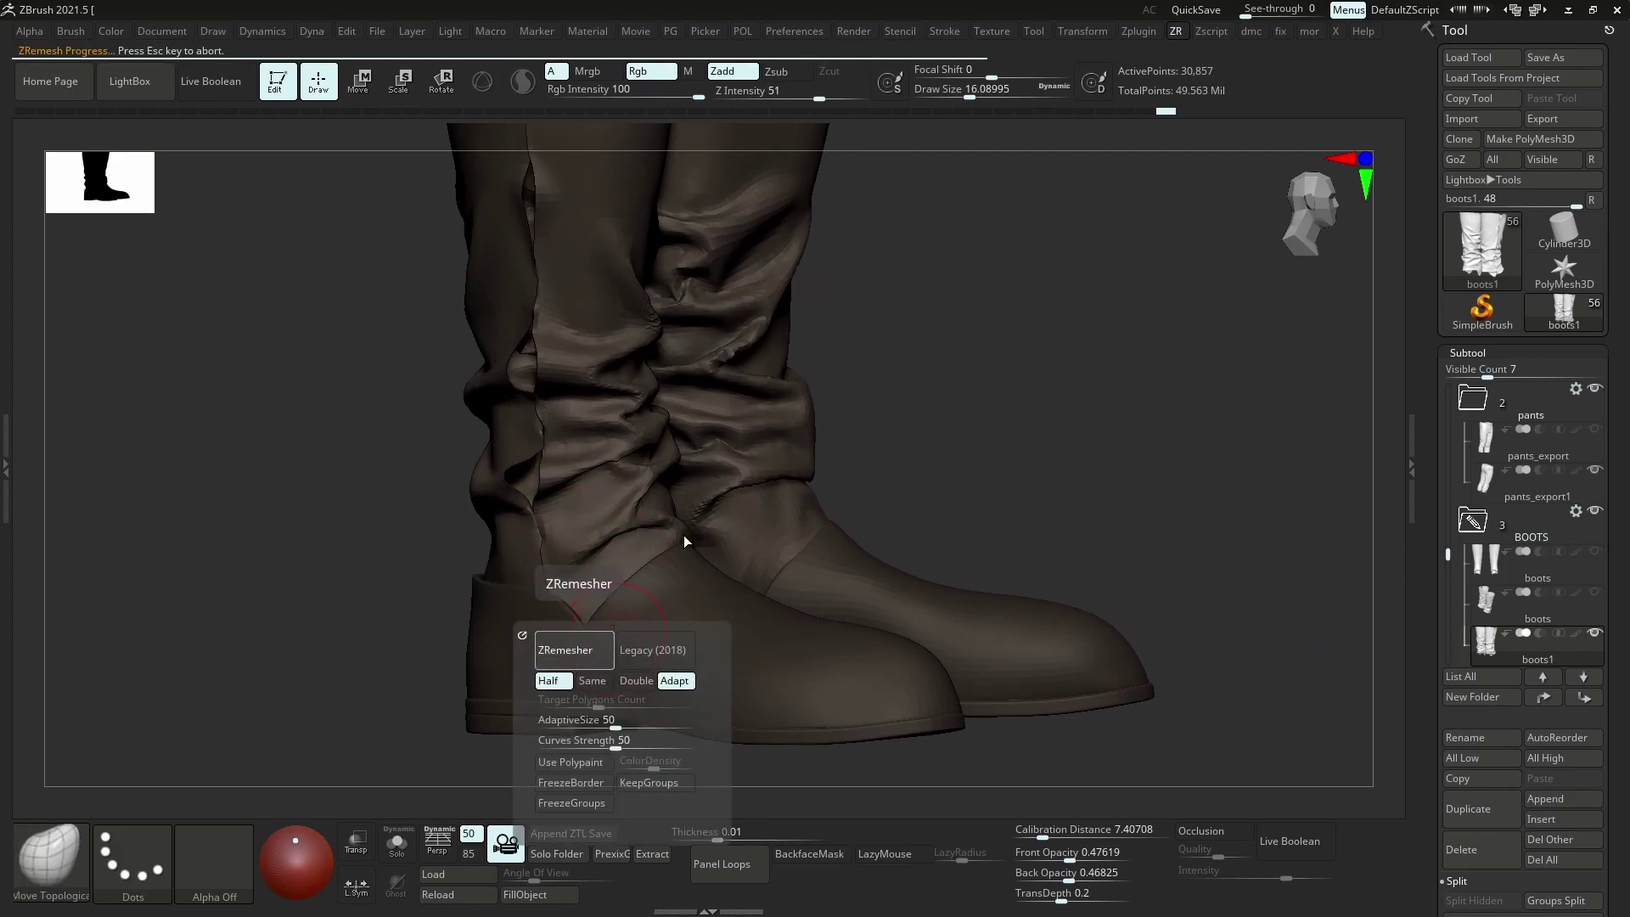
{"action": "right_click_drag", "start_coordinate": [758, 476], "coordinate": [819, 453]}
{"action": "left_click", "coordinate": [1189, 111]}
Choose the Inflat brush and work the thin fold edge above the ankle, smoothing the result
{"action": "key", "text": "shift+f"}
{"action": "key", "text": "shift+f"}
{"action": "right_click_drag", "start_coordinate": [764, 579], "coordinate": [662, 543]}
{"action": "mouse_move", "coordinate": [662, 543]}
{"action": "right_mouse_down", "text": "ctrl"}
{"action": "mouse_move", "coordinate": [716, 568]}
{"action": "mouse_move", "coordinate": [718, 586]}
{"action": "right_mouse_up", "text": "ctrl"}
{"action": "key", "text": "b"}
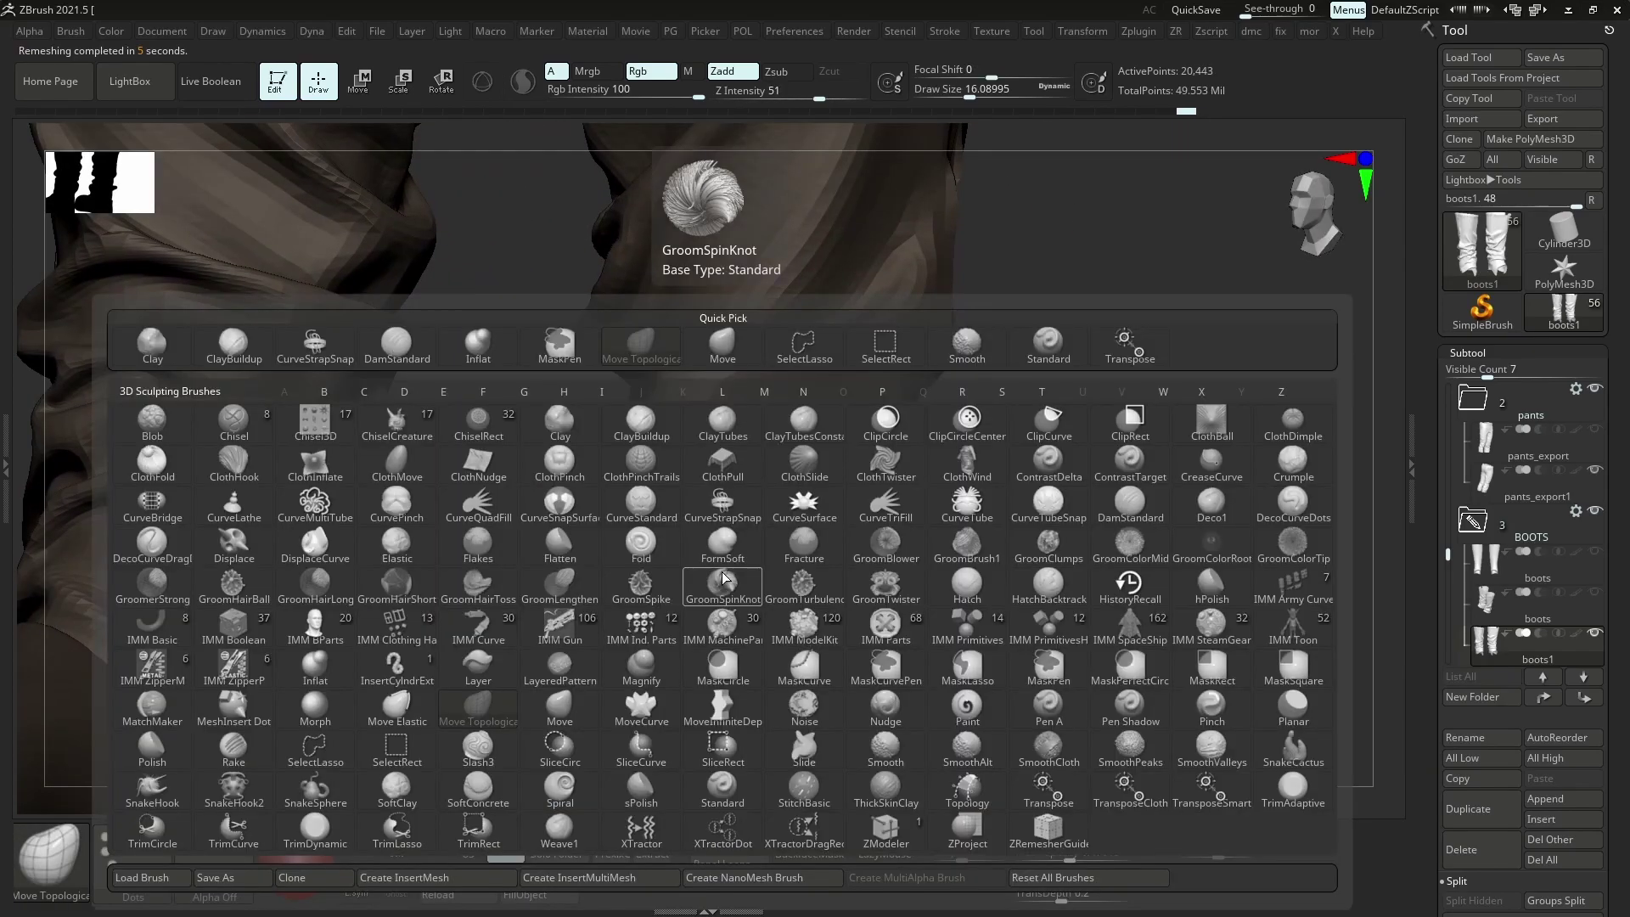
{"action": "key", "text": "i"}
{"action": "key", "text": "n"}
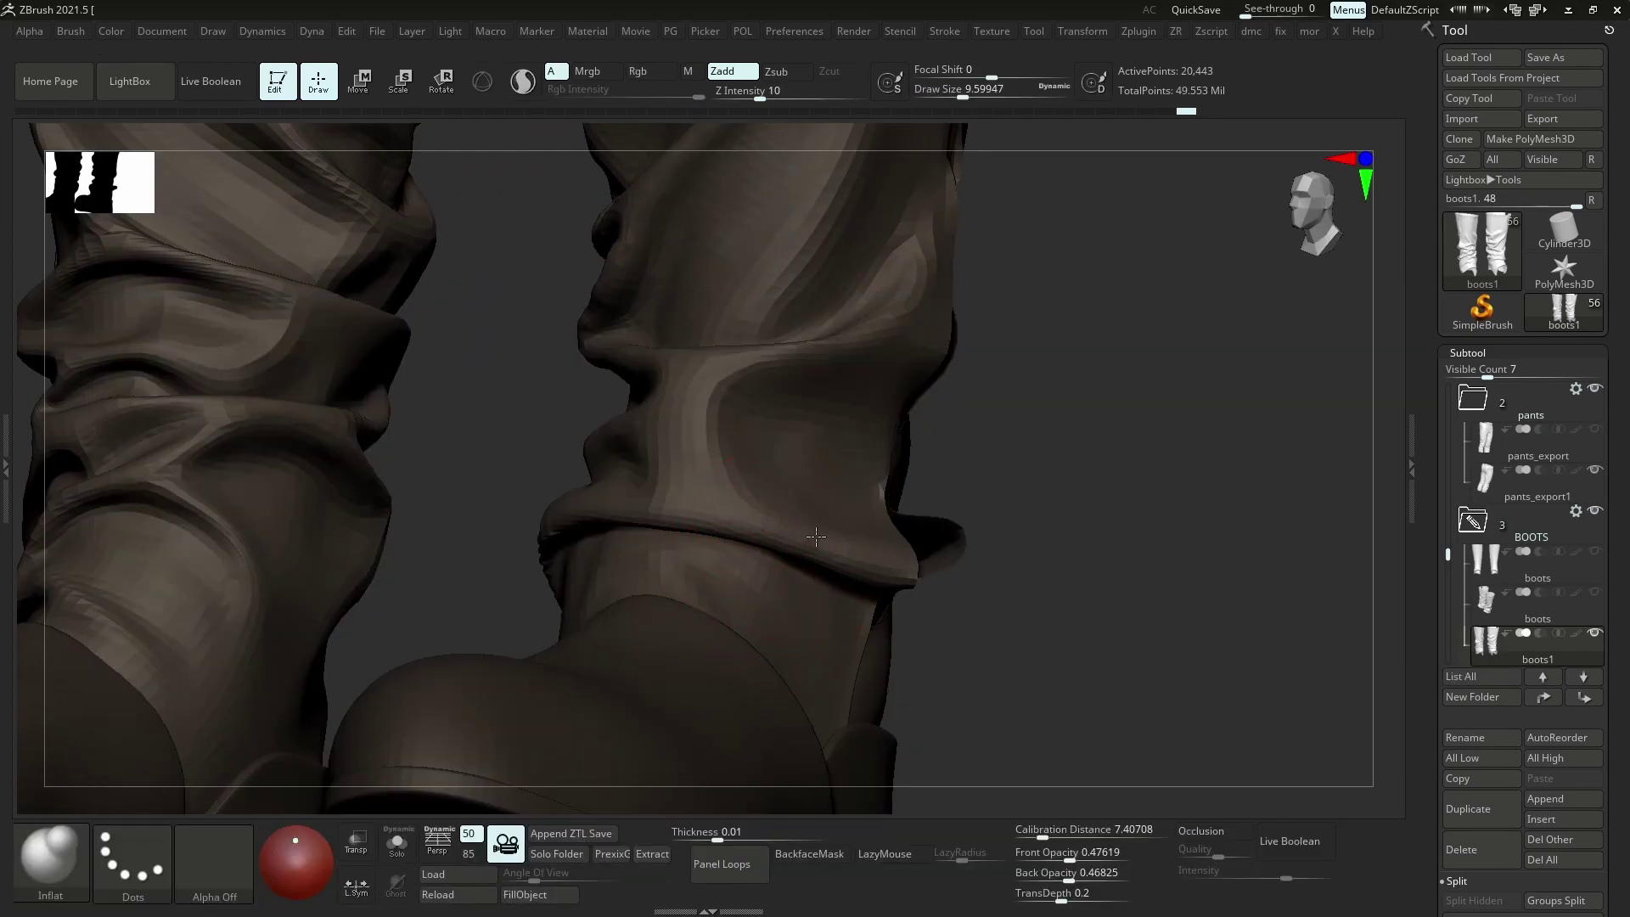
{"action": "right_click_drag", "start_coordinate": [687, 499], "coordinate": [706, 511]}
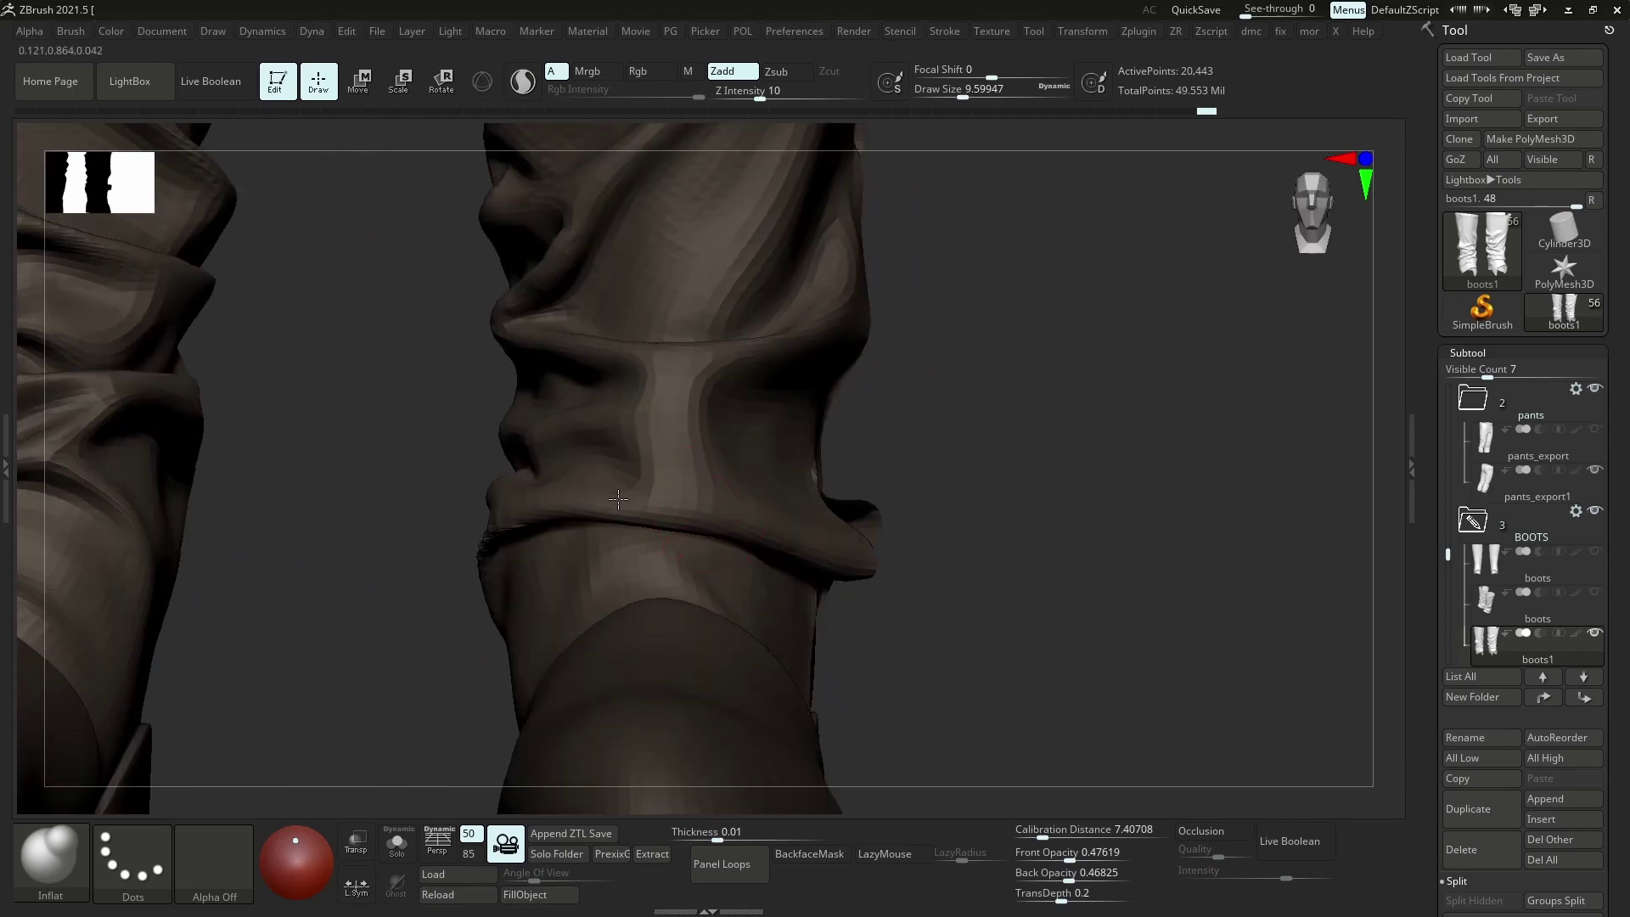
{"action": "right_click_drag", "start_coordinate": [540, 502], "coordinate": [530, 506]}
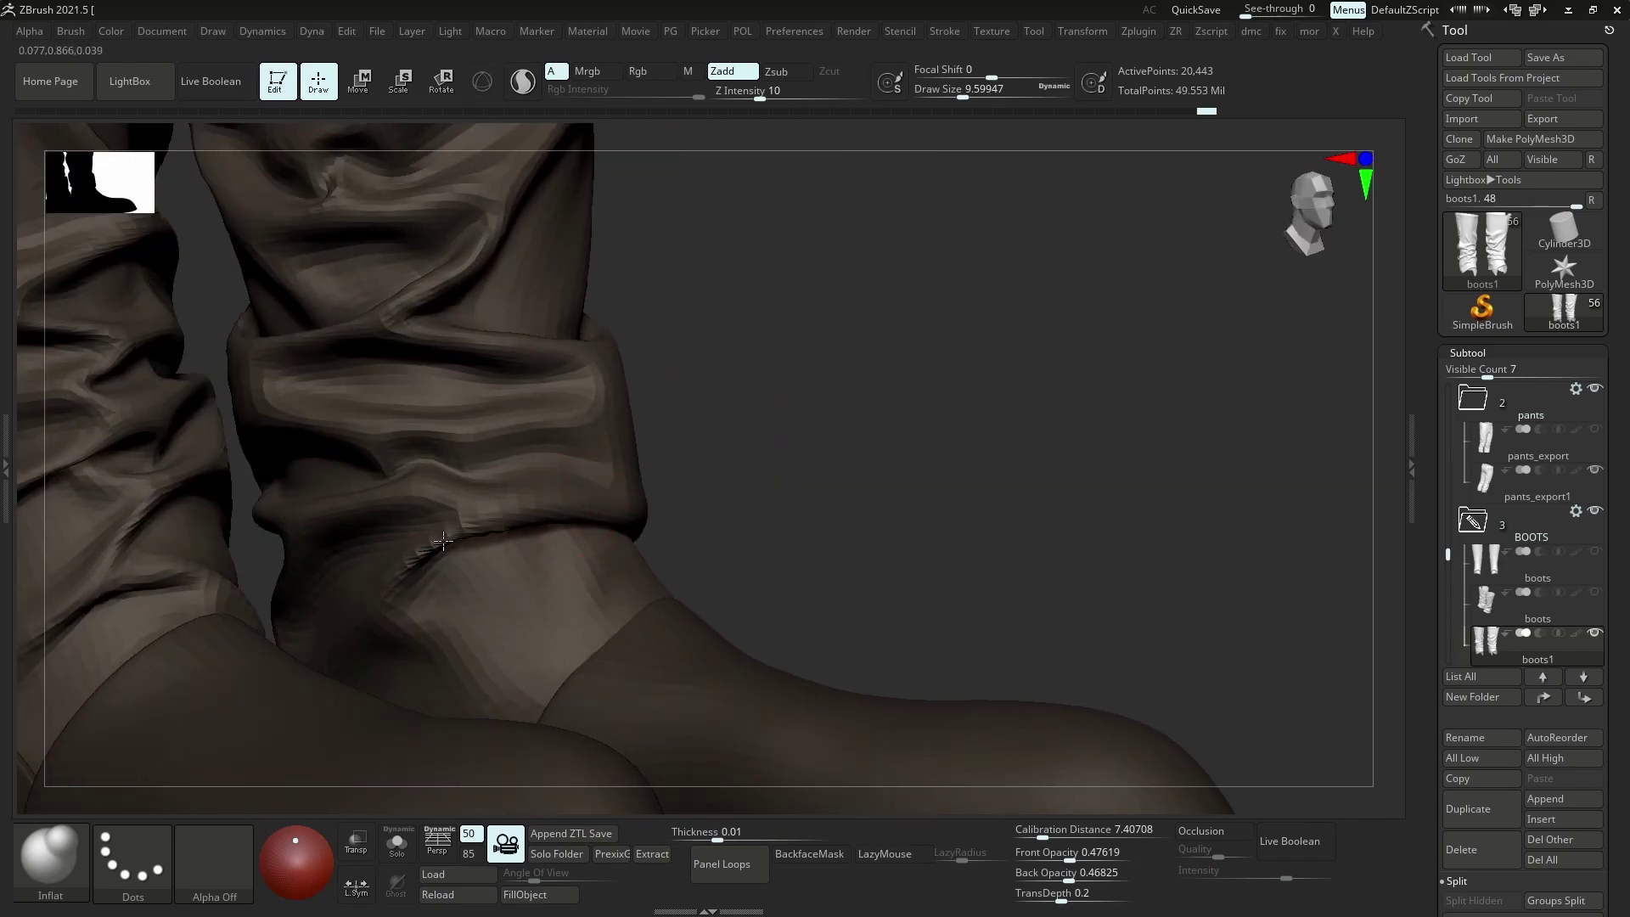
{"action": "left_click_drag", "start_coordinate": [402, 561], "coordinate": [418, 557]}
{"action": "mouse_move", "coordinate": [418, 558]}
{"action": "right_mouse_down", "text": "ctrl"}
{"action": "mouse_move", "coordinate": [495, 317]}
{"action": "mouse_move", "coordinate": [654, 517]}
{"action": "mouse_move", "coordinate": [662, 487]}
{"action": "mouse_move", "coordinate": [667, 501]}
{"action": "mouse_move", "coordinate": [556, 538]}
{"action": "right_mouse_up", "text": "ctrl"}
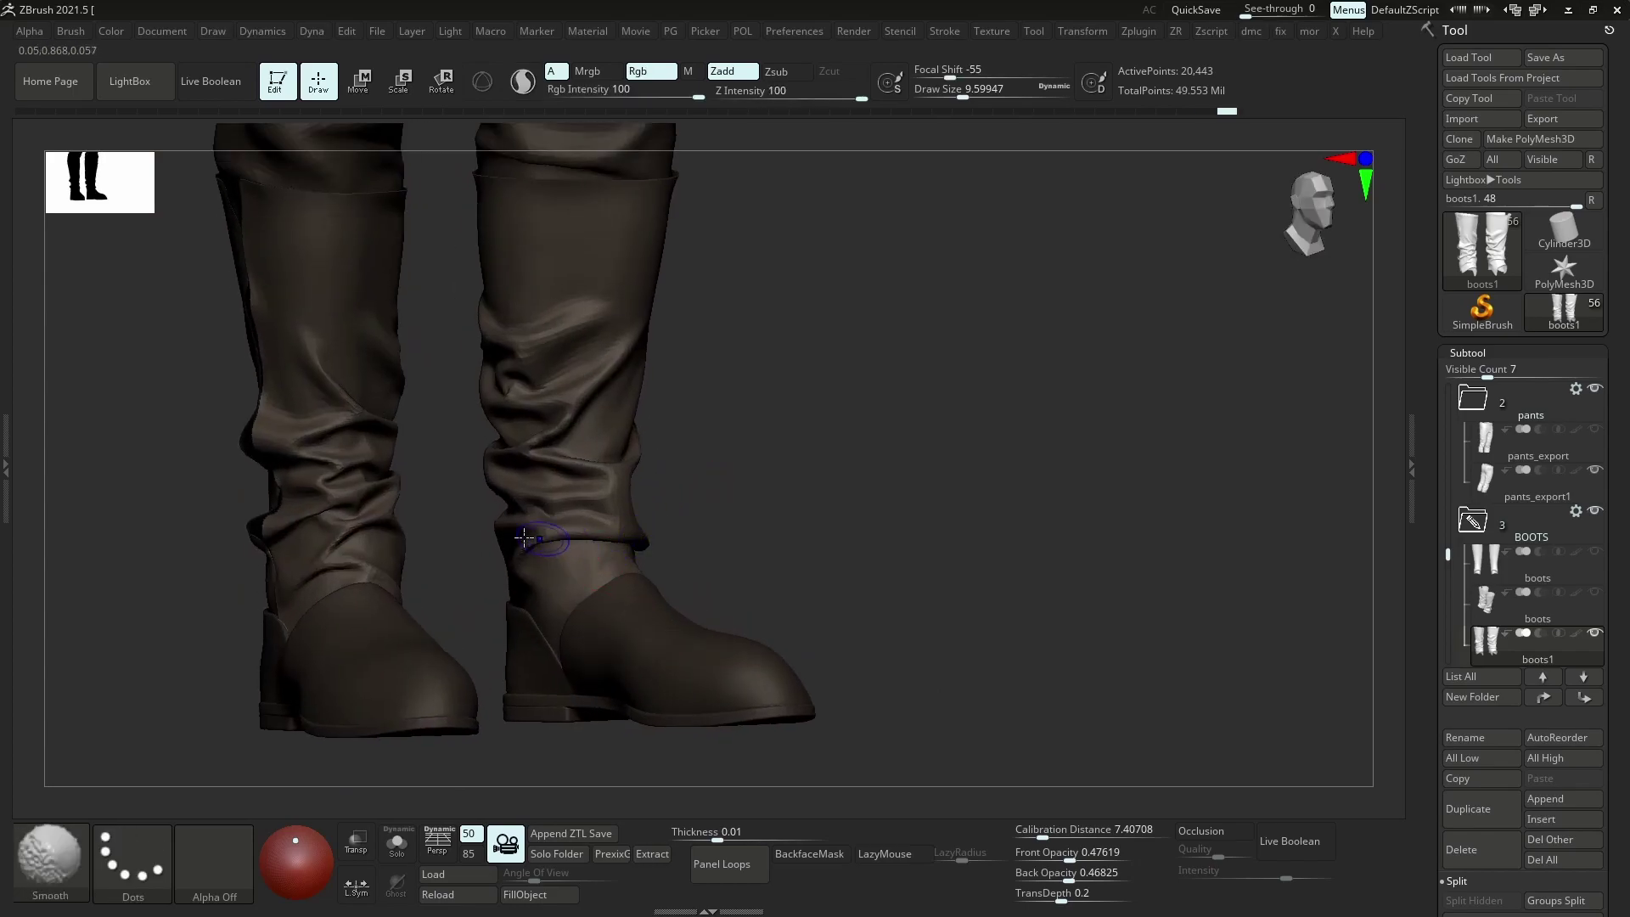
Load the SmoothDirectional brush from LightBox's Smooth brush folder
{"action": "key", "text": "comma"}
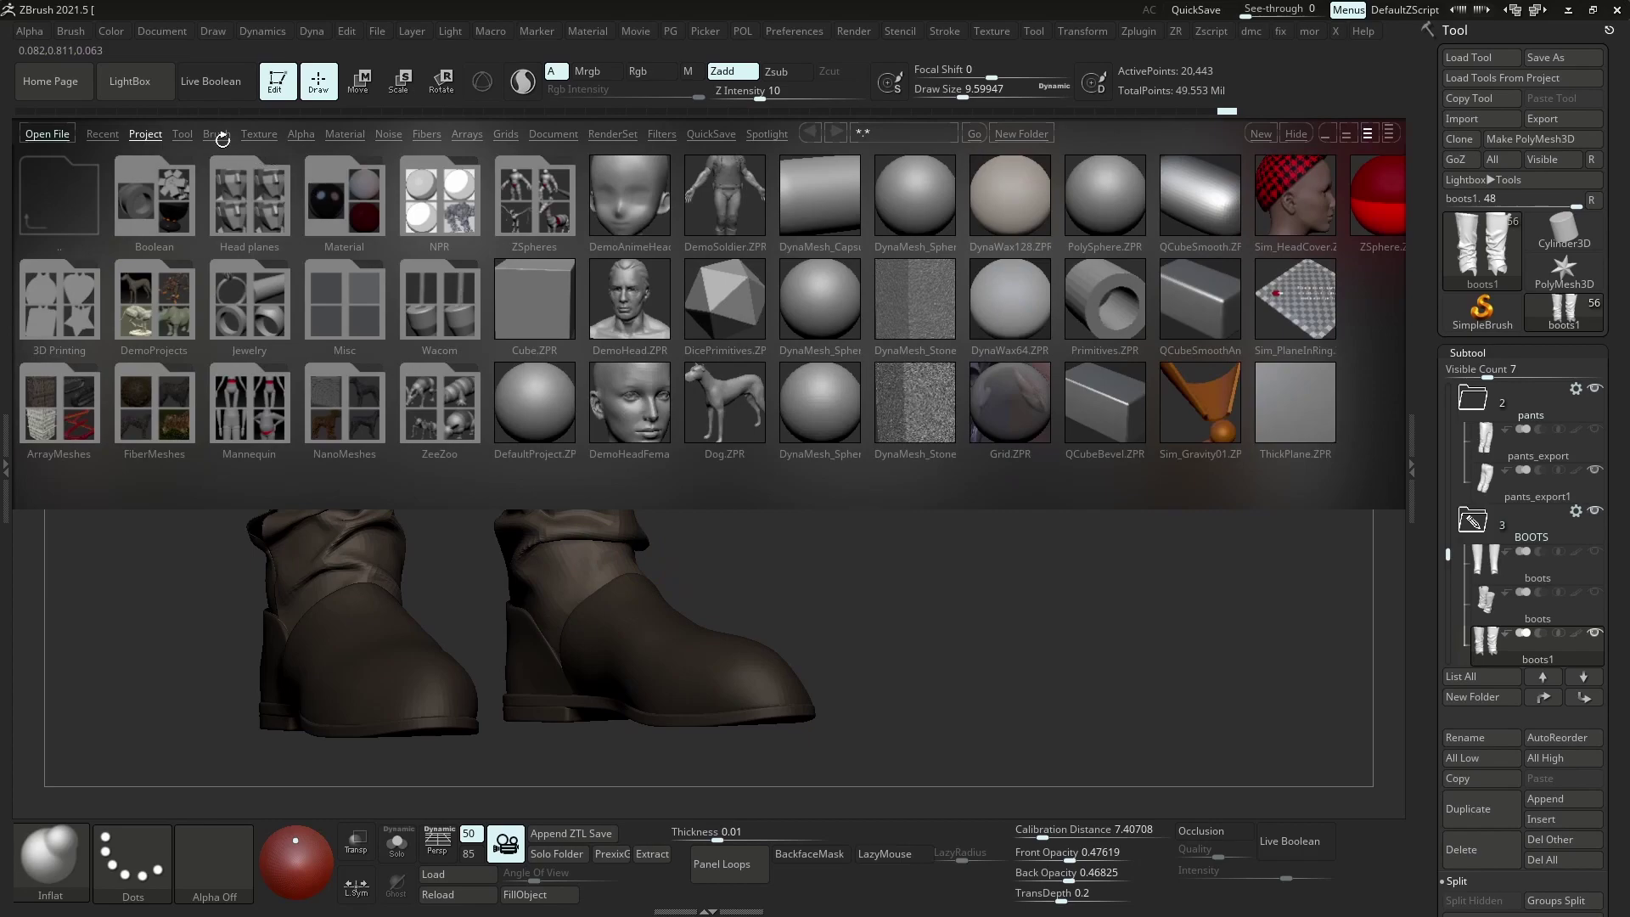
{"action": "left_click", "coordinate": [218, 134]}
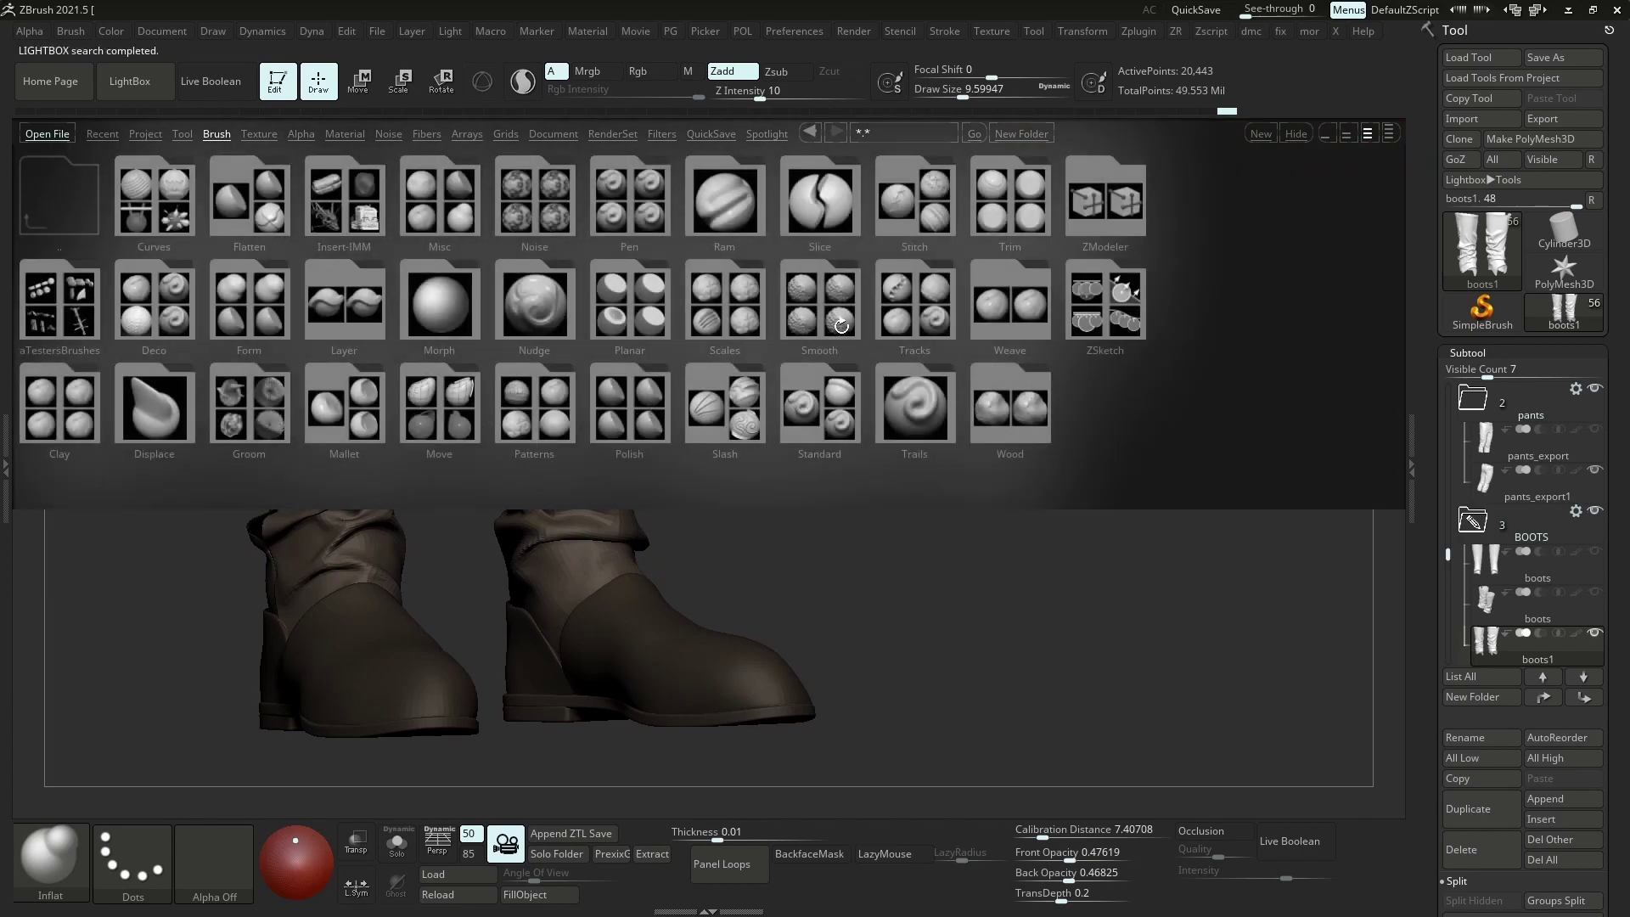
{"action": "double_click", "coordinate": [839, 324]}
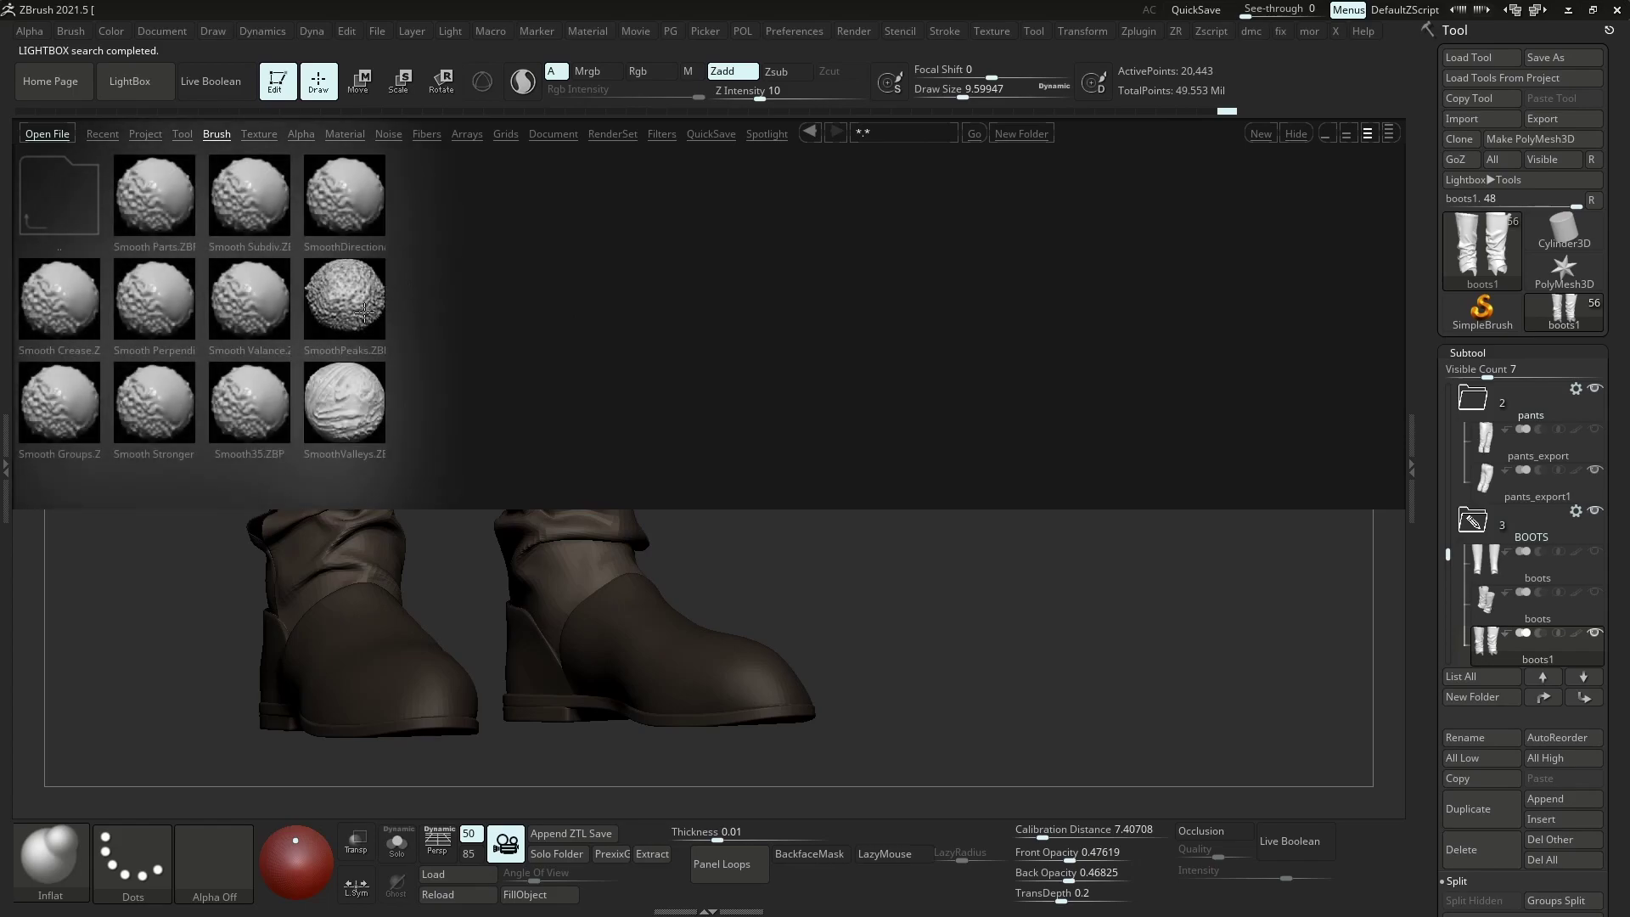
{"action": "double_click", "coordinate": [360, 217]}
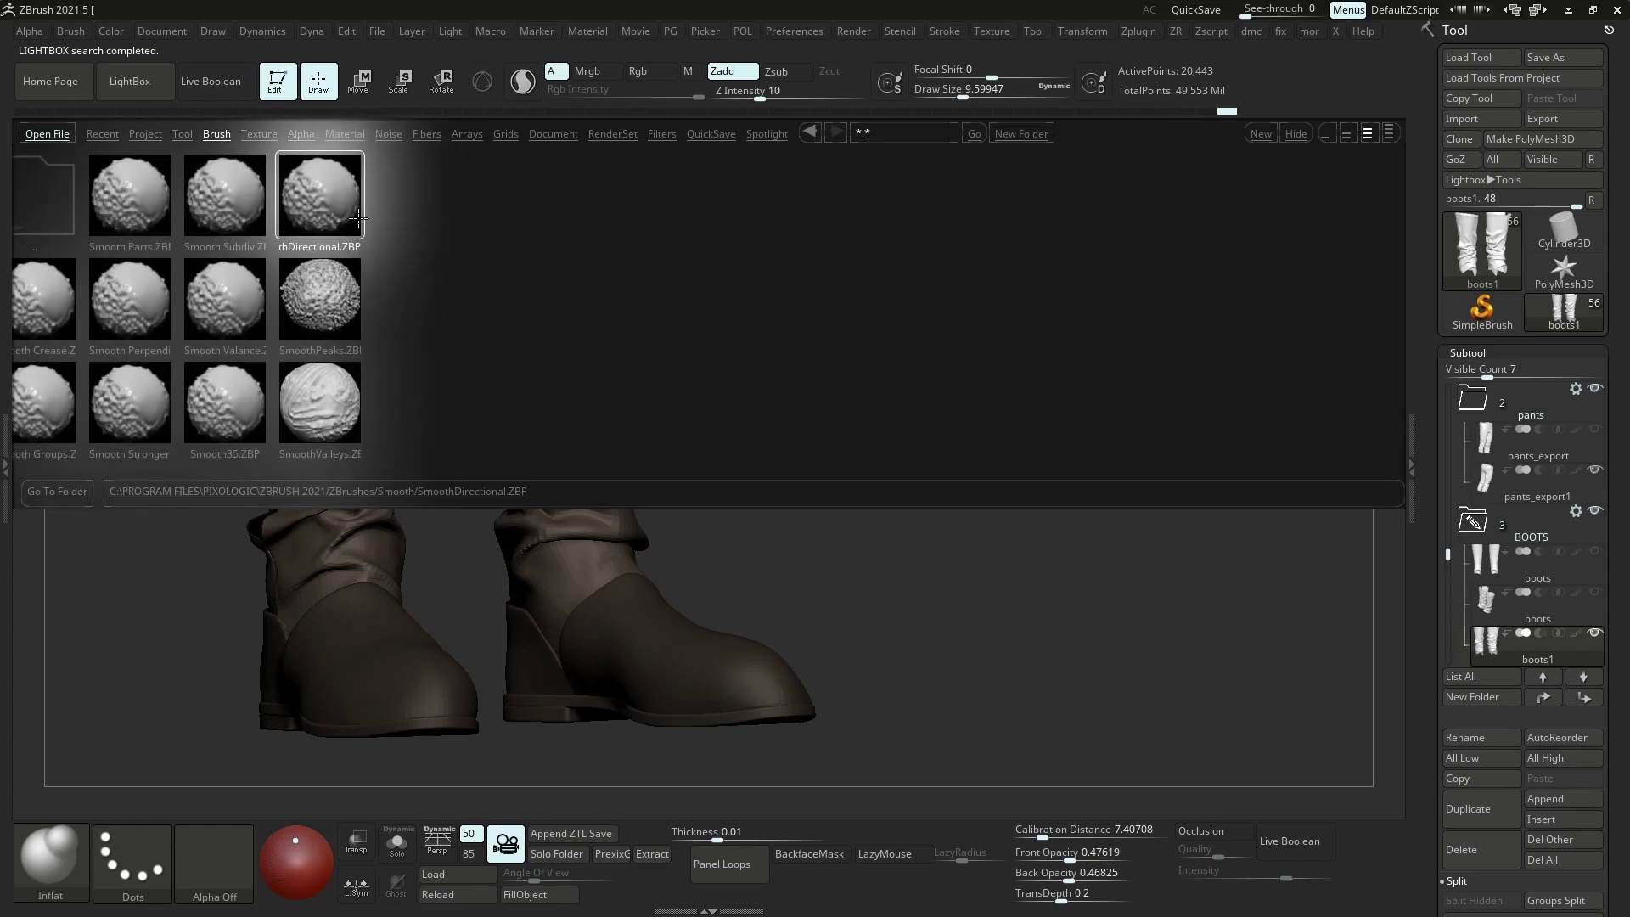
{"action": "left_click", "coordinate": [381, 267]}
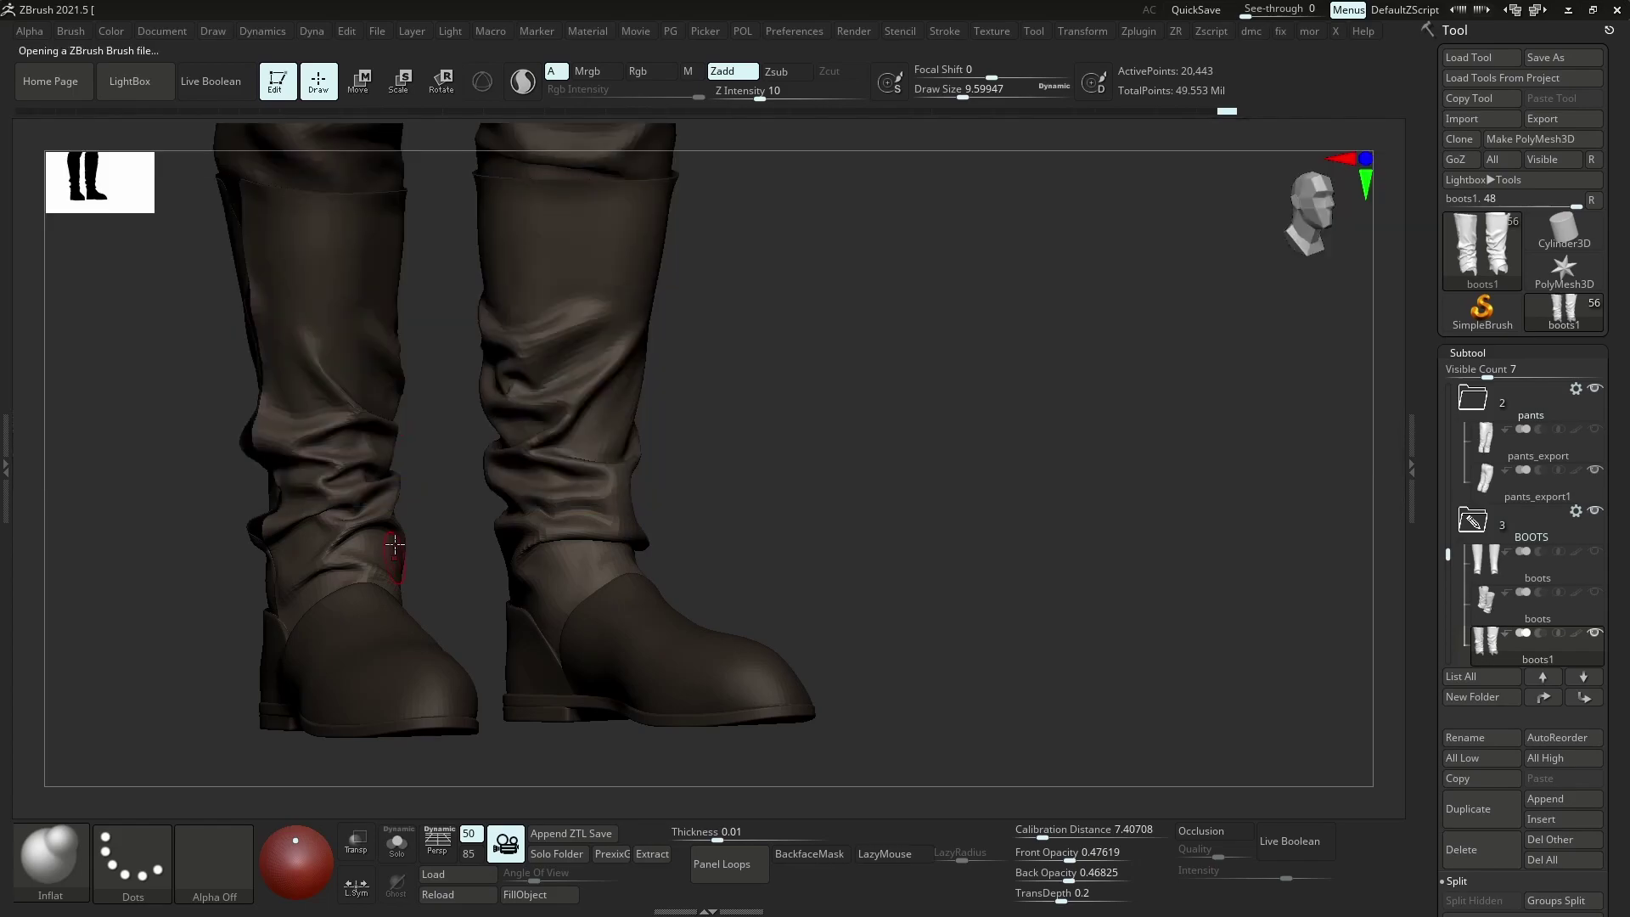
{"action": "scroll", "coordinate": [318, 569], "scroll_direction": "up", "scroll_amount": 5}
{"action": "right_click_drag", "start_coordinate": [367, 604], "coordinate": [382, 571], "text": "ctrl"}
{"action": "scroll", "coordinate": [366, 586], "scroll_direction": "up", "scroll_amount": 5}
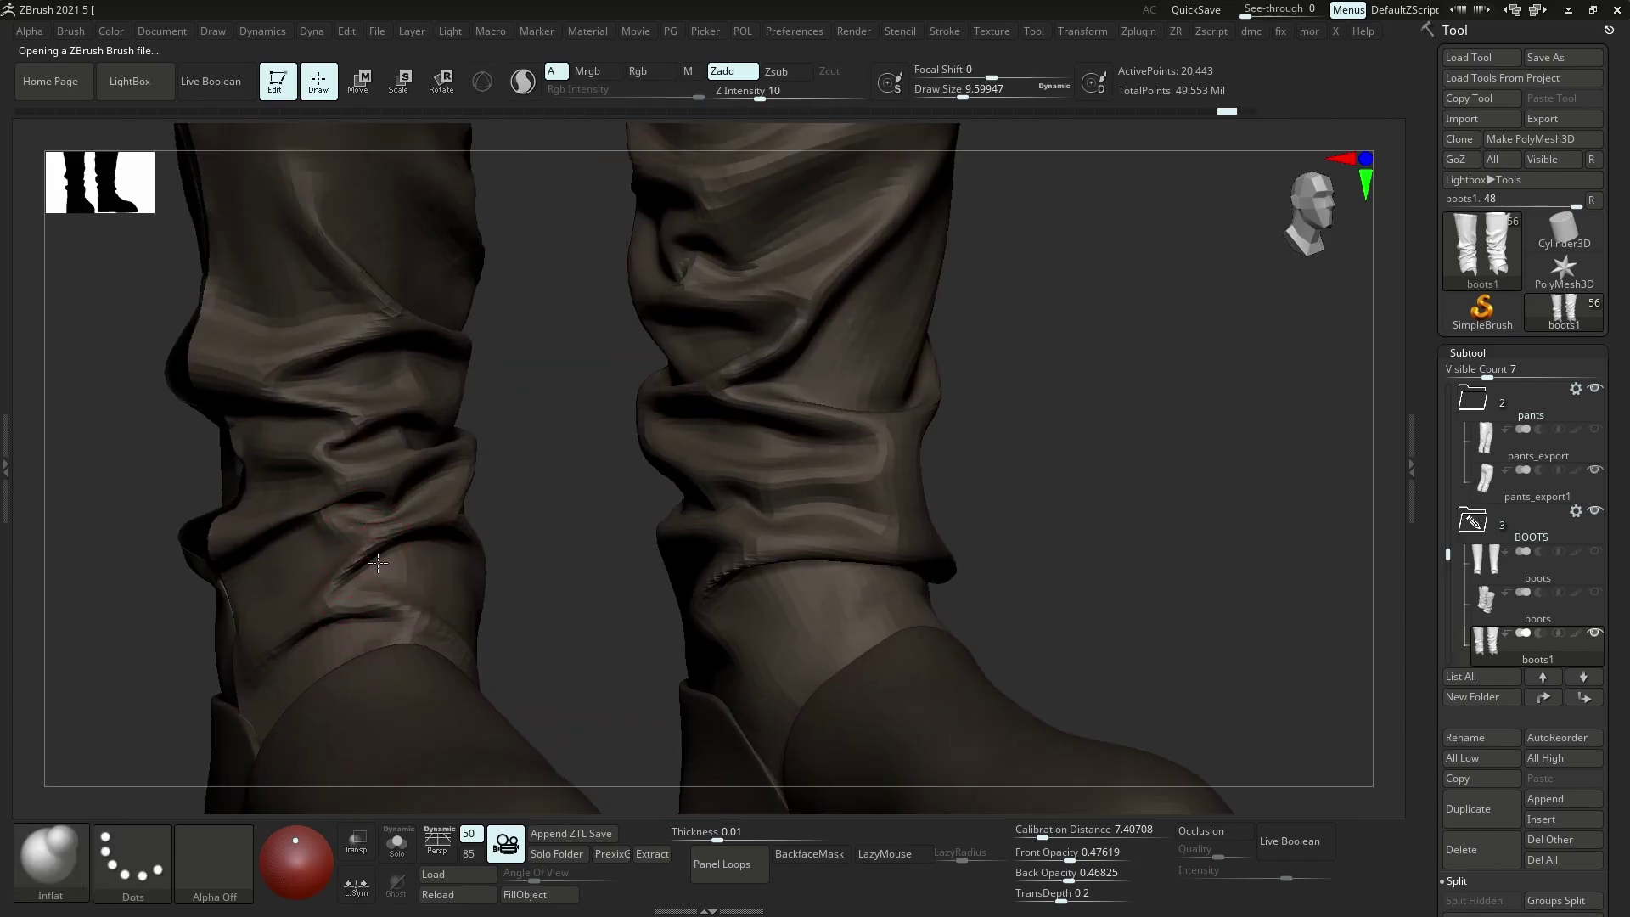
Isolate the upper_body_64 leg and mask the area from the ankle up along the shin
{"action": "scroll", "coordinate": [360, 592], "scroll_direction": "down", "scroll_amount": 5, "text": "ctrl"}
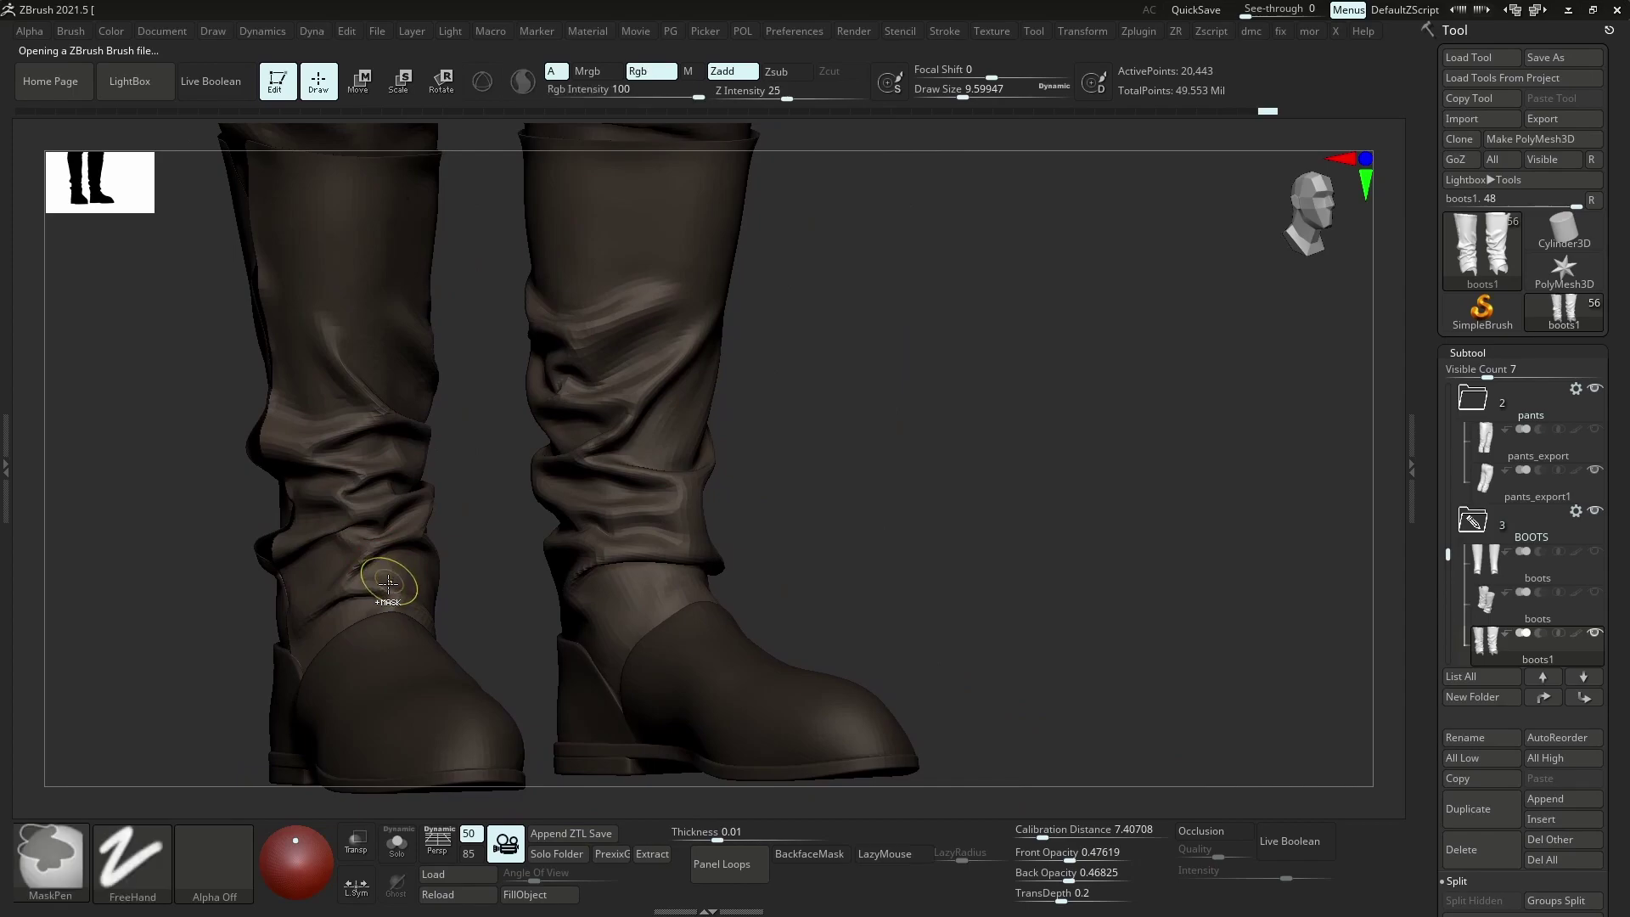
{"action": "scroll", "coordinate": [390, 684], "scroll_direction": "down", "scroll_amount": 3, "text": "ctrl"}
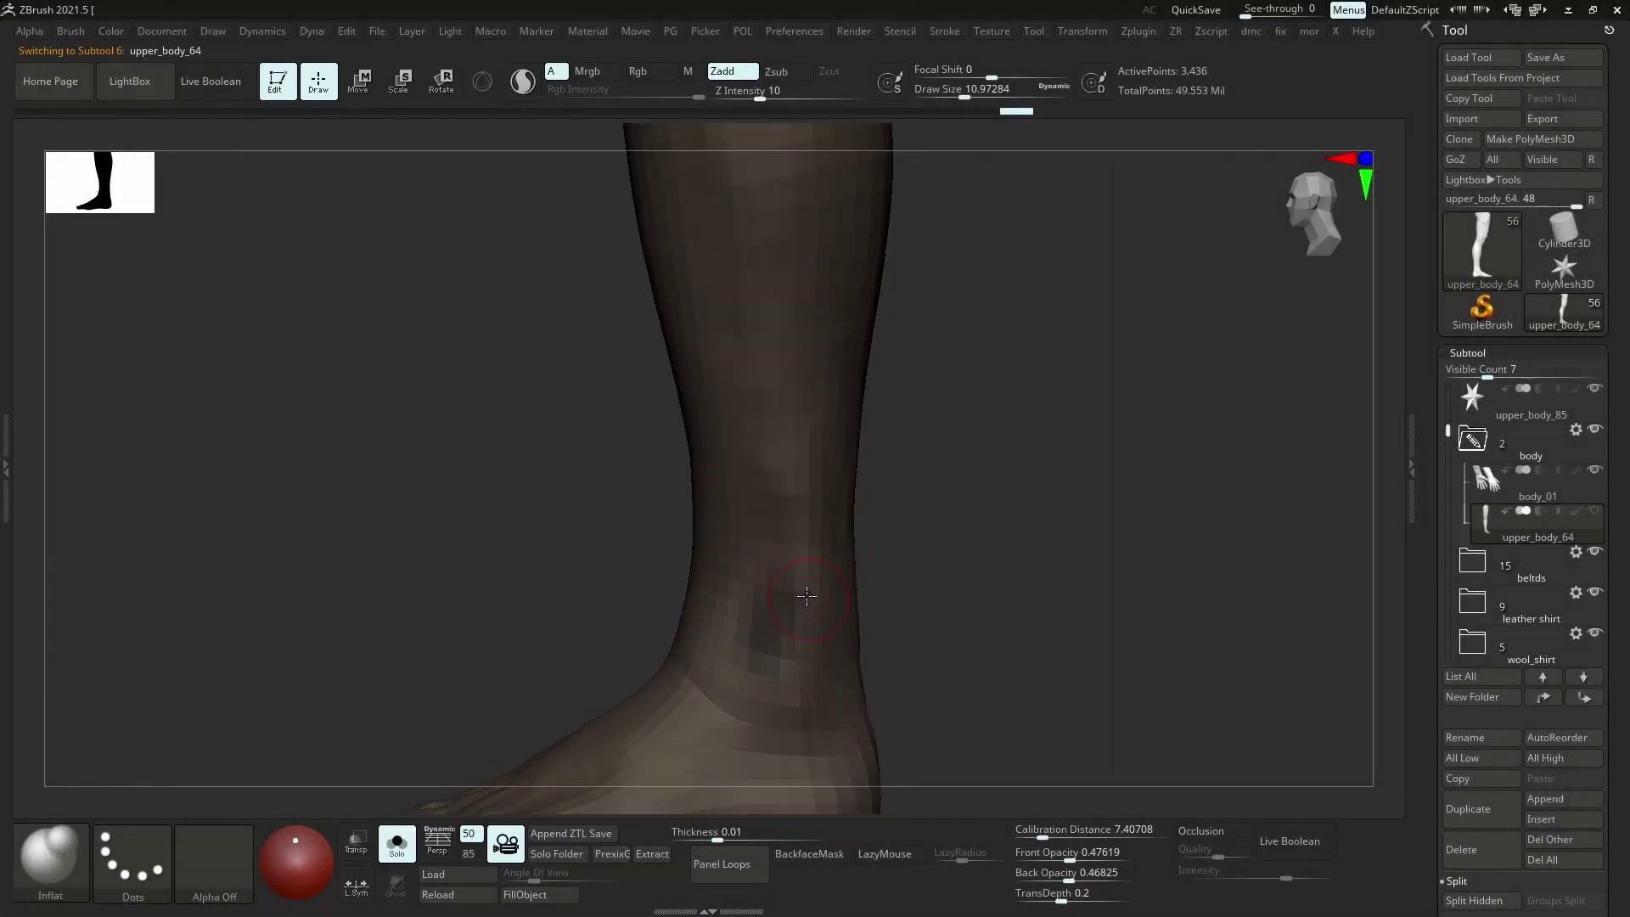
{"action": "mouse_move", "coordinate": [778, 596]}
{"action": "left_mouse_down", "text": "ctrl"}
{"action": "mouse_move", "coordinate": [757, 564]}
{"action": "mouse_move", "coordinate": [782, 444]}
{"action": "left_mouse_up", "text": "ctrl"}
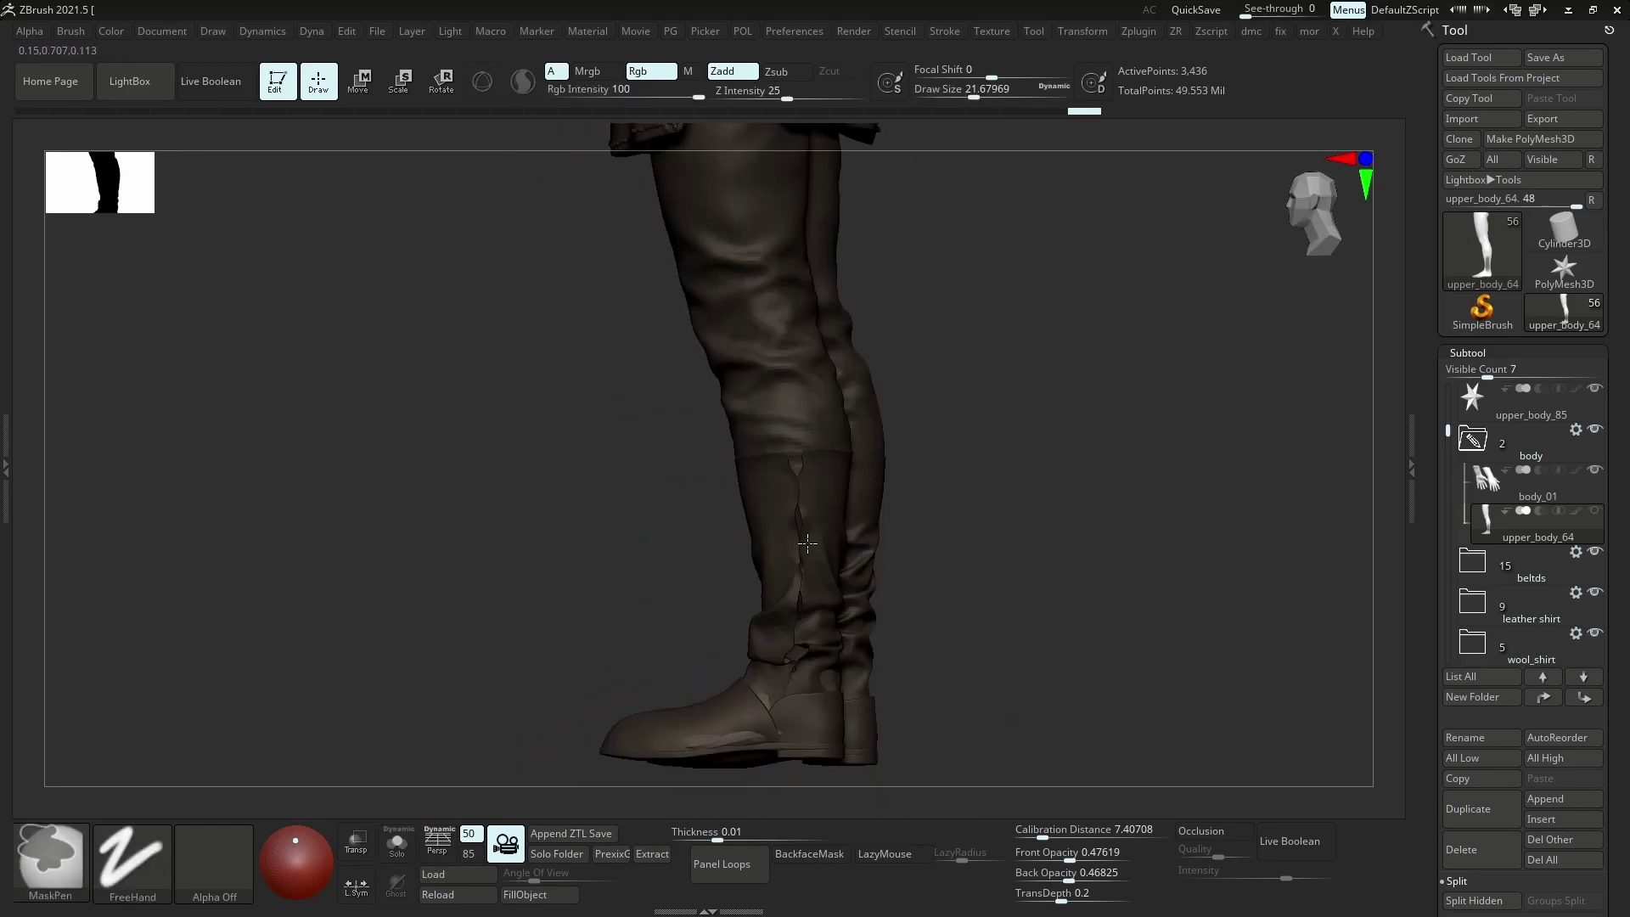
Place the mesh extracted from the masked leg in the BOOTS folder and ZRemesh it with Half and Adapt
{"action": "left_click_drag", "start_coordinate": [1518, 562], "coordinate": [1530, 399]}
{"action": "left_click_drag", "start_coordinate": [1540, 663], "coordinate": [1529, 530]}
{"action": "key", "text": "alt+s"}
{"action": "left_click_drag", "start_coordinate": [900, 510], "coordinate": [759, 501]}
{"action": "key", "text": "shift+f"}
{"action": "key", "text": "z"}
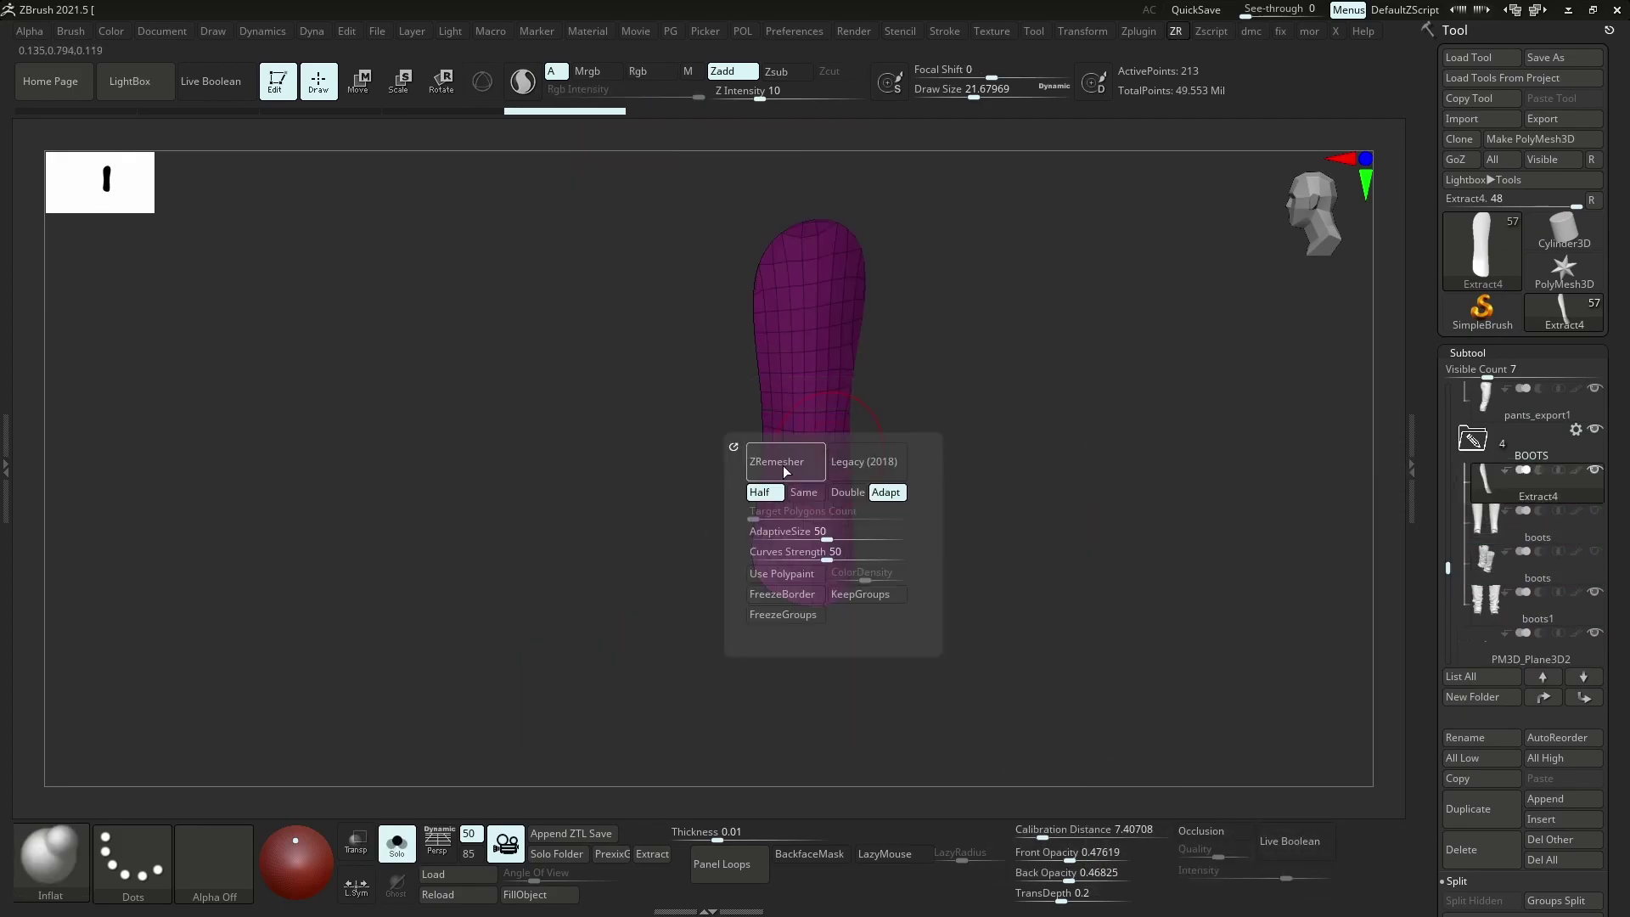
{"action": "right_click_drag", "start_coordinate": [928, 384], "coordinate": [927, 475], "text": "ctrl"}
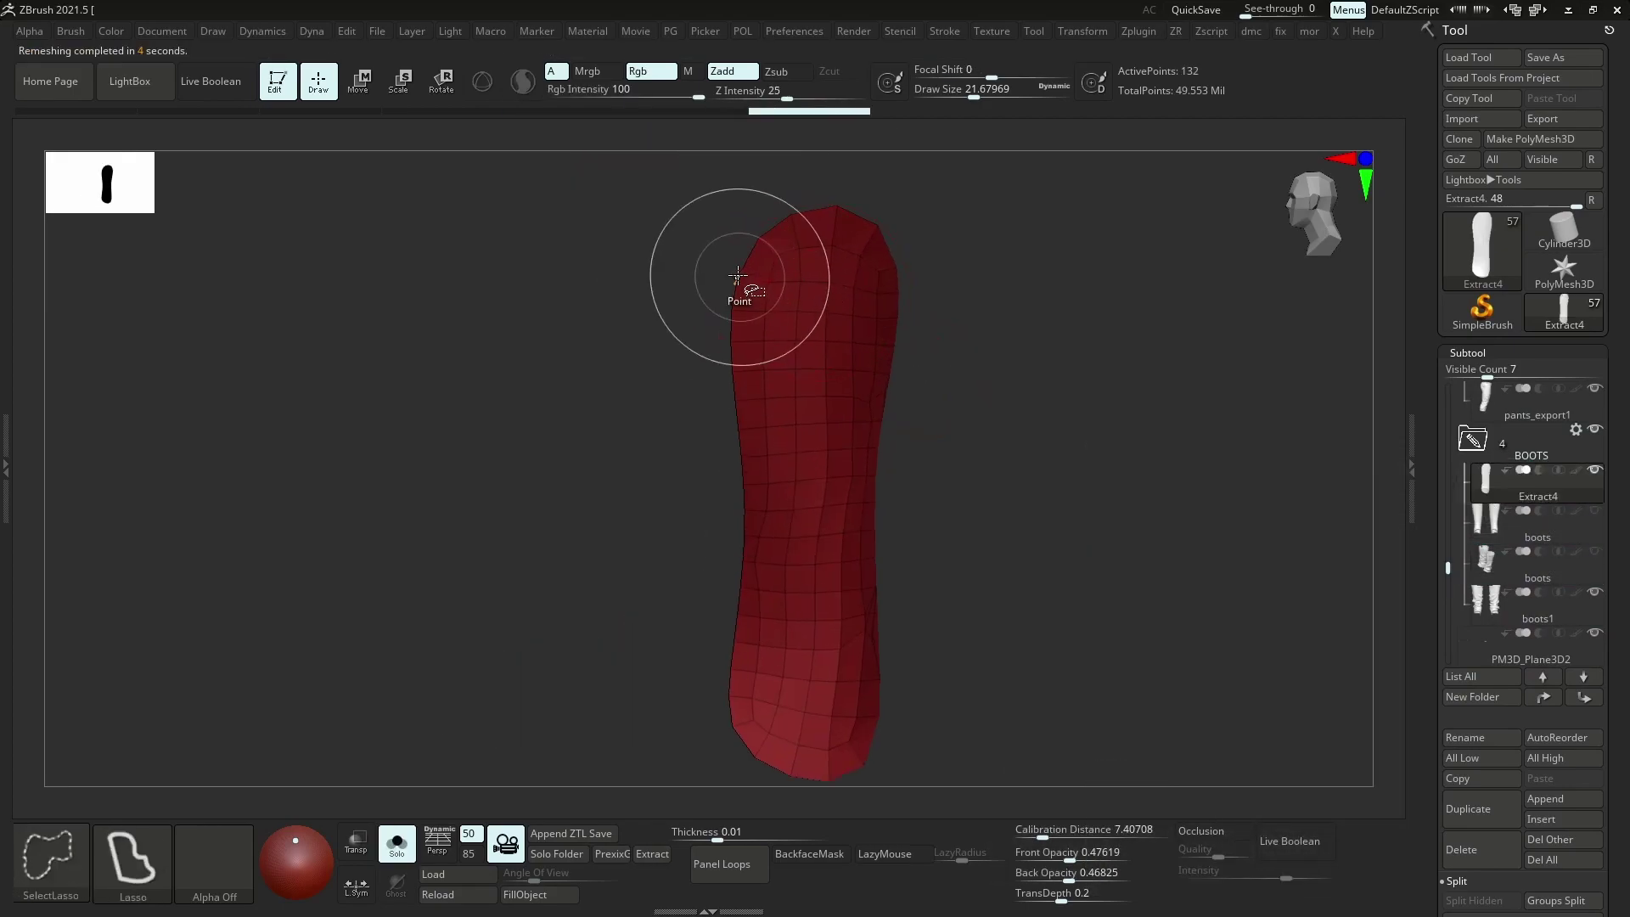
Cut off the rounded upper and lower ends of the extracted leg piece with the SelectLasso brush
{"action": "left_click_drag", "start_coordinate": [904, 247], "coordinate": [858, 192], "text": "ctrl+alt+shift"}
{"action": "left_click_drag", "start_coordinate": [916, 730], "coordinate": [931, 637], "text": "alt"}
{"action": "left_click_drag", "start_coordinate": [722, 588], "coordinate": [926, 689], "text": "ctrl+alt+shift"}
{"action": "key", "text": "Tab"}
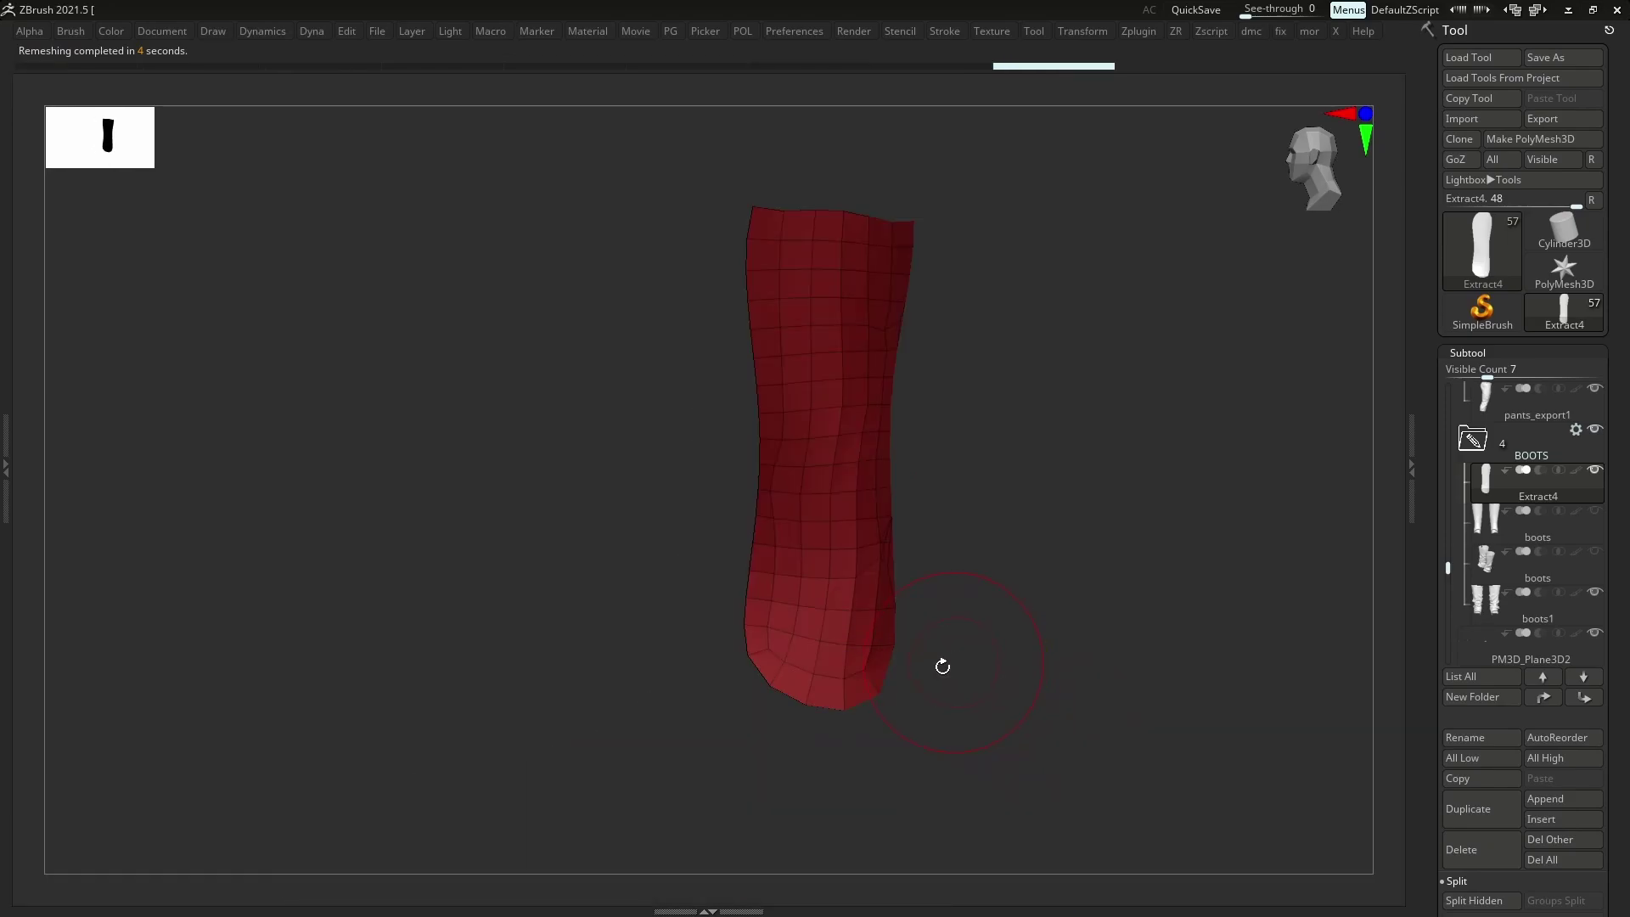
{"action": "left_click_drag", "start_coordinate": [716, 630], "coordinate": [714, 630], "text": "ctrl+shift"}
{"action": "key", "text": "shift+d"}
{"action": "left_click", "coordinate": [968, 742]}
{"action": "key", "text": "shift+d"}
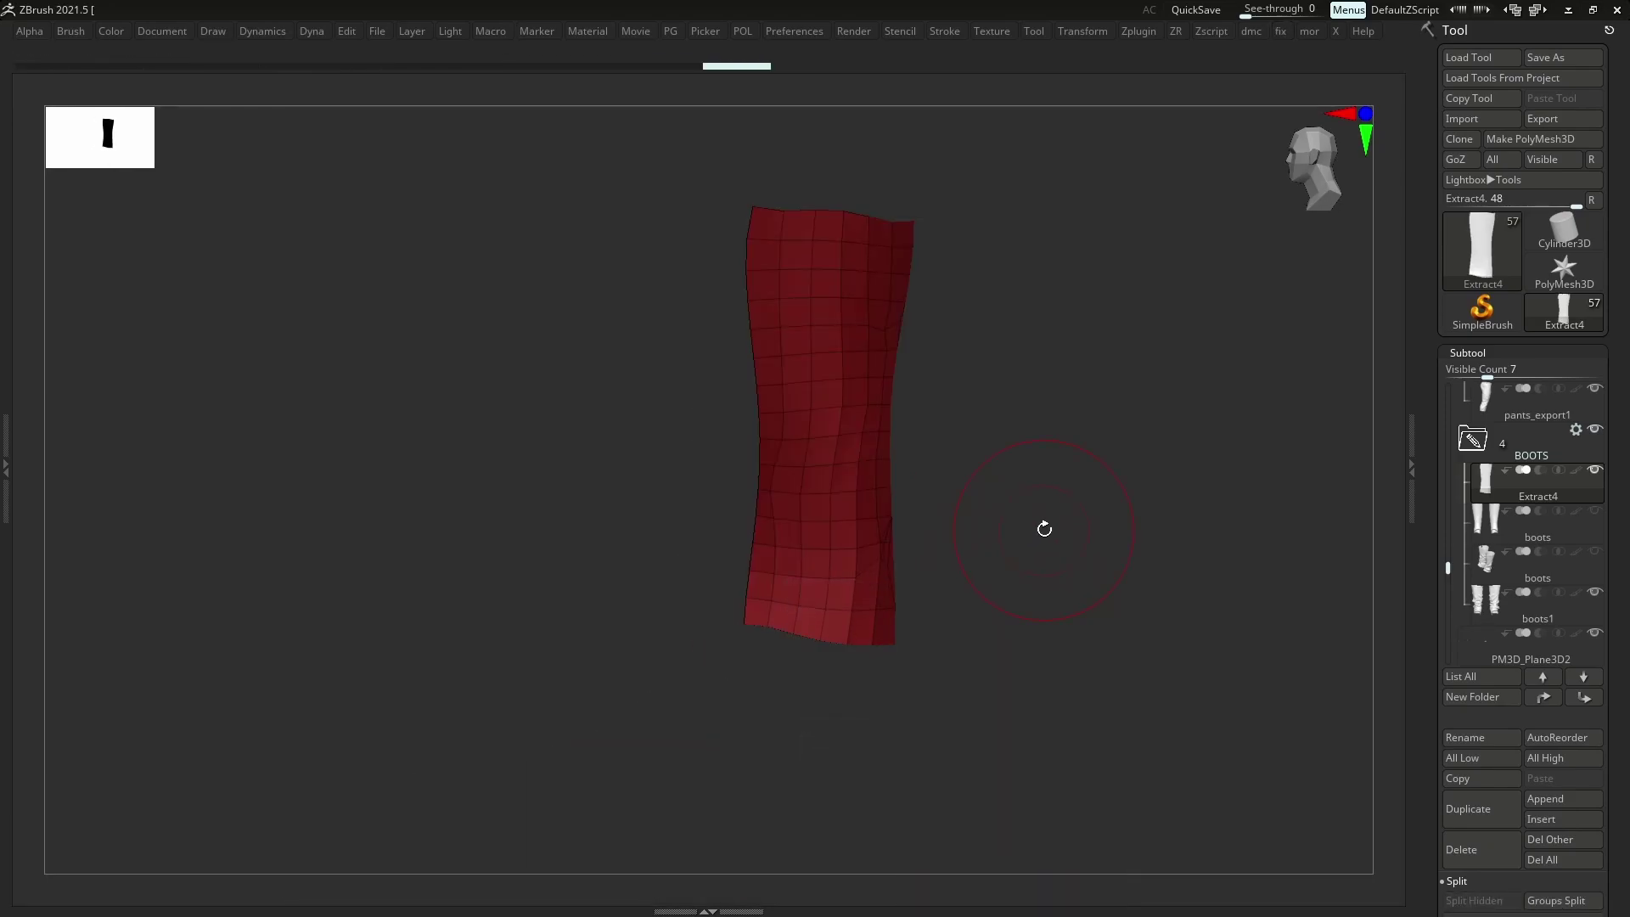
Mirror the trimmed piece to the other leg and ZRemesh the pair with Half and Adapt
{"action": "left_click_drag", "start_coordinate": [1044, 527], "coordinate": [1067, 528]}
{"action": "key", "text": "s"}
{"action": "key", "text": "d"}
{"action": "key", "text": "z"}
{"action": "left_click", "coordinate": [852, 558]}
{"action": "left_click", "coordinate": [826, 533]}
{"action": "left_click", "coordinate": [817, 558]}
{"action": "left_click", "coordinate": [825, 523]}
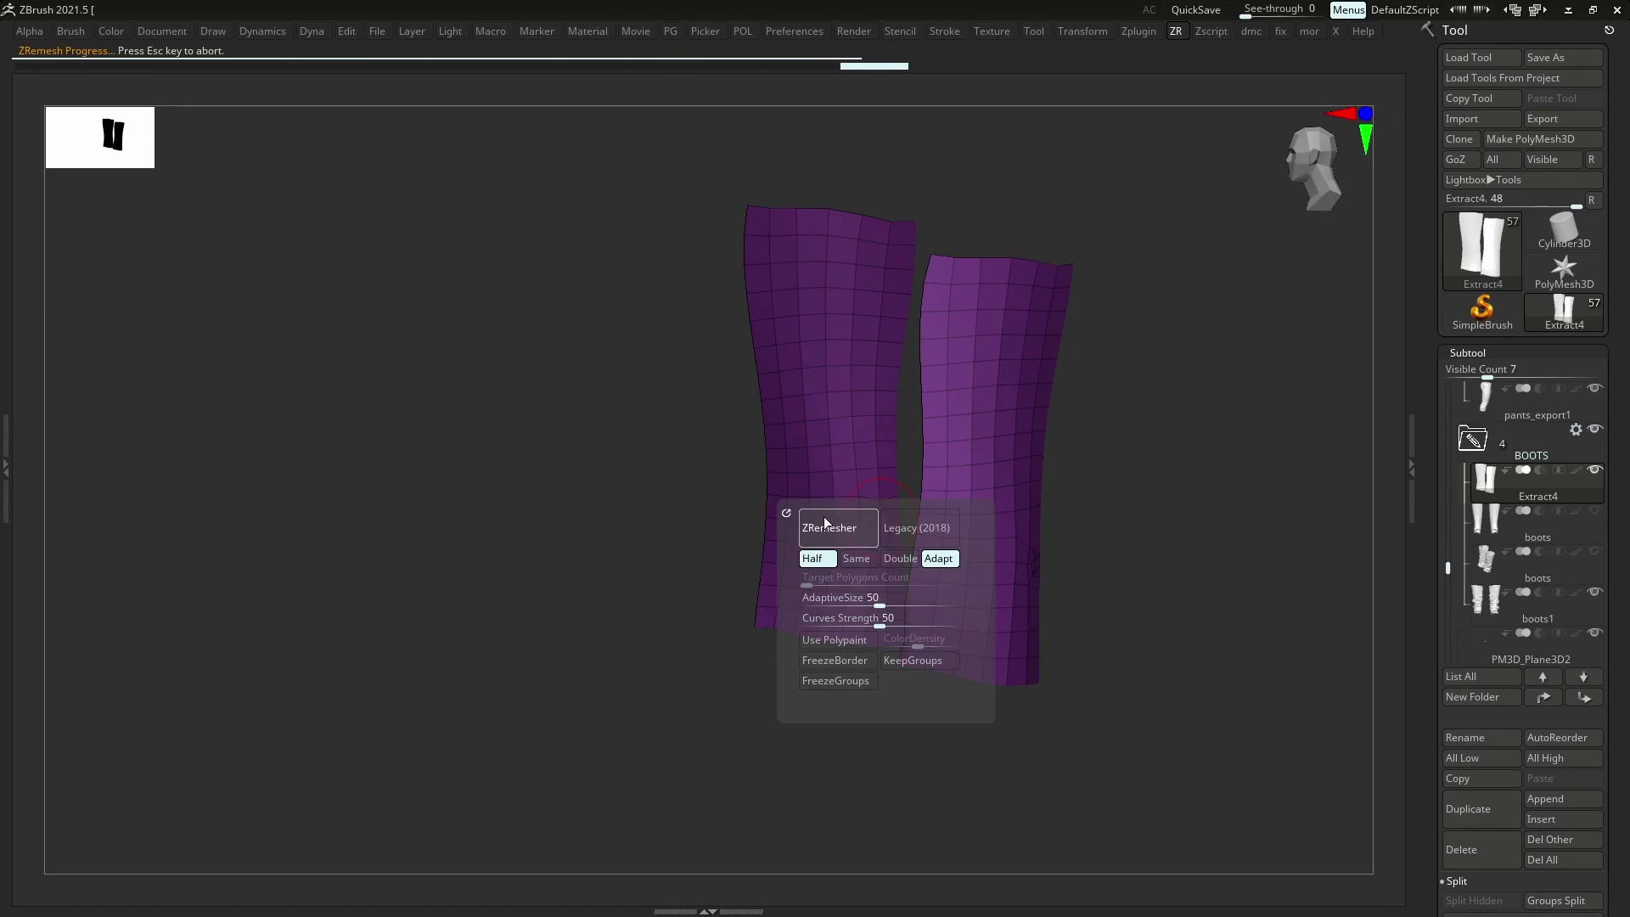
Give the pair of leg pieces a dynamic subdivision thickness of 0.0003 and adjust the Post SubDiv and segment options
{"action": "right_click_drag", "start_coordinate": [862, 494], "coordinate": [890, 503]}
{"action": "key", "text": "z"}
{"action": "key", "text": "m"}
{"action": "left_click", "coordinate": [832, 443]}
{"action": "key", "text": "z"}
{"action": "left_click", "coordinate": [820, 533]}
{"action": "left_click", "coordinate": [821, 503]}
{"action": "left_click", "coordinate": [820, 502]}
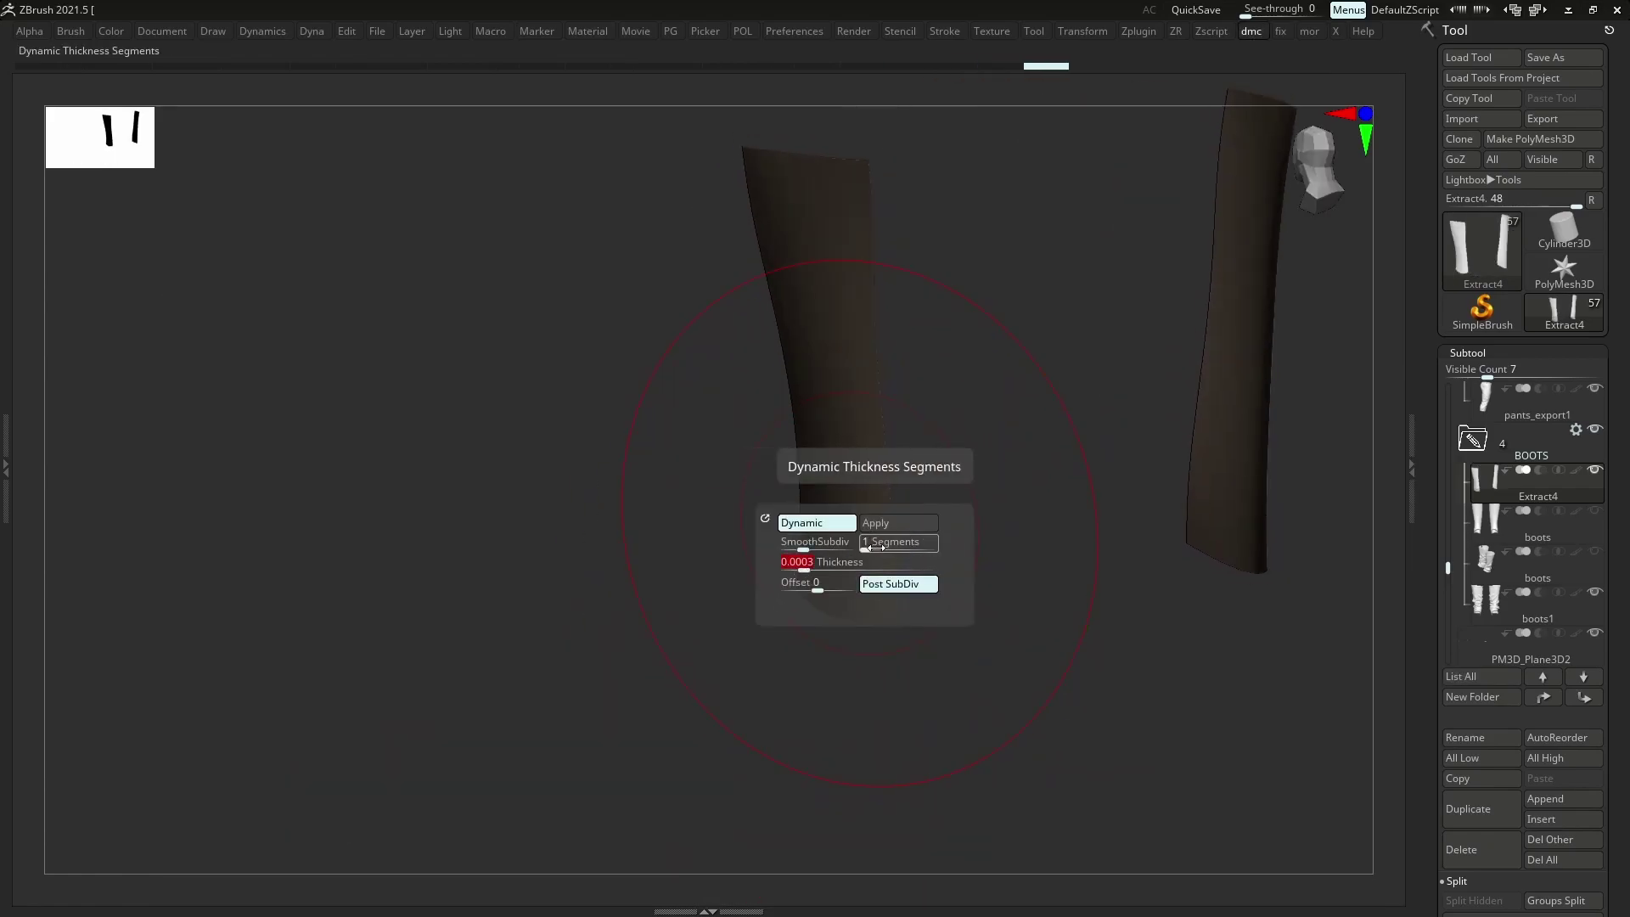
{"action": "left_click", "coordinate": [895, 586]}
{"action": "left_click_drag", "start_coordinate": [877, 548], "coordinate": [825, 570]}
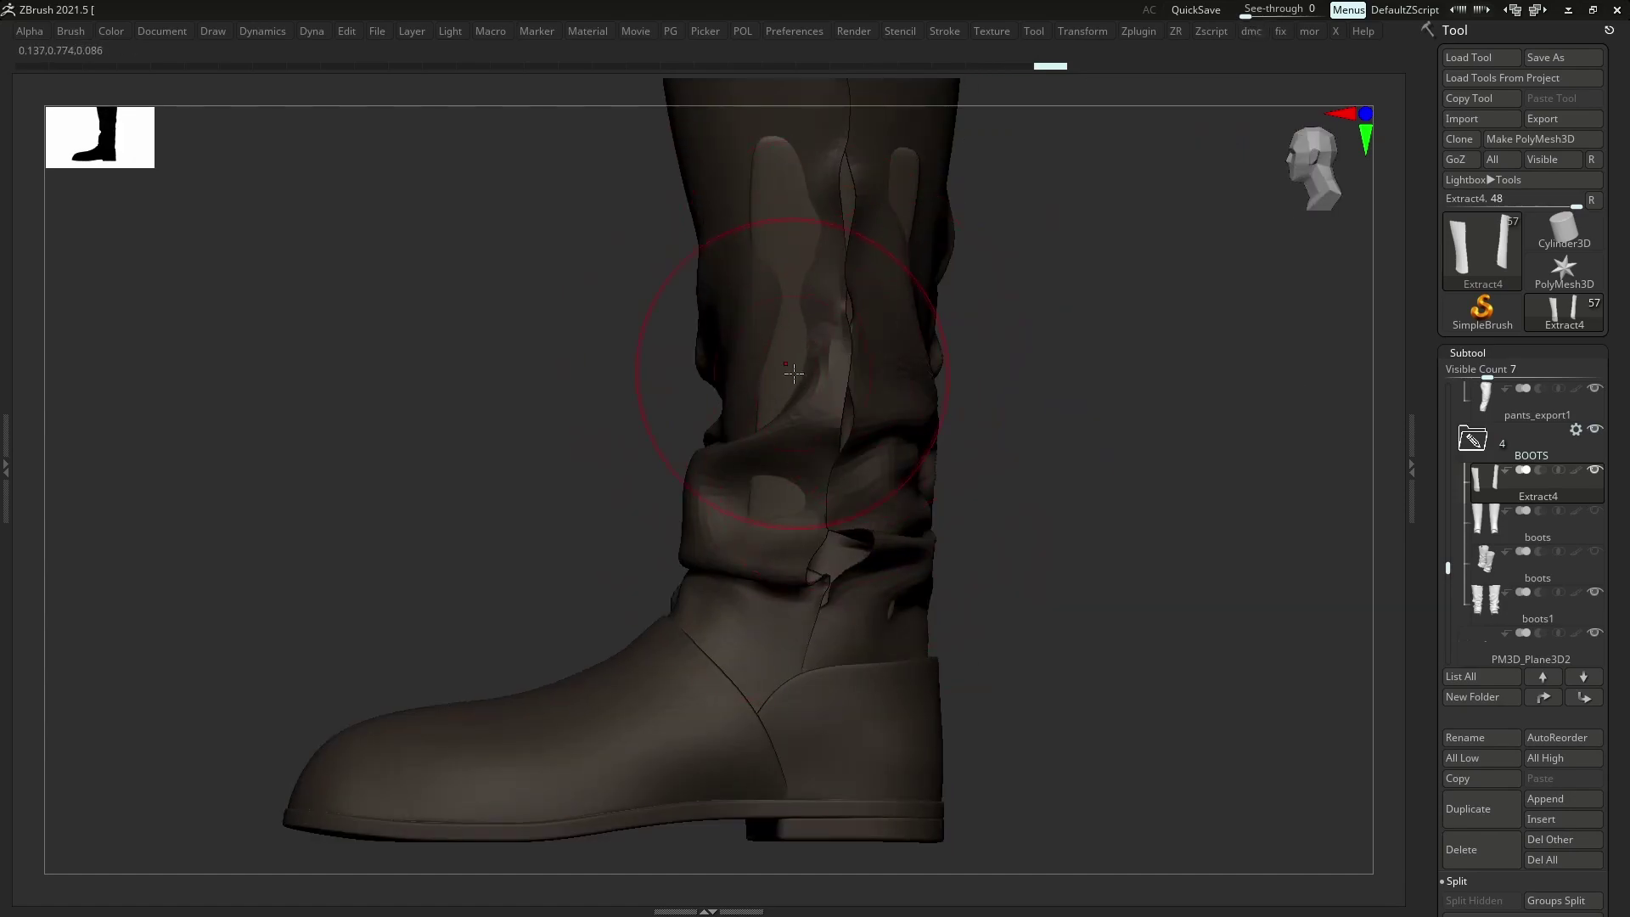
Reshape the extracted leg piece beneath the boot fabric with a large brush so it fits behind the side opening
{"action": "left_click_drag", "start_coordinate": [794, 374], "coordinate": [780, 463]}
{"action": "right_click_drag", "start_coordinate": [815, 509], "coordinate": [714, 510]}
{"action": "right_click_drag", "start_coordinate": [822, 583], "coordinate": [900, 594]}
{"action": "key", "text": "s"}
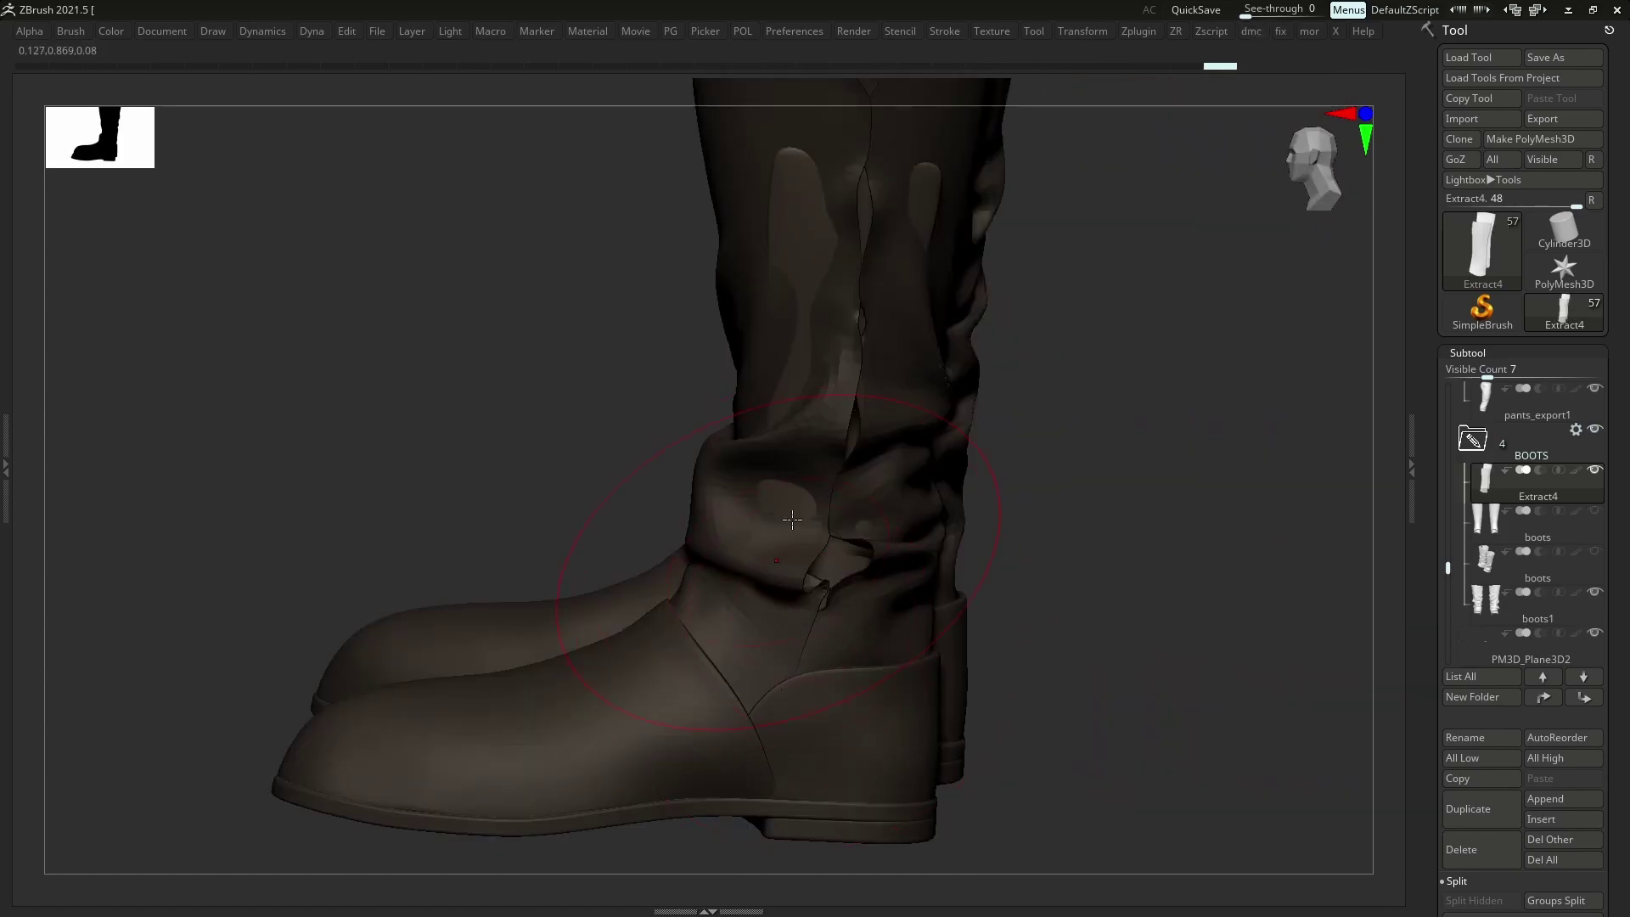
{"action": "mouse_move", "coordinate": [850, 523]}
{"action": "right_mouse_down"}
{"action": "mouse_move", "coordinate": [921, 518]}
{"action": "mouse_move", "coordinate": [849, 514]}
{"action": "right_mouse_up"}
{"action": "right_click_drag", "start_coordinate": [805, 247], "coordinate": [790, 389], "text": "alt"}
{"action": "left_click_drag", "start_coordinate": [789, 390], "coordinate": [783, 458]}
{"action": "right_click_drag", "start_coordinate": [819, 348], "coordinate": [873, 337]}
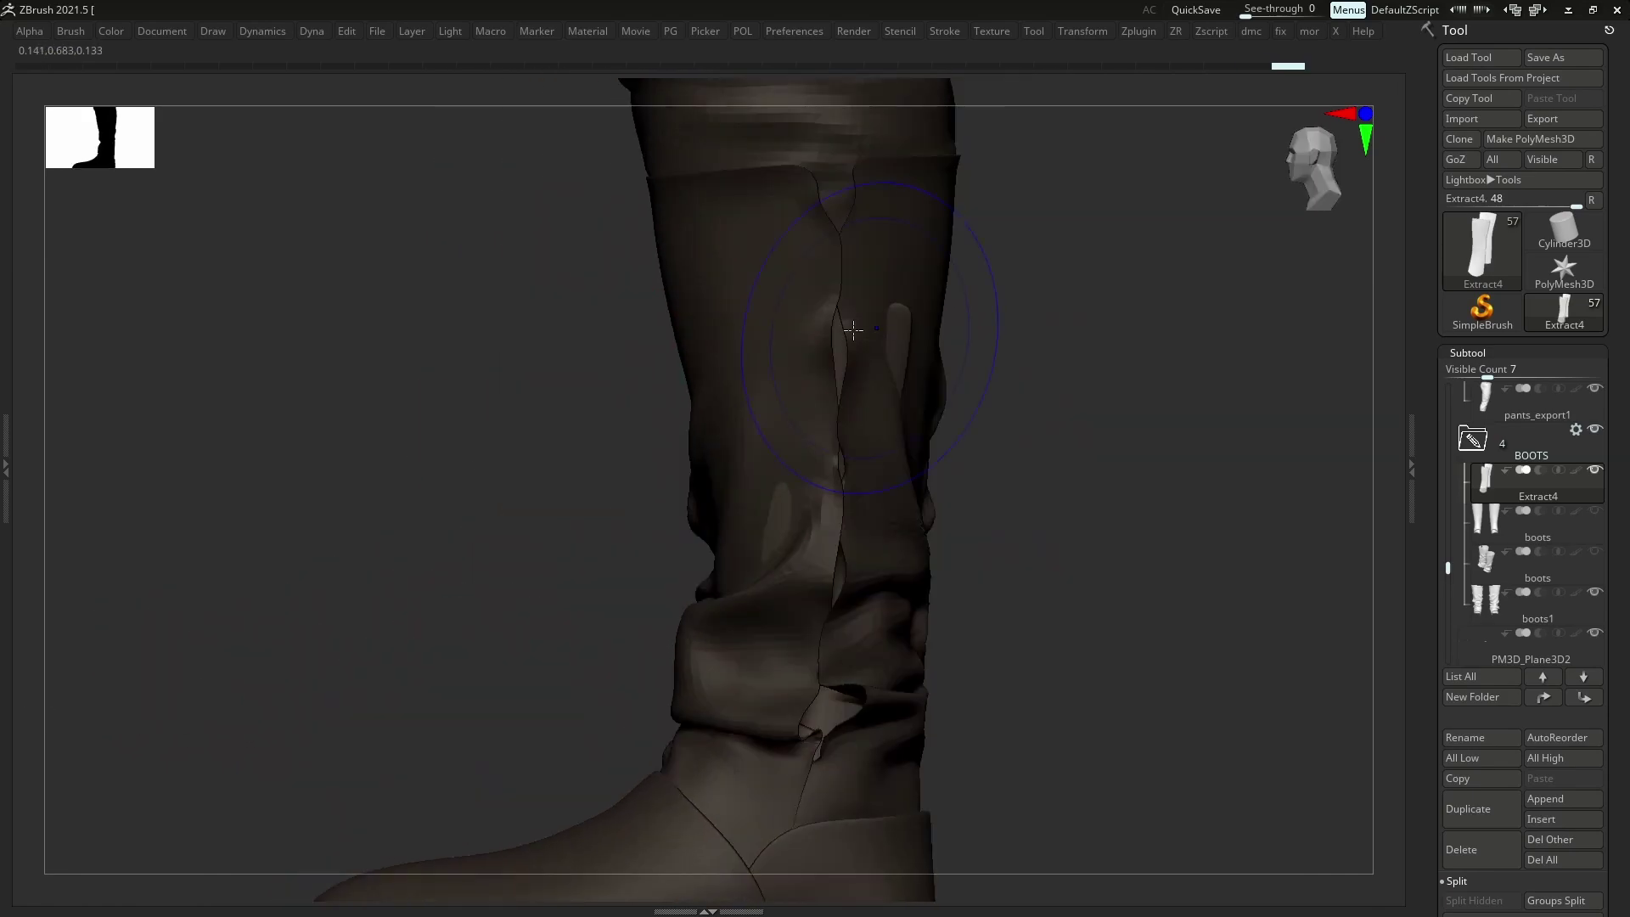
{"action": "key", "text": "s"}
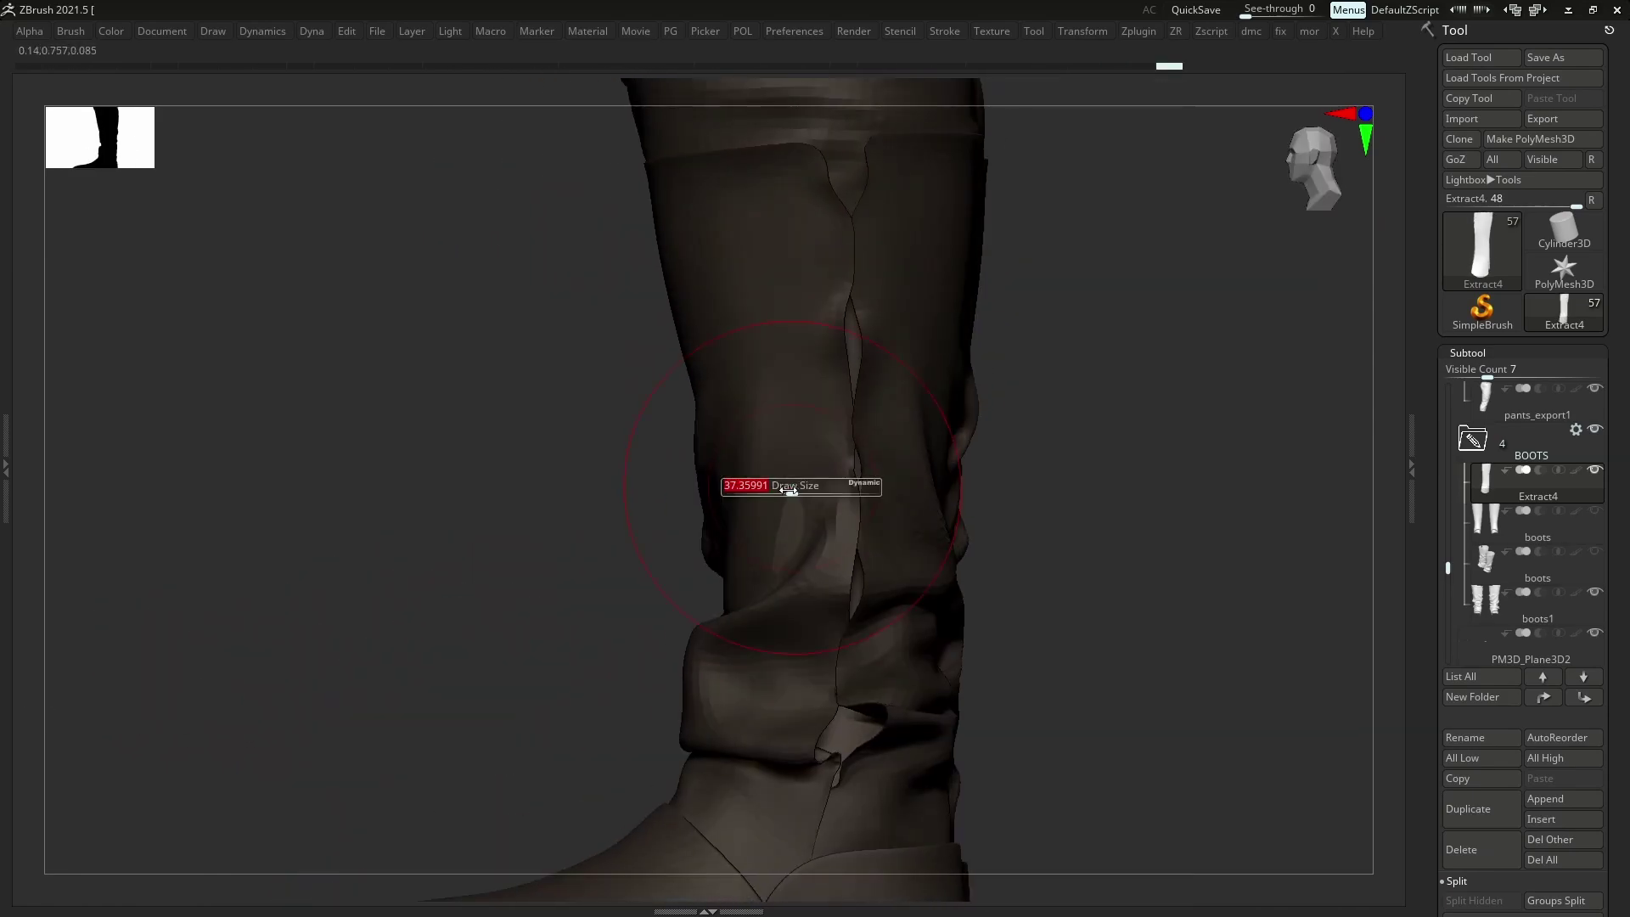
{"action": "left_click_drag", "start_coordinate": [833, 500], "coordinate": [858, 500]}
Select the folded boot fabric, show its wireframe, and pull the edges of the small mid-shin gap in the side opening together
{"action": "left_click", "coordinate": [875, 441], "text": "alt"}
{"action": "right_click_drag", "start_coordinate": [855, 424], "coordinate": [871, 544]}
{"action": "key", "text": "alt+s"}
{"action": "key", "text": "shift+f"}
{"action": "mouse_move", "coordinate": [871, 461]}
{"action": "right_mouse_down"}
{"action": "mouse_move", "coordinate": [882, 452]}
{"action": "mouse_move", "coordinate": [825, 440]}
{"action": "mouse_move", "coordinate": [854, 430]}
{"action": "right_mouse_up"}
{"action": "key", "text": "b"}
{"action": "key", "text": "s"}
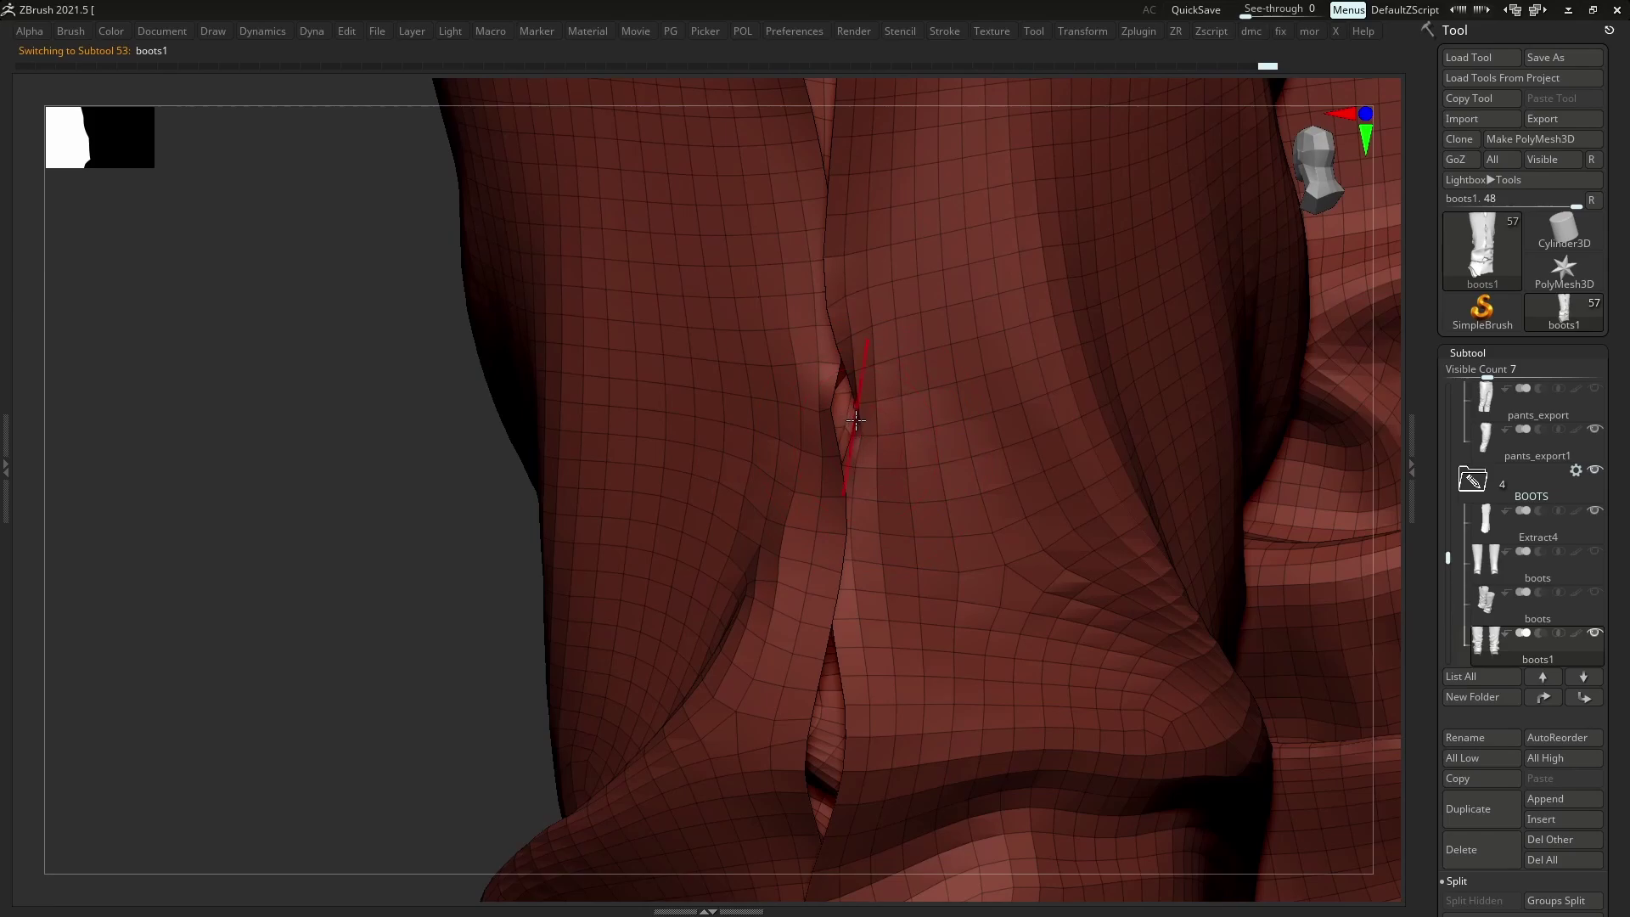
{"action": "right_click_drag", "start_coordinate": [856, 419], "coordinate": [870, 417]}
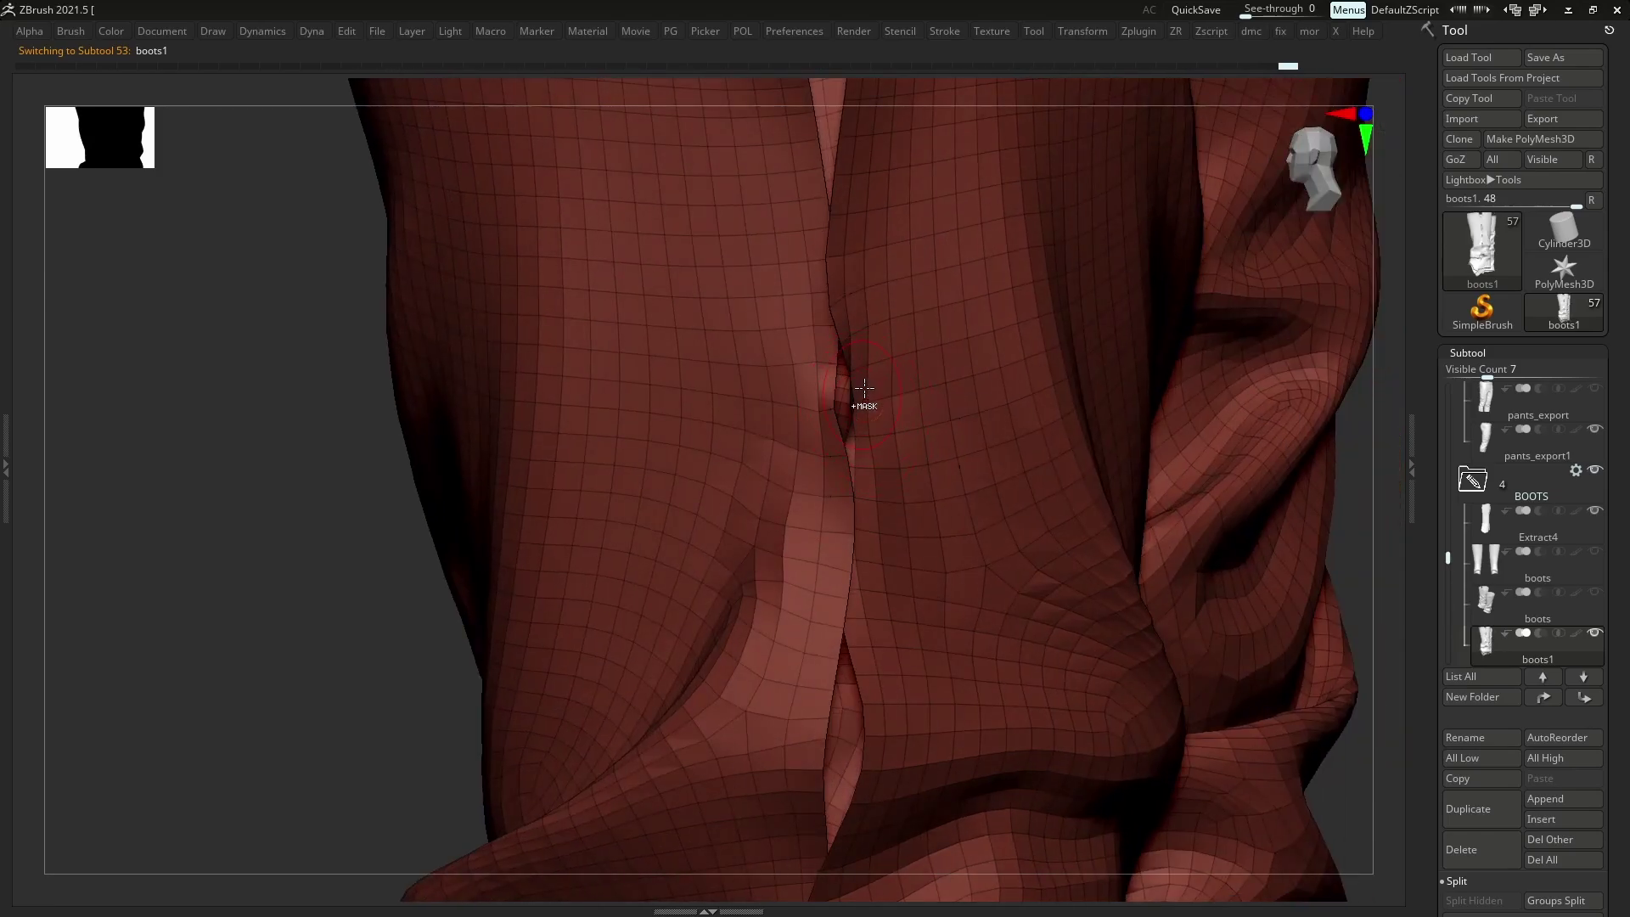
Mask around the mid-shin gap in the side opening, invert the mask, polish the exposed edges, and clear the mask
{"action": "right_click_drag", "start_coordinate": [915, 437], "coordinate": [1000, 289], "text": "ctrl"}
{"action": "left_click", "coordinate": [1143, 345], "text": "ctrl"}
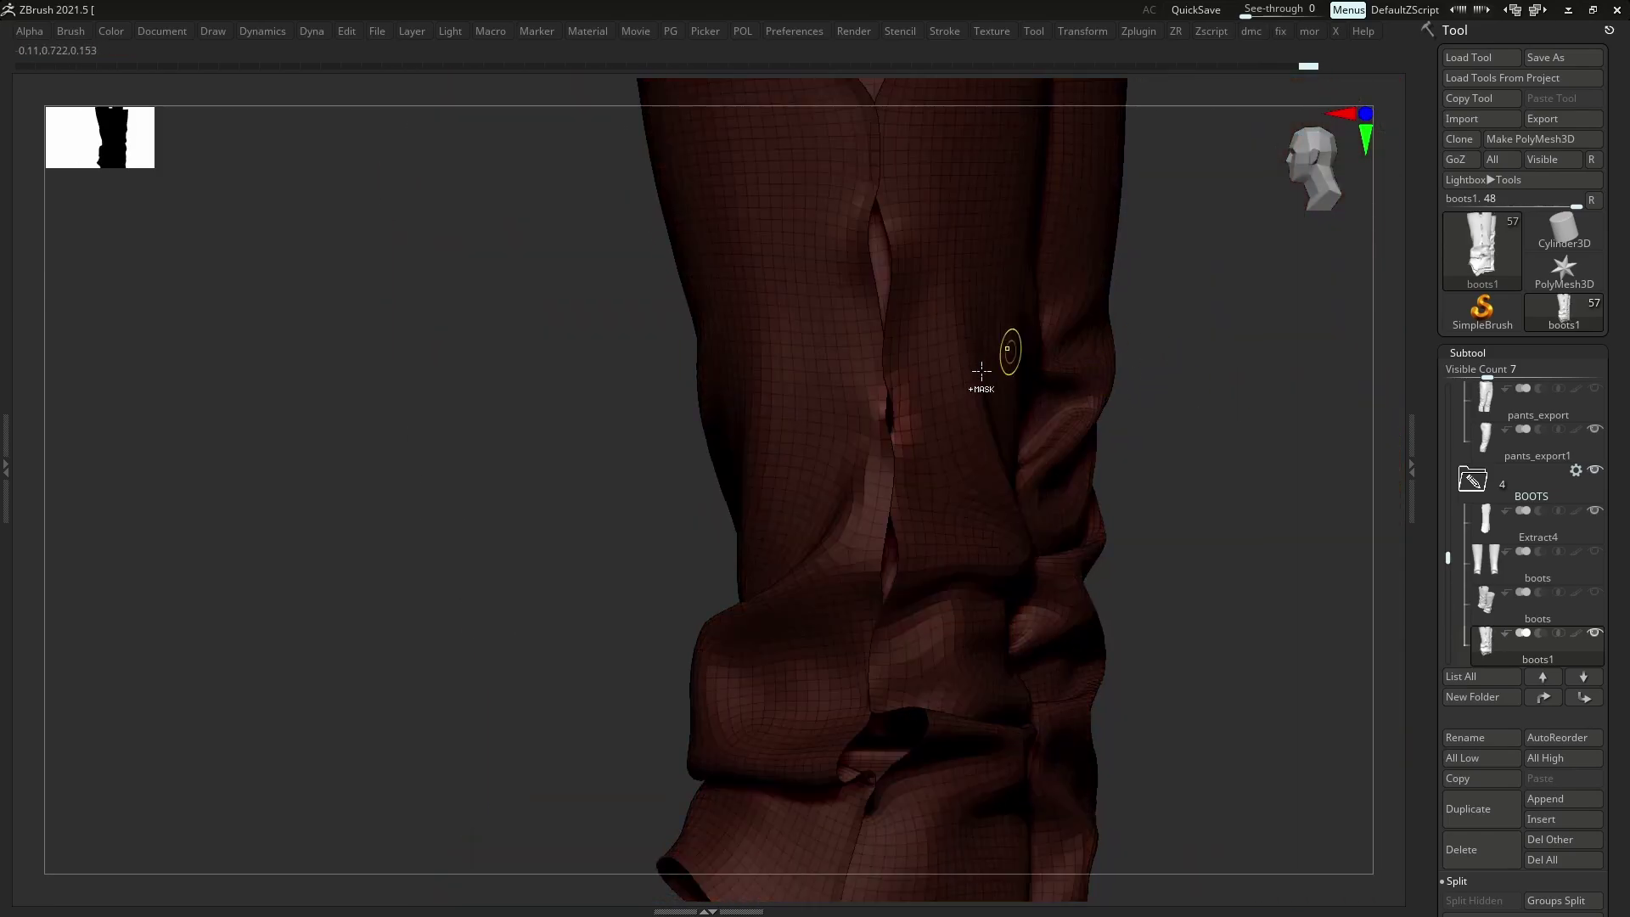
{"action": "right_click_drag", "start_coordinate": [976, 361], "coordinate": [957, 489], "text": "ctrl"}
{"action": "key", "text": "p"}
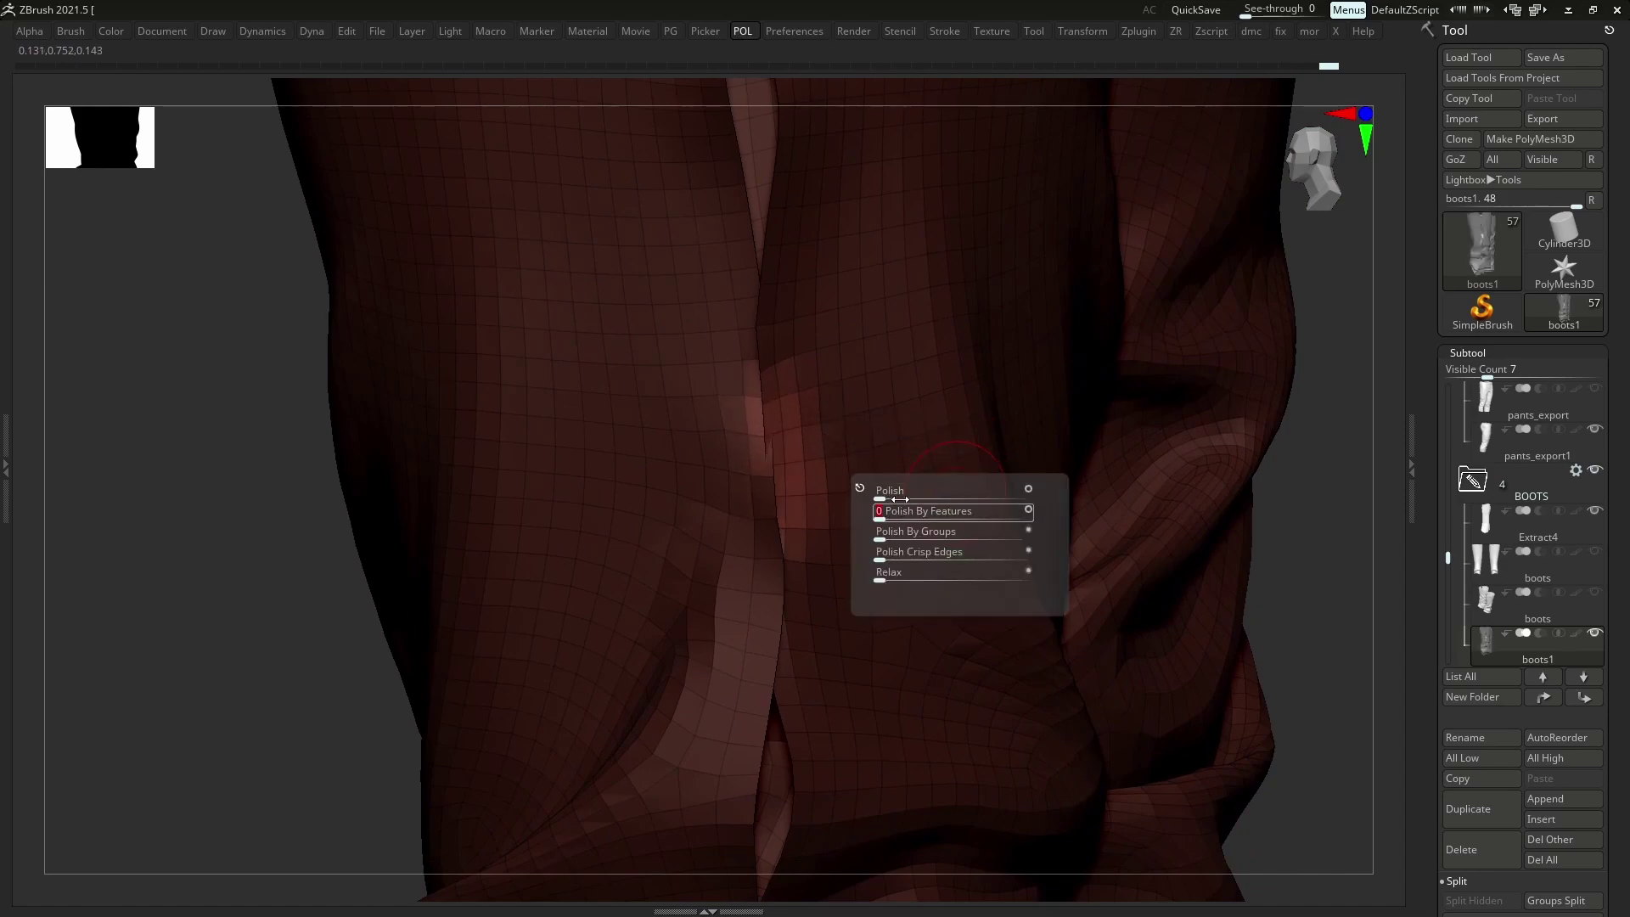
{"action": "left_click_drag", "start_coordinate": [1336, 406], "coordinate": [1323, 466], "text": "ctrl"}
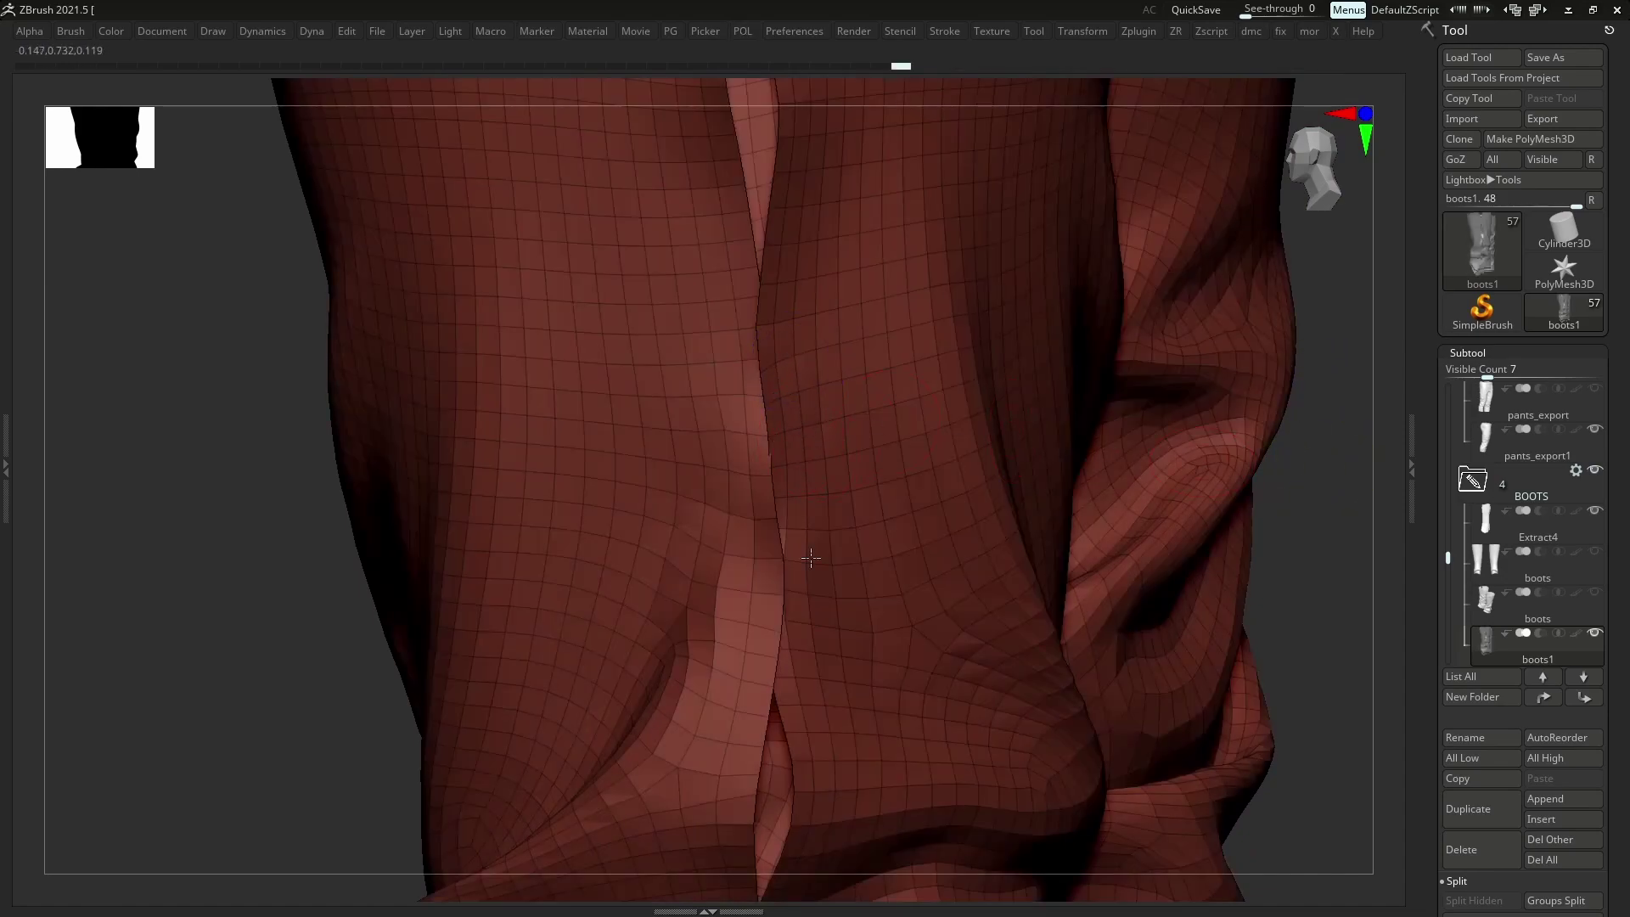
Select the inner lining and push it behind the boot fabric where it pokes through beside the side opening
{"action": "right_click_drag", "start_coordinate": [807, 448], "coordinate": [813, 420], "text": "ctrl"}
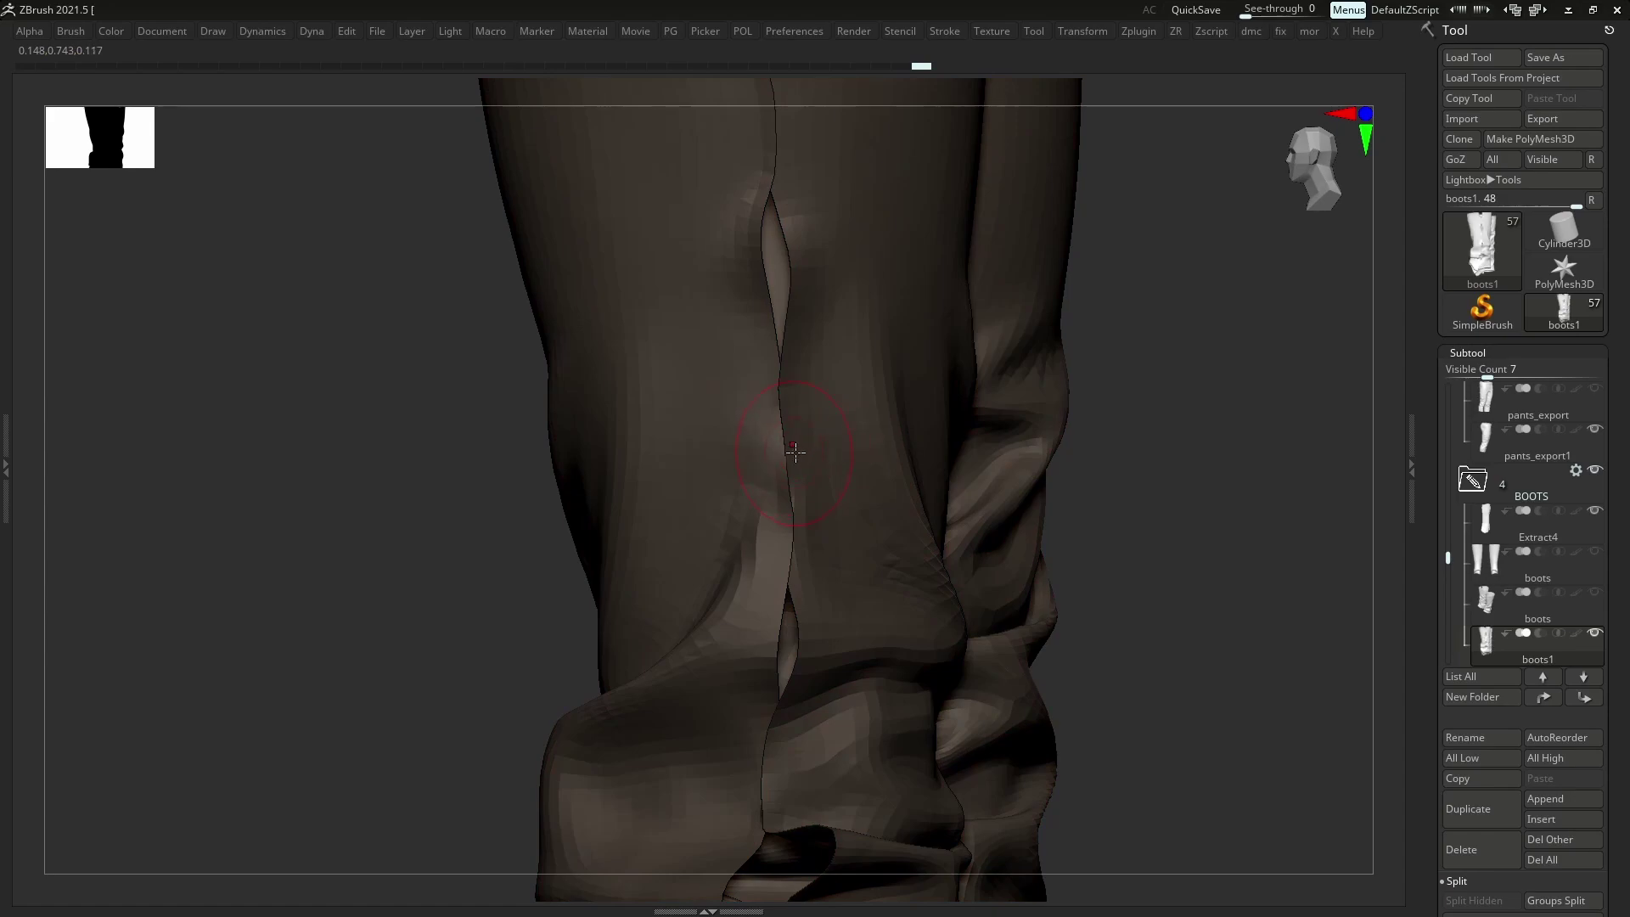
{"action": "right_click_drag", "start_coordinate": [797, 402], "coordinate": [874, 571], "text": "alt"}
{"action": "key", "text": "alt+s"}
{"action": "right_click_drag", "start_coordinate": [322, 711], "coordinate": [438, 710]}
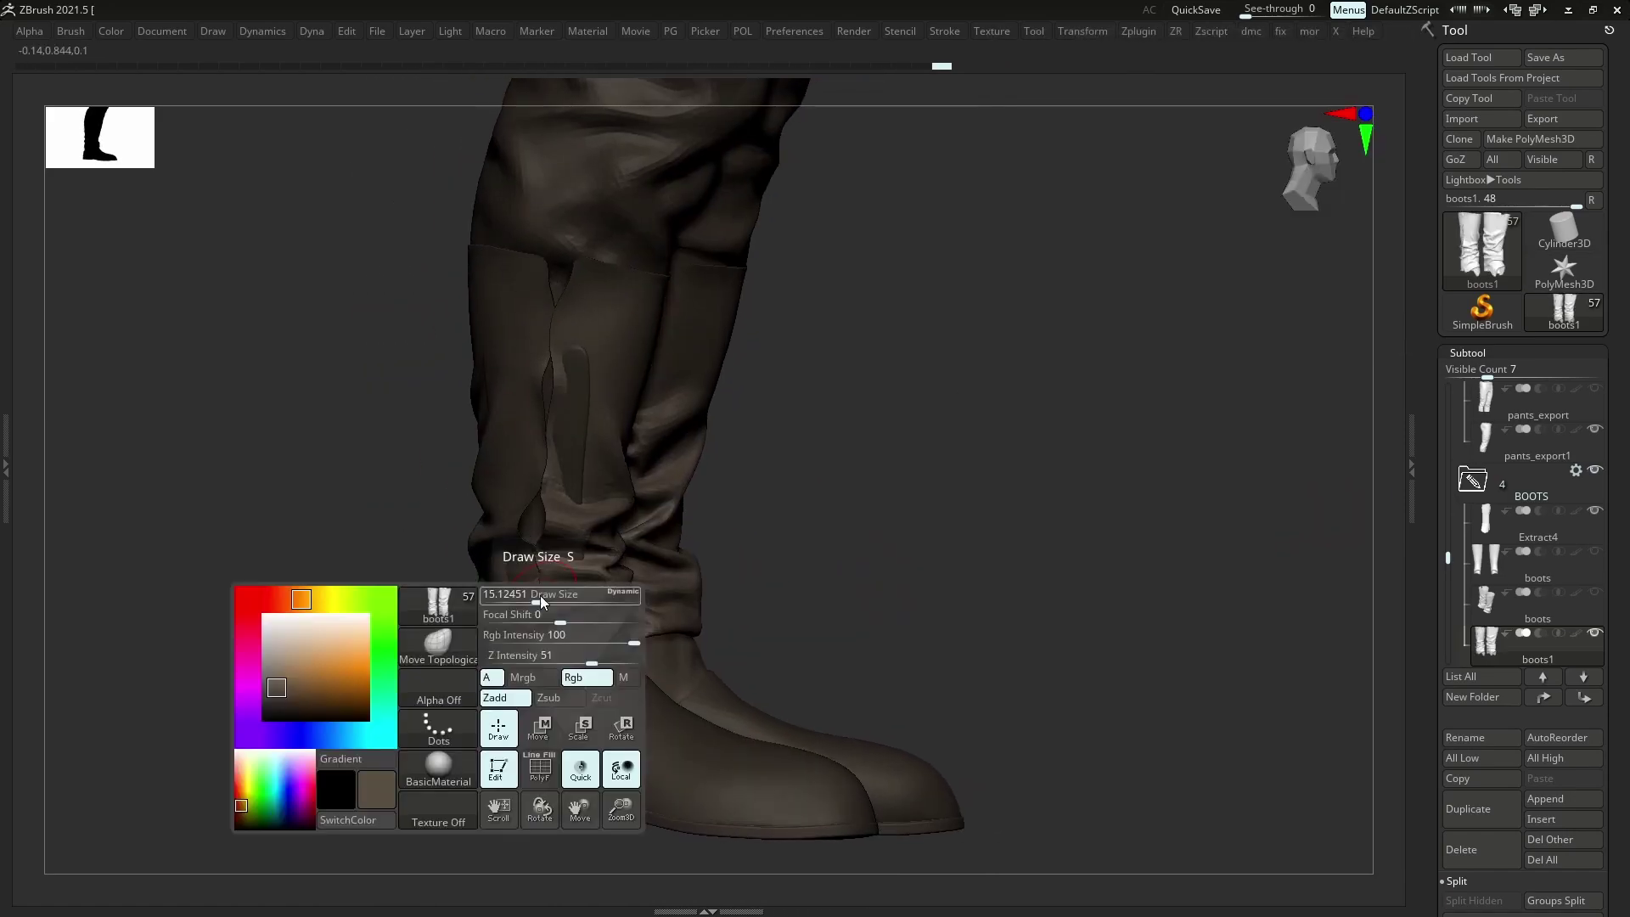
{"action": "left_click", "coordinate": [569, 395], "text": "alt"}
{"action": "key", "text": "s"}
{"action": "left_click", "coordinate": [583, 498], "text": "alt"}
{"action": "mouse_move", "coordinate": [529, 351]}
{"action": "right_mouse_down", "text": "alt"}
{"action": "mouse_move", "coordinate": [585, 503]}
{"action": "mouse_move", "coordinate": [568, 513]}
{"action": "mouse_move", "coordinate": [570, 385]}
{"action": "mouse_move", "coordinate": [858, 535]}
{"action": "mouse_move", "coordinate": [862, 462]}
{"action": "mouse_move", "coordinate": [799, 455]}
{"action": "mouse_move", "coordinate": [778, 433]}
{"action": "mouse_move", "coordinate": [879, 417]}
{"action": "right_mouse_up", "text": "alt"}
{"action": "key", "text": "s"}
{"action": "left_click", "coordinate": [834, 419], "text": "alt"}
Adjust the outer corner of the boot's upper rim with a small Move Topological brush so it follows the trousers
{"action": "key", "text": "shift+f"}
{"action": "key", "text": "s"}
{"action": "mouse_move", "coordinate": [701, 485]}
{"action": "right_mouse_down", "text": "ctrl"}
{"action": "mouse_move", "coordinate": [621, 495]}
{"action": "mouse_move", "coordinate": [595, 475]}
{"action": "right_mouse_up", "text": "ctrl"}
{"action": "right_click_drag", "start_coordinate": [594, 476], "coordinate": [624, 556]}
{"action": "left_click_drag", "start_coordinate": [624, 556], "coordinate": [605, 546]}
{"action": "right_click_drag", "start_coordinate": [627, 544], "coordinate": [615, 567]}
{"action": "key", "text": "s"}
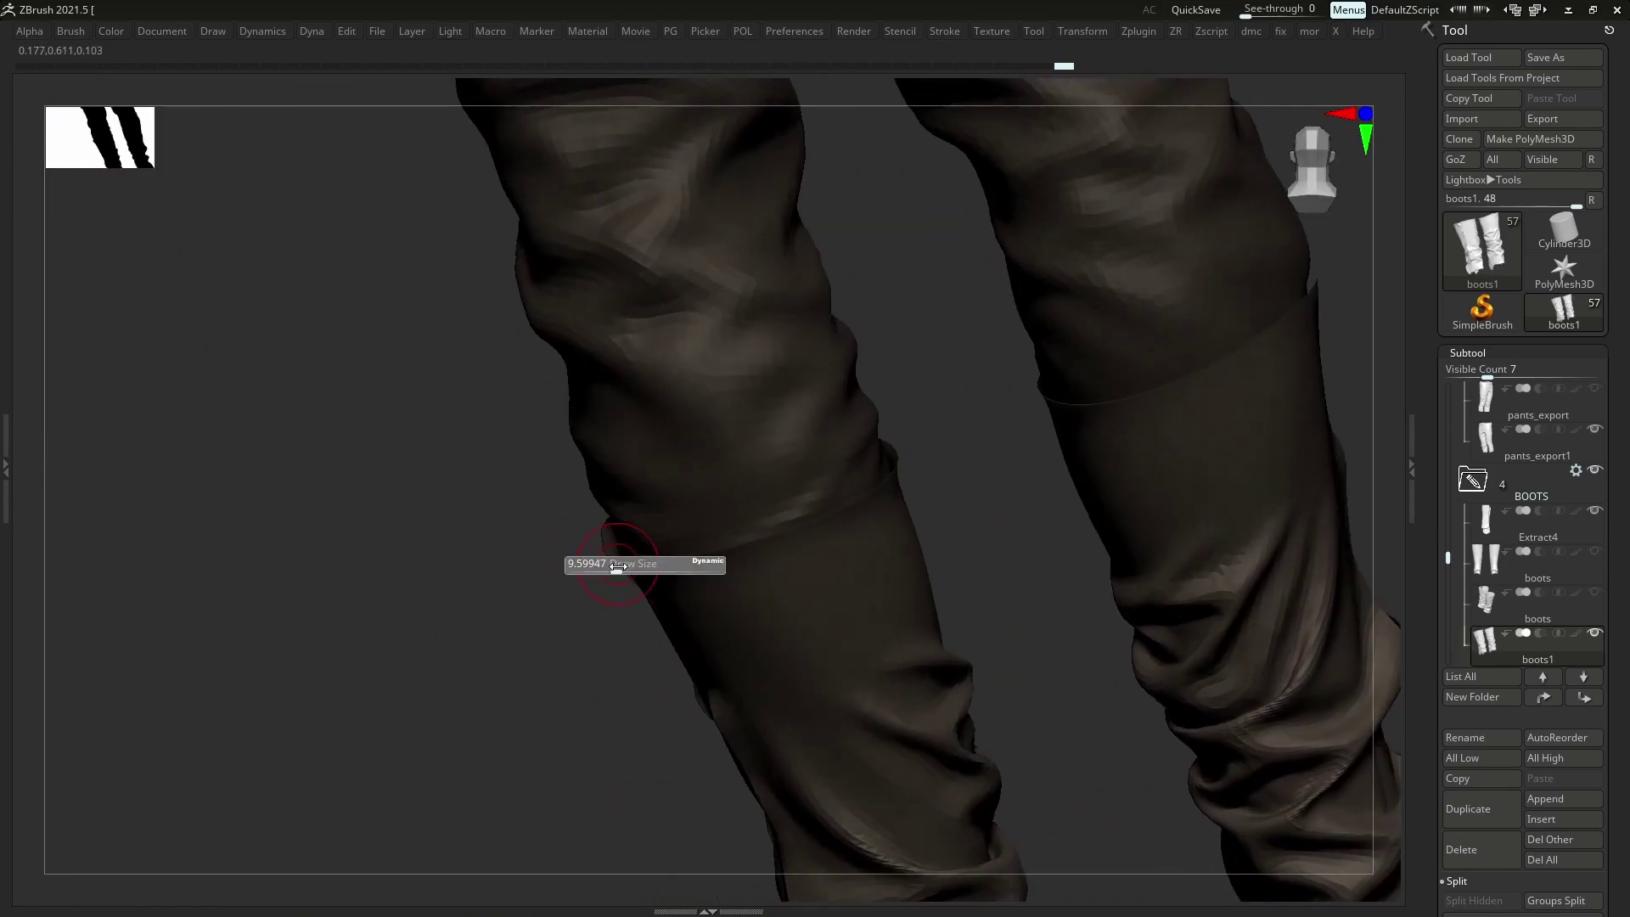
{"action": "left_click_drag", "start_coordinate": [615, 570], "coordinate": [621, 571]}
{"action": "left_click_drag", "start_coordinate": [624, 561], "coordinate": [608, 567]}
{"action": "mouse_move", "coordinate": [608, 567]}
{"action": "right_mouse_down"}
{"action": "mouse_move", "coordinate": [670, 577]}
{"action": "mouse_move", "coordinate": [683, 544]}
{"action": "right_mouse_up"}
{"action": "mouse_move", "coordinate": [683, 543]}
{"action": "right_mouse_down", "text": "ctrl"}
{"action": "mouse_move", "coordinate": [695, 597]}
{"action": "mouse_move", "coordinate": [722, 577]}
{"action": "right_mouse_up", "text": "ctrl"}
{"action": "right_click_drag", "start_coordinate": [722, 578], "coordinate": [733, 525]}
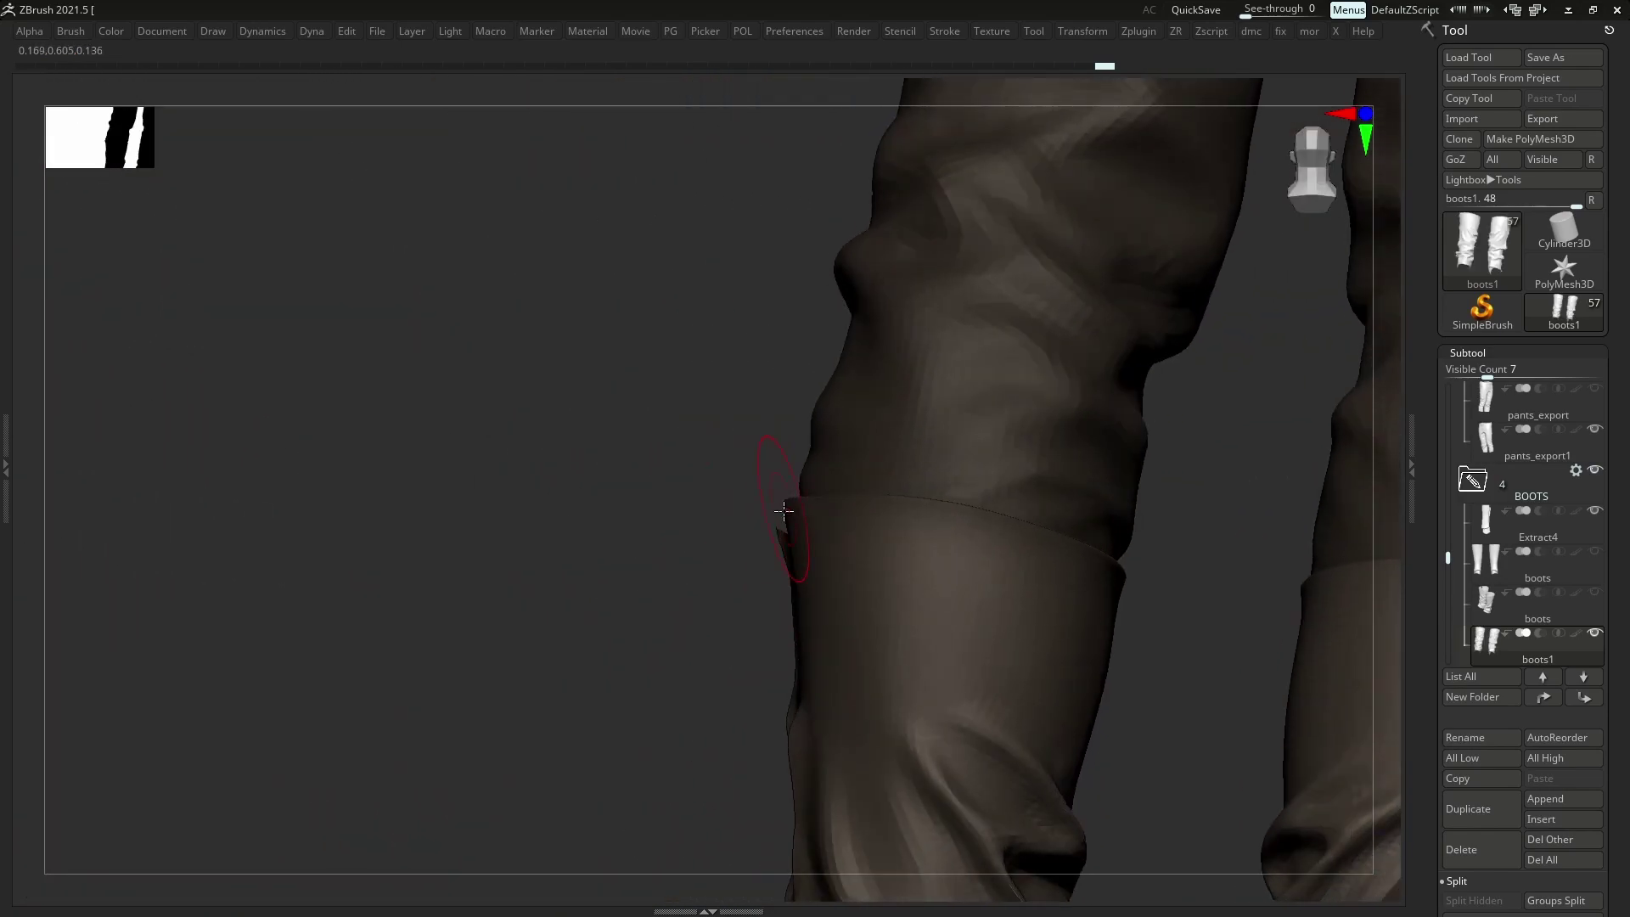
Smooth the rough folds on the shins of the fabric boots with the directional smooth brush
{"action": "key", "text": "f"}
{"action": "key", "text": "Tab"}
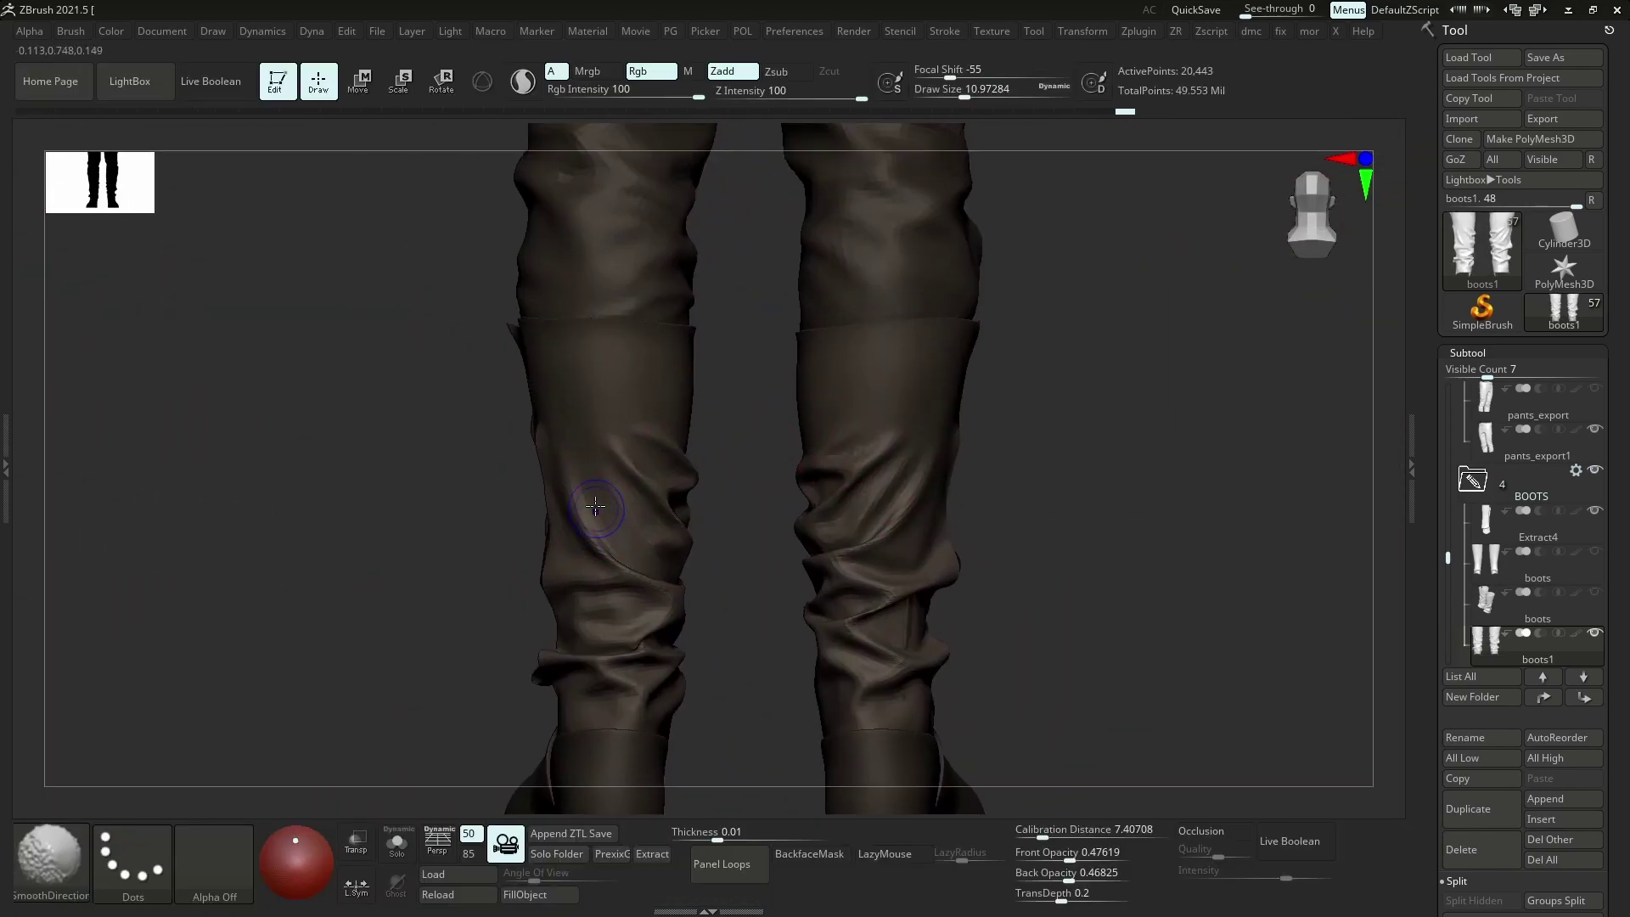
{"action": "left_click_drag", "start_coordinate": [586, 516], "coordinate": [633, 571], "text": "shift"}
{"action": "right_click_drag", "start_coordinate": [857, 509], "coordinate": [619, 572]}
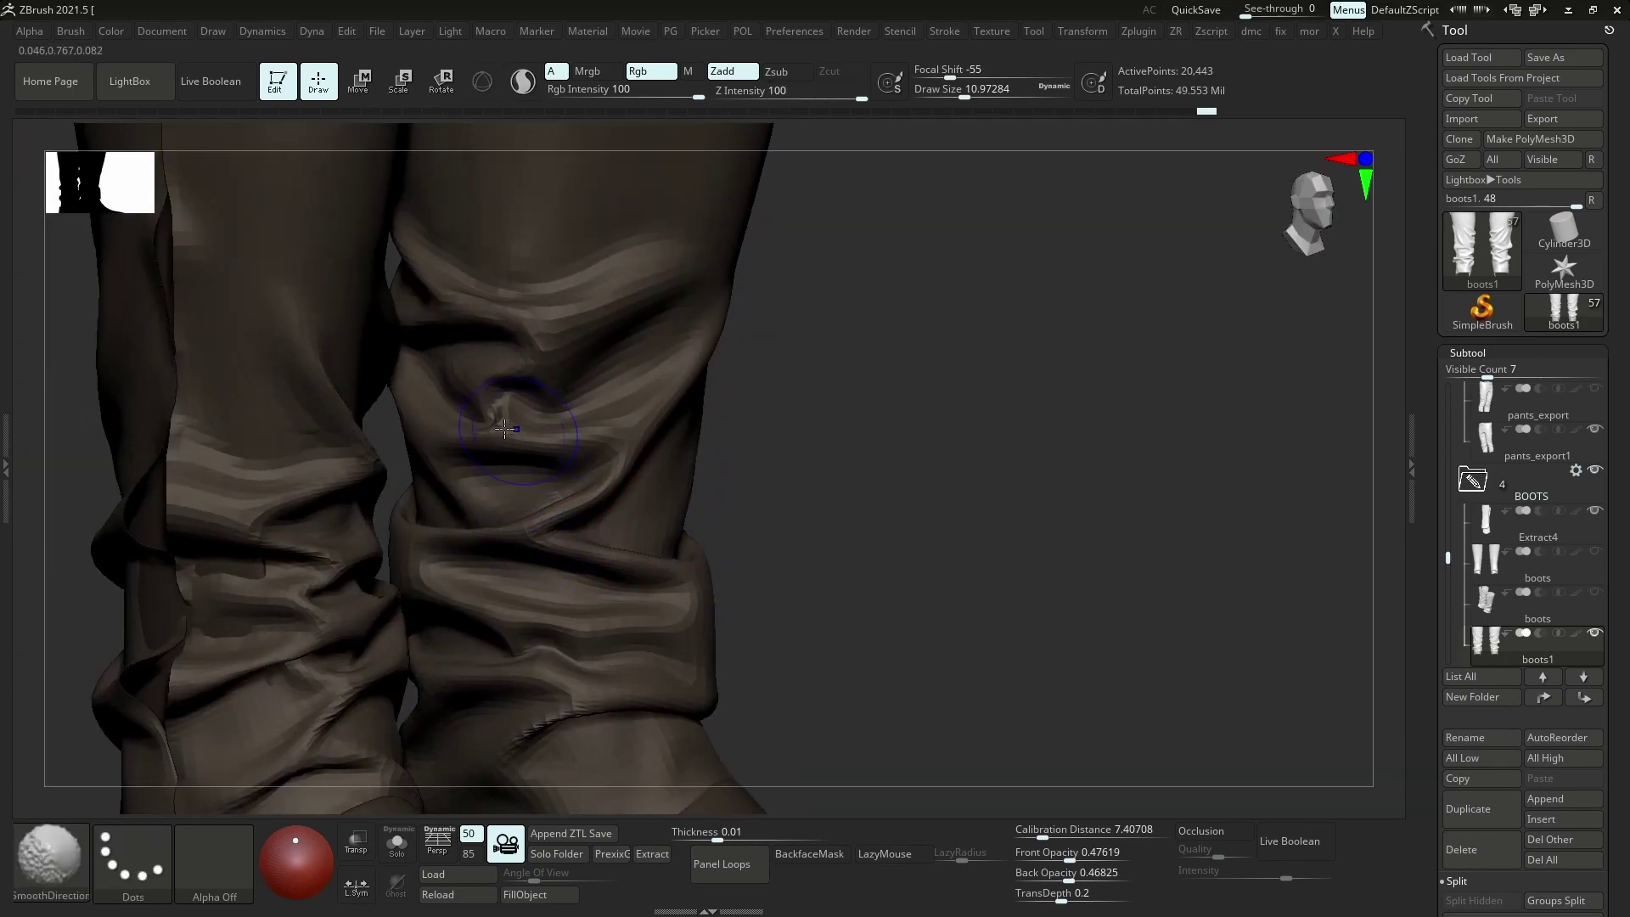
{"action": "left_click_drag", "start_coordinate": [558, 379], "coordinate": [577, 409], "text": "shift"}
{"action": "right_click_drag", "start_coordinate": [605, 420], "coordinate": [484, 523]}
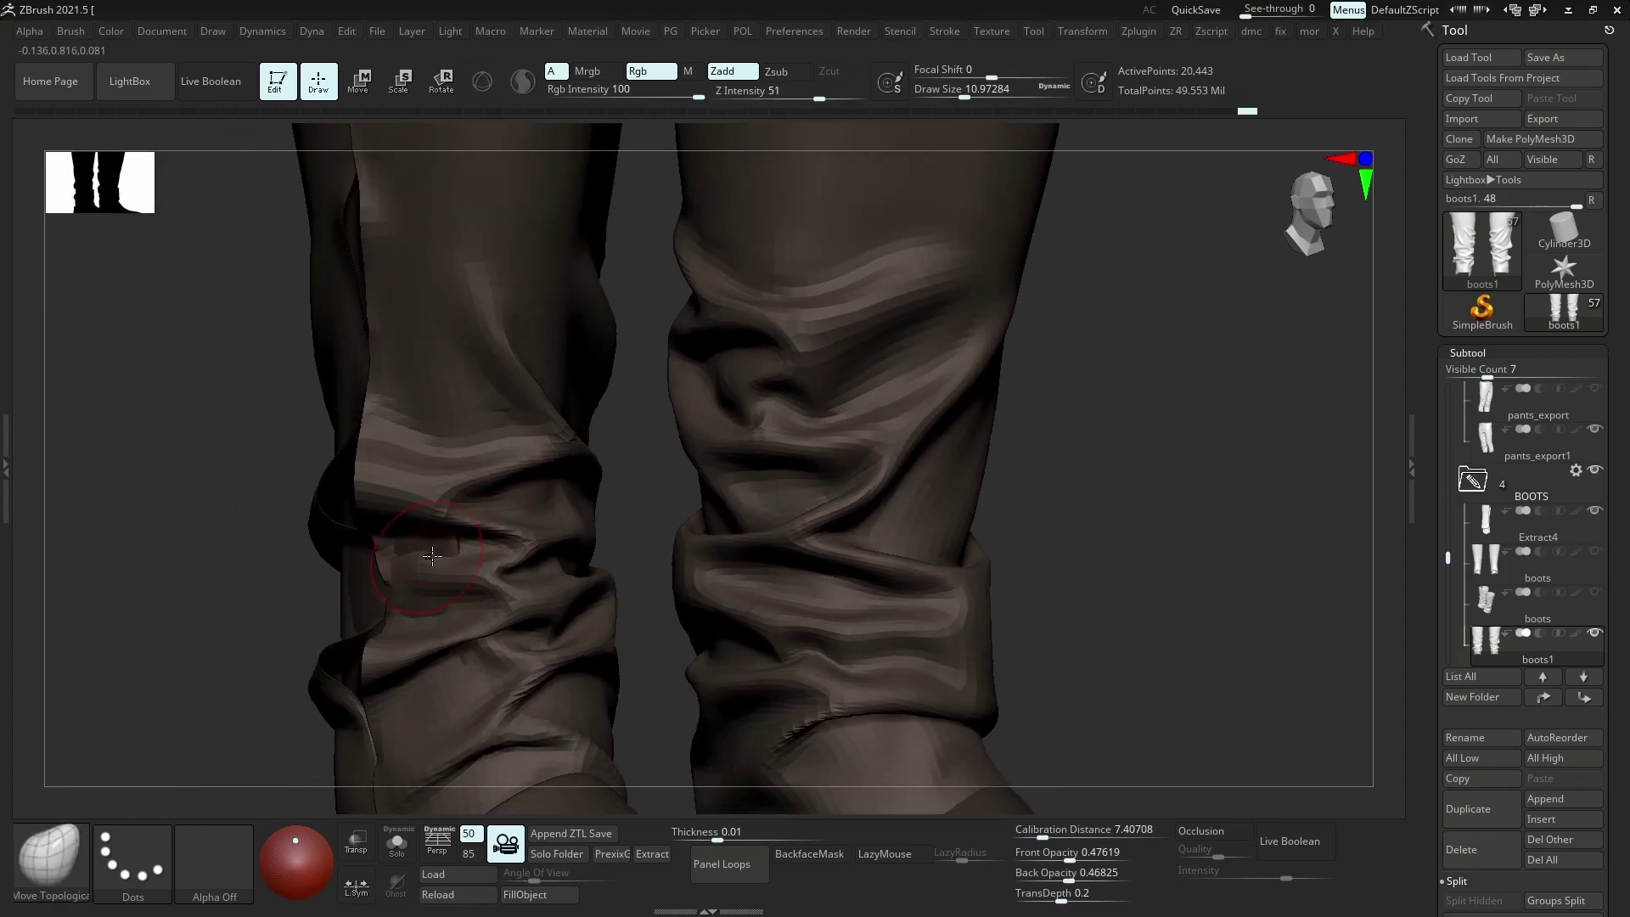
Undo the last fold edit and adjust the inner lining behind the lower side openings
{"action": "key", "text": "ctrl+z"}
{"action": "left_click", "coordinate": [449, 546], "text": "alt"}
{"action": "right_click_drag", "start_coordinate": [450, 546], "coordinate": [544, 554]}
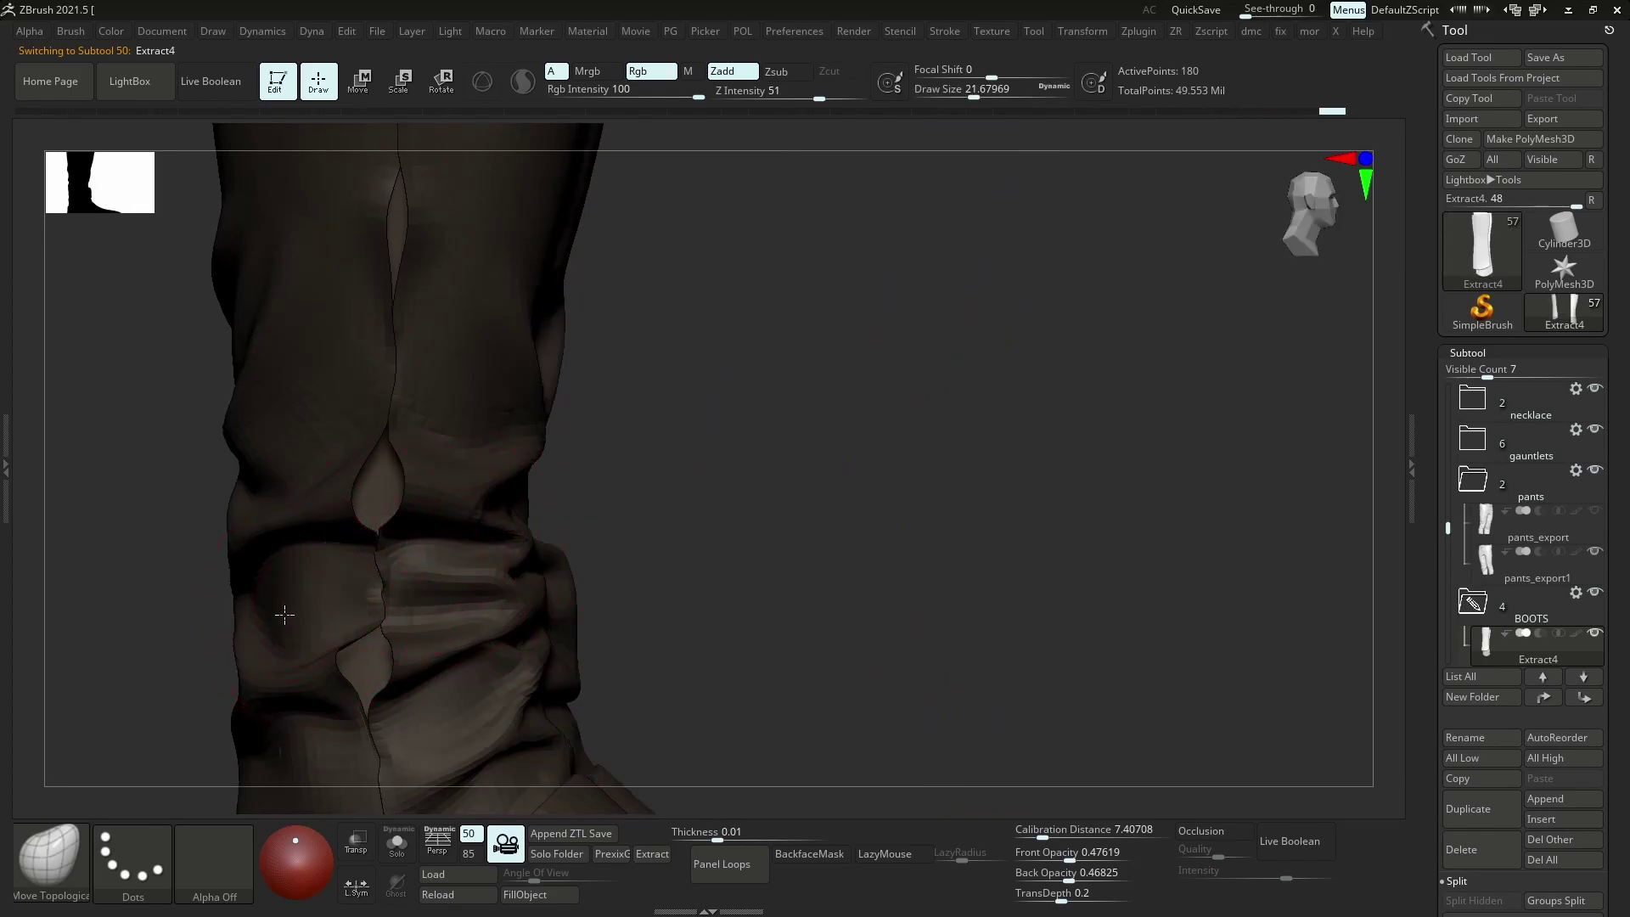
{"action": "right_click_drag", "start_coordinate": [400, 573], "coordinate": [473, 532]}
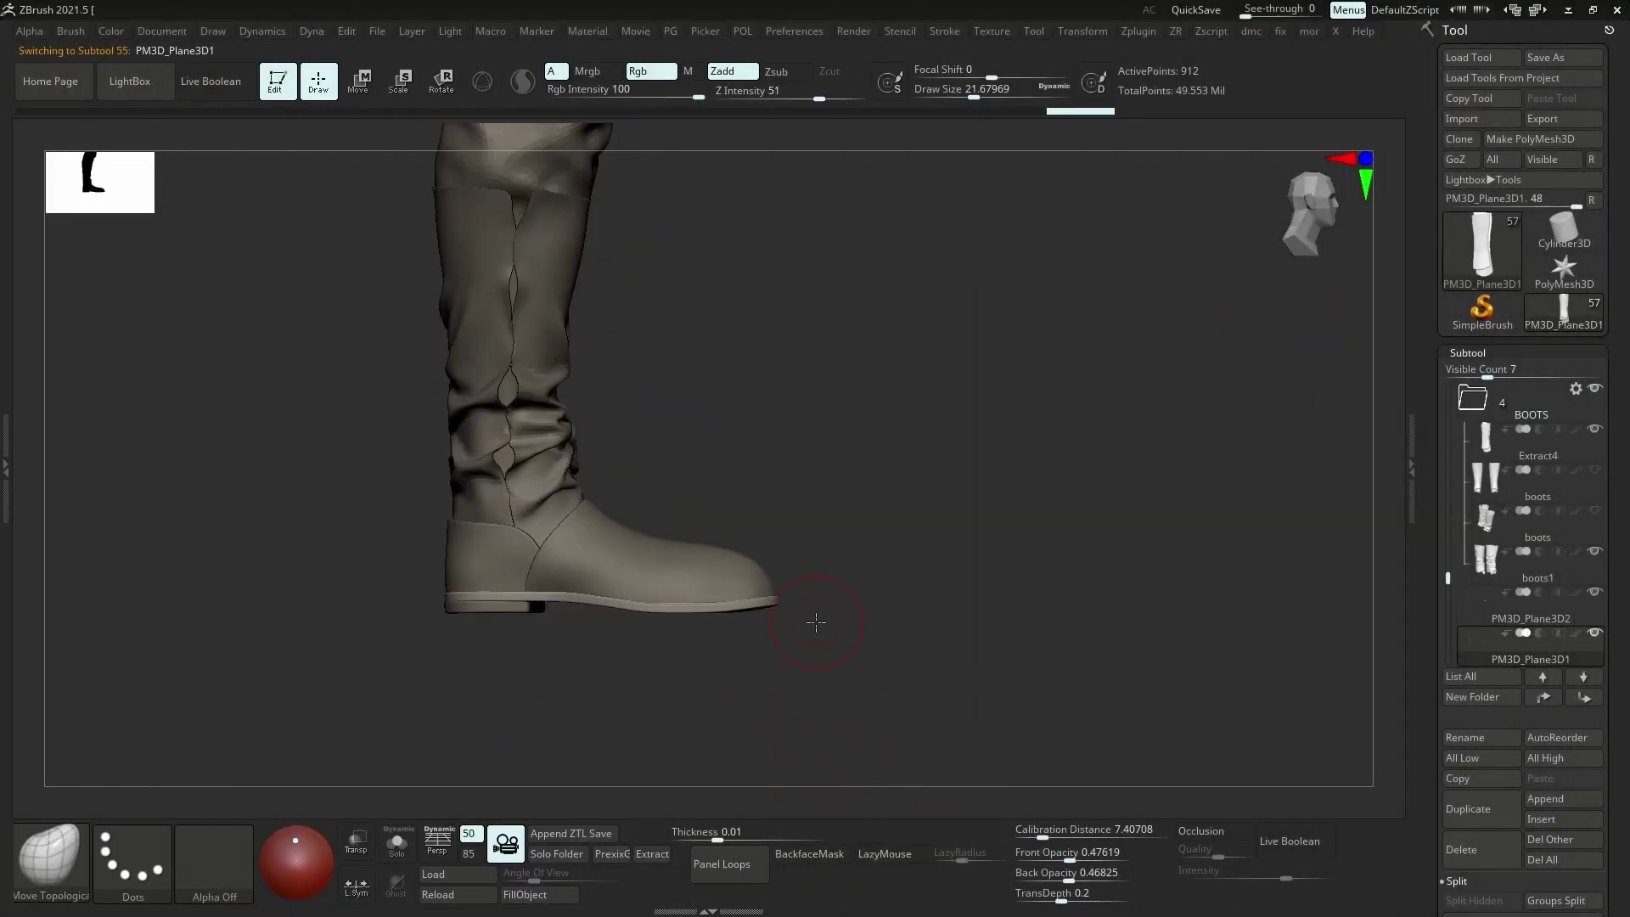
Switch to the Move brush and refine the shape of the shoe with an adjusted draw size
{"action": "key", "text": "b"}
{"action": "key", "text": "m"}
{"action": "key", "text": "v"}
{"action": "key", "text": "s"}
{"action": "left_click_drag", "start_coordinate": [737, 531], "coordinate": [748, 531]}
{"action": "key", "text": "s"}
{"action": "left_click_drag", "start_coordinate": [727, 595], "coordinate": [737, 595]}
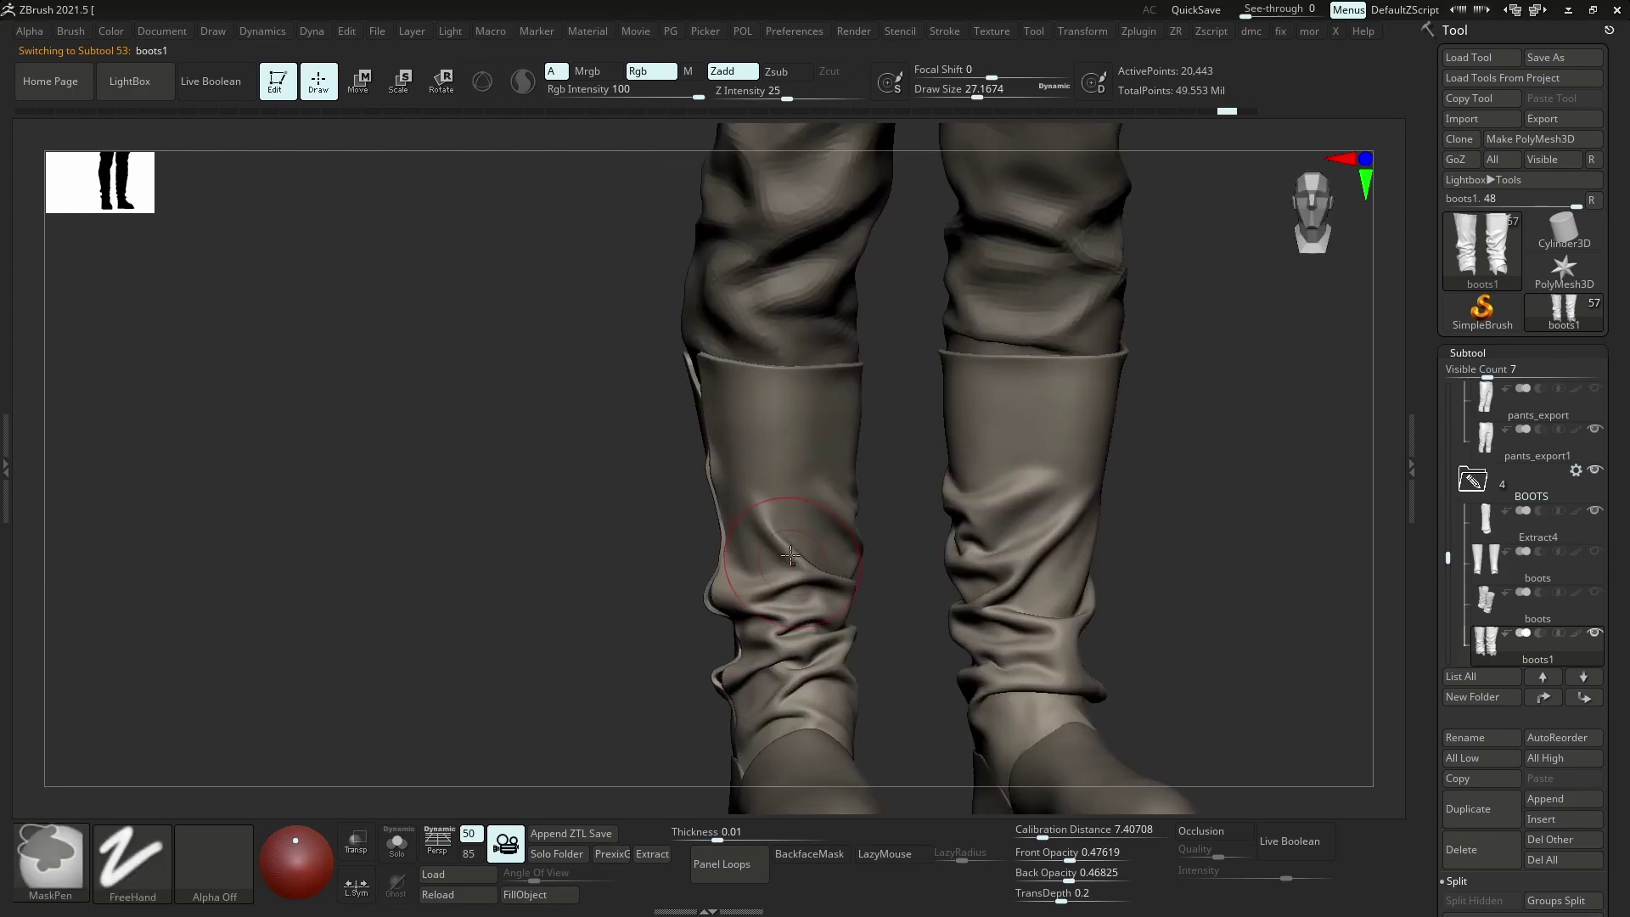
Smooth and reshape the front folds of the fabric boots, stepping back and forth through the last strokes to compare them
{"action": "key", "text": "bracketleft"}
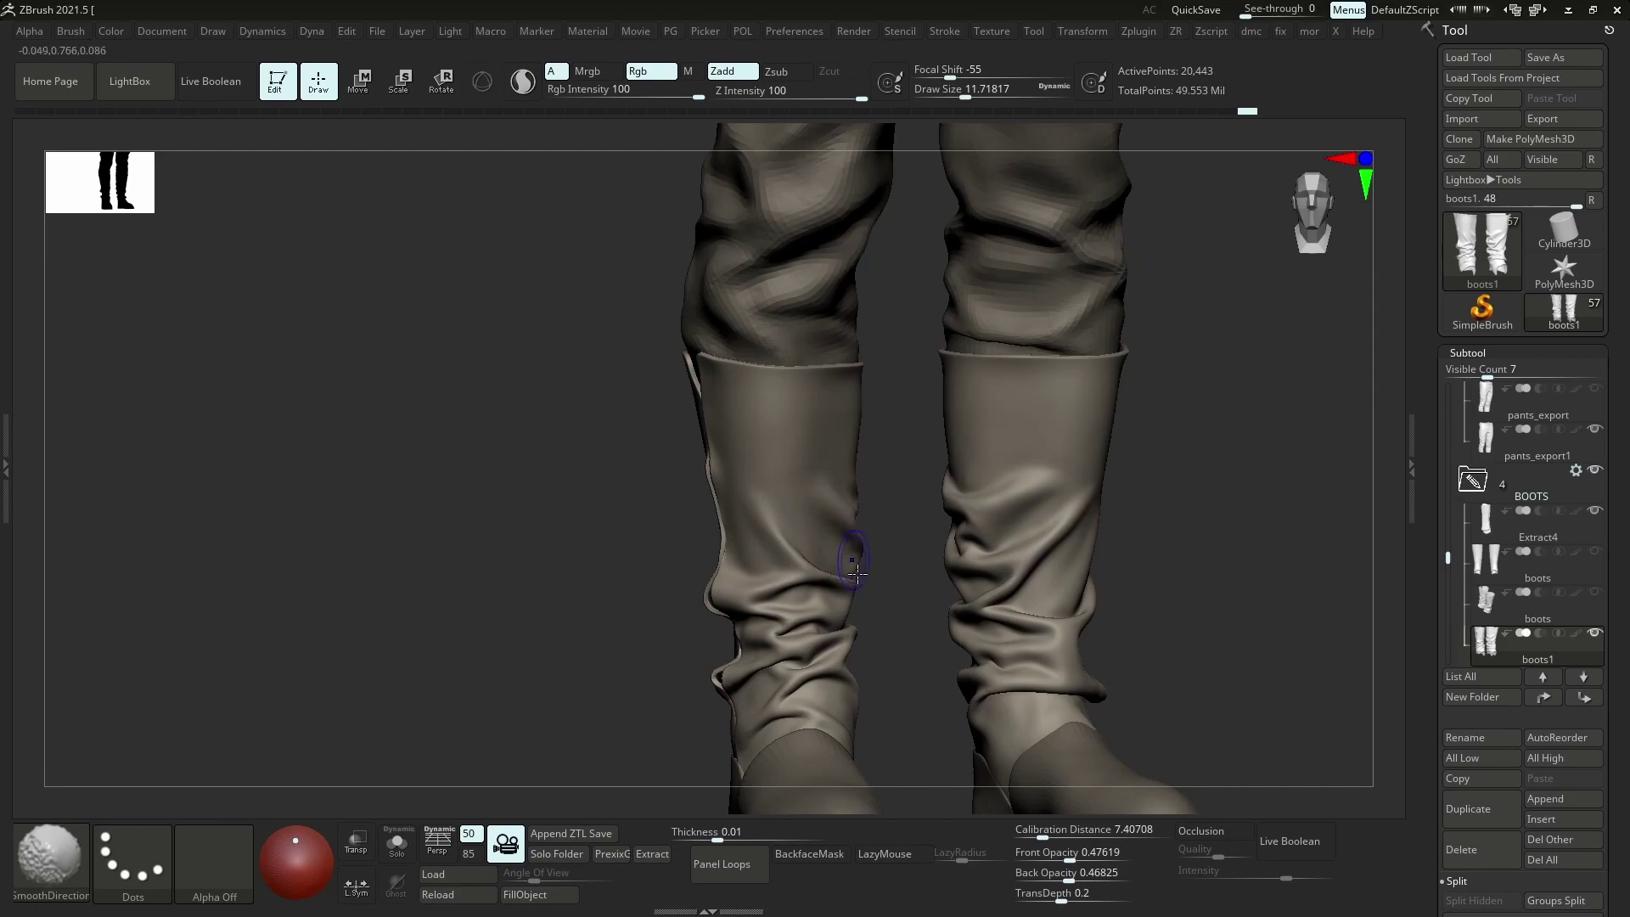
{"action": "left_click_drag", "start_coordinate": [926, 539], "coordinate": [832, 540]}
{"action": "key", "text": "s"}
{"action": "left_click_drag", "start_coordinate": [1024, 485], "coordinate": [1002, 502]}
{"action": "key", "text": "ctrl+z"}
{"action": "key", "text": "ctrl+z"}
{"action": "mouse_move", "coordinate": [920, 356]}
{"action": "right_mouse_down", "text": "ctrl"}
{"action": "mouse_move", "coordinate": [932, 484]}
{"action": "mouse_move", "coordinate": [1044, 604]}
{"action": "right_mouse_up", "text": "ctrl"}
{"action": "key", "text": "ctrl+shift+z"}
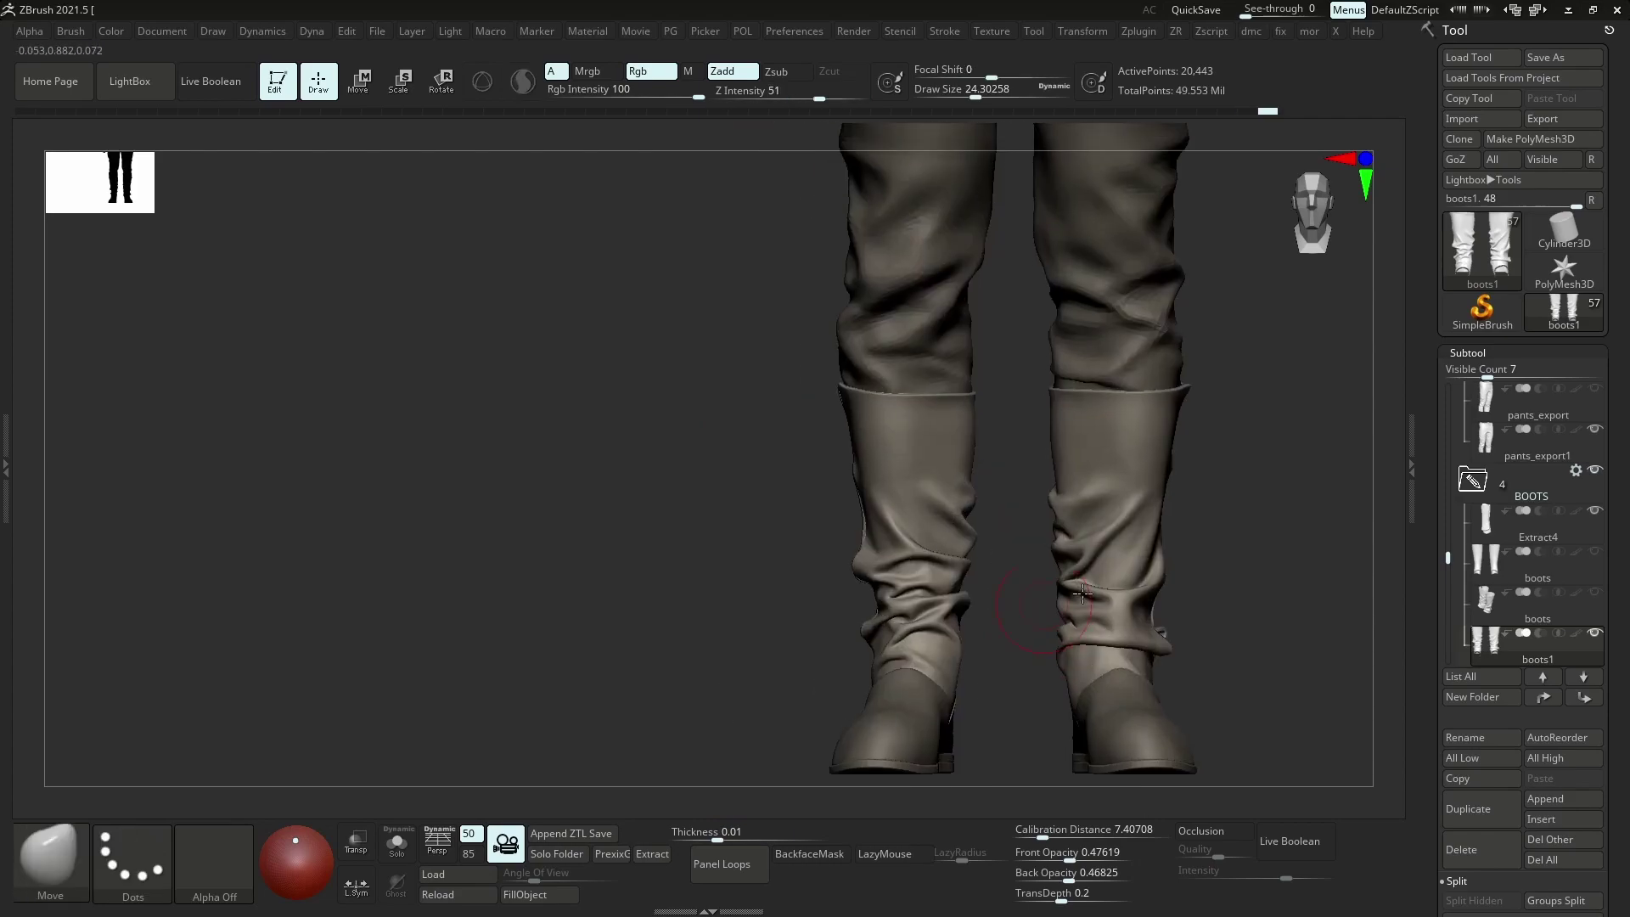
Add a new sculpting layer to the fabric boots and apply a Polish deformation on it
{"action": "scroll", "coordinate": [1466, 794], "scroll_direction": "down", "scroll_amount": 4}
{"action": "left_click", "coordinate": [1467, 855]}
{"action": "left_click", "coordinate": [1461, 358]}
{"action": "key", "text": "p"}
{"action": "key", "text": "ctrl+z"}
{"action": "key", "text": "p"}
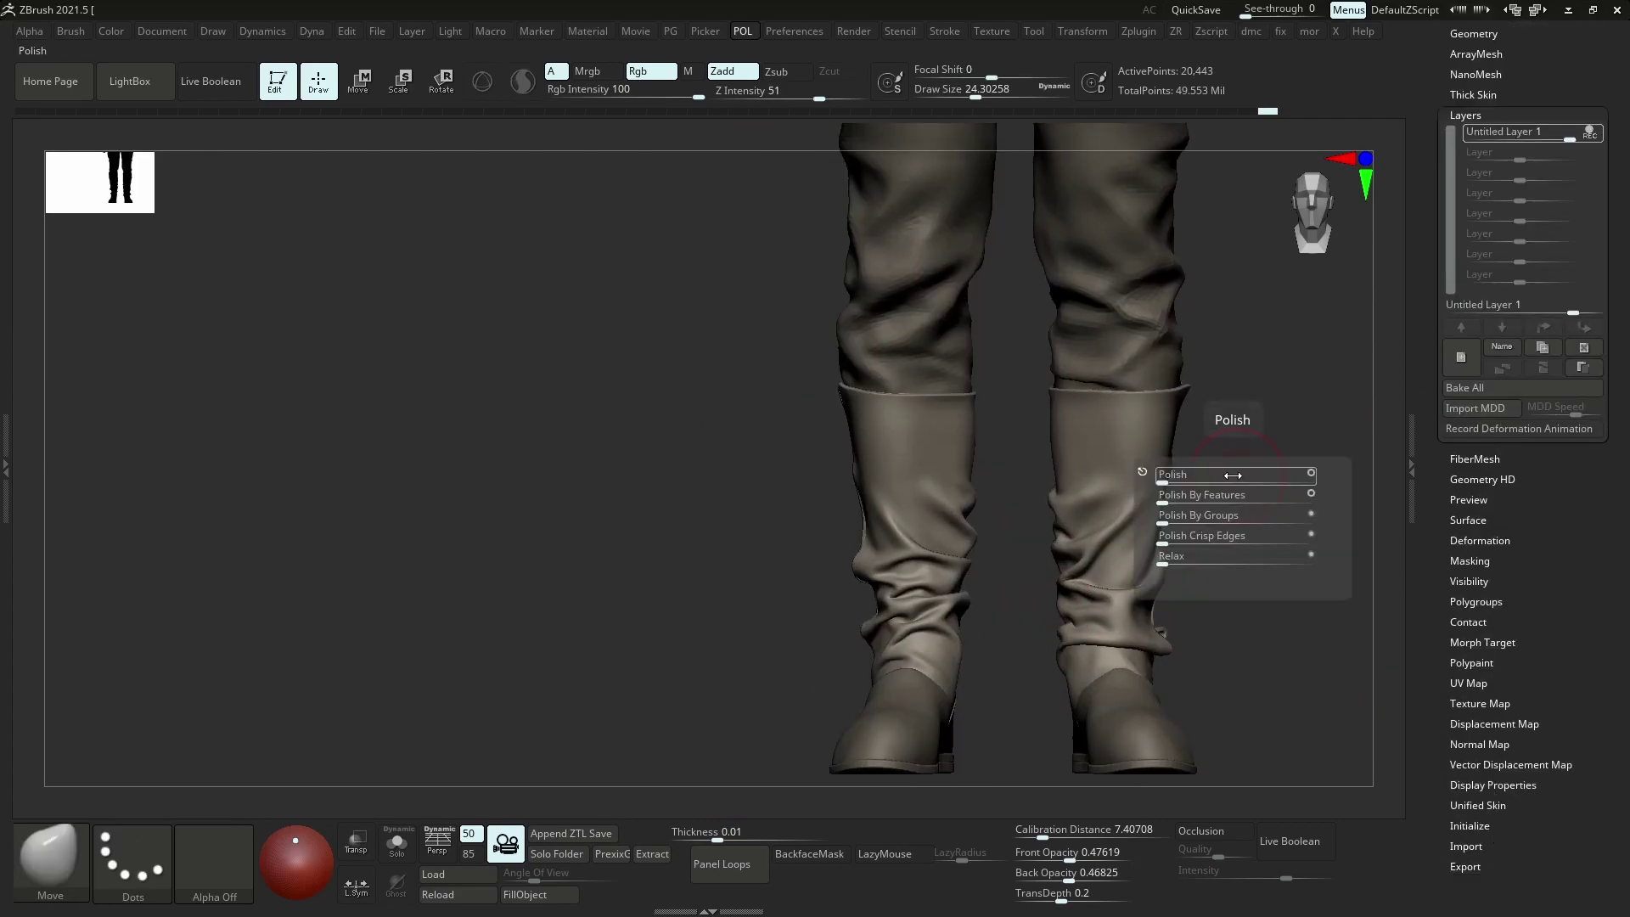
{"action": "left_click_drag", "start_coordinate": [1226, 476], "coordinate": [1236, 477]}
{"action": "right_click_drag", "start_coordinate": [1236, 477], "coordinate": [1267, 475]}
{"action": "key", "text": "ctrl+p"}
{"action": "left_click", "coordinate": [1190, 487]}
{"action": "right_click_drag", "start_coordinate": [1147, 520], "coordinate": [1223, 594], "text": "ctrl"}
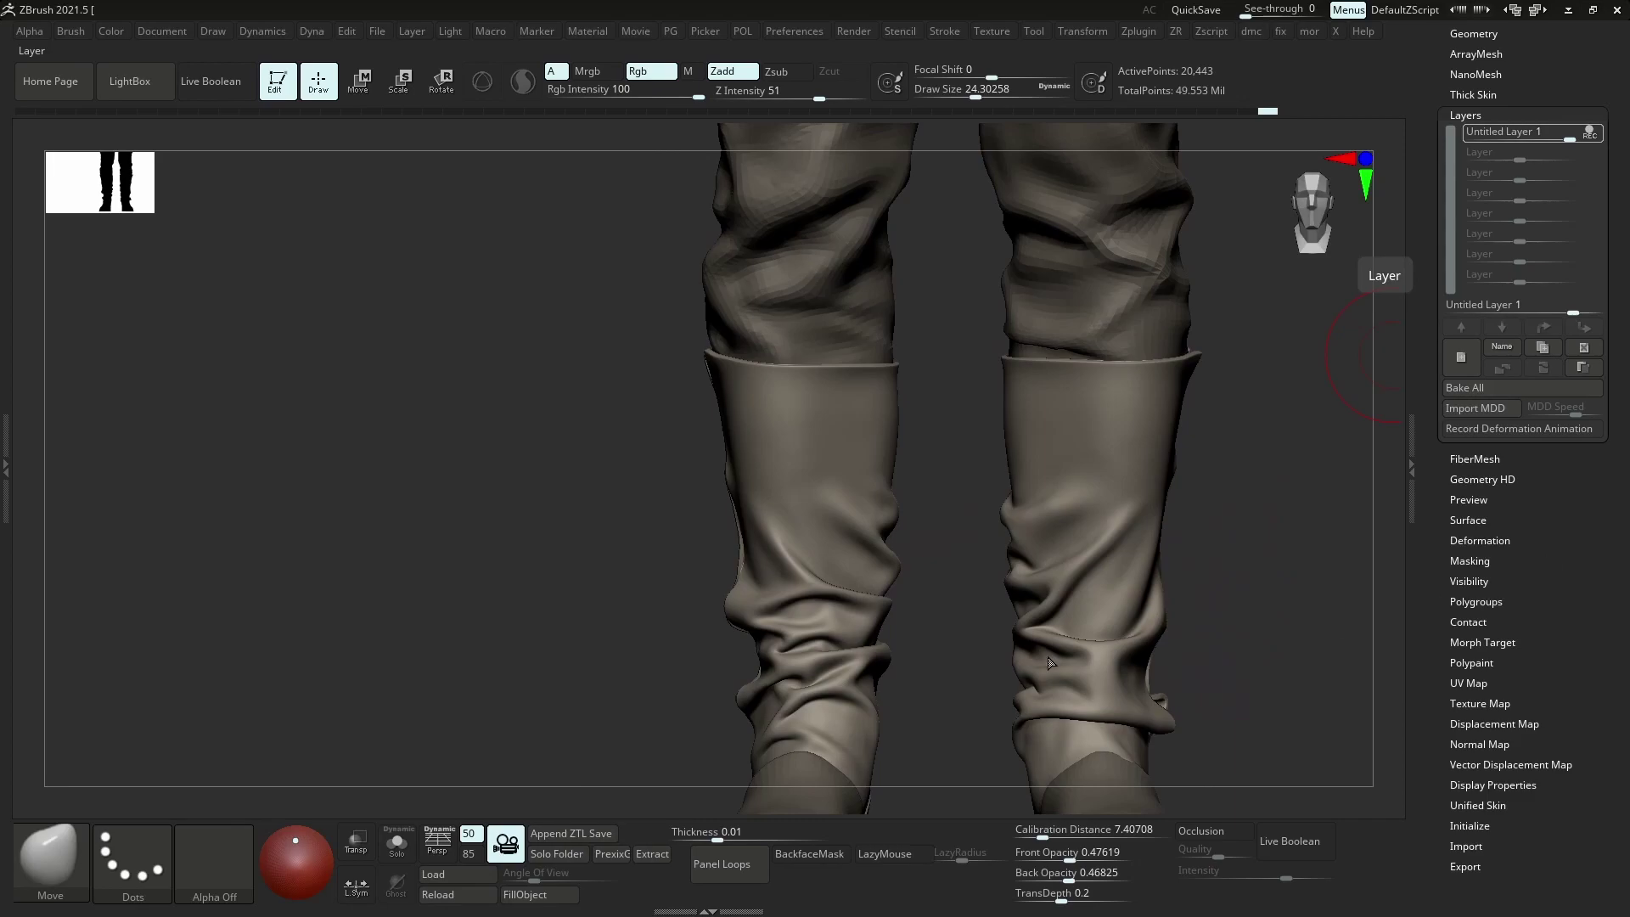
Apply further polish passes to the folds of both fabric boots on the recording layer
{"action": "right_click_drag", "start_coordinate": [1075, 667], "coordinate": [1161, 633]}
{"action": "key", "text": "ctrl+p"}
{"action": "left_click", "coordinate": [1162, 633]}
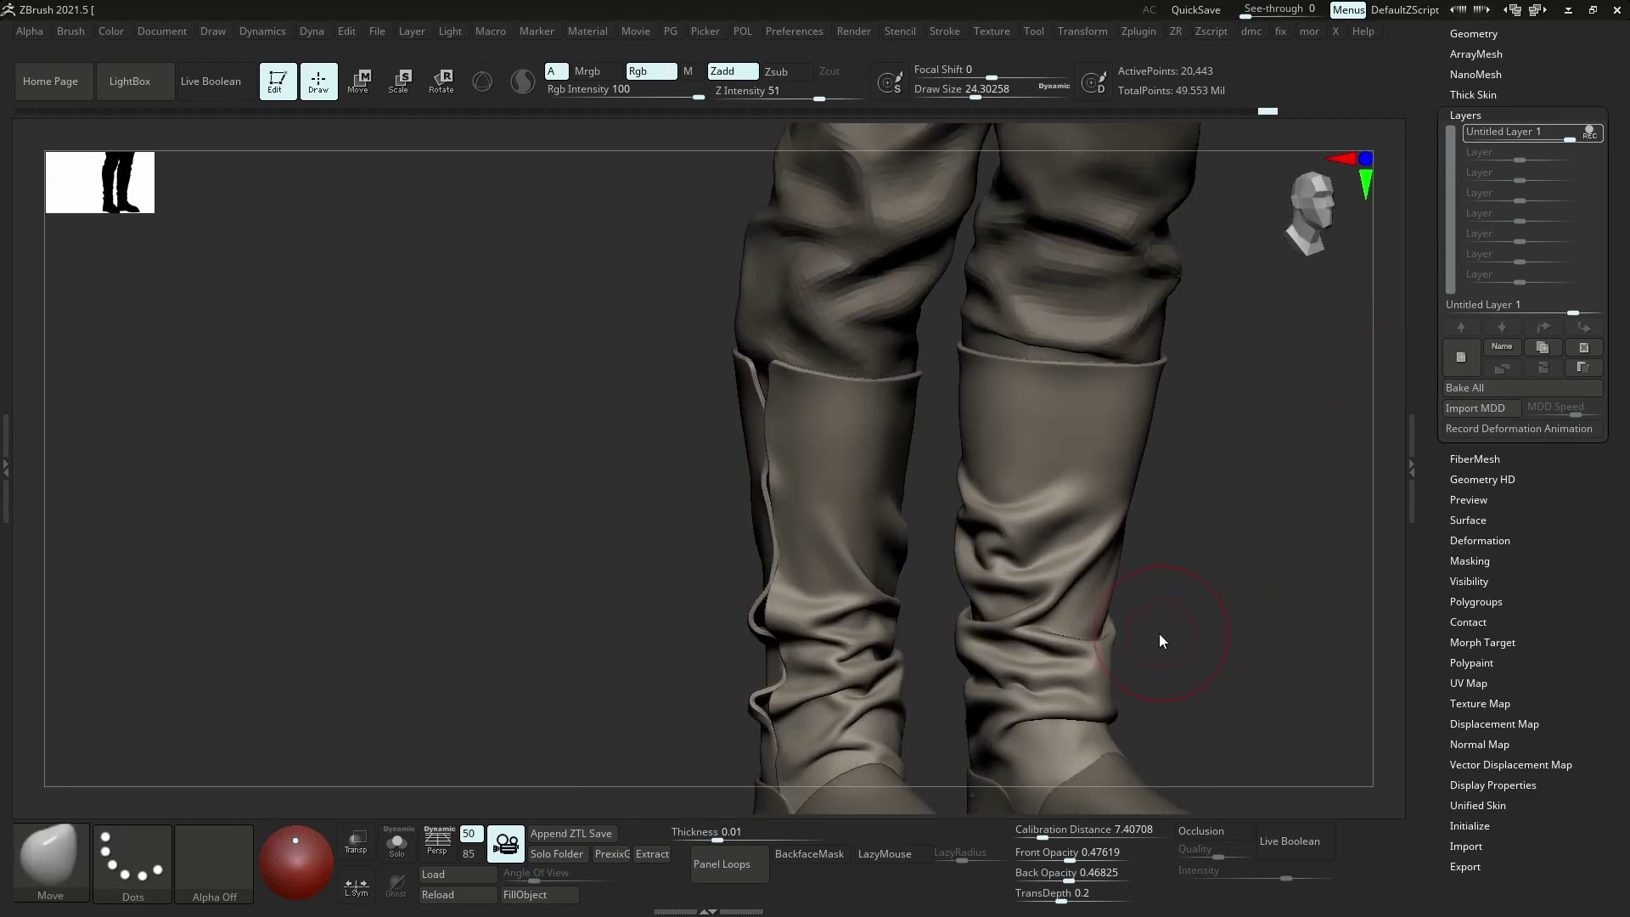
{"action": "left_click_drag", "start_coordinate": [1147, 635], "coordinate": [1027, 620]}
{"action": "key", "text": "ctrl+p"}
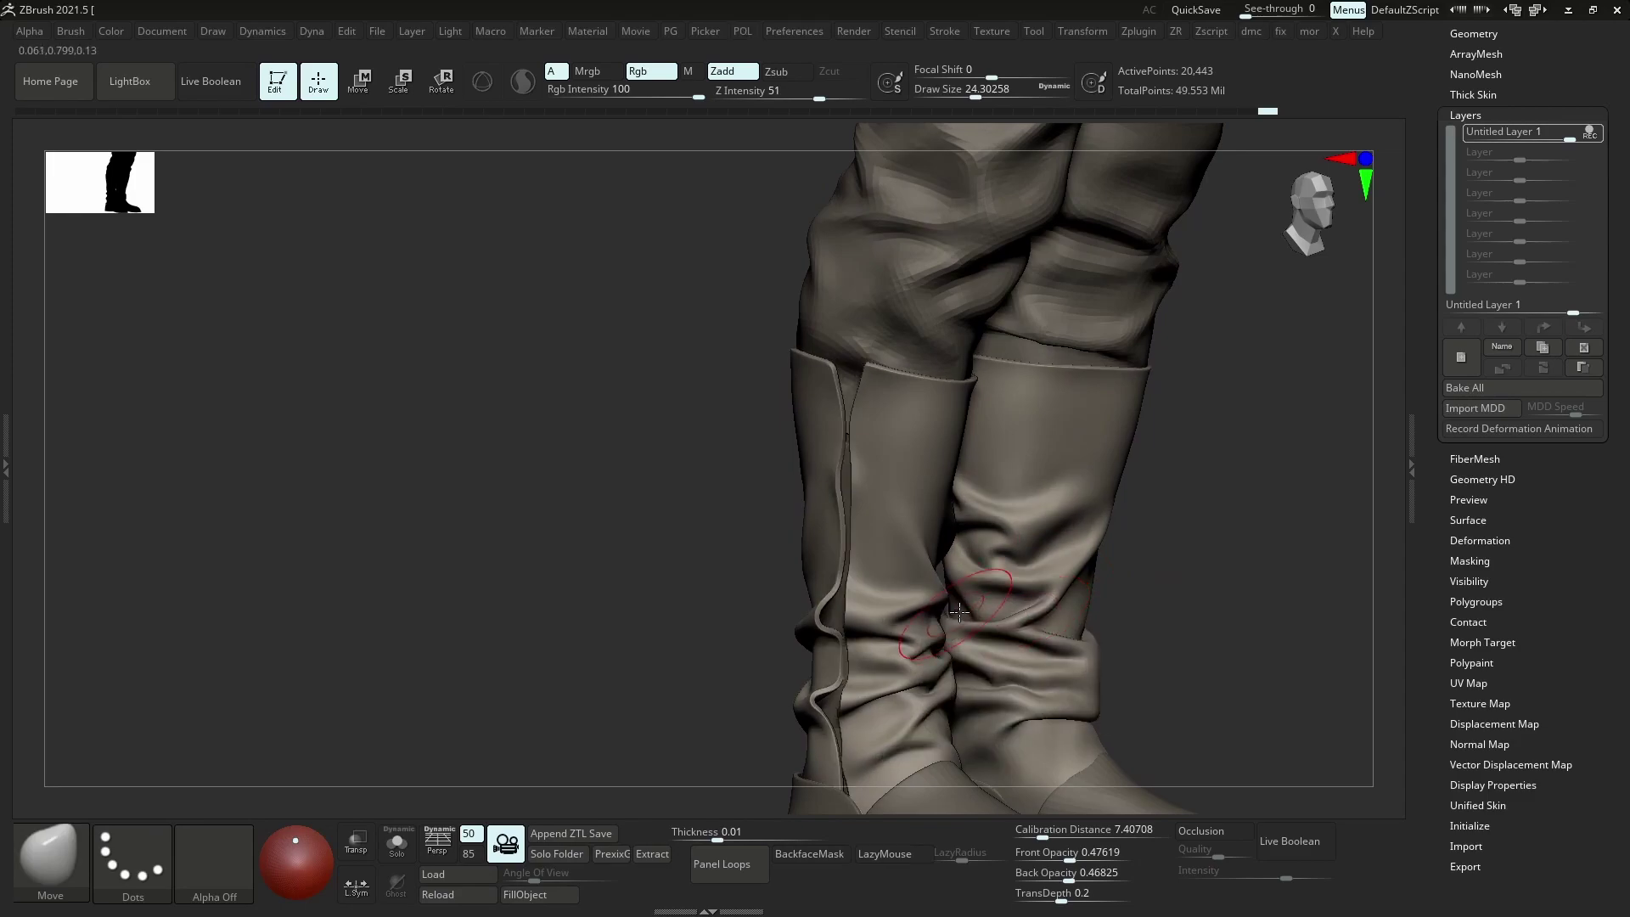
{"action": "key", "text": "ctrl+p"}
{"action": "left_click", "coordinate": [1011, 613]}
{"action": "key", "text": "ctrl+p"}
{"action": "left_click", "coordinate": [1150, 572]}
{"action": "right_click_drag", "start_coordinate": [1012, 613], "coordinate": [1215, 520]}
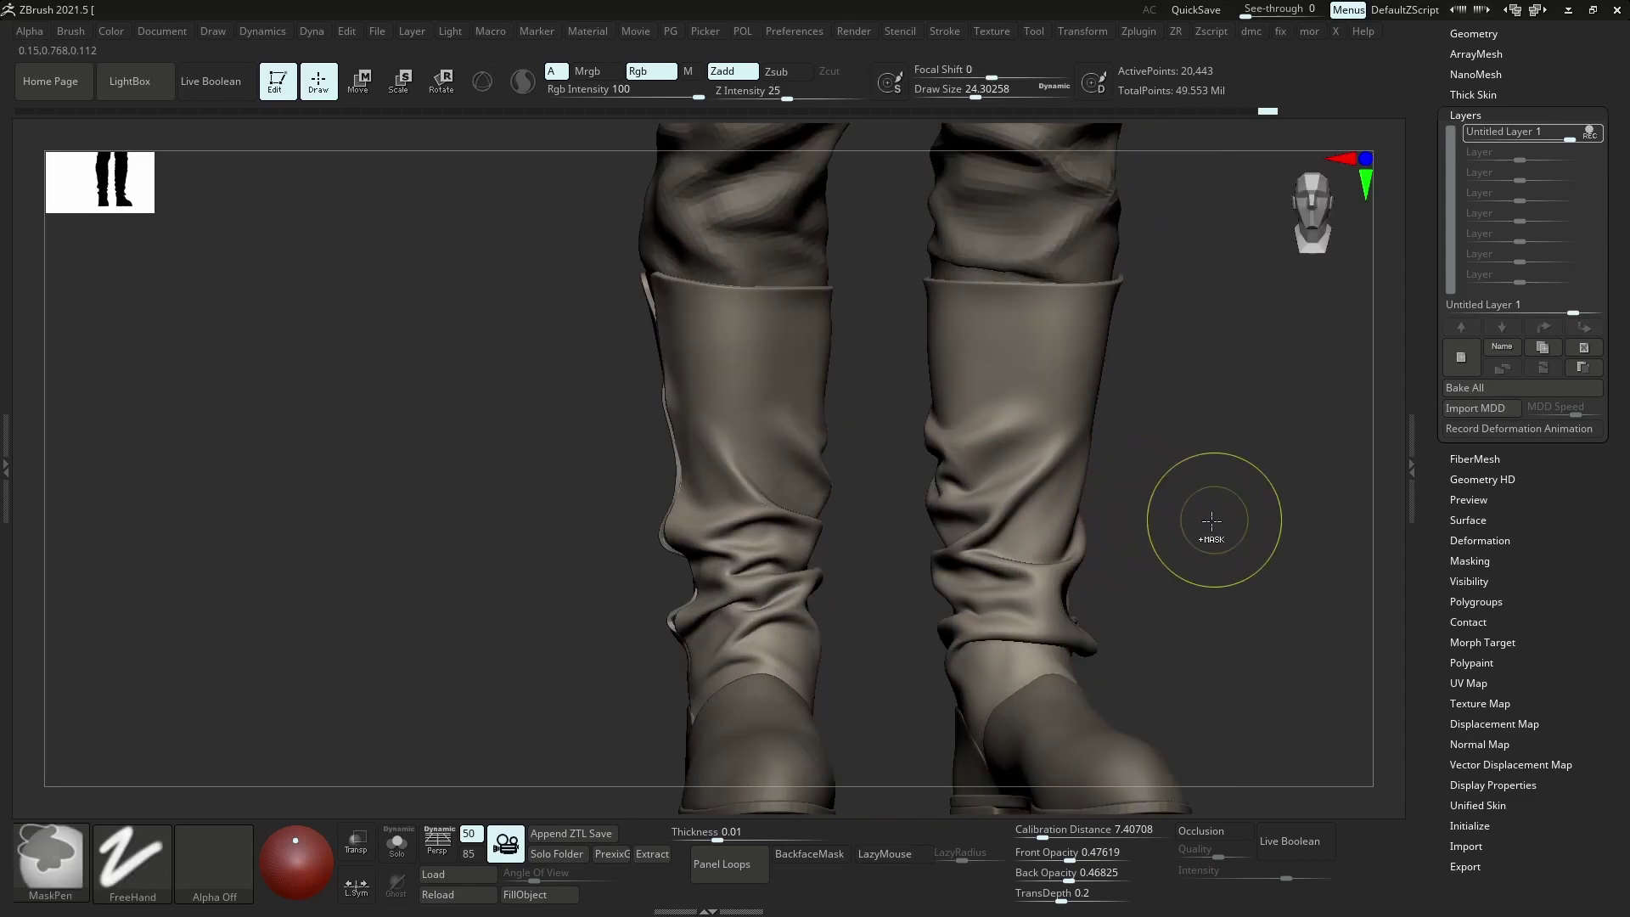
{"action": "key", "text": "ctrl+p"}
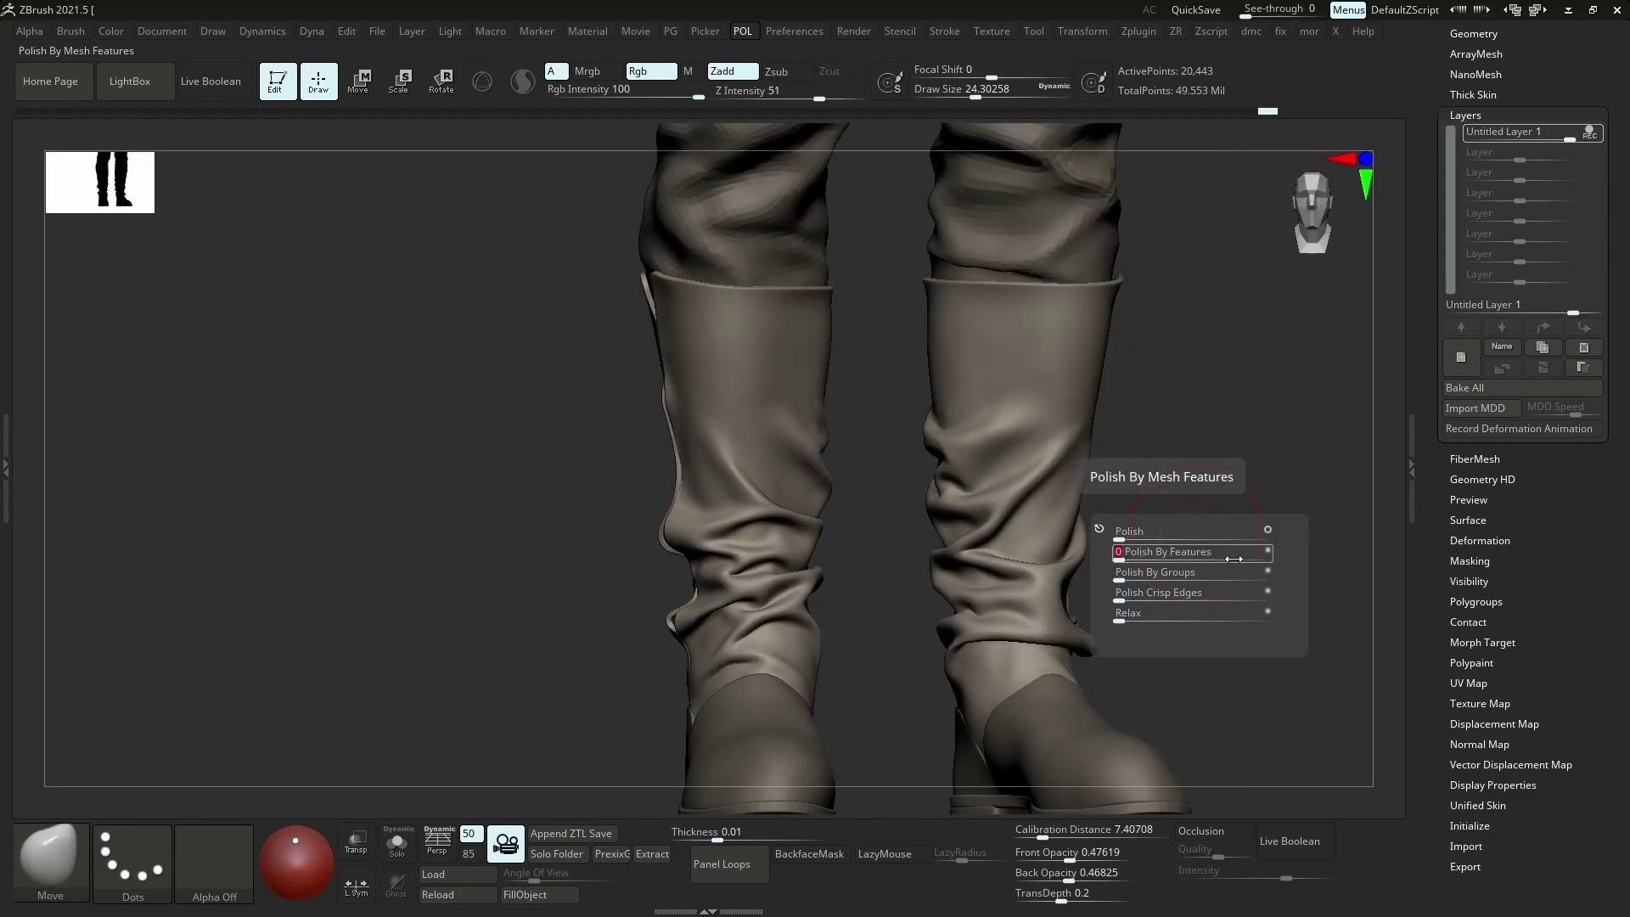
{"action": "left_click", "coordinate": [1157, 571]}
{"action": "right_click_drag", "start_coordinate": [1157, 571], "coordinate": [1223, 501]}
Add a second layer, lower the subdivision level, and smooth away the folds on one boot with a 72.5 draw size
{"action": "left_click", "coordinate": [1462, 358]}
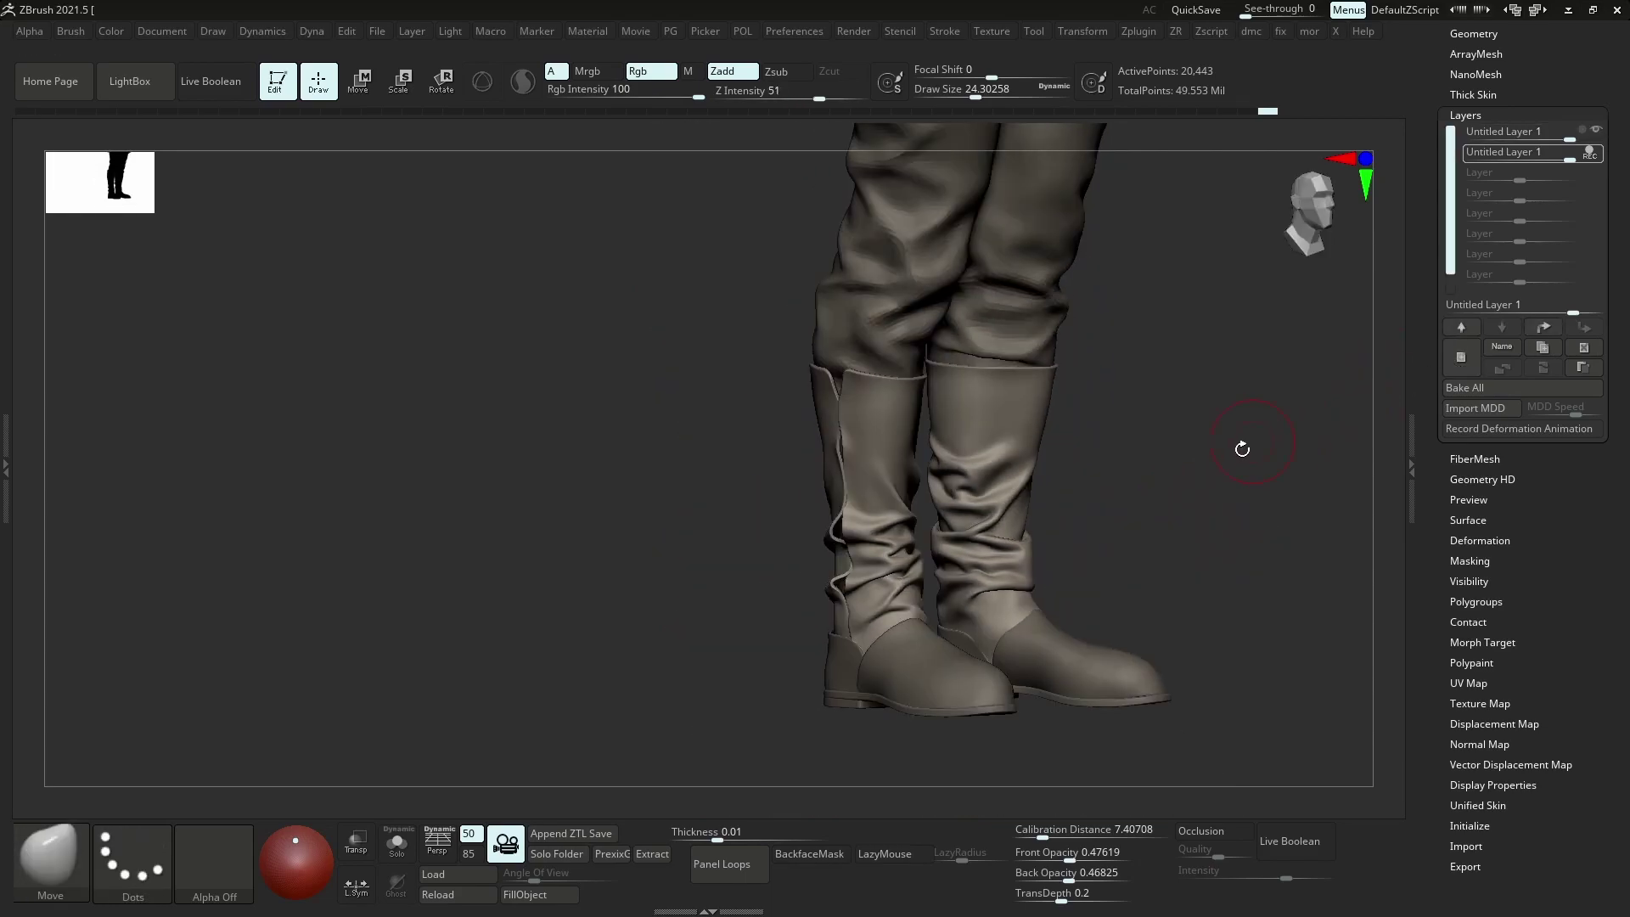
{"action": "key", "text": "shift+d"}
{"action": "key", "text": "s"}
{"action": "left_click", "coordinate": [989, 560]}
{"action": "mouse_move", "coordinate": [985, 518]}
{"action": "left_mouse_down", "text": "shift"}
{"action": "mouse_move", "coordinate": [992, 552]}
{"action": "mouse_move", "coordinate": [993, 509]}
{"action": "left_mouse_up", "text": "shift"}
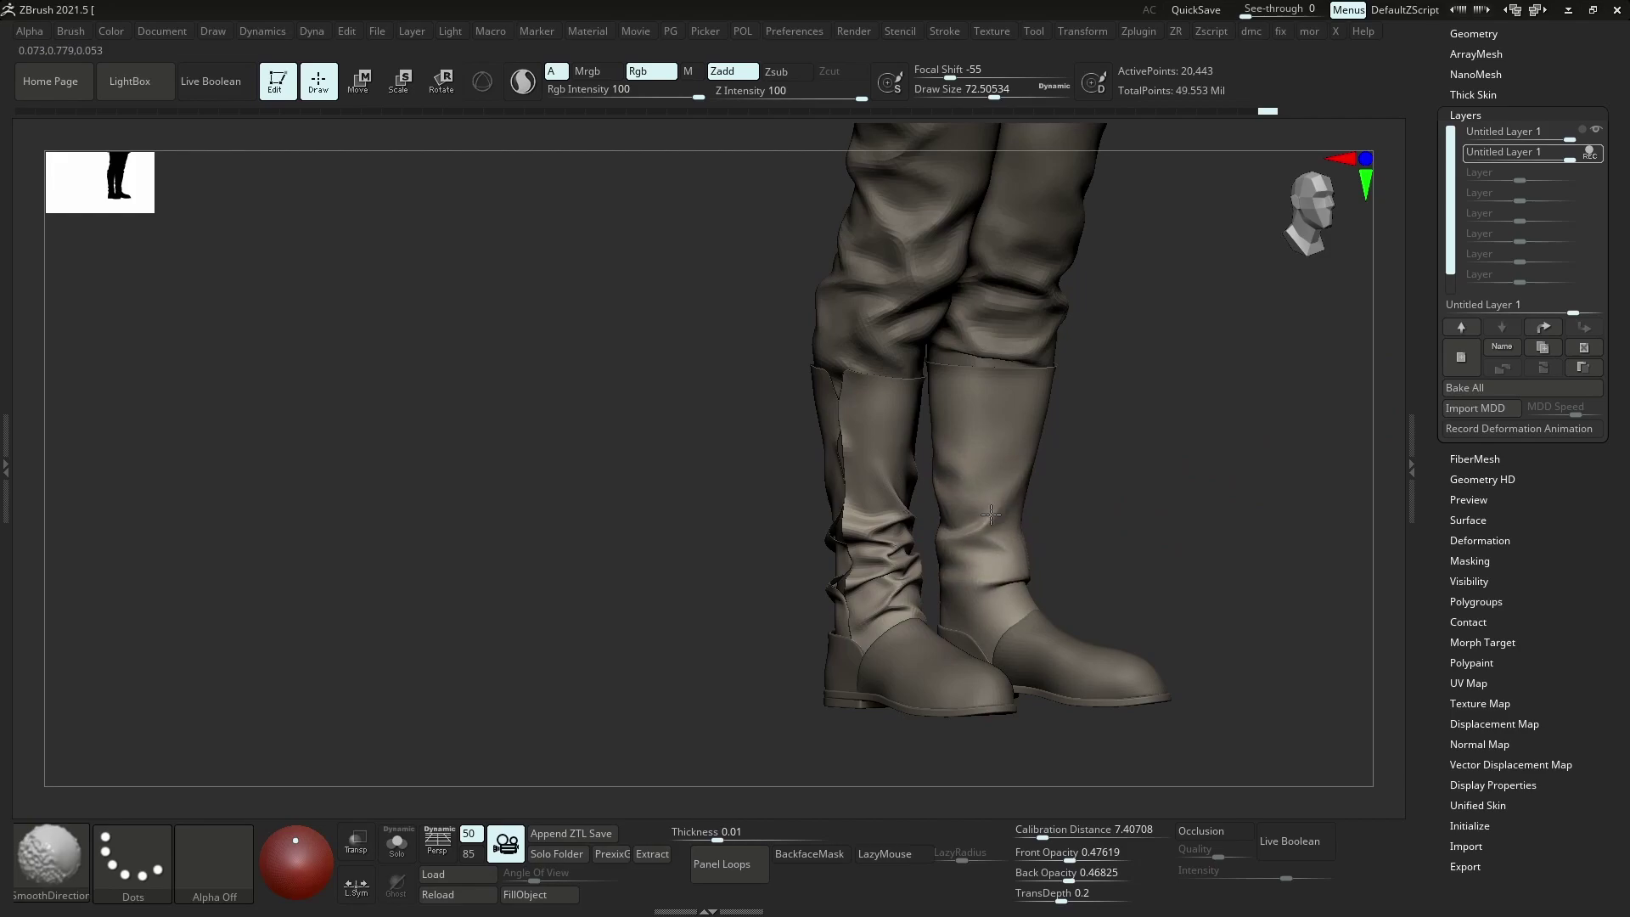
{"action": "left_click_drag", "start_coordinate": [1010, 569], "coordinate": [1012, 579], "text": "shift"}
Smooth away the folds on the other boot and polish the pair on the second layer
{"action": "right_click_drag", "start_coordinate": [1012, 579], "coordinate": [1189, 565]}
{"action": "right_click_drag", "start_coordinate": [918, 557], "coordinate": [722, 552]}
{"action": "mouse_move", "coordinate": [730, 560]}
{"action": "left_mouse_down", "text": "shift"}
{"action": "mouse_move", "coordinate": [714, 489]}
{"action": "mouse_move", "coordinate": [694, 537]}
{"action": "left_mouse_up", "text": "shift"}
{"action": "right_click_drag", "start_coordinate": [662, 495], "coordinate": [756, 510]}
{"action": "right_click_drag", "start_coordinate": [761, 572], "coordinate": [853, 615], "text": "ctrl"}
{"action": "key", "text": "p"}
{"action": "left_click", "coordinate": [927, 634]}
{"action": "left_click", "coordinate": [790, 640]}
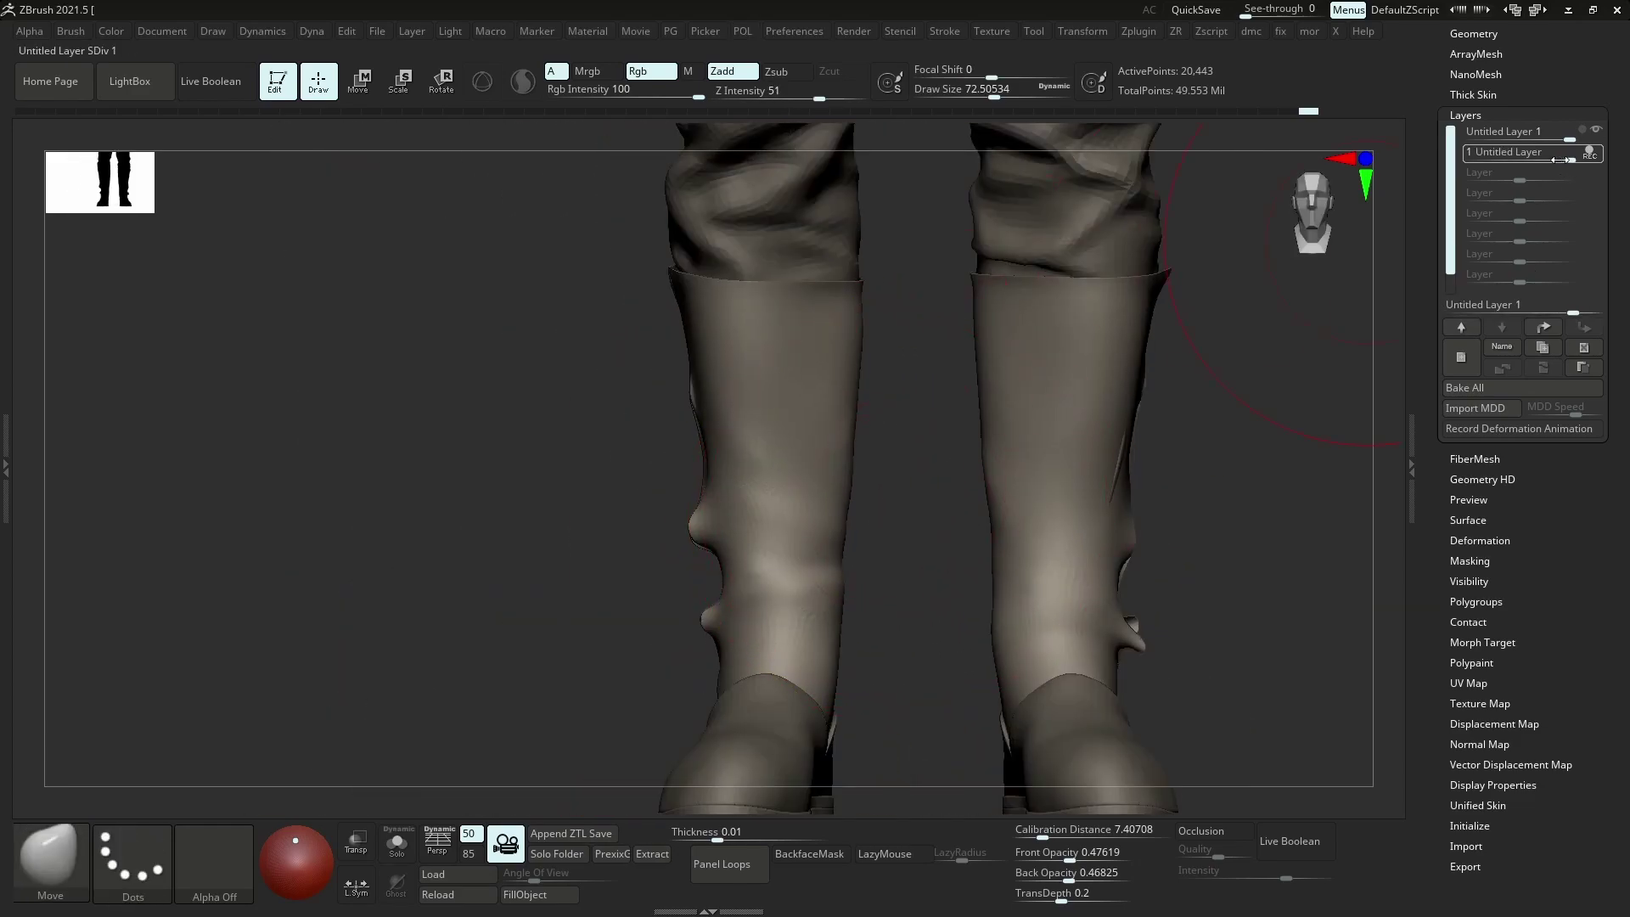
Reduce the second layer's intensity to 0.30973 and toggle the layer off and on to compare the folds
{"action": "left_click_drag", "start_coordinate": [1561, 160], "coordinate": [1552, 164]}
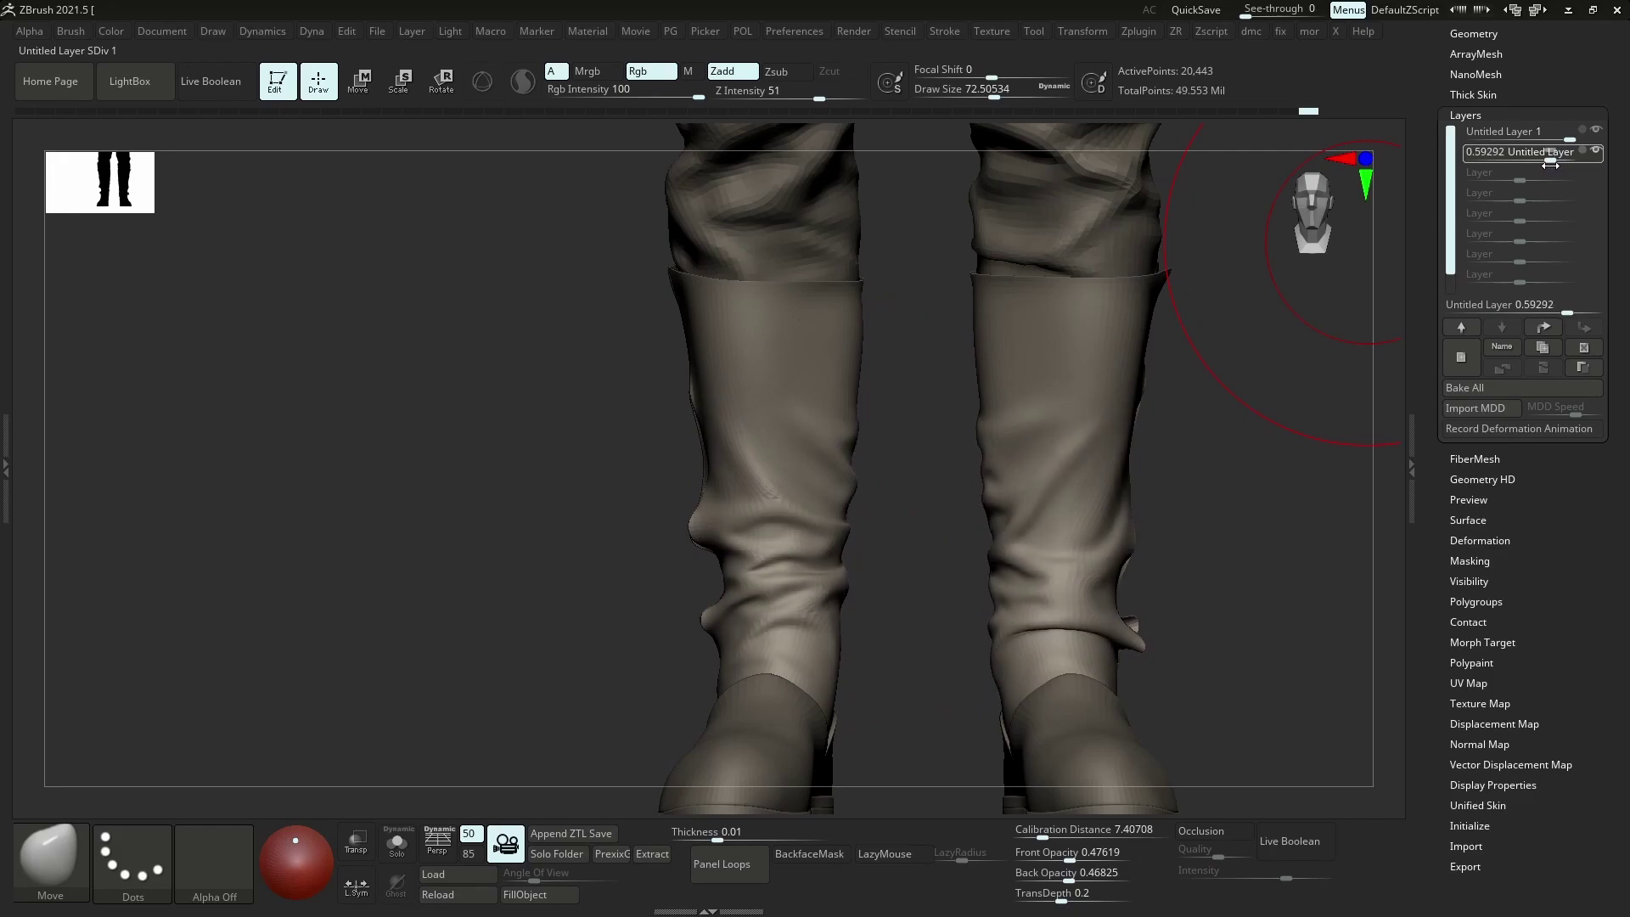
{"action": "mouse_move", "coordinate": [1176, 476]}
{"action": "right_mouse_down", "text": "ctrl"}
{"action": "mouse_move", "coordinate": [1112, 412]}
{"action": "mouse_move", "coordinate": [1167, 488]}
{"action": "right_mouse_up", "text": "ctrl"}
{"action": "left_click_drag", "start_coordinate": [1550, 161], "coordinate": [1537, 164]}
{"action": "left_click", "coordinate": [1598, 152]}
{"action": "left_click", "coordinate": [1598, 152]}
{"action": "right_click_drag", "start_coordinate": [1221, 459], "coordinate": [1193, 400], "text": "ctrl"}
{"action": "right_click_drag", "start_coordinate": [1193, 399], "coordinate": [1159, 395]}
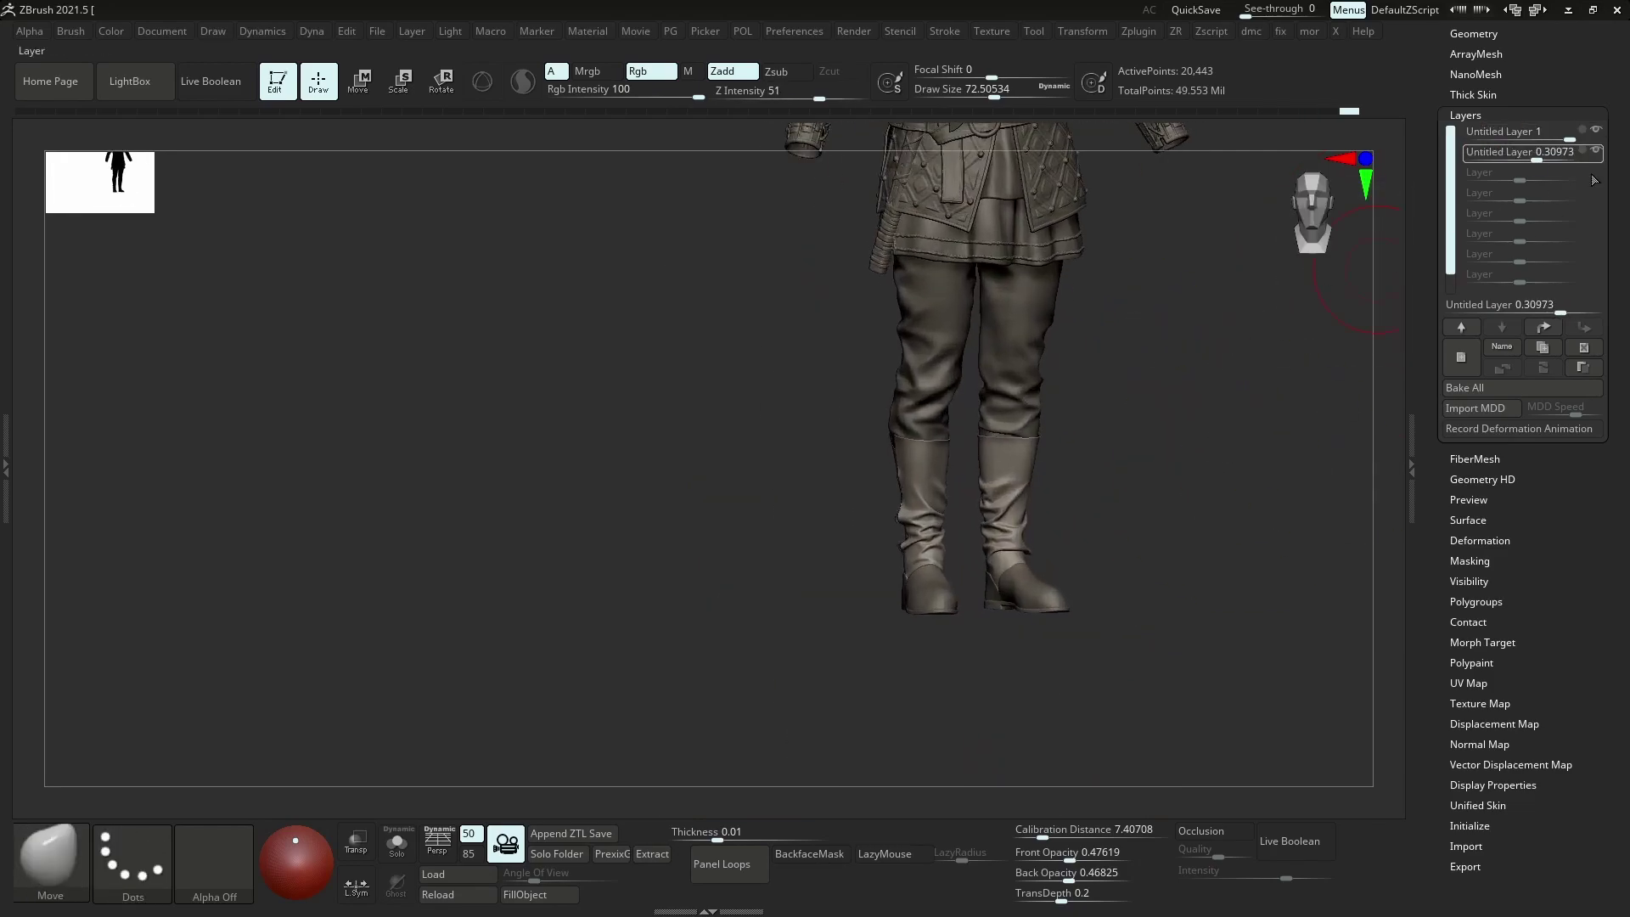
Set the second layer's intensity to 0.16814 and choose a darker brown display color for the model
{"action": "left_click_drag", "start_coordinate": [1538, 161], "coordinate": [1538, 162]}
{"action": "right_click_drag", "start_coordinate": [1134, 501], "coordinate": [1155, 552], "text": "ctrl"}
{"action": "key", "text": "space"}
{"action": "left_click_drag", "start_coordinate": [887, 646], "coordinate": [857, 648]}
{"action": "right_click_drag", "start_coordinate": [1131, 540], "coordinate": [1111, 489], "text": "ctrl"}
{"action": "right_click_drag", "start_coordinate": [1110, 488], "coordinate": [1160, 479]}
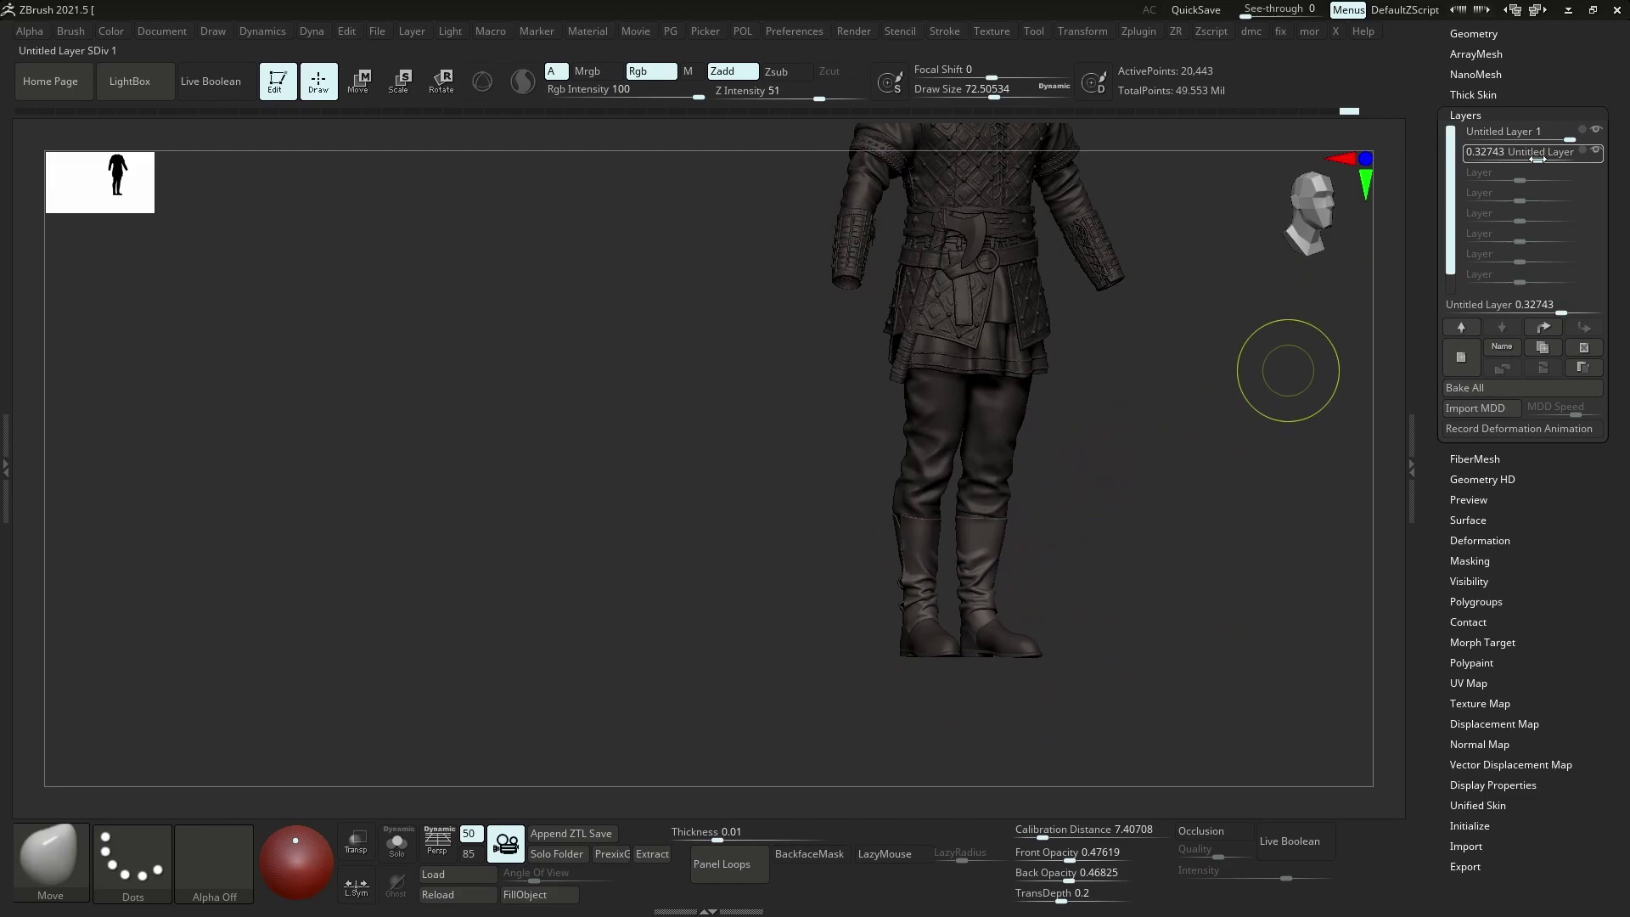
{"action": "left_click_drag", "start_coordinate": [1530, 165], "coordinate": [1530, 165]}
Isolate the fabric boots, bake all their layers, and smooth the area below the upper rims at a lower subdivision level
{"action": "right_click_drag", "start_coordinate": [1008, 575], "coordinate": [964, 567], "text": "ctrl"}
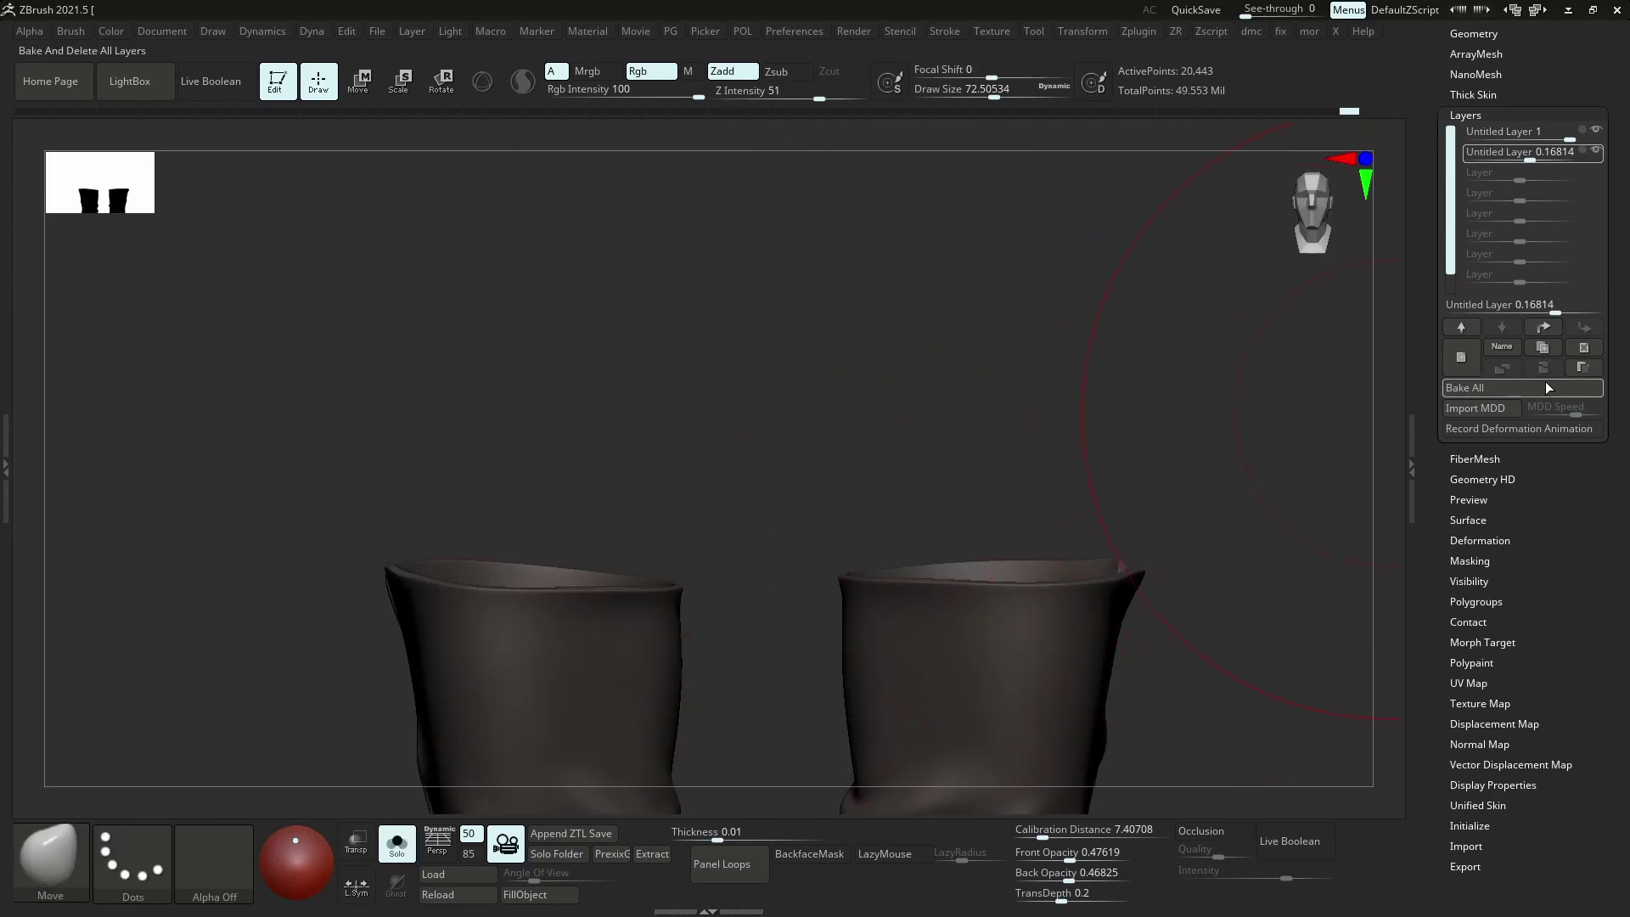
{"action": "left_click", "coordinate": [1523, 395]}
{"action": "key", "text": "shift+d"}
{"action": "right_click_drag", "start_coordinate": [593, 631], "coordinate": [702, 535], "text": "alt"}
{"action": "key", "text": "s"}
{"action": "left_click_drag", "start_coordinate": [701, 536], "coordinate": [686, 538]}
{"action": "right_click_drag", "start_coordinate": [703, 527], "coordinate": [717, 546], "text": "ctrl"}
{"action": "key", "text": "s"}
{"action": "left_click_drag", "start_coordinate": [758, 523], "coordinate": [740, 523]}
{"action": "key", "text": "d"}
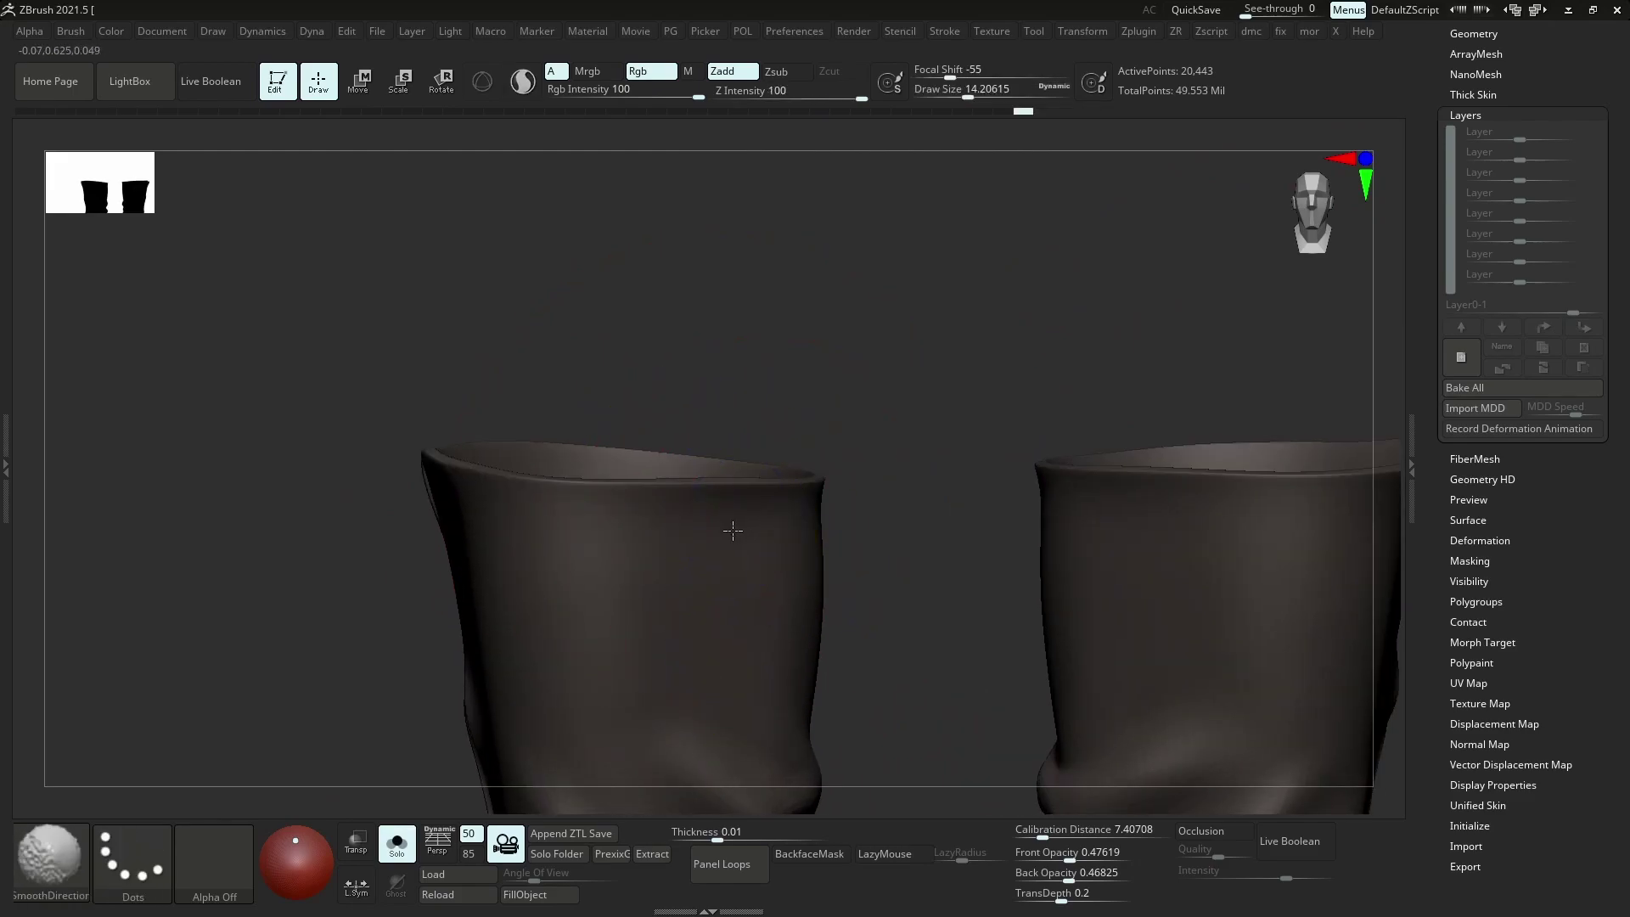
{"action": "key", "text": "shift+d"}
Mask a band across the upper ends of both boots, invert the mask, and polish the rims
{"action": "right_click_drag", "start_coordinate": [772, 560], "coordinate": [680, 458], "text": "ctrl"}
{"action": "left_click_drag", "start_coordinate": [462, 362], "coordinate": [1121, 523], "text": "ctrl"}
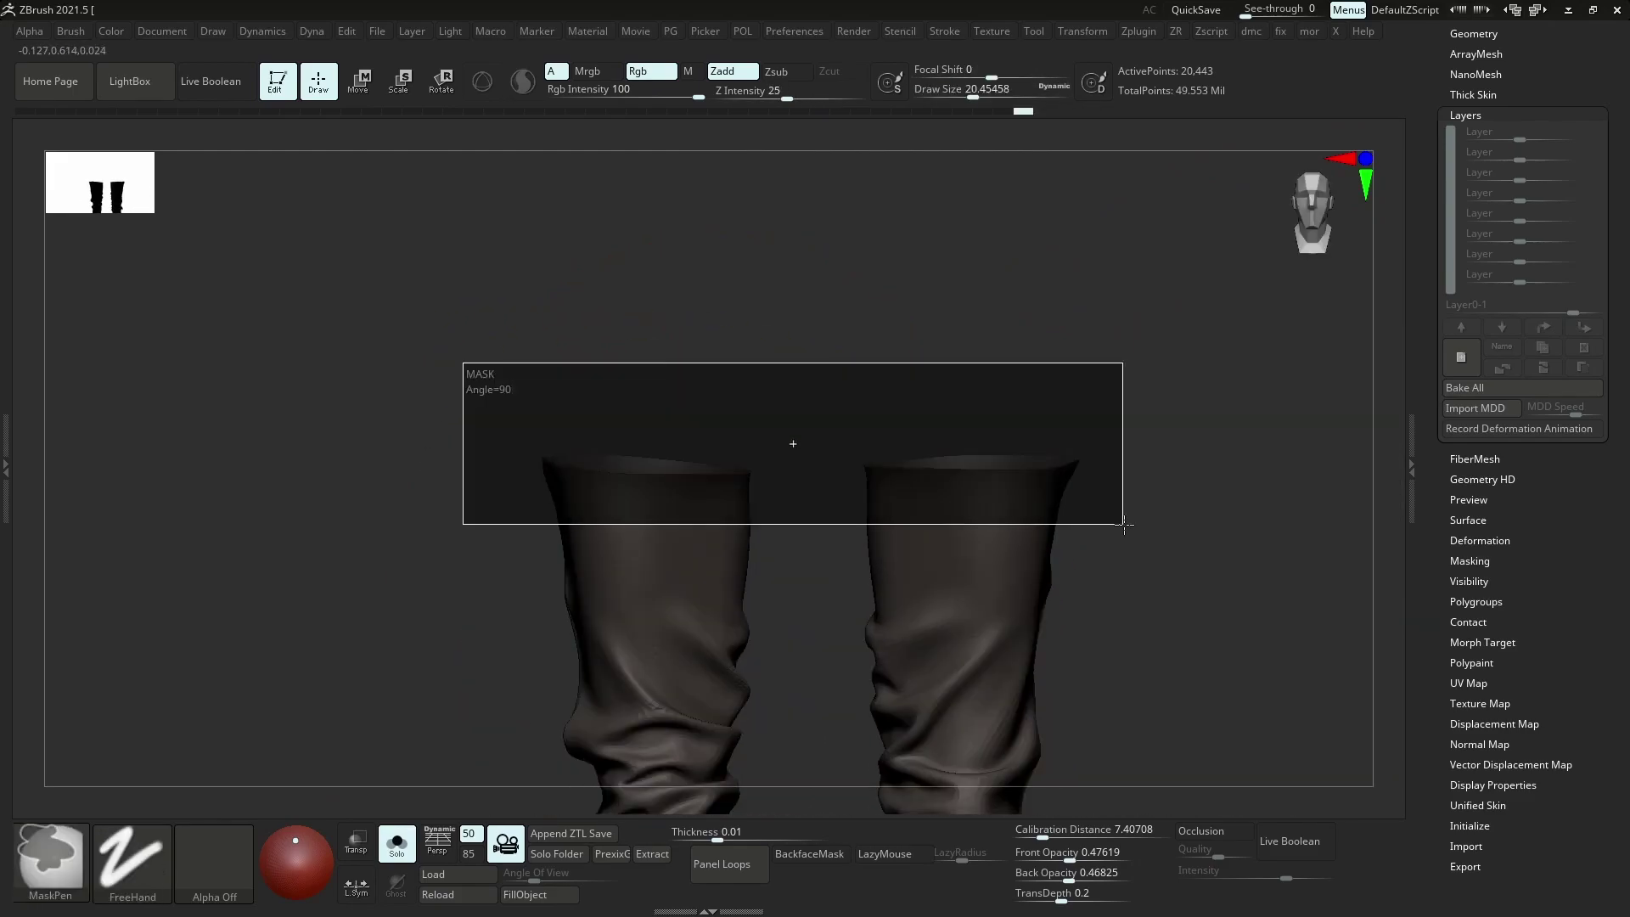
{"action": "left_click", "coordinate": [1180, 525], "text": "ctrl"}
{"action": "right_click_drag", "start_coordinate": [1180, 525], "coordinate": [1097, 595], "text": "ctrl"}
{"action": "key", "text": "p"}
{"action": "key", "text": "p"}
{"action": "left_click_drag", "start_coordinate": [1027, 612], "coordinate": [1071, 624]}
{"action": "key", "text": "p"}
Choose the Clay brush and directionally smooth the fabric just below one boot's upper rim from the front
{"action": "key", "text": "bracketleft"}
{"action": "key", "text": "b"}
{"action": "key", "text": "c"}
{"action": "key", "text": "v"}
{"action": "left_click", "coordinate": [692, 581]}
{"action": "key", "text": "b"}
{"action": "key", "text": "c"}
{"action": "key", "text": "l"}
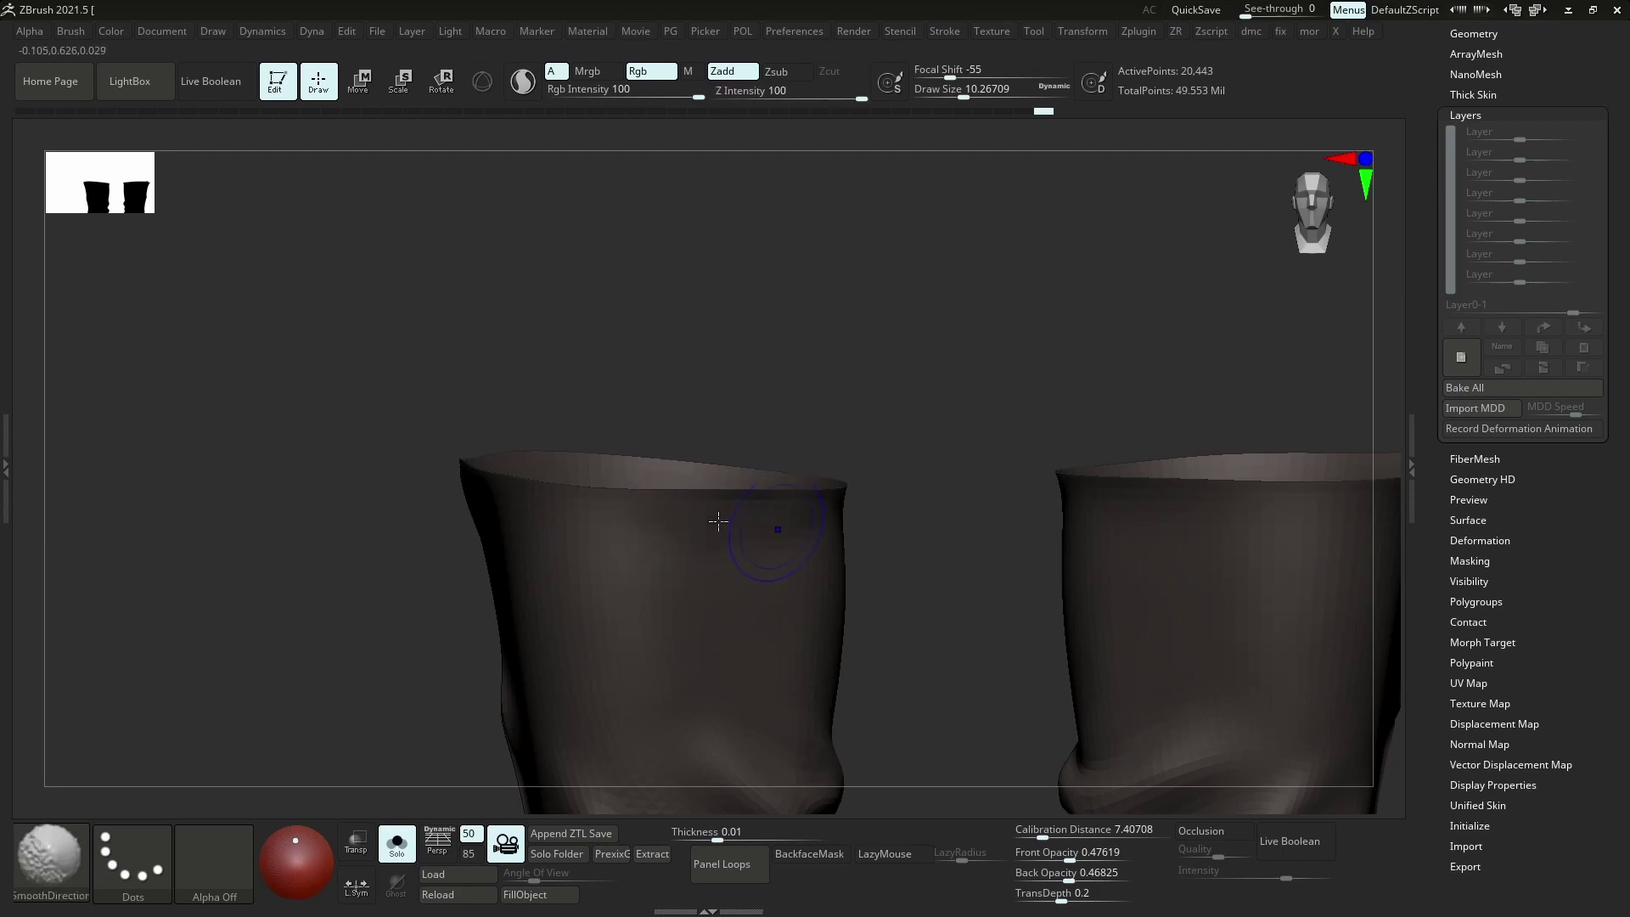
{"action": "left_click_drag", "start_coordinate": [622, 528], "coordinate": [568, 506]}
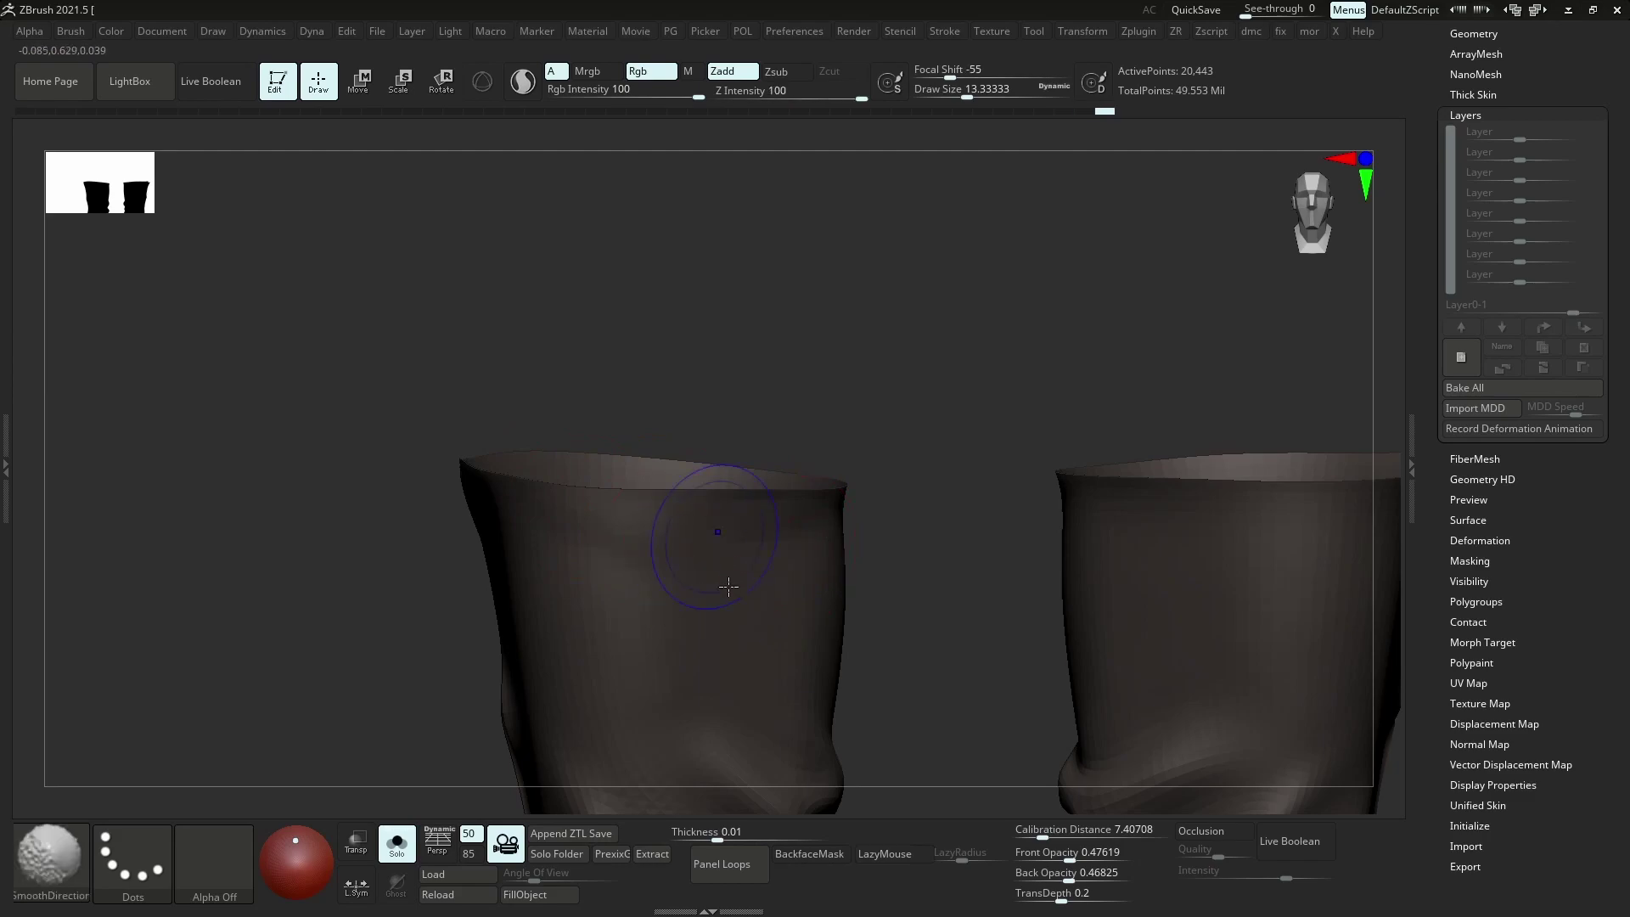
{"action": "right_click_drag", "start_coordinate": [602, 559], "coordinate": [620, 516]}
{"action": "left_click_drag", "start_coordinate": [620, 516], "coordinate": [620, 516]}
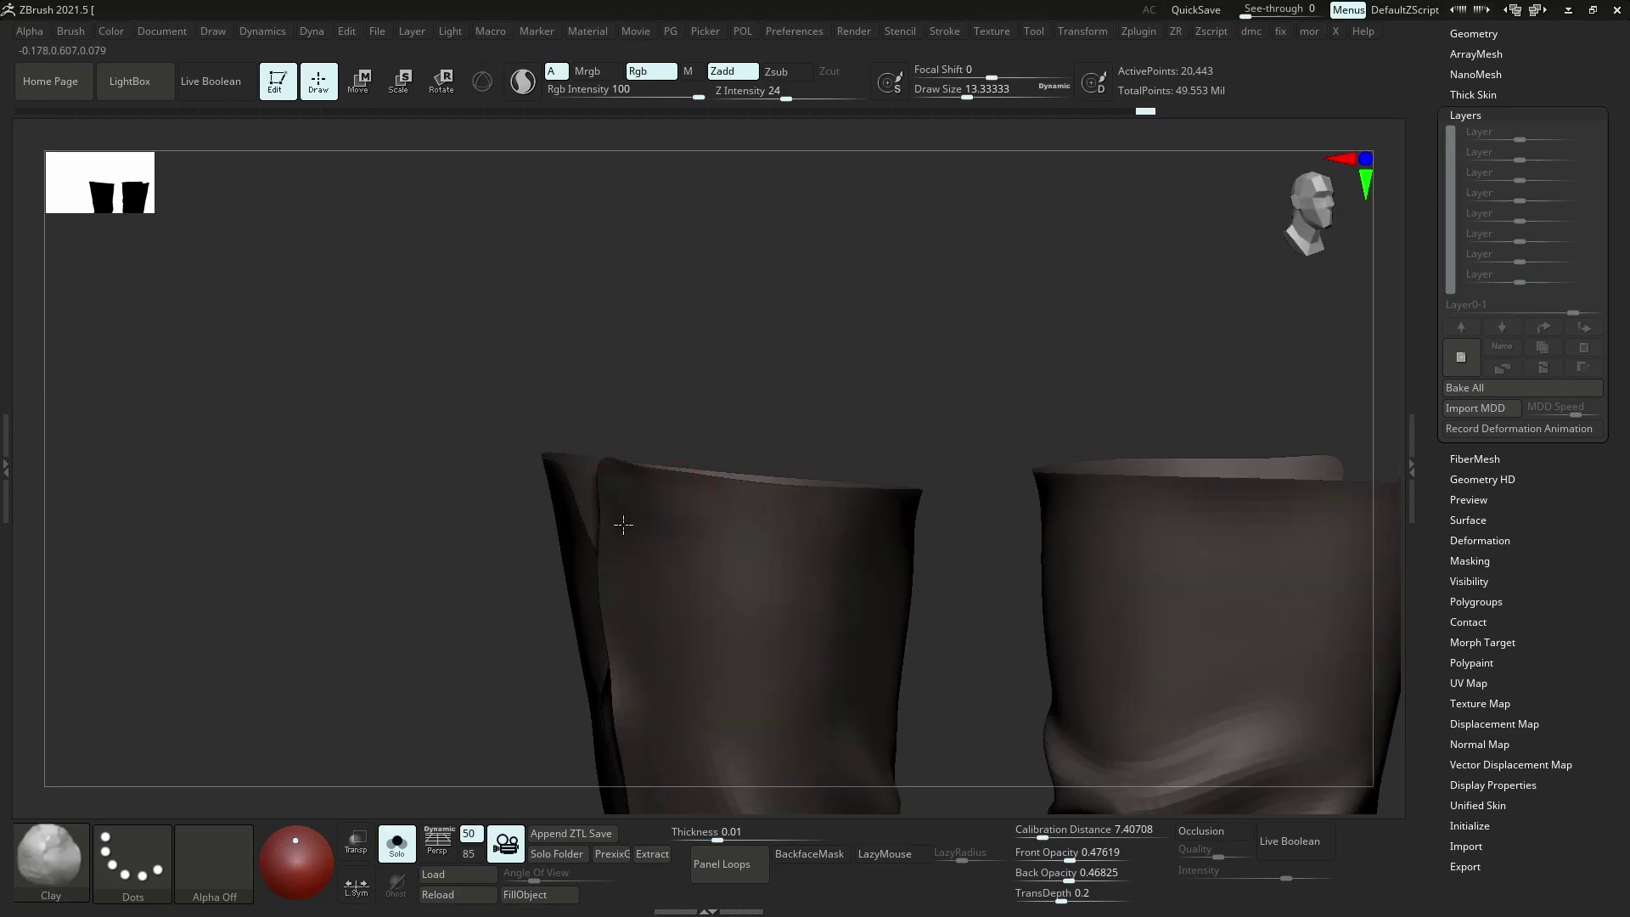
Set the Clay brush's Z intensity to 7 and smooth the side of the boot shaft below the upper rim
{"action": "right_click_drag", "start_coordinate": [752, 567], "coordinate": [743, 589], "text": "shift"}
{"action": "key", "text": "u"}
{"action": "left_click_drag", "start_coordinate": [963, 541], "coordinate": [952, 542]}
{"action": "key", "text": "u"}
{"action": "key", "text": "ctrl+z"}
{"action": "right_click_drag", "start_coordinate": [1008, 552], "coordinate": [1014, 600]}
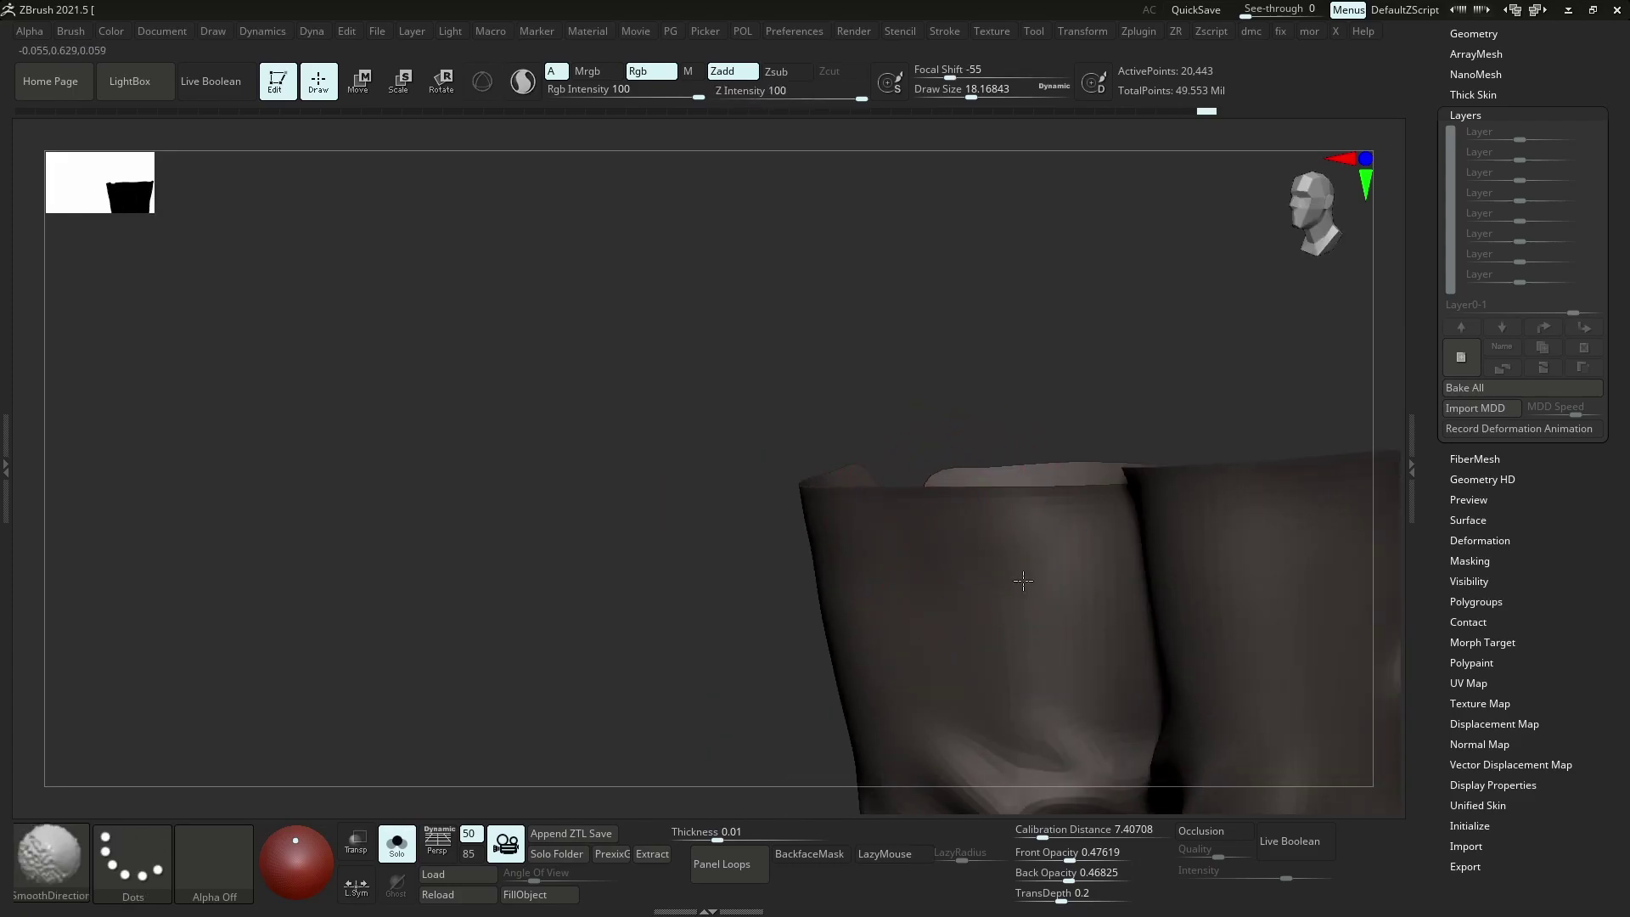
{"action": "left_click_drag", "start_coordinate": [1042, 563], "coordinate": [1002, 535]}
{"action": "right_click_drag", "start_coordinate": [1002, 535], "coordinate": [930, 489]}
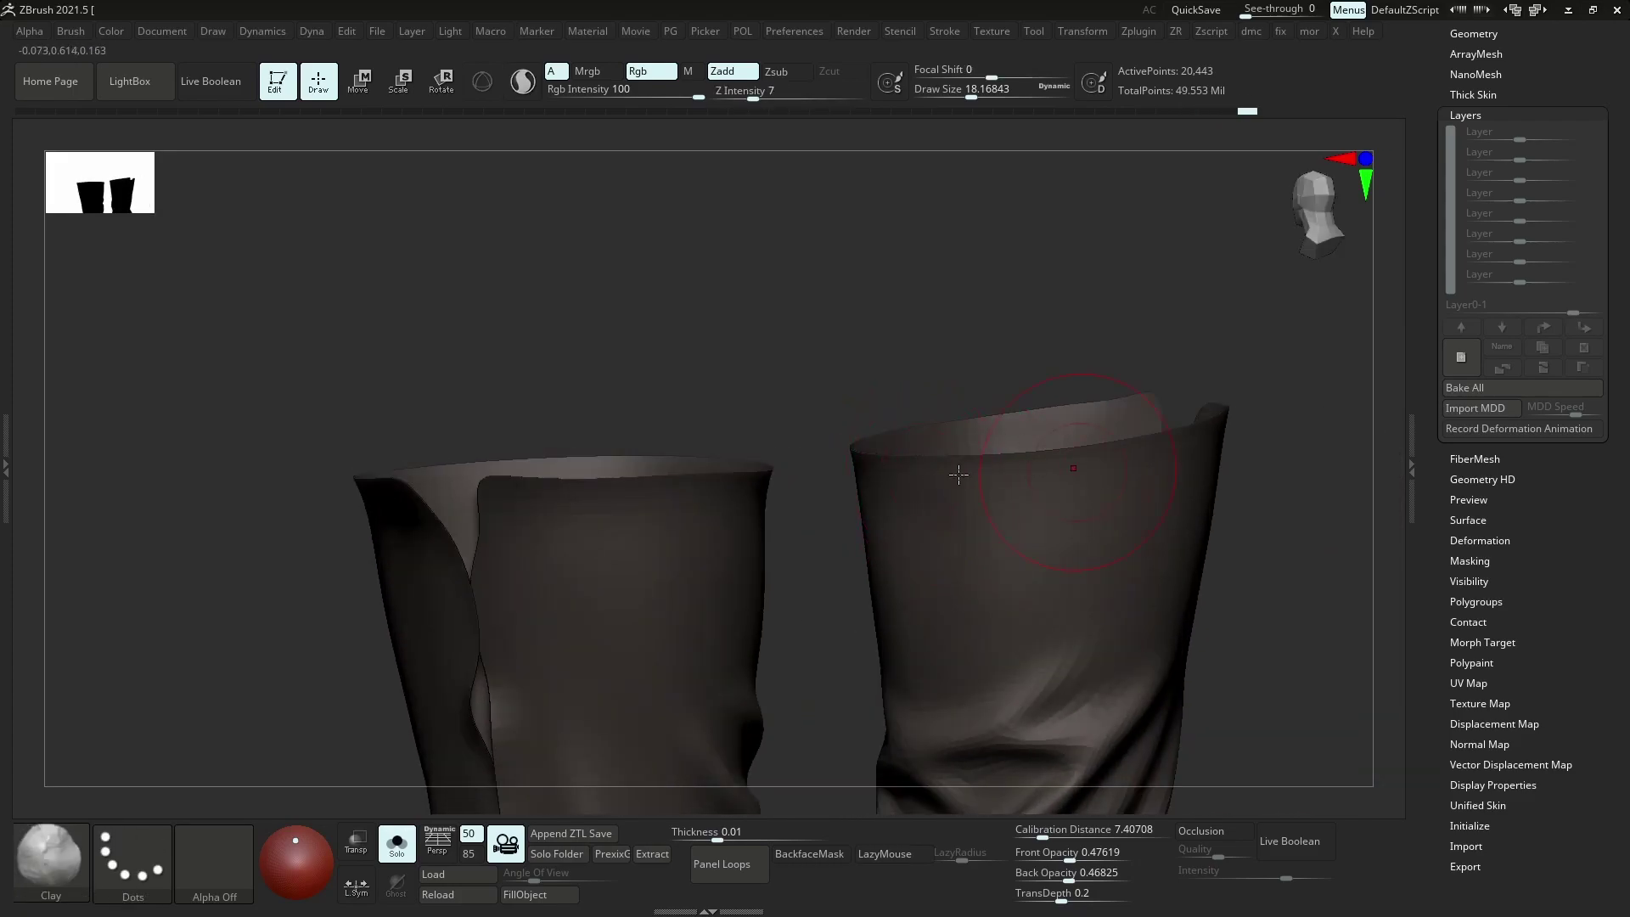
Add a light Clay stroke along the back of the boot's upper rim and check the mesh with the polyframe
{"action": "right_click_drag", "start_coordinate": [1009, 597], "coordinate": [990, 568], "text": "shift"}
{"action": "left_click_drag", "start_coordinate": [892, 451], "coordinate": [995, 466]}
{"action": "key", "text": "shift+f"}
{"action": "key", "text": "shift+f"}
{"action": "mouse_move", "coordinate": [996, 499]}
{"action": "right_mouse_down", "text": "ctrl"}
{"action": "mouse_move", "coordinate": [937, 477]}
{"action": "mouse_move", "coordinate": [958, 442]}
{"action": "right_mouse_up", "text": "ctrl"}
{"action": "mouse_move", "coordinate": [958, 442]}
{"action": "right_mouse_down"}
{"action": "mouse_move", "coordinate": [938, 421]}
{"action": "mouse_move", "coordinate": [1016, 415]}
{"action": "right_mouse_up"}
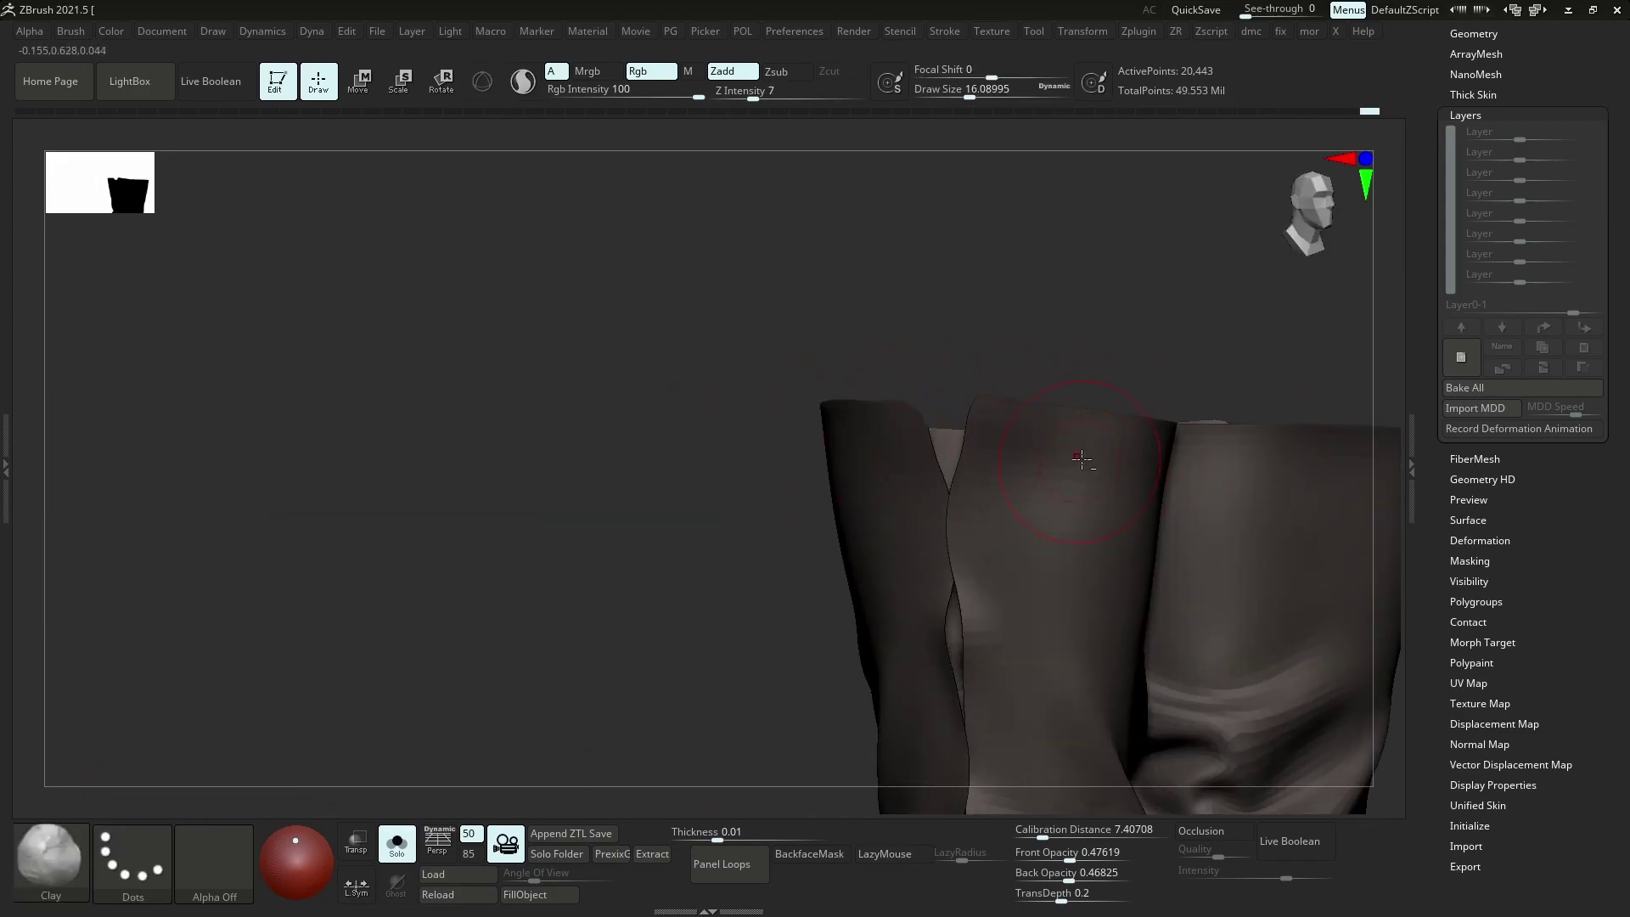
Build up the upper rims around the sides and opening with light Clay strokes and smooth the fabric beneath them
{"action": "right_click_drag", "start_coordinate": [1079, 461], "coordinate": [971, 460], "text": "alt"}
{"action": "left_click_drag", "start_coordinate": [971, 459], "coordinate": [952, 460]}
{"action": "right_click_drag", "start_coordinate": [952, 459], "coordinate": [890, 455]}
{"action": "left_click_drag", "start_coordinate": [782, 436], "coordinate": [938, 438]}
{"action": "right_click_drag", "start_coordinate": [985, 441], "coordinate": [939, 448]}
{"action": "left_click_drag", "start_coordinate": [881, 487], "coordinate": [1007, 548], "text": "shift"}
{"action": "mouse_move", "coordinate": [1006, 548]}
{"action": "right_mouse_down"}
{"action": "mouse_move", "coordinate": [935, 513]}
{"action": "mouse_move", "coordinate": [938, 469]}
{"action": "right_mouse_up"}
{"action": "left_click_drag", "start_coordinate": [938, 469], "coordinate": [885, 472]}
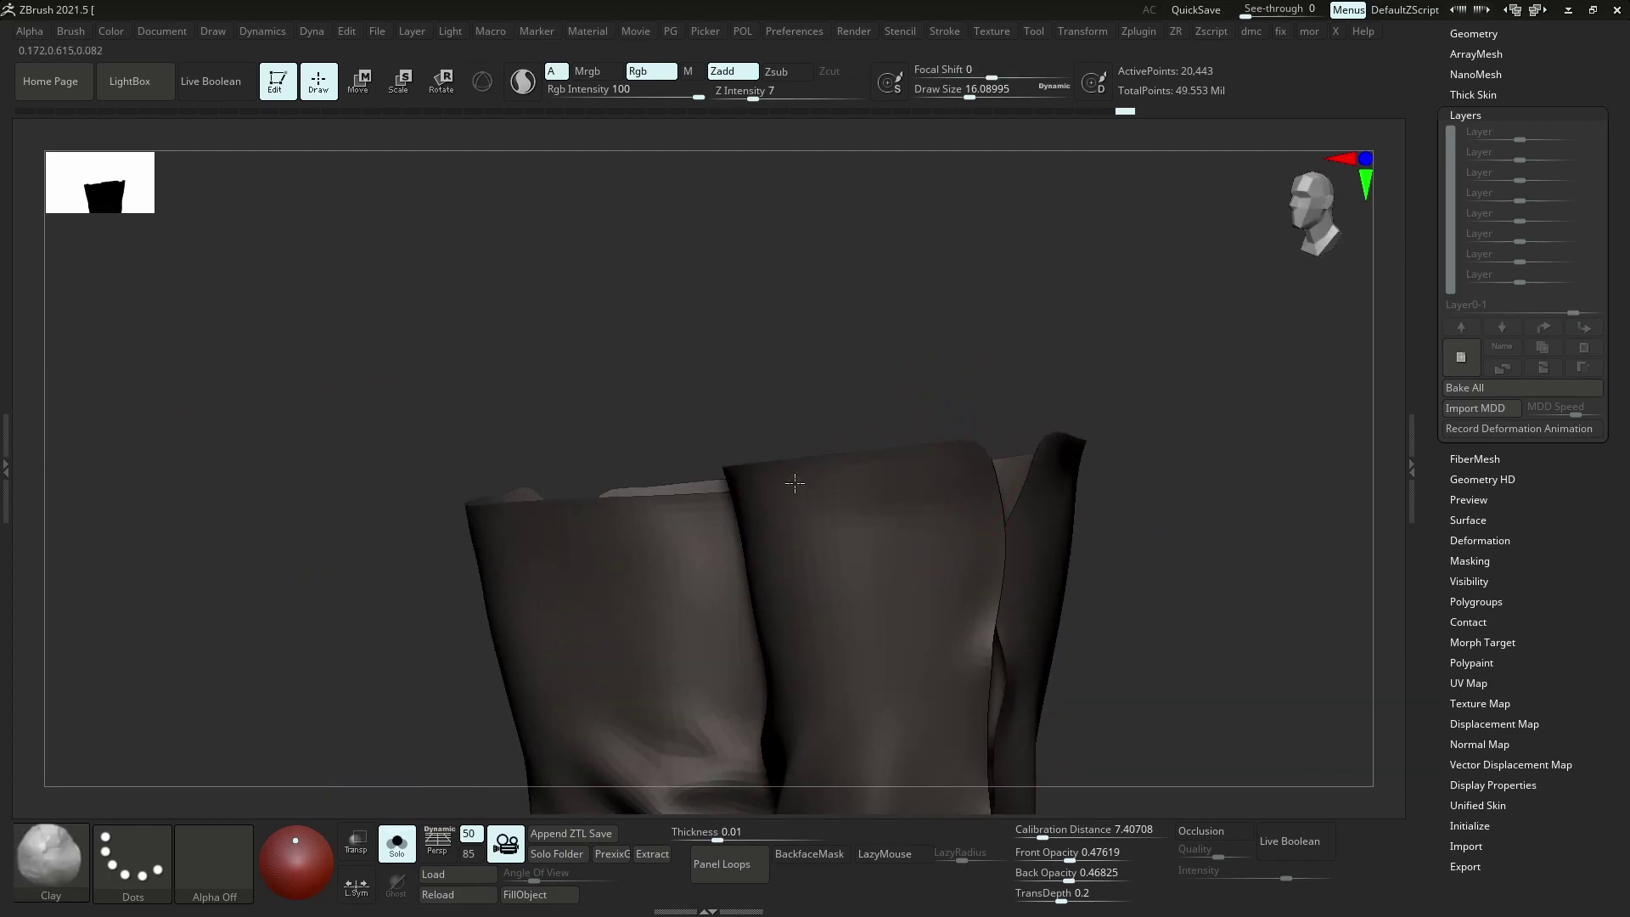
Even out the upper boot shaft with another smoothing pass and inspect both rims from behind
{"action": "right_click_drag", "start_coordinate": [963, 502], "coordinate": [554, 474]}
{"action": "right_click_drag", "start_coordinate": [676, 533], "coordinate": [751, 540]}
{"action": "left_click_drag", "start_coordinate": [498, 565], "coordinate": [654, 563], "text": "shift"}
{"action": "right_click_drag", "start_coordinate": [757, 587], "coordinate": [610, 551]}
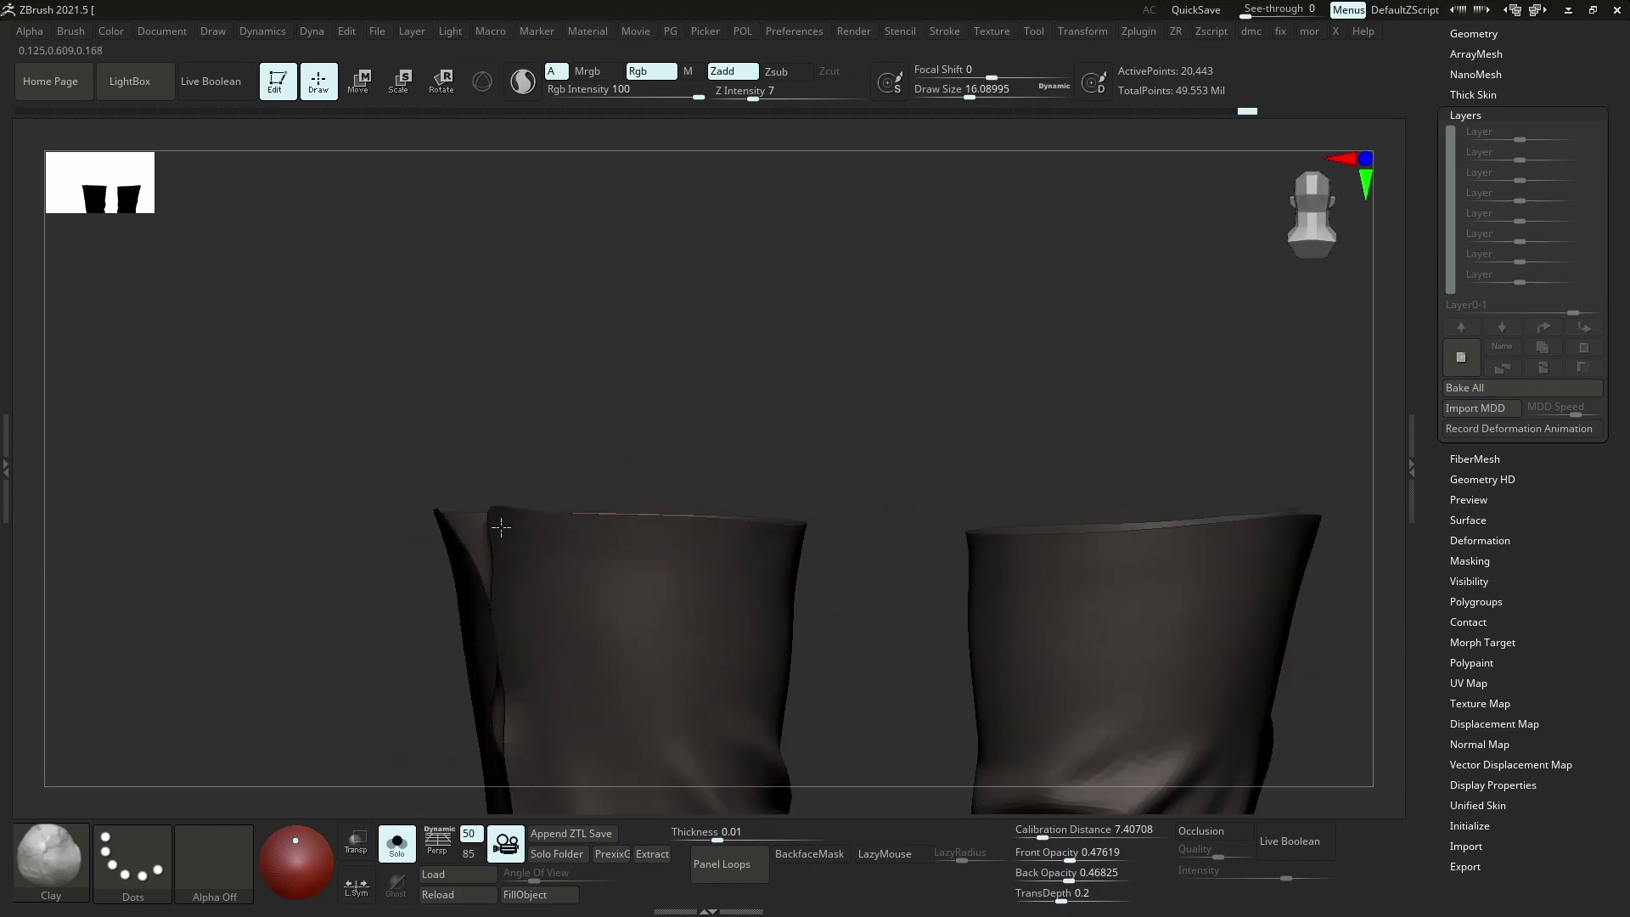
{"action": "right_click_drag", "start_coordinate": [513, 522], "coordinate": [595, 536]}
{"action": "right_click_drag", "start_coordinate": [736, 602], "coordinate": [831, 589]}
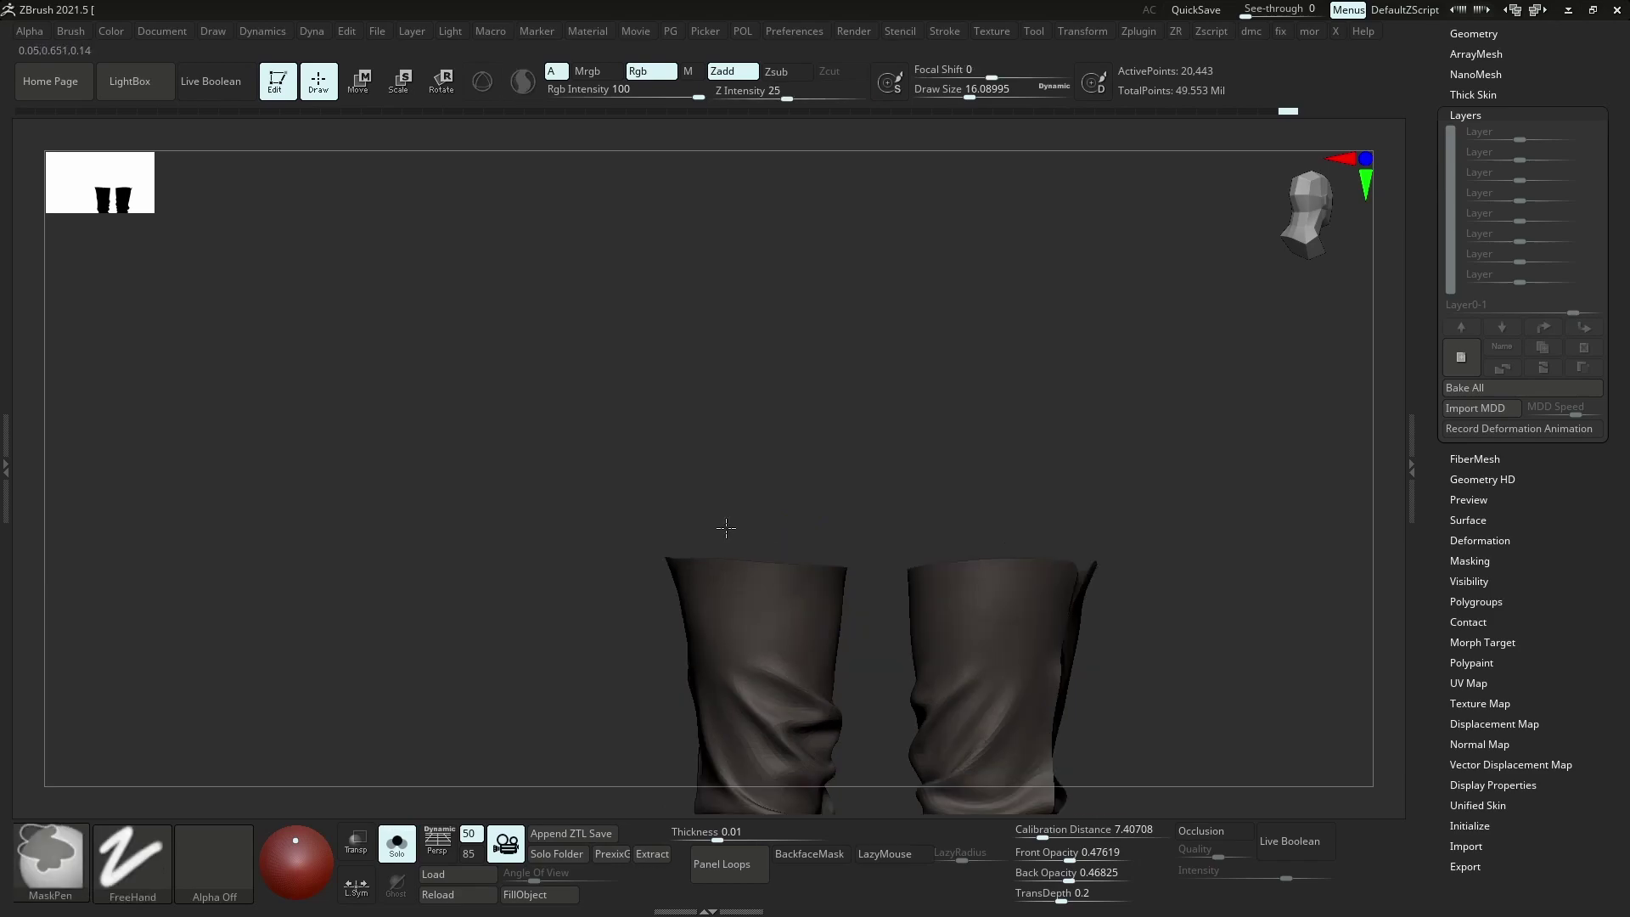
Leave Solo mode and examine the boots together with the full outfit from the front and side
{"action": "right_click_drag", "start_coordinate": [955, 608], "coordinate": [949, 630], "text": "ctrl"}
{"action": "mouse_move", "coordinate": [950, 630]}
{"action": "right_mouse_down"}
{"action": "mouse_move", "coordinate": [830, 571]}
{"action": "mouse_move", "coordinate": [726, 568]}
{"action": "mouse_move", "coordinate": [877, 446]}
{"action": "mouse_move", "coordinate": [866, 340]}
{"action": "right_mouse_up"}
{"action": "key", "text": "alt+s"}
{"action": "right_click_drag", "start_coordinate": [984, 493], "coordinate": [931, 493], "text": "alt"}
{"action": "right_click_drag", "start_coordinate": [979, 431], "coordinate": [868, 459], "text": "alt"}
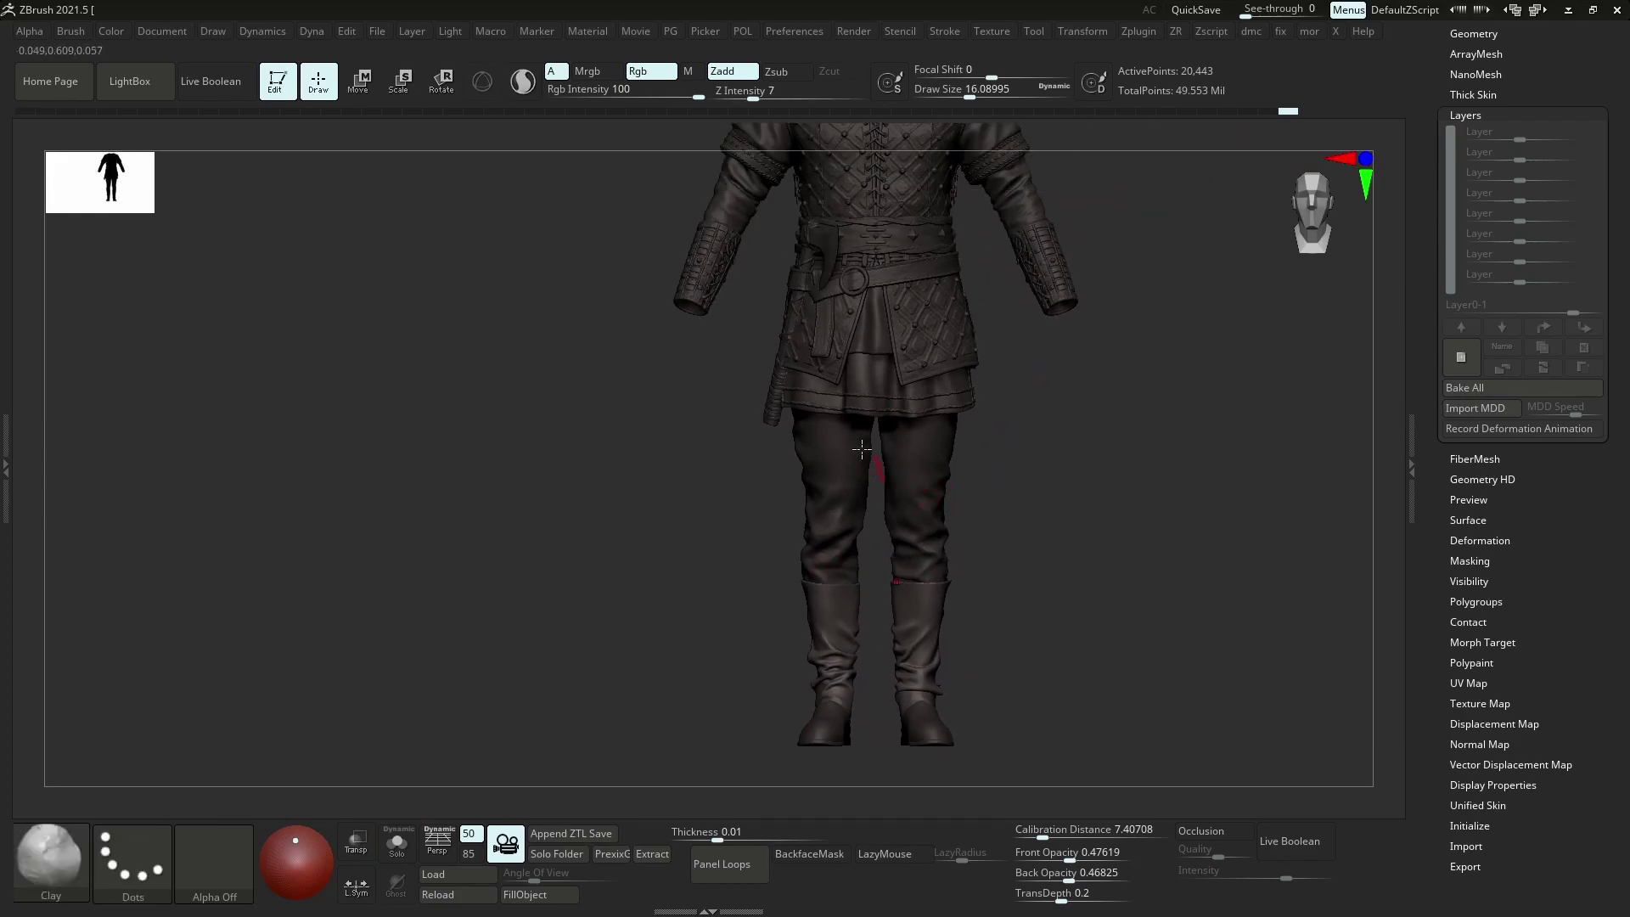
{"action": "right_click_drag", "start_coordinate": [705, 658], "coordinate": [807, 648]}
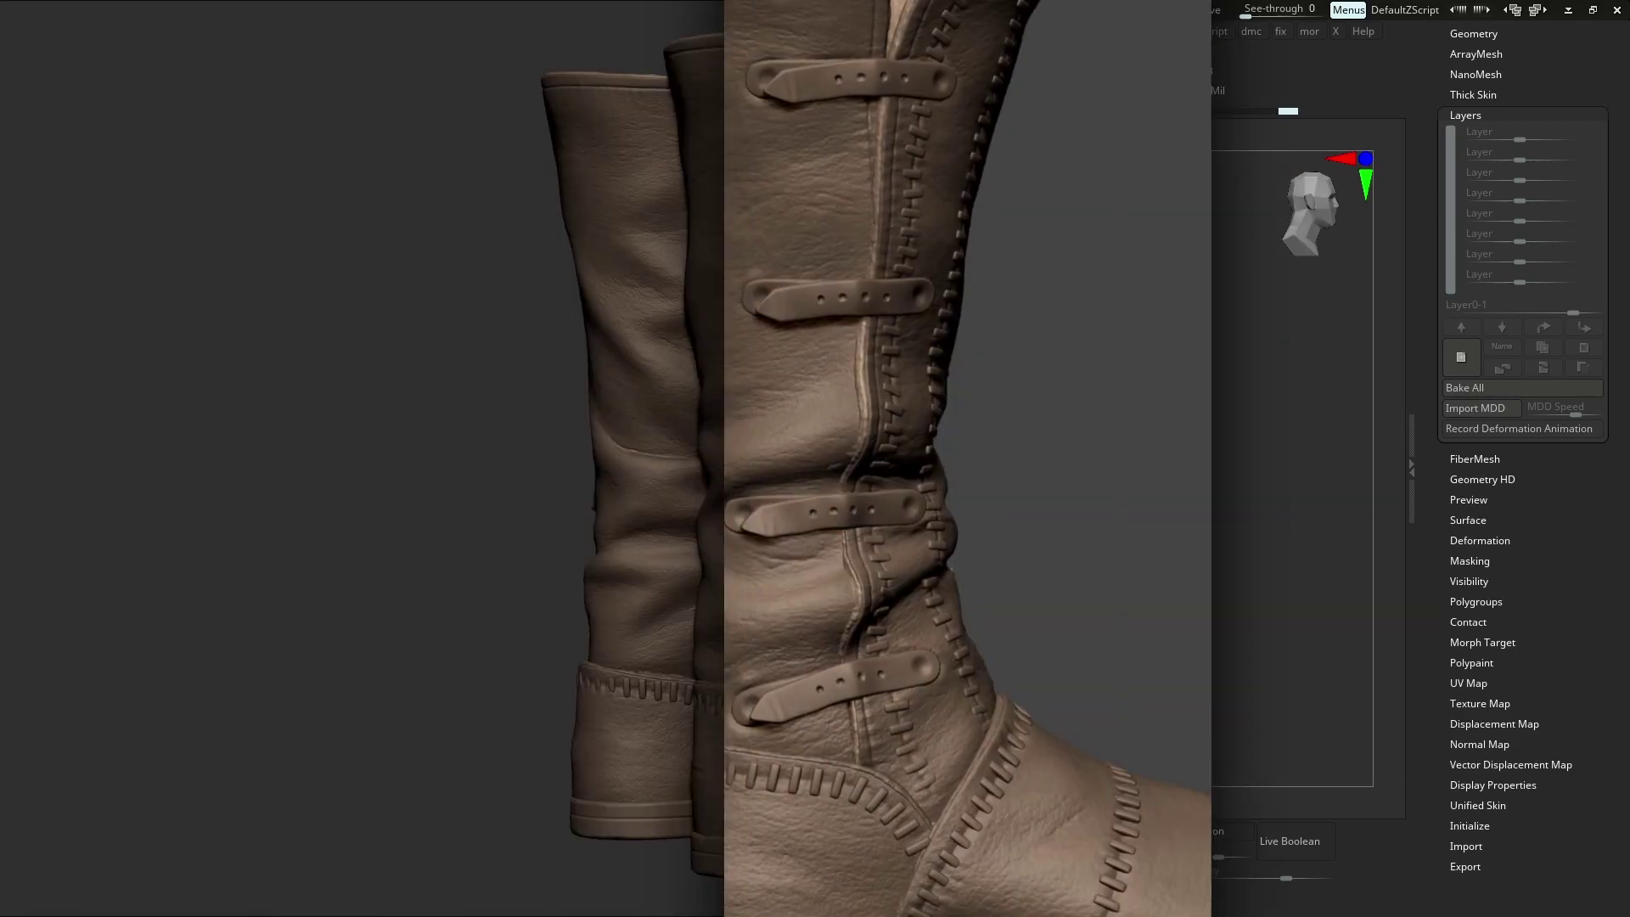